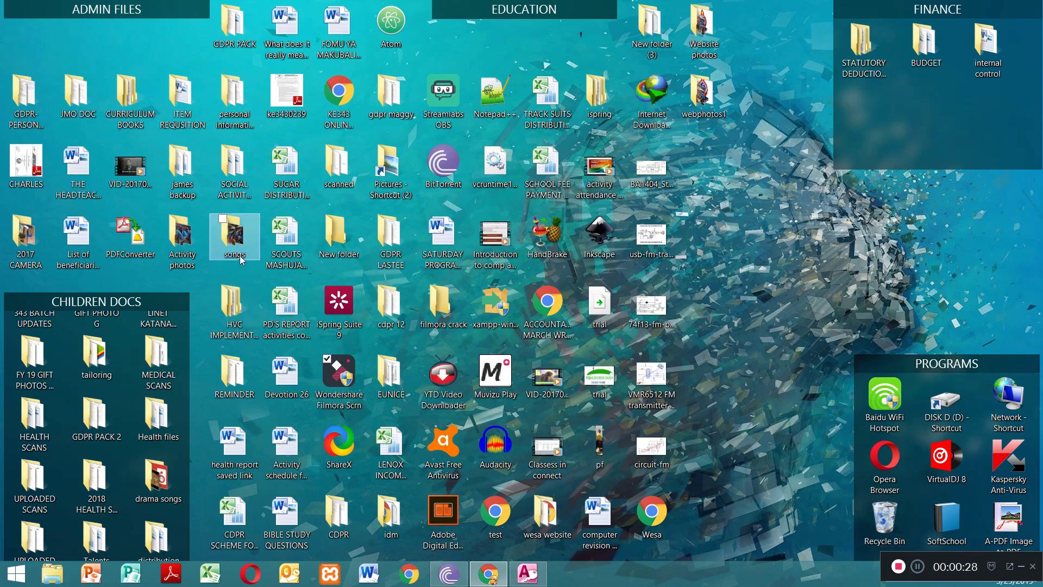
Step: Look into the Activity photos folder on the desktop and close it
double_click(182, 243)
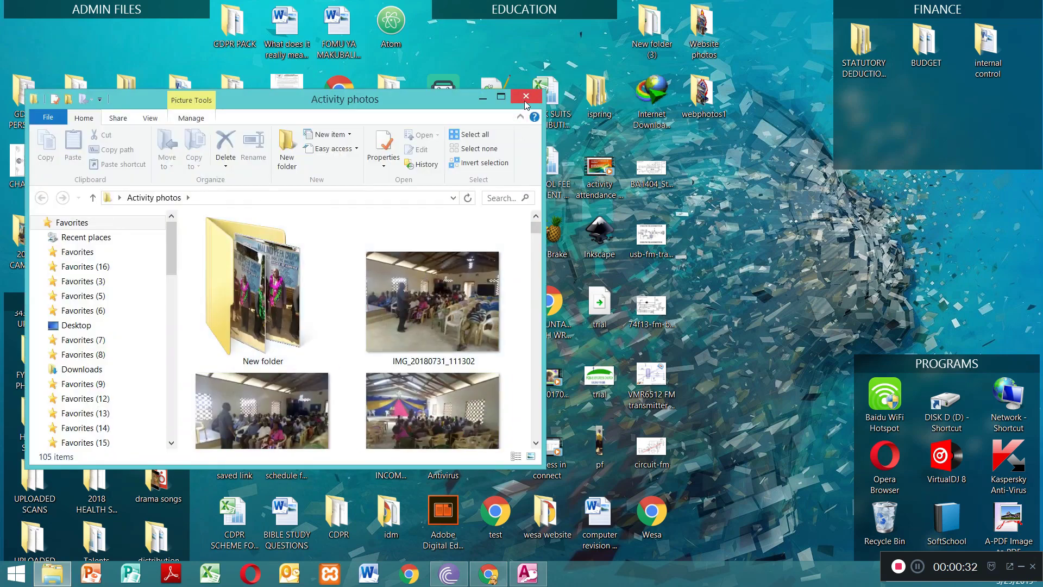
click(525, 98)
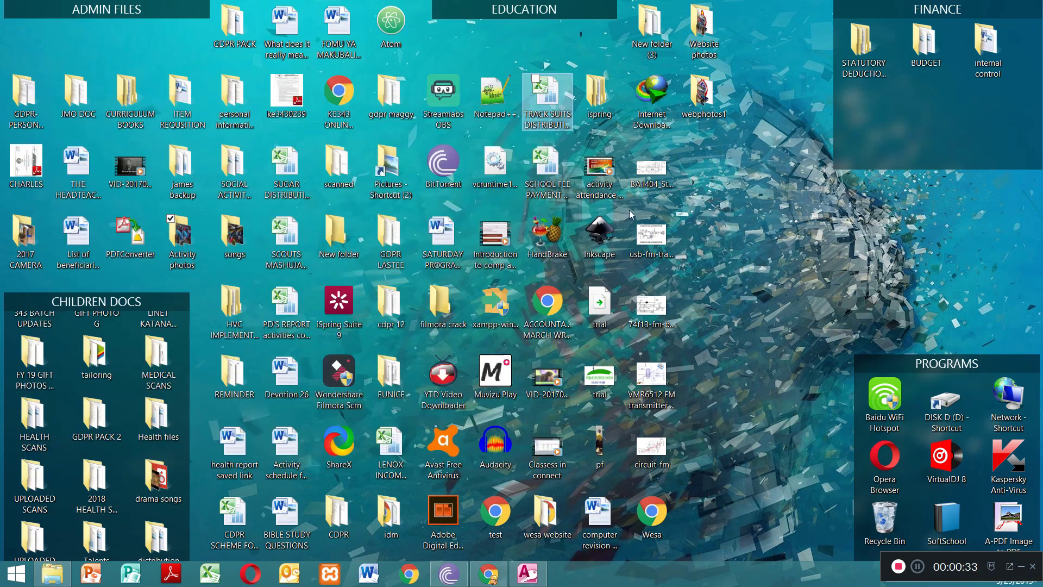
right_click(713, 224)
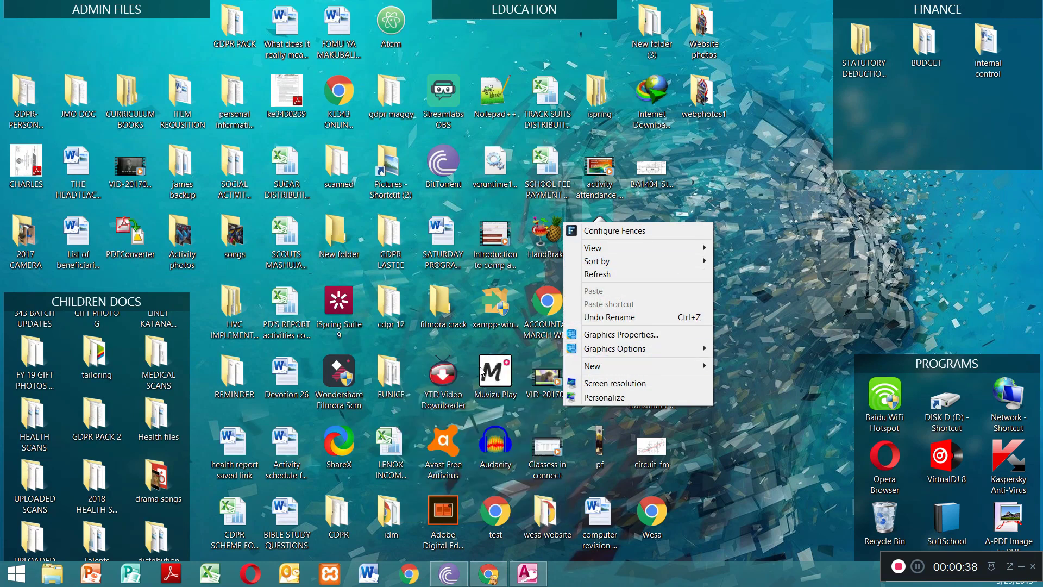
mouse_move(619, 374)
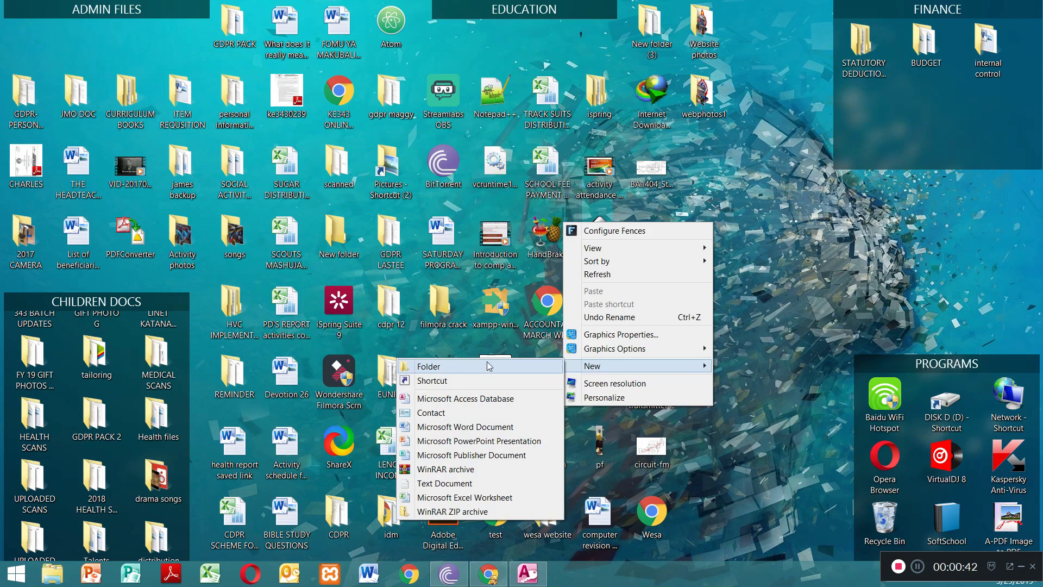
click(722, 258)
right_click(706, 255)
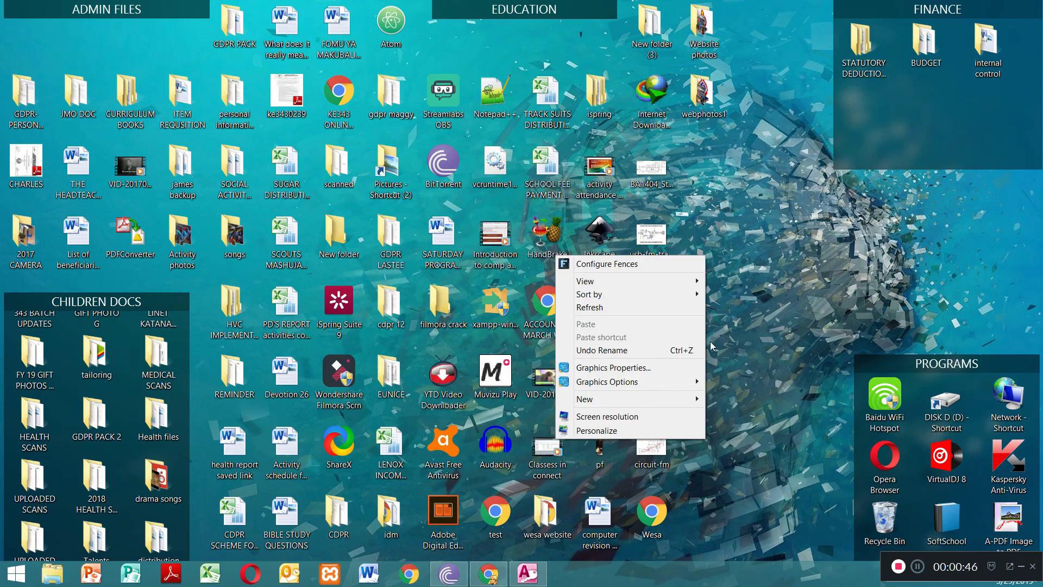
click(722, 223)
right_click(722, 223)
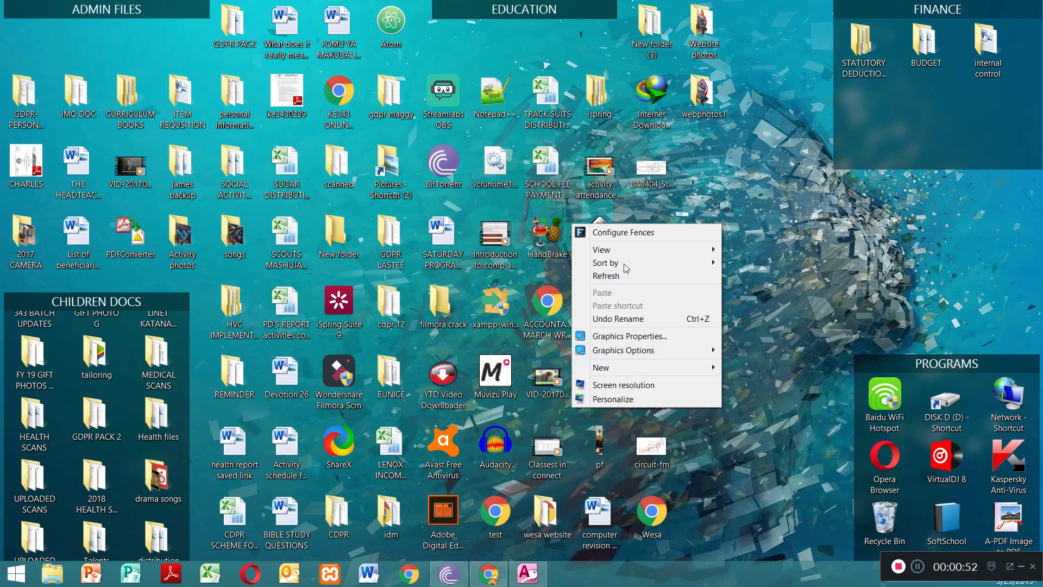
mouse_move(622, 372)
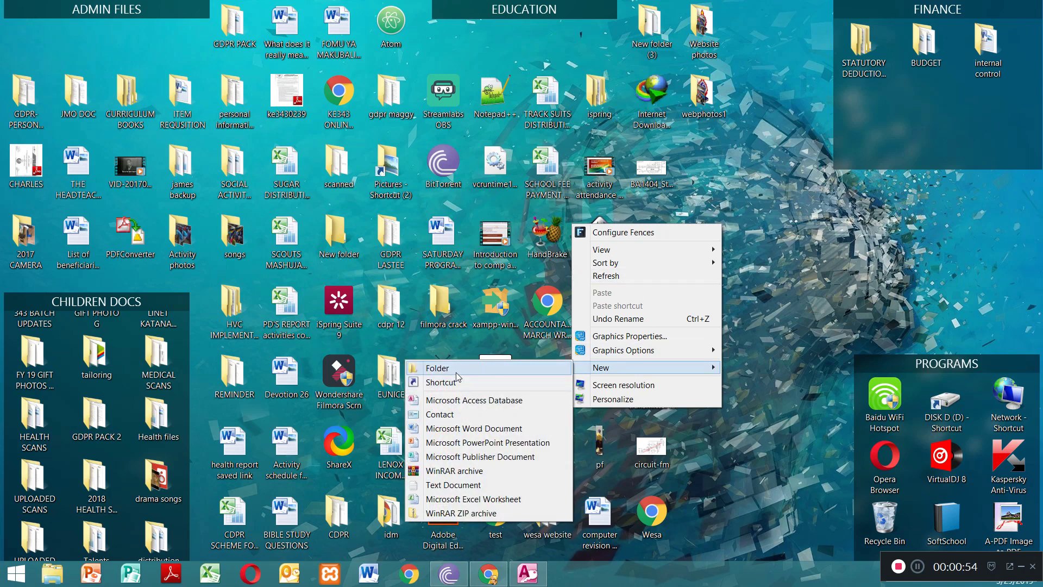
click(787, 173)
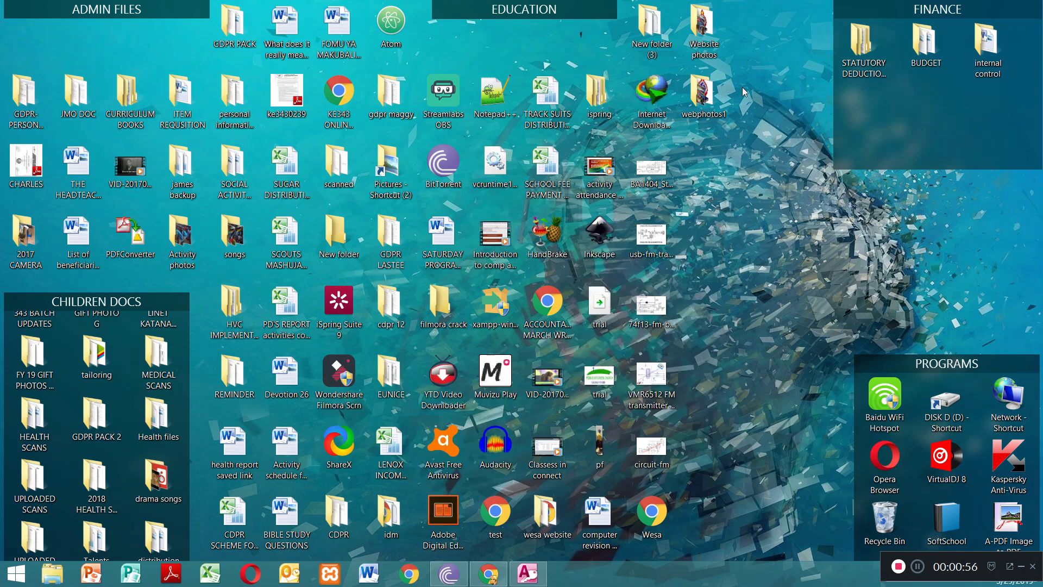
Step: Review the pictures and logo in the desktop's Website photos folder and close the folder
click(699, 26)
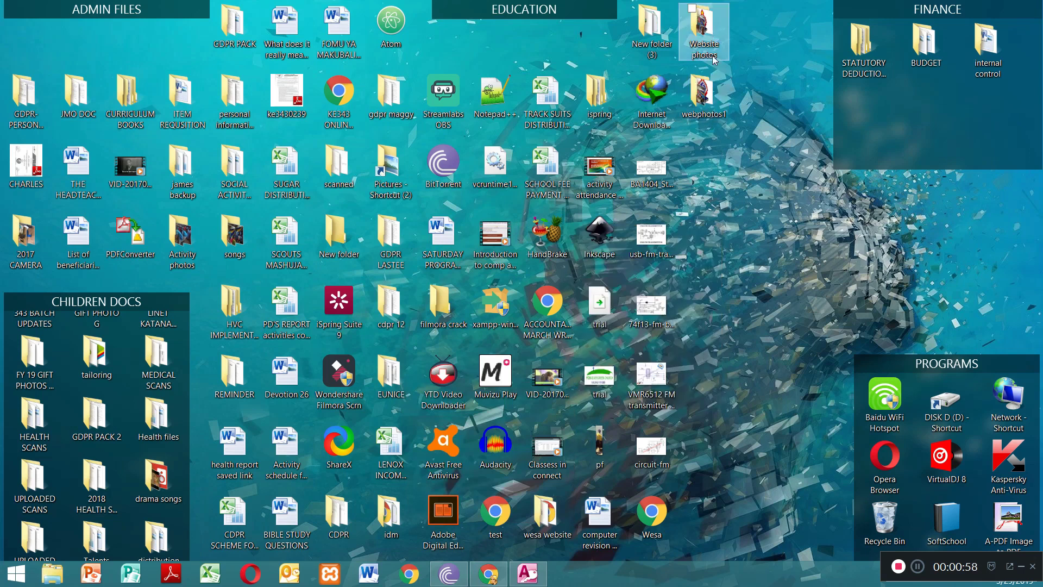
double_click(701, 35)
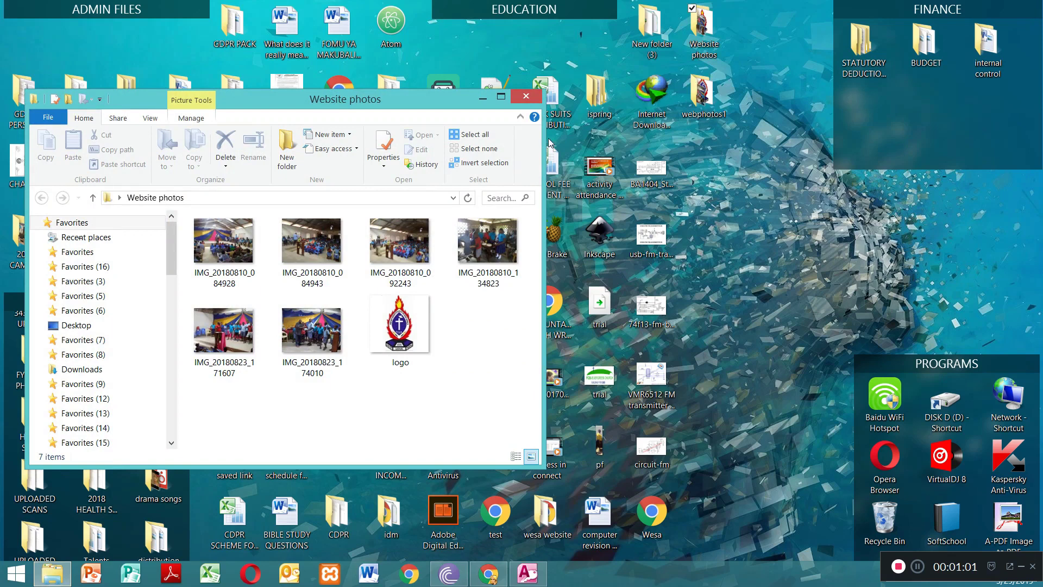
click(501, 96)
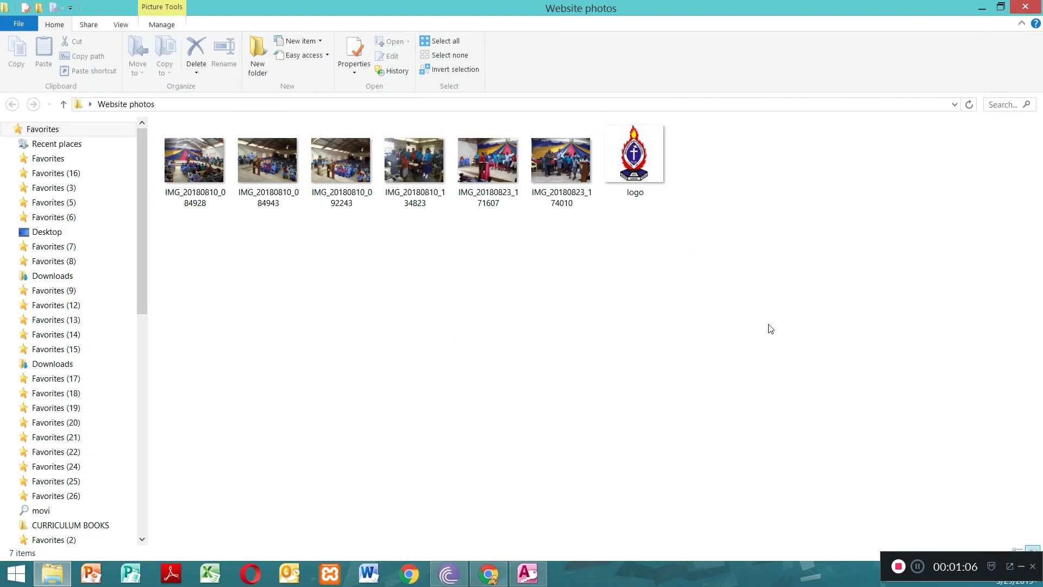
click(1000, 10)
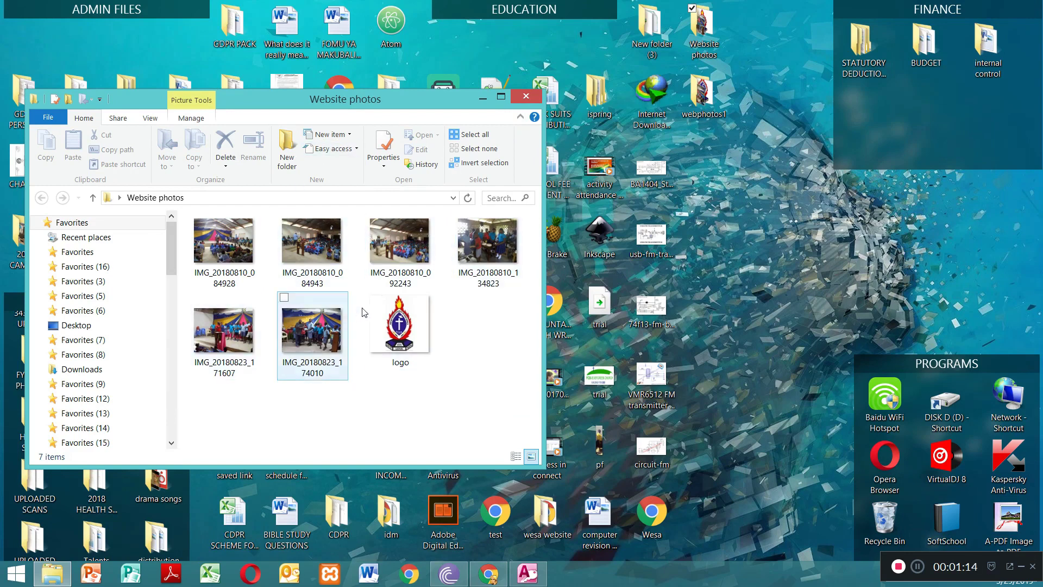
click(526, 96)
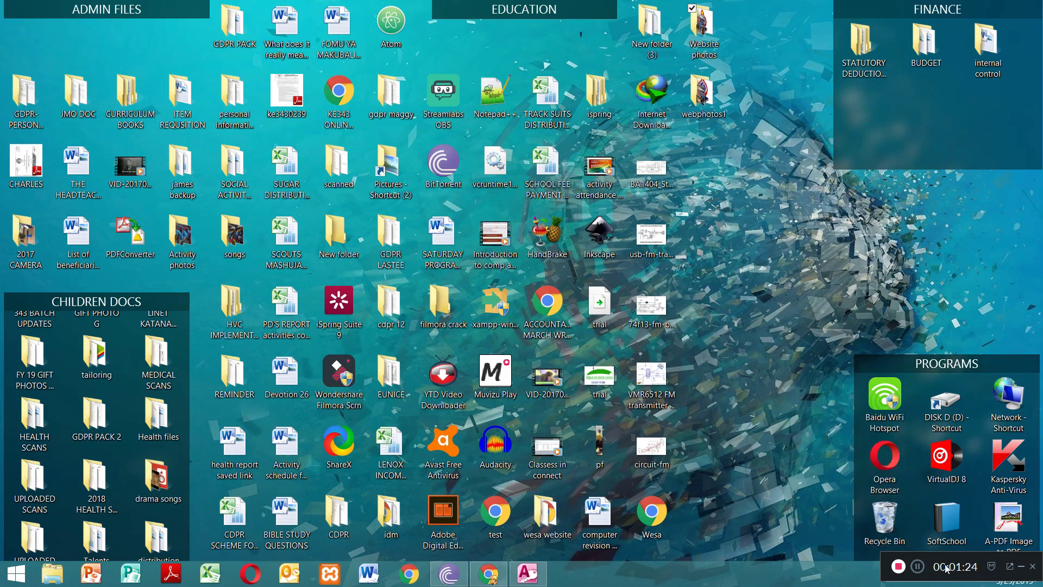
drag(974, 562, 796, 563)
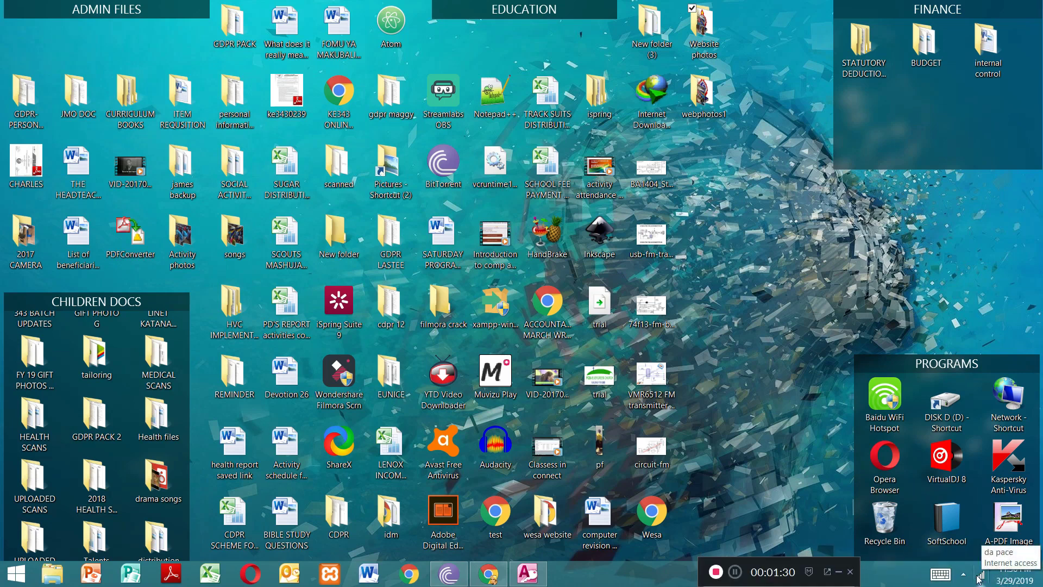
click(734, 572)
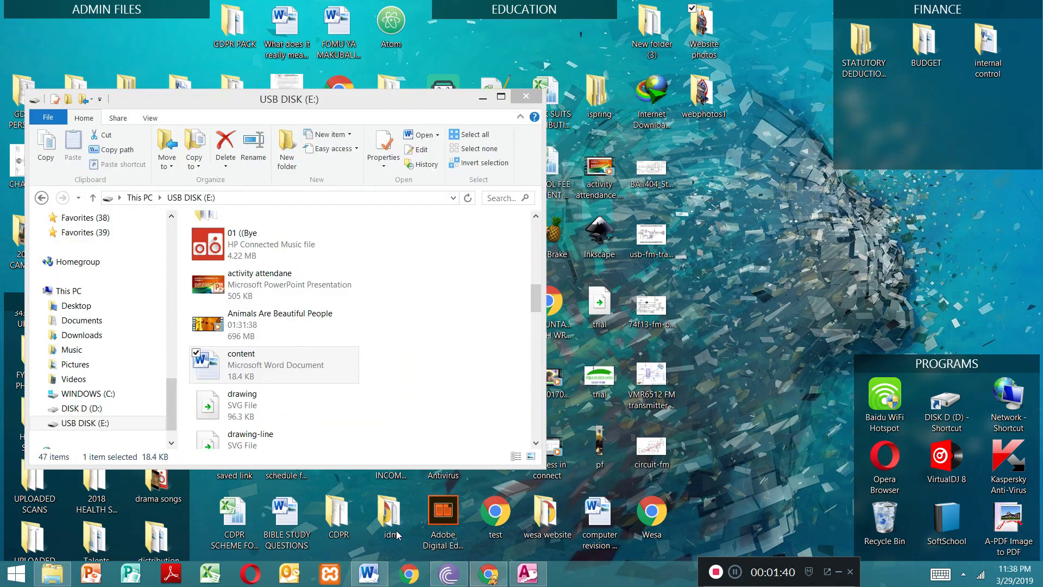
Step: Review the organization details in the content Word document and switch to the Gmail sign-in page in Chrome
click(483, 98)
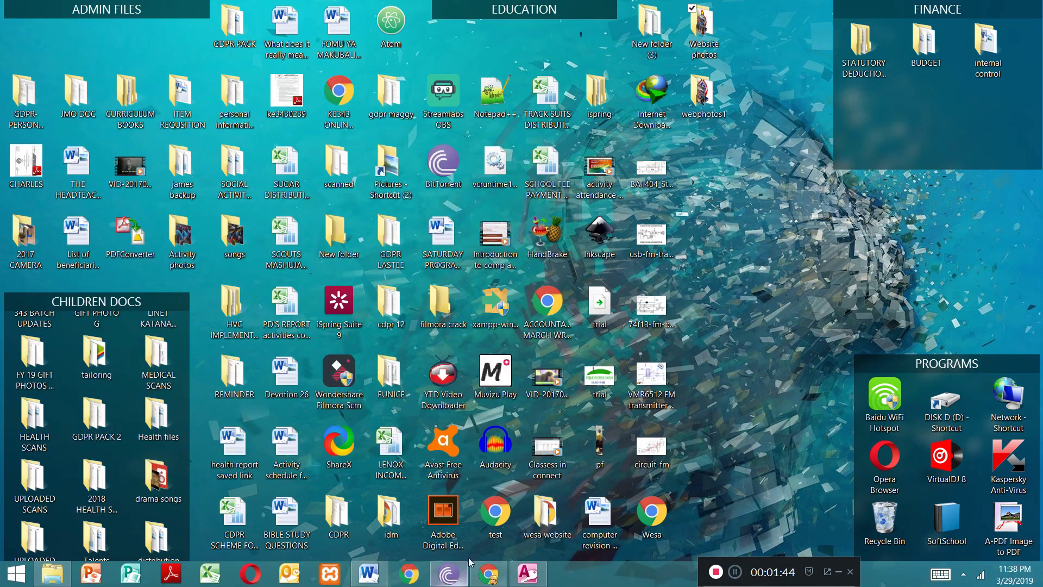
click(368, 571)
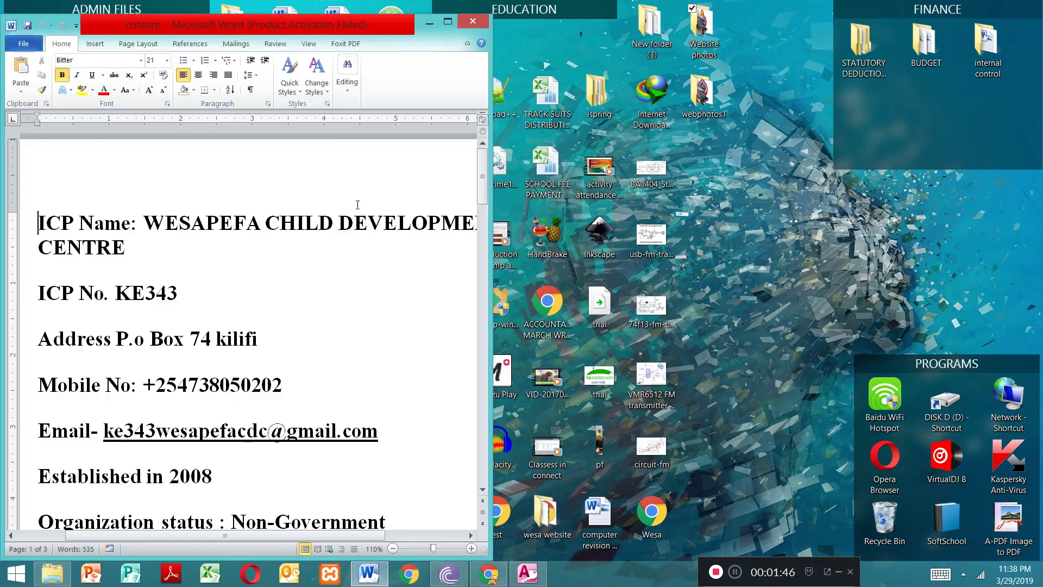
mouse_move(482, 175)
mouse_down()
mouse_move(500, 314)
mouse_move(485, 160)
mouse_up()
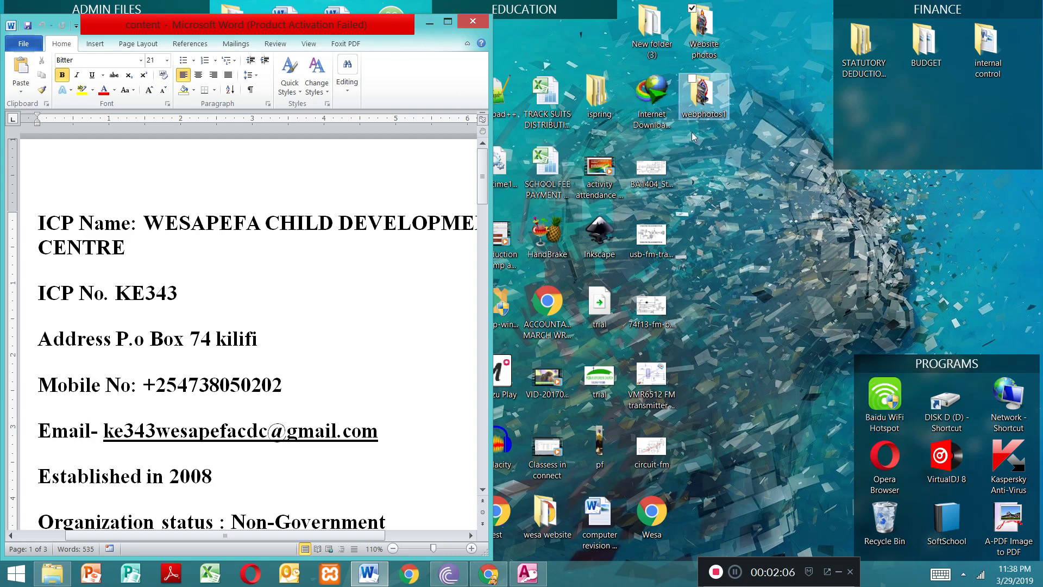
click(429, 22)
double_click(563, 515)
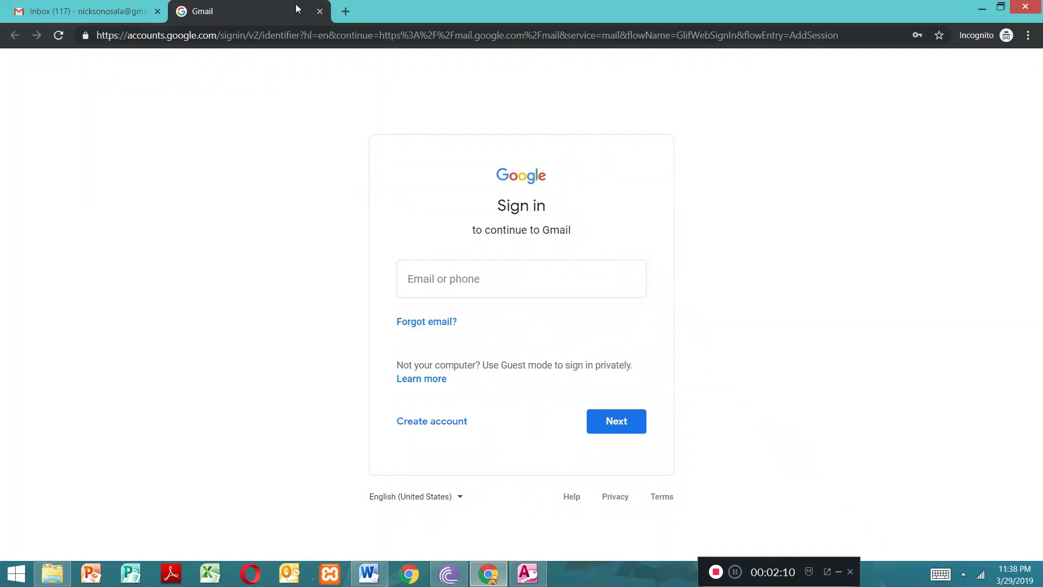
click(461, 282)
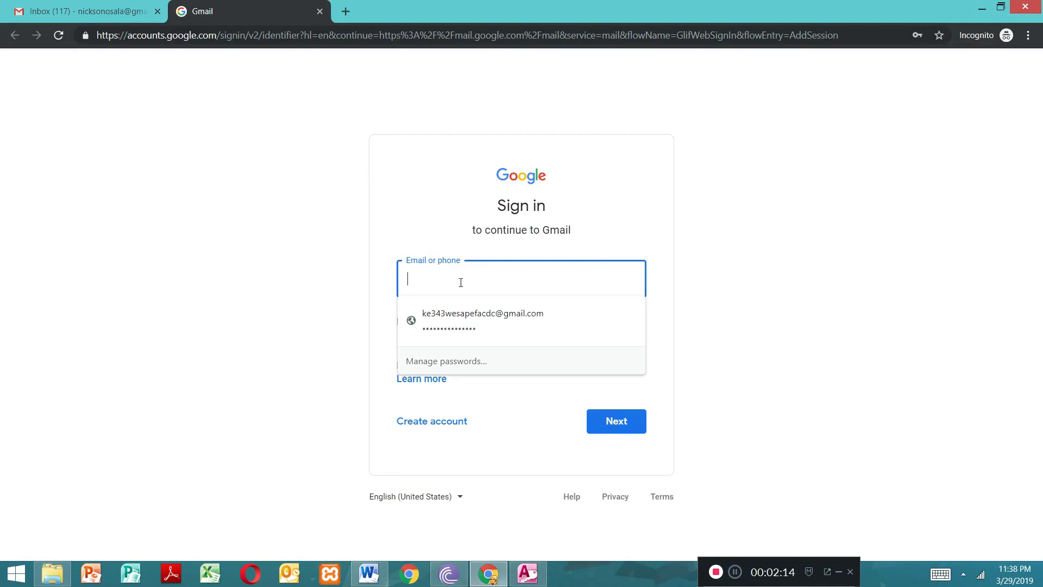
text(mnxkkd)
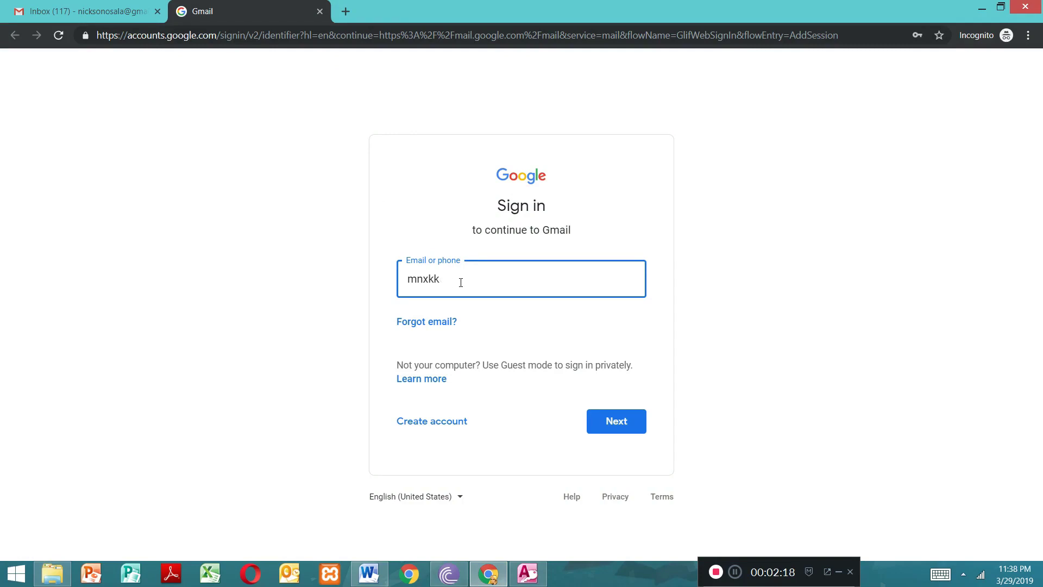
key(BackSpace)
key(BackSpace)
key(BackSpace)
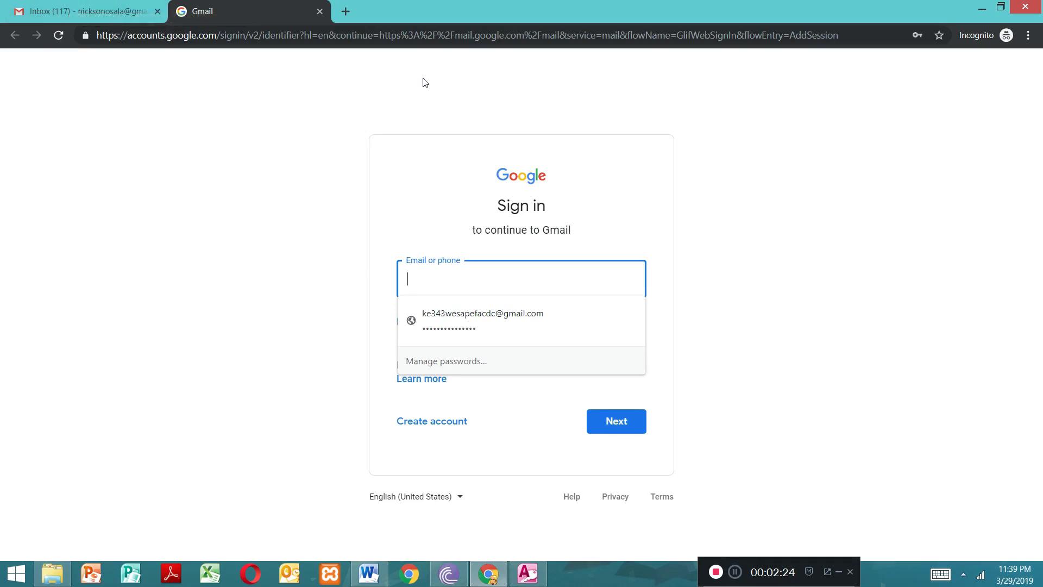
Step: Search for google in a new browser tab
click(346, 11)
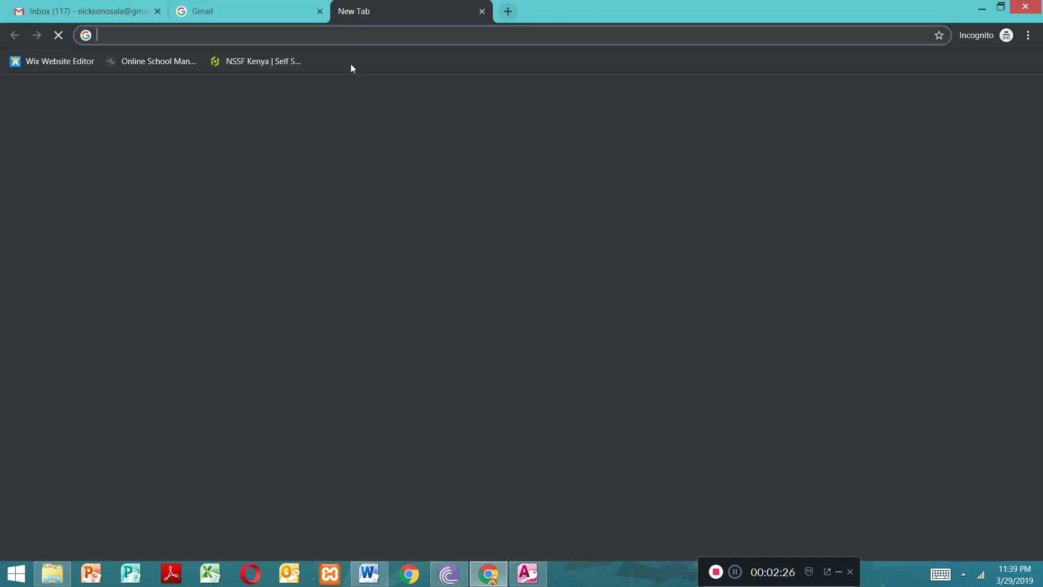
text(goo)
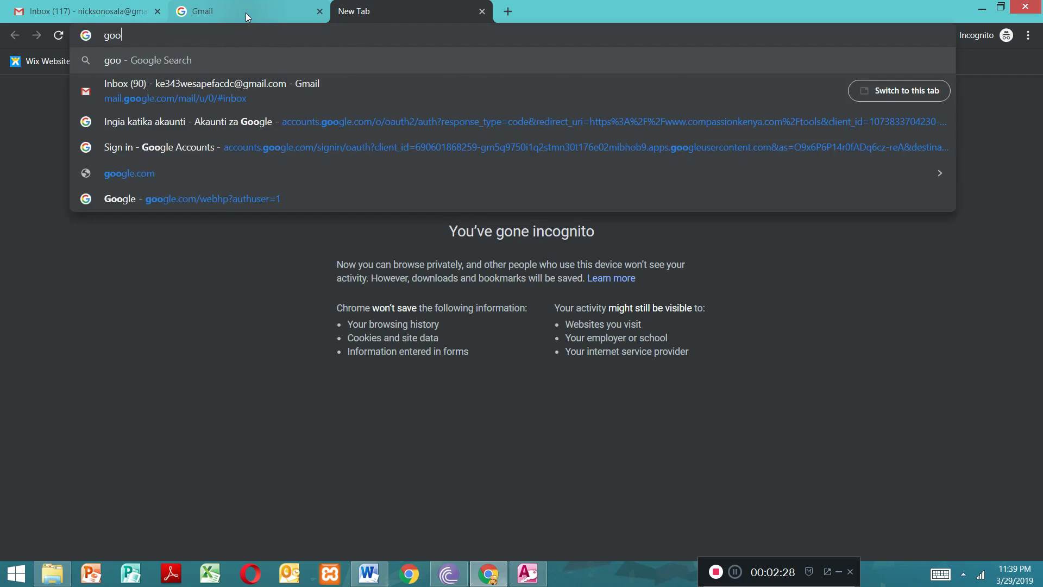
text(gle)
key(Return)
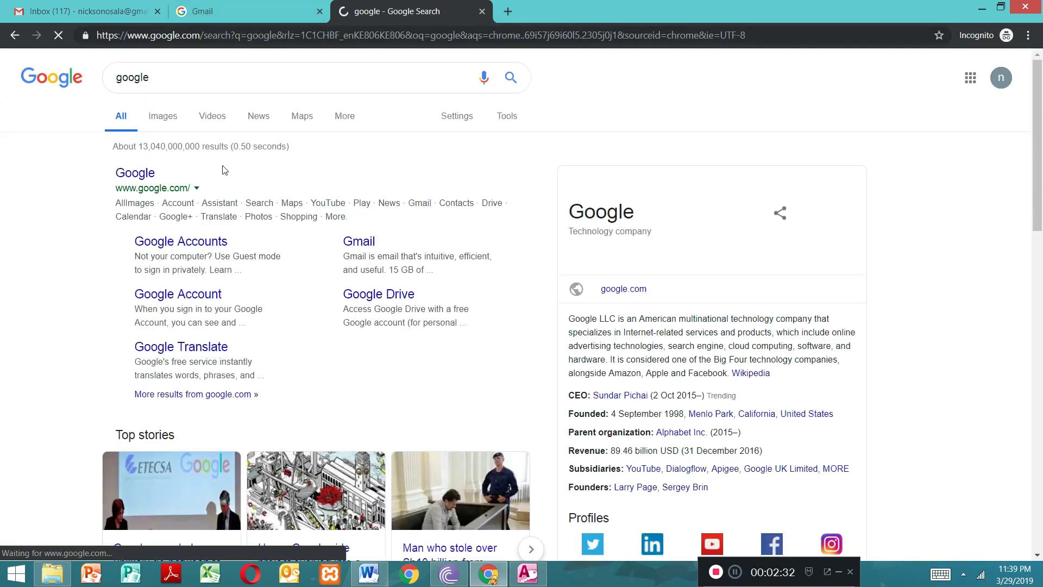
Step: Search Google for wixcom and open the official Wix.com free website builder page
click(178, 83)
key(BackSpace)
key(BackSpace)
key(BackSpace)
key(BackSpace)
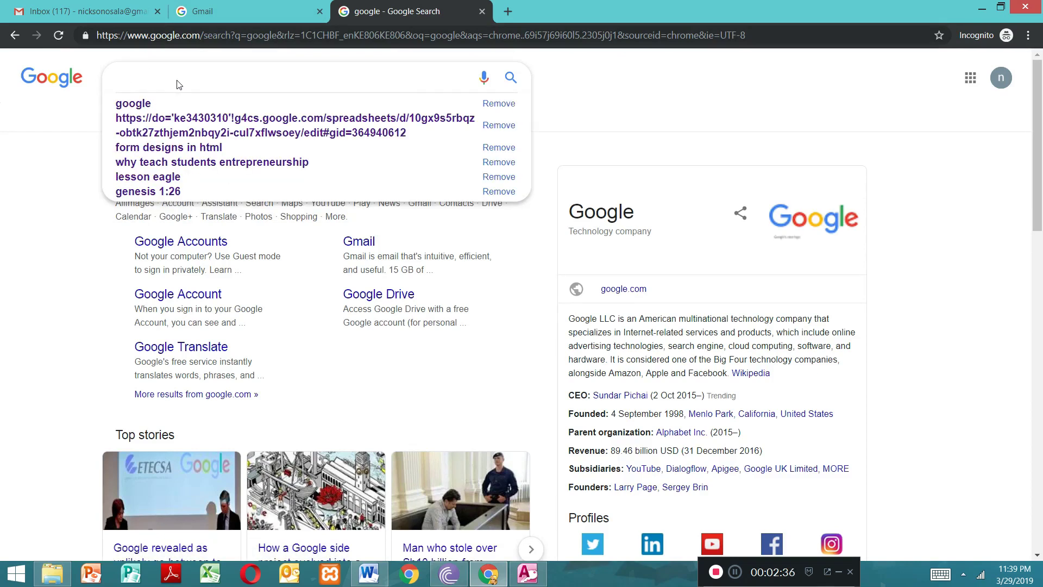
text(wix)
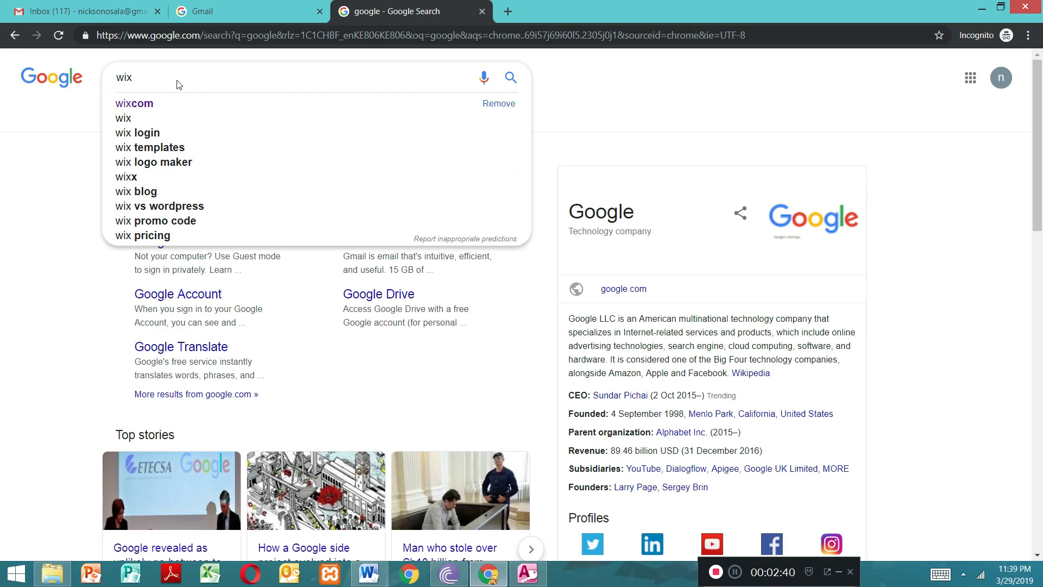
click(162, 103)
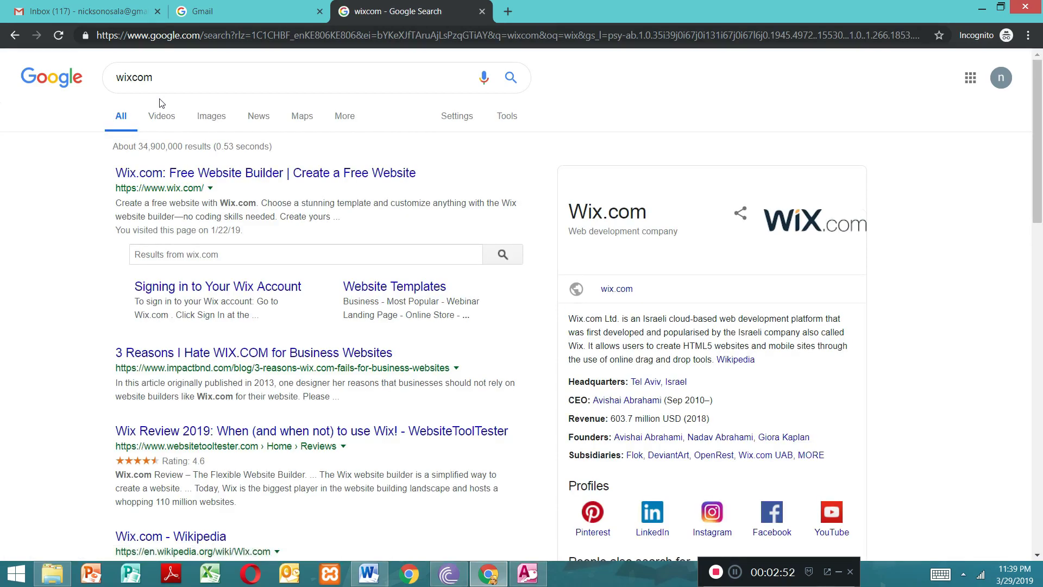
click(190, 173)
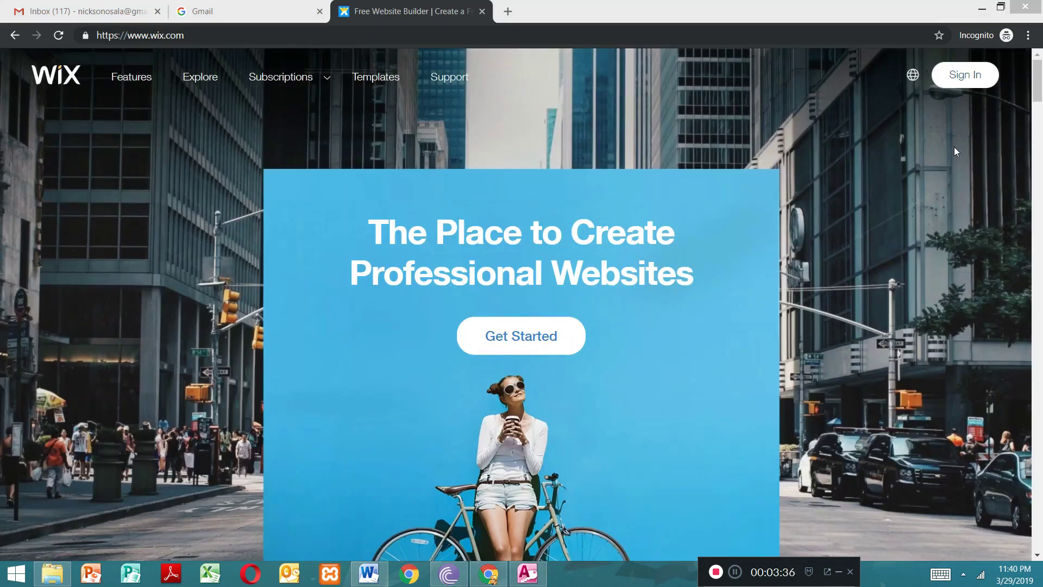
Step: Sign up for Wix with the already signed-in Google account and skip the introductory questions
drag(1038, 87, 1027, 52)
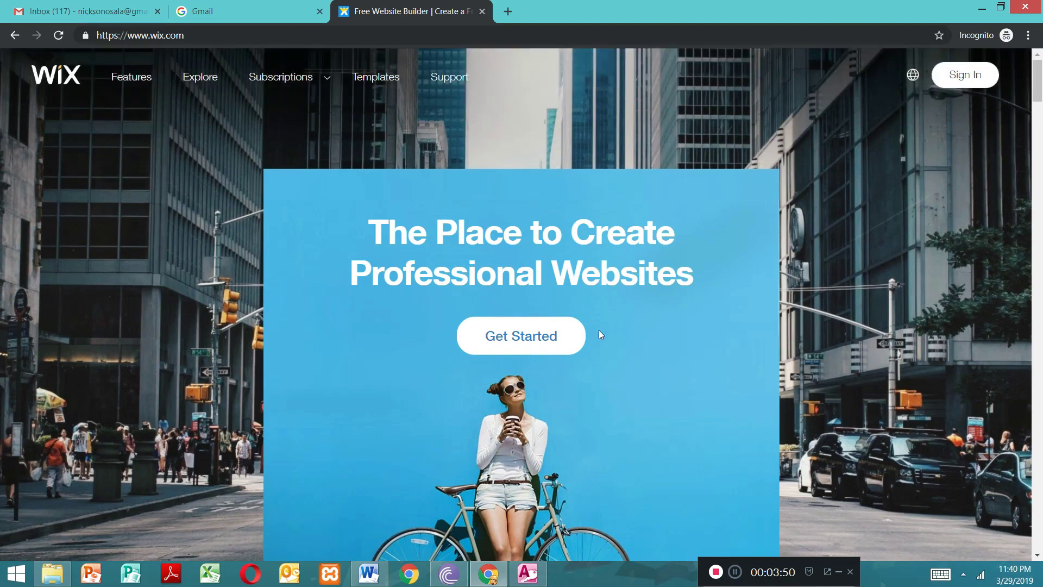
click(503, 337)
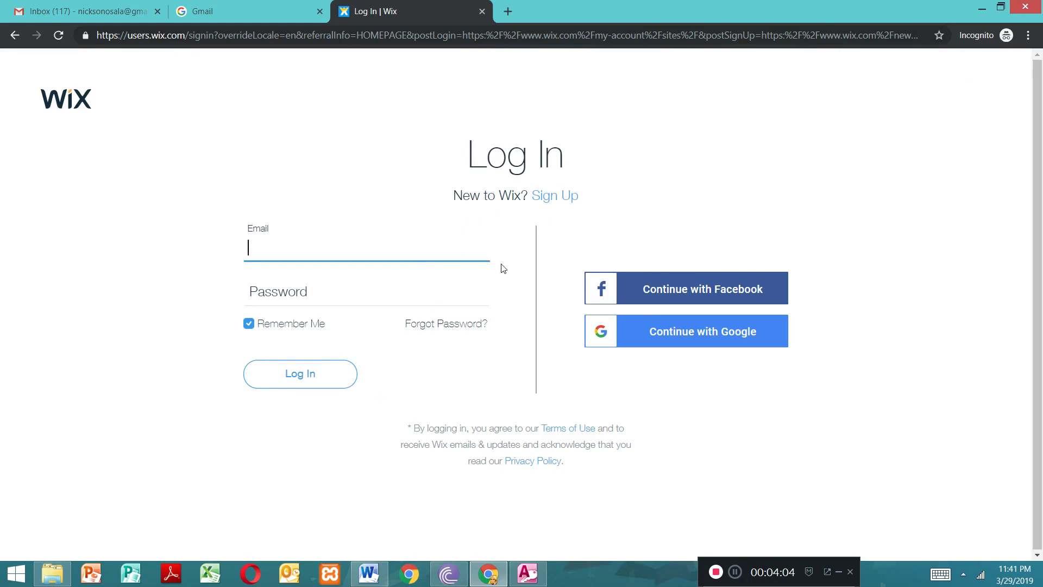
click(549, 201)
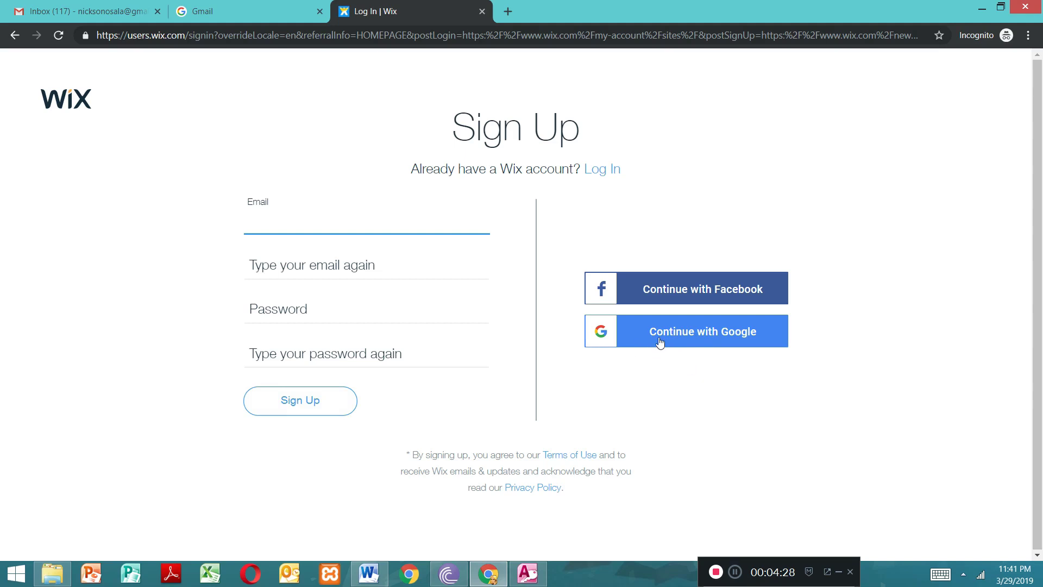
click(683, 343)
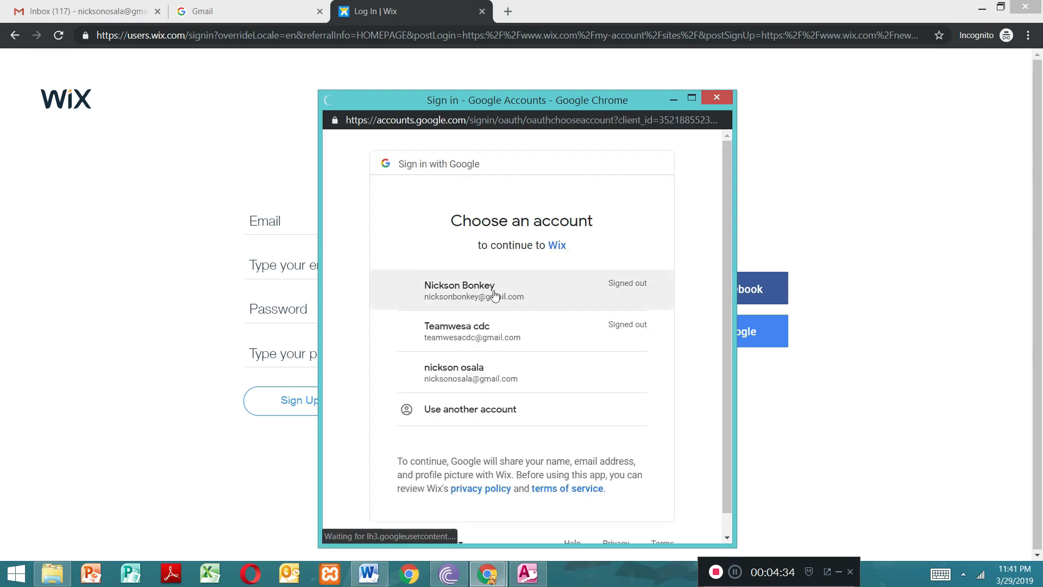
click(492, 381)
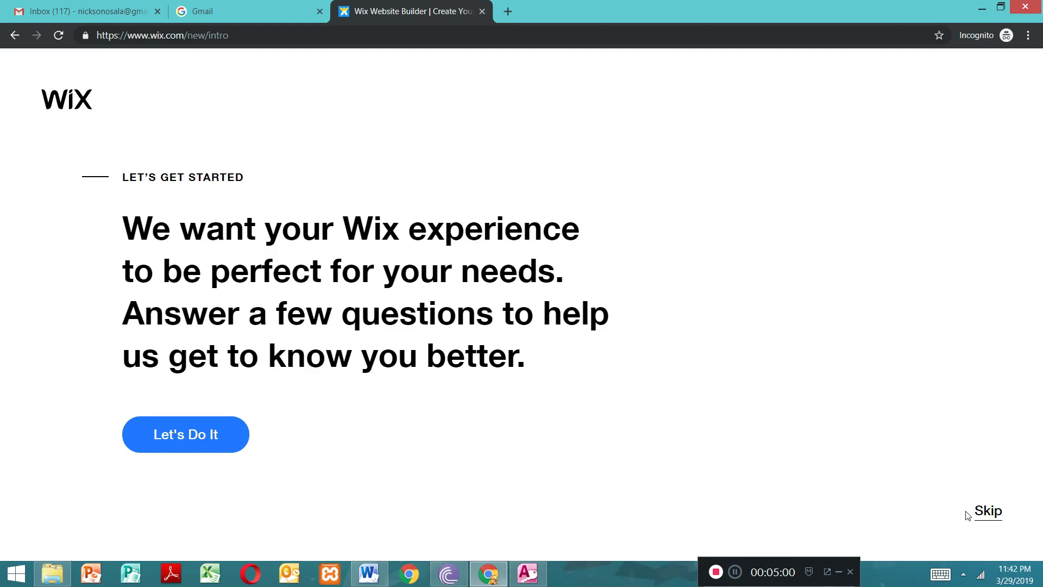
click(983, 515)
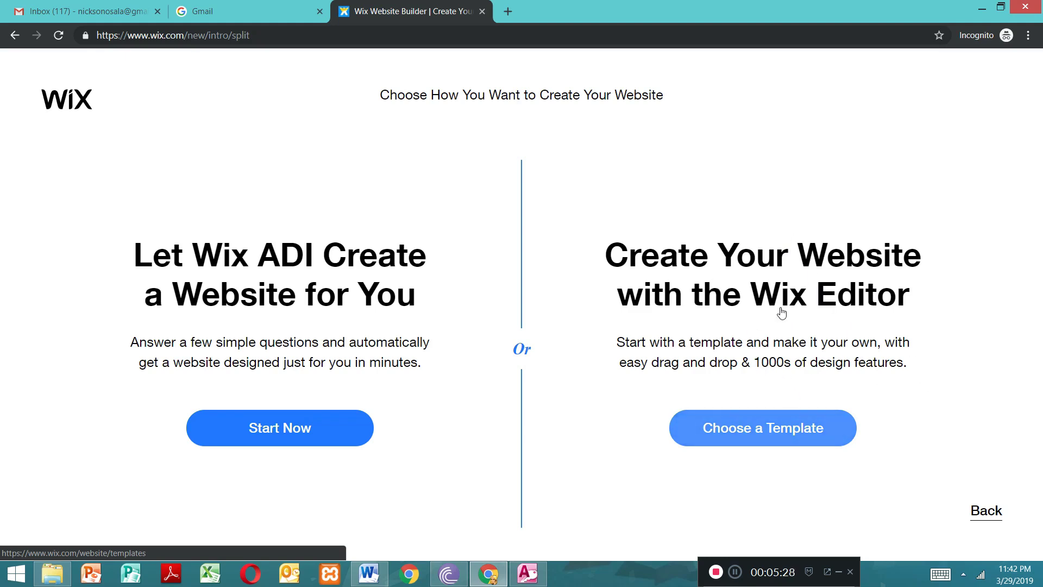
Step: Choose to create the website from a template with the Wix Editor and browse the template categories
click(763, 434)
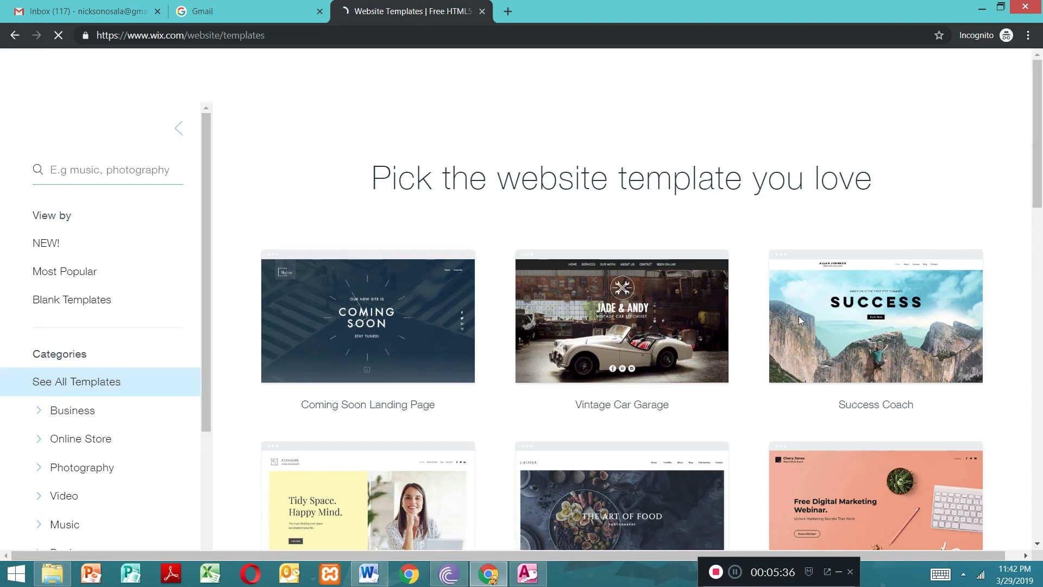
mouse_move(889, 343)
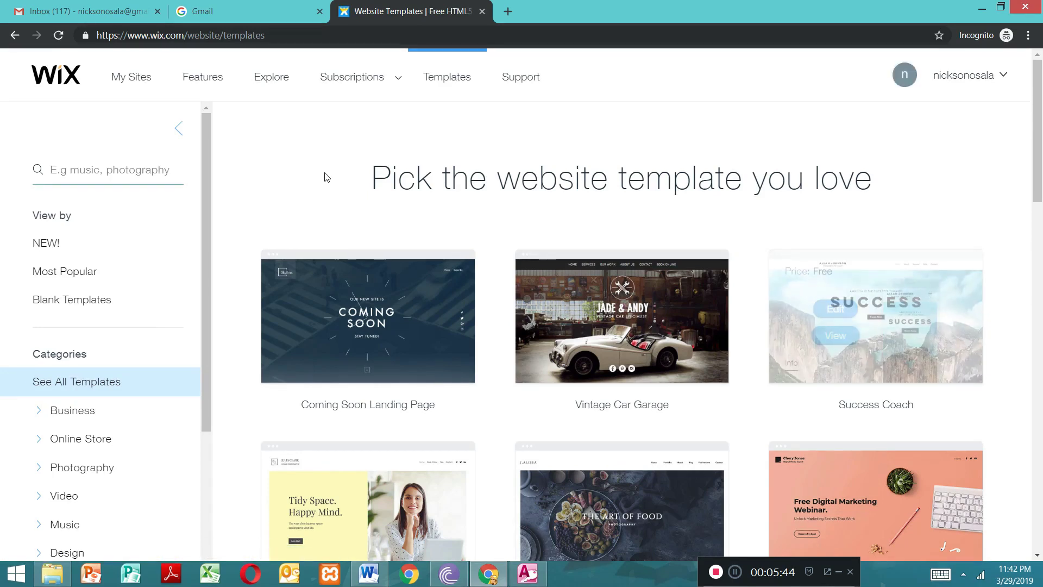
drag(1038, 152, 1010, 128)
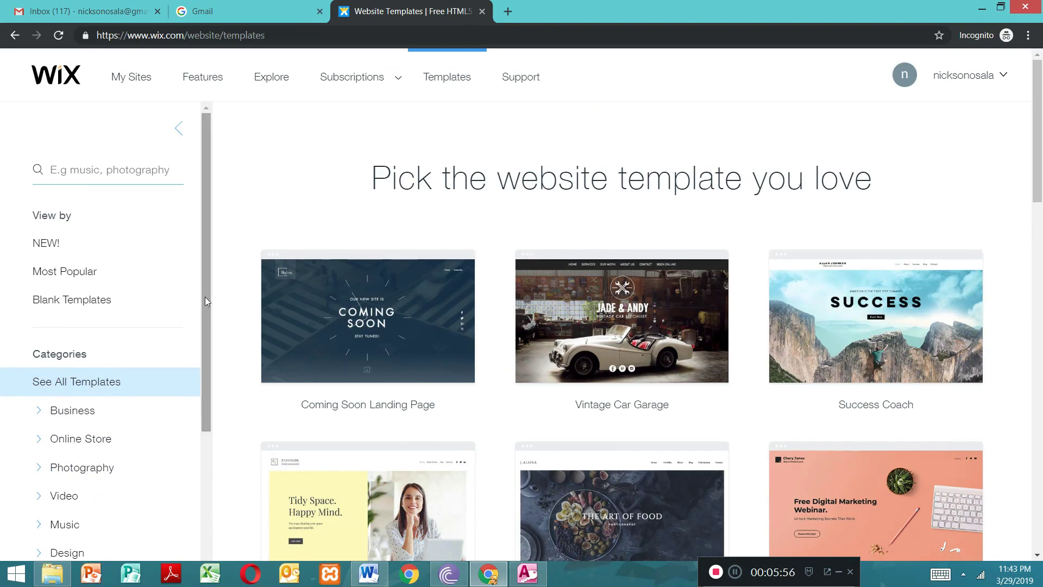
drag(1042, 151, 1019, 111)
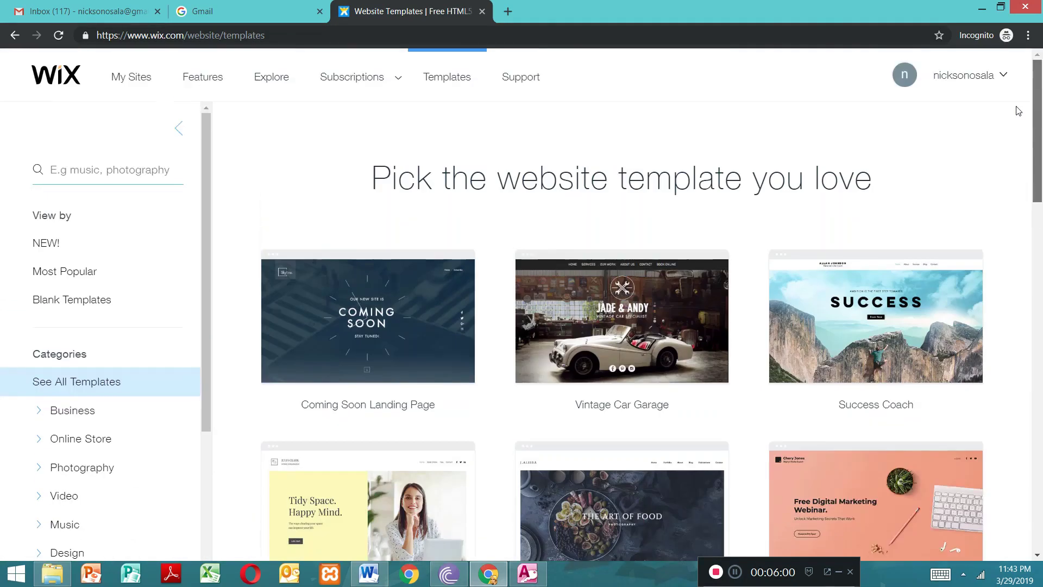
drag(203, 285, 225, 495)
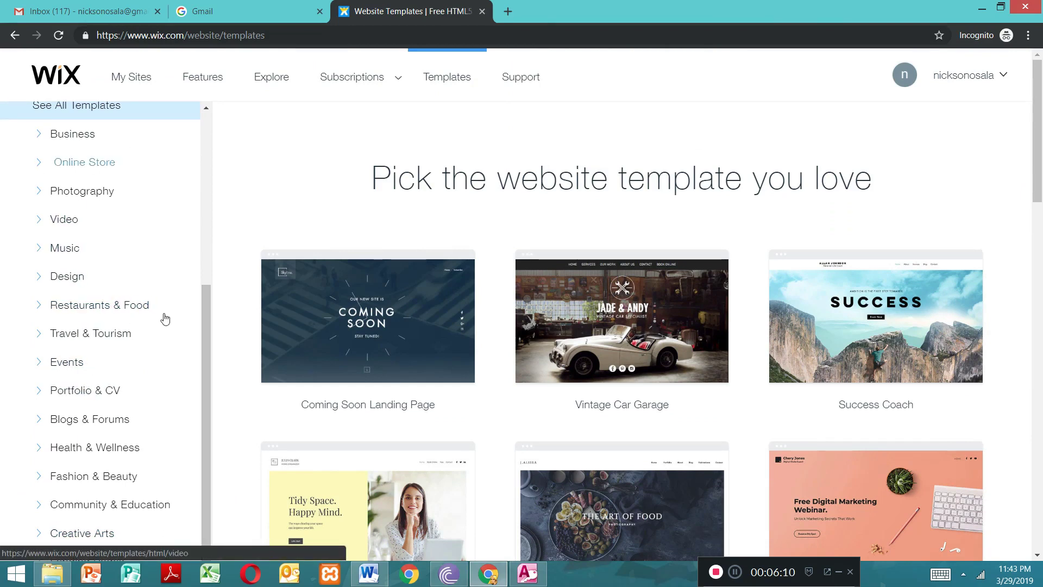
drag(205, 322, 205, 156)
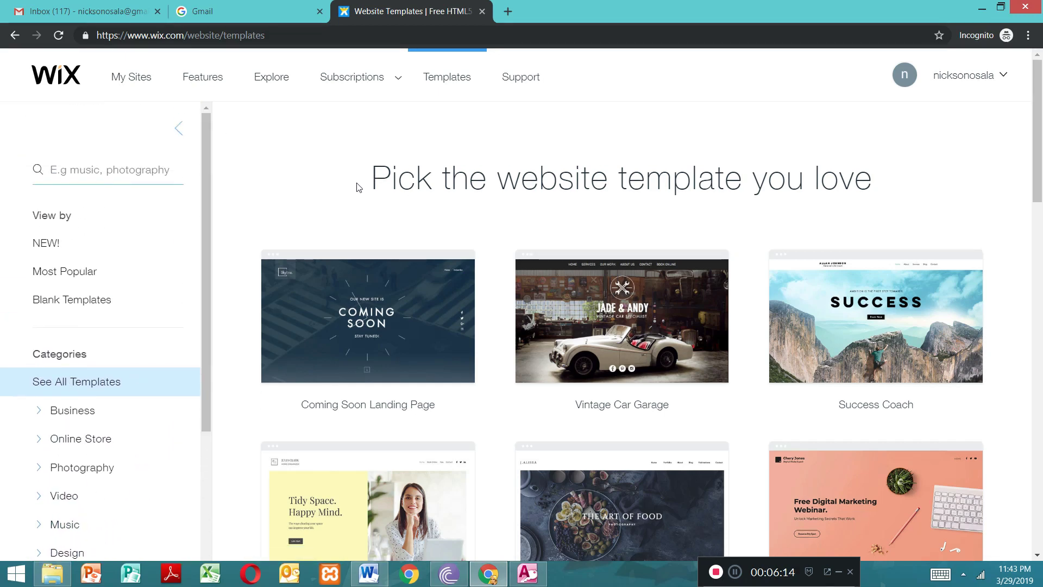
Step: Open the free Success Coach template for editing and dismiss the editor's welcome video
mouse_move(918, 334)
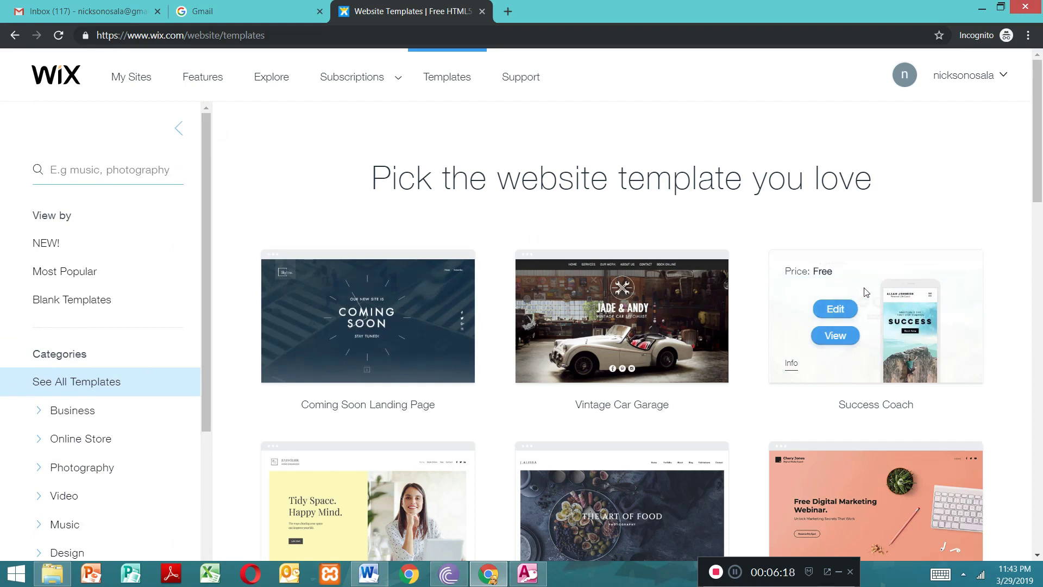
click(836, 309)
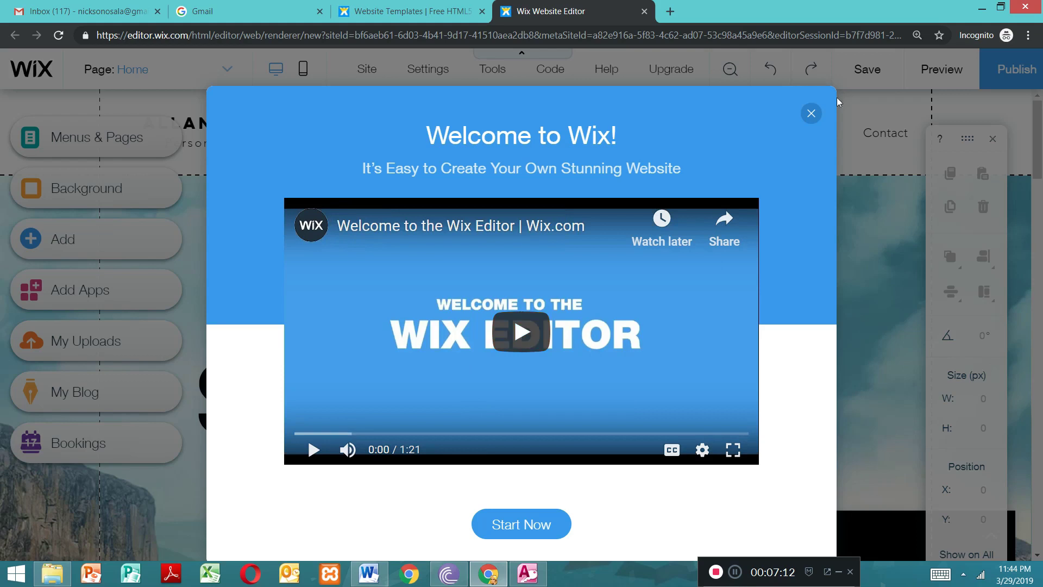
click(811, 113)
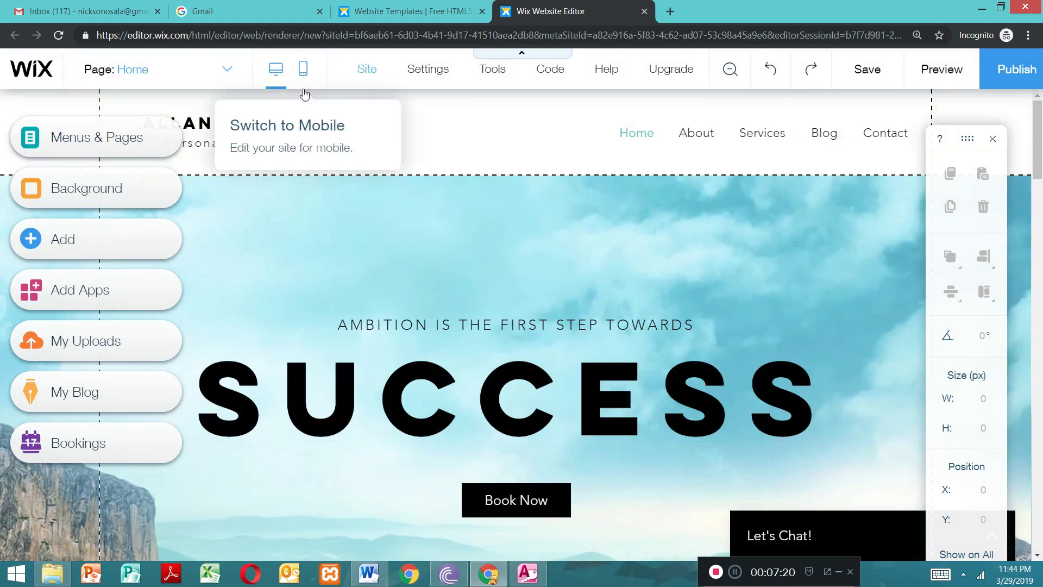
click(377, 73)
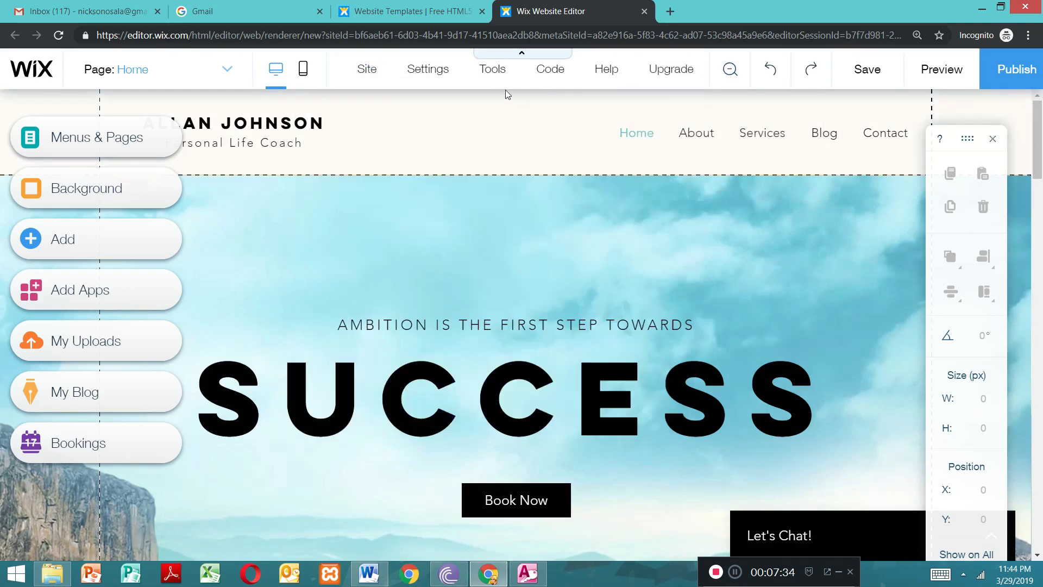
mouse_move(427, 74)
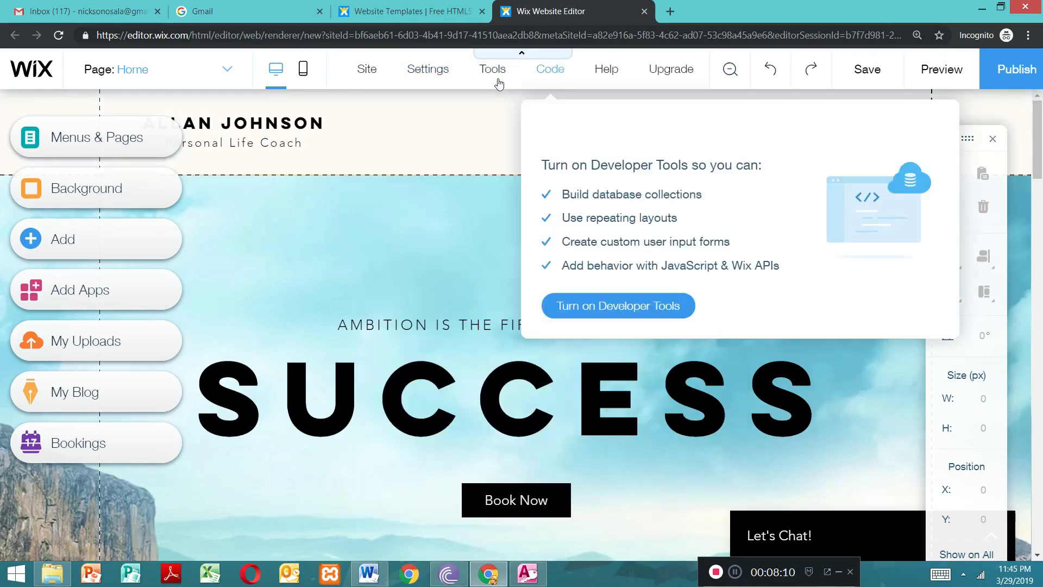
mouse_move(494, 76)
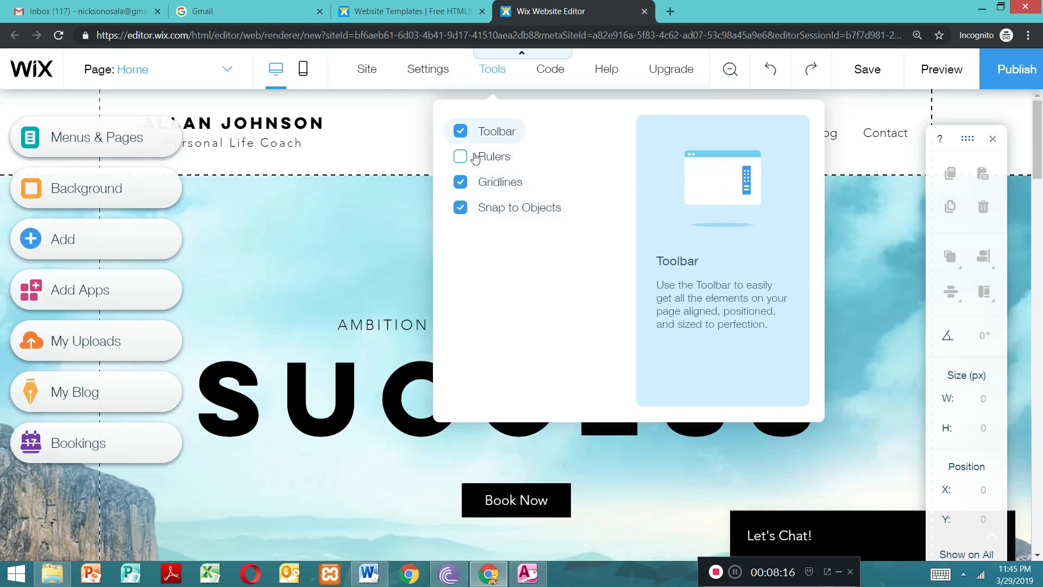
mouse_move(555, 85)
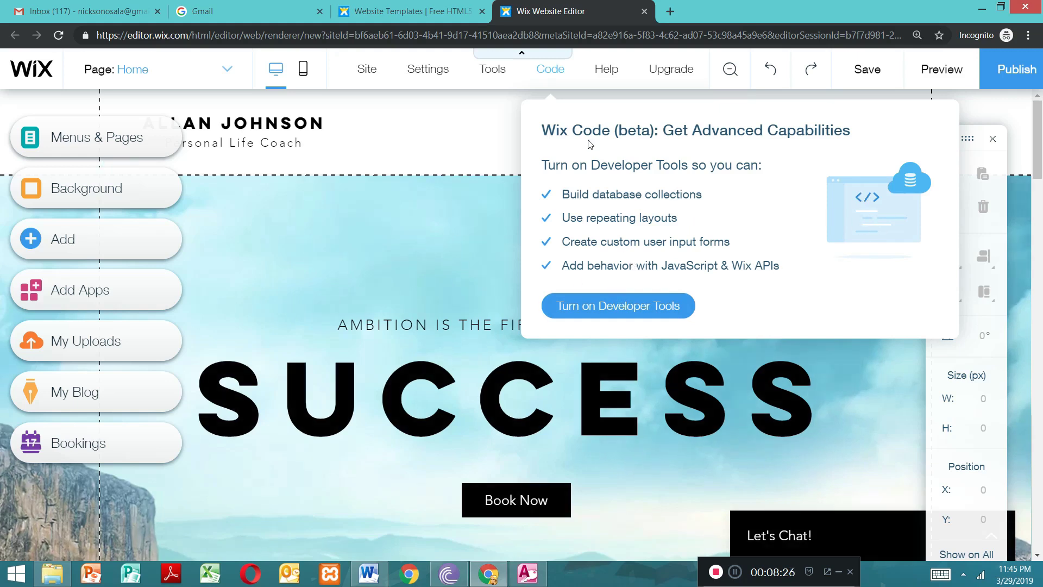
mouse_move(672, 73)
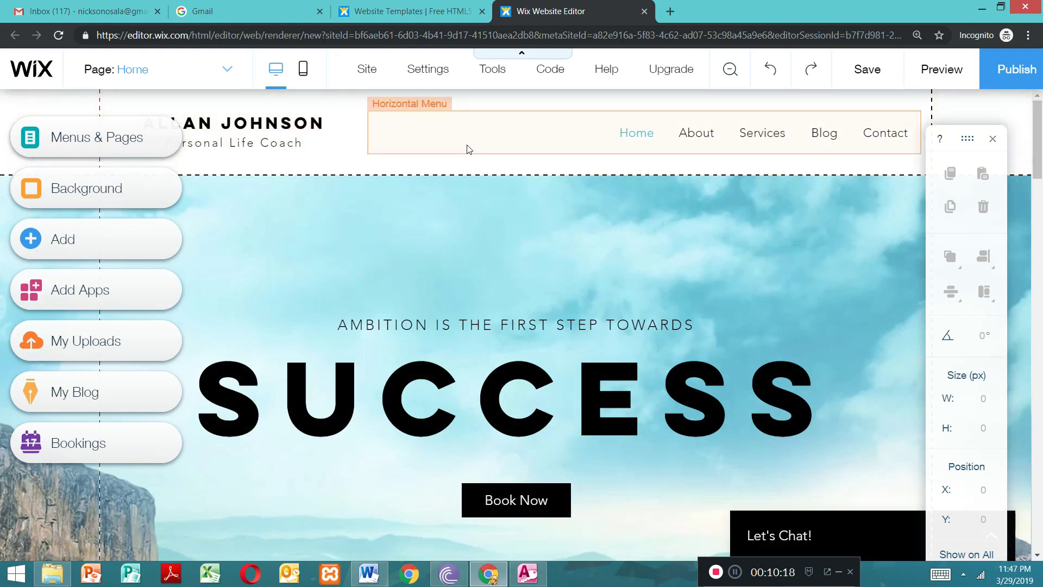
Step: Bring up the site menu from the header's horizontal menu and delete its Contact item
click(468, 149)
click(387, 182)
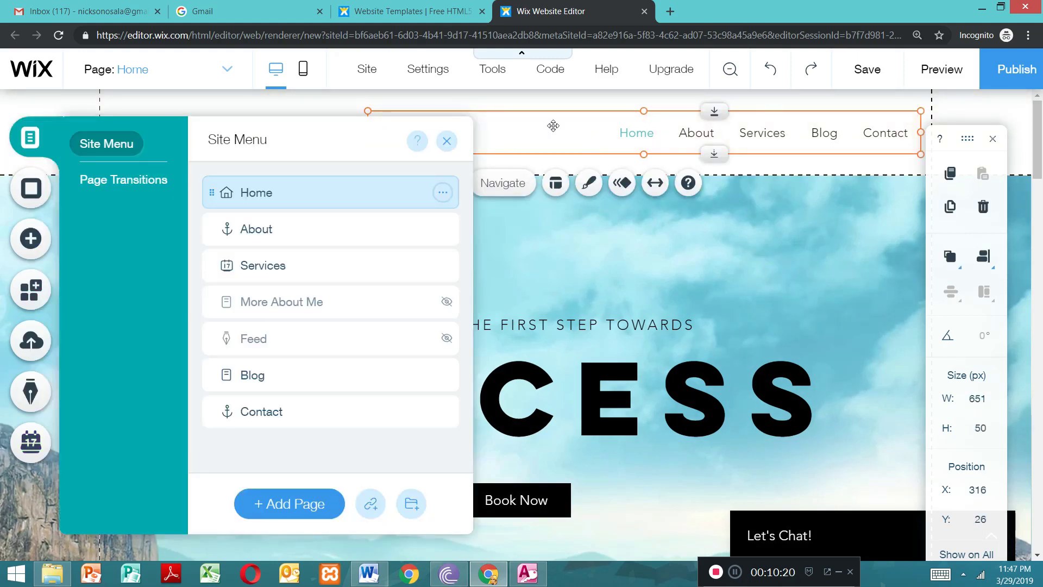
click(503, 135)
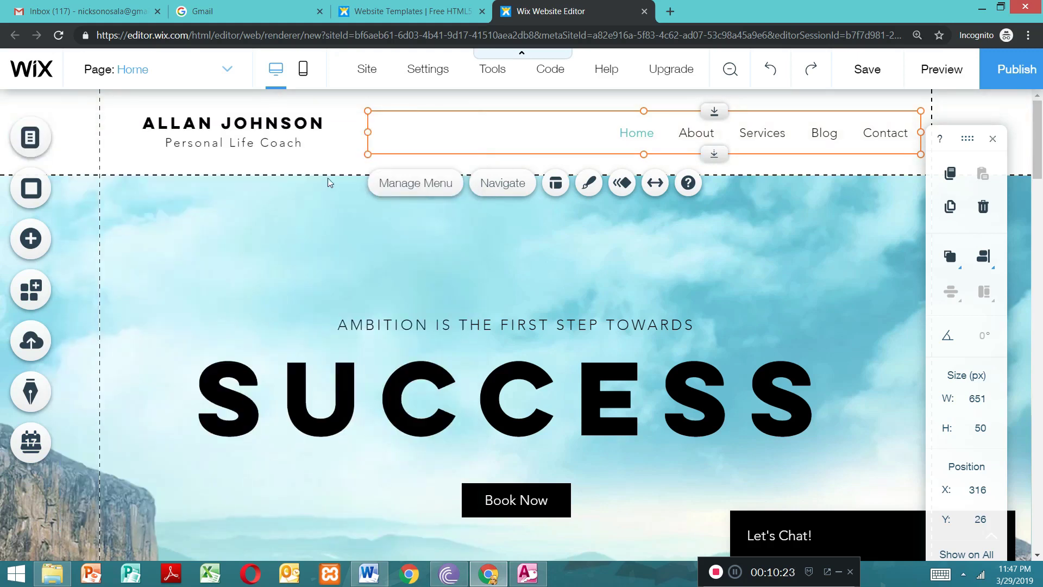
double_click(425, 132)
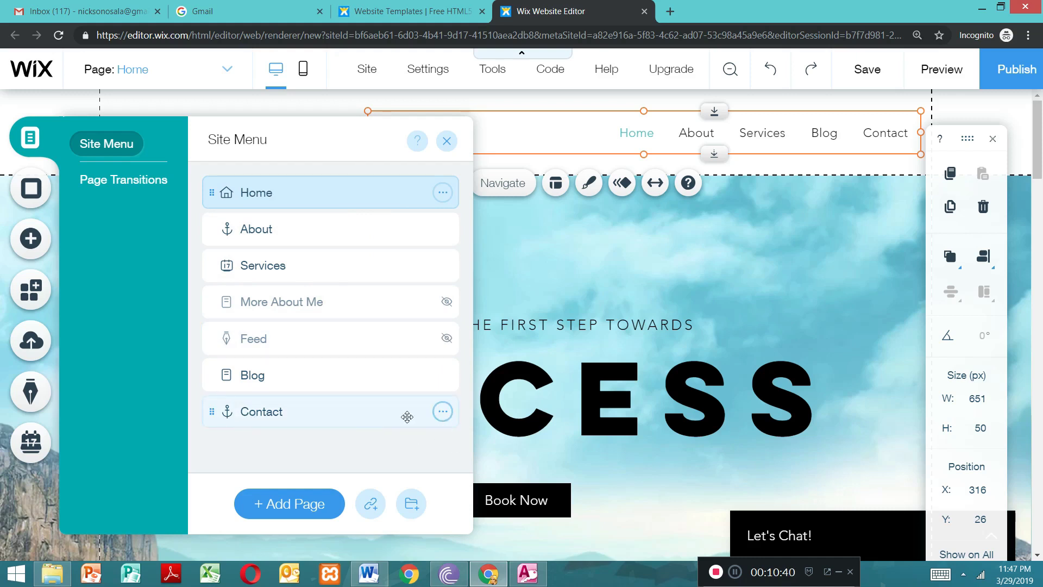
click(442, 413)
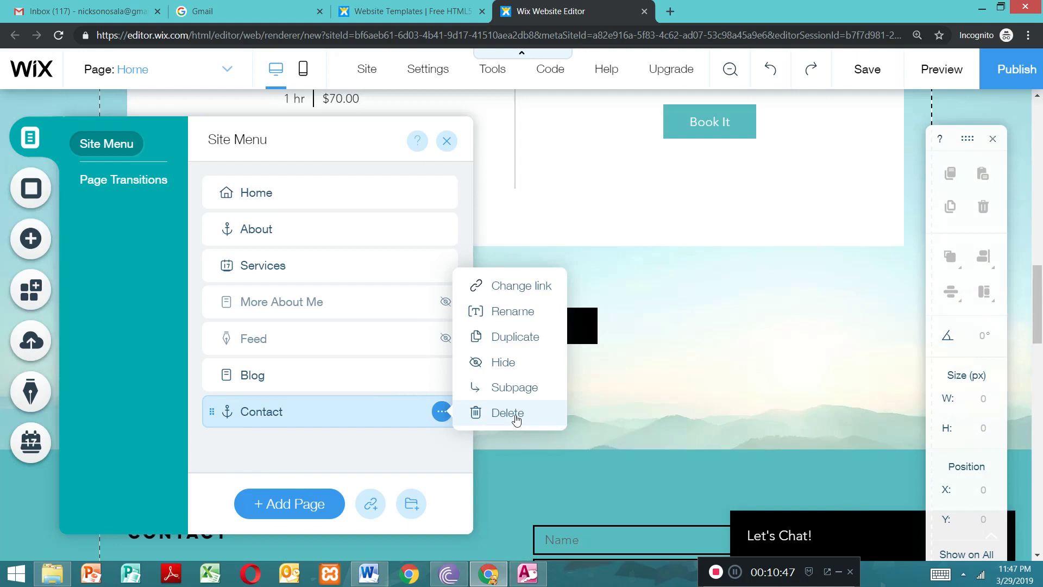
click(515, 418)
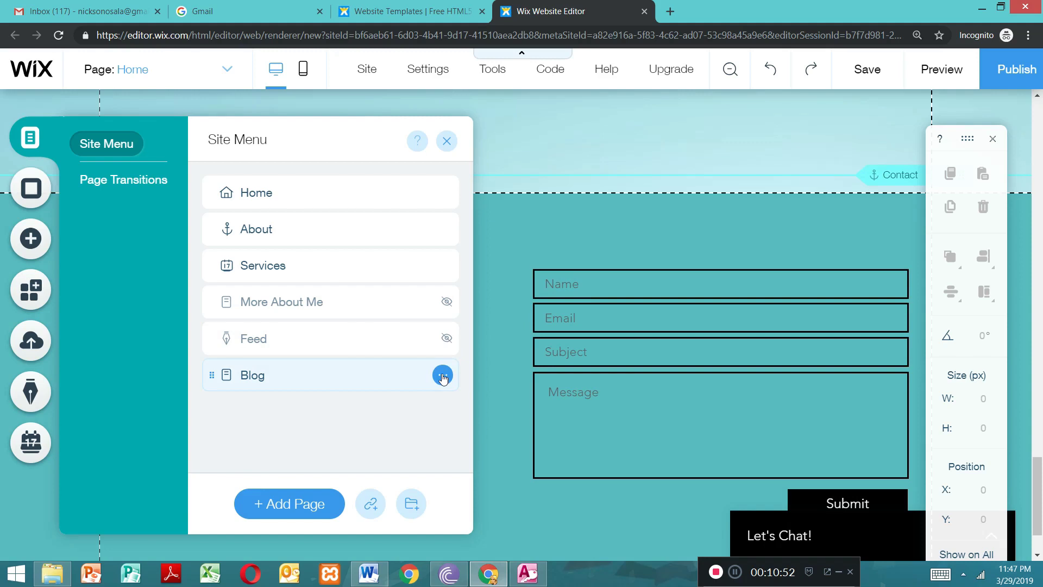
Step: Delete the Blog, Feed, More About Me, Services and About items from the site menu, leaving only Home
click(443, 376)
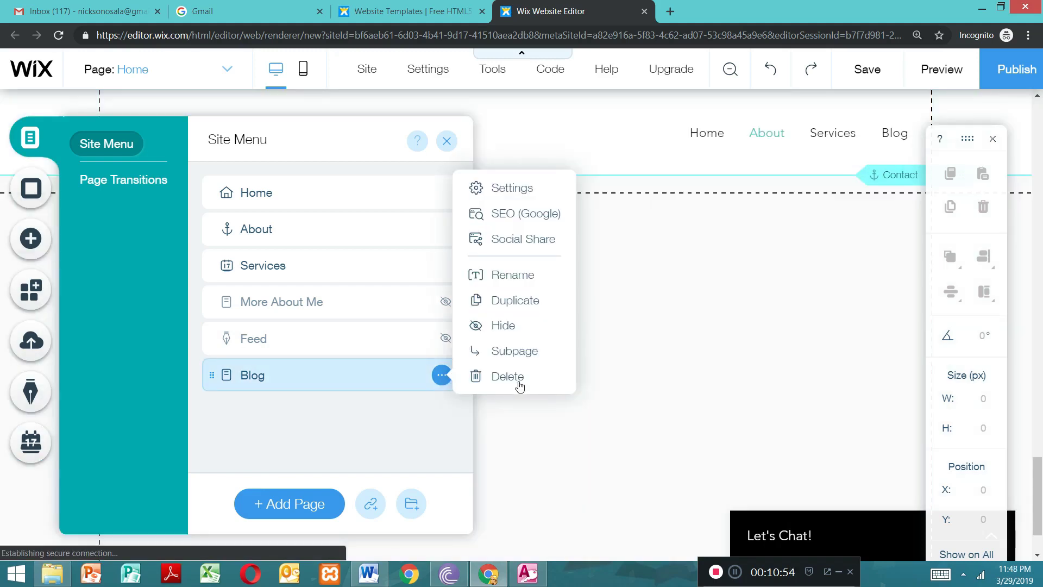
click(519, 382)
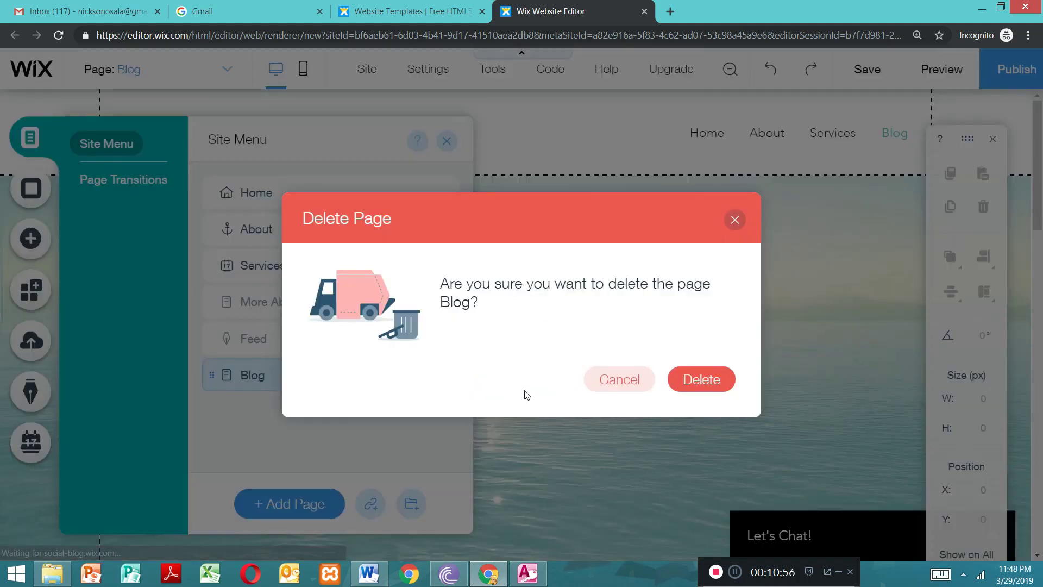
click(699, 379)
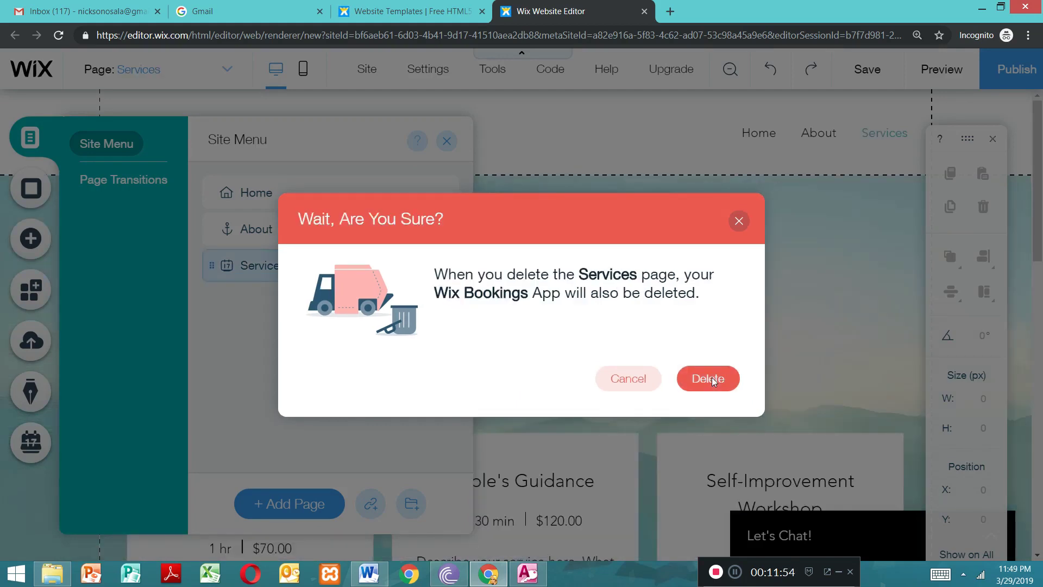
click(712, 378)
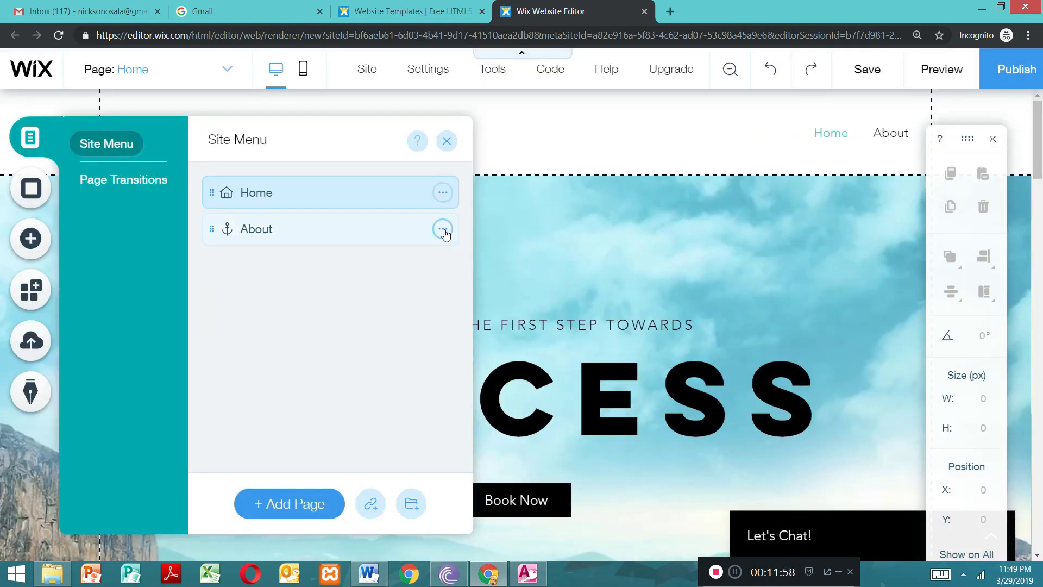
click(442, 229)
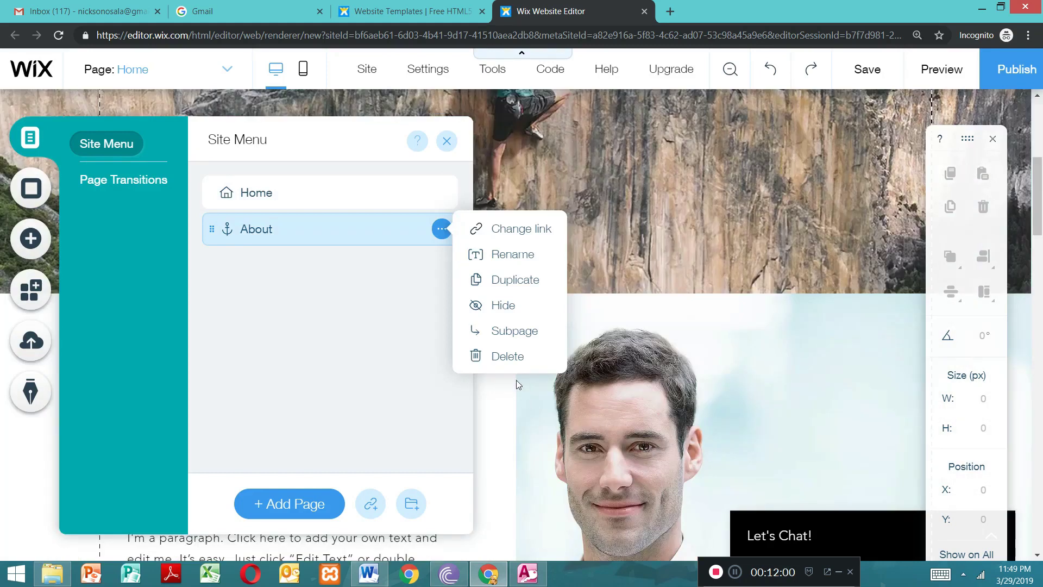
click(510, 358)
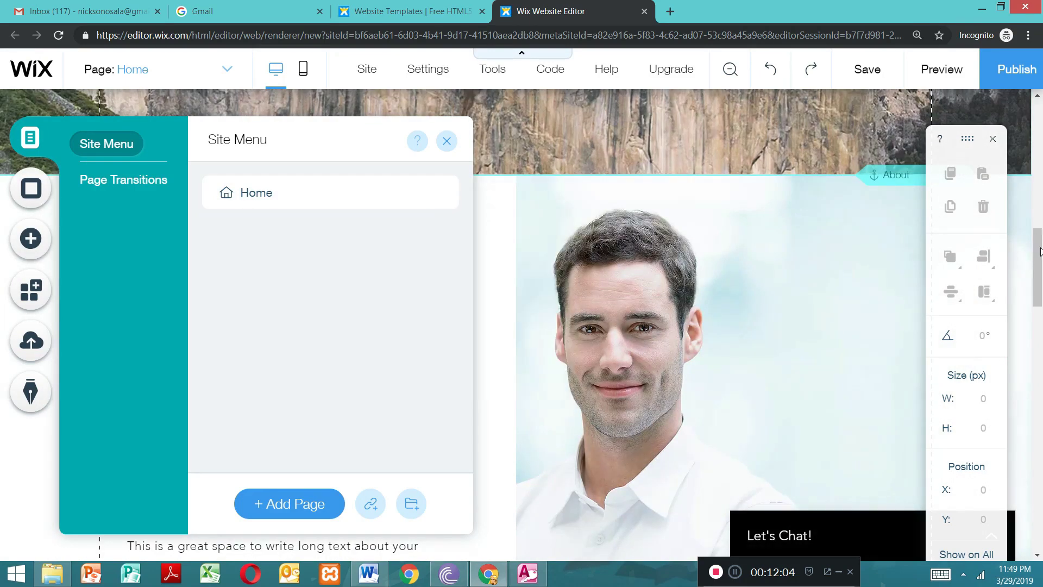
Step: Close the site menu and move the floating editing toolbar down, clear of the page header
drag(1038, 256, 1035, 84)
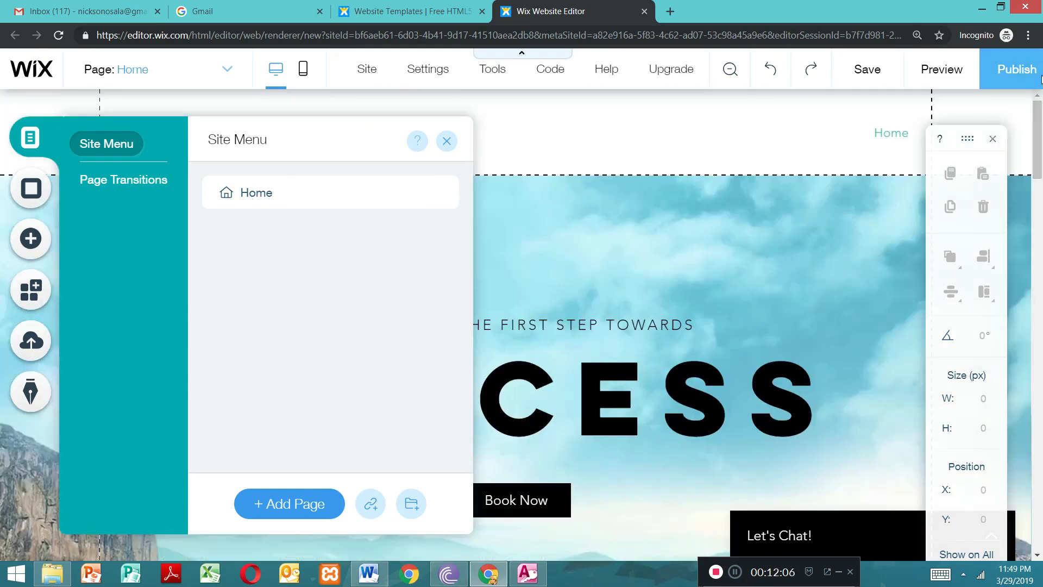
click(446, 142)
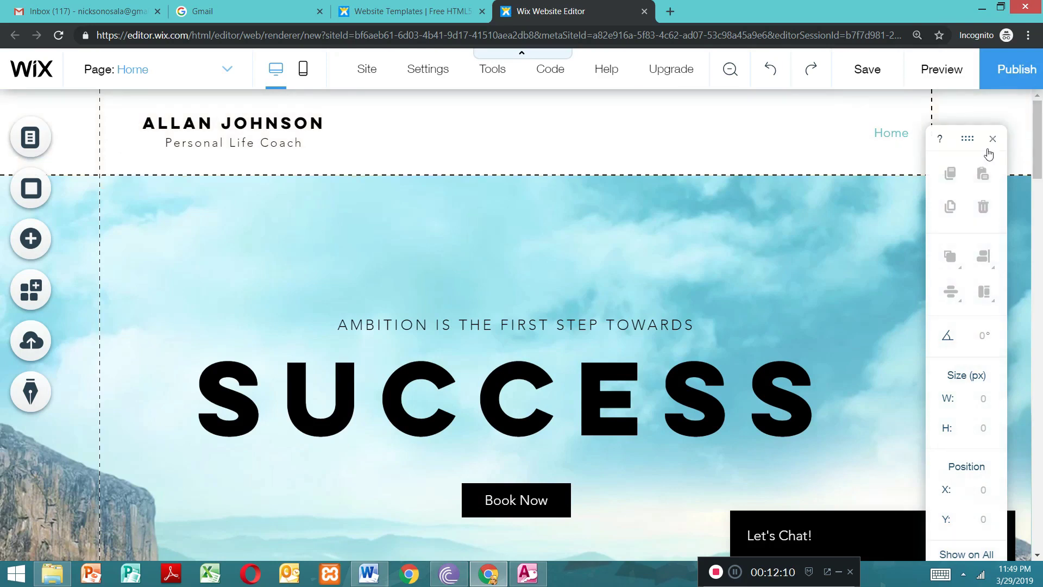
drag(952, 143, 1040, 506)
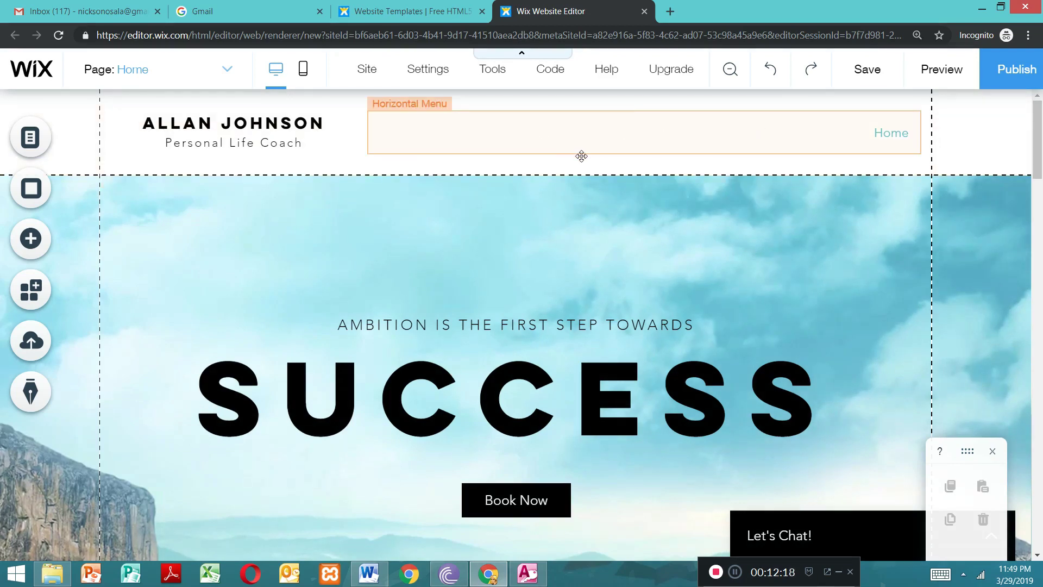
double_click(510, 138)
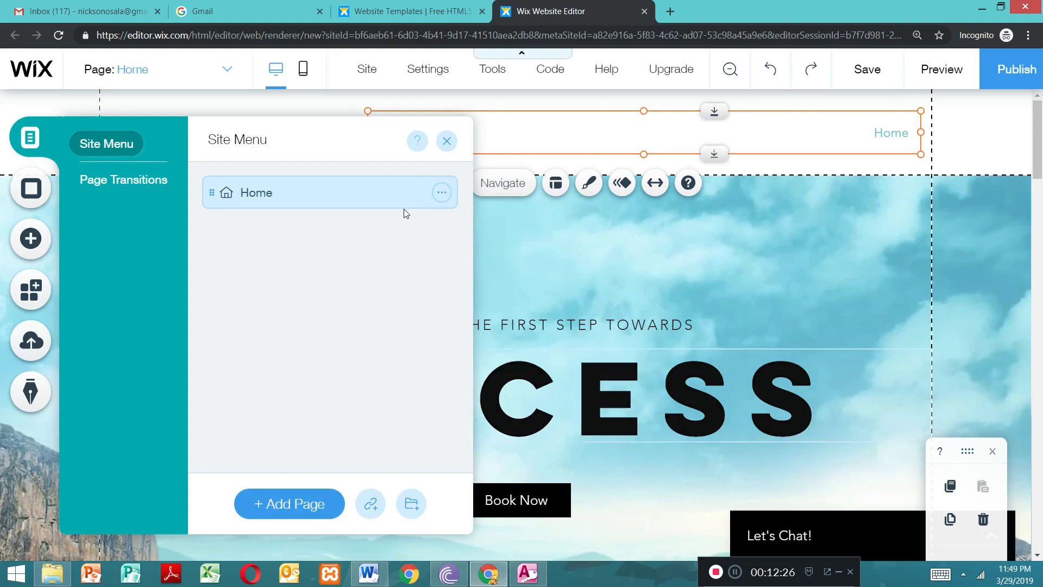
click(441, 197)
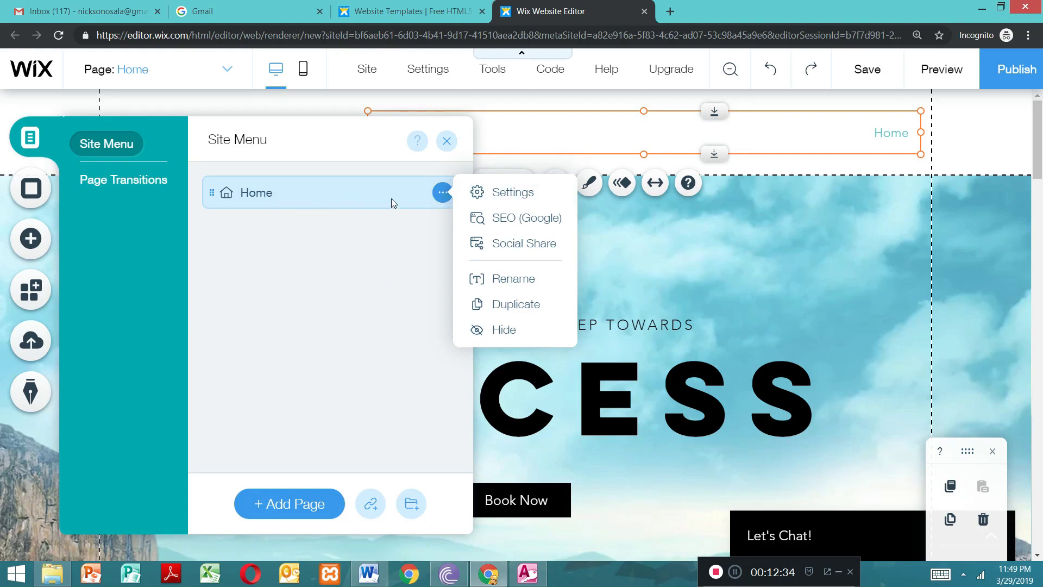
click(506, 294)
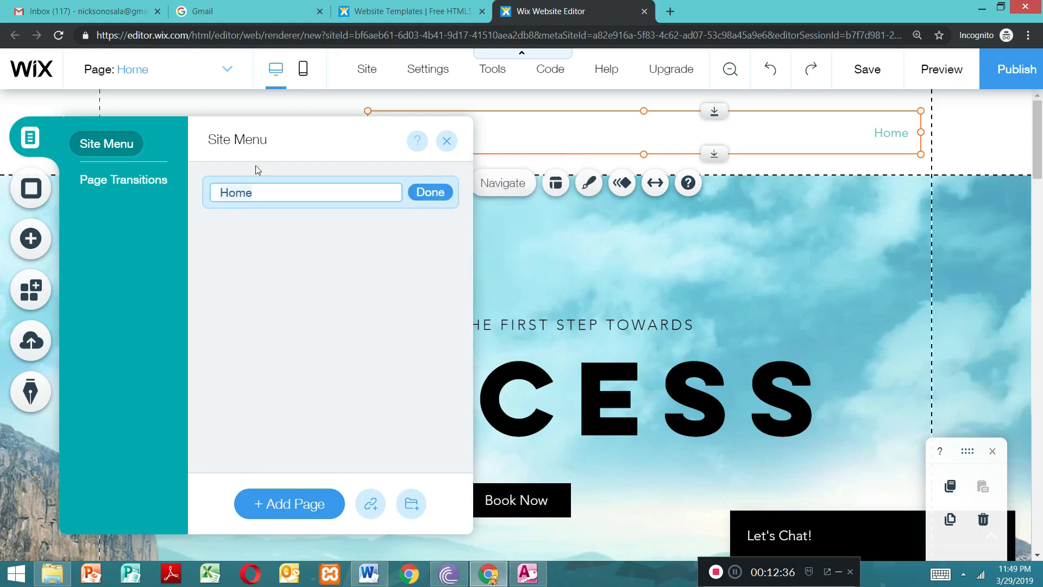
click(298, 200)
click(446, 140)
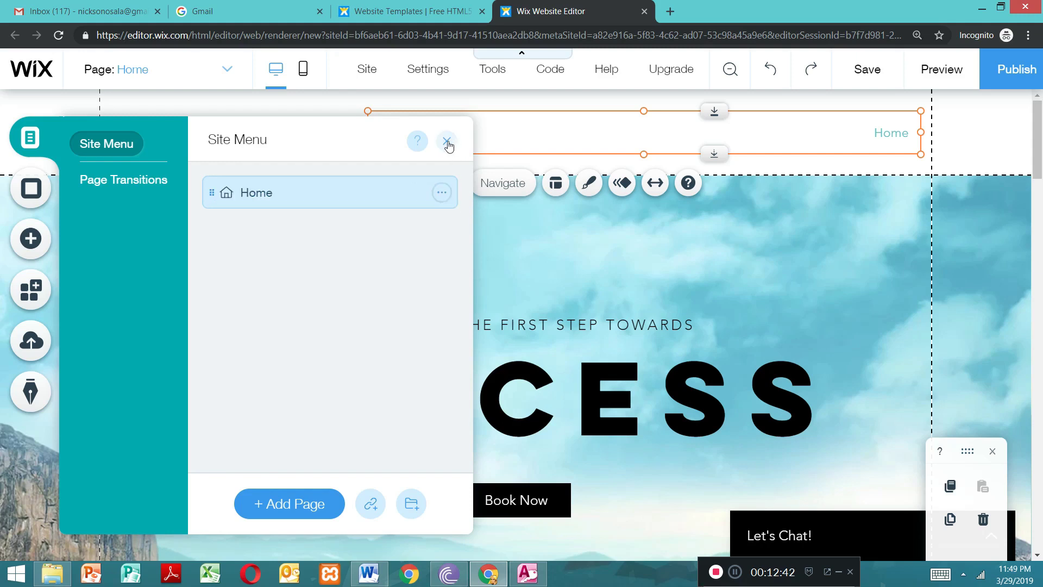
Step: Delete the column holding the man's portrait from the About Me strip
drag(1041, 131, 1018, 191)
scroll(1018, 191, down, 5)
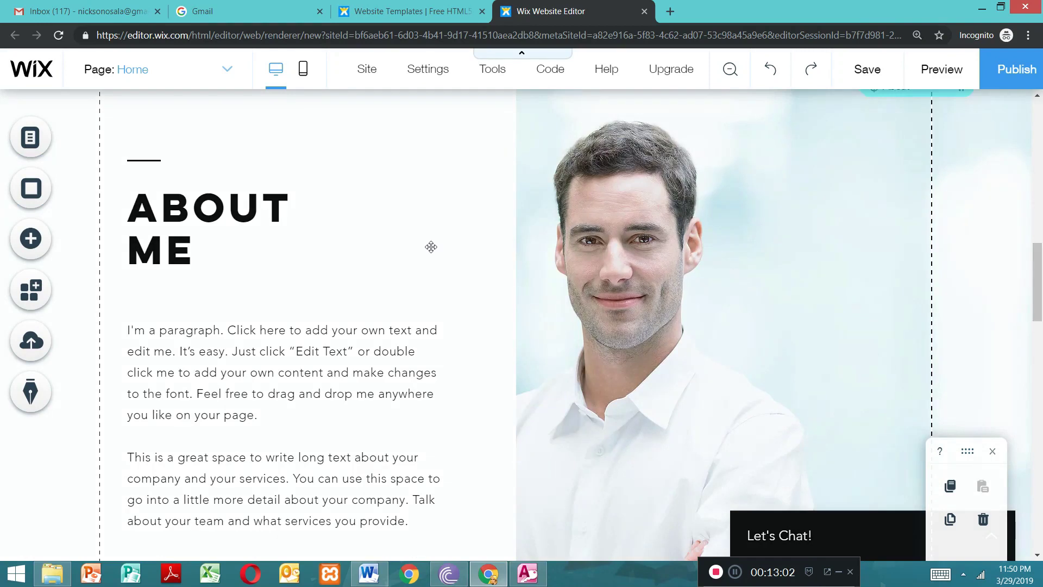
click(431, 247)
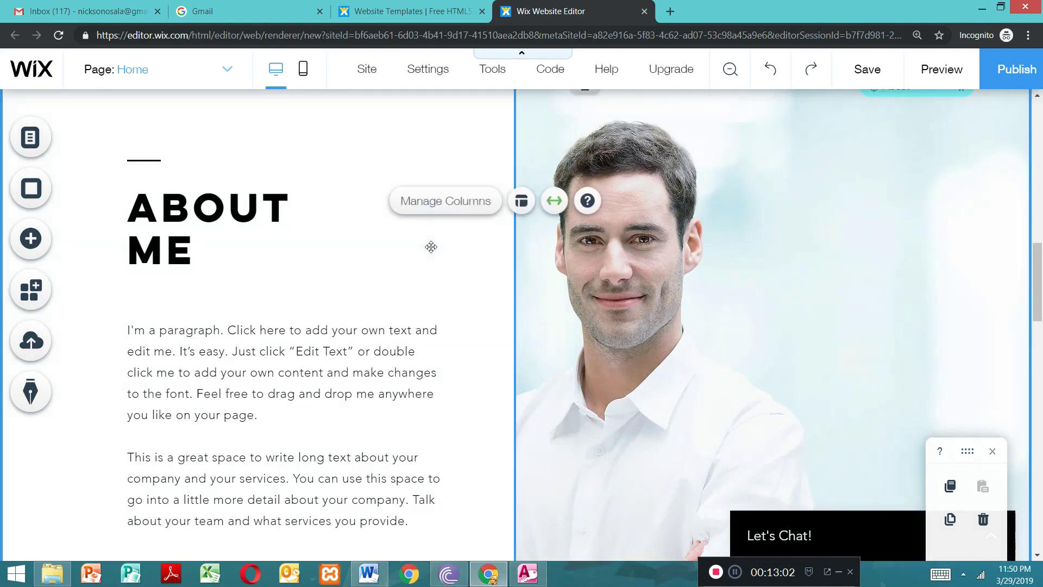
click(369, 275)
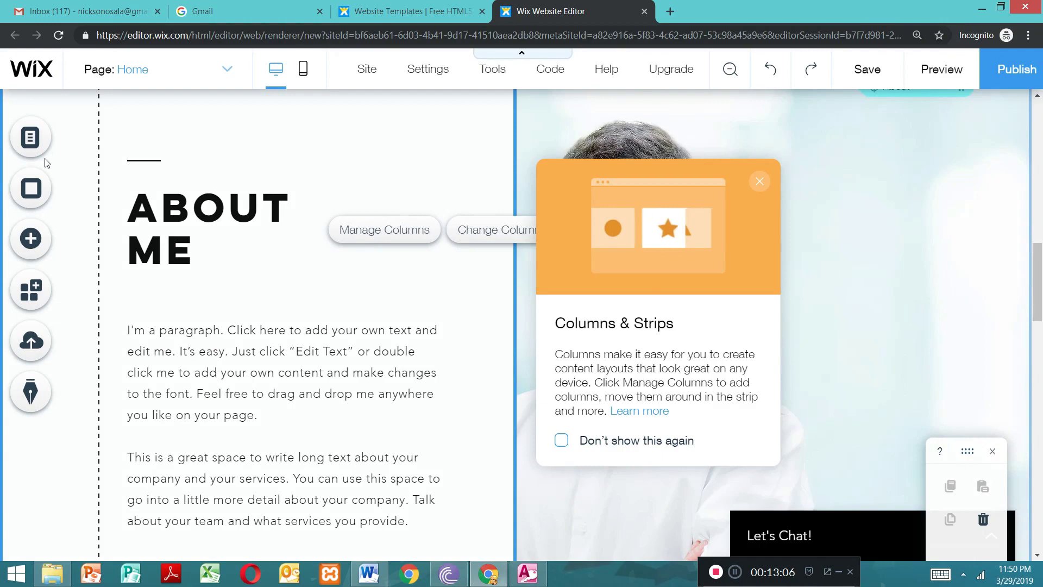
click(760, 181)
click(664, 298)
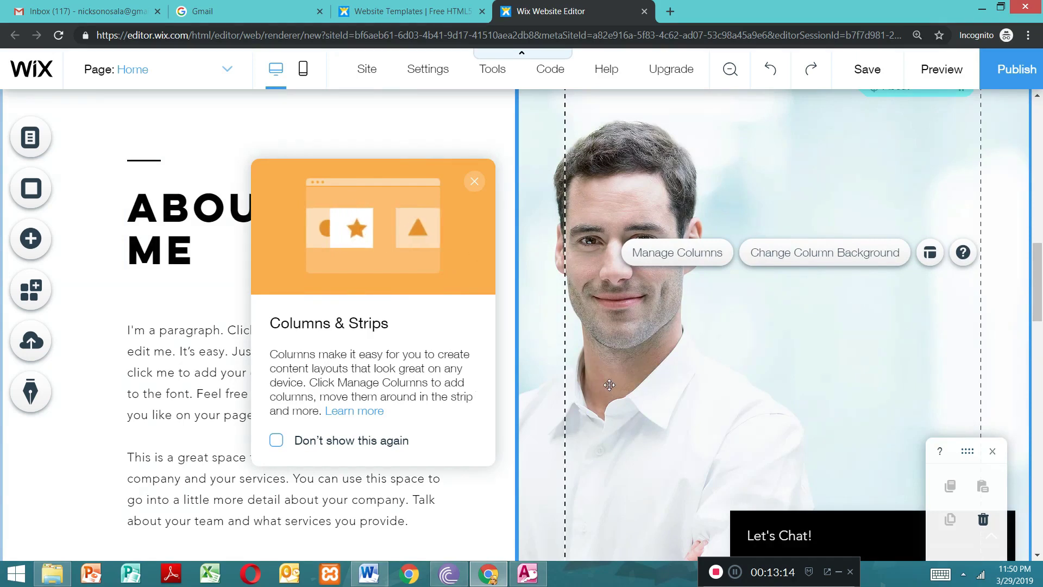
key(Delete)
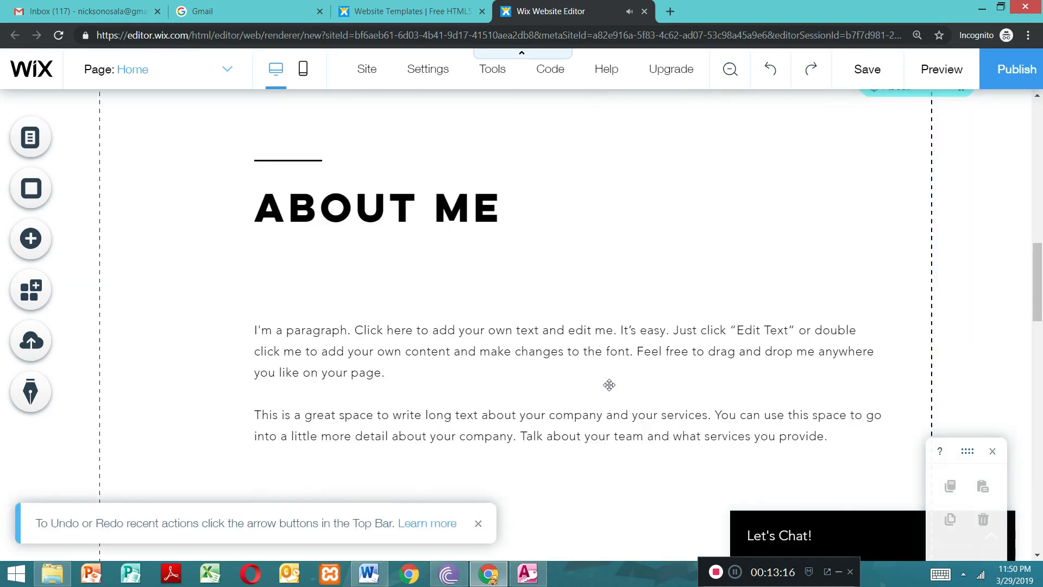
Step: Delete the entire About Me strip, including its heading and paragraphs
click(614, 261)
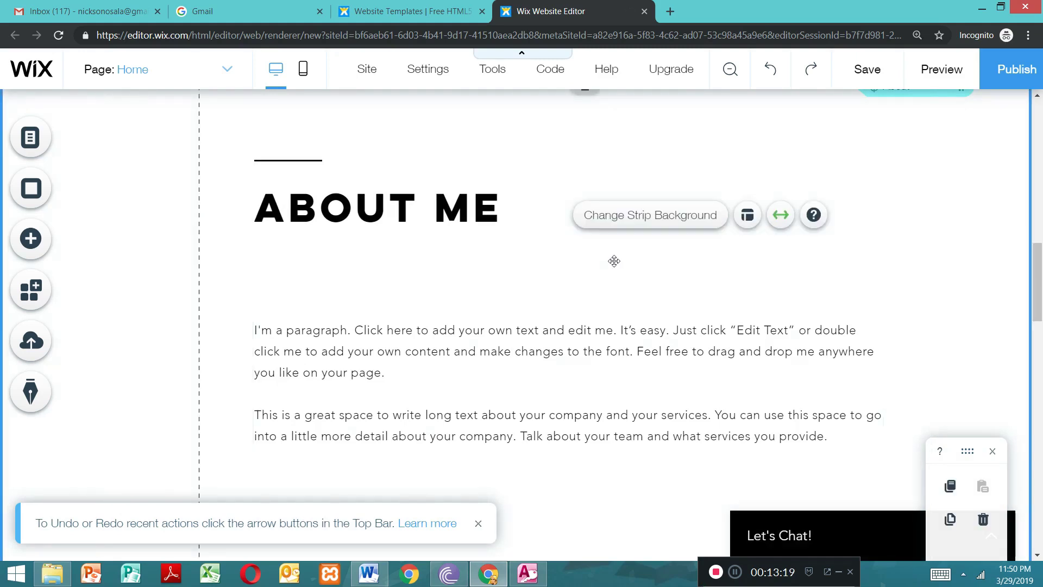
click(304, 284)
double_click(305, 283)
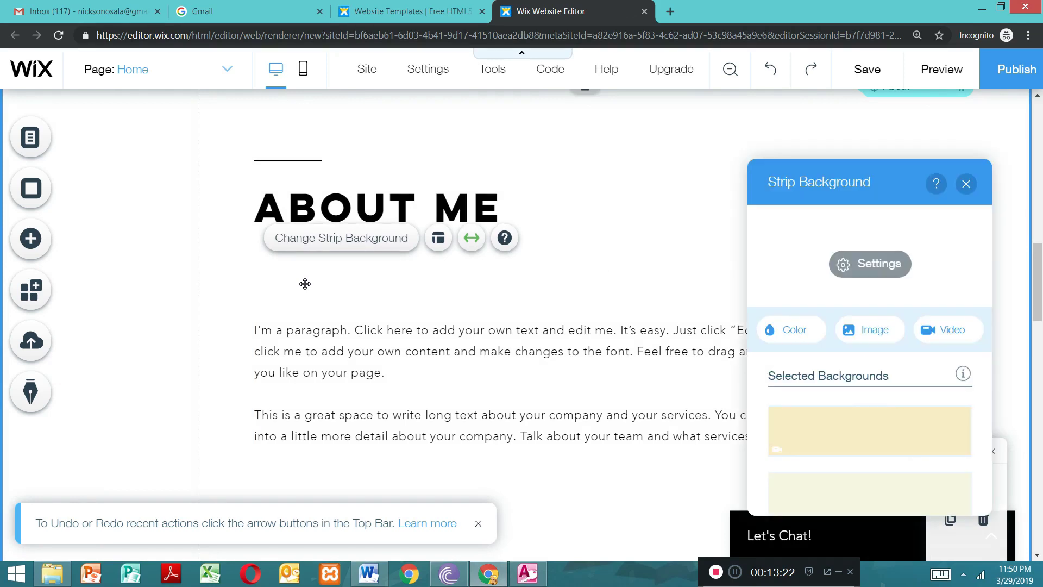
click(965, 184)
click(685, 211)
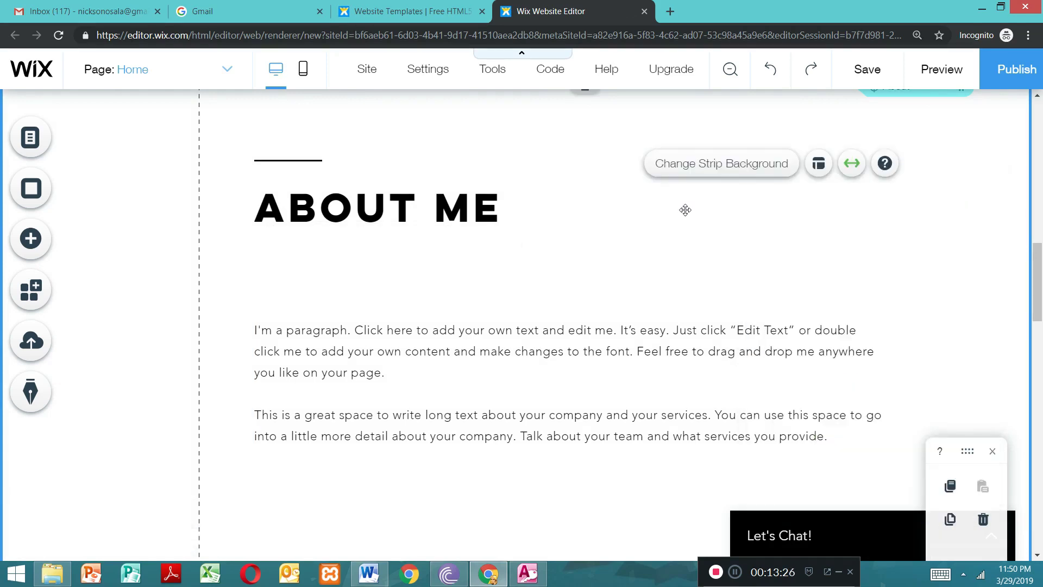
key(Delete)
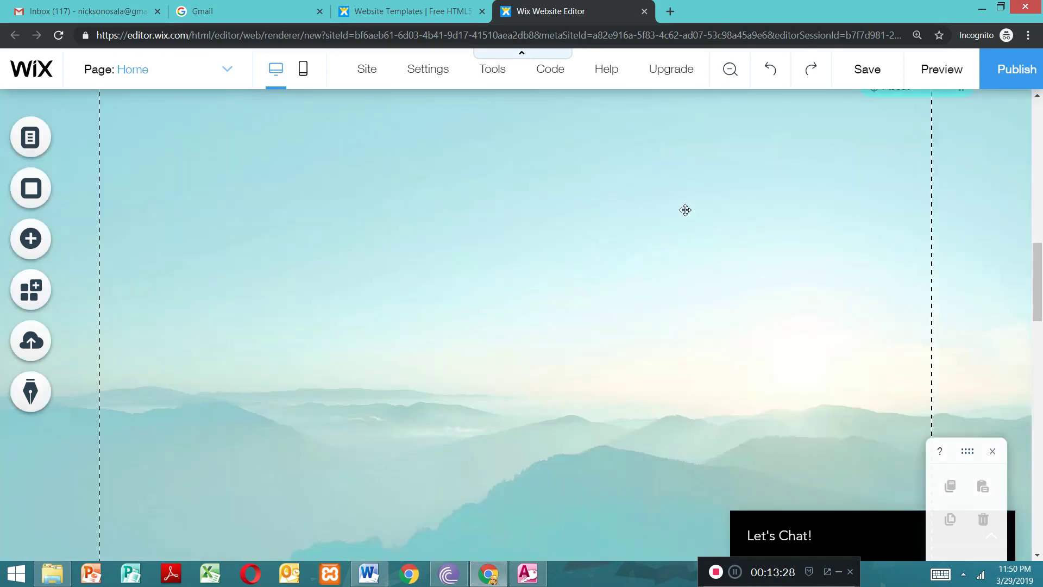
Step: Delete the "How I Can Help You" heading from the home page
drag(1038, 284, 1038, 393)
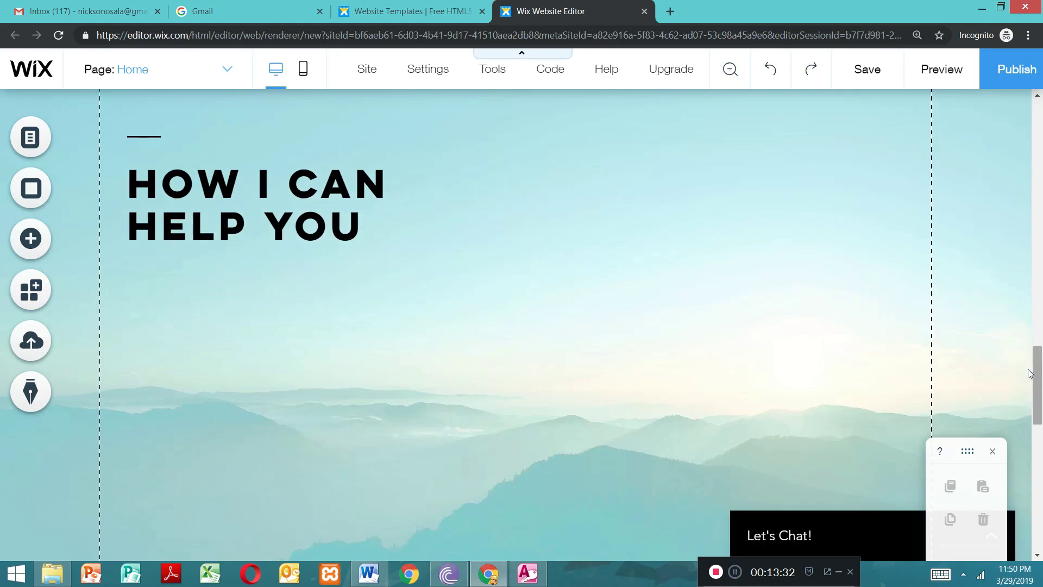
click(485, 222)
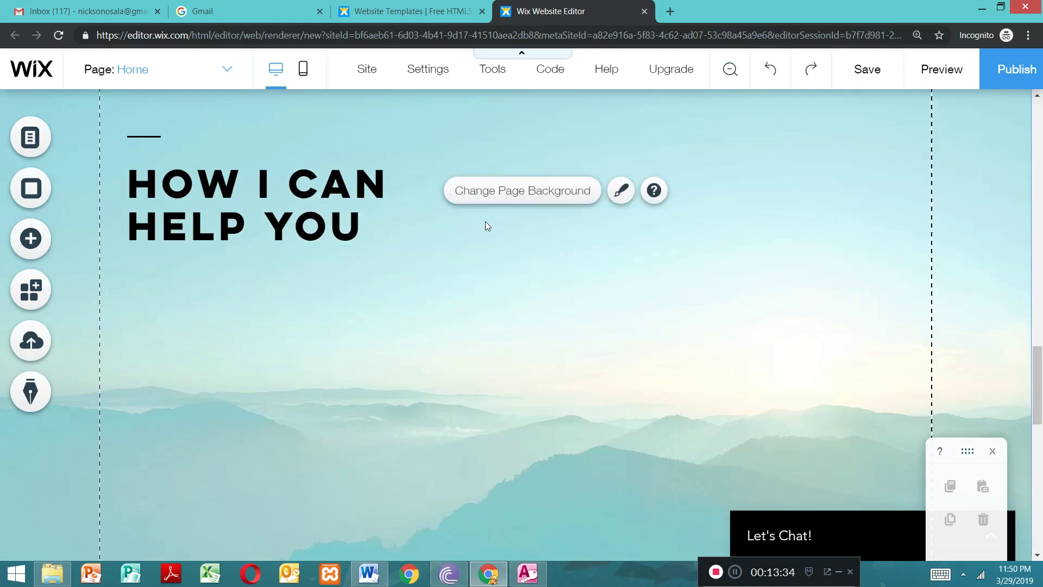
click(275, 200)
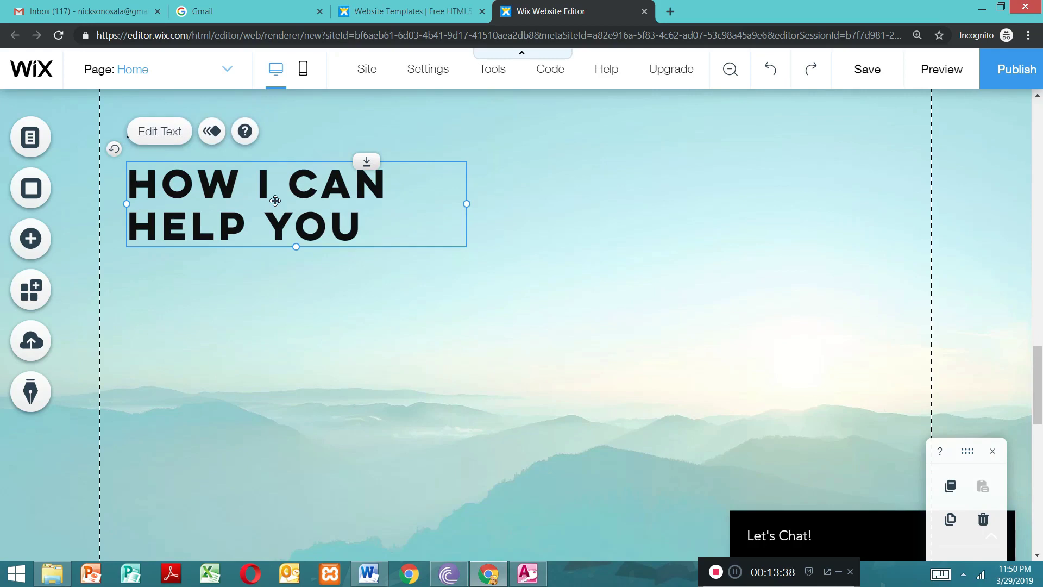
key(Delete)
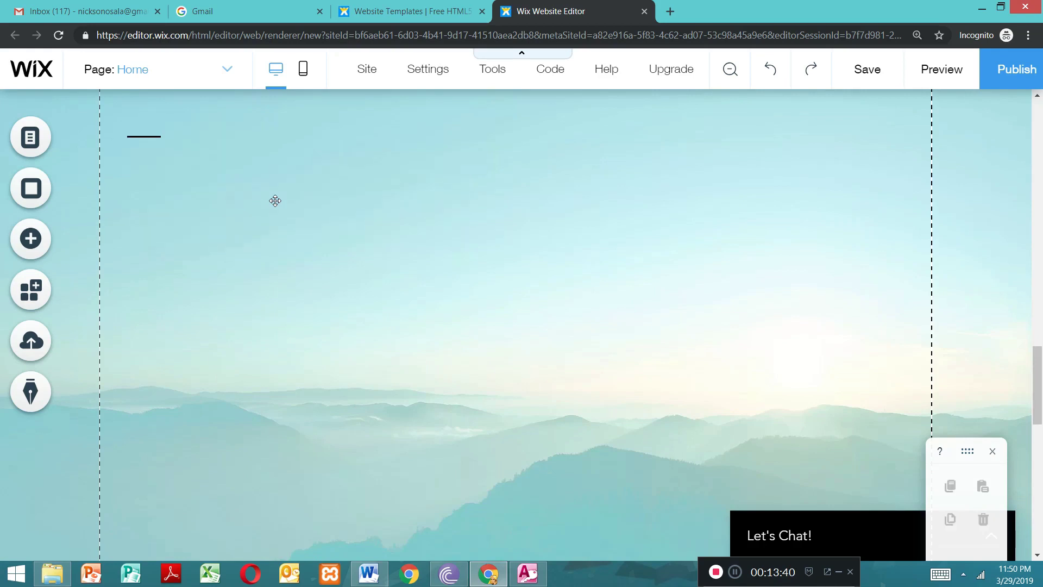
Step: Clear the placeholder address, phone, fax and e-mail text under the footer's Contact heading and close the text settings
drag(1040, 368, 1040, 495)
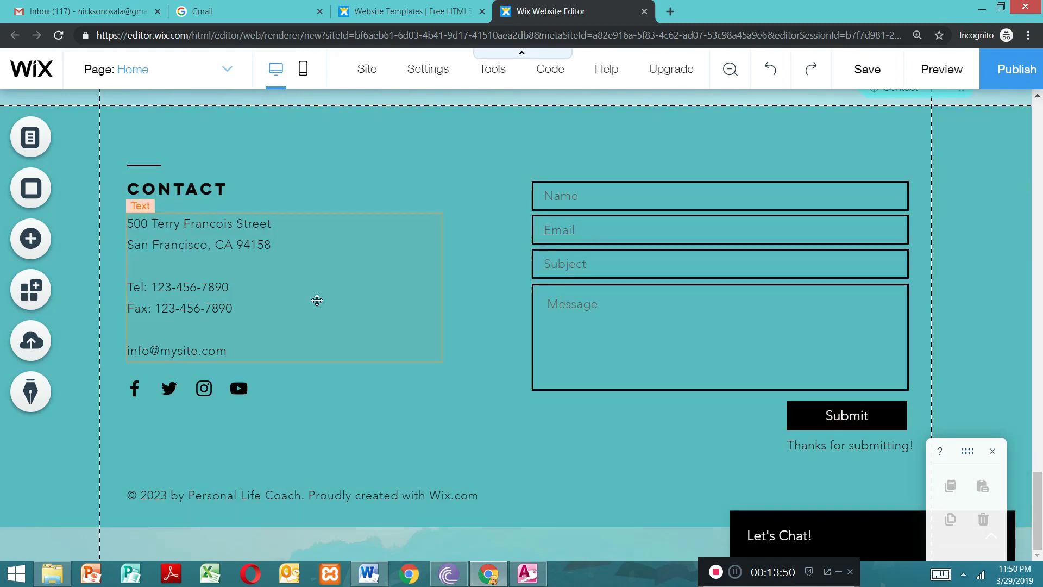
double_click(257, 318)
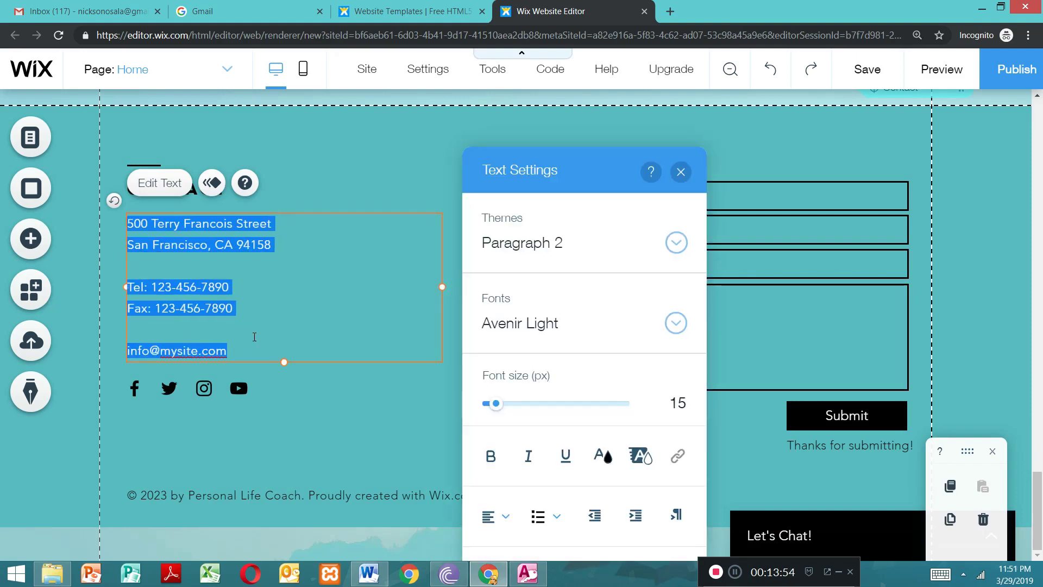
key(BackSpace)
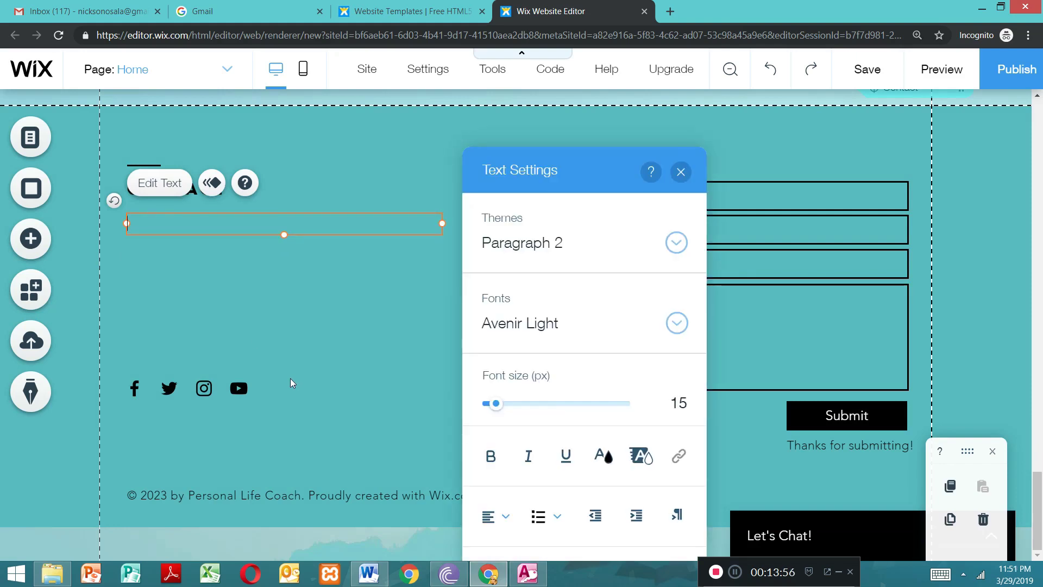
click(681, 171)
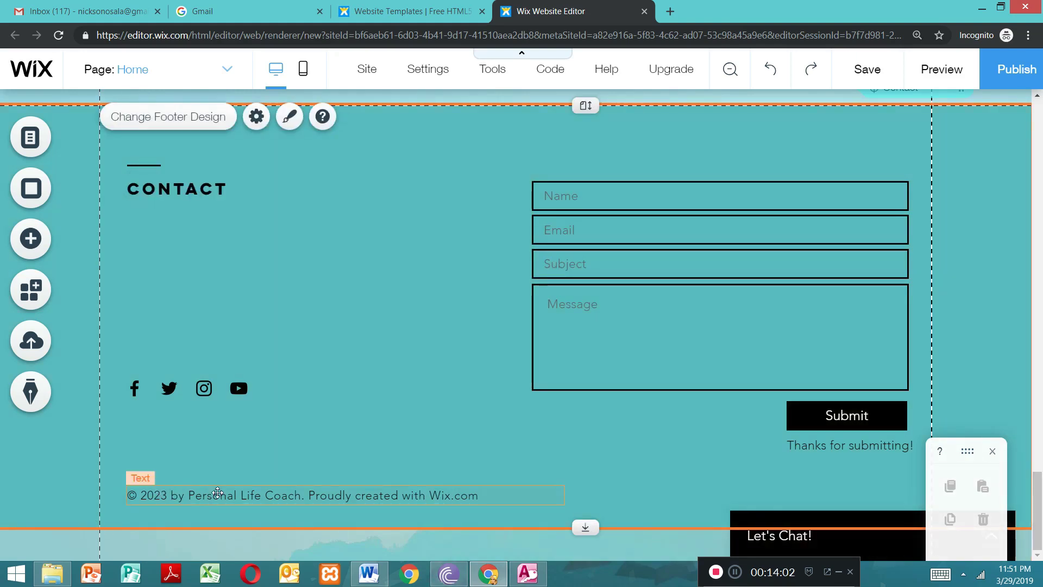
Step: Replace the footer's copyright line with "© 2019 created by wesapefa cdc" and close the text settings
click(282, 492)
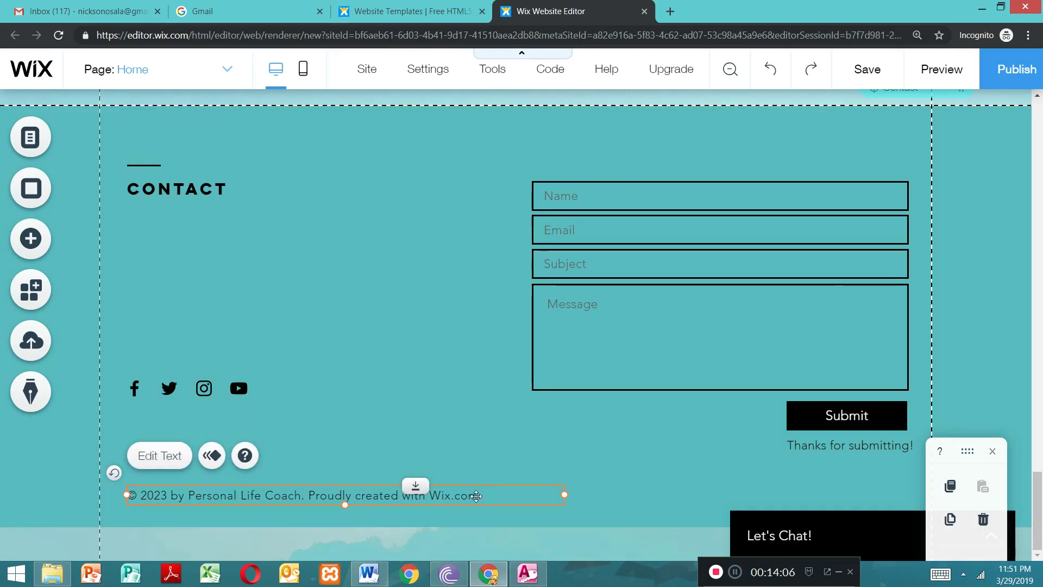
double_click(476, 496)
click(481, 496)
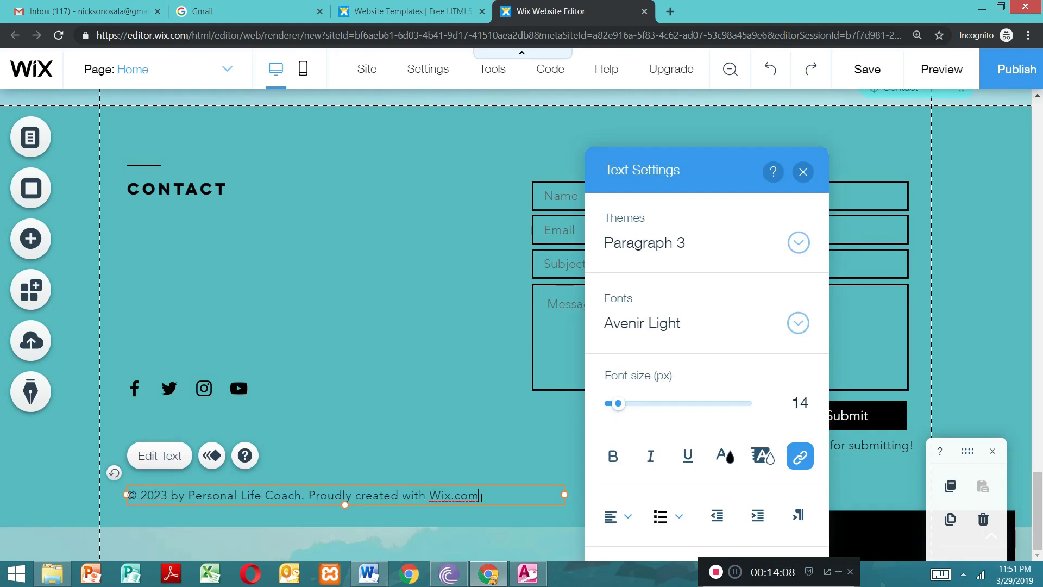
key(BackSpace)
key(BackSpace)
key(BackSpace)
key(BackSpace)
key(BackSpace)
key(BackSpace)
key(BackSpace)
key(BackSpace)
key(BackSpace)
key(BackSpace)
key(BackSpace)
key(BackSpace)
key(BackSpace)
key(BackSpace)
key(BackSpace)
key(BackSpace)
key(BackSpace)
key(BackSpace)
key(BackSpace)
key(BackSpace)
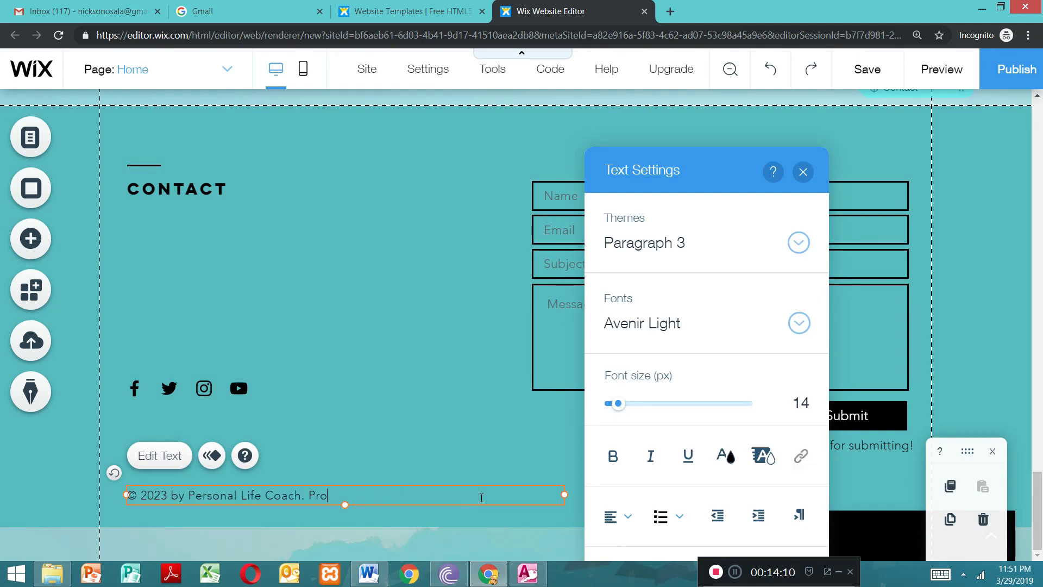
key(BackSpace)
key(BackSpace)
key(BackSpace)
key(BackSpace)
key(BackSpace)
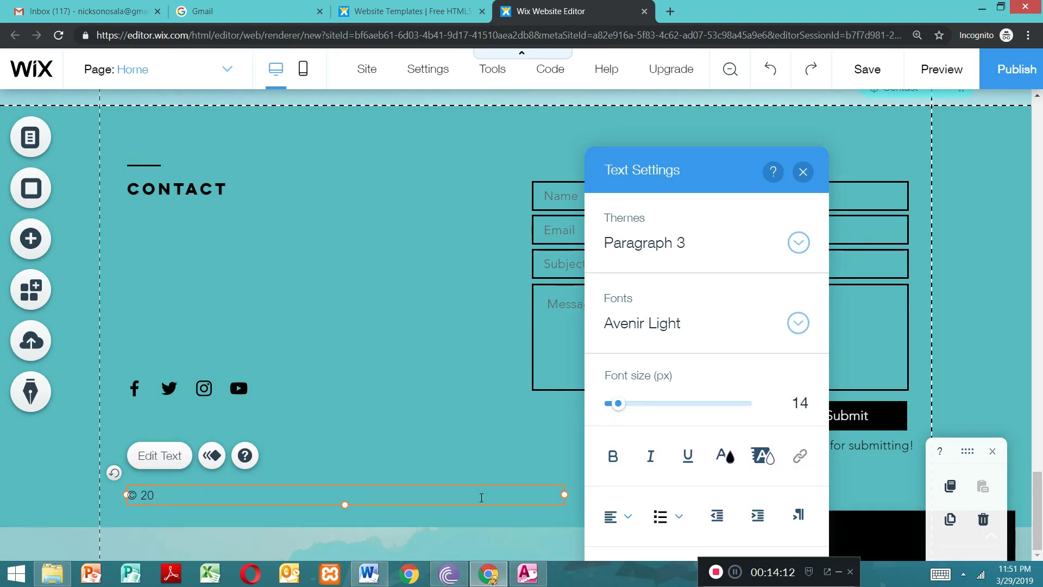
text(19 creat)
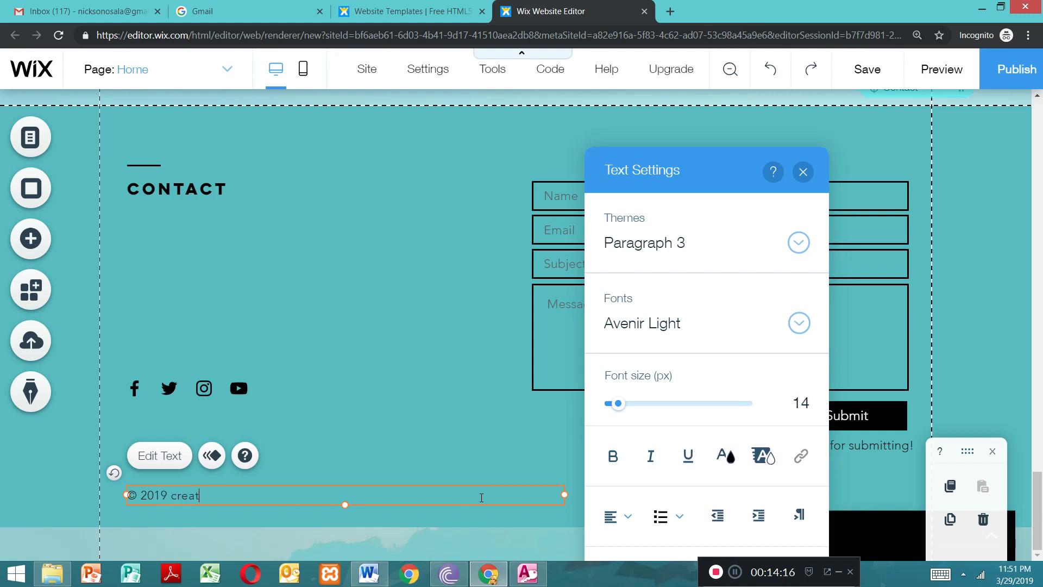
text(ed by w)
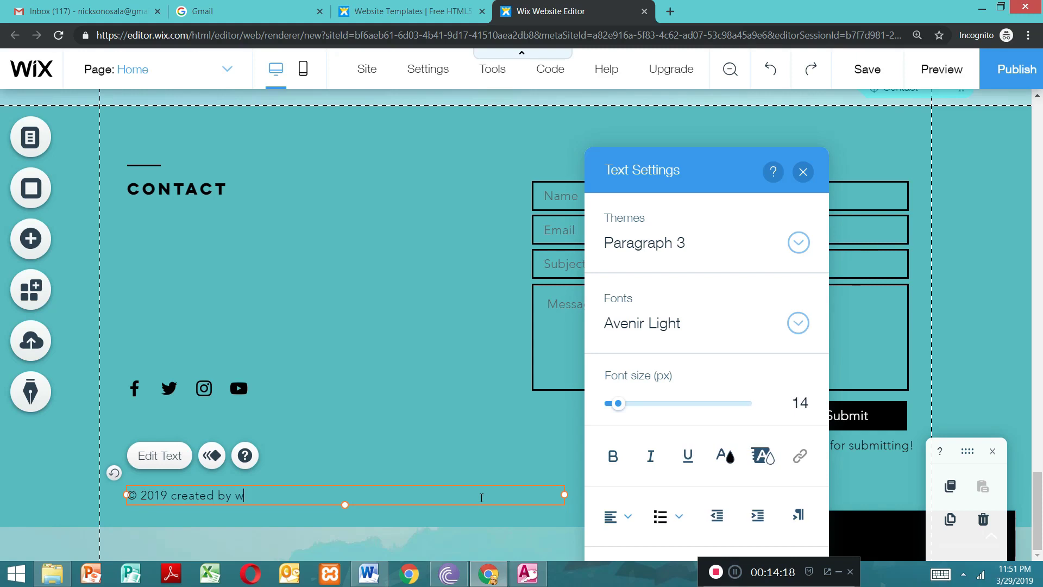
text(esapefa cdc)
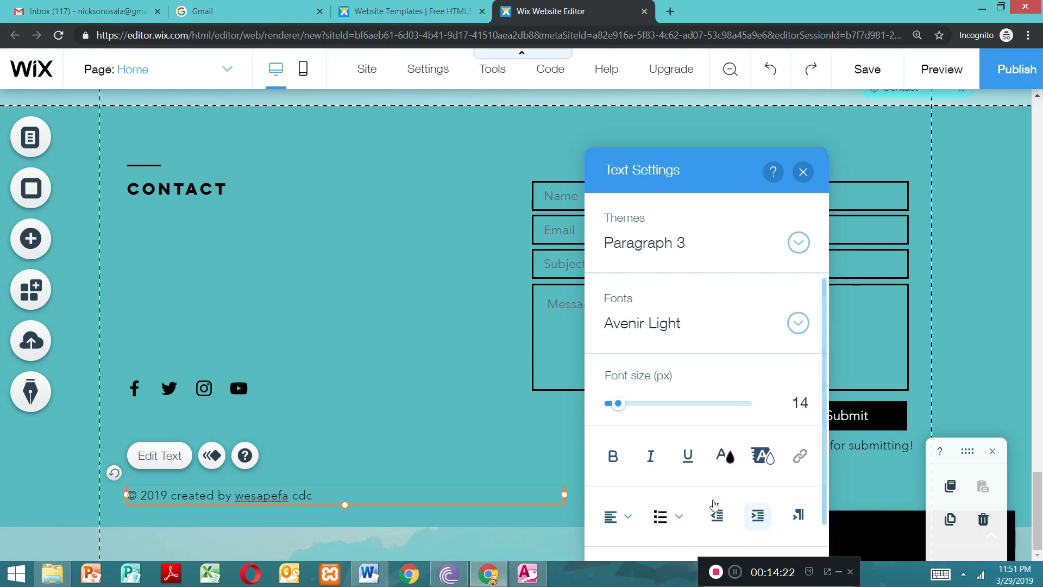
click(803, 173)
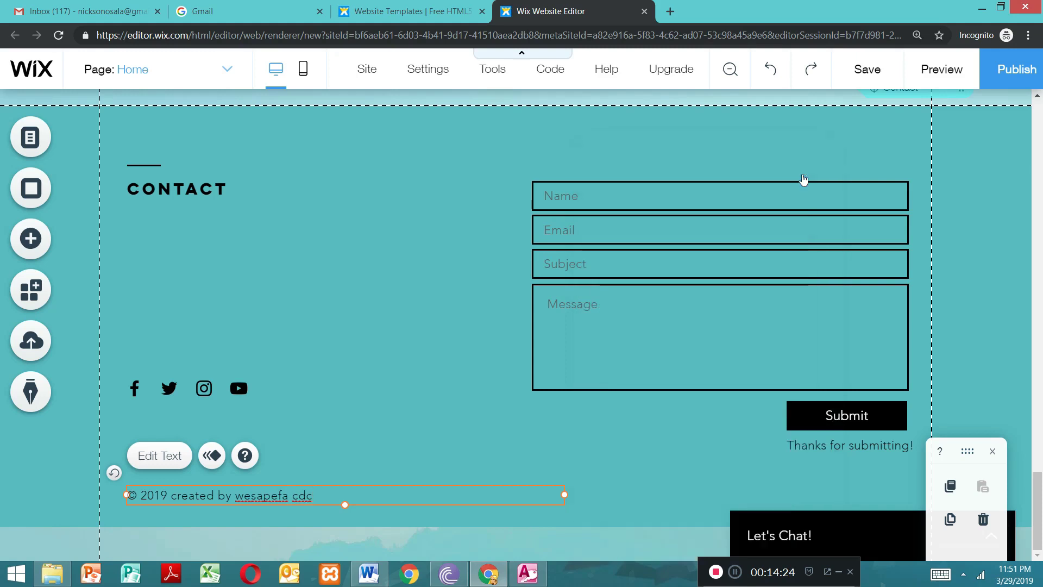
click(459, 389)
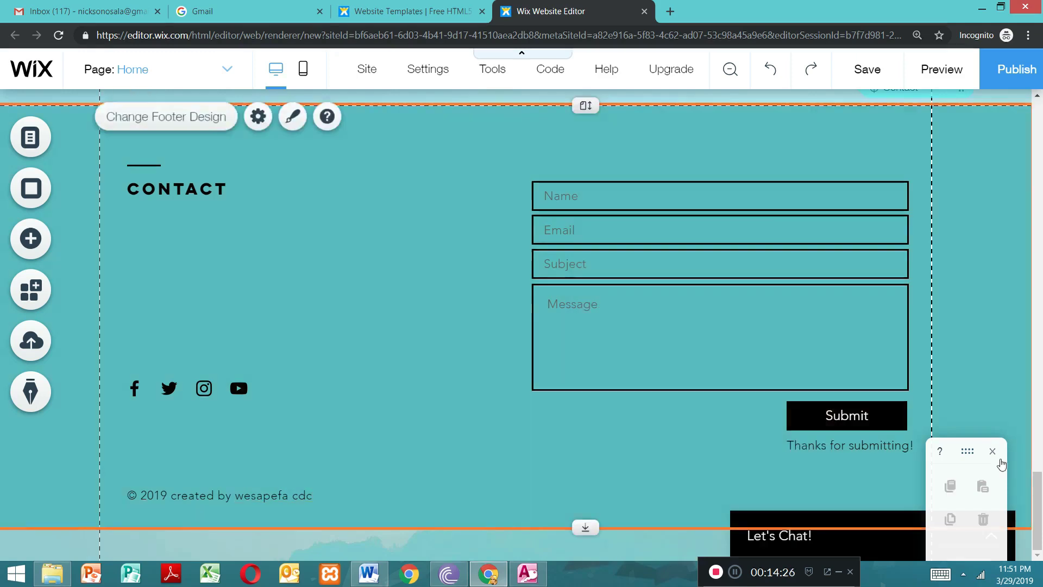
Step: Clear the large "SUCCESS" heading text in the home page's top strip
drag(1037, 476, 1006, 81)
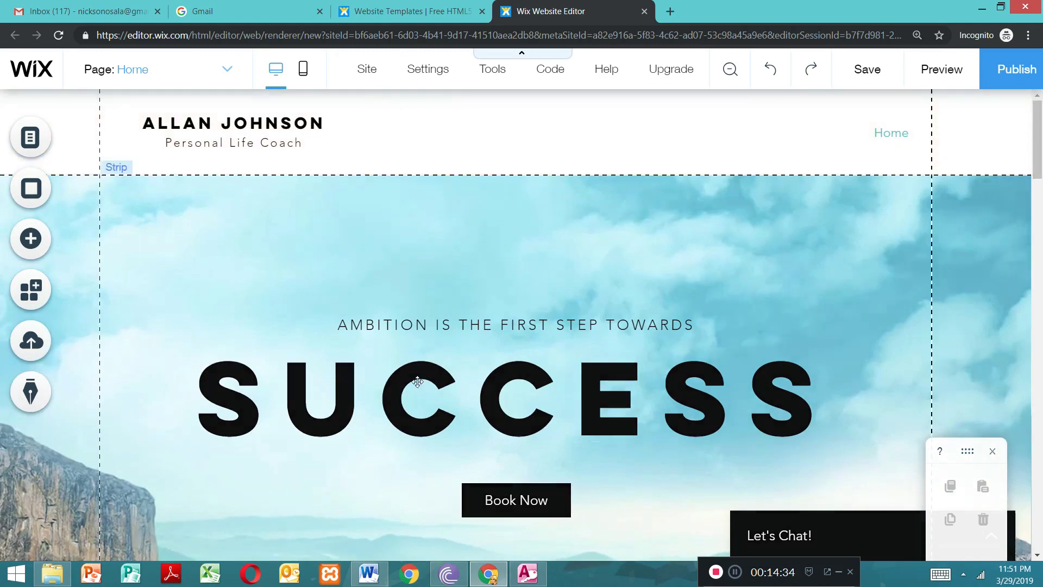
click(450, 402)
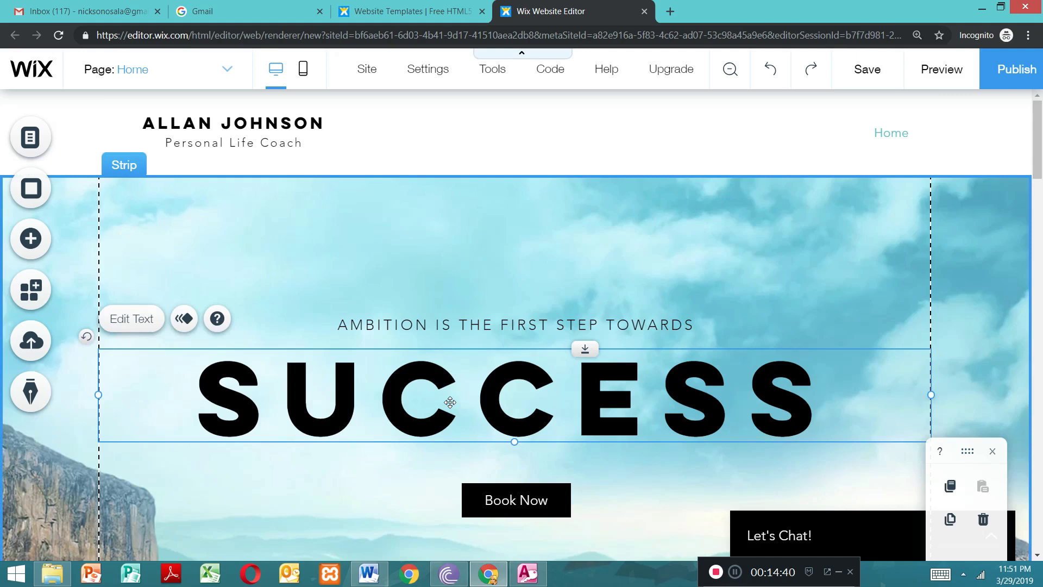
double_click(451, 402)
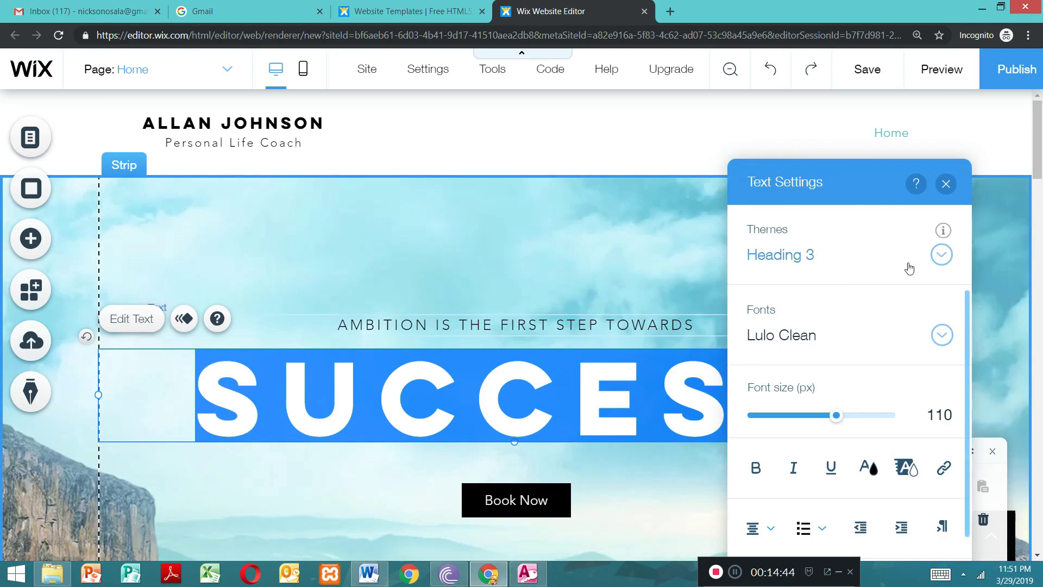
click(675, 250)
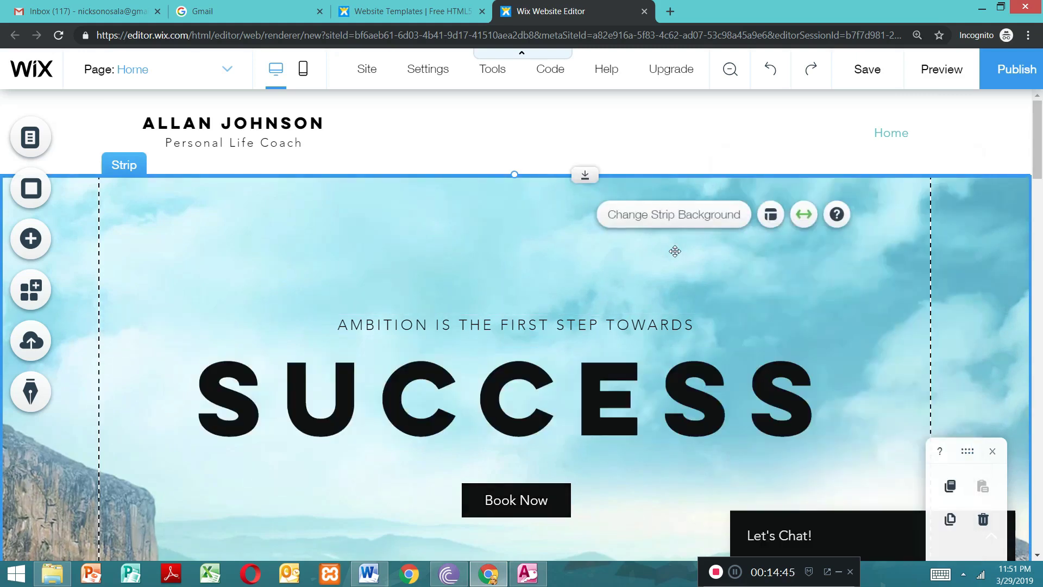
double_click(689, 405)
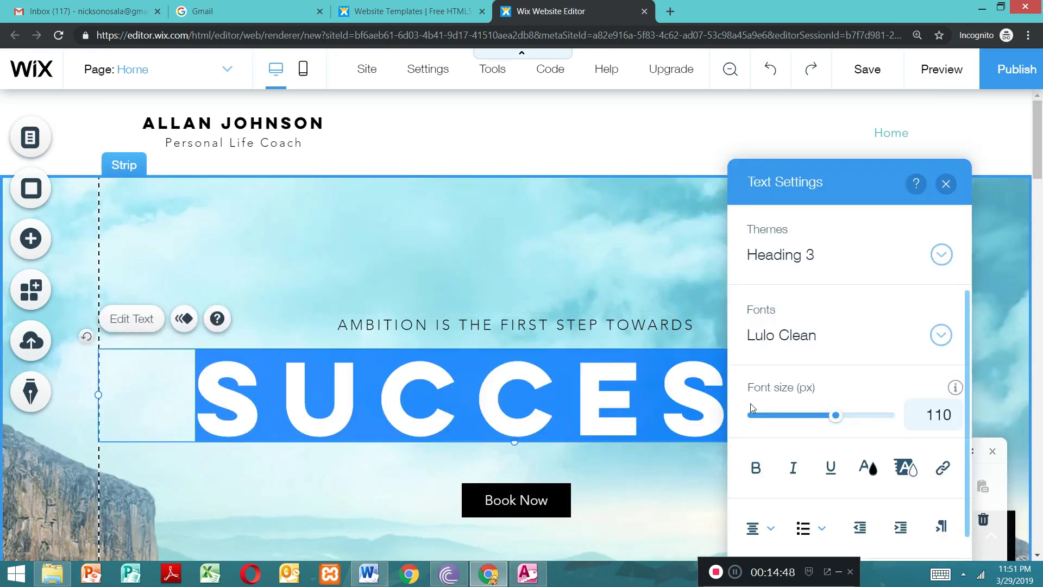
click(945, 185)
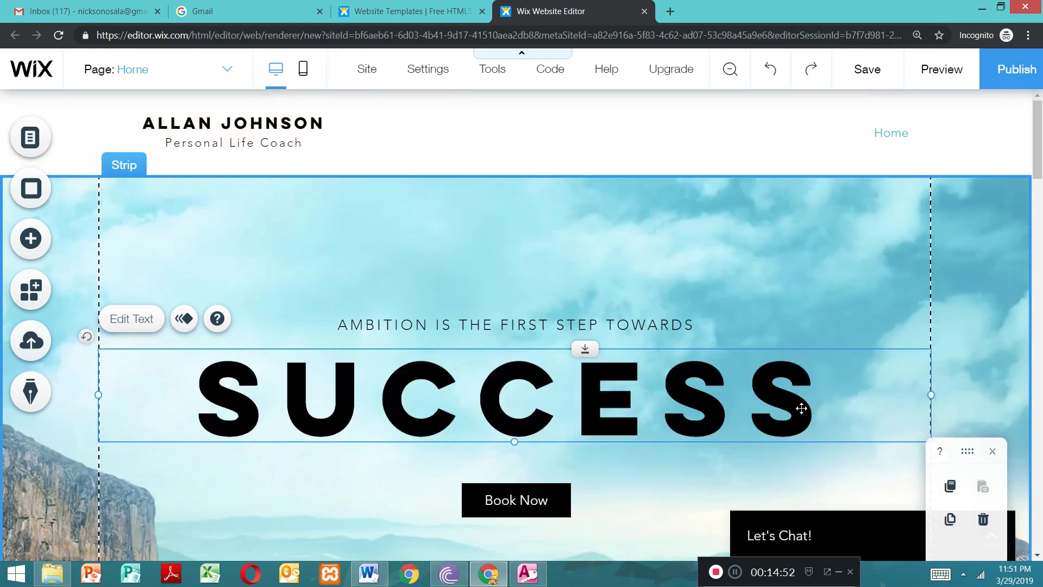
double_click(744, 400)
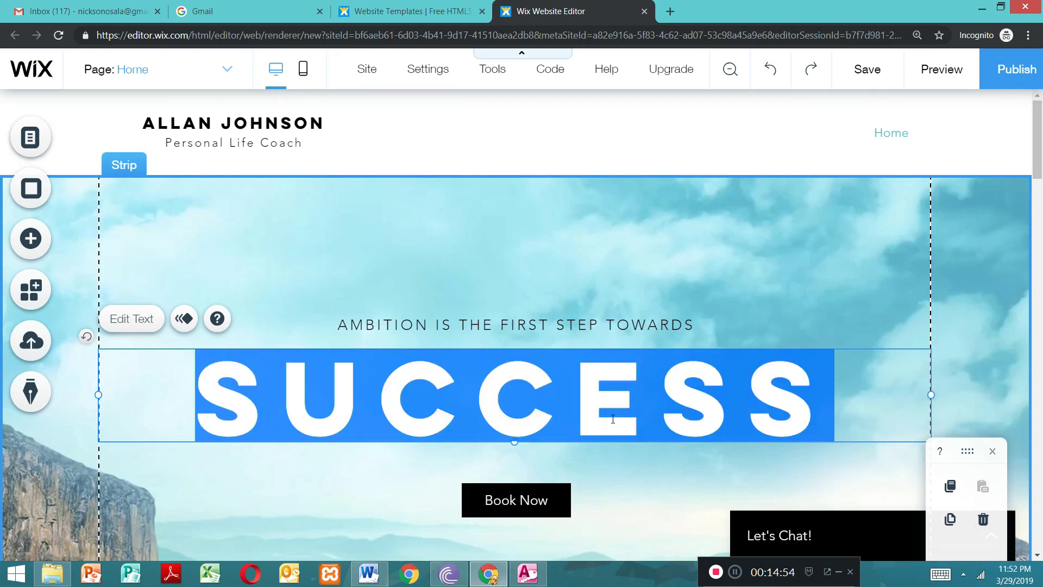
click(315, 403)
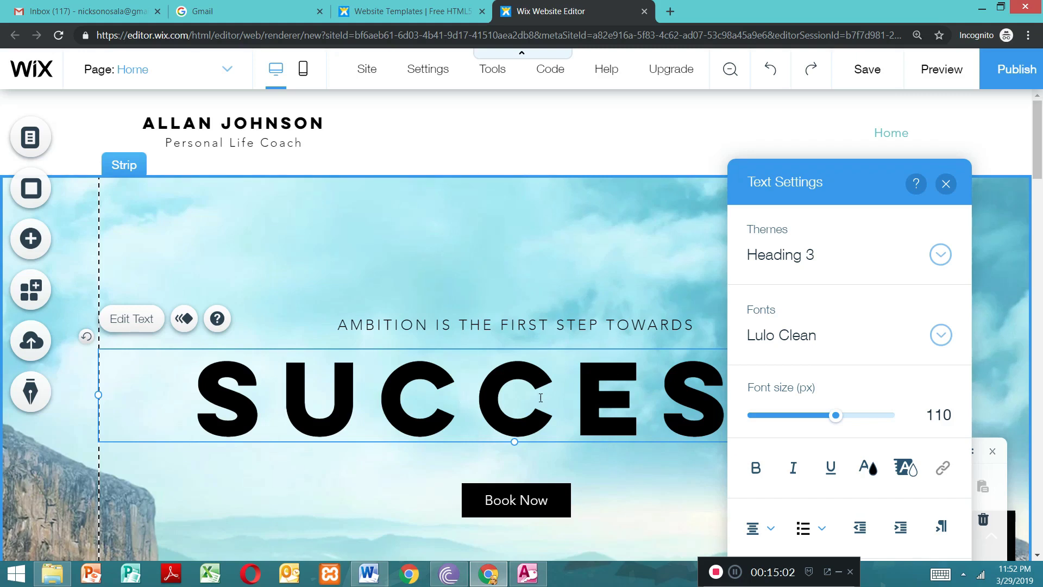
double_click(602, 397)
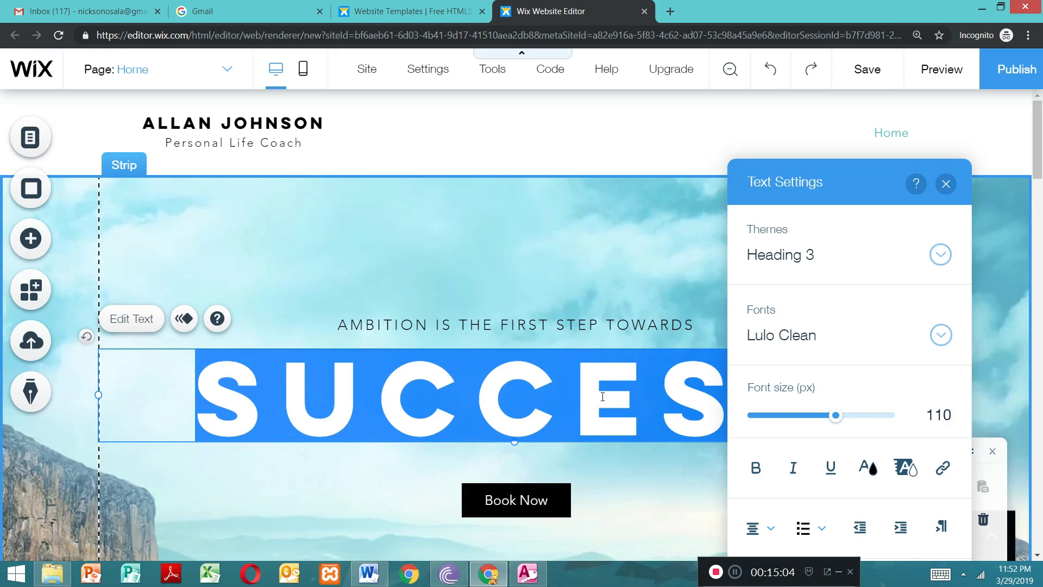
click(452, 389)
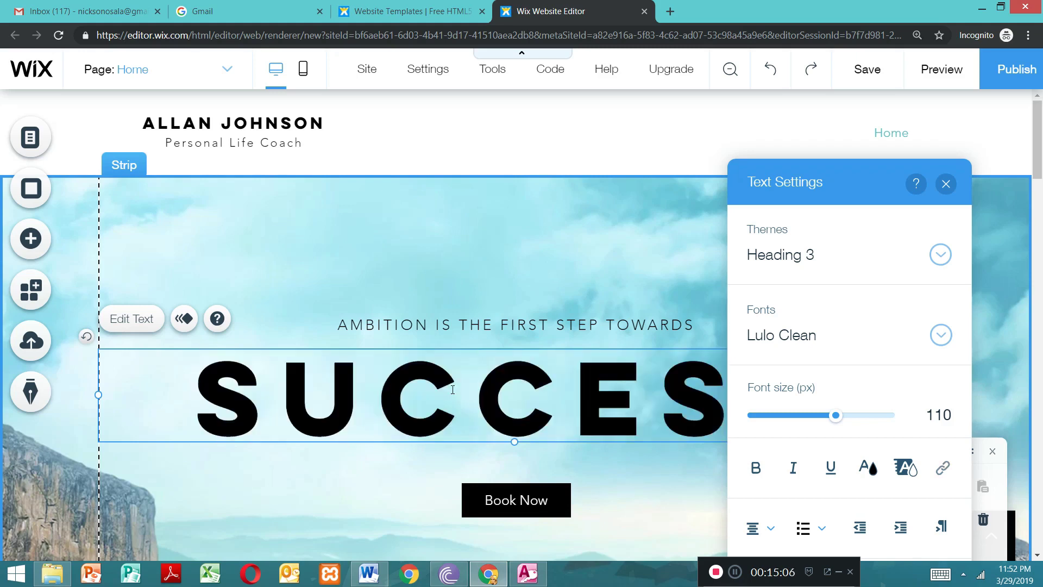
key(BackSpace)
key(BackSpace)
key(BackSpace)
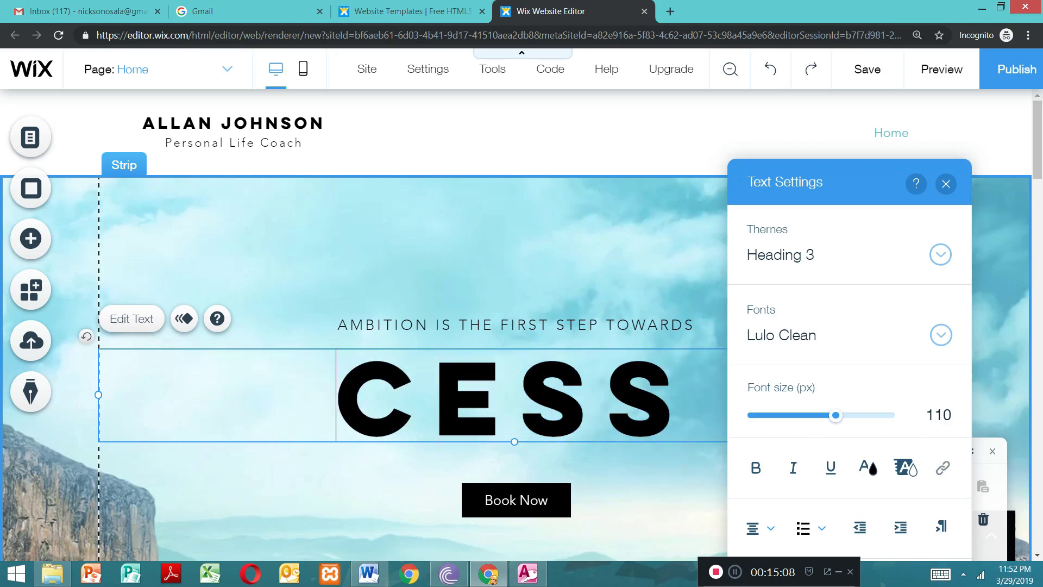
key(Delete)
key(Delete)
key(Delete)
key(Delete)
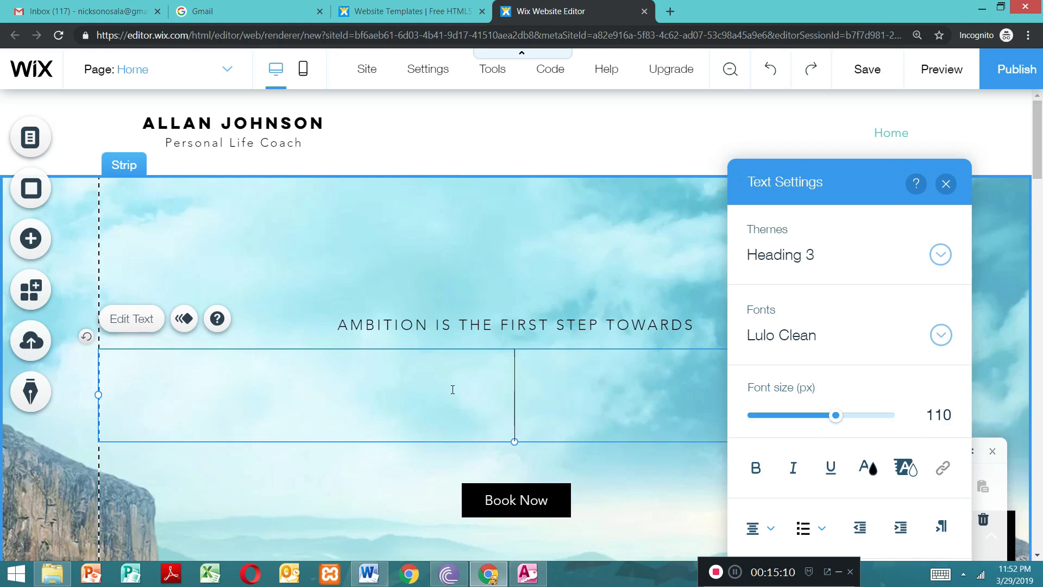
Step: Enter "wesa cdc" as the text of the emptied main heading
text(WEDA)
key(BackSpace)
key(BackSpace)
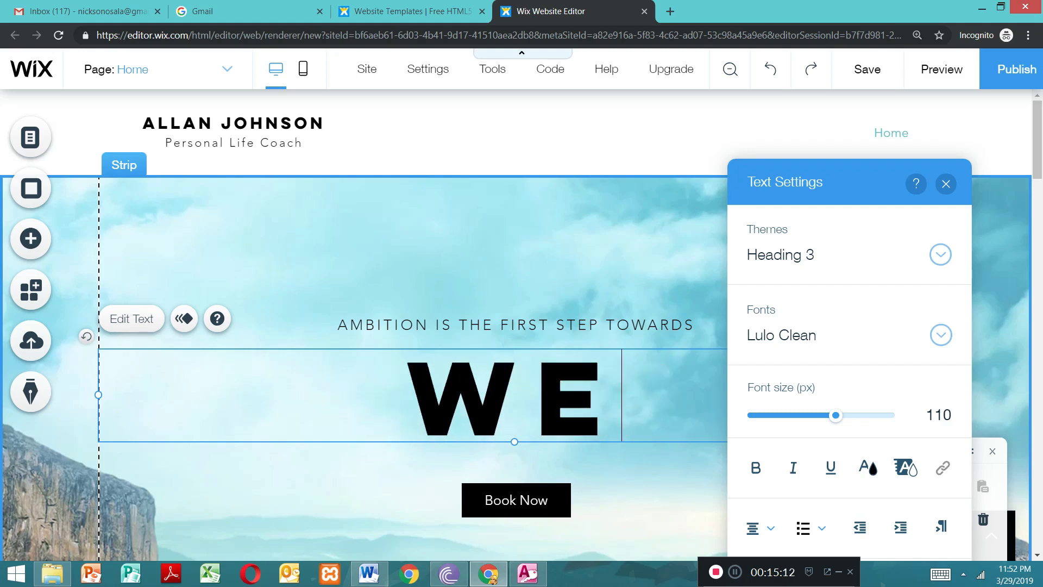
text(SA)
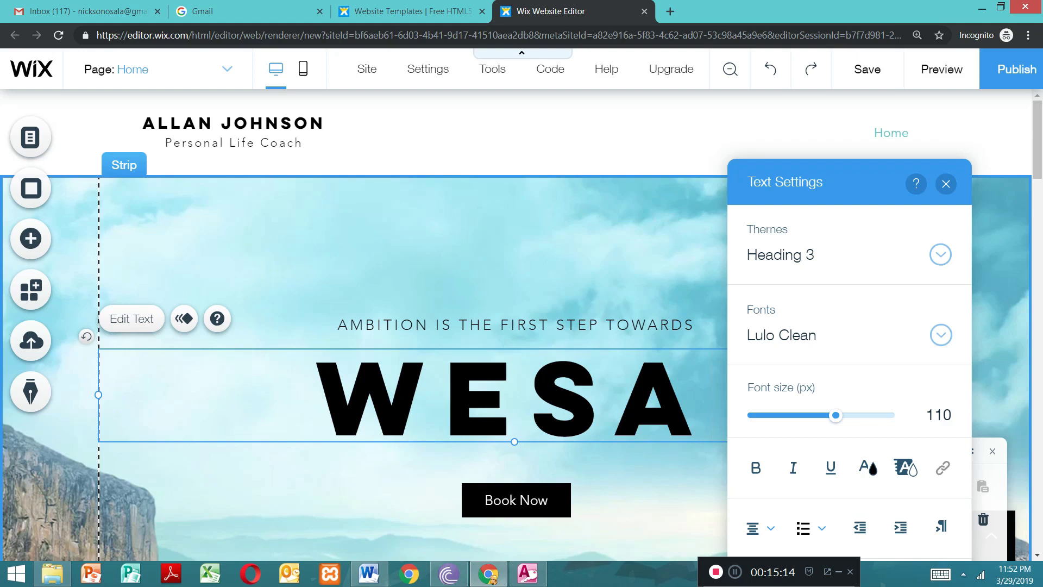
text( D)
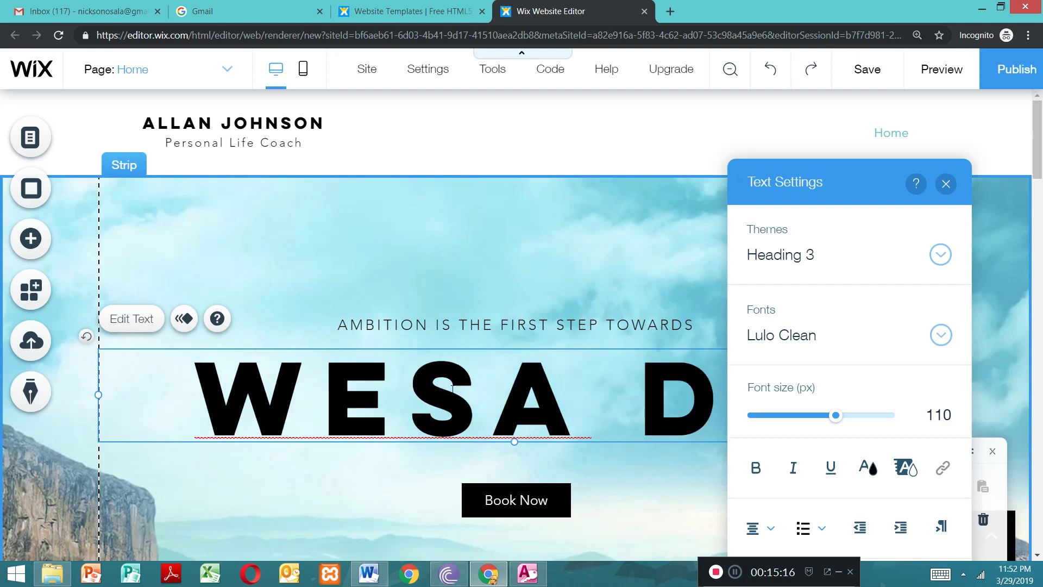
key(BackSpace)
key(BackSpace)
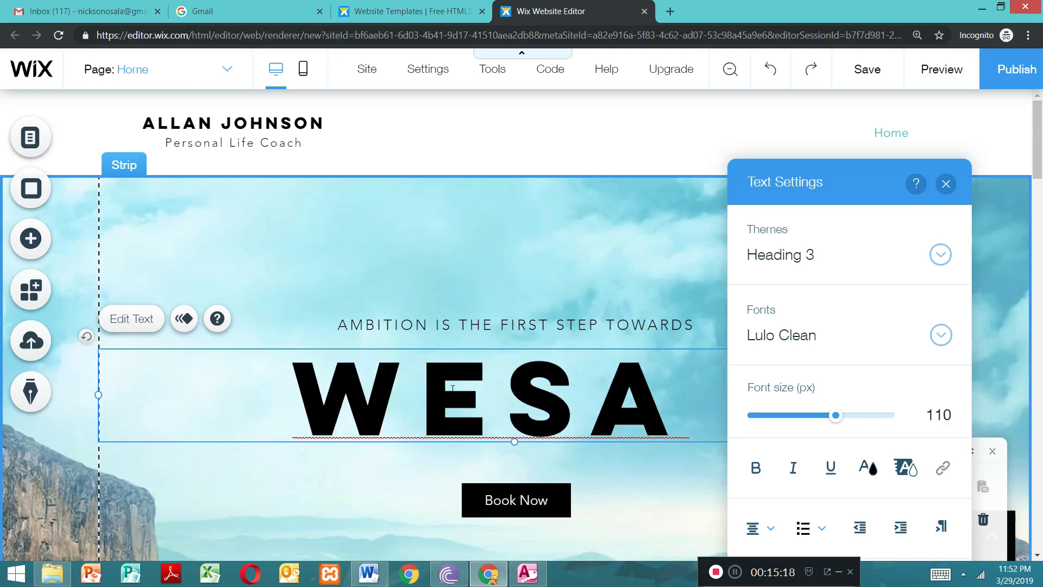
text(CD)
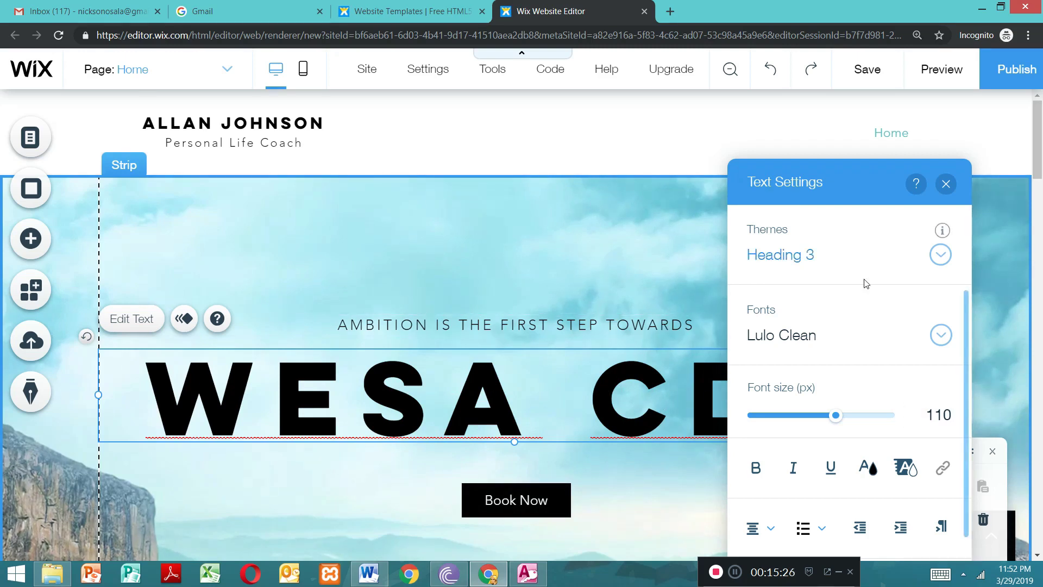
Step: Try the Heading 5, Heading 4 and Heading 1 themes on the "wesa cdc" heading
click(941, 255)
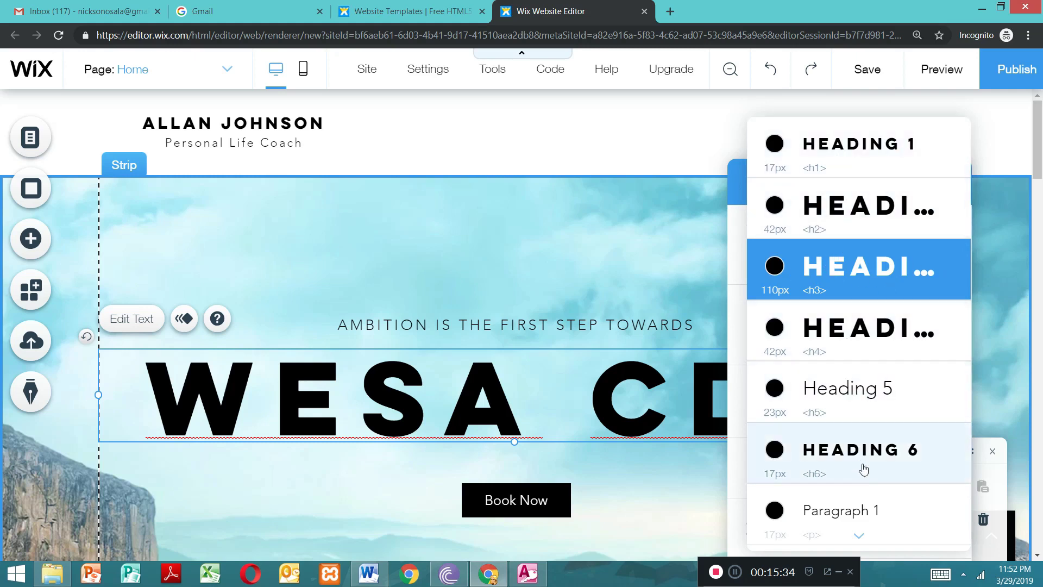
click(846, 397)
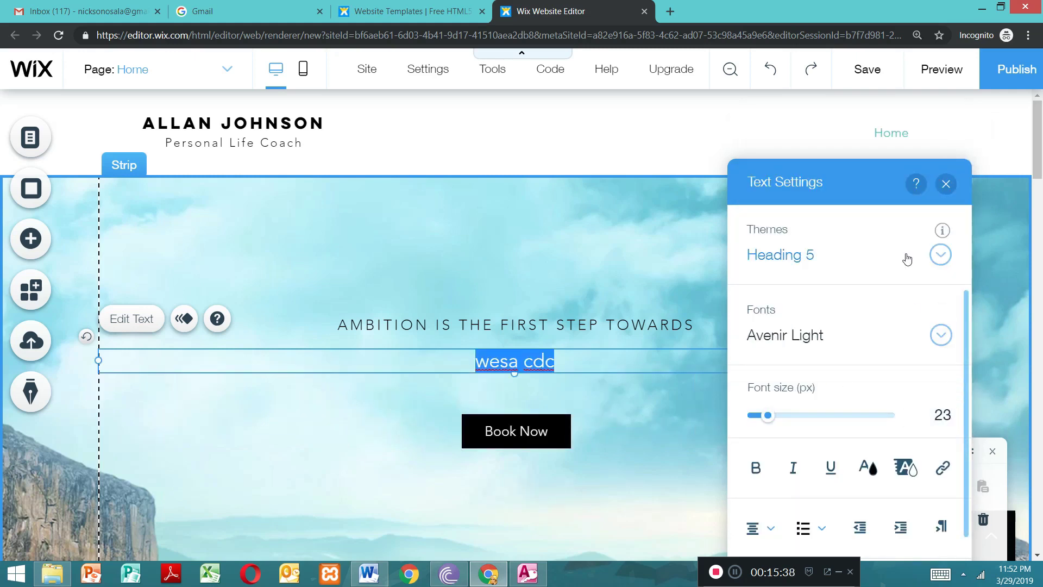
click(941, 257)
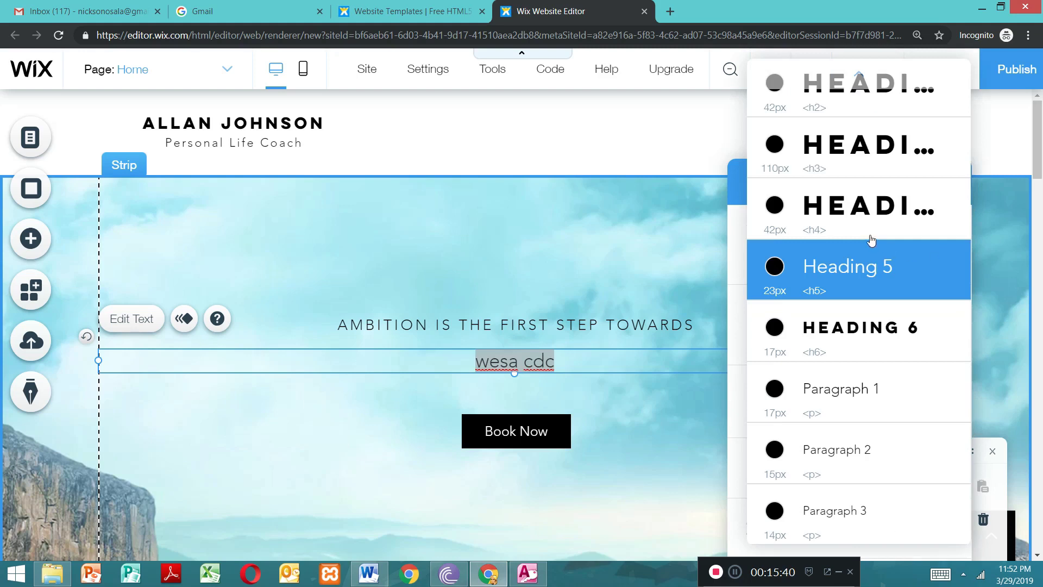
click(867, 213)
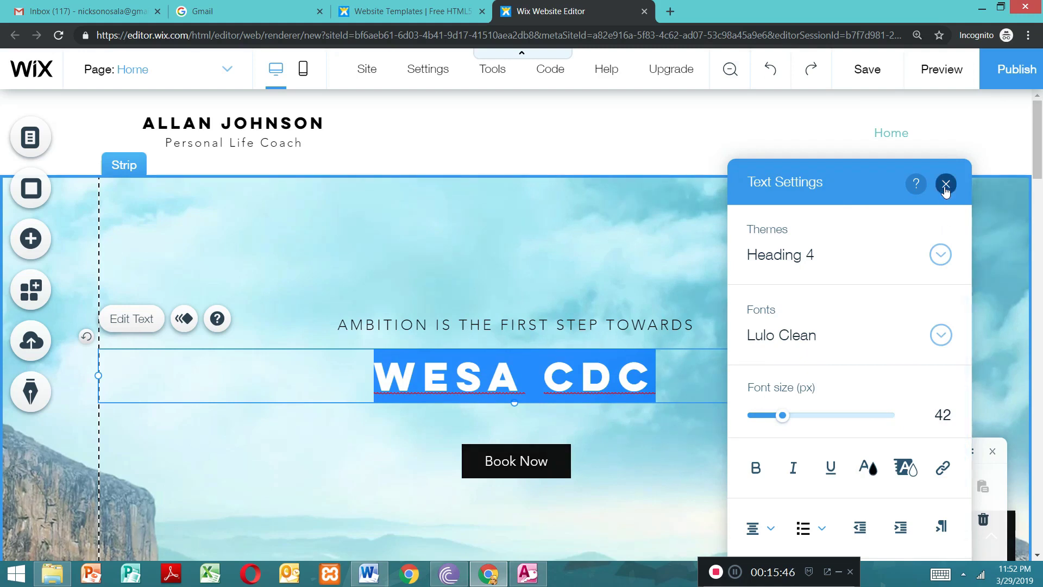
click(940, 256)
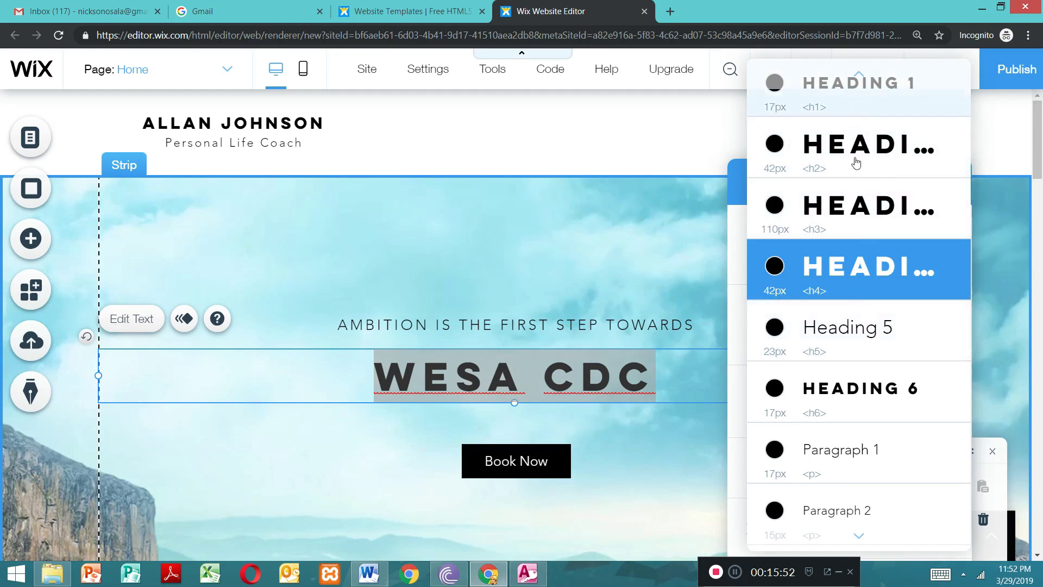
click(859, 101)
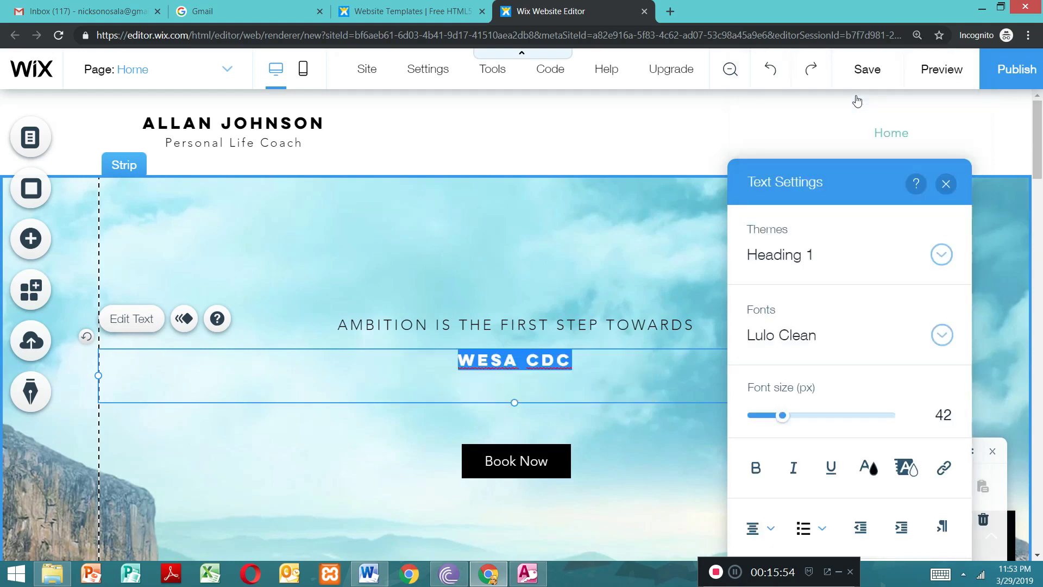
Step: Apply the Heading 2 theme to the "wesa cdc" heading, set its font size to 43 px and close the text settings
click(941, 255)
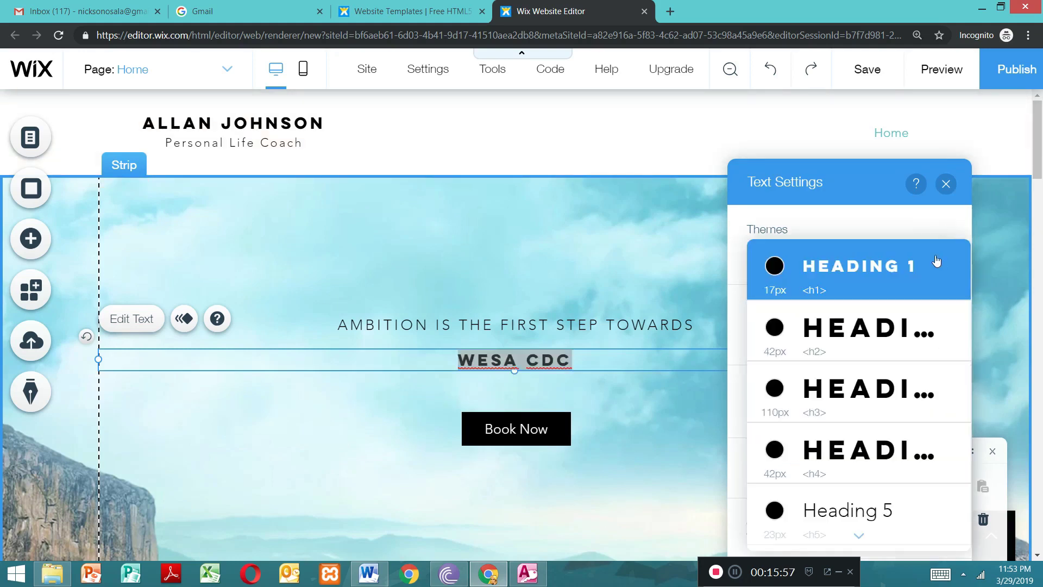
click(878, 333)
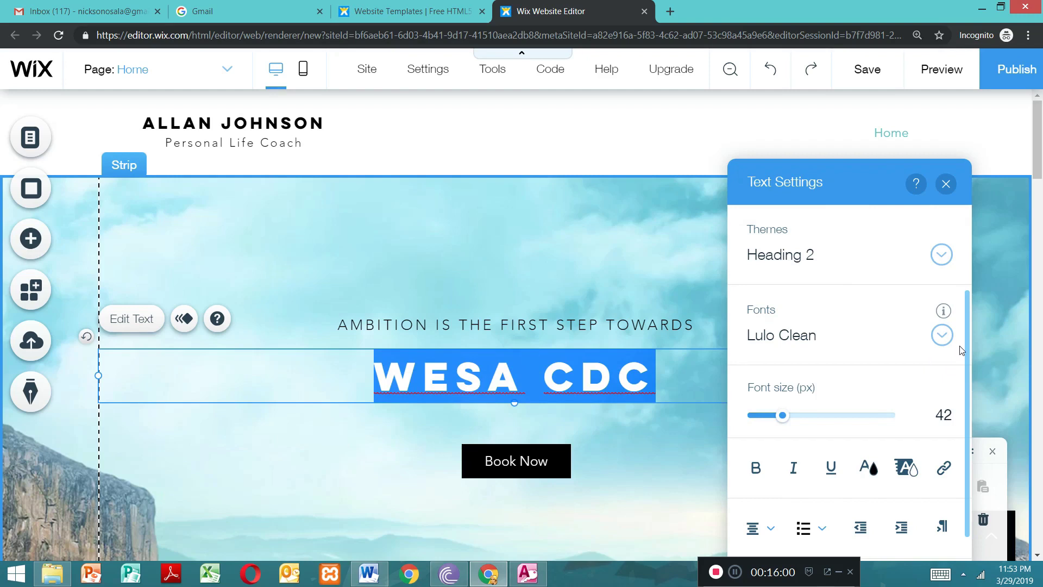
mouse_move(781, 420)
mouse_down()
mouse_move(758, 421)
mouse_move(834, 423)
mouse_move(758, 422)
mouse_move(794, 422)
mouse_move(784, 420)
mouse_up()
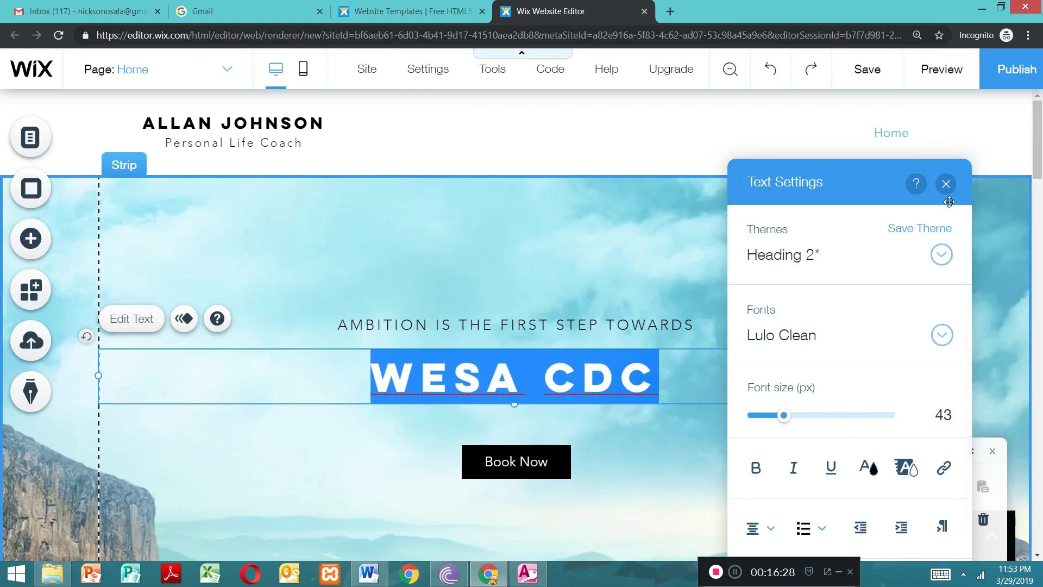
click(945, 185)
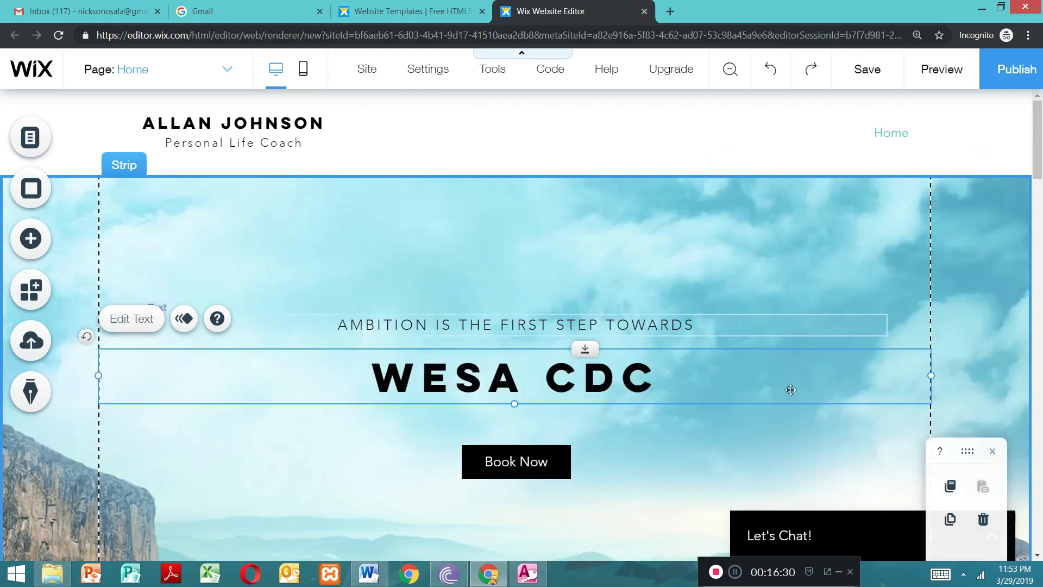
Step: Delete the "Ambition is the first step towards" line above the main heading
click(614, 322)
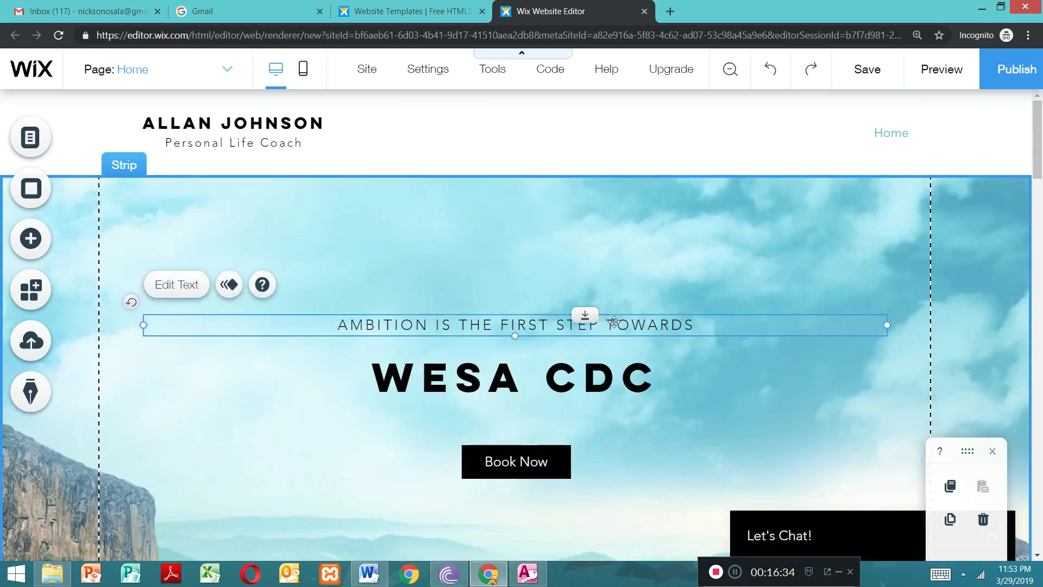
key(Delete)
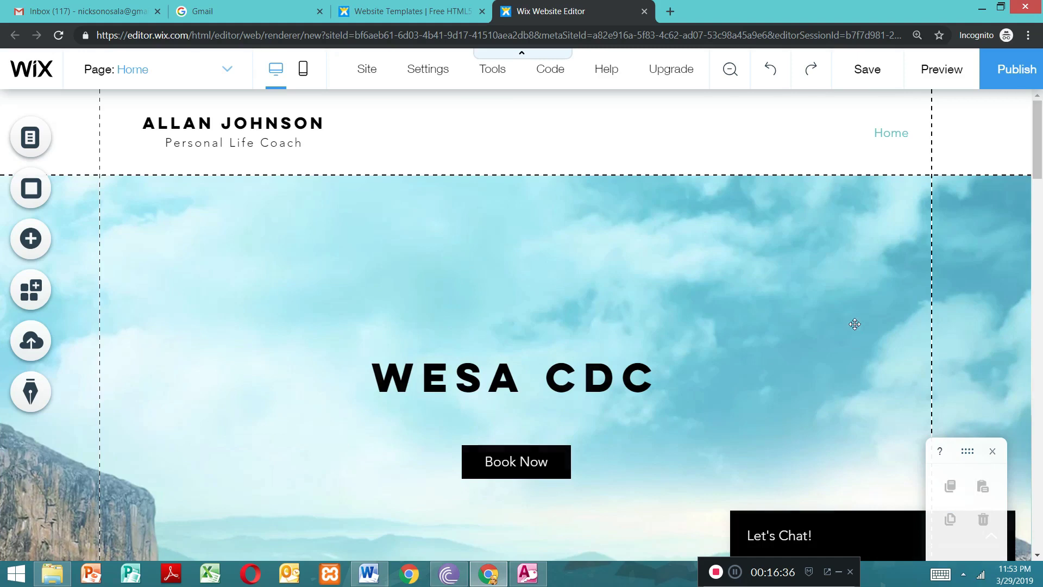
scroll(1040, 138, down, 3)
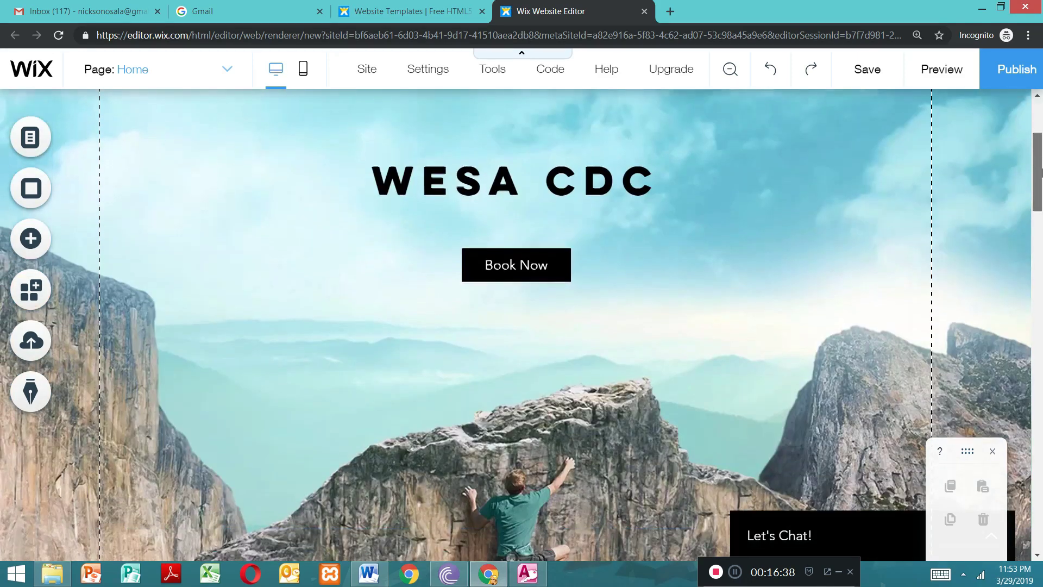
scroll(1040, 139, up, 3)
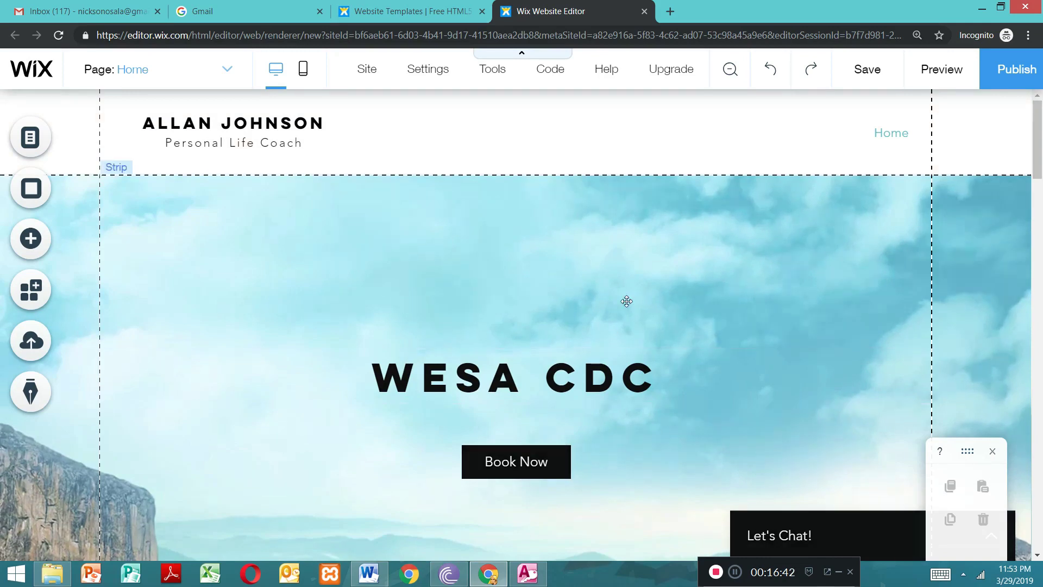
double_click(233, 275)
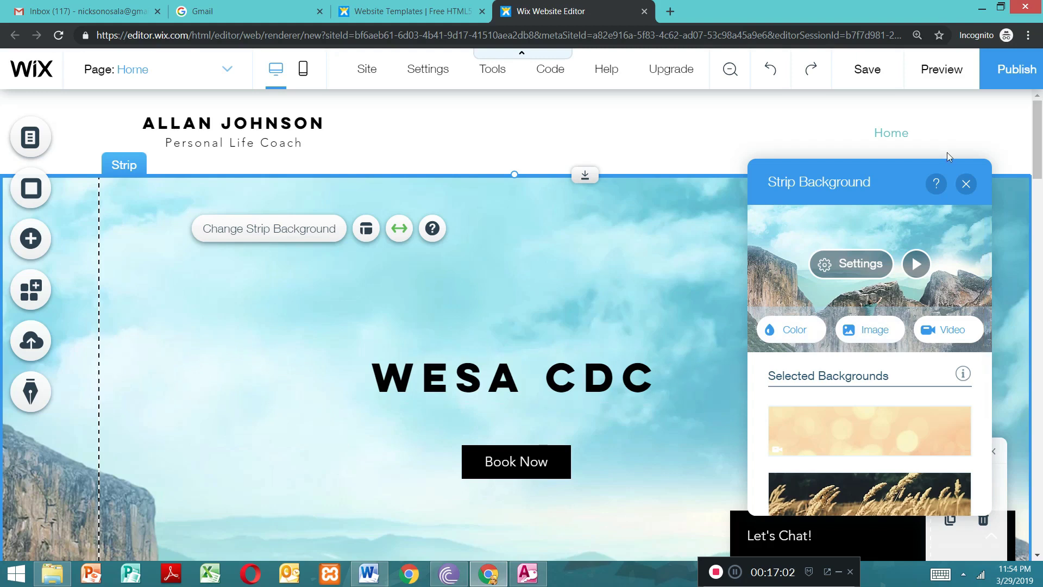
click(966, 184)
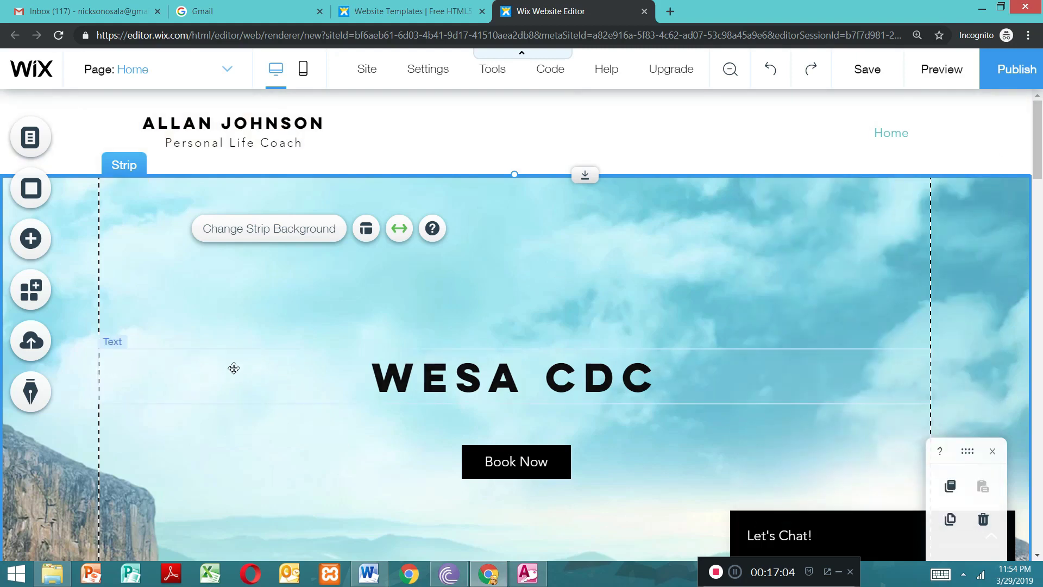
double_click(242, 305)
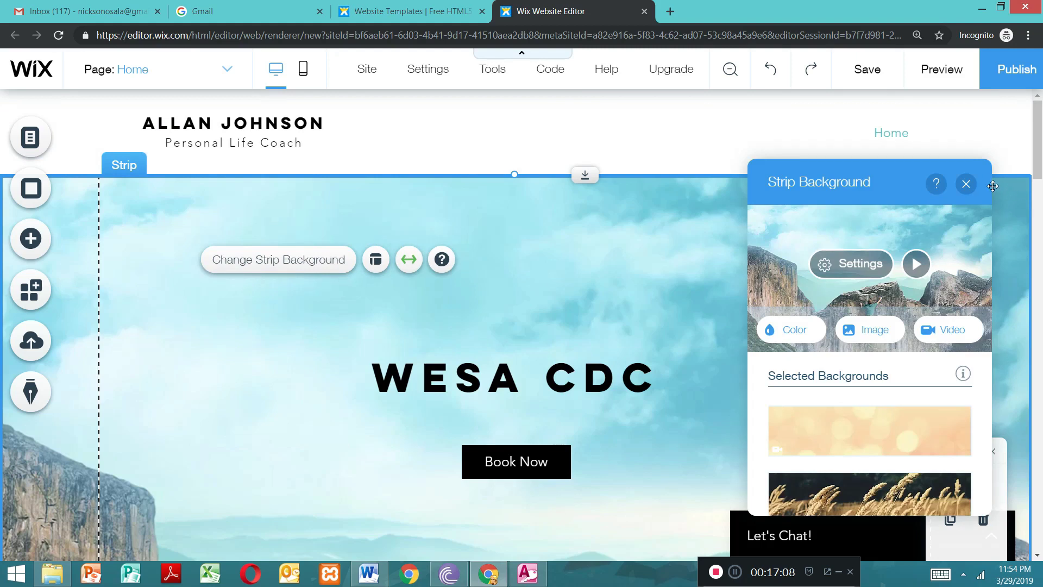
click(966, 184)
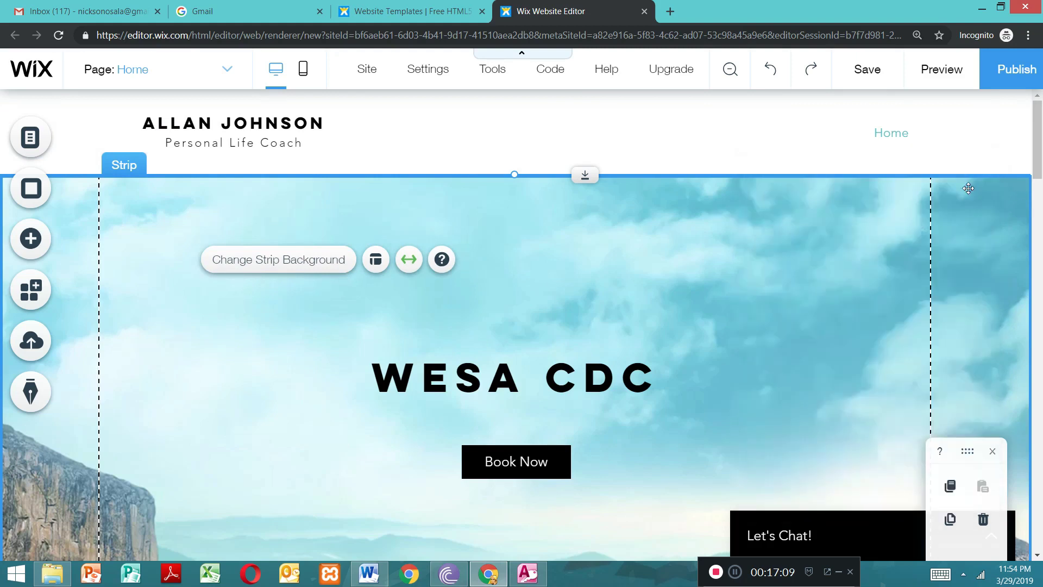
Step: Start choosing an image for the heading strip's background and open the Website photos folder beside the browser window
double_click(772, 271)
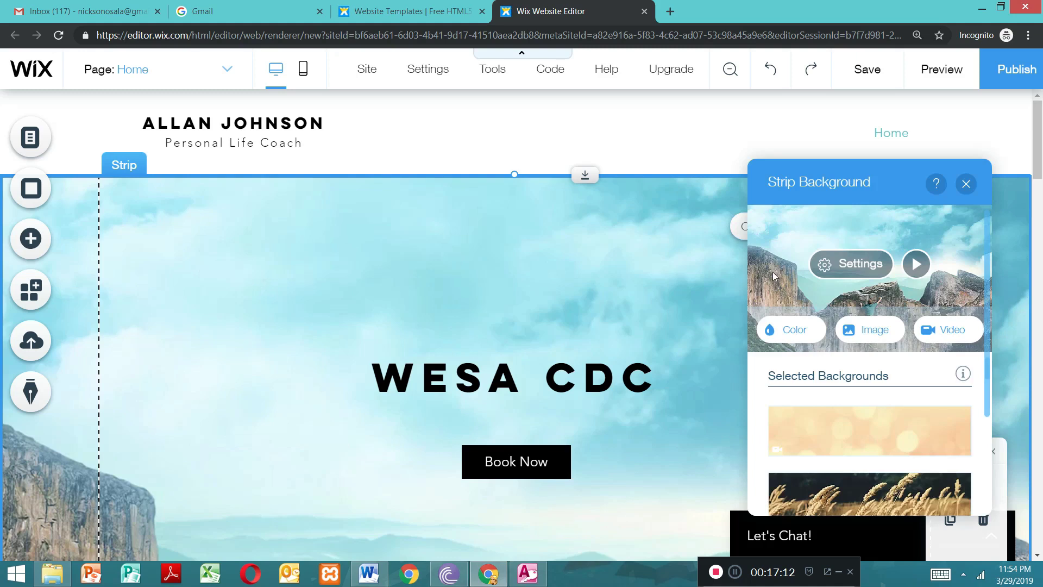
click(877, 339)
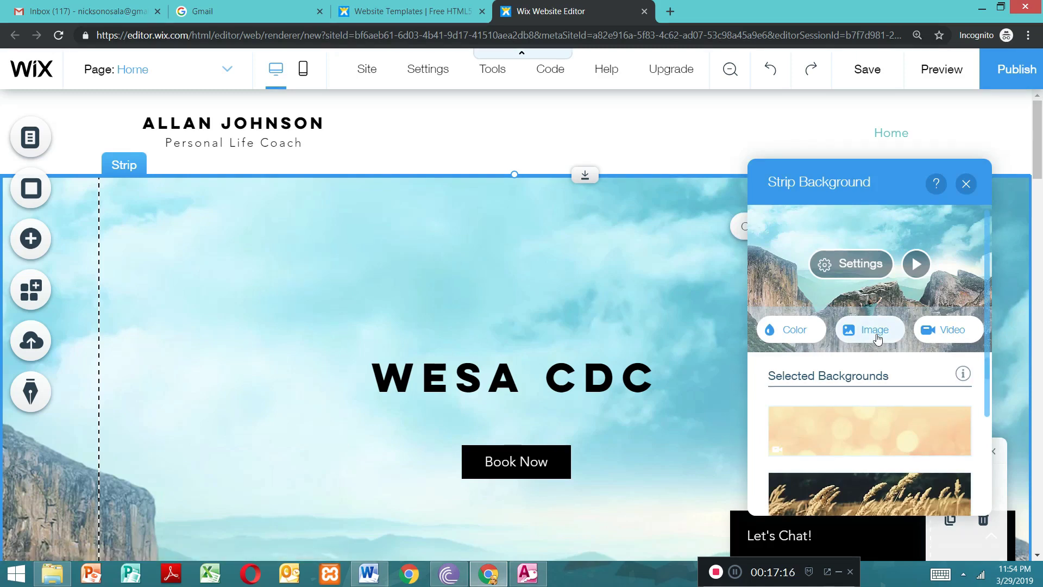
click(877, 340)
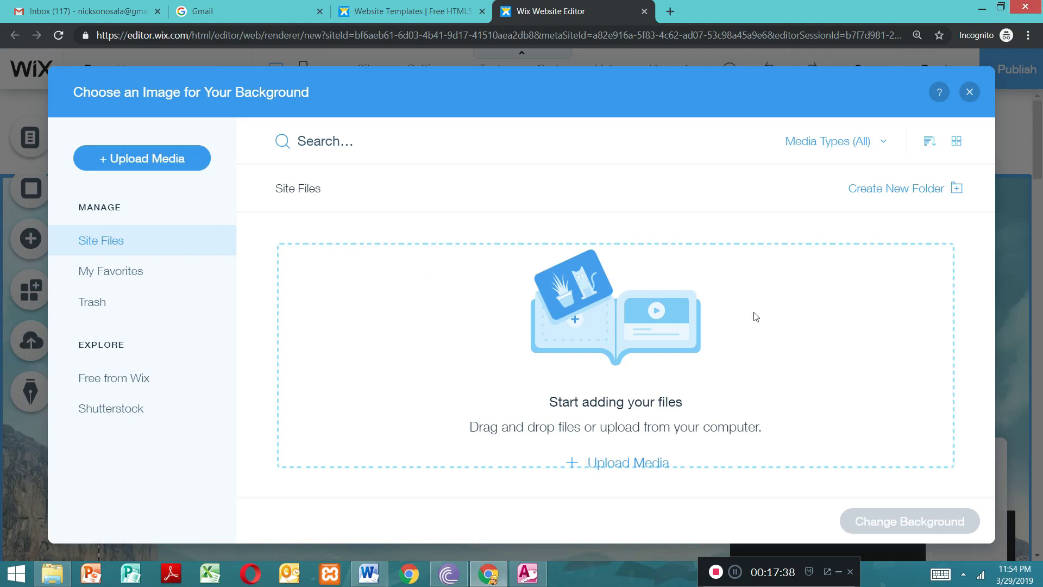
click(1000, 8)
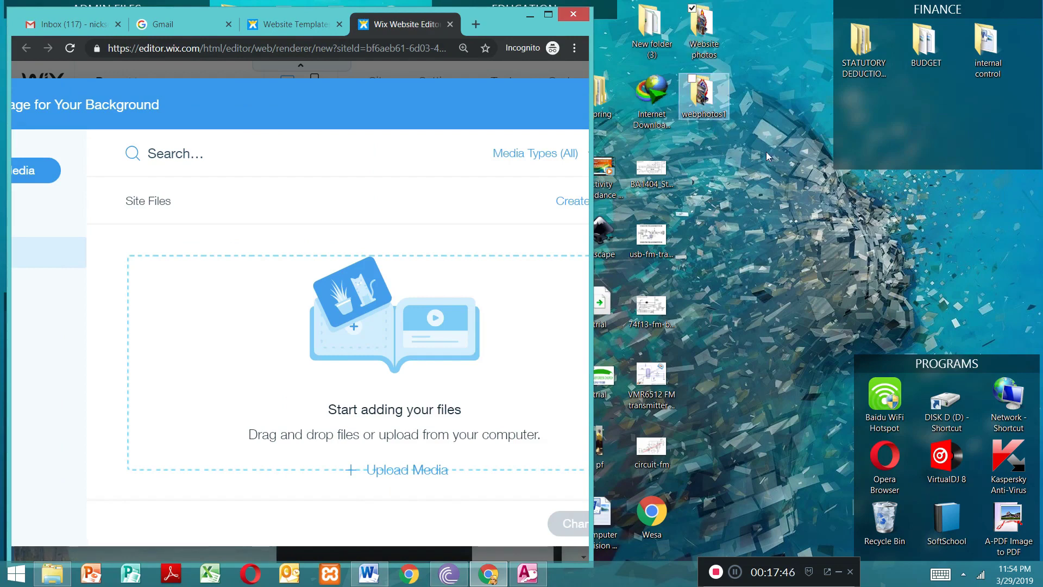
double_click(704, 33)
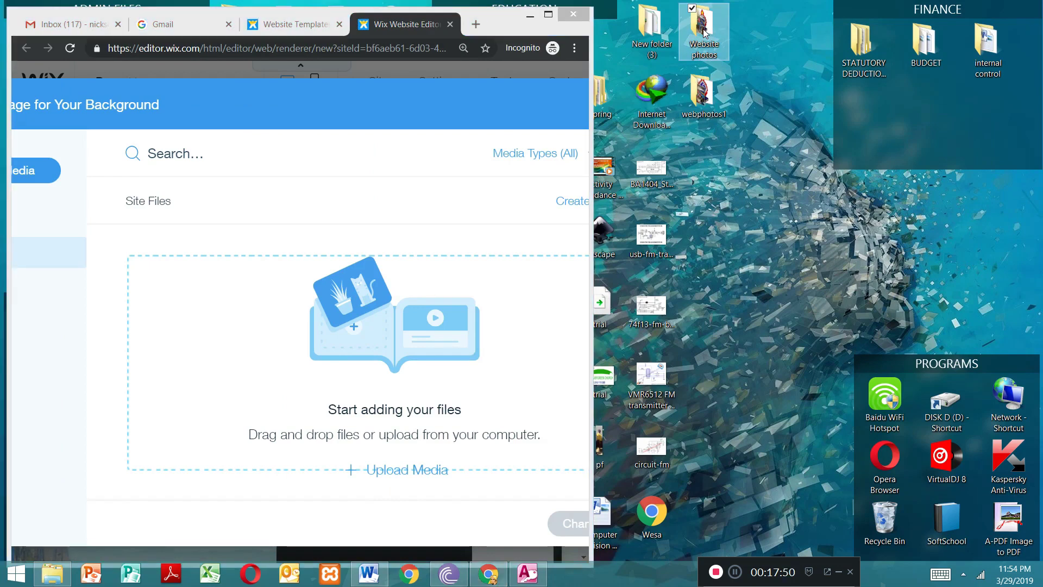
click(250, 104)
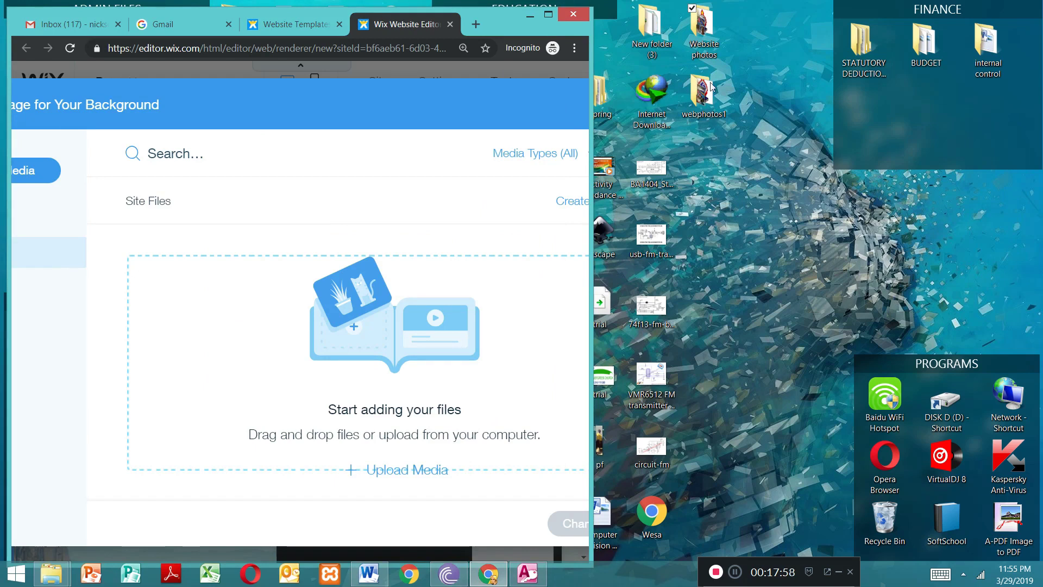
double_click(704, 32)
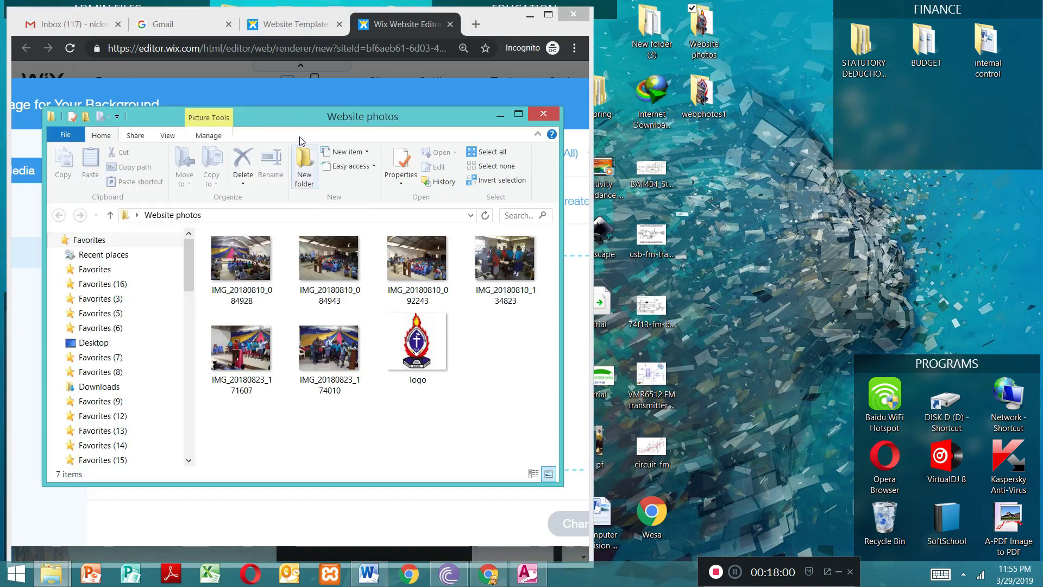
drag(302, 126, 835, 155)
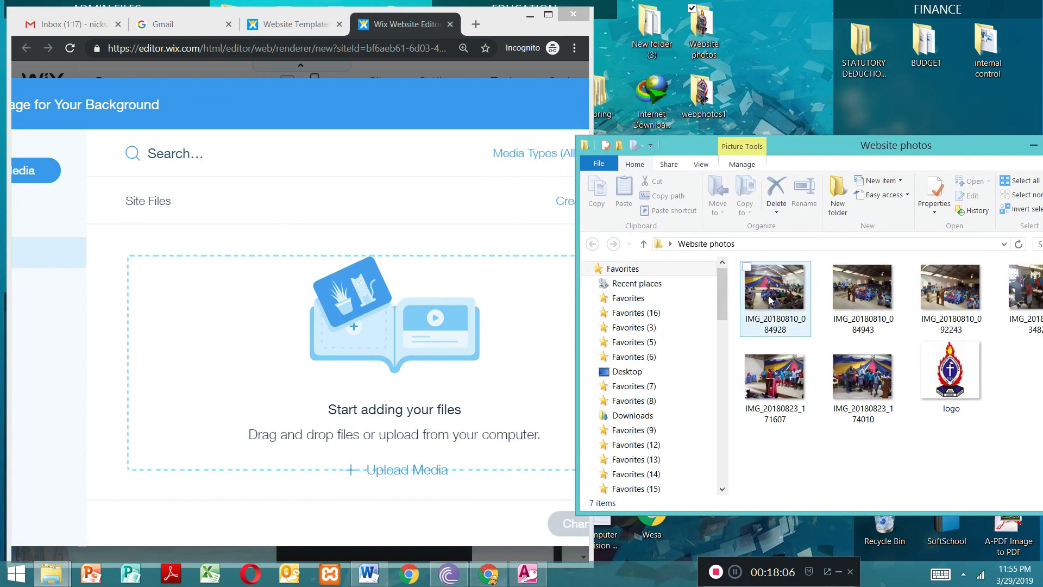
Step: Upload IMG_20180810_084928, IMG_20180810_084943, IMG_20180810_092243 and logo from the Website photos folder to the site files
shift+click(829, 302)
ctrl+click(943, 311)
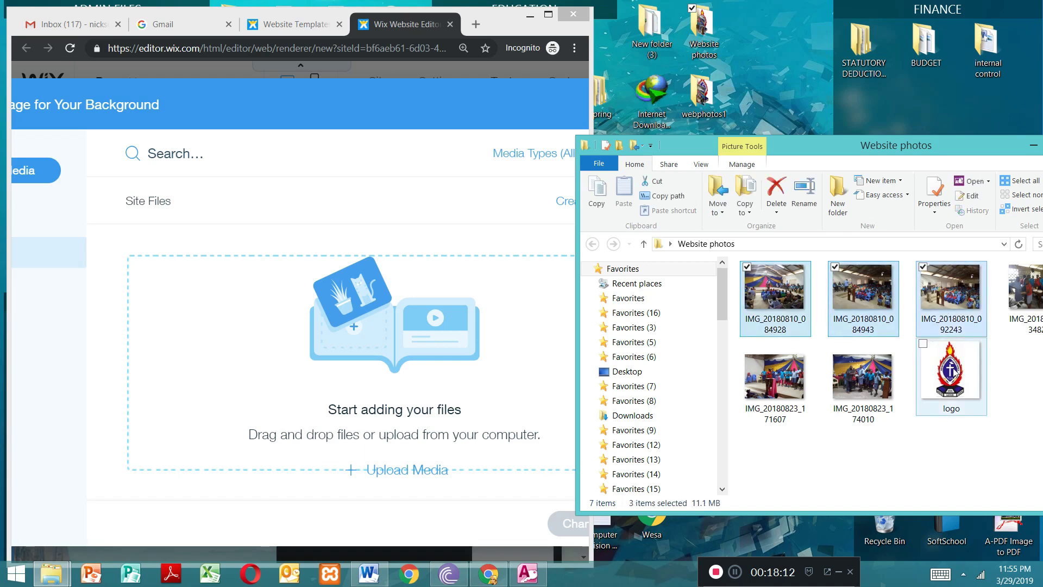
key(ctrl+a)
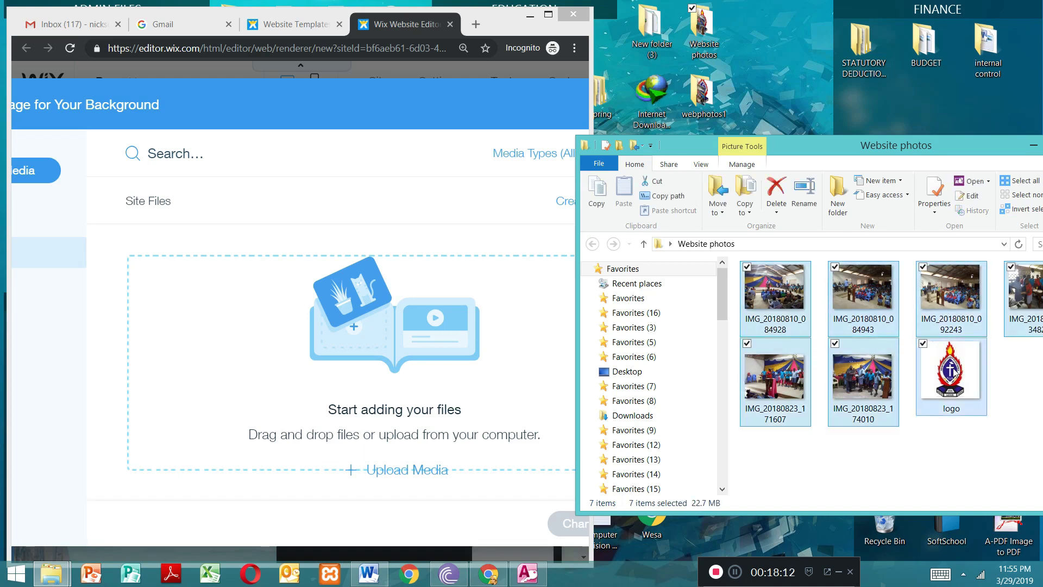
shift+click(873, 386)
ctrl+click(874, 387)
ctrl+click(806, 386)
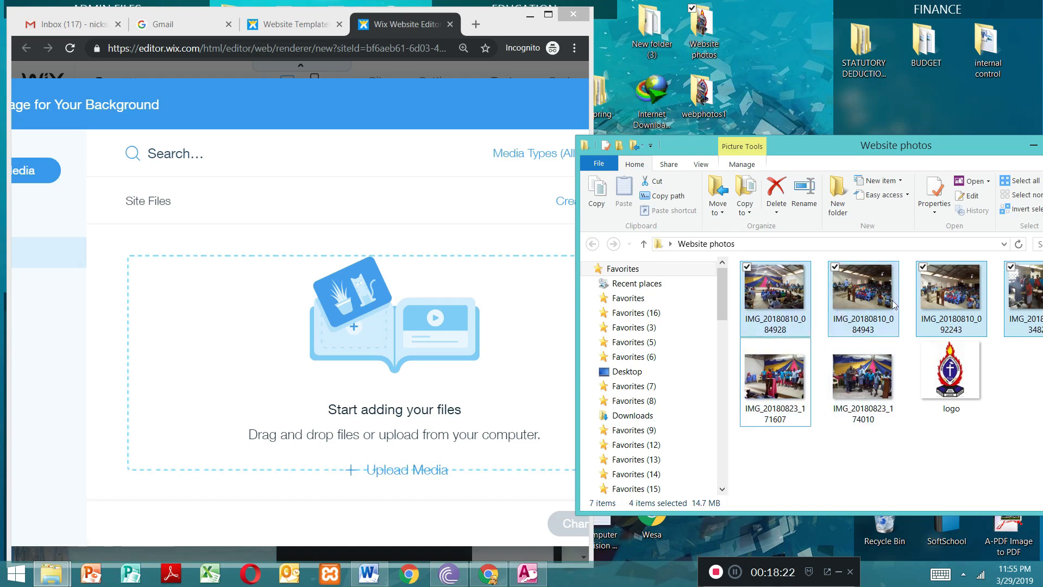
ctrl+click(1021, 303)
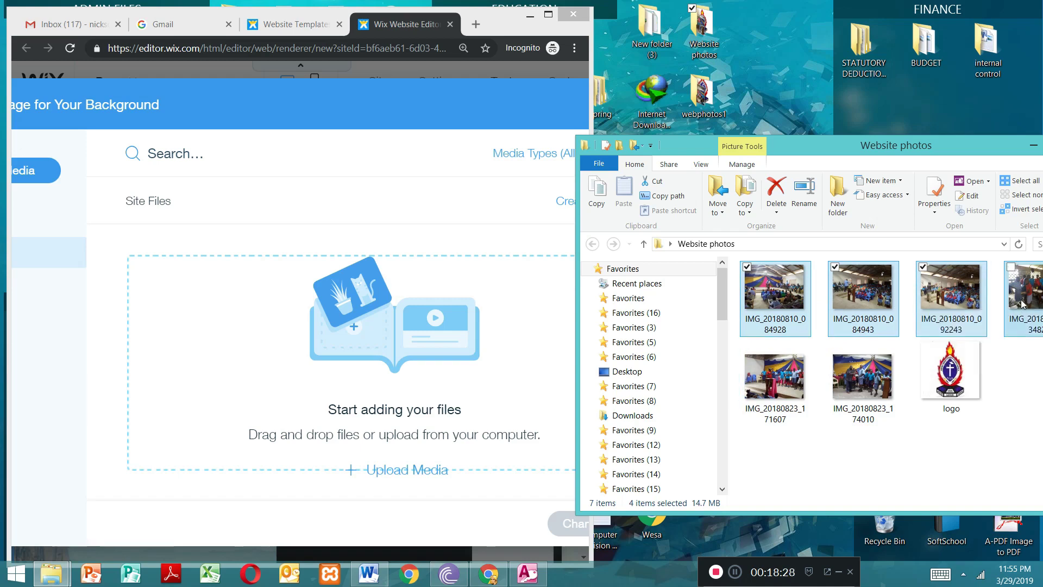
ctrl+click(968, 363)
drag(968, 363, 449, 356)
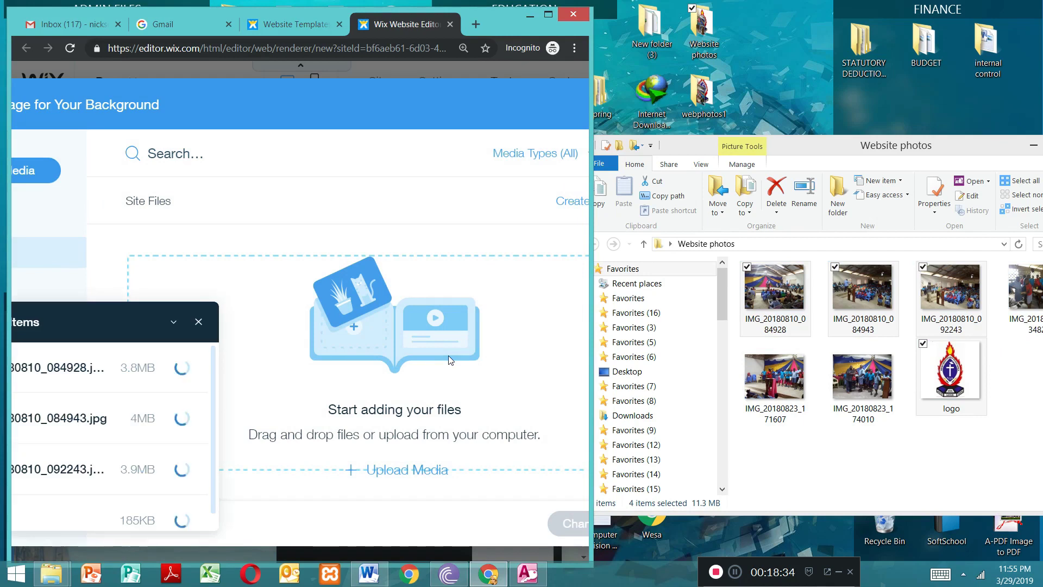
click(547, 15)
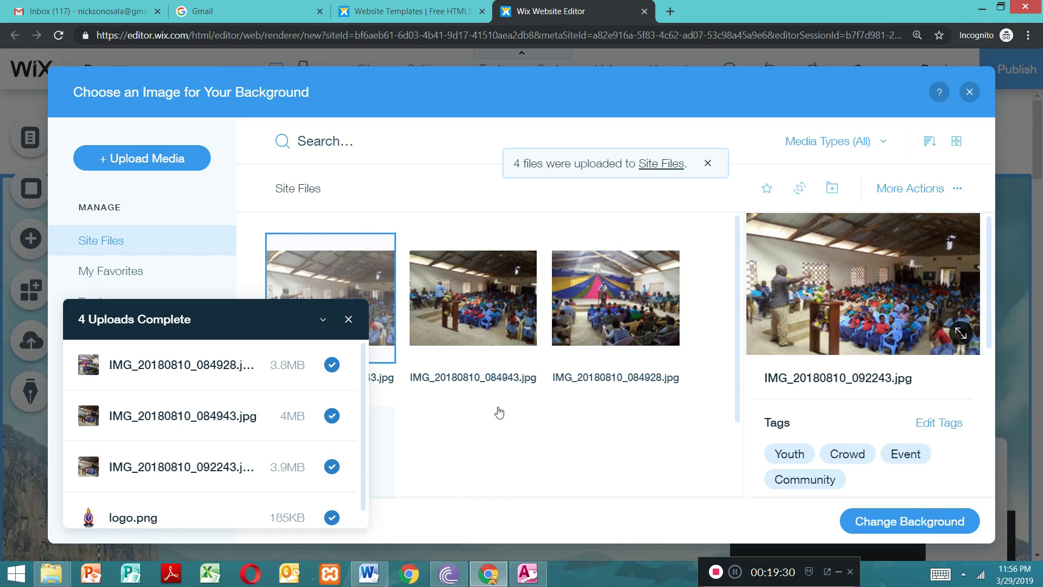
click(348, 319)
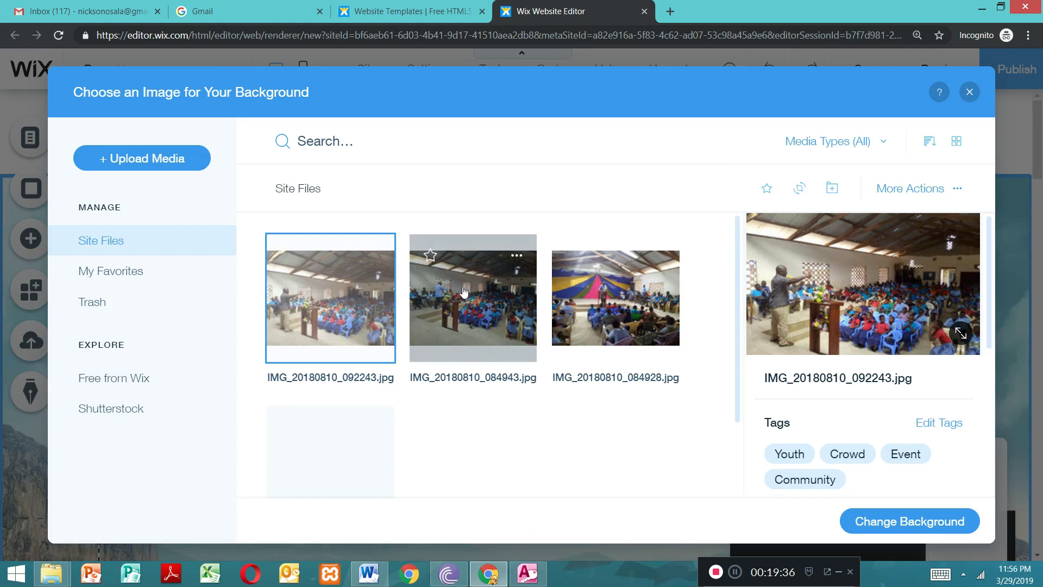
Step: Try IMG_20180810_084943.jpg as the heading strip's background and check how it looks on the page
click(484, 310)
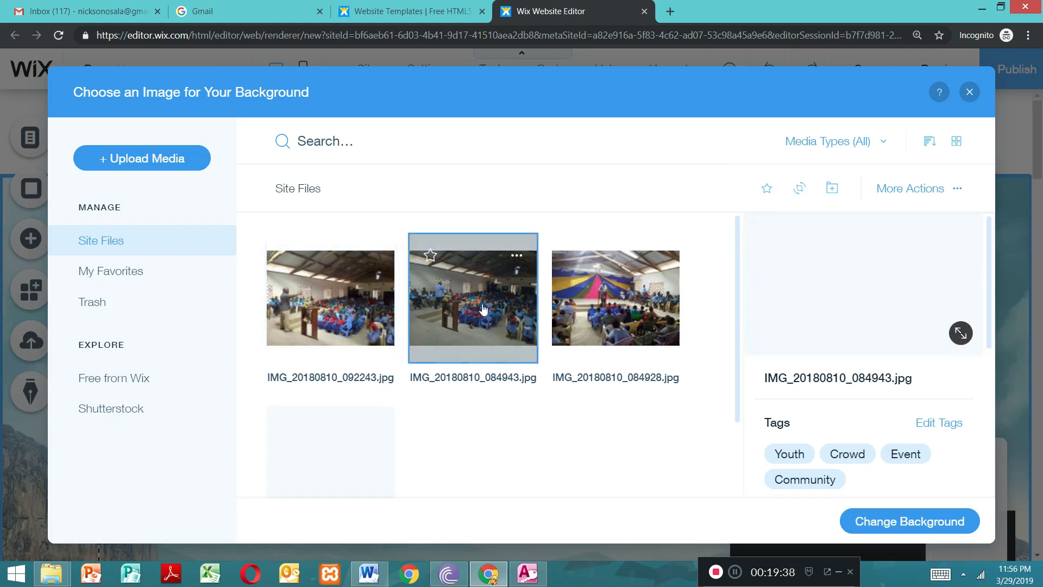
click(893, 522)
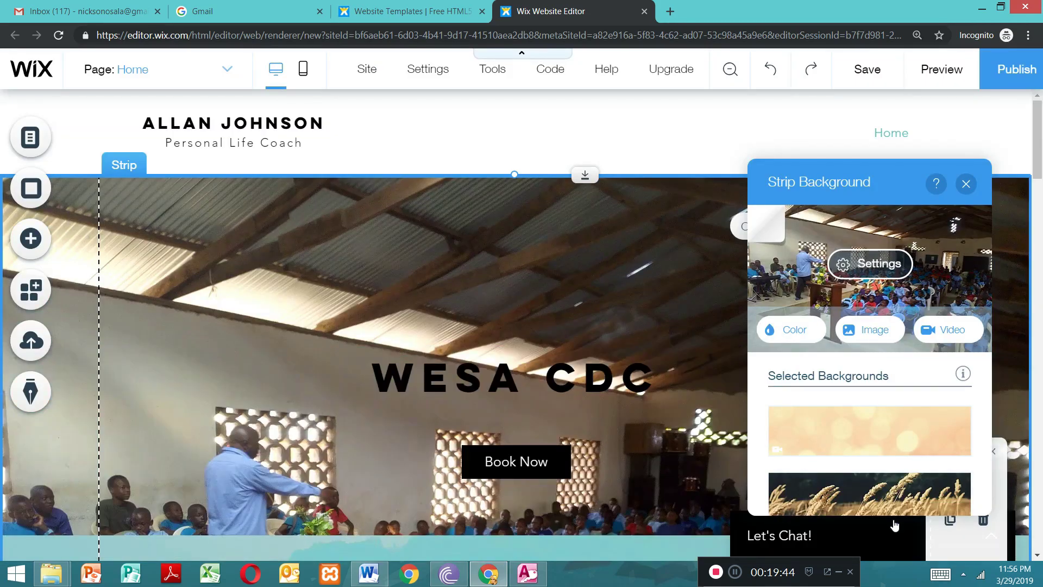
drag(1041, 157, 1039, 180)
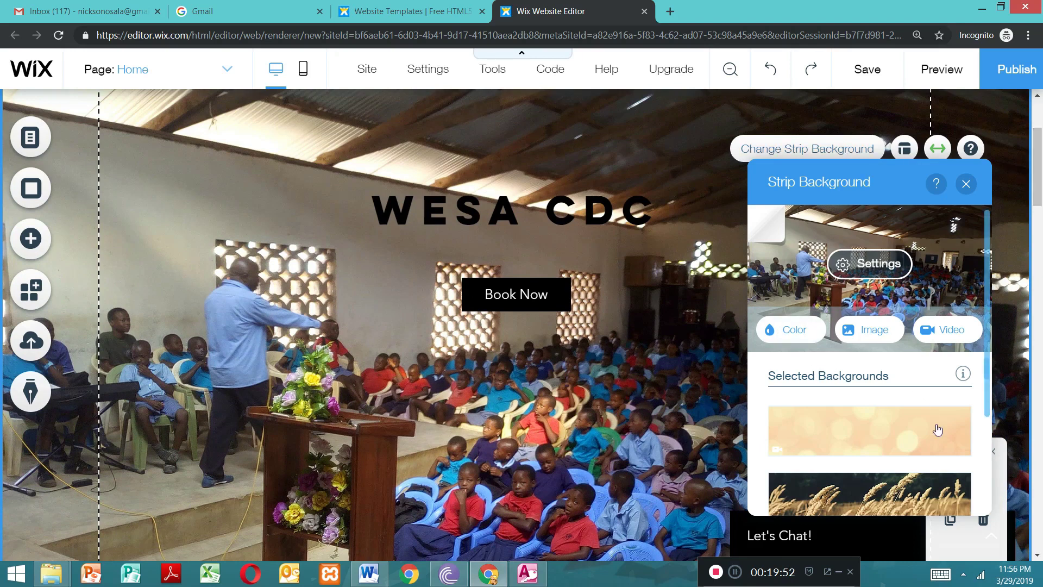
Step: Change the heading strip's background image to IMG_20180810_084928.jpg and close the background settings
click(876, 335)
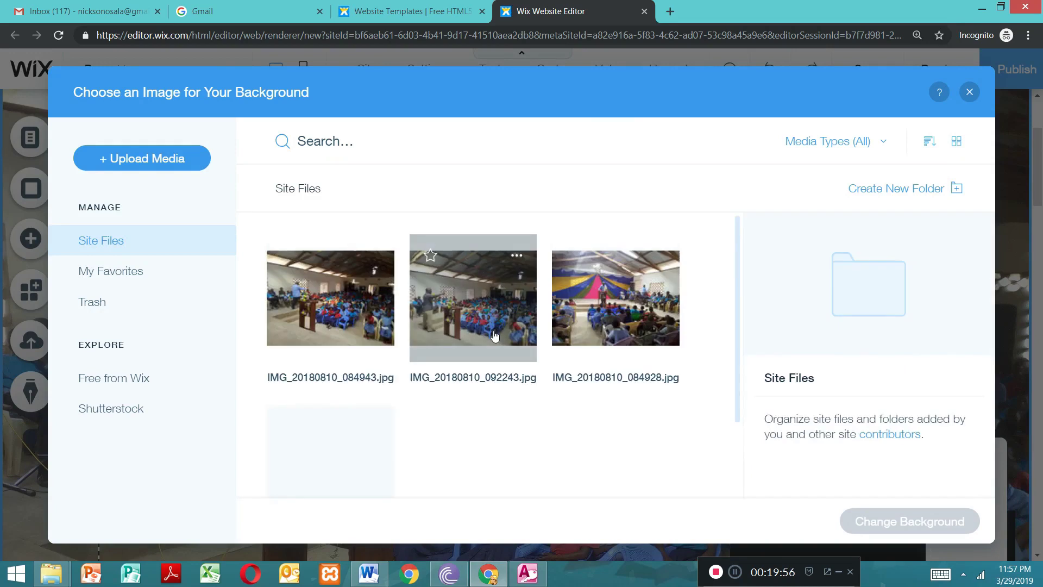
click(610, 306)
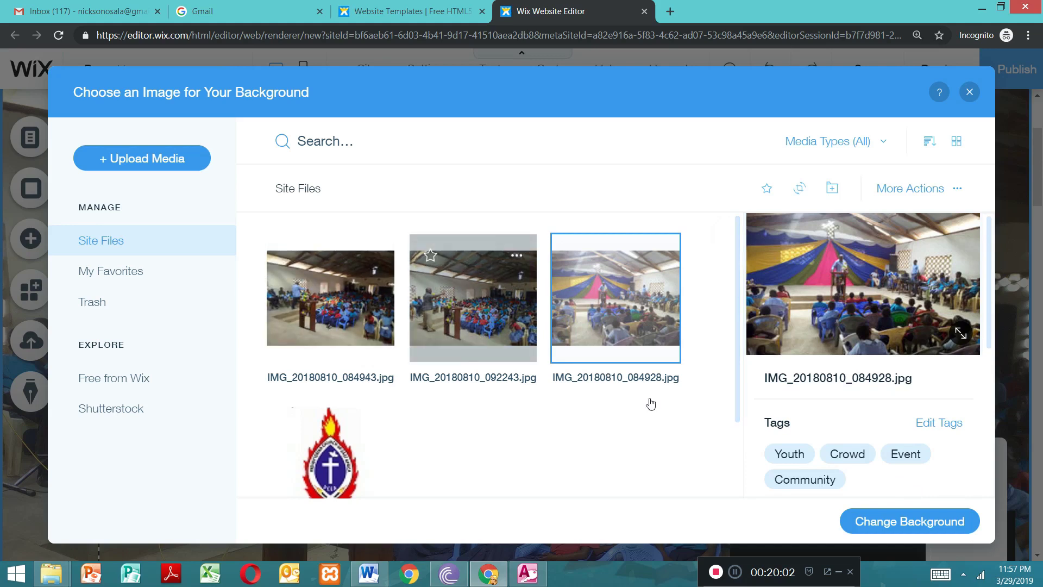
click(913, 530)
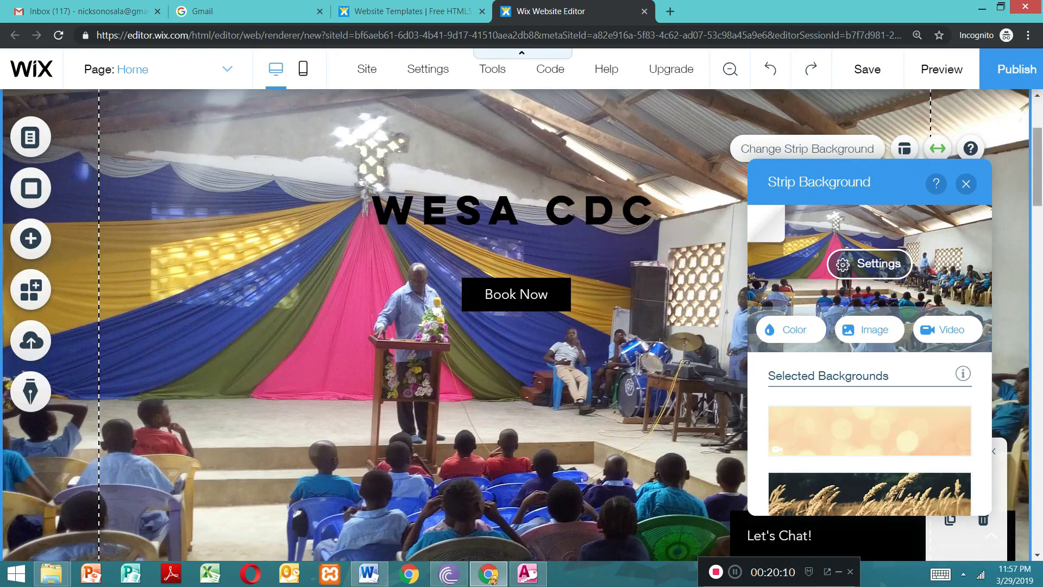
click(966, 184)
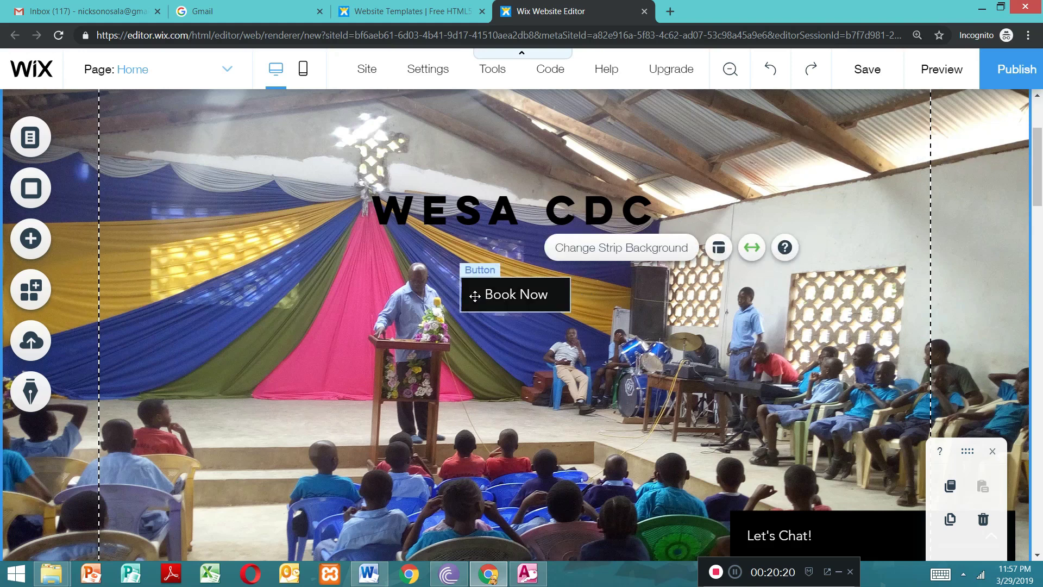
Step: Delete the whole heading strip and undo that deletion
key(Delete)
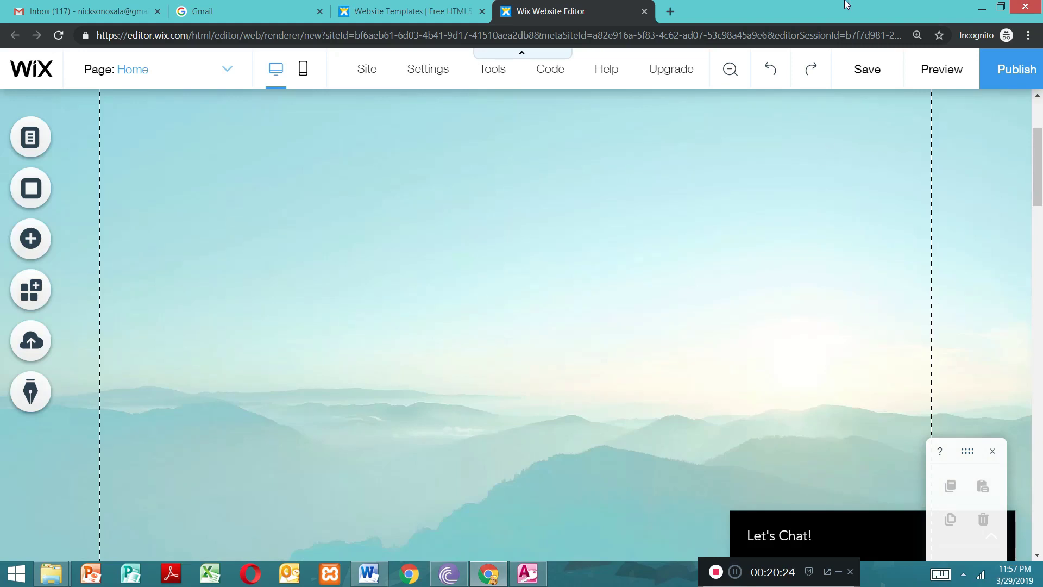
click(768, 71)
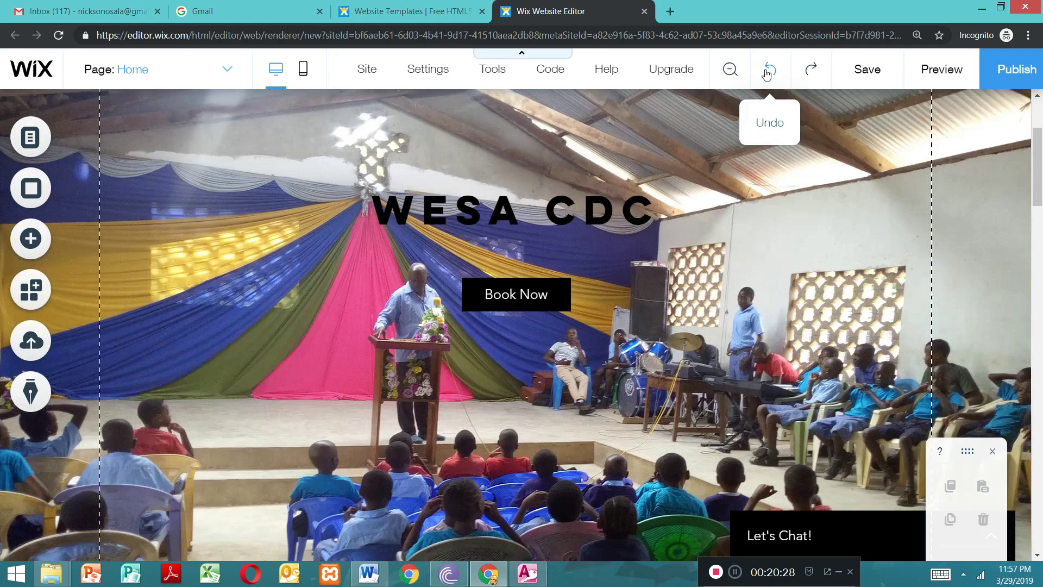
click(573, 297)
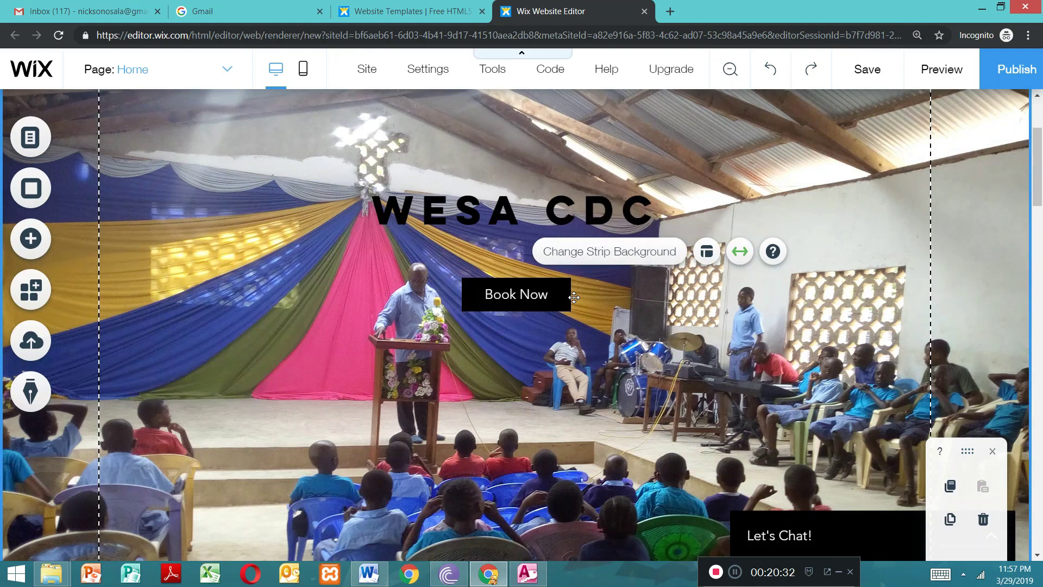
Step: Delete the "Book Now" button below the "wesa cdc" heading
click(557, 296)
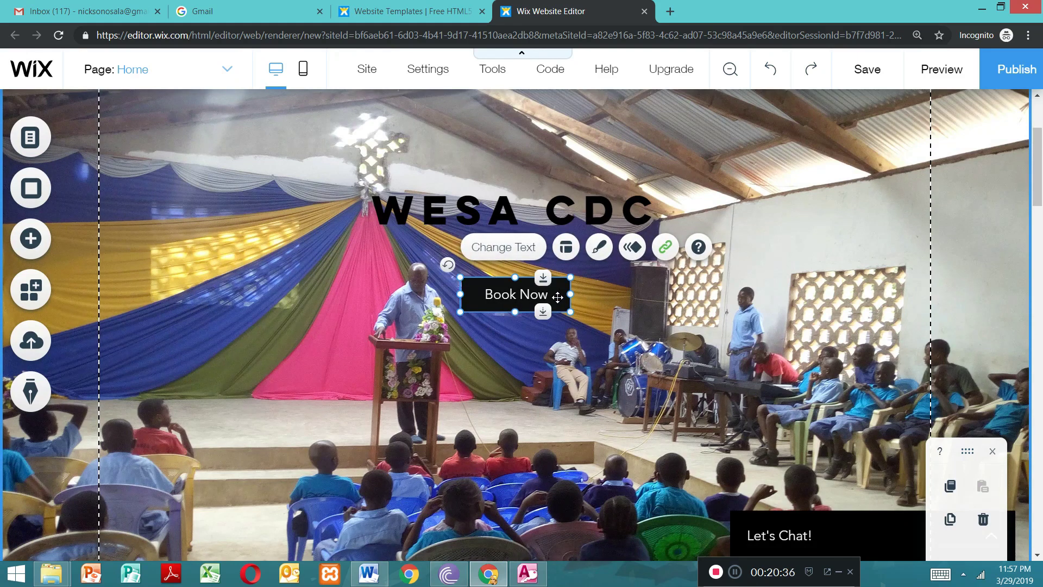
key(Delete)
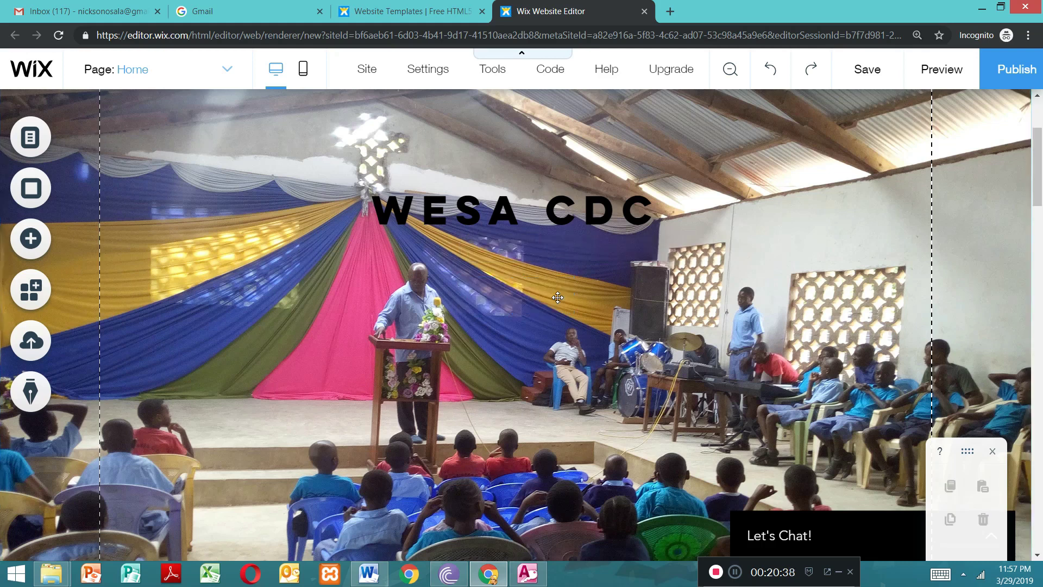
Step: Move the photo strip with the "wesa cdc" heading down the page, leaving a tall empty area beneath the header
click(675, 301)
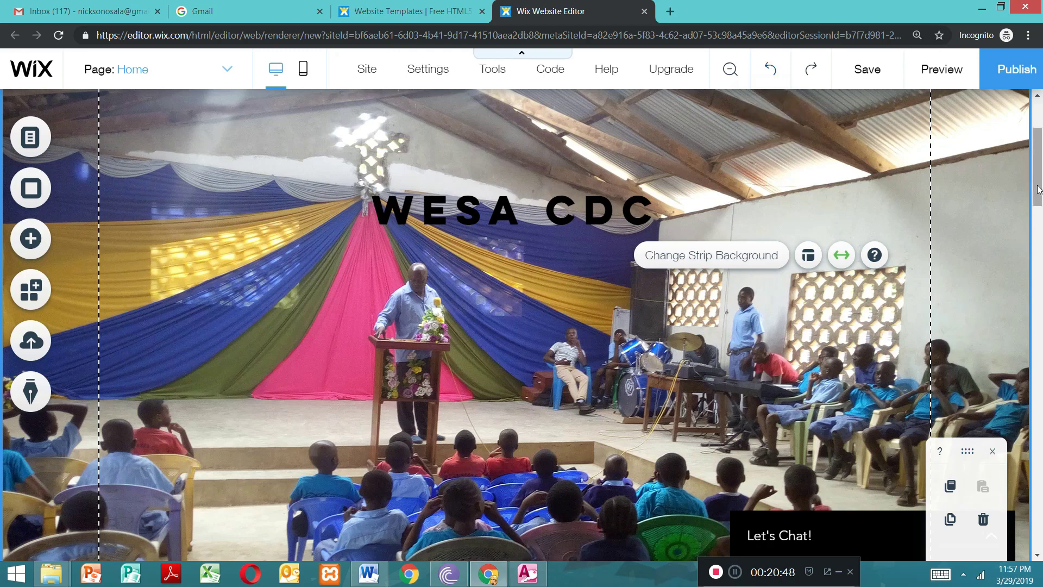
drag(1040, 162, 1023, 139)
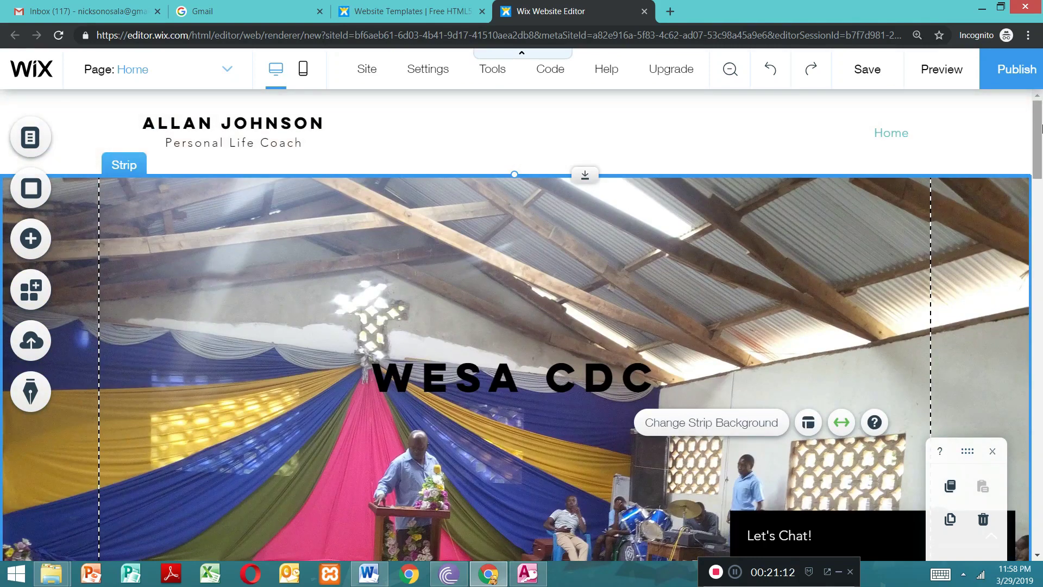
mouse_move(1038, 123)
mouse_down()
mouse_move(1040, 240)
mouse_move(1035, 111)
mouse_up()
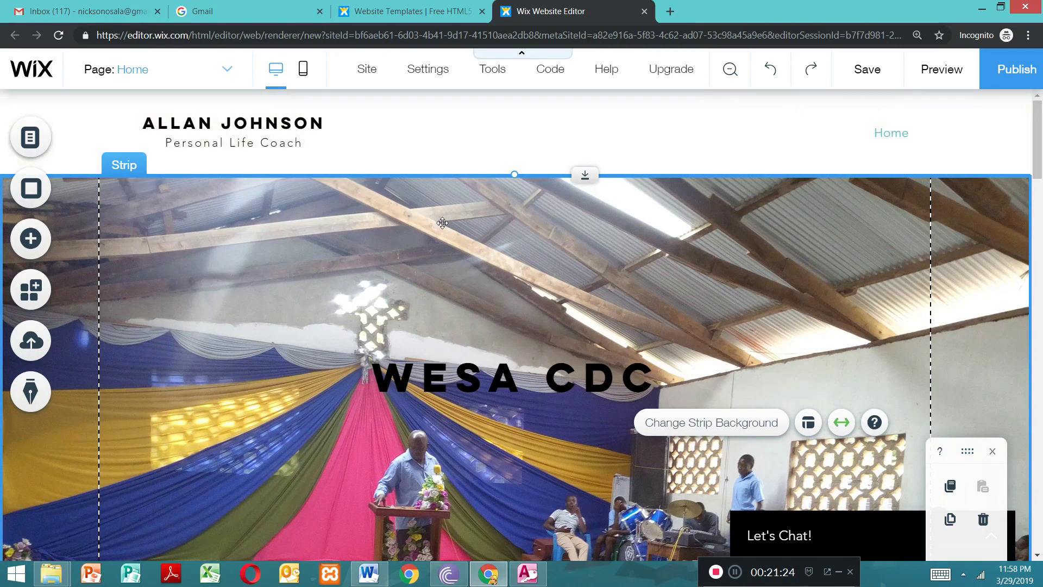
drag(441, 223, 466, 564)
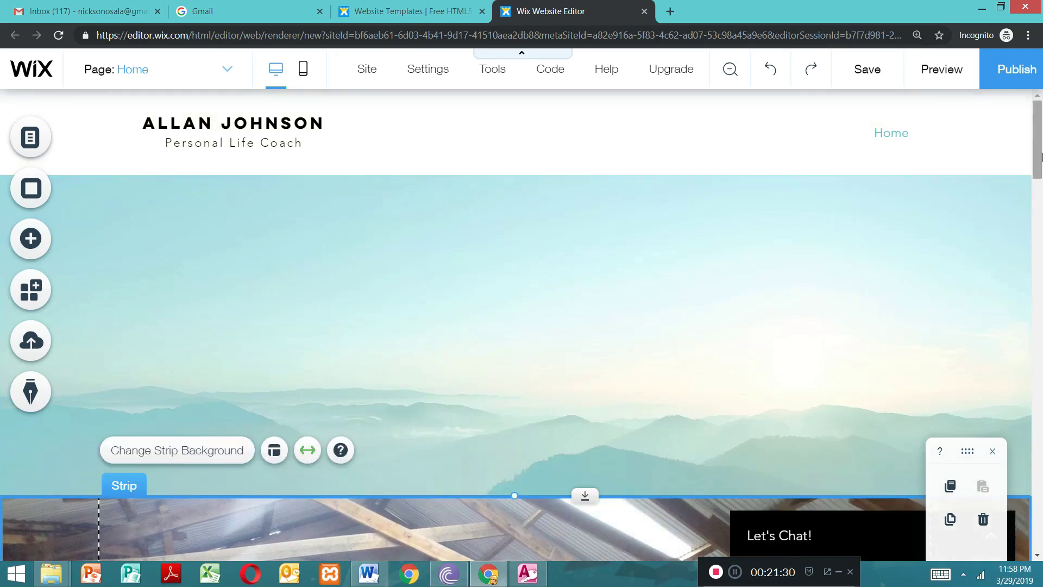
scroll(987, 171, down, 5)
drag(1036, 274, 1028, 155)
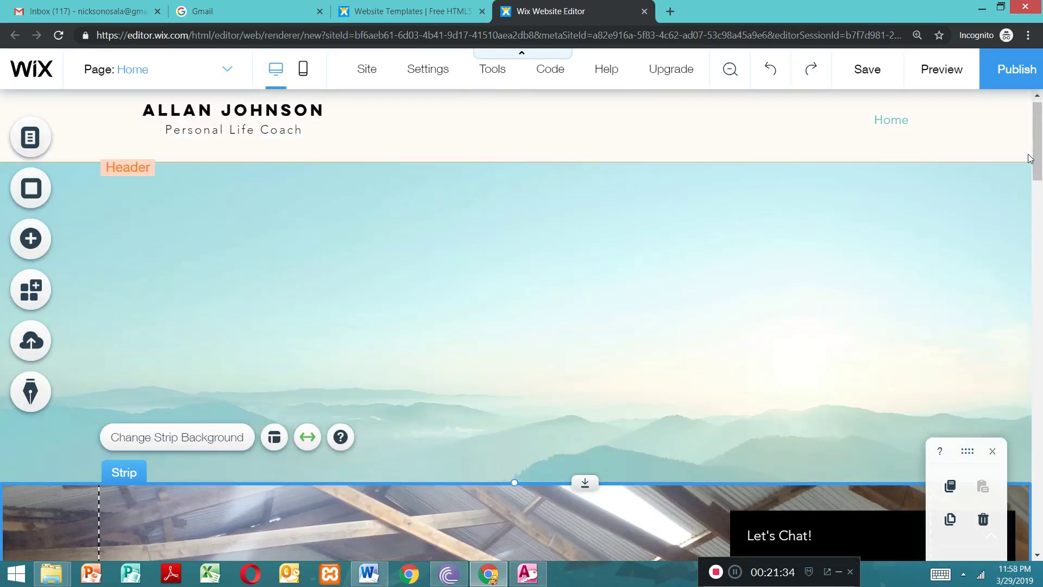
drag(494, 493, 517, 517)
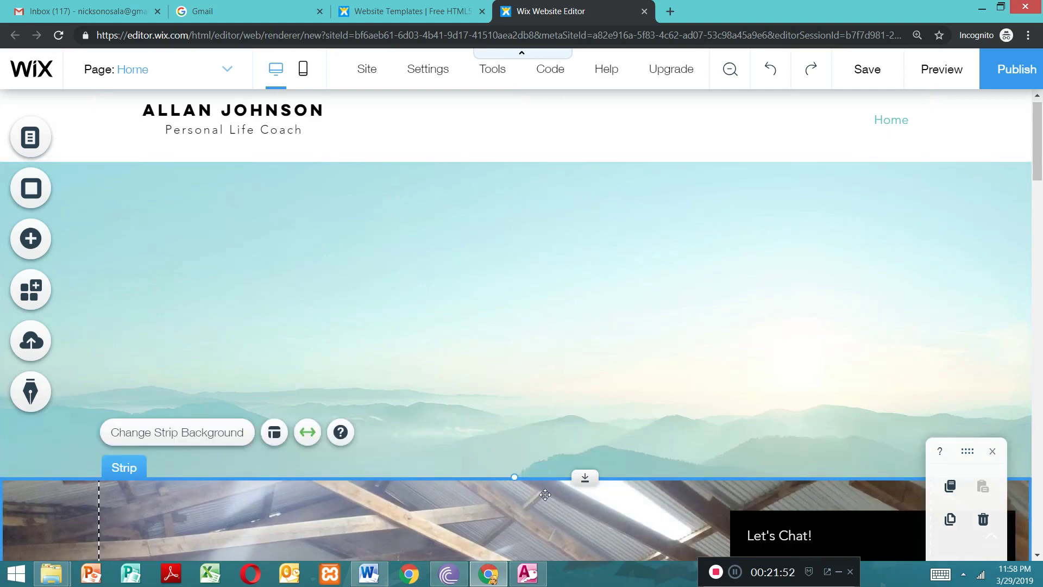
drag(492, 530, 495, 586)
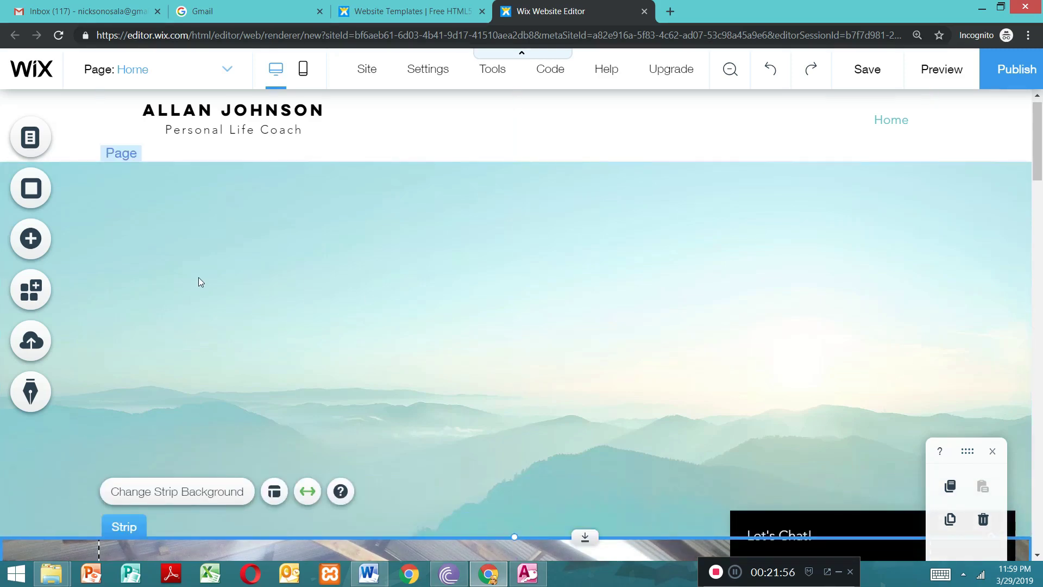
Step: Add the full-width "About (Movers & Shakers)" slideshow from the interactive elements to the Home page
click(34, 245)
click(101, 231)
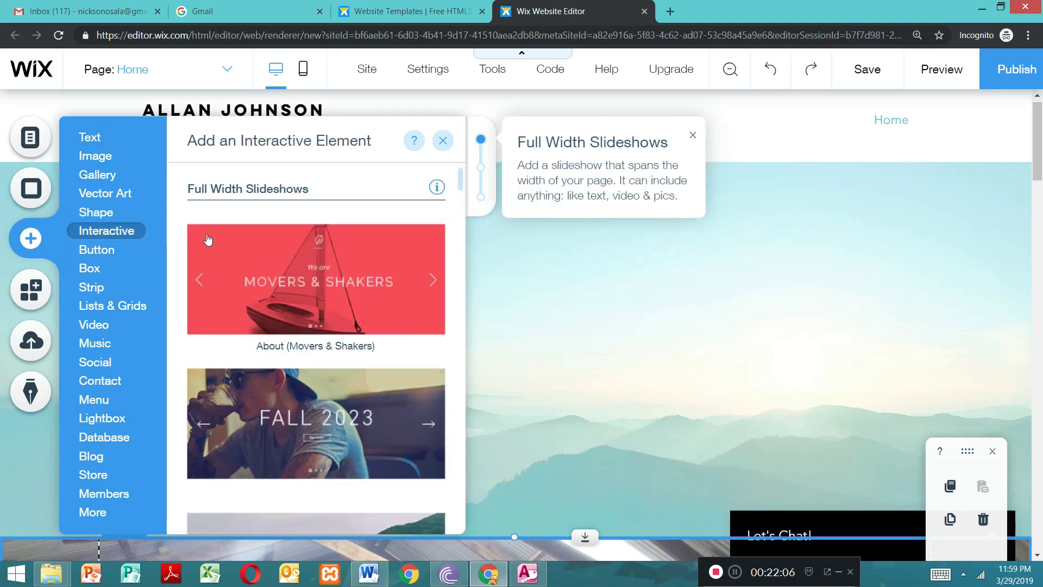
scroll(466, 206, down, 4)
scroll(467, 209, down, 5)
scroll(468, 217, down, 5)
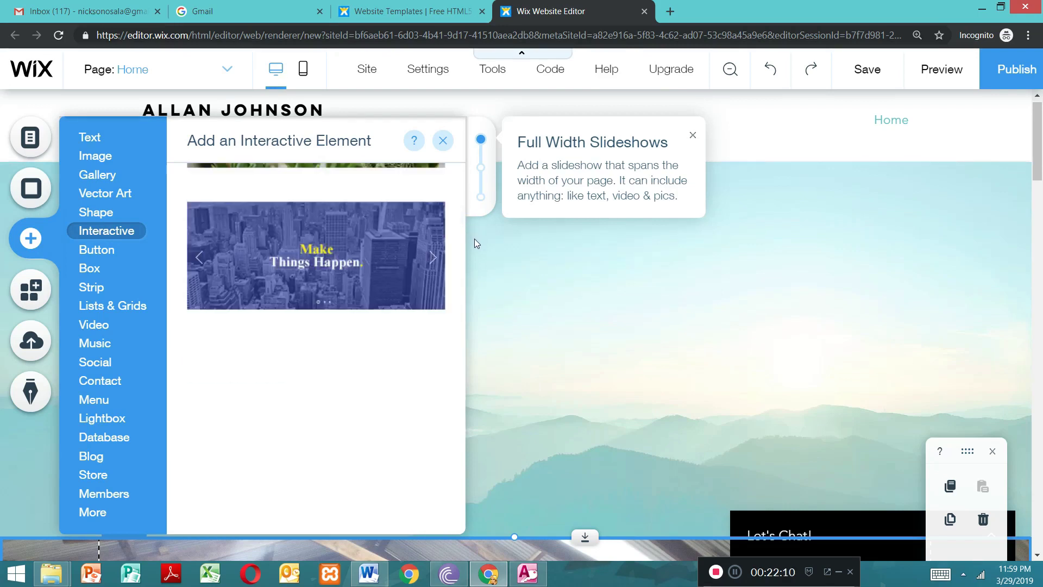
scroll(475, 245, down, 6)
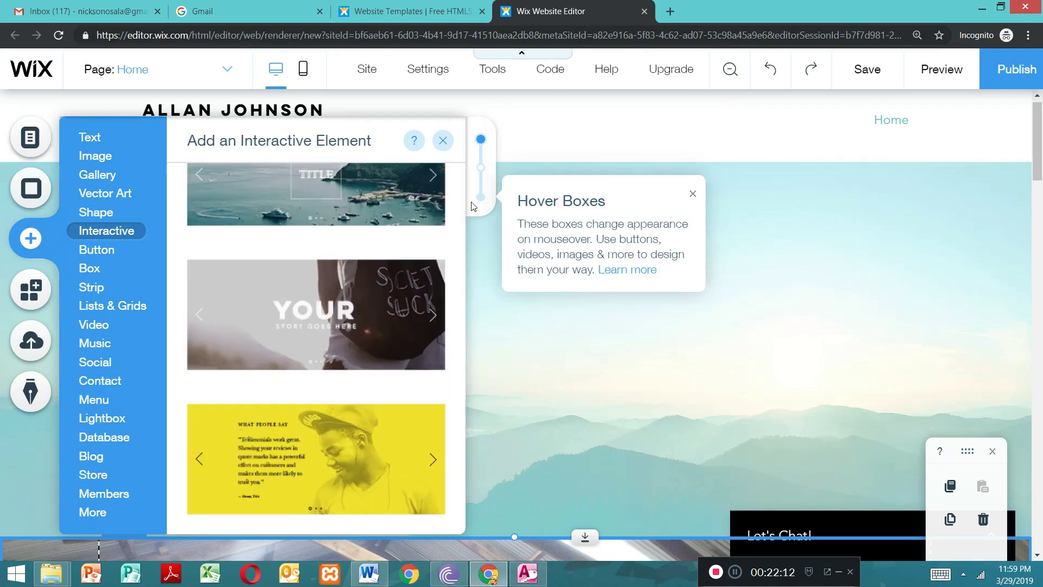
drag(472, 203, 475, 165)
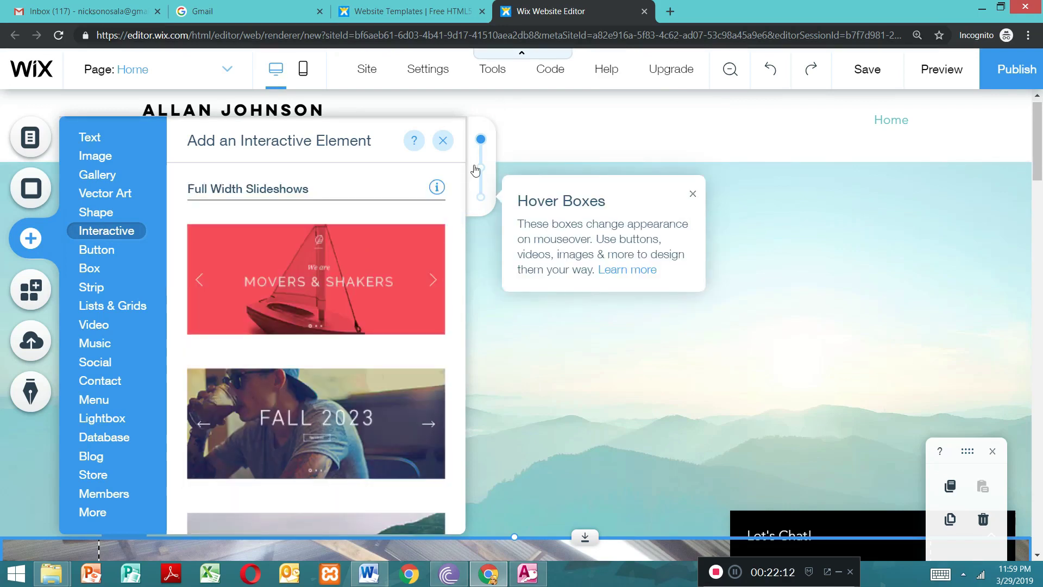
click(319, 285)
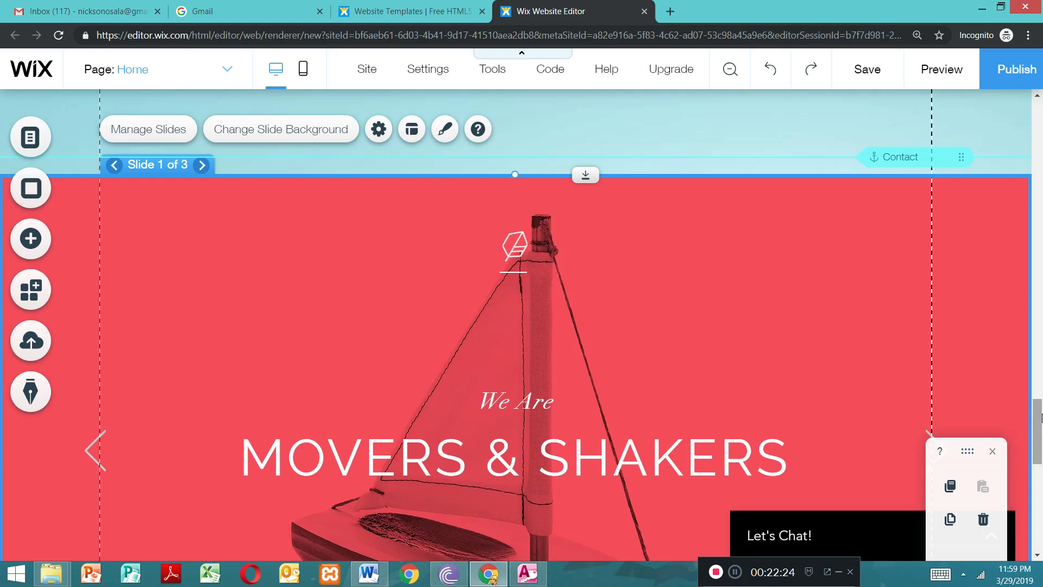
Step: Check where the new slideshow sits on the page and view its list of slides
scroll(1032, 407, down, 8)
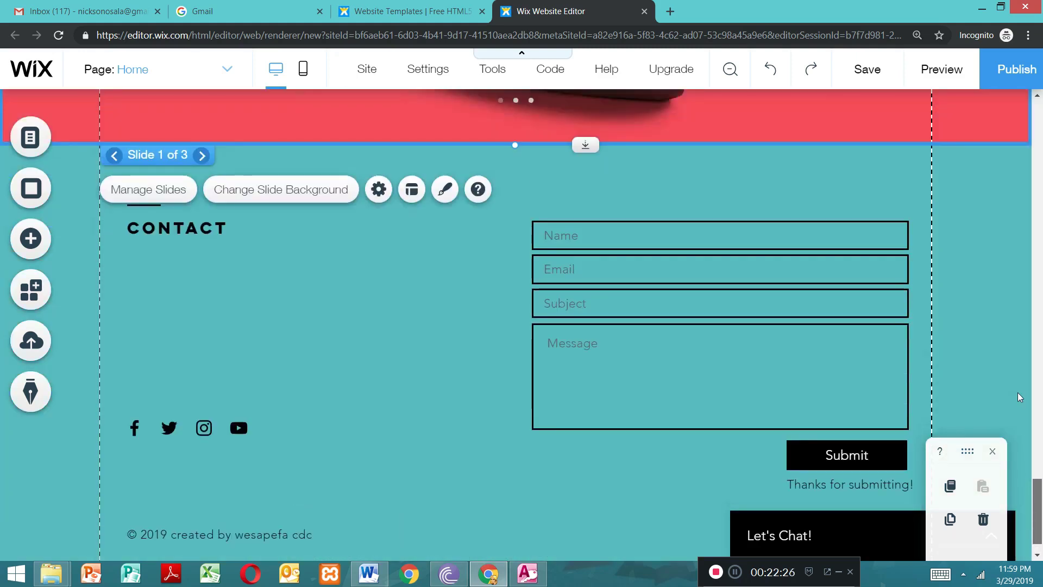
scroll(1019, 397, up, 5)
scroll(1006, 220, up, 8)
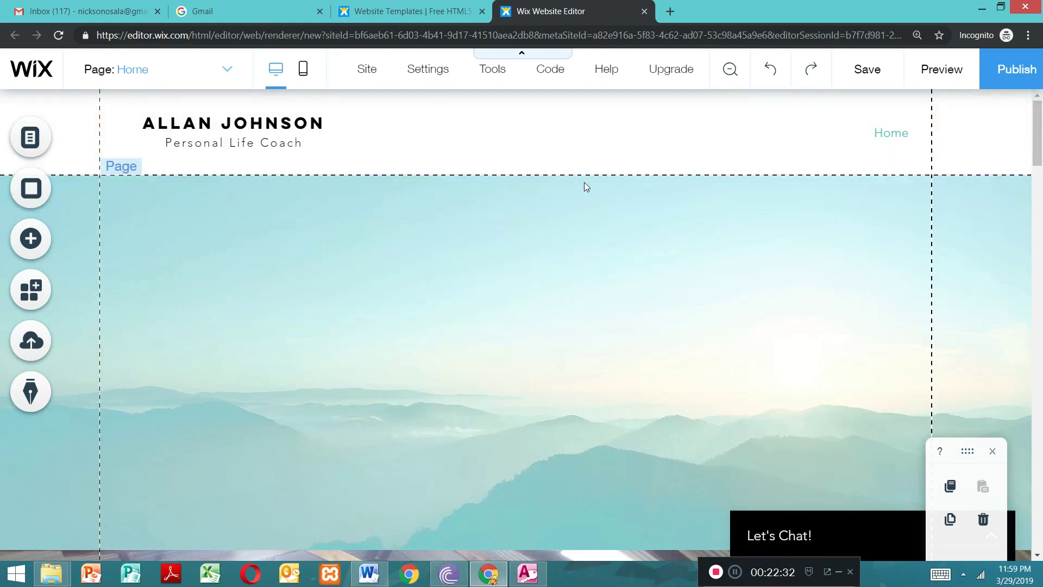
scroll(1036, 148, down, 15)
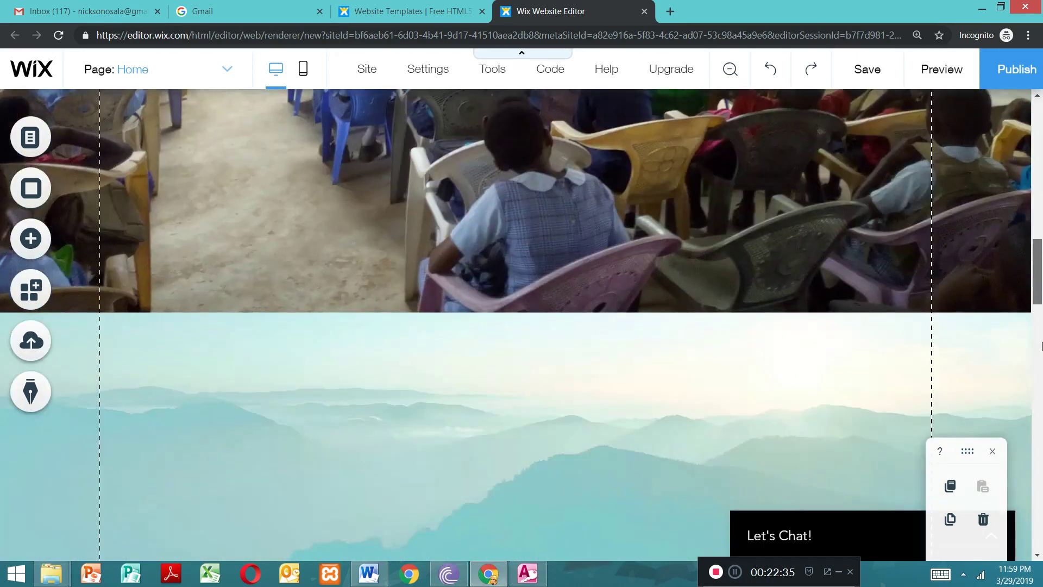
drag(1042, 346, 1041, 441)
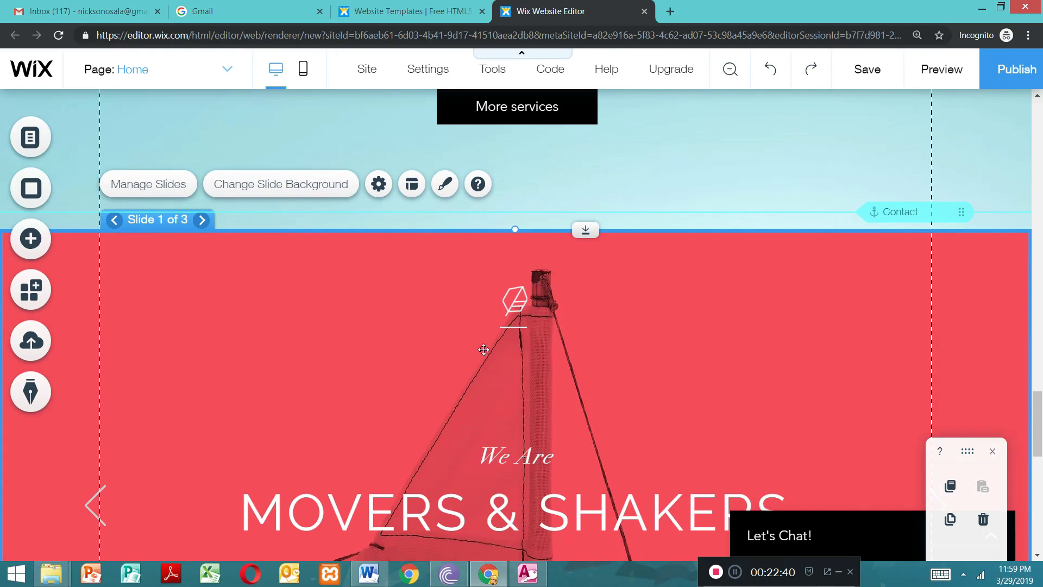
double_click(384, 324)
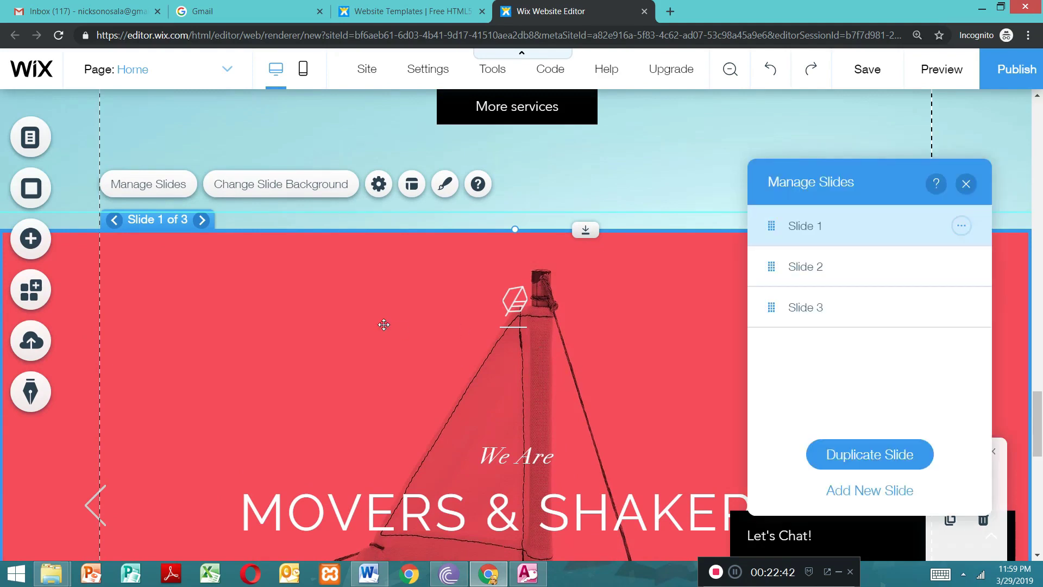
click(967, 184)
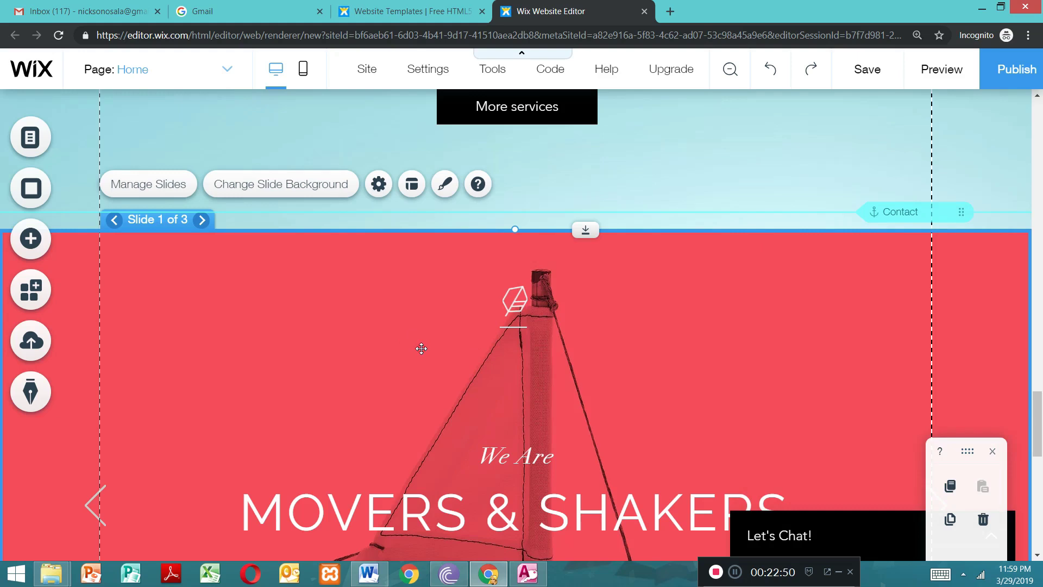
Step: Move the slideshow up the page from just above the footer's contact form, past the "More services" section
drag(402, 268, 384, 61)
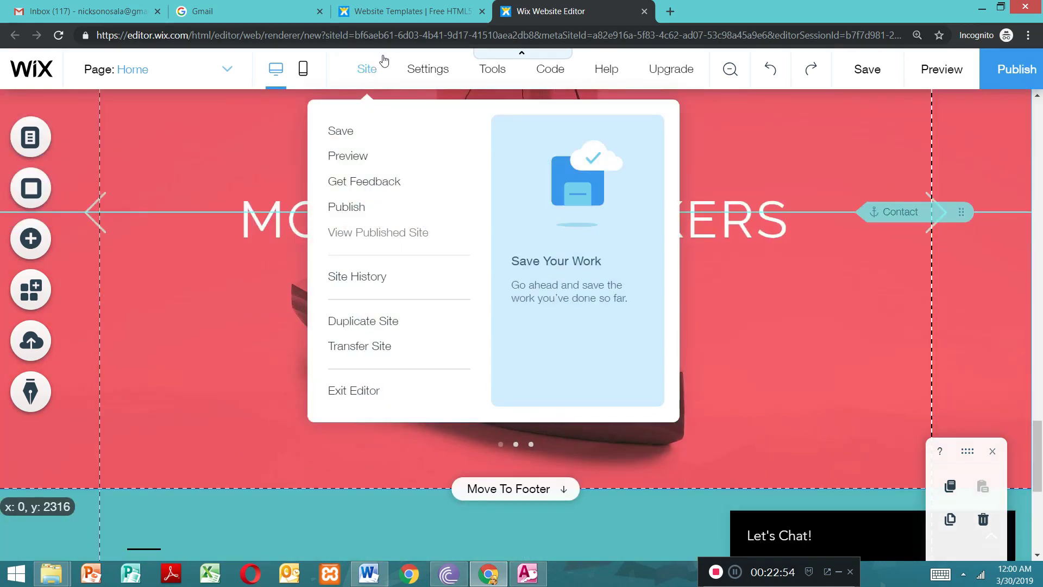
drag(854, 309, 854, 310)
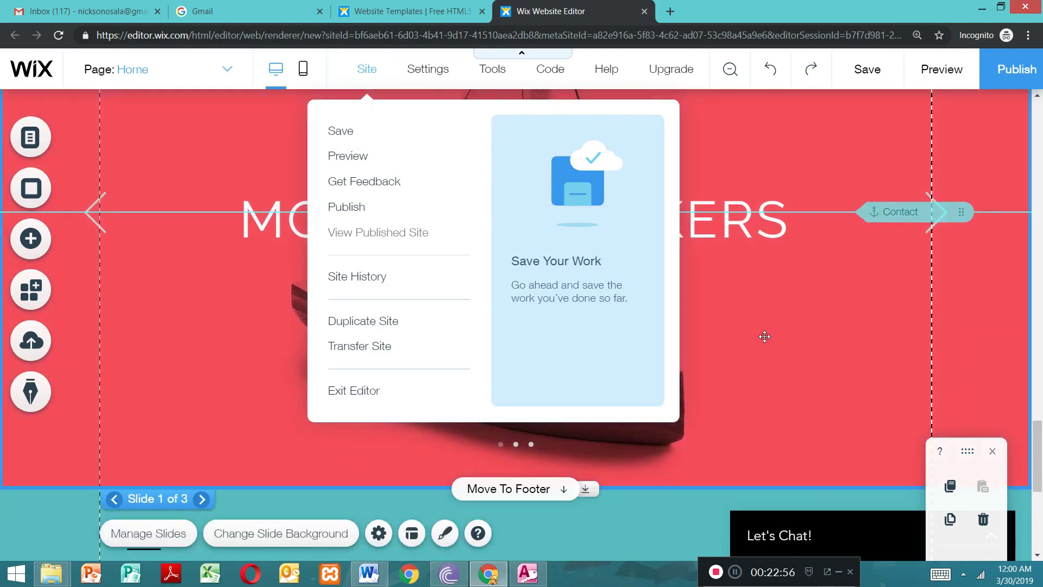
drag(758, 178, 746, 63)
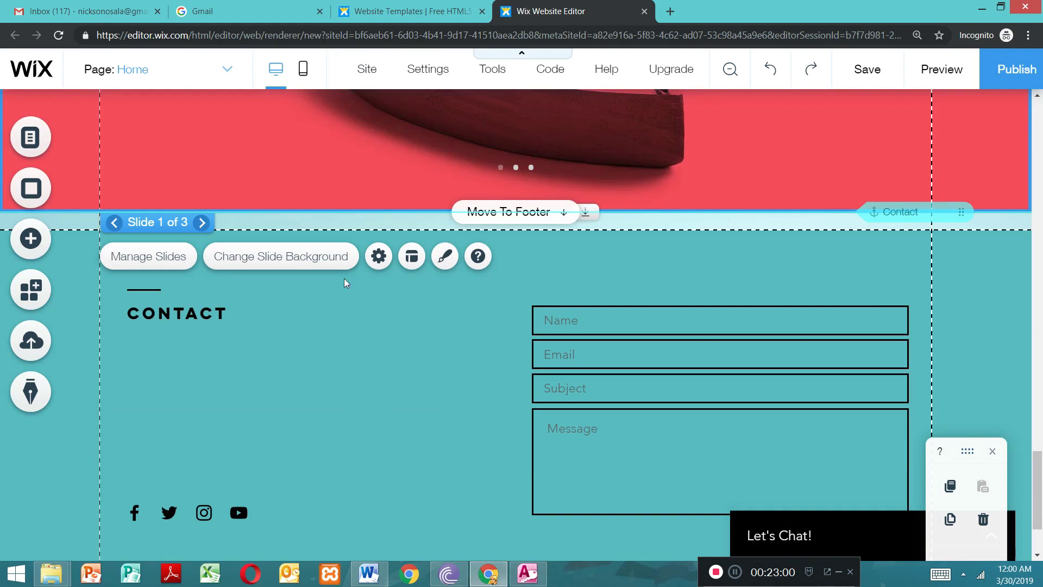
drag(733, 133, 718, 59)
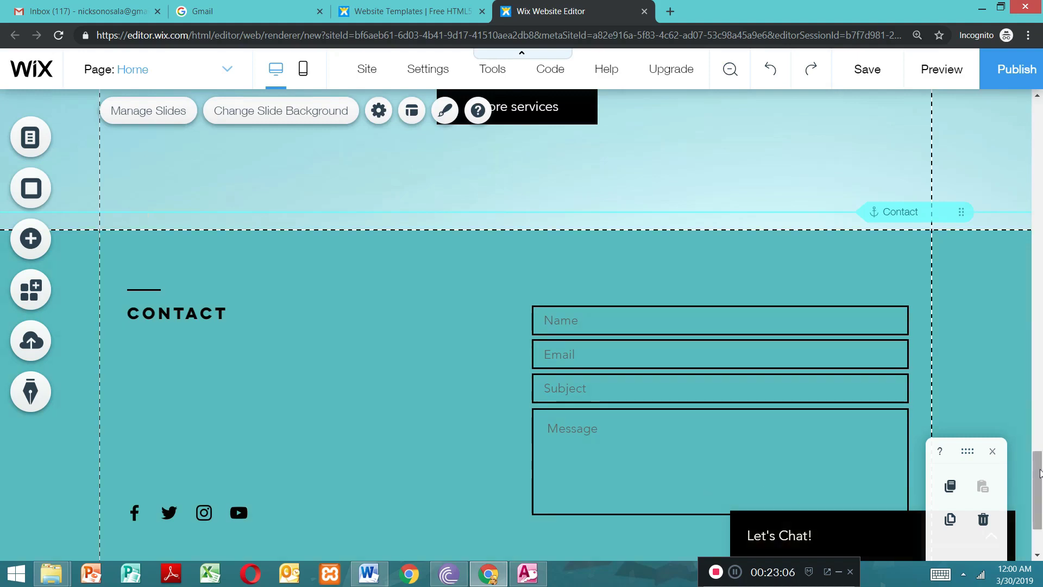
drag(1040, 501, 1036, 370)
drag(546, 352, 581, 181)
drag(589, 134, 571, 56)
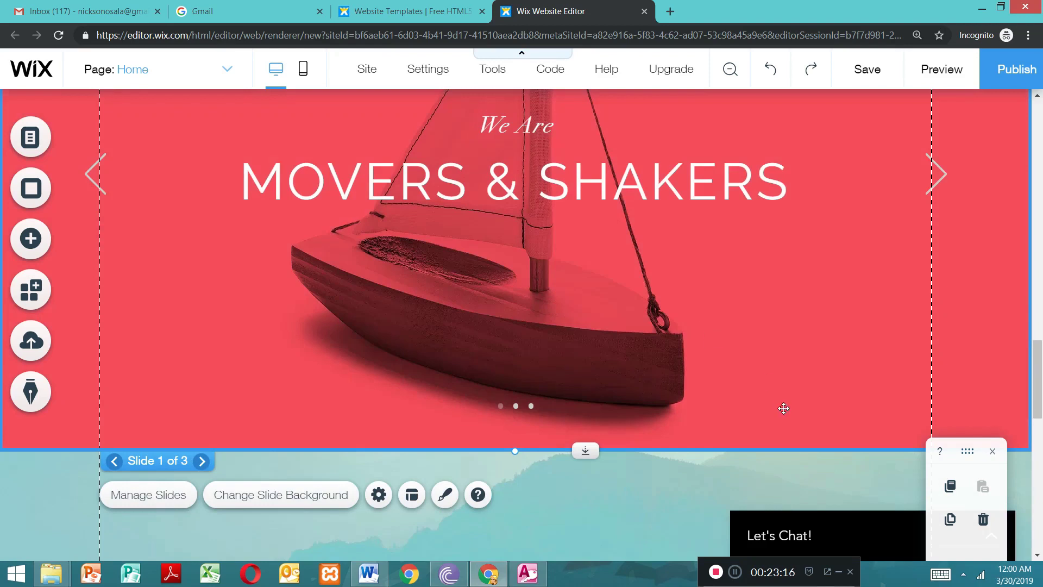
Step: Move the slideshow further up so that it covers the photo strip from the "wesa cdc" heading downward
drag(766, 292, 731, 109)
drag(1038, 384, 1027, 274)
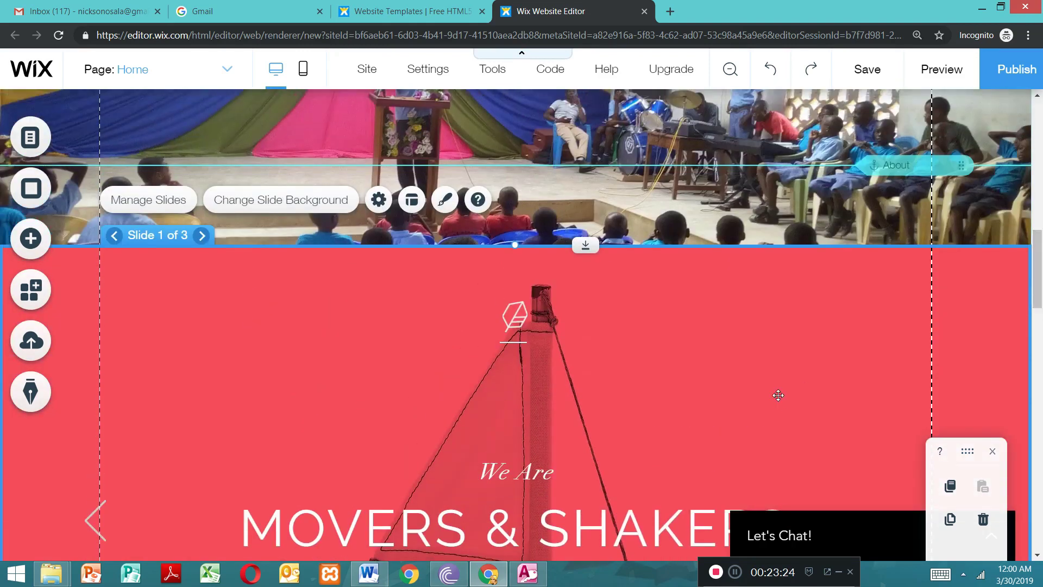
drag(768, 303, 717, 103)
drag(1038, 282, 1027, 157)
drag(1037, 213, 1037, 249)
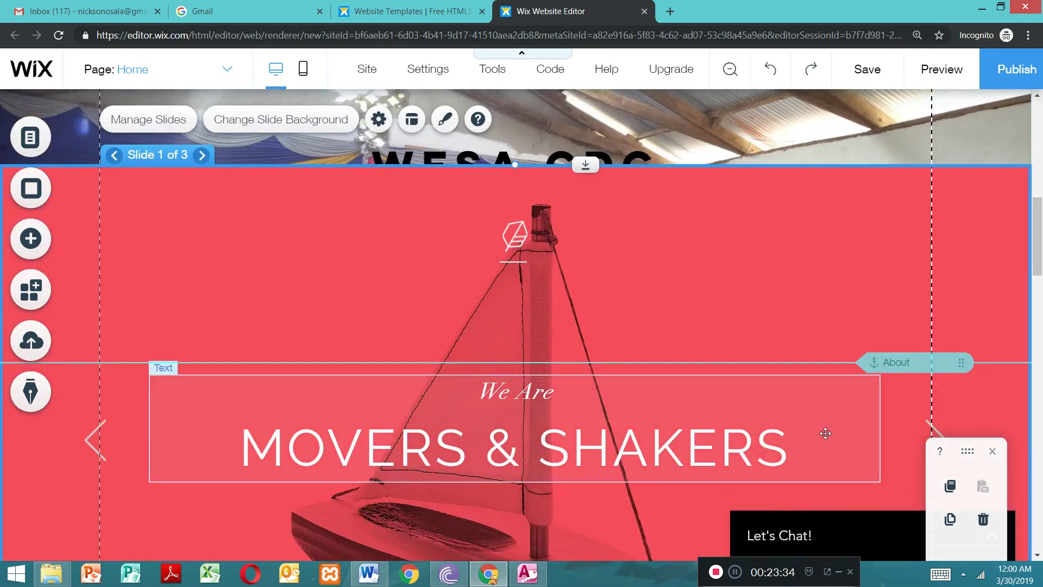
click(827, 433)
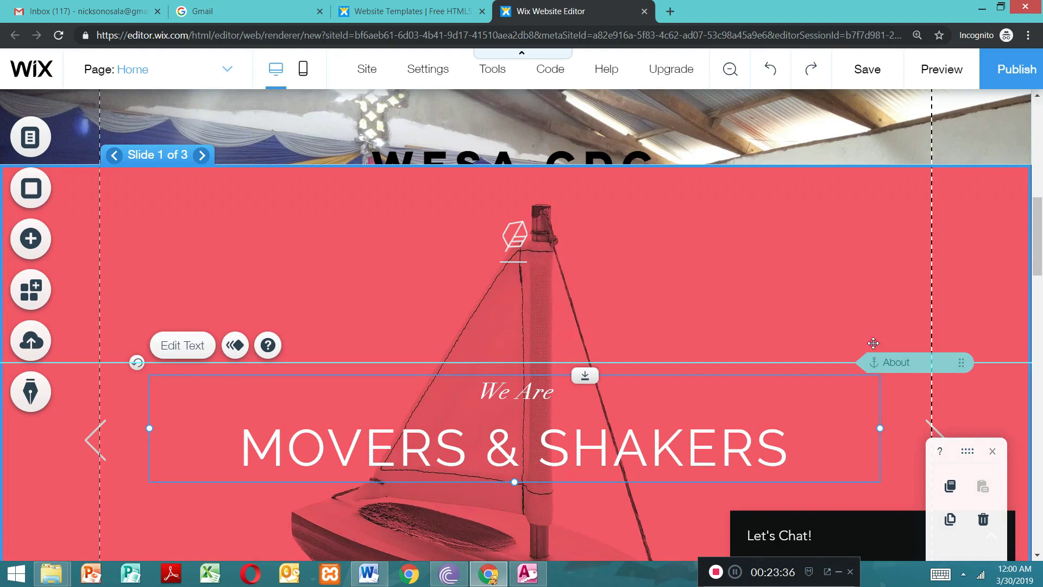
click(872, 343)
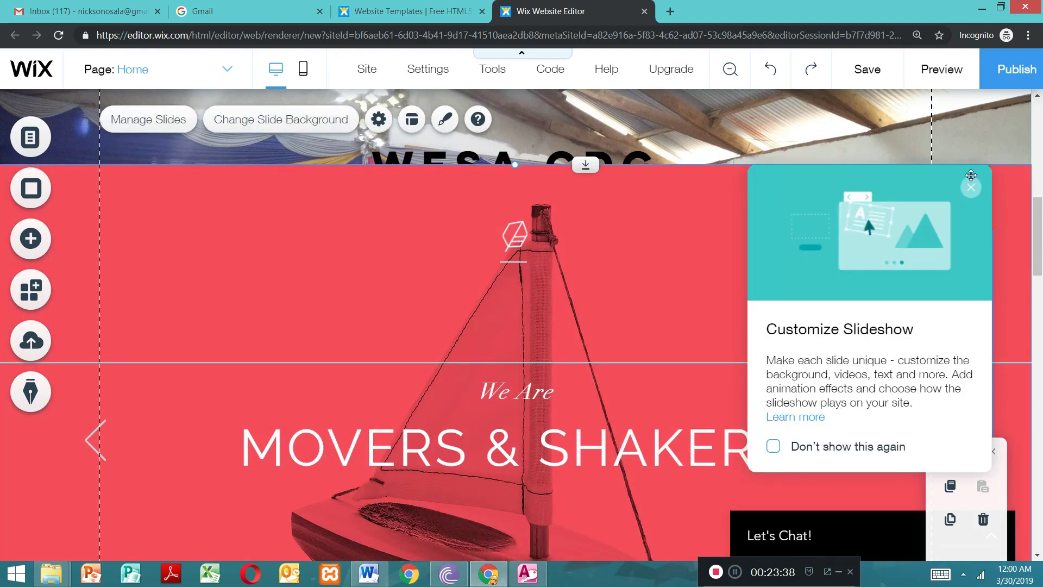
click(970, 187)
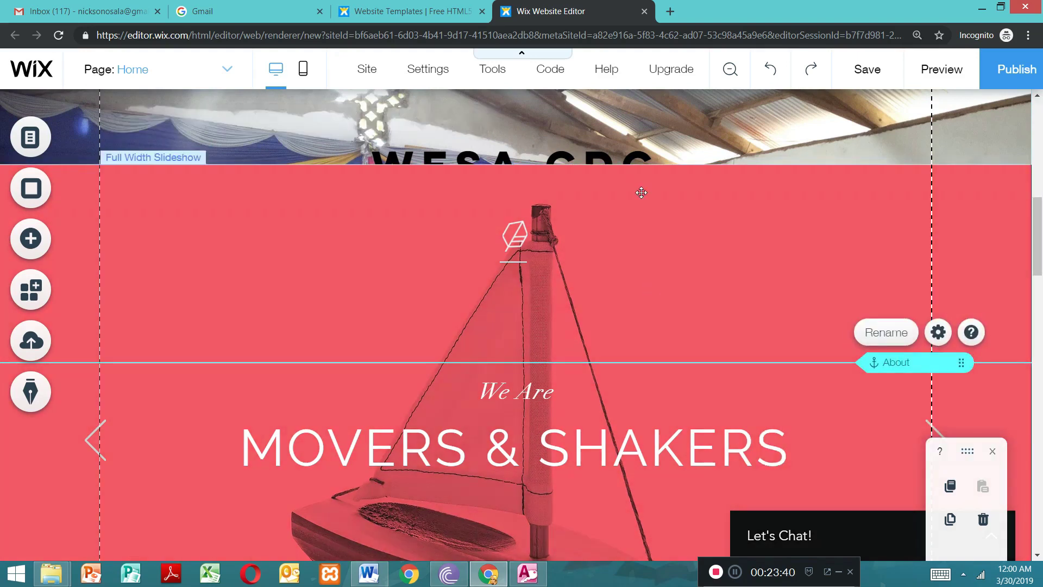
click(642, 193)
drag(630, 101, 670, 297)
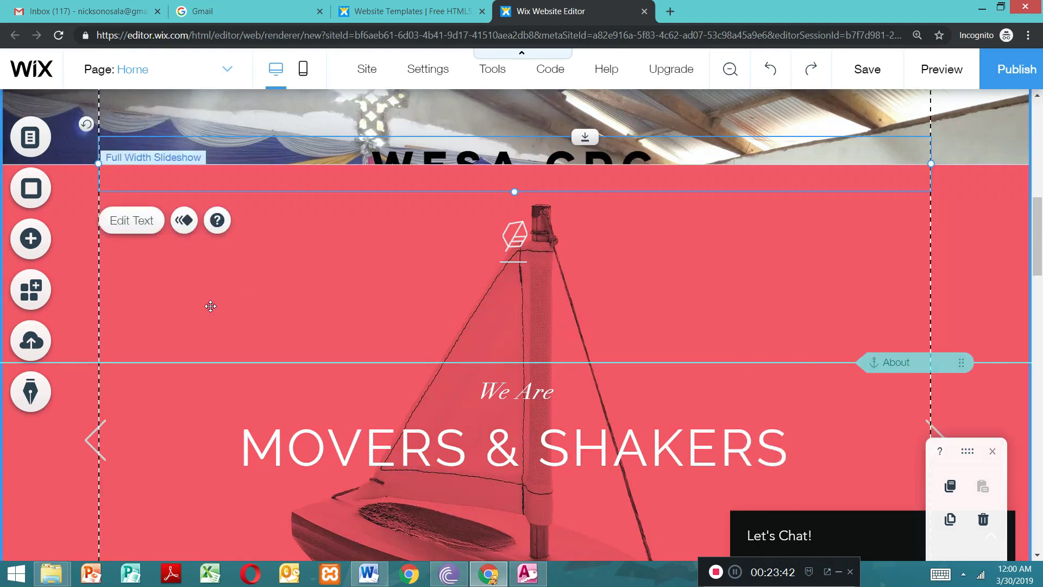
click(178, 489)
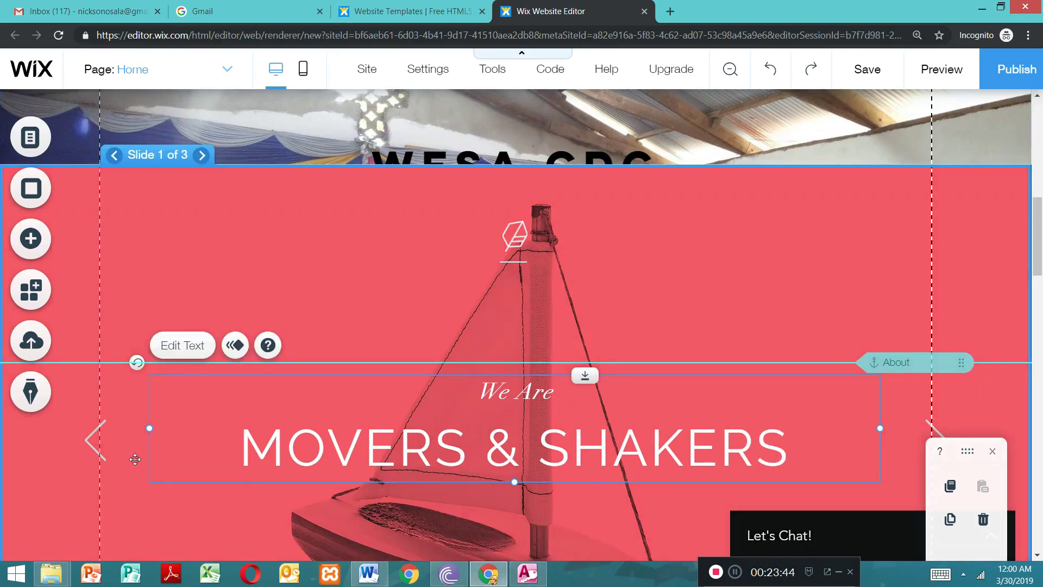
drag(131, 519, 955, 190)
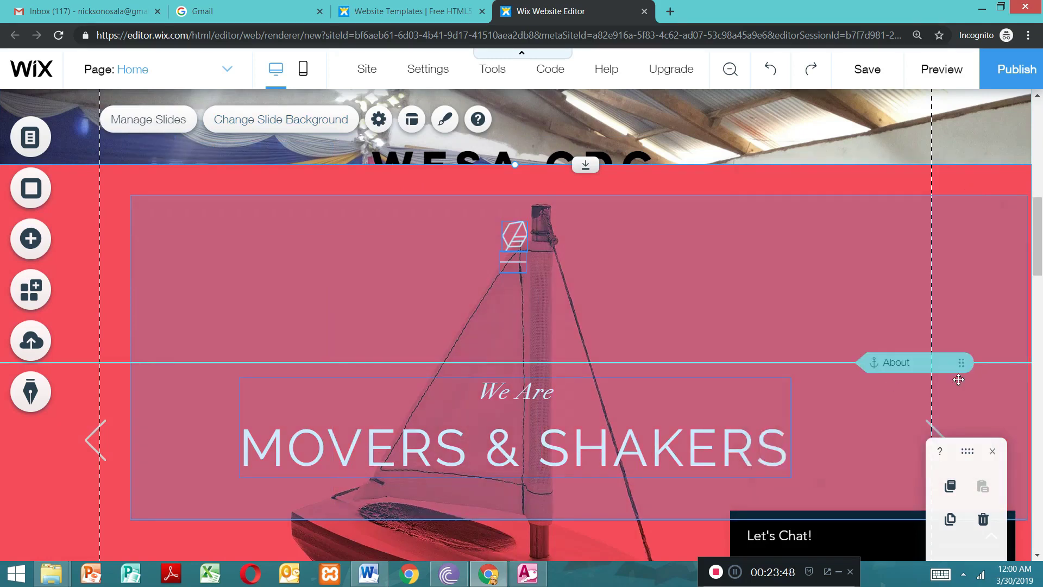
click(779, 281)
Step: Shorten the slideshow by lowering its top edge to well below the "wesa cdc" heading
drag(1039, 263, 1042, 315)
drag(692, 198, 839, 386)
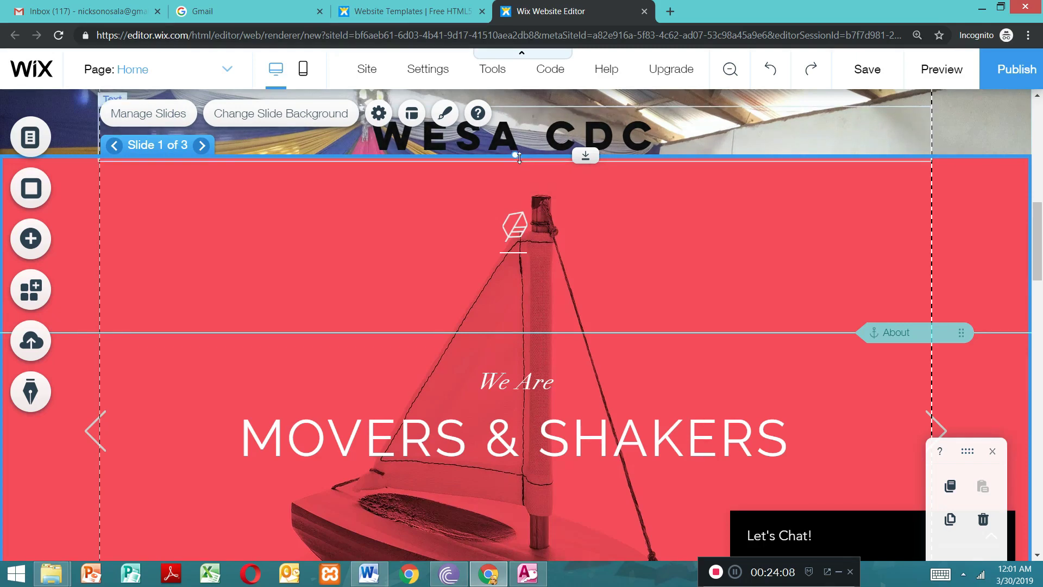
drag(518, 155, 516, 345)
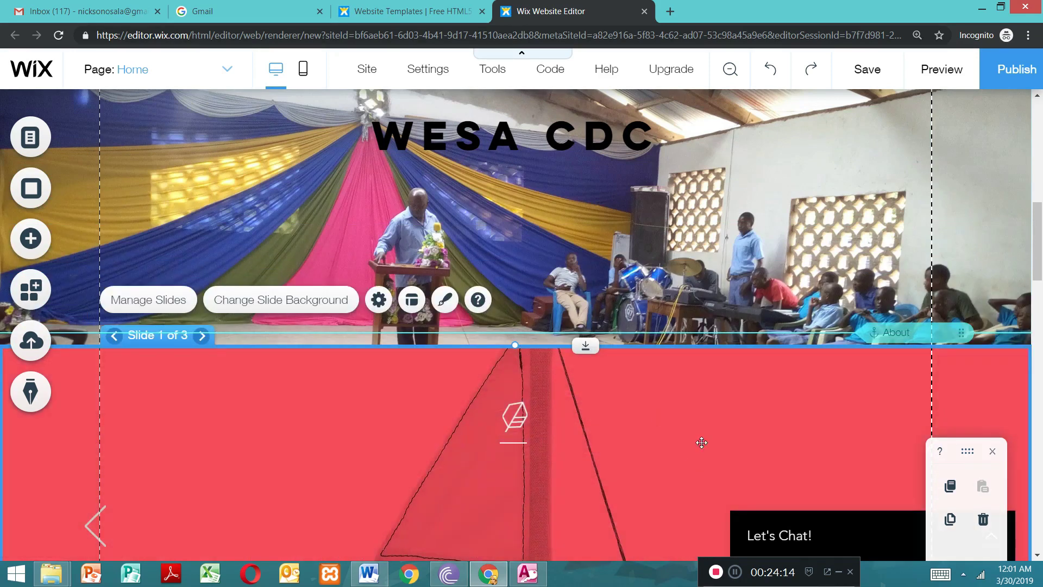
Step: Move the shortened slideshow above the photo strip into the empty area directly beneath the page header
drag(646, 295, 619, 40)
drag(1033, 265, 1033, 199)
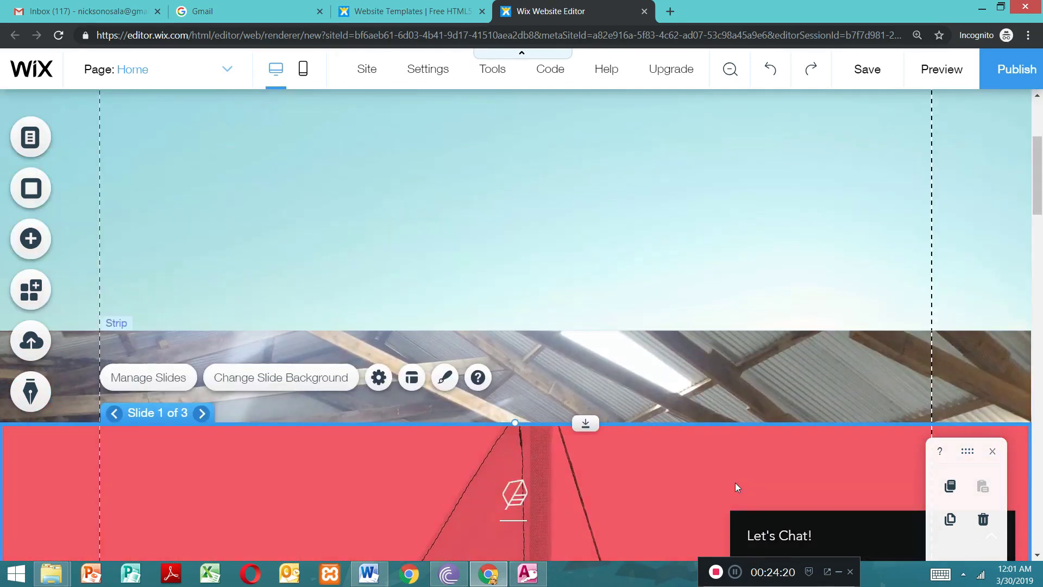
drag(670, 328, 611, 114)
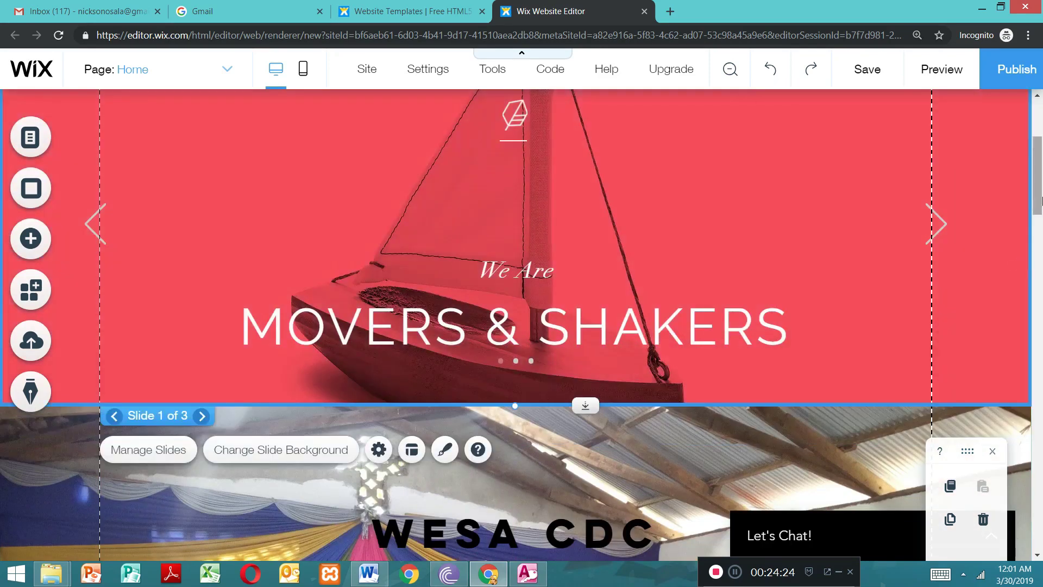
scroll(1038, 162, up, 4)
drag(735, 412, 735, 323)
Step: Enlarge the photo strip by extending its bottom edge down over the mountain background
drag(1038, 171, 1039, 329)
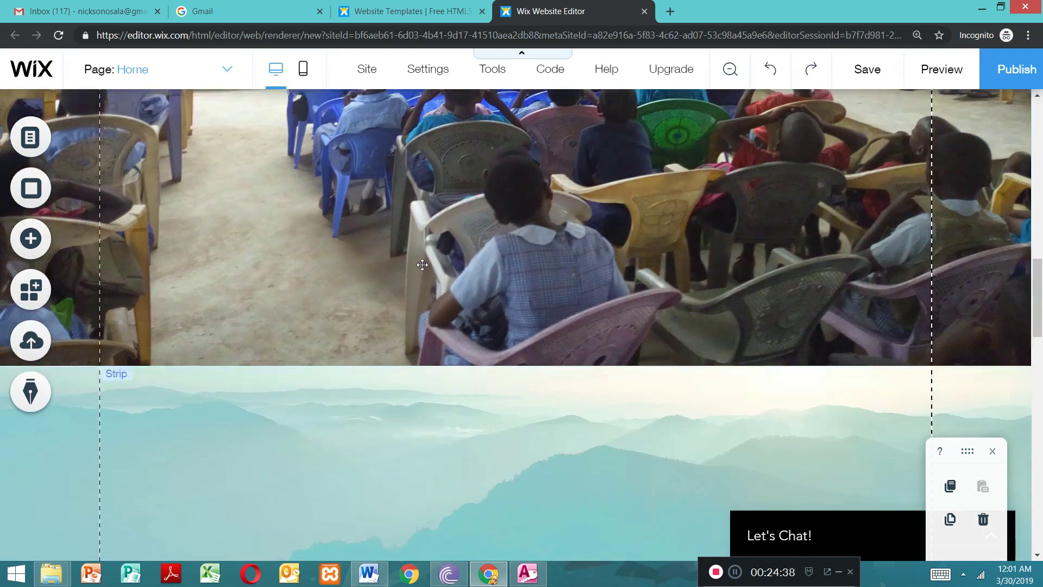
click(422, 264)
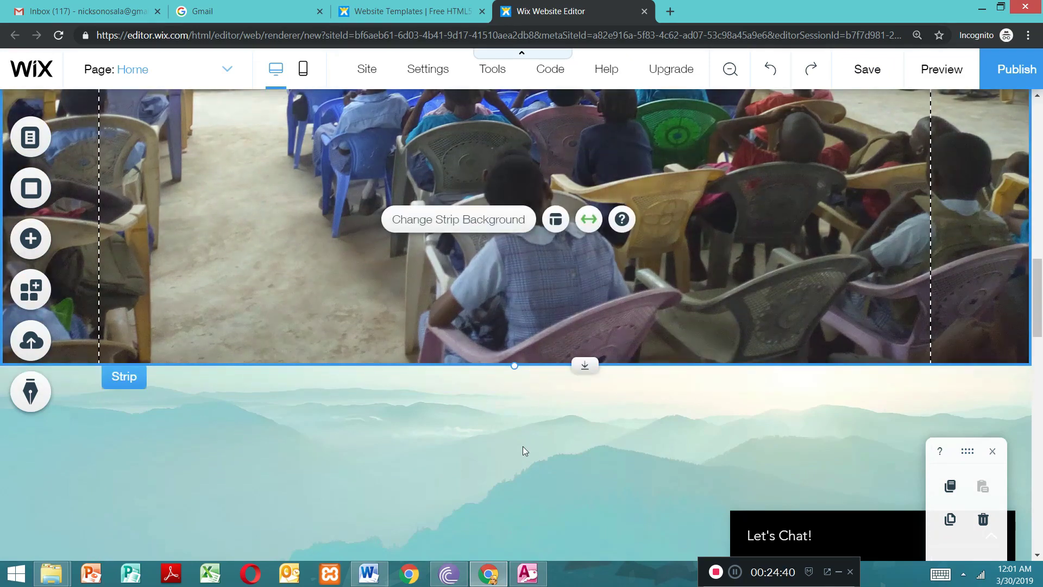
drag(514, 365, 555, 583)
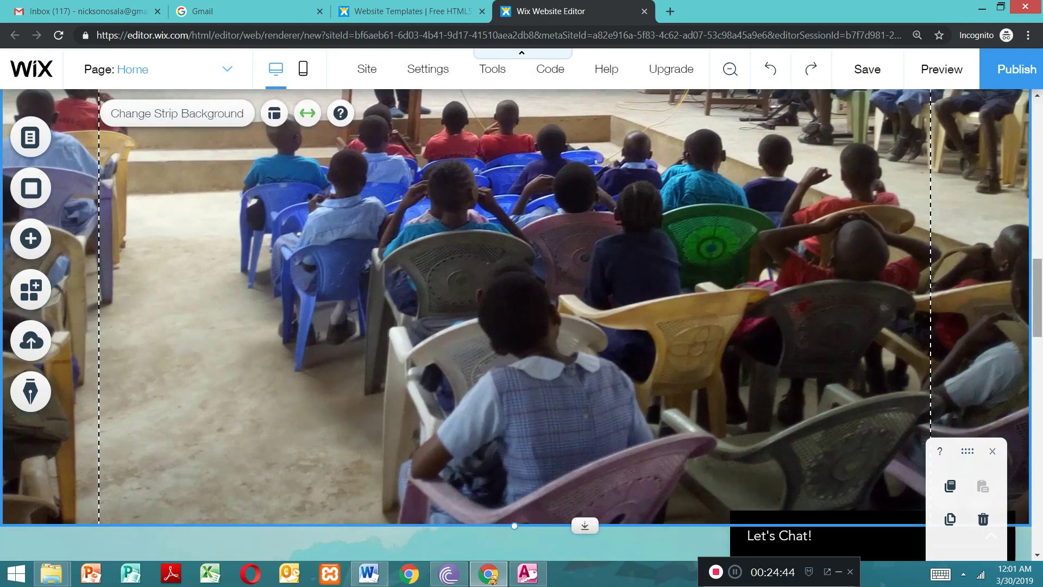
Step: Extend the slideshow's bottom edge down to meet the top of the photo strip
drag(1040, 311, 1038, 182)
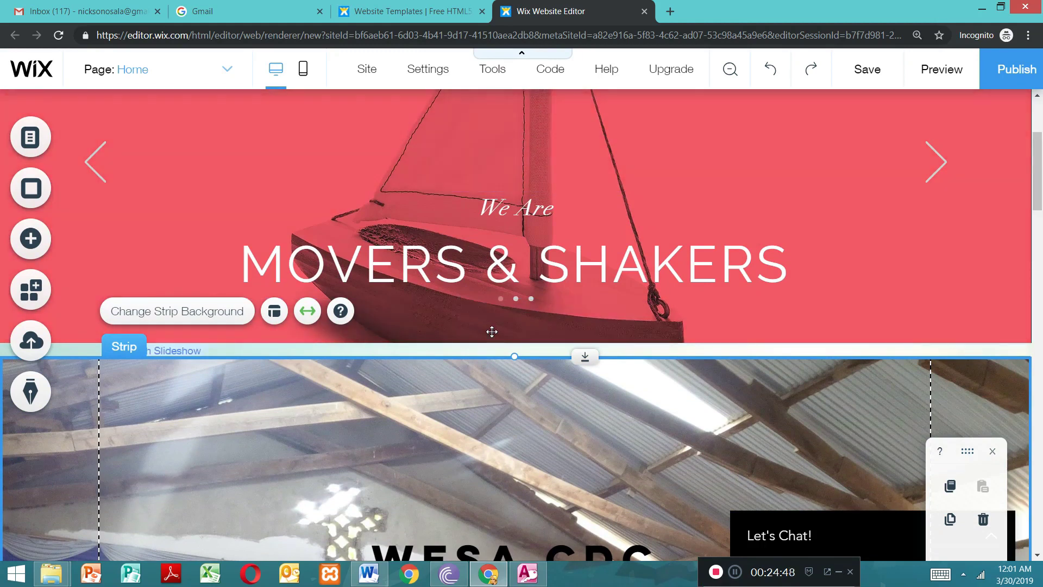
click(514, 340)
drag(515, 343, 517, 361)
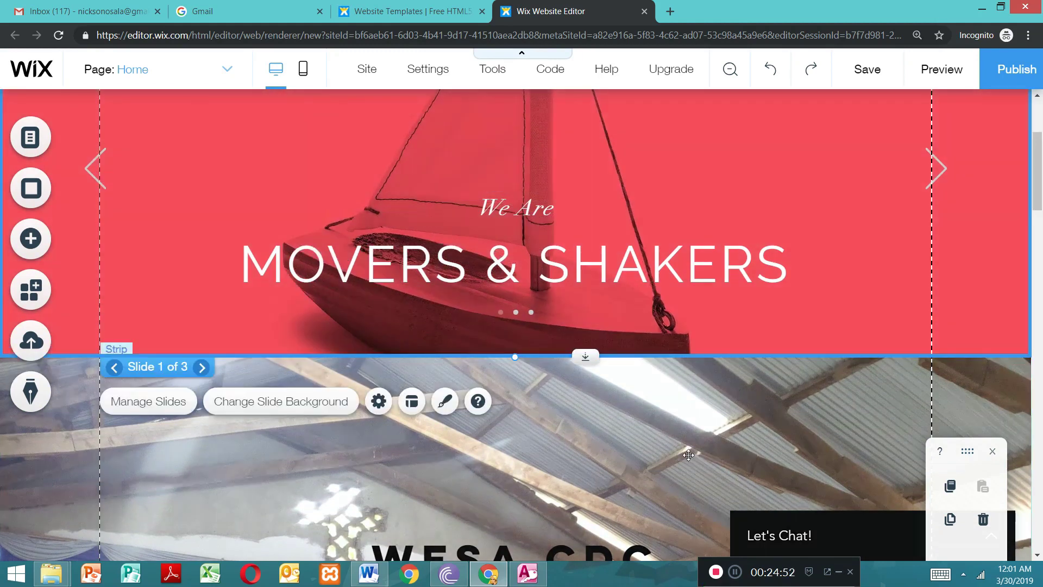
Step: Move the slideshow down from the header, leaving an empty band of page background above it
click(688, 455)
drag(1034, 177, 1033, 124)
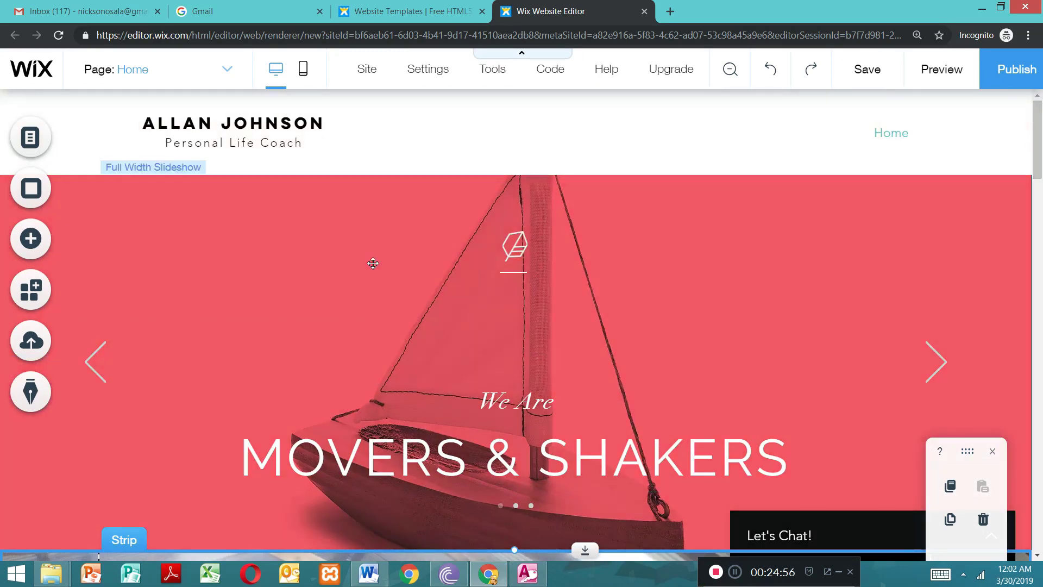
click(287, 219)
drag(290, 267, 309, 342)
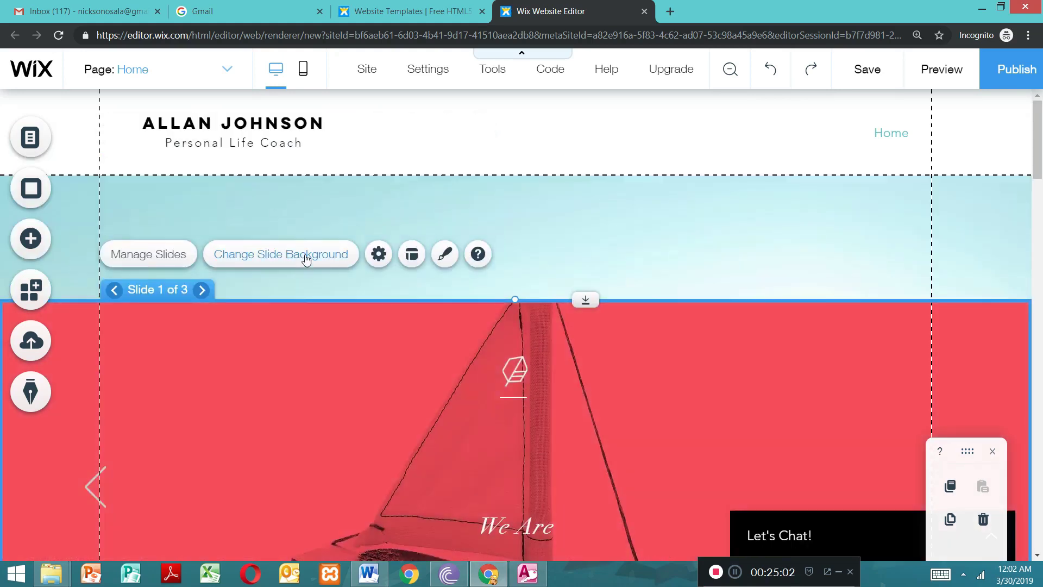
Step: Move the slideshow back up so it sits directly beneath the page header with no empty band above it
drag(370, 447, 375, 343)
mouse_move(339, 258)
mouse_down()
mouse_move(334, 233)
mouse_move(330, 270)
mouse_move(339, 260)
mouse_up()
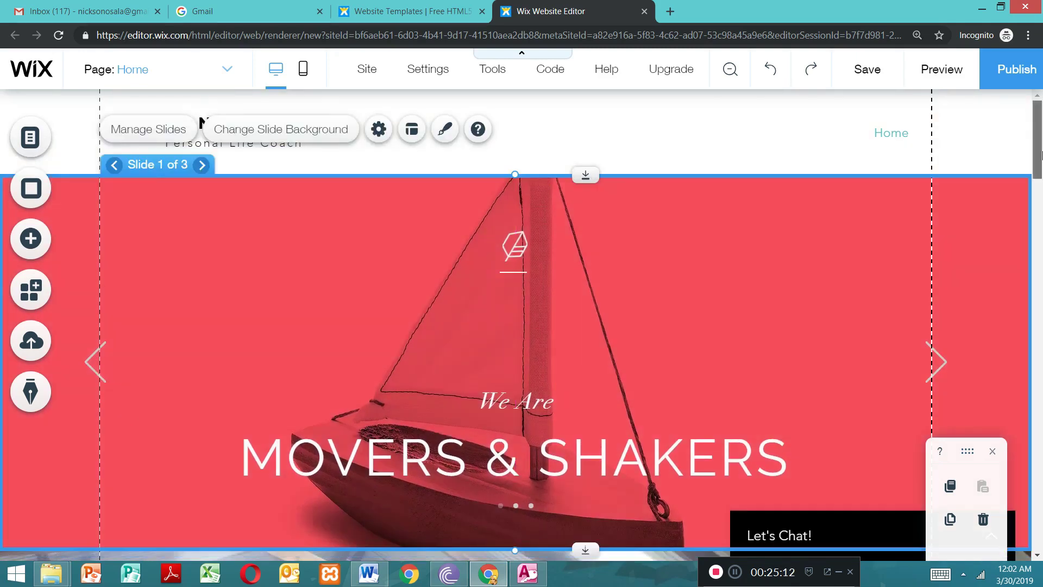
scroll(779, 210, down, 4)
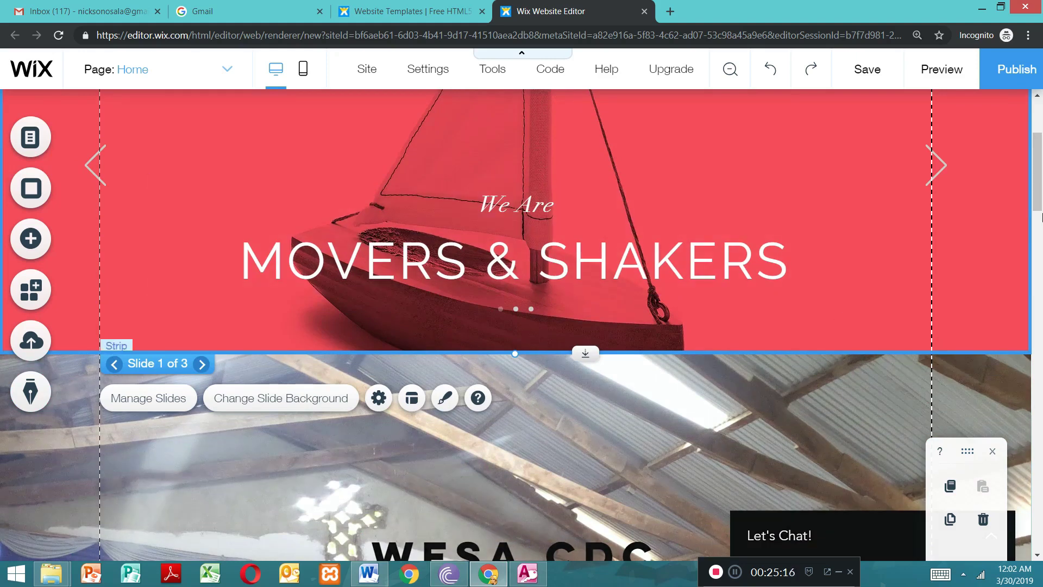
drag(1040, 185, 1040, 153)
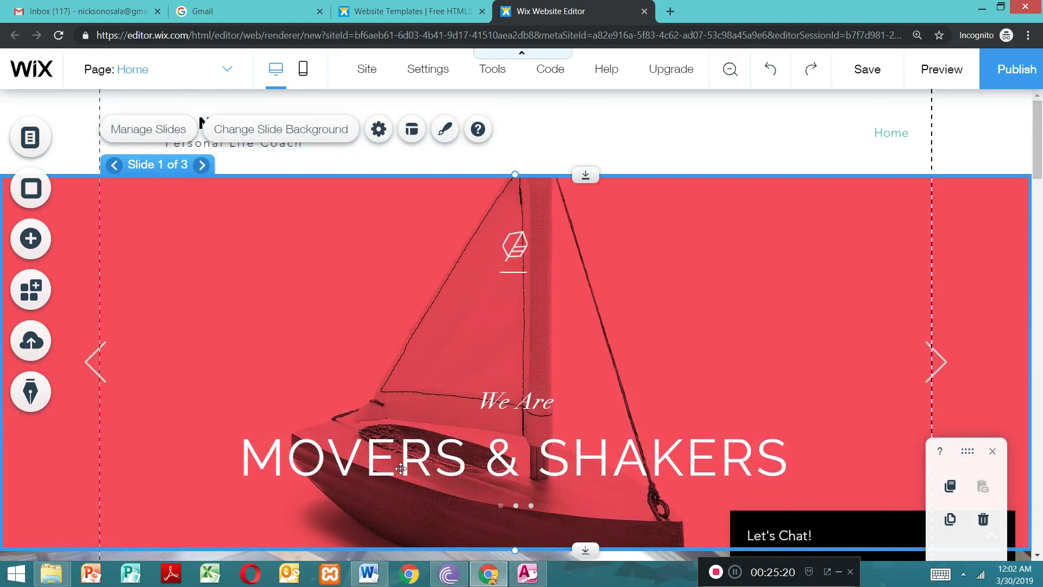
click(363, 453)
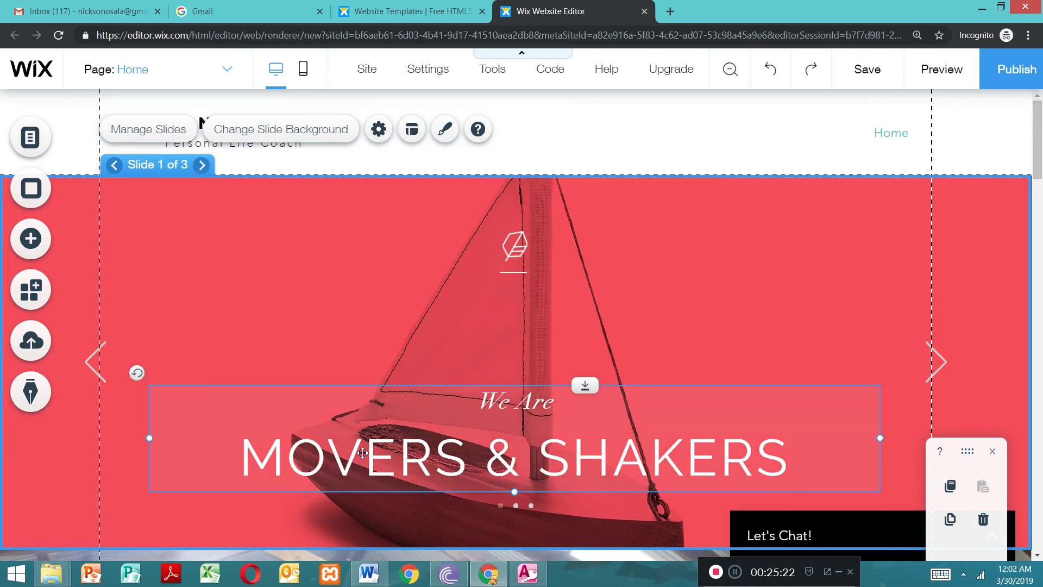
click(362, 453)
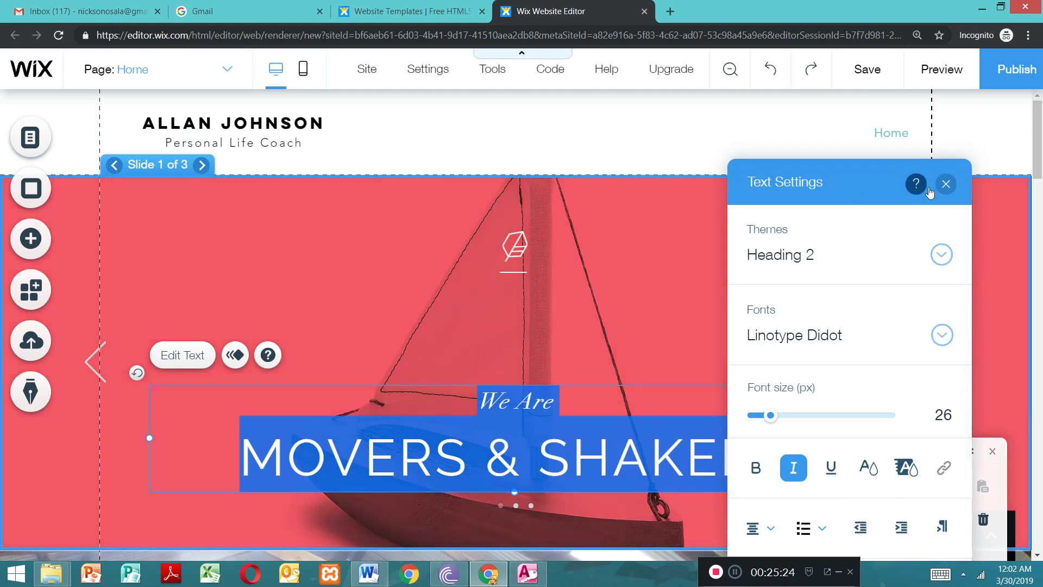
click(946, 183)
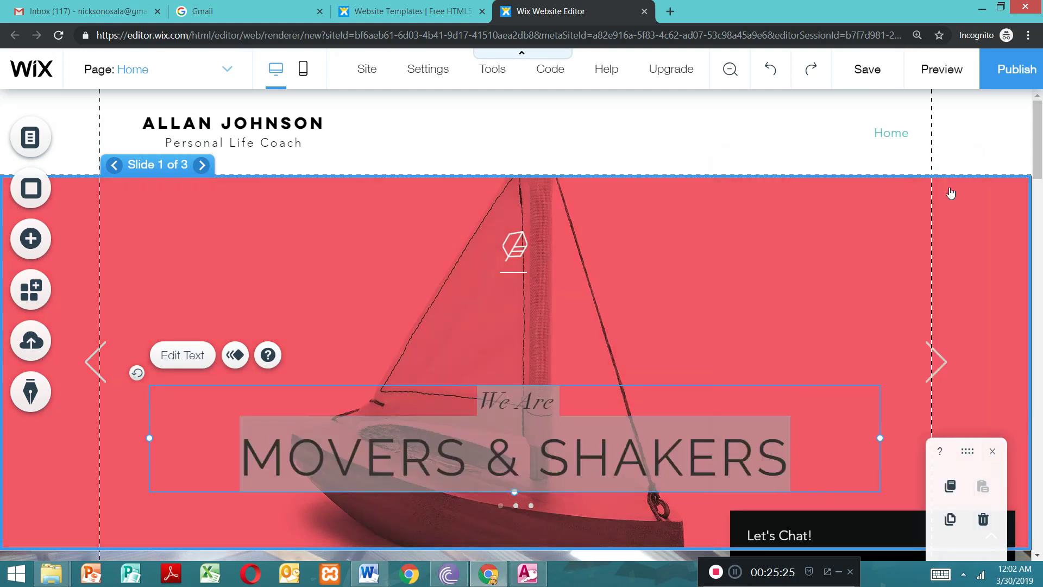
Step: Replace the "We Are MOVERS & SHAKERS" text on the first slide with "WELCOME TO WESA"
double_click(785, 457)
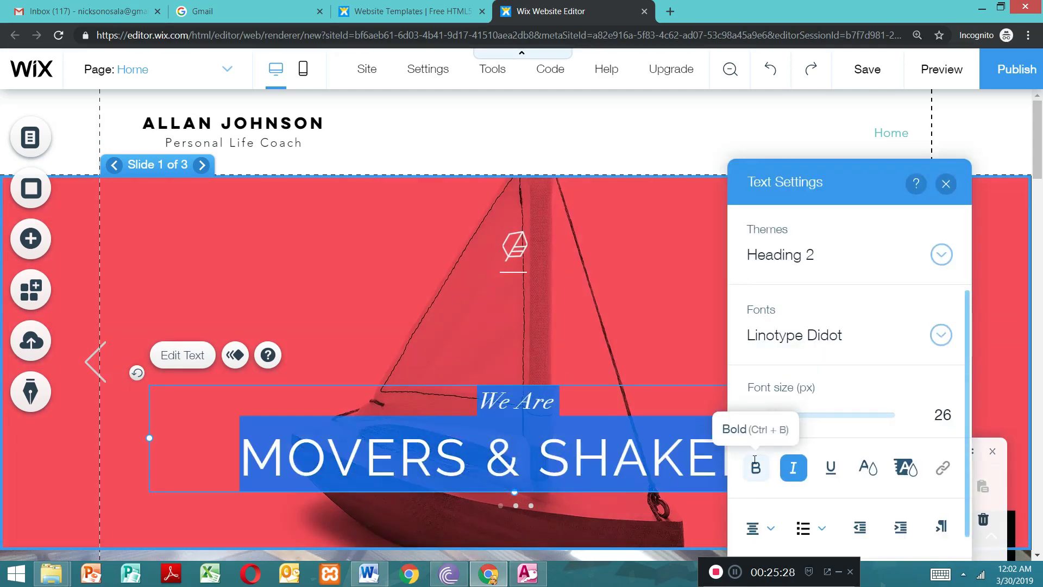
key(BackSpace)
text(WE)
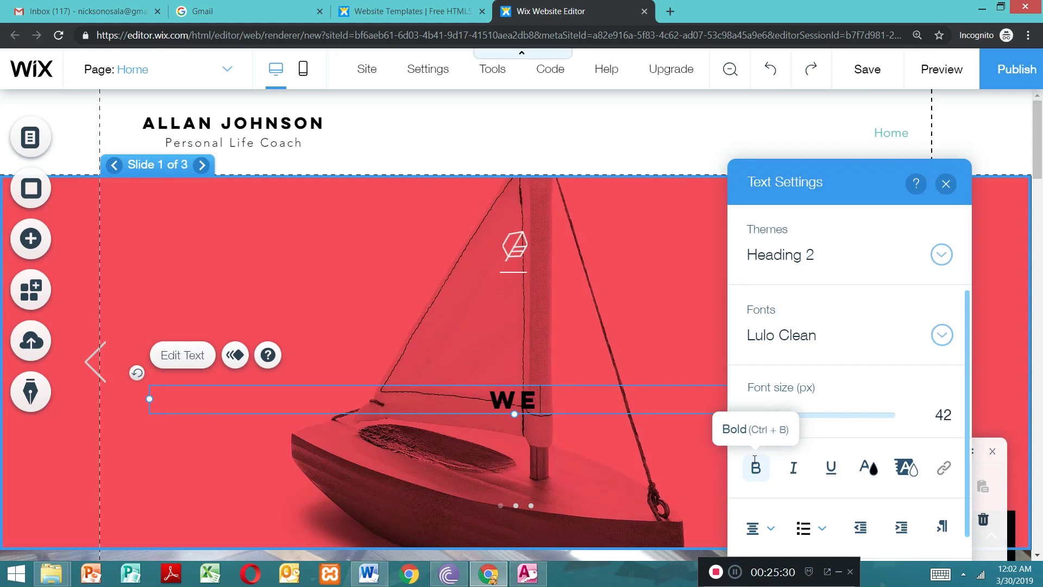
text(LCOM)
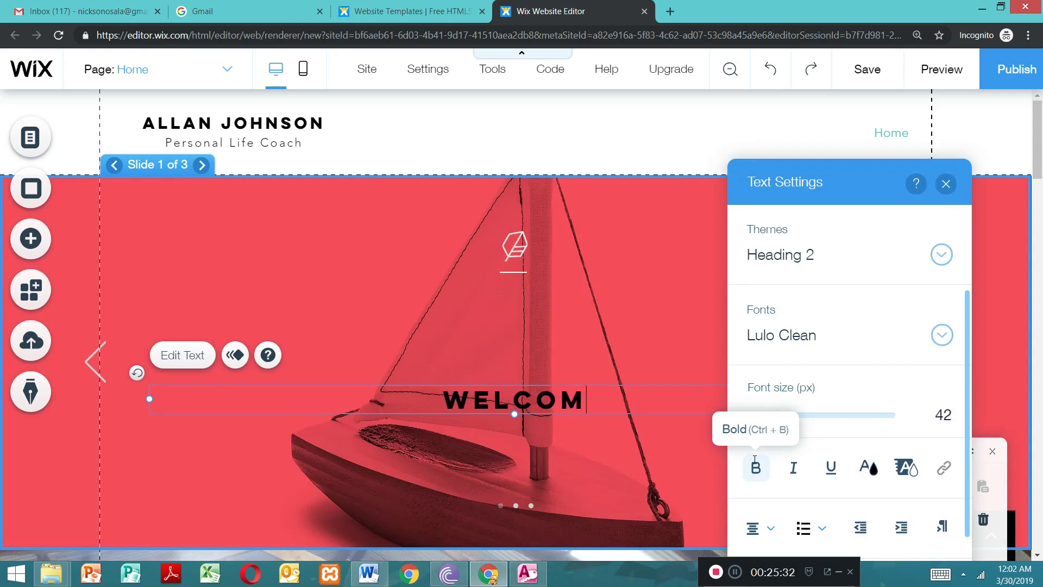
text(E T)
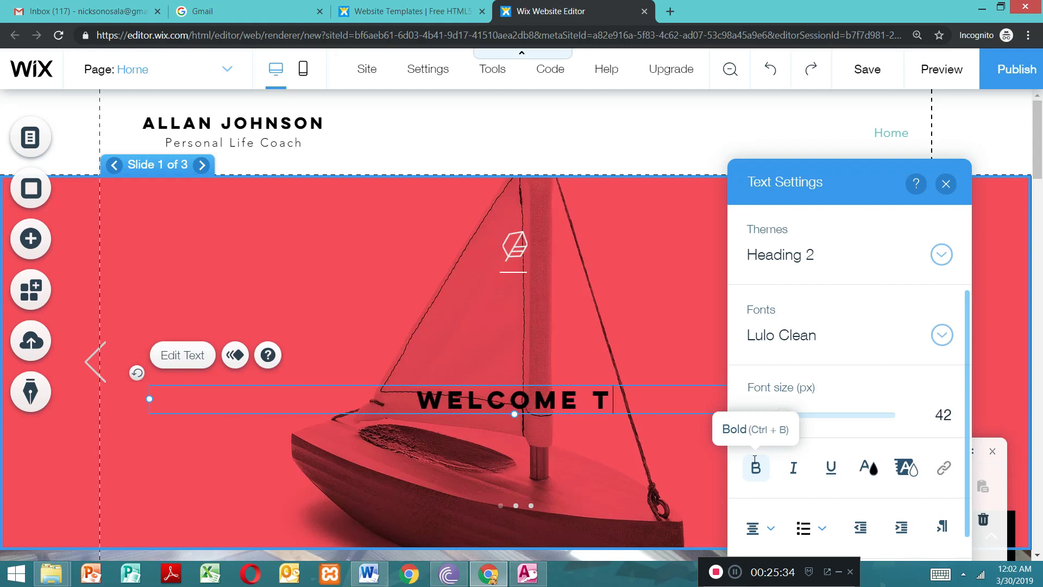
text(O WESA)
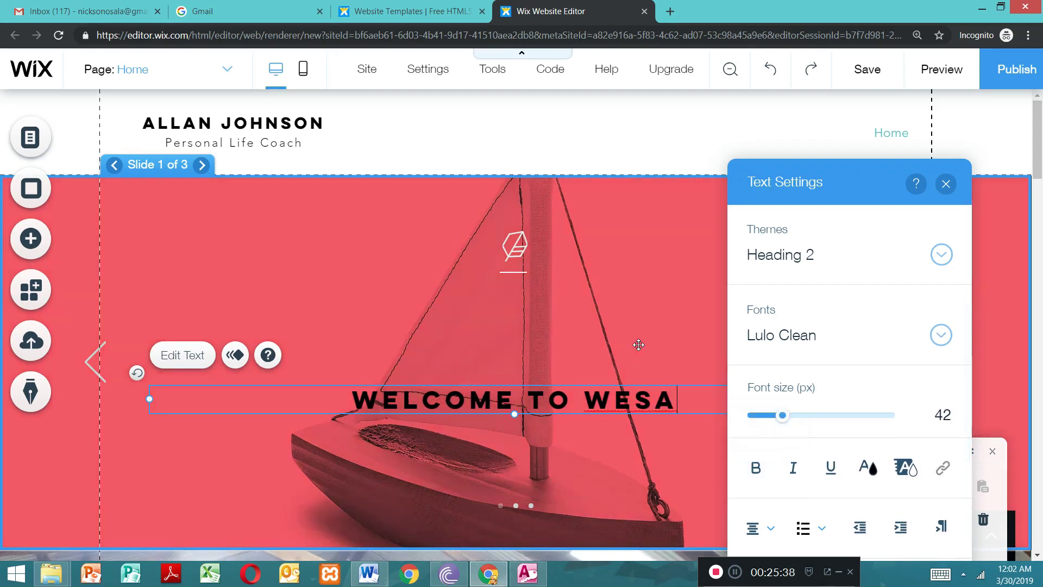
click(638, 345)
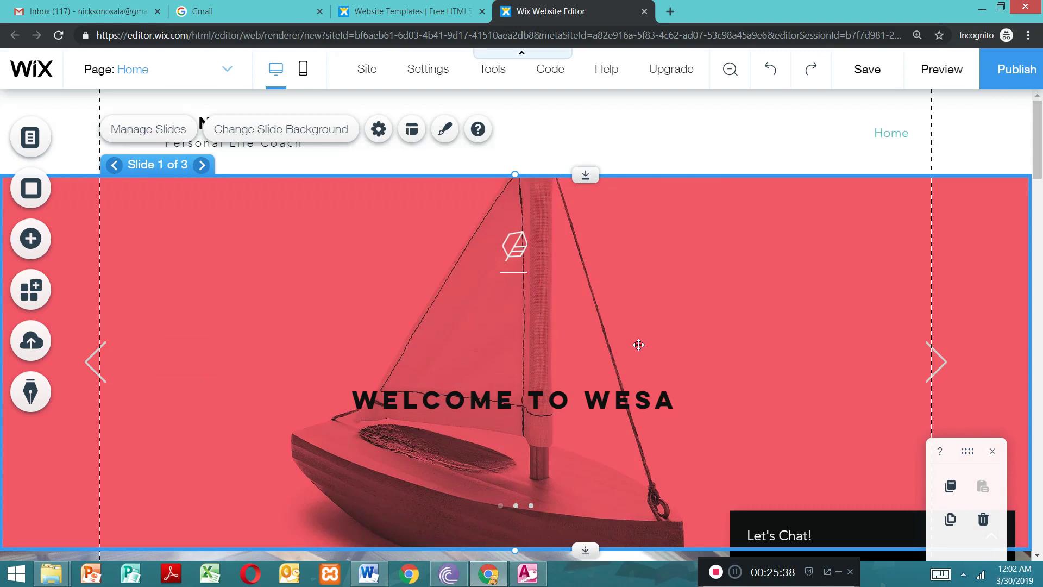
Step: Format the first slide's welcome text in white (#FFFFFF) with a font size of 51 px
double_click(486, 405)
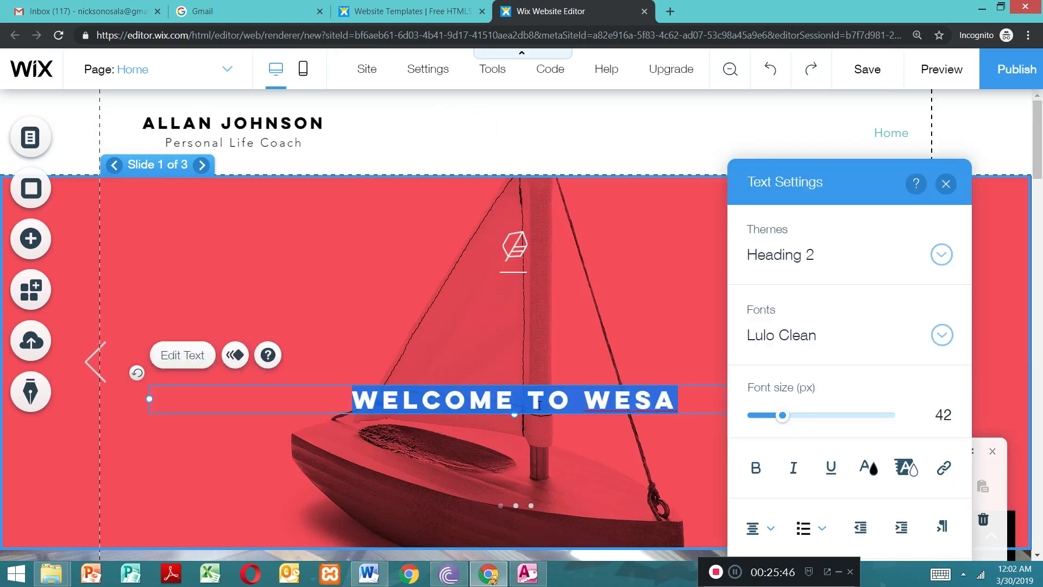
click(867, 469)
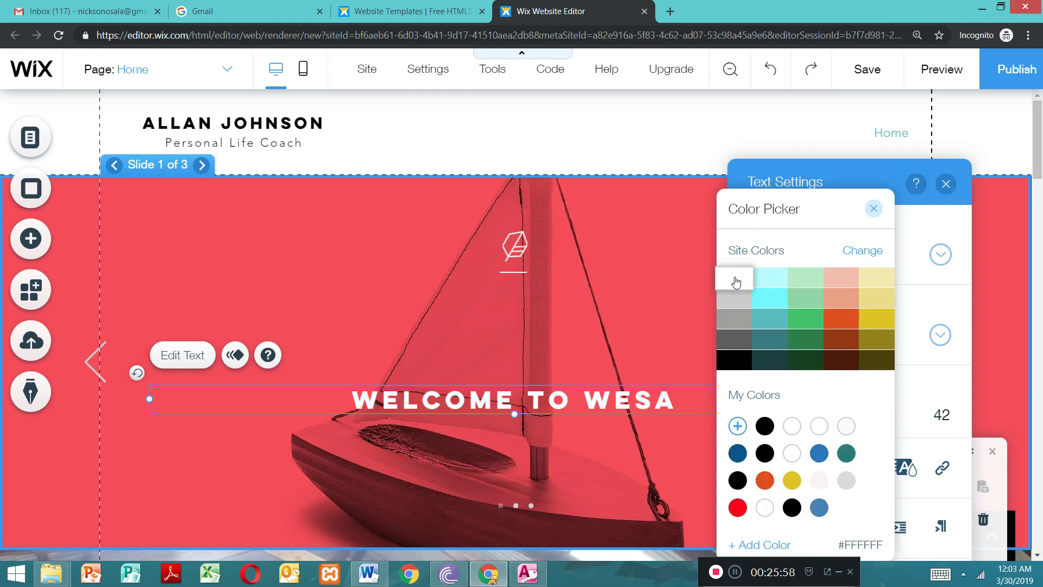
click(874, 210)
drag(784, 419, 789, 422)
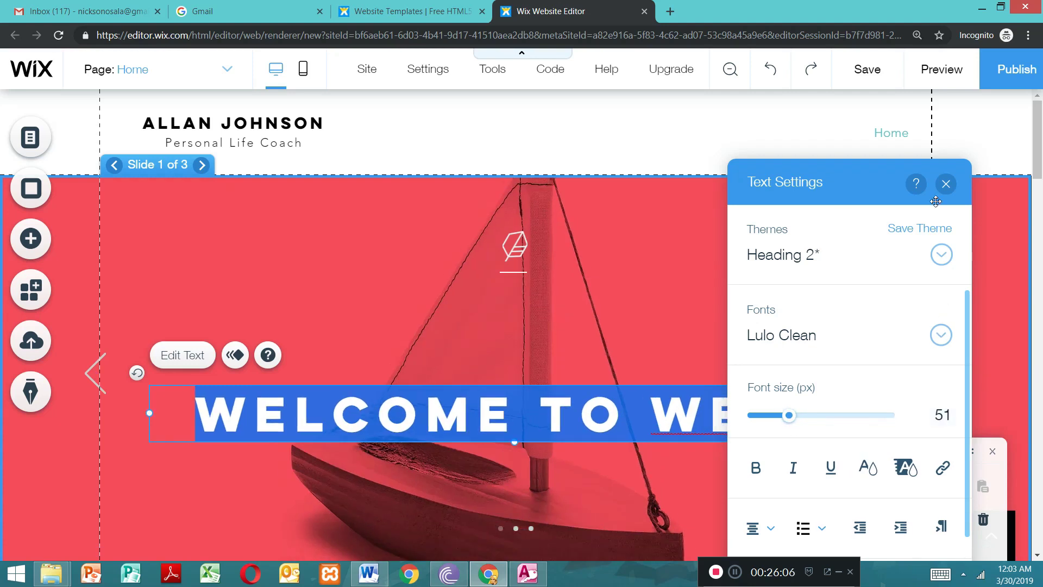
click(946, 184)
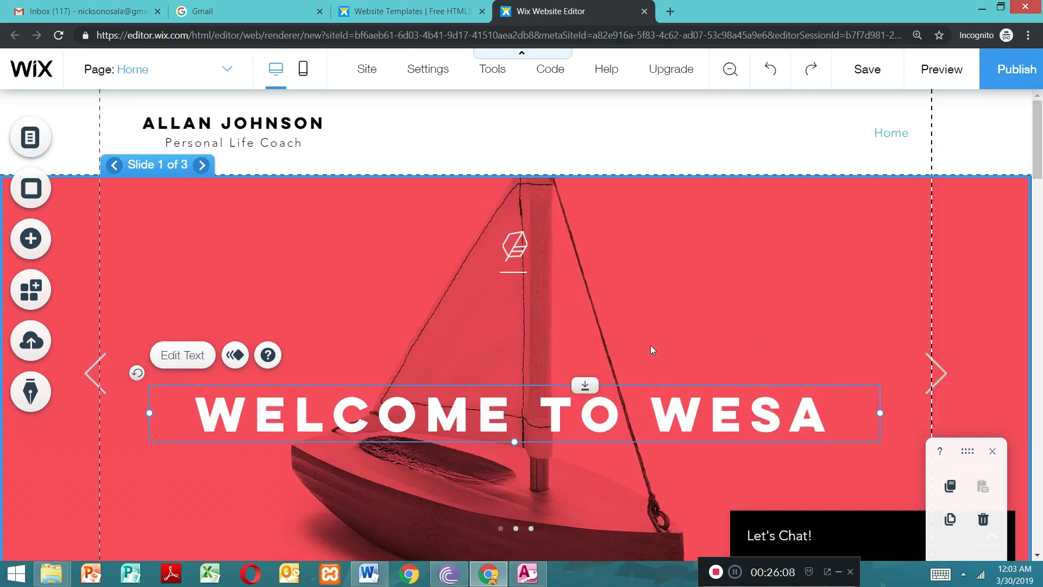
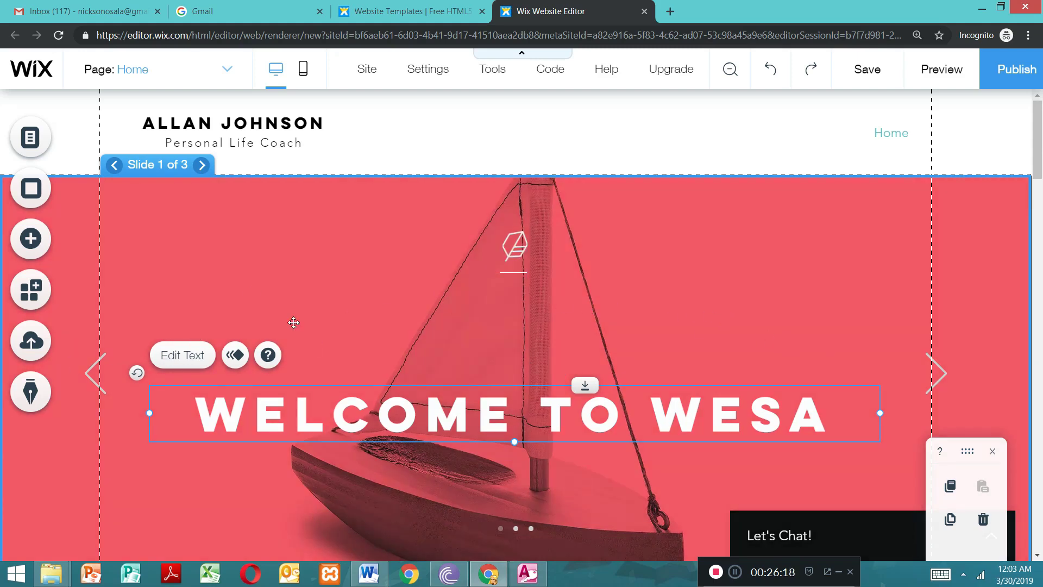
Step: Set the first slide's background to the uploaded photo IMG_20180810_092243.jpg and dismiss the save reminder
click(340, 258)
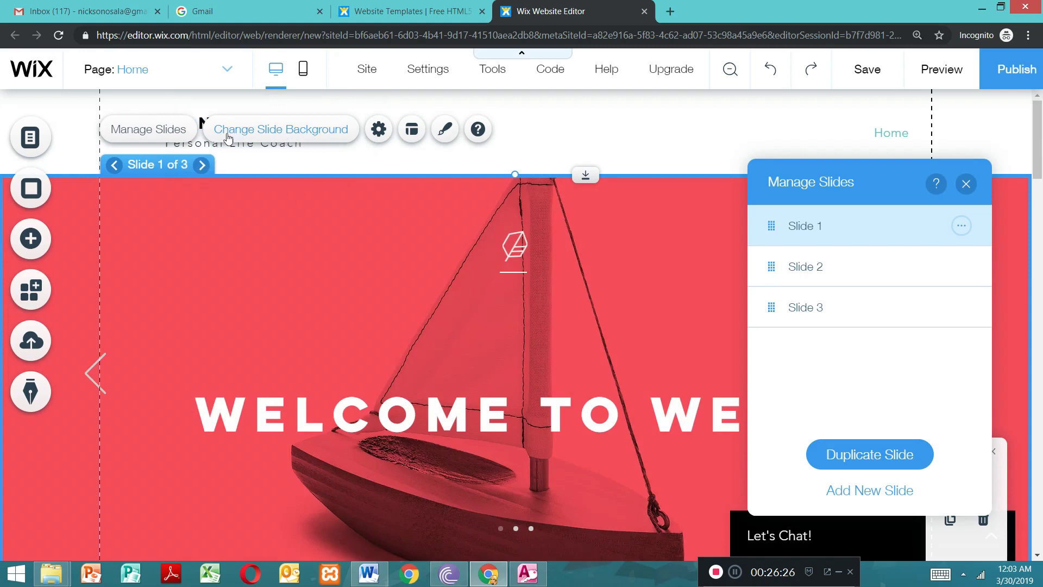
click(966, 183)
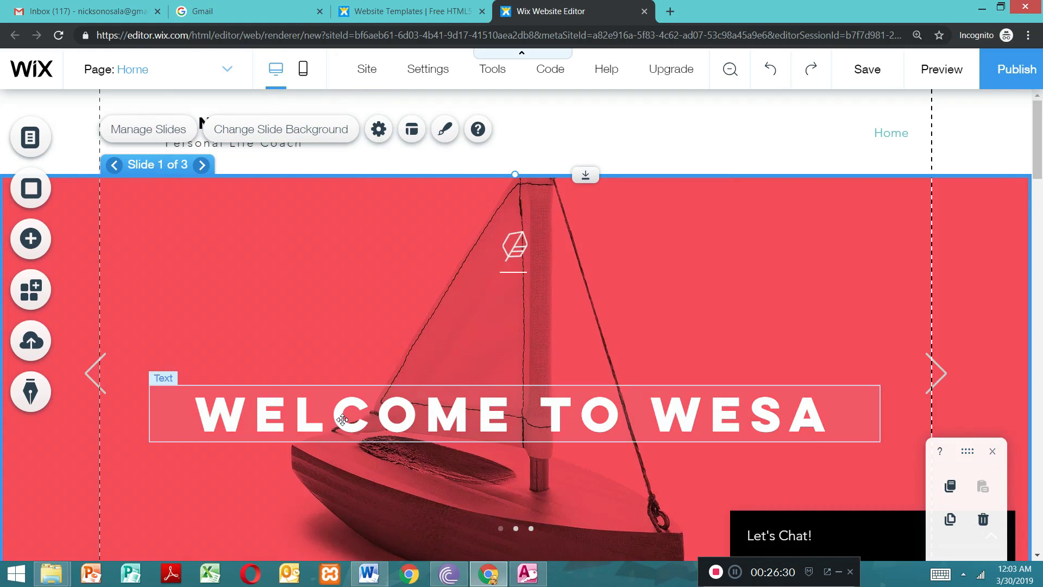
double_click(243, 287)
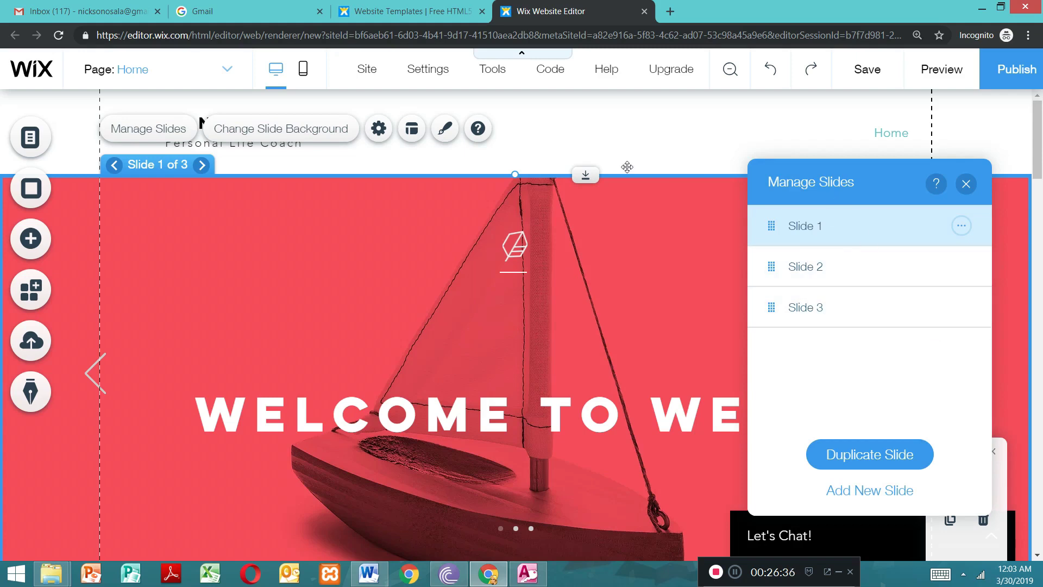
click(290, 133)
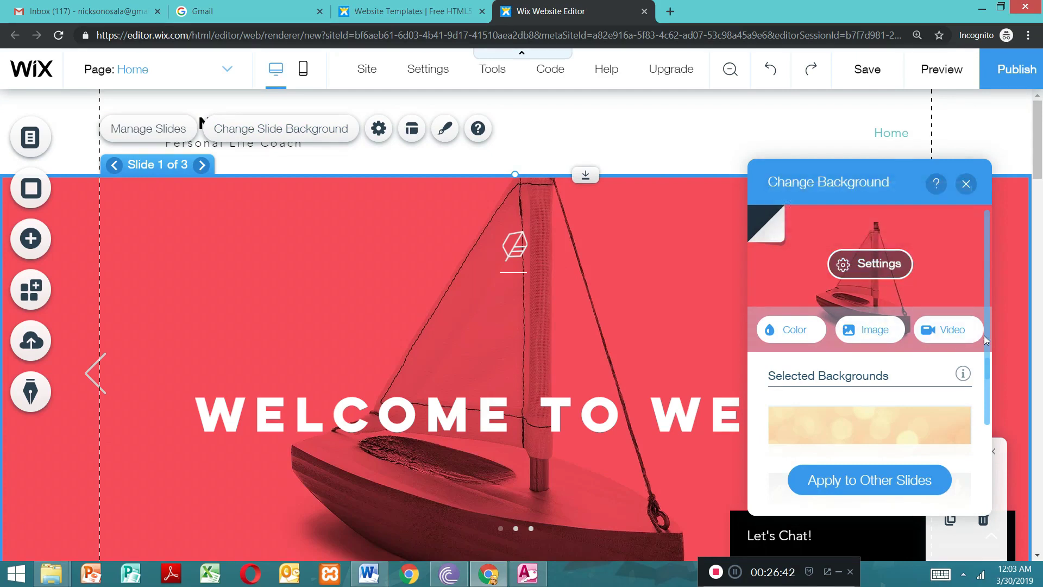
scroll(986, 348, down, 2)
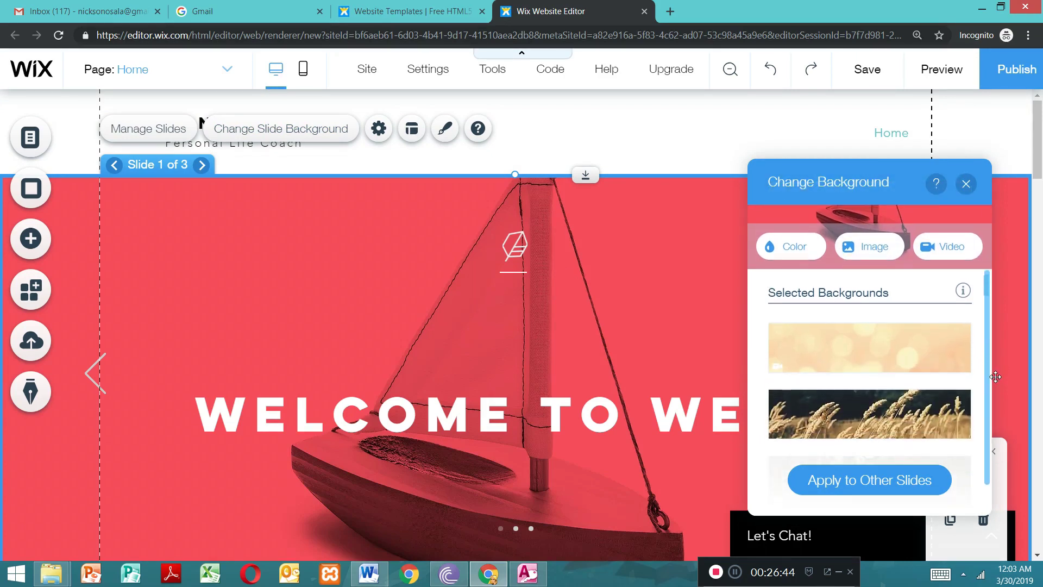
click(869, 247)
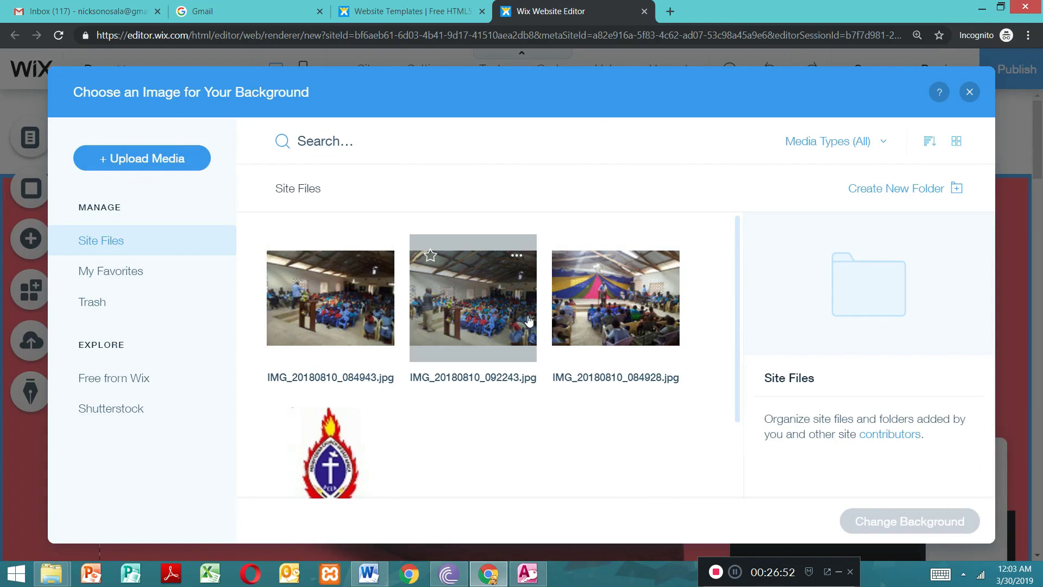
click(503, 307)
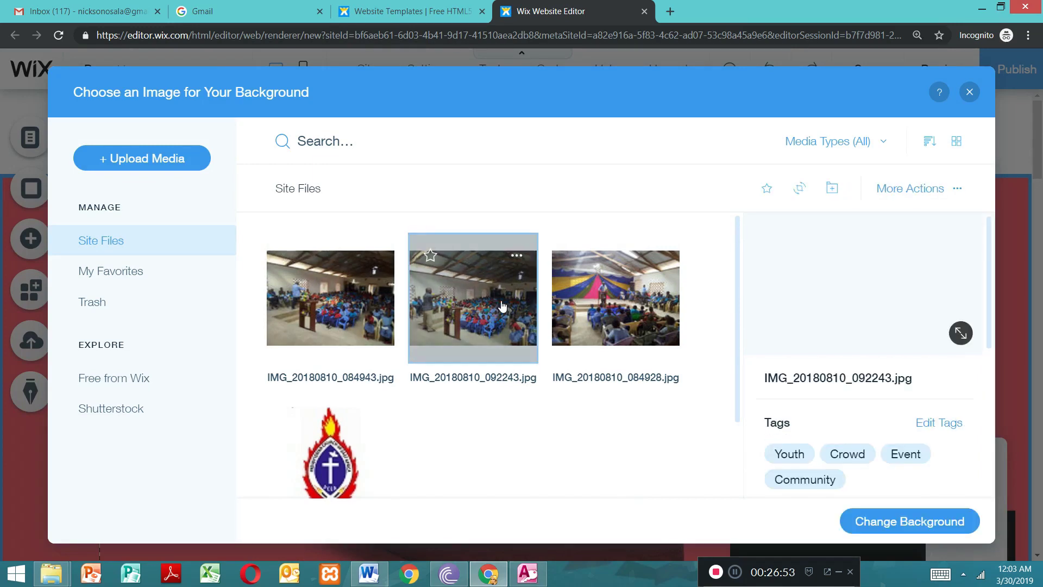
click(898, 522)
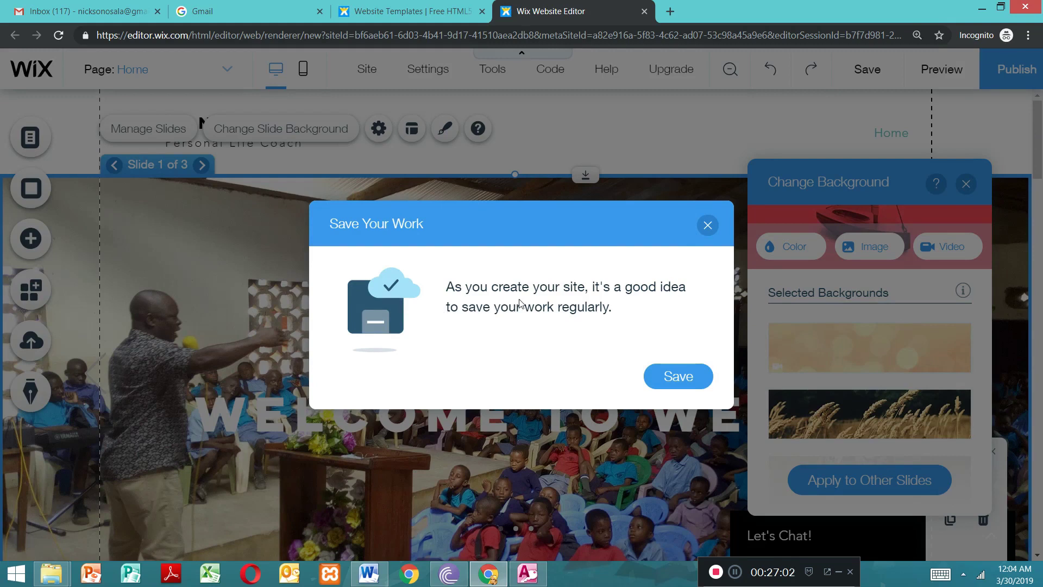
click(707, 225)
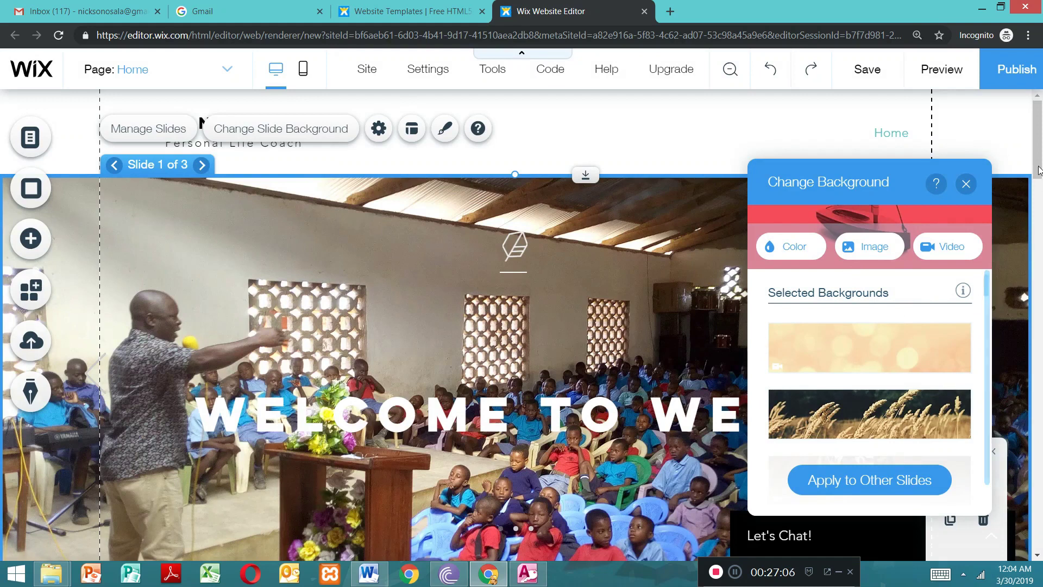
drag(1038, 163, 1042, 188)
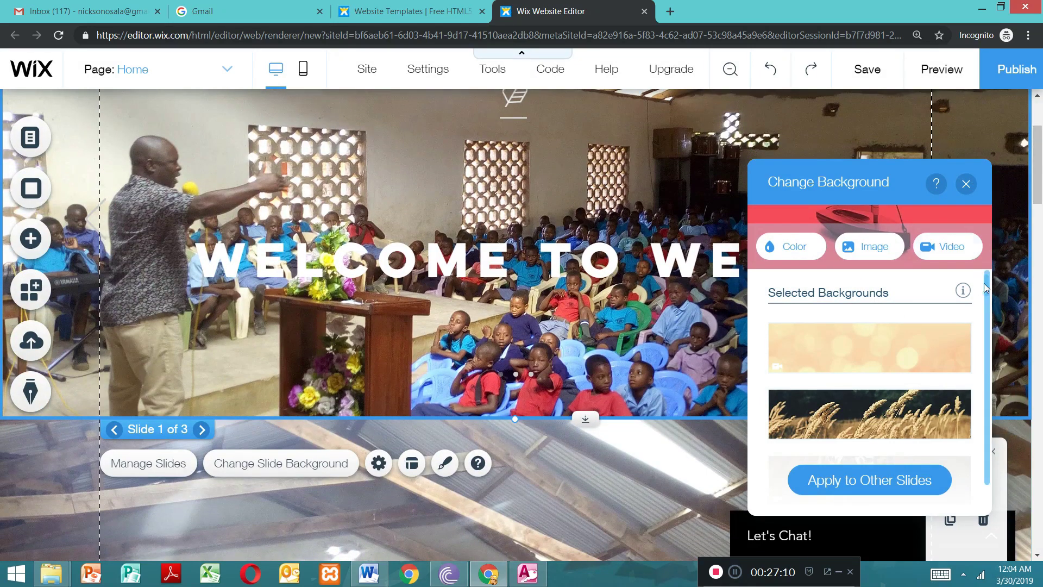
click(966, 184)
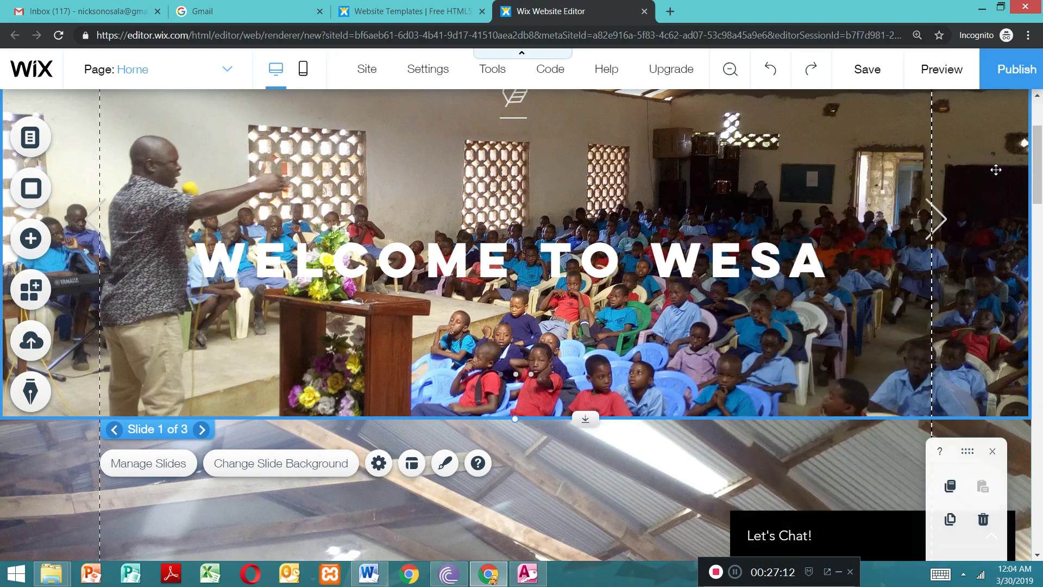
Step: Switch the slideshow to Slide 2 through its slide management list
drag(1038, 155, 1039, 125)
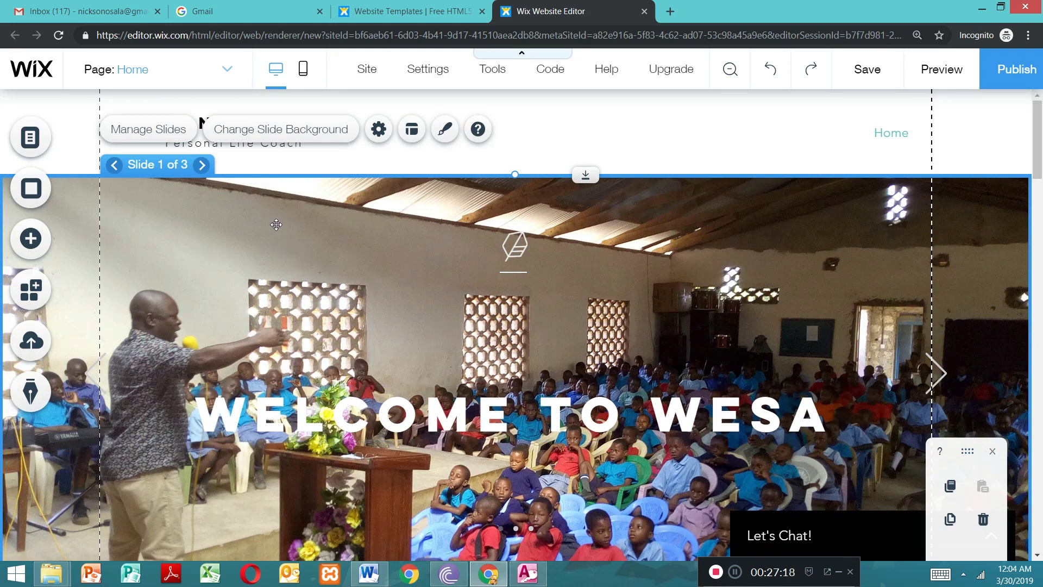
click(157, 129)
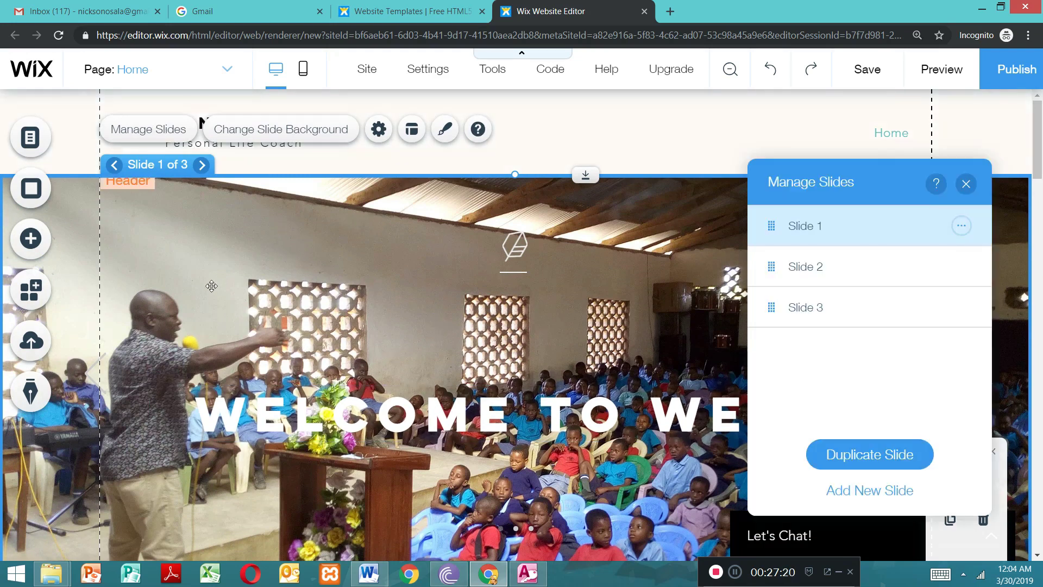
click(207, 276)
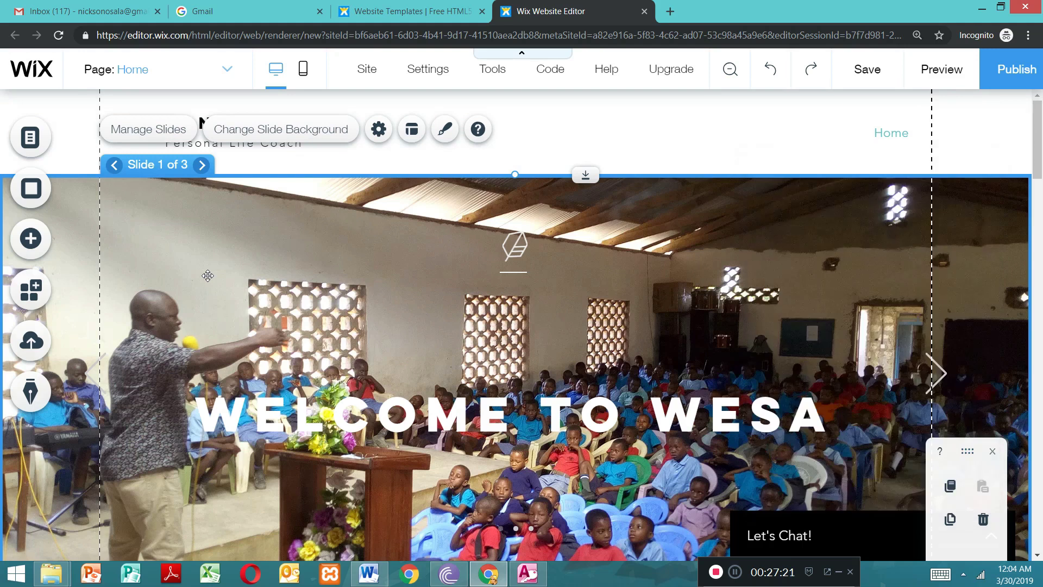
double_click(290, 286)
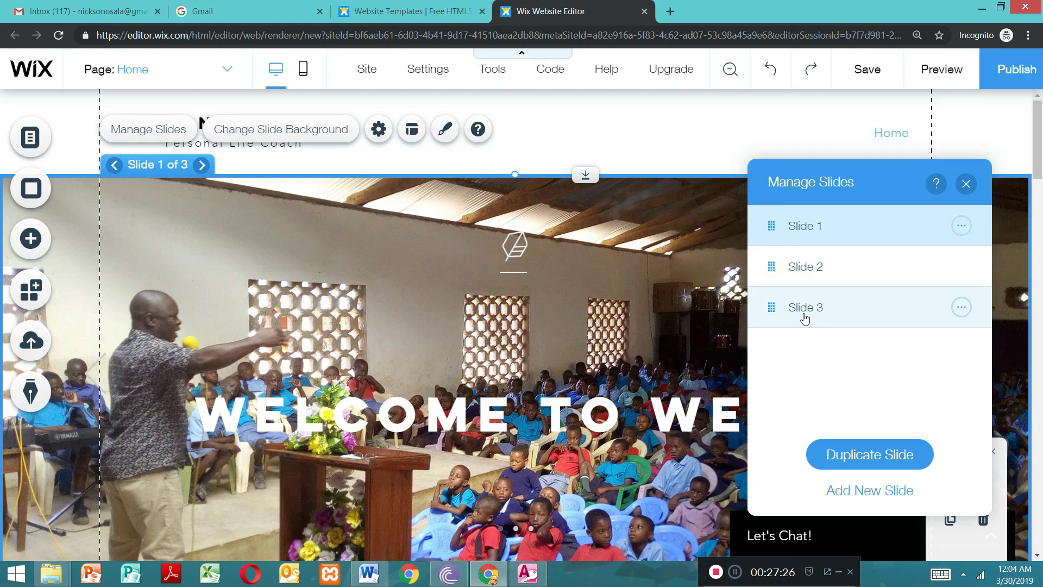
click(850, 271)
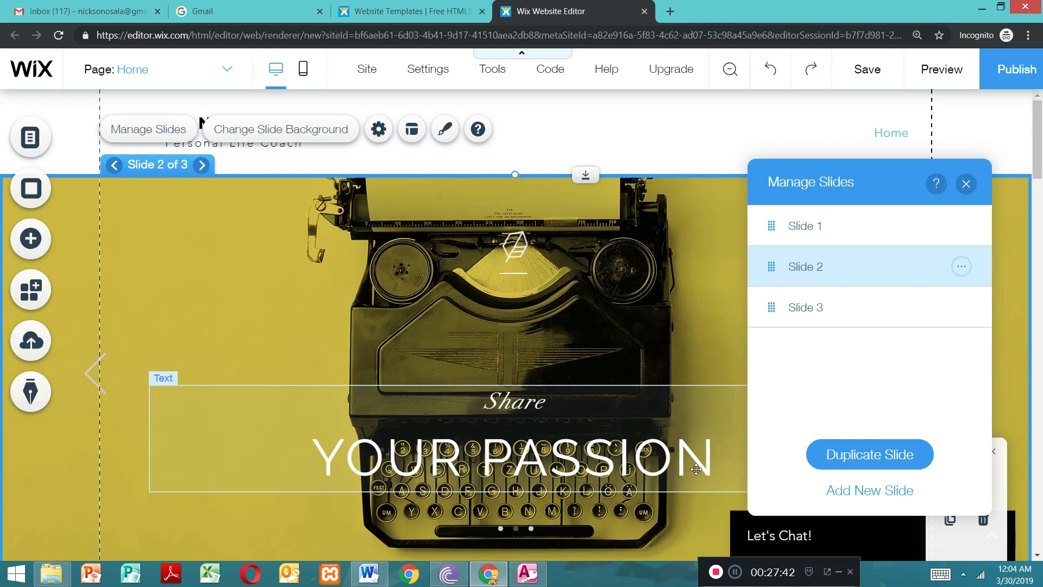
Step: Replace the "Share YOUR PASSION" text on the second slide with "HOME OF INNOVATORS", using the suggested spelling for the last word
click(671, 456)
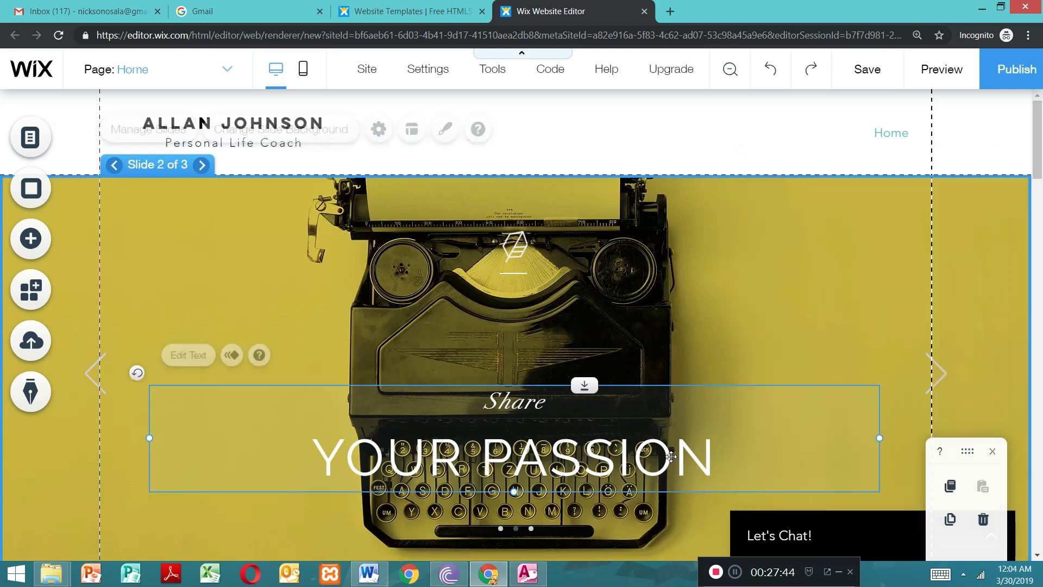
double_click(723, 448)
key(Delete)
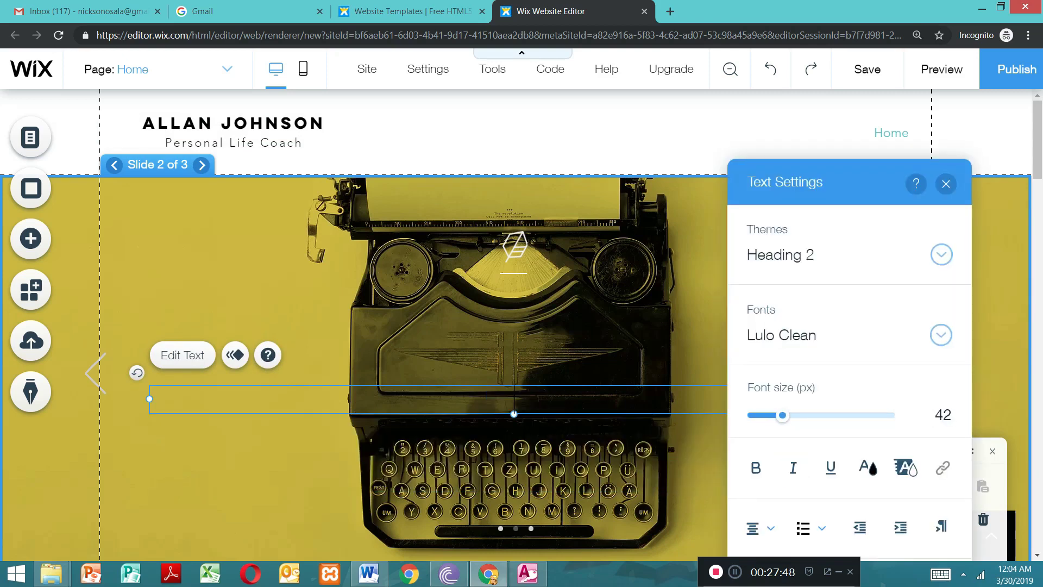
text(WELC)
key(BackSpace)
key(BackSpace)
key(BackSpace)
key(BackSpace)
text(HOME OF INO)
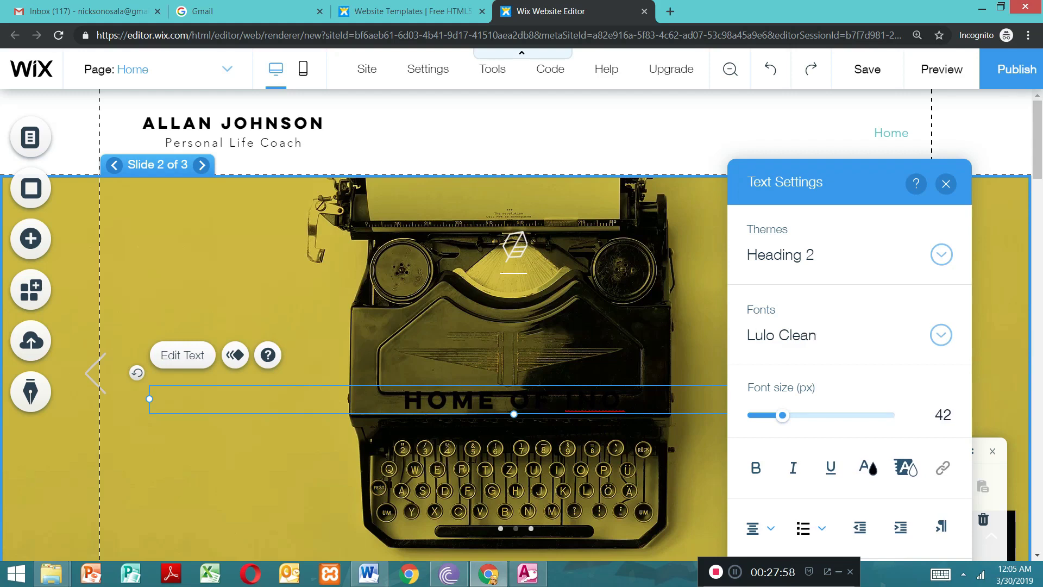
key(BackSpace)
text(NOVATORS)
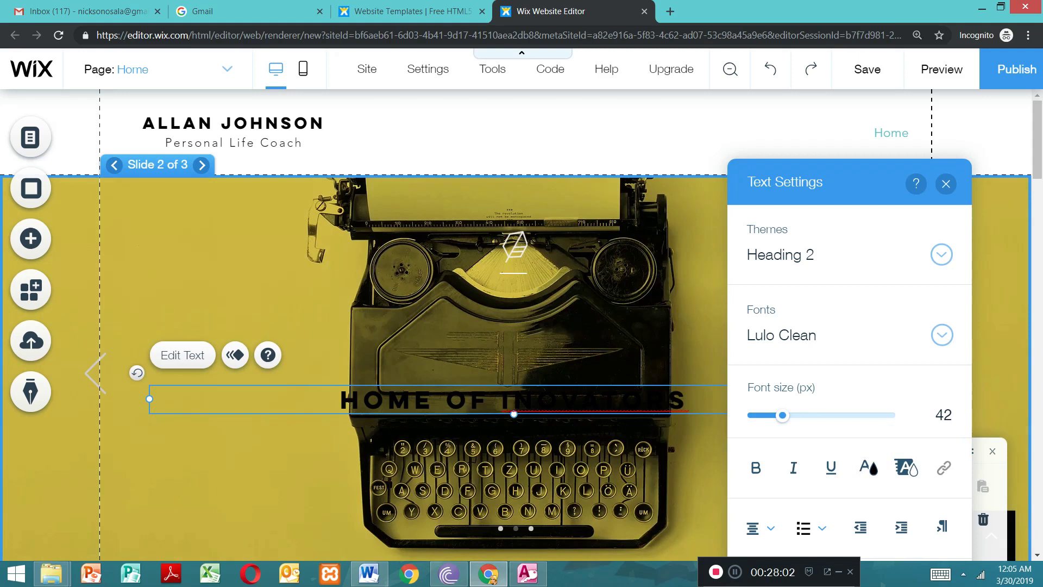
right_click(603, 400)
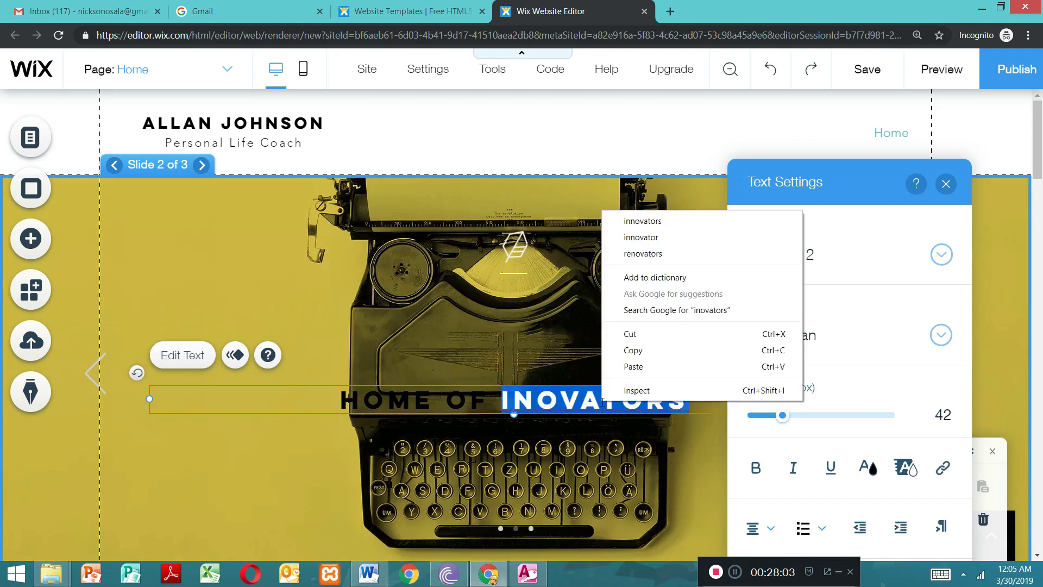
click(643, 221)
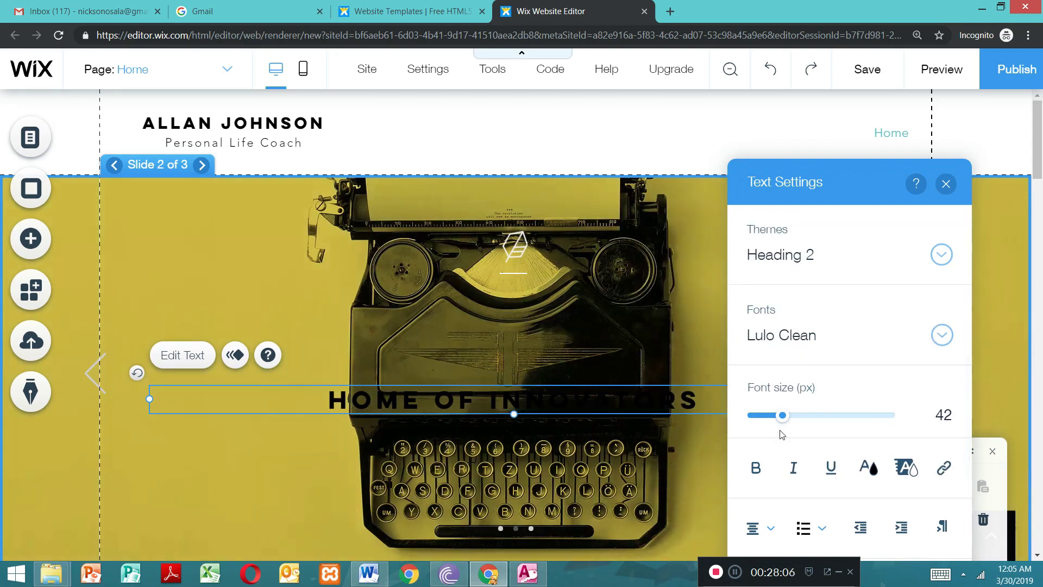
Step: Try to apply white (#FFFFFF) to the second slide's heading text
click(866, 472)
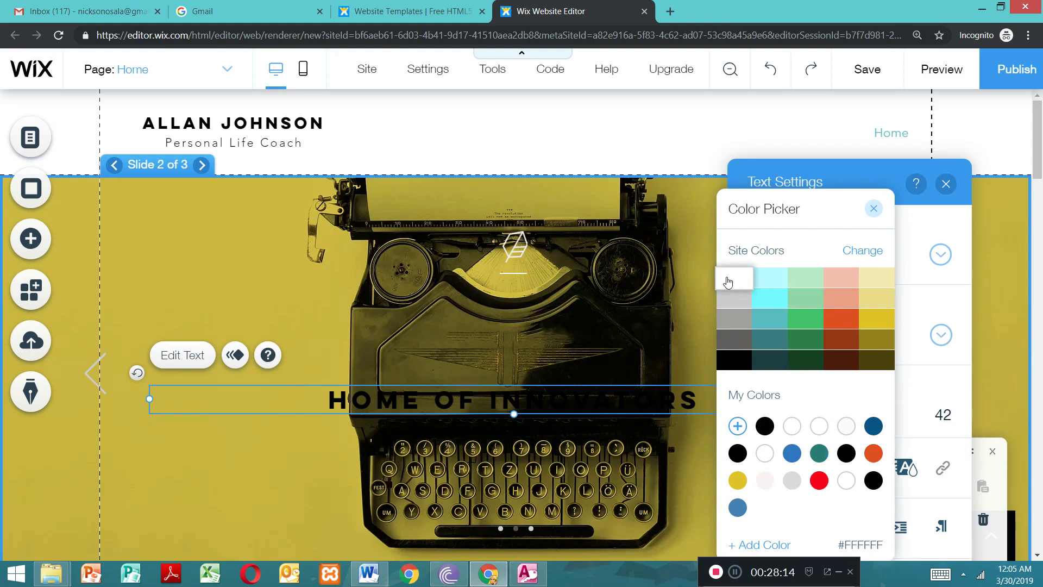
click(728, 282)
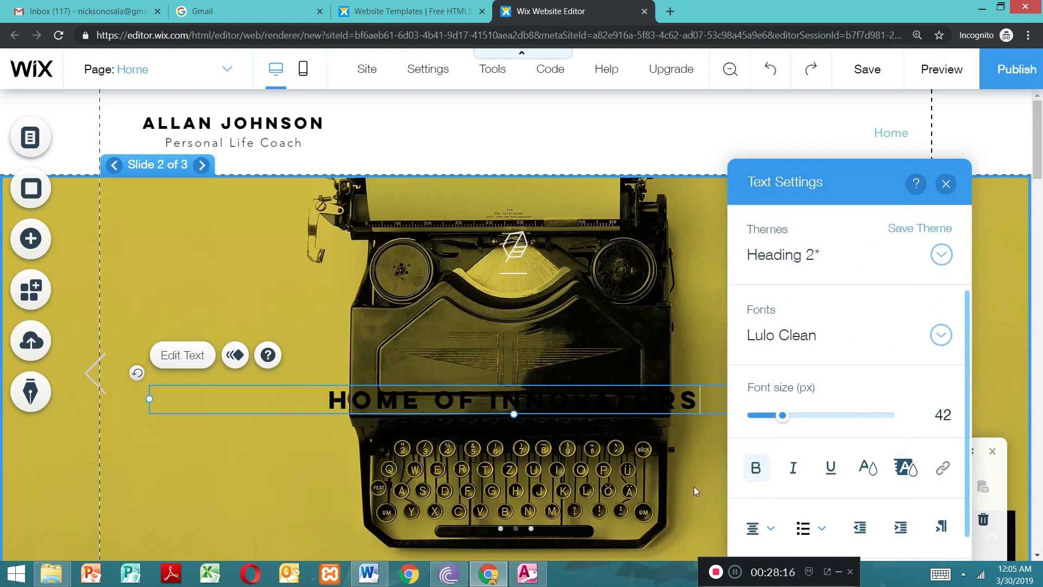
click(694, 486)
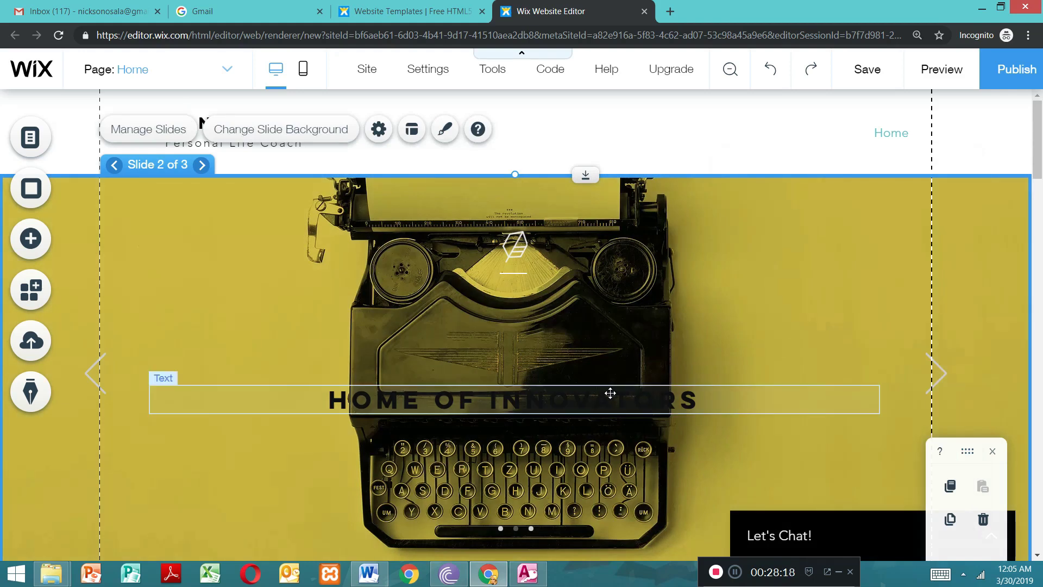
Step: Color the whole "HOME OF INNOVATORS" text on the second slide white (#FFFFFF) and enlarge its font size
double_click(610, 393)
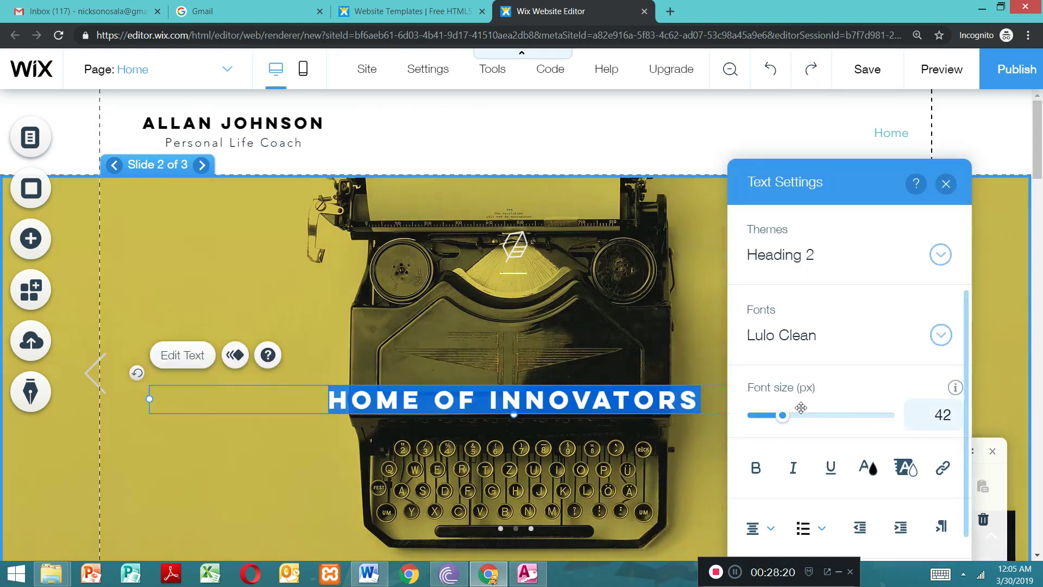
click(867, 467)
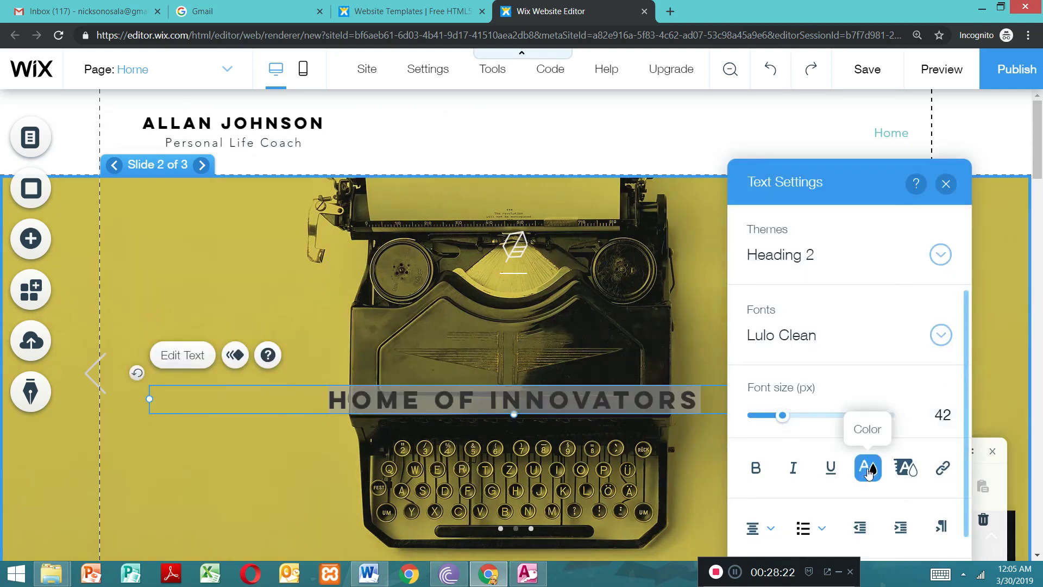
click(727, 281)
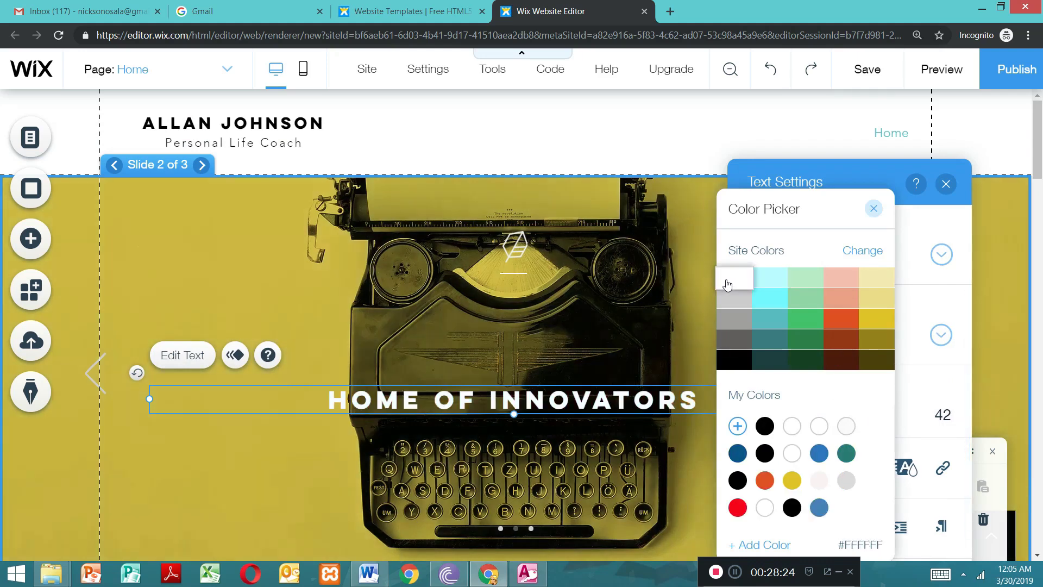
click(873, 210)
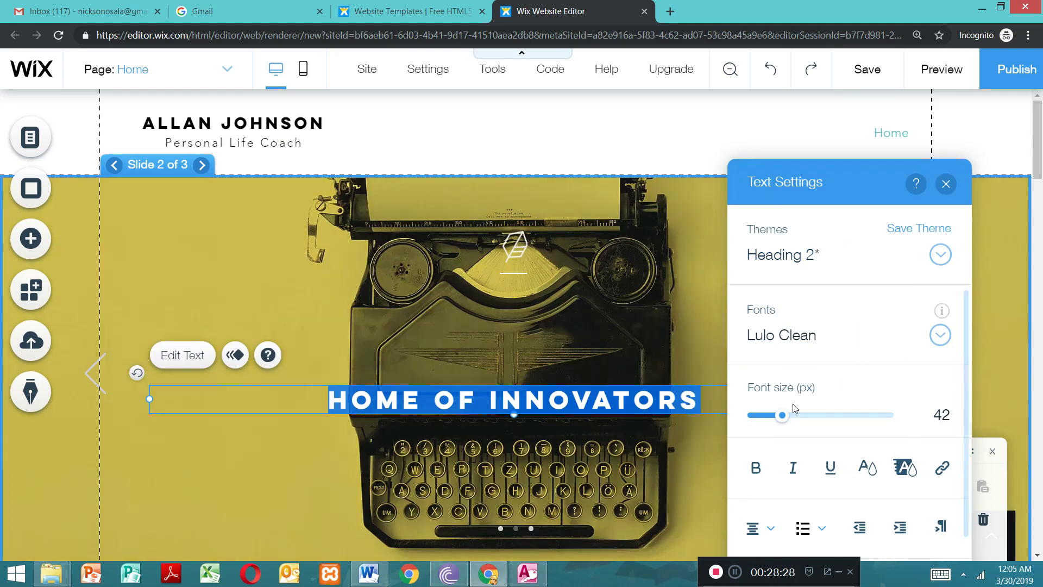
mouse_move(782, 415)
mouse_down()
mouse_move(795, 423)
mouse_move(784, 424)
mouse_up()
click(945, 184)
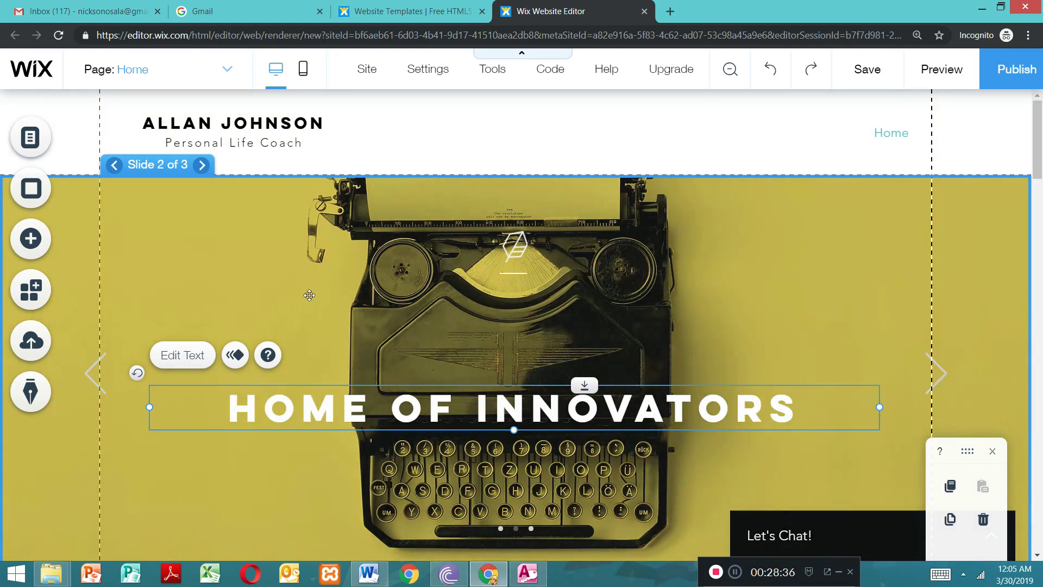
Step: Replace the second slide's background with the site photo IMG_20180810_084943.jpg
click(194, 250)
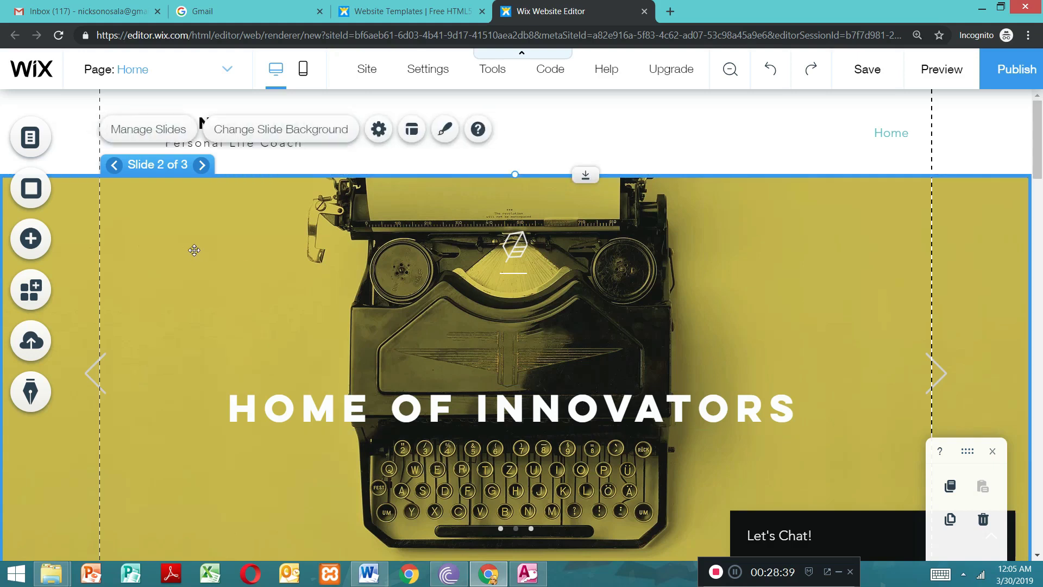
click(278, 130)
click(278, 131)
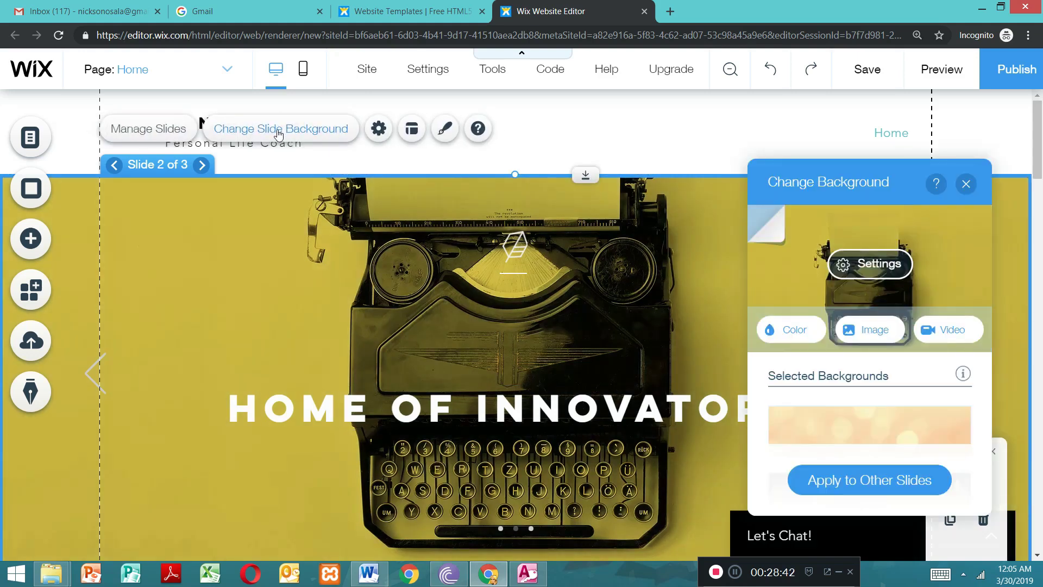
click(877, 489)
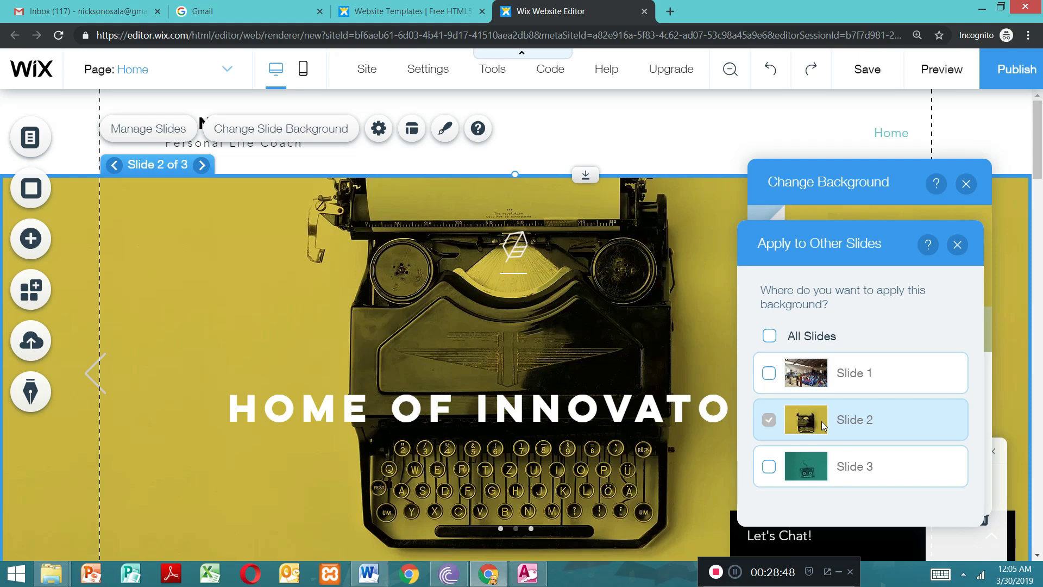
click(957, 246)
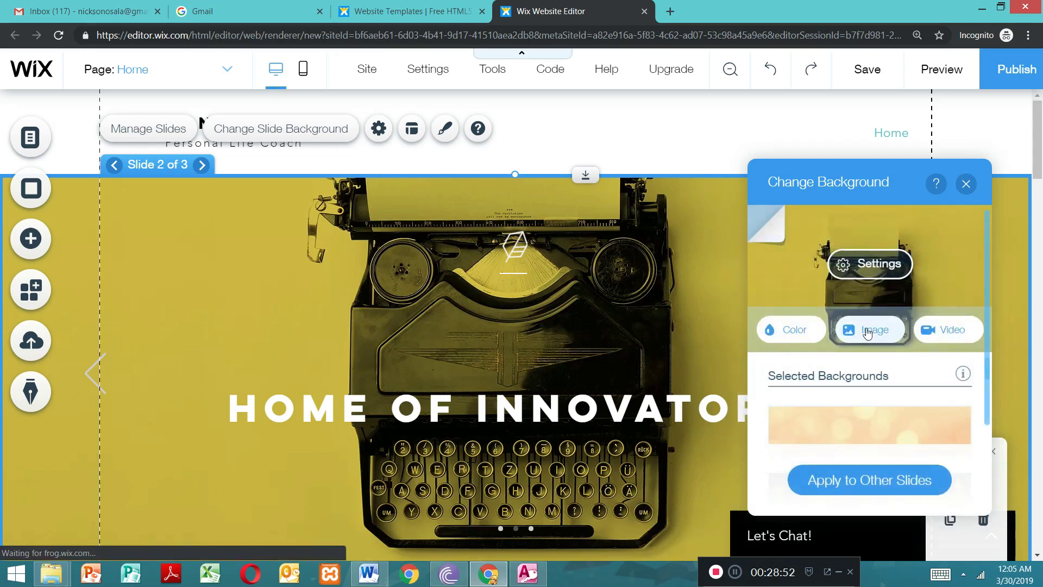
click(868, 333)
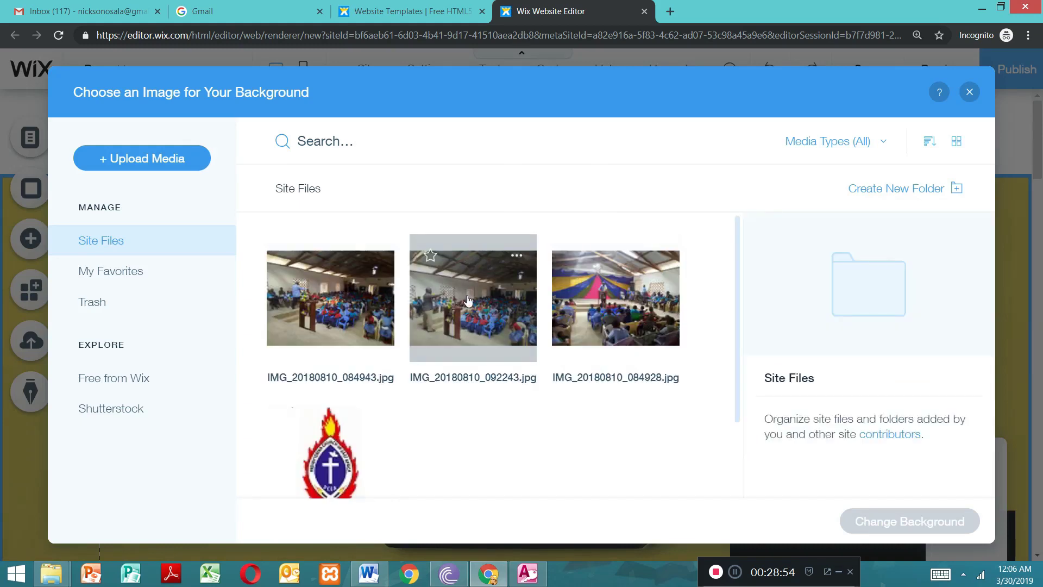
click(333, 312)
click(908, 521)
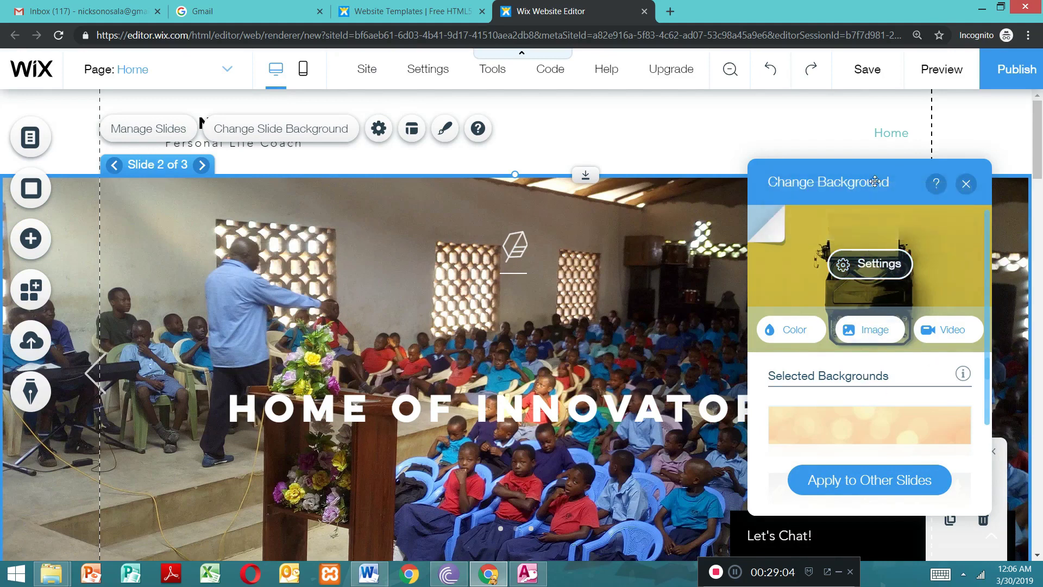
click(966, 184)
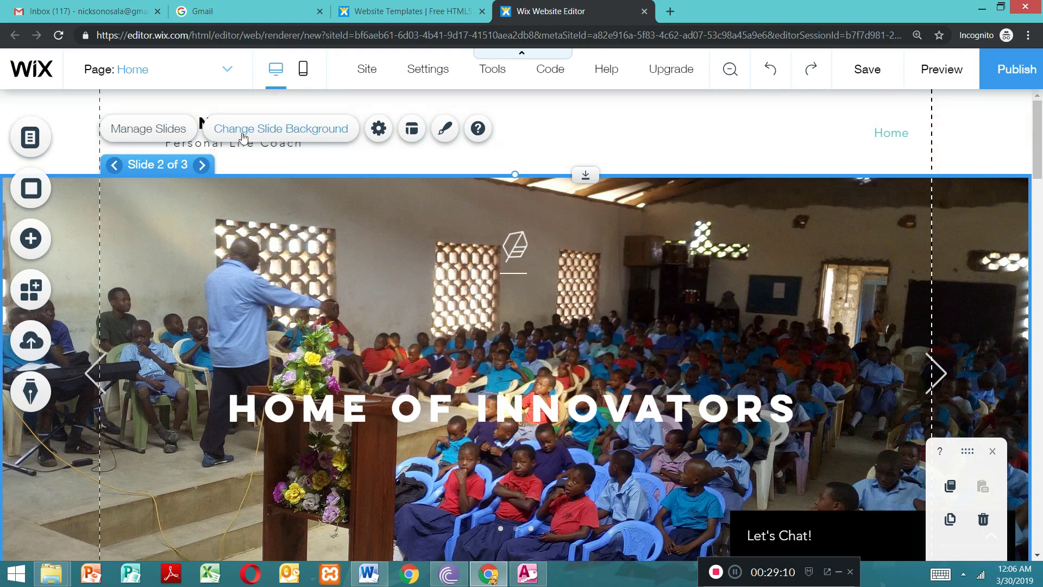
click(142, 133)
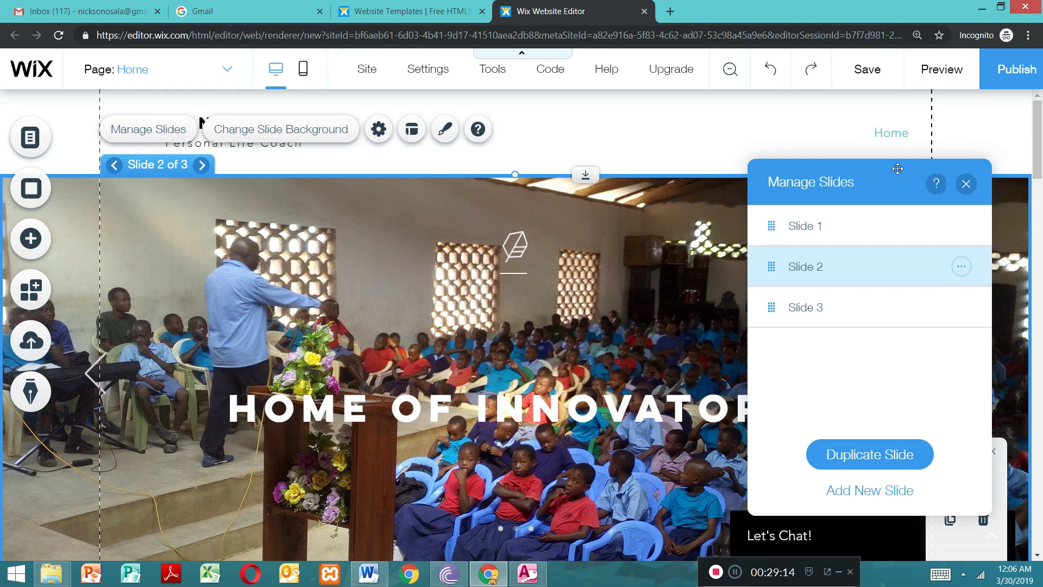
click(966, 184)
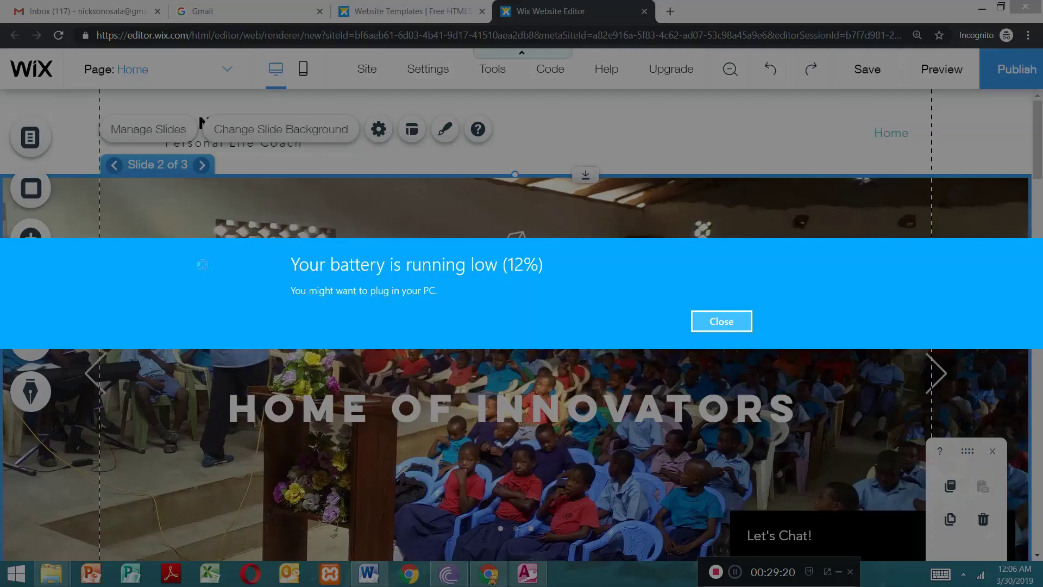
click(699, 315)
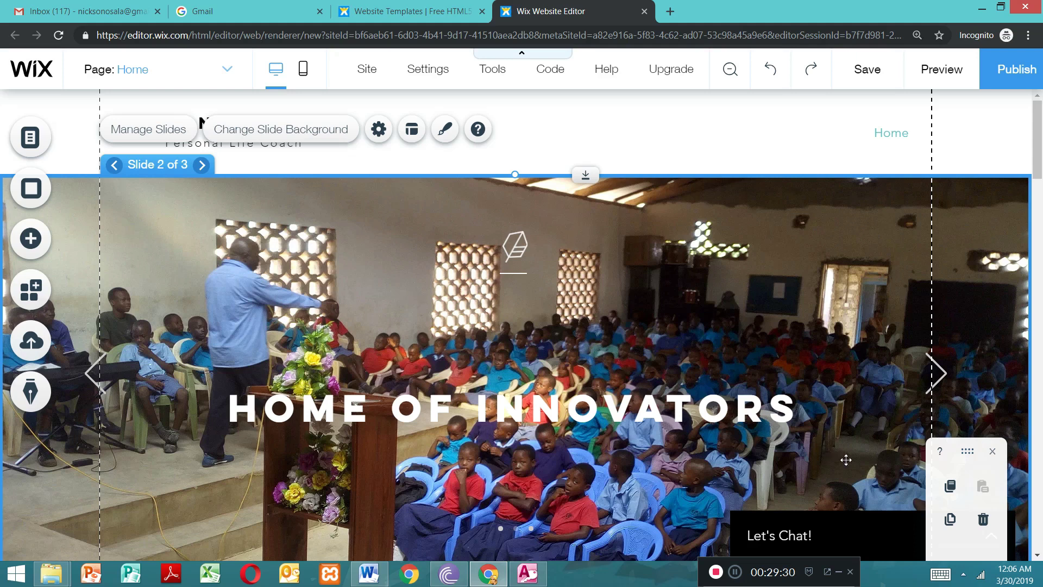
click(963, 573)
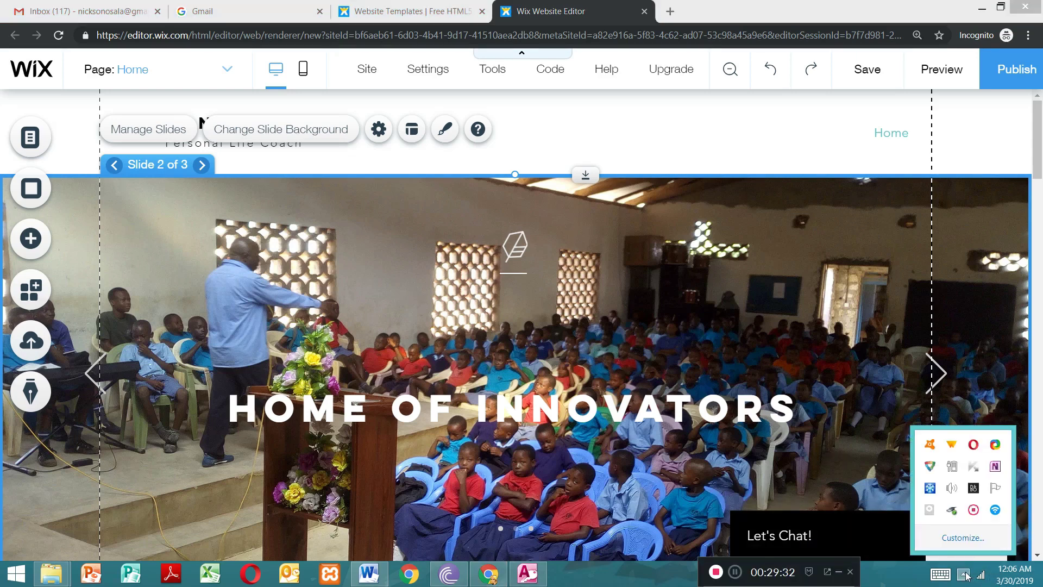
Step: Switch the slideshow to Slide 3 through its slide management list
click(661, 153)
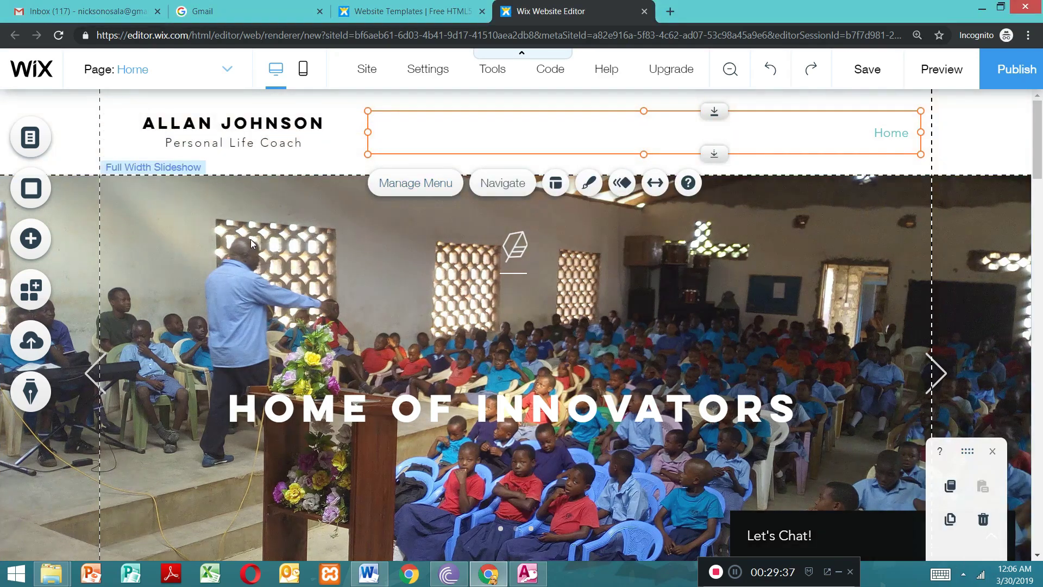
double_click(250, 240)
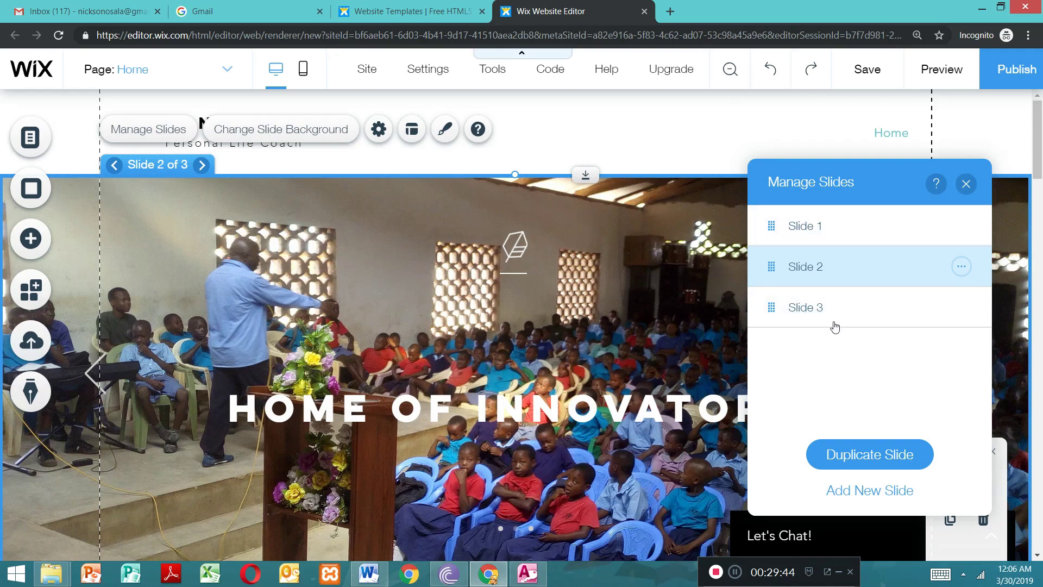
click(804, 308)
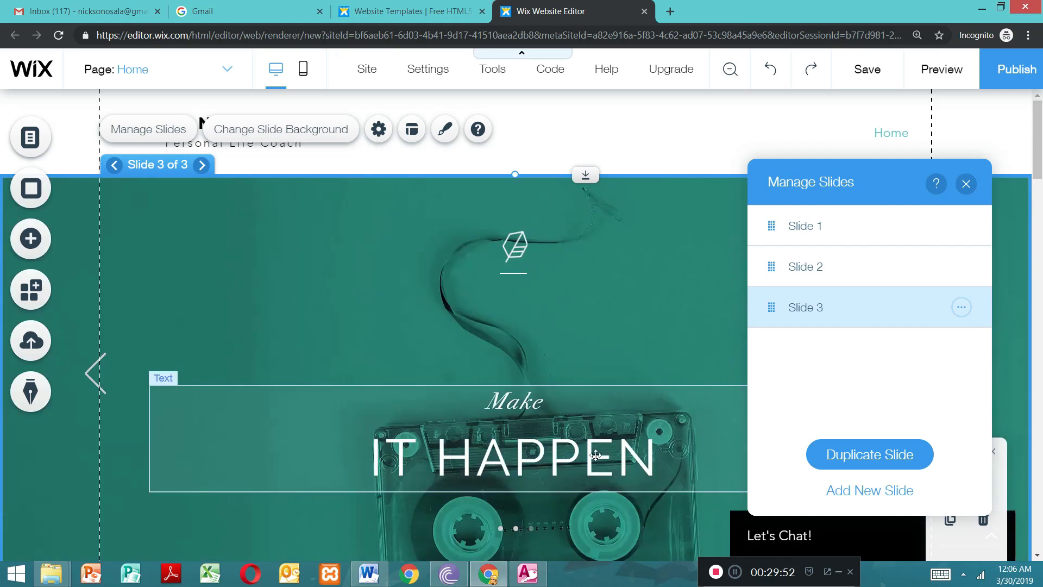
double_click(596, 456)
click(662, 471)
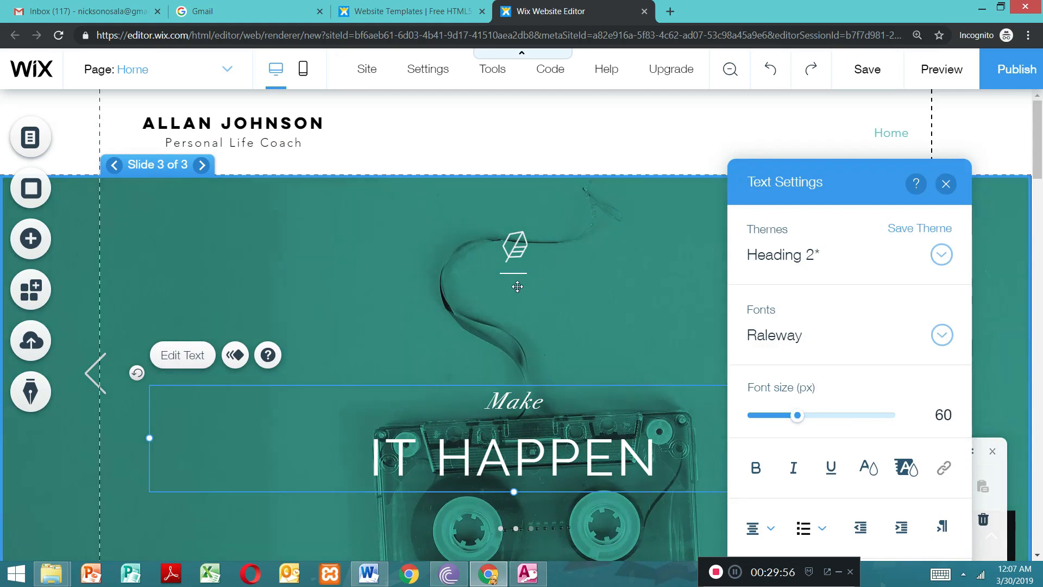
click(434, 400)
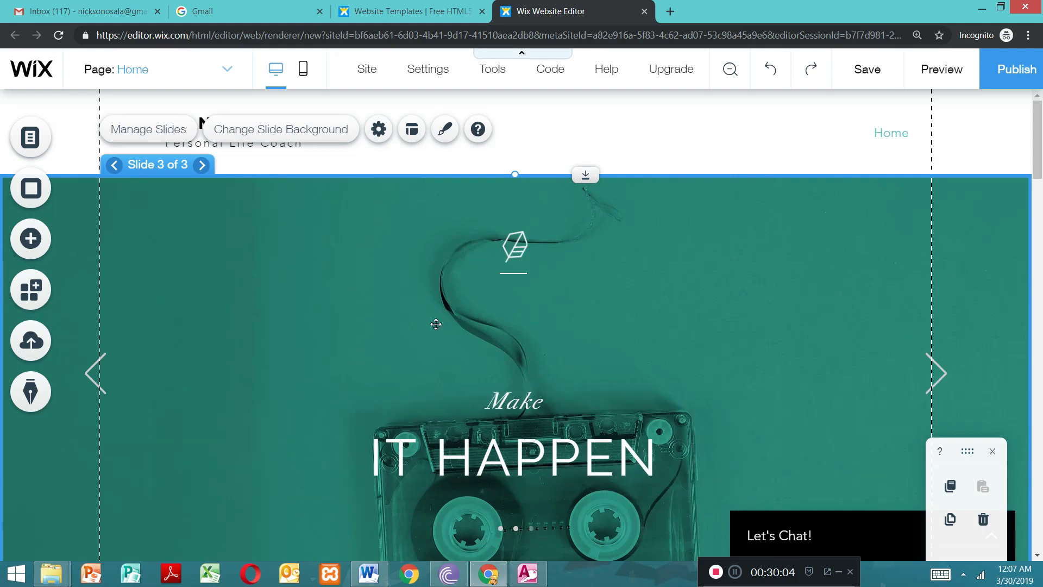
double_click(377, 390)
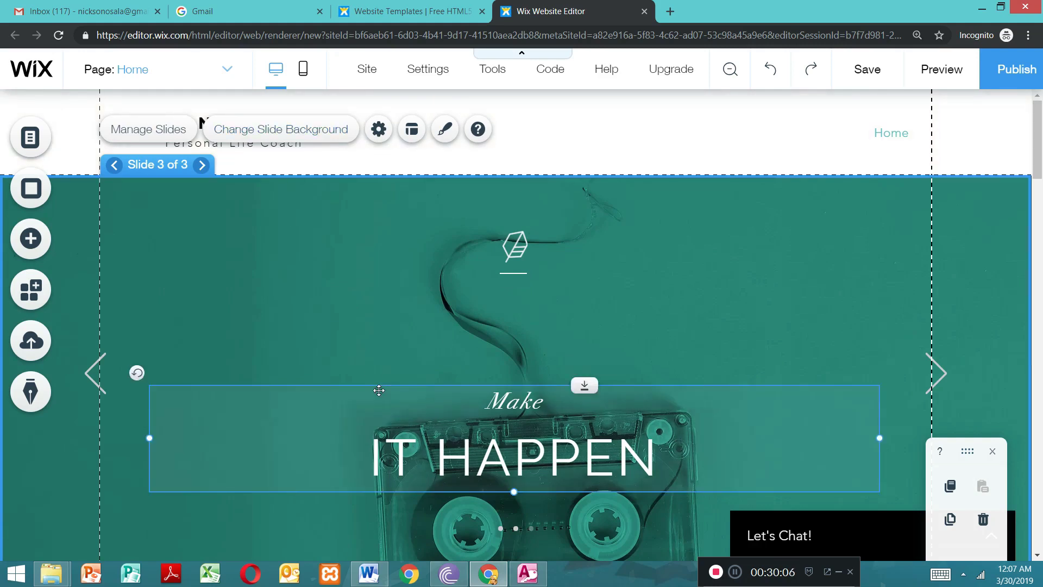
click(345, 312)
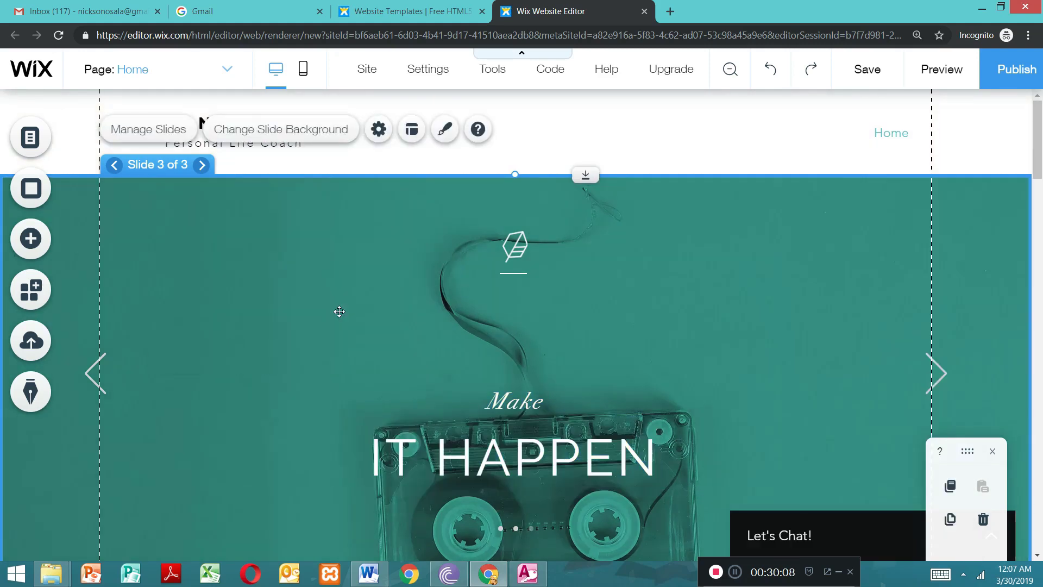
click(139, 128)
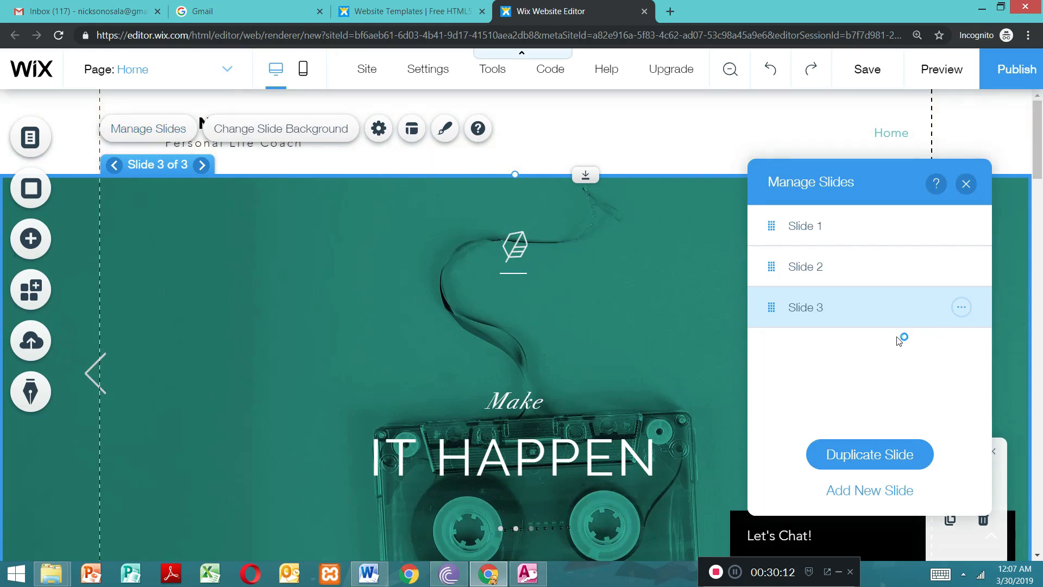
click(747, 302)
click(962, 309)
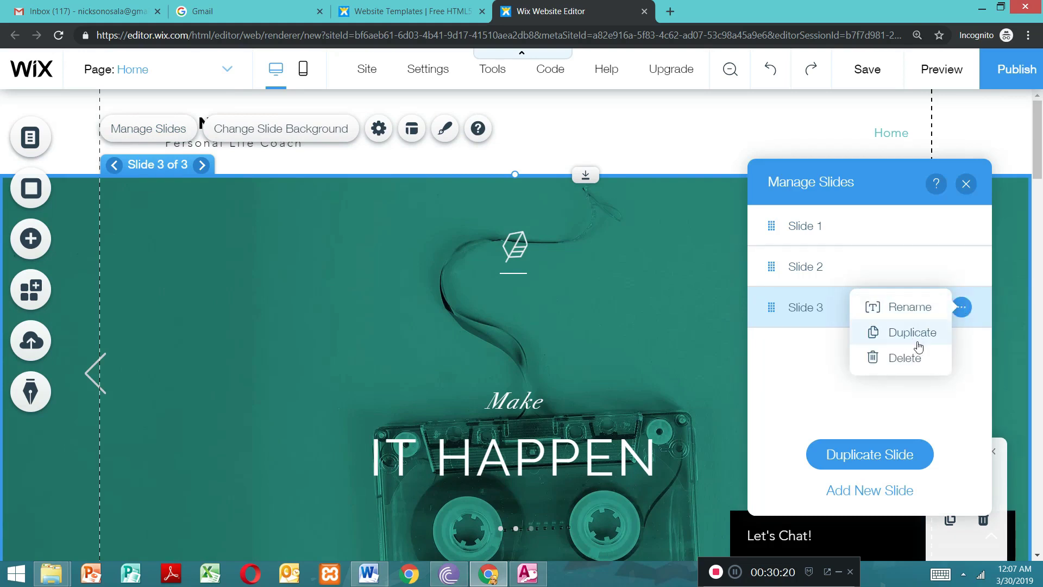
click(805, 316)
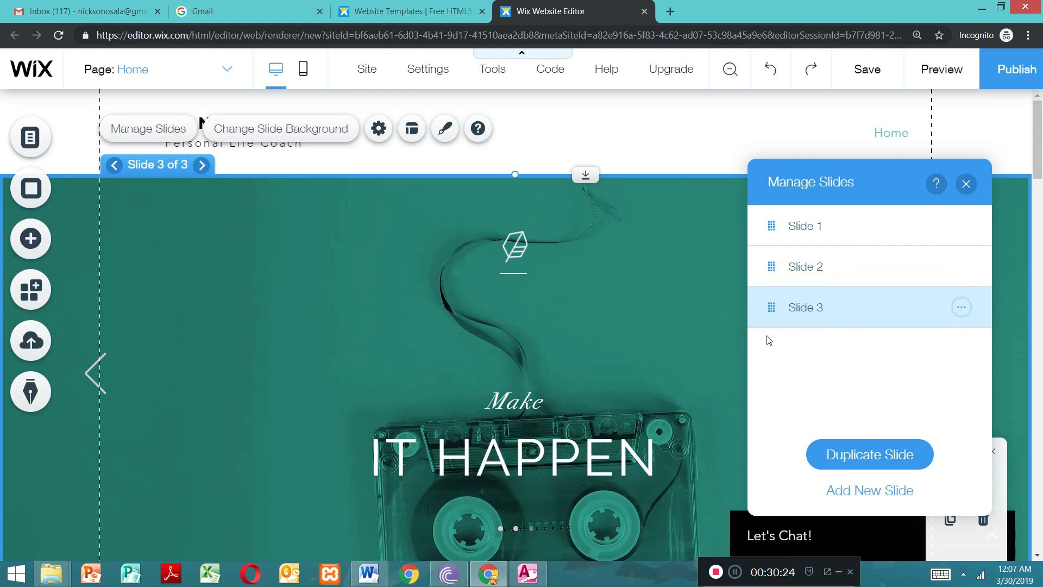
double_click(801, 307)
click(959, 319)
click(961, 308)
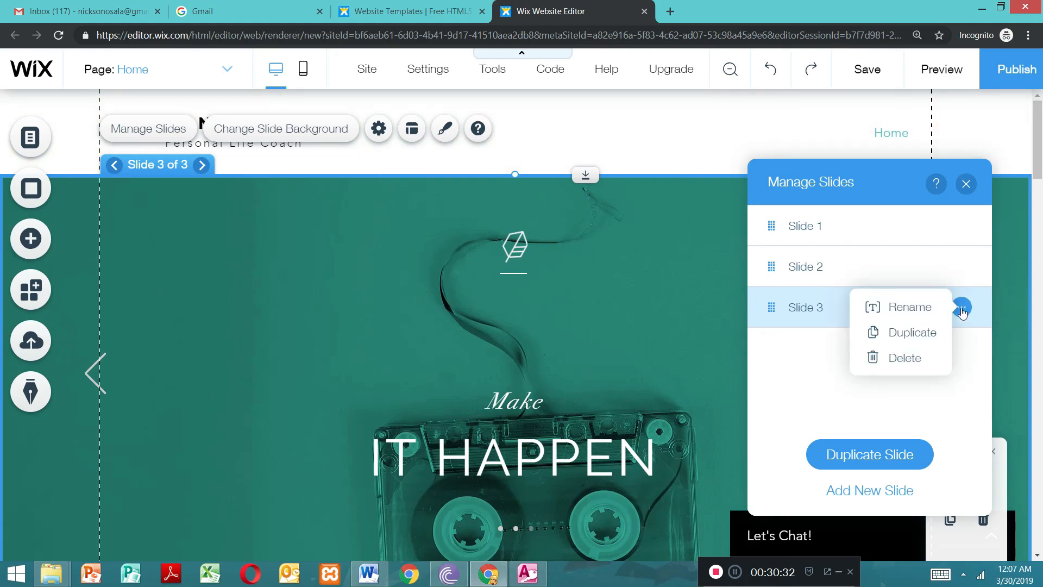
click(782, 314)
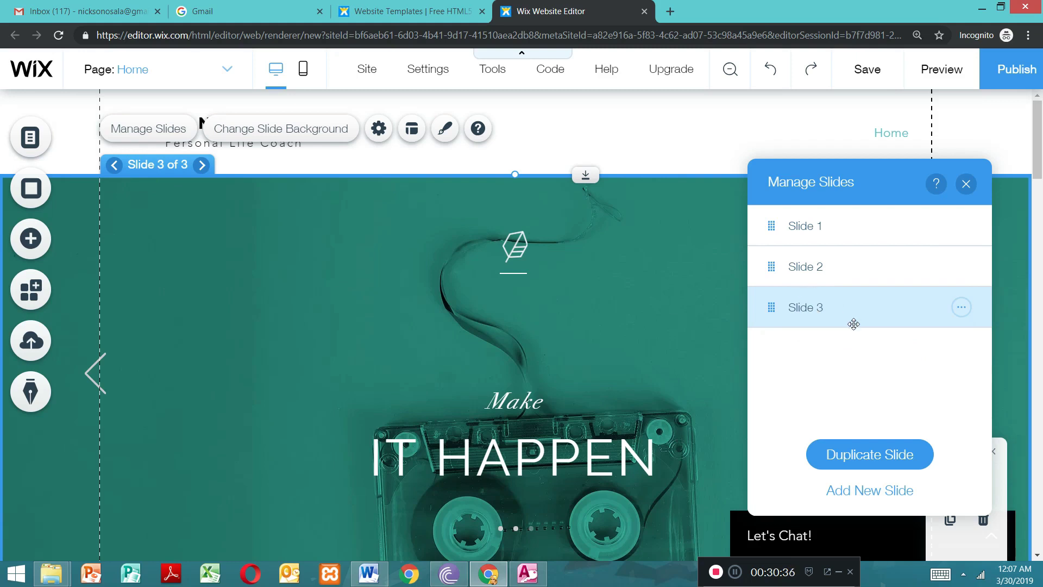
click(225, 257)
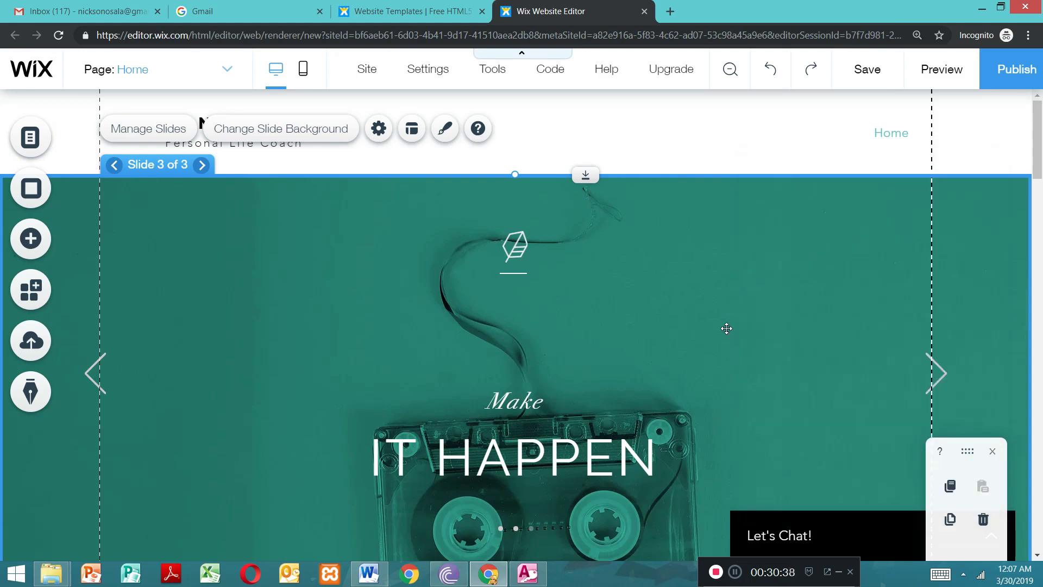
Step: Replace the third slide's background with the site photo IMG_20180810_084928.jpg
click(149, 129)
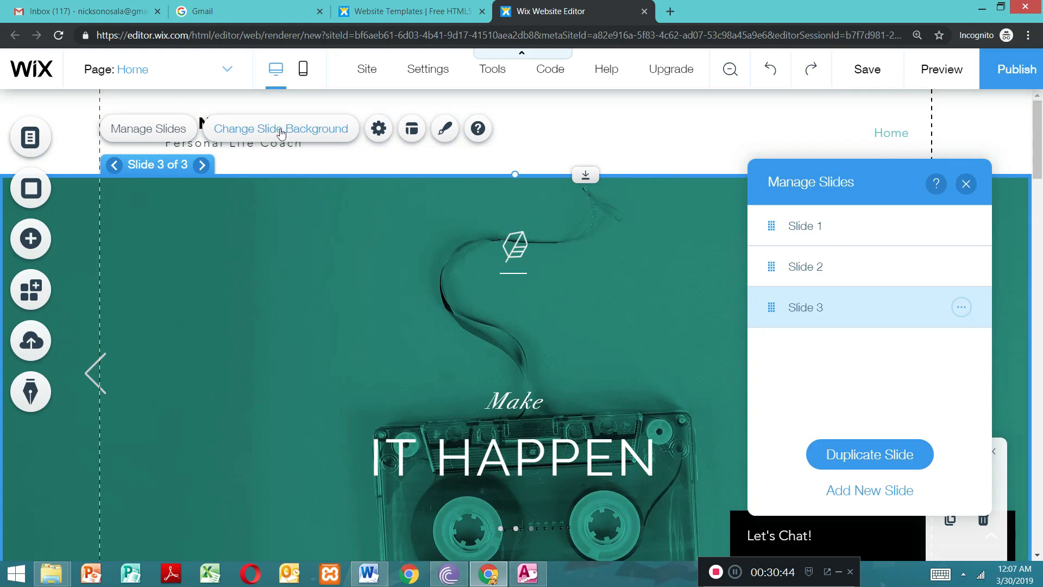
click(280, 132)
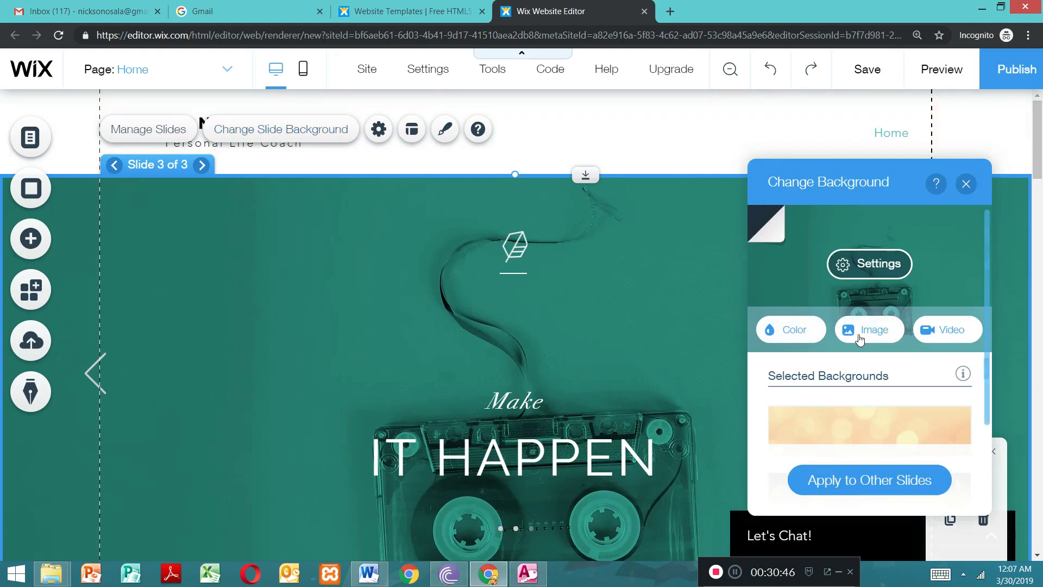
click(866, 332)
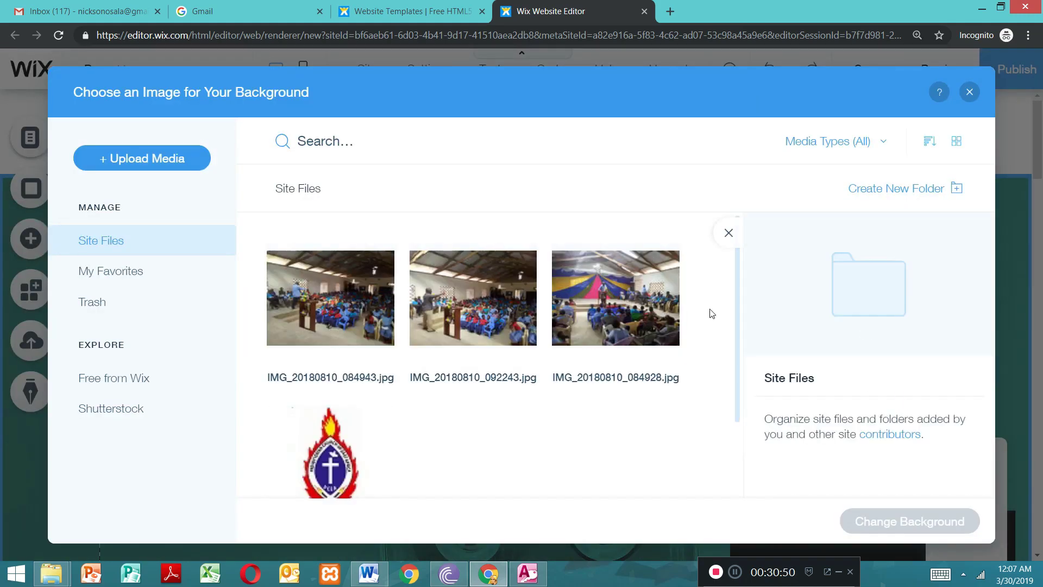
click(624, 324)
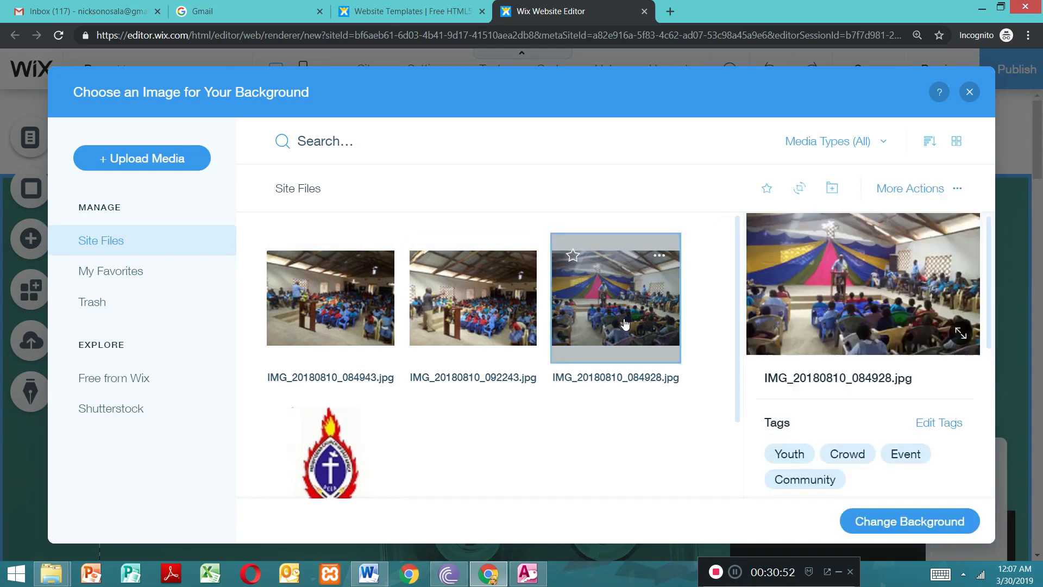
click(906, 522)
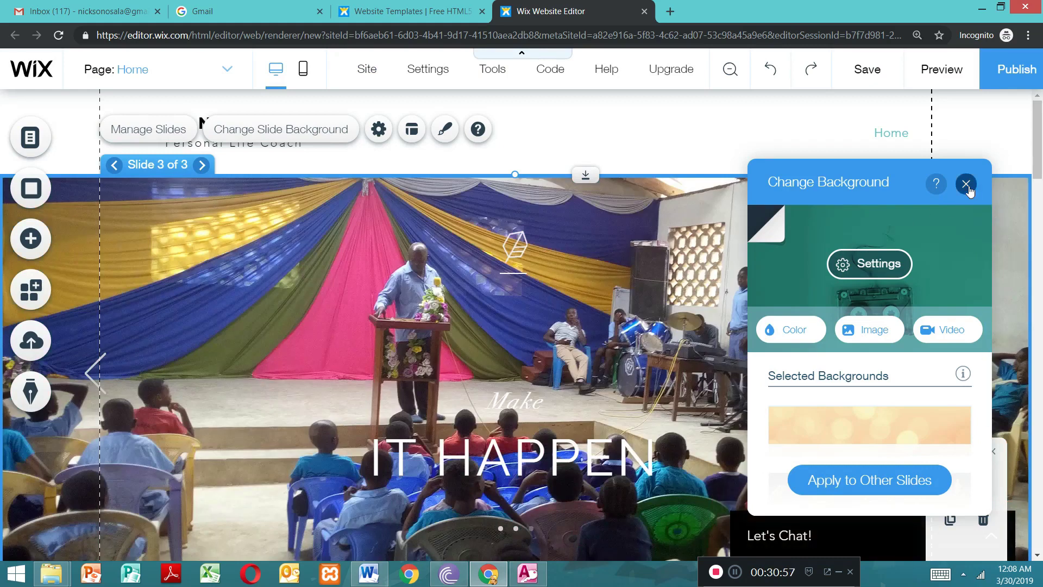
click(966, 184)
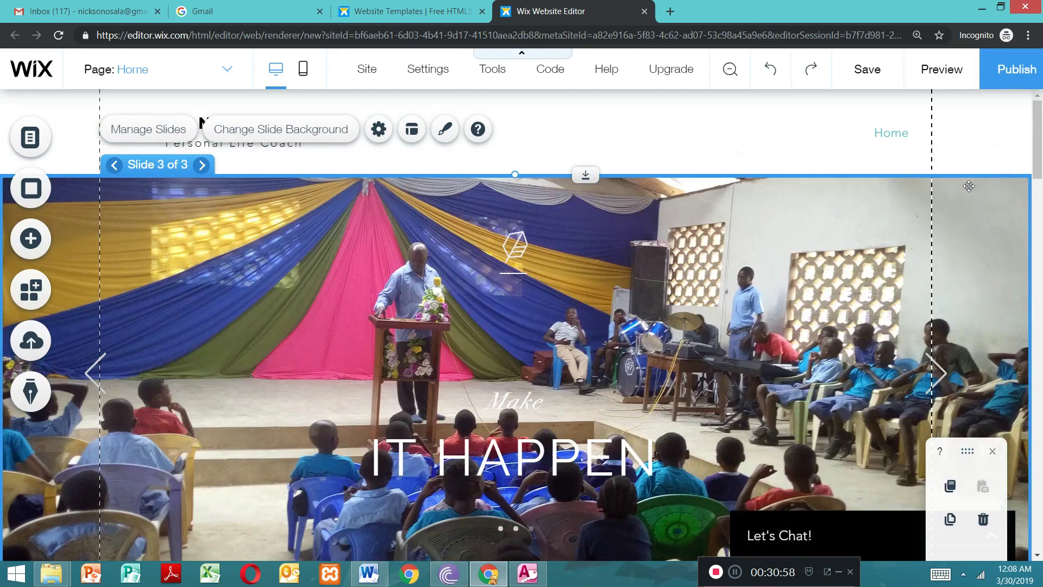
Step: Add a new fourth slide to the slideshow and close the slide management list
double_click(253, 335)
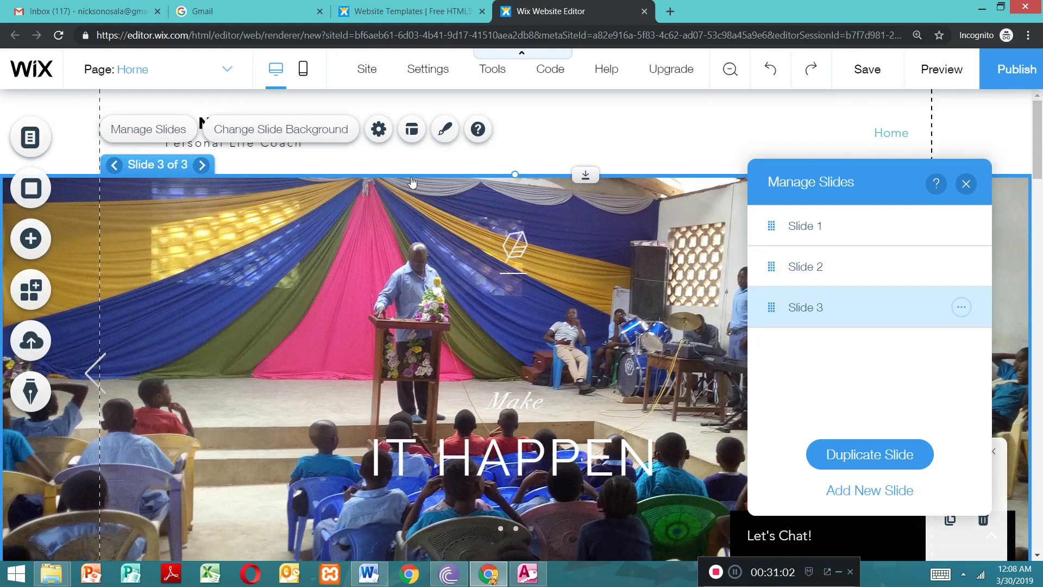
click(880, 496)
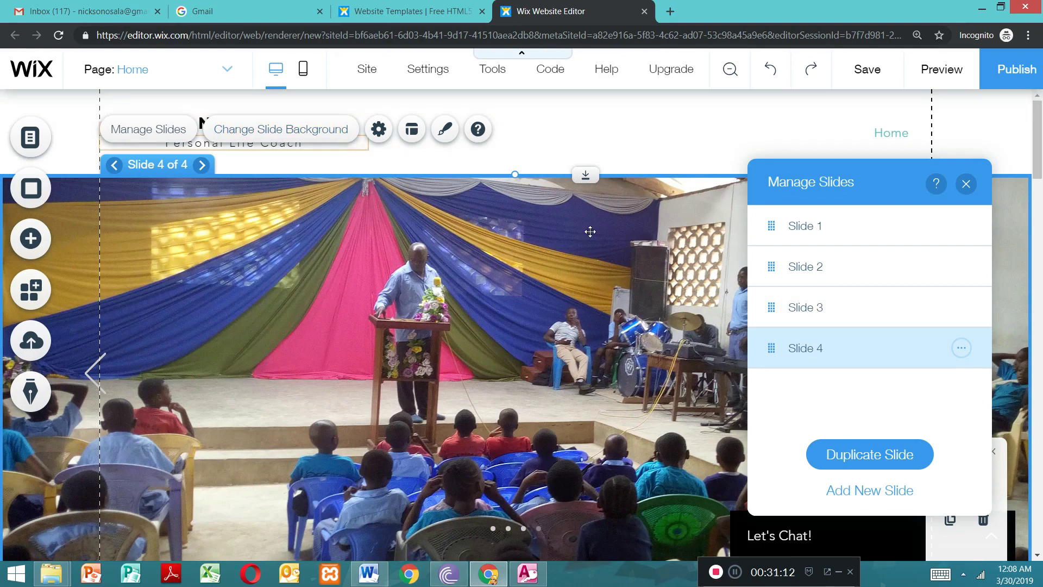
click(966, 185)
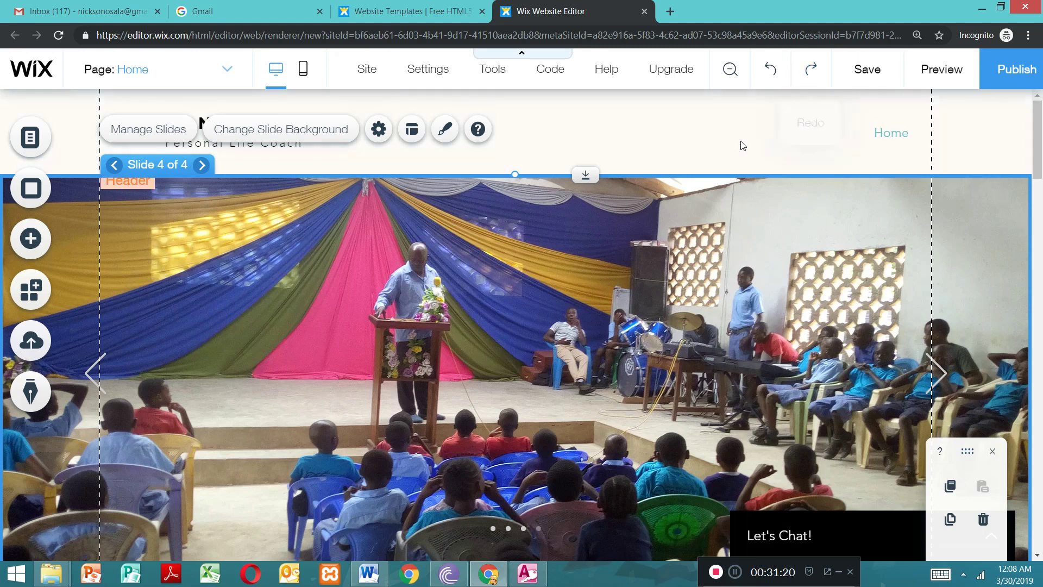
Step: Try to delete the template's name text above the "Personal Life Coach" line in the header
click(959, 153)
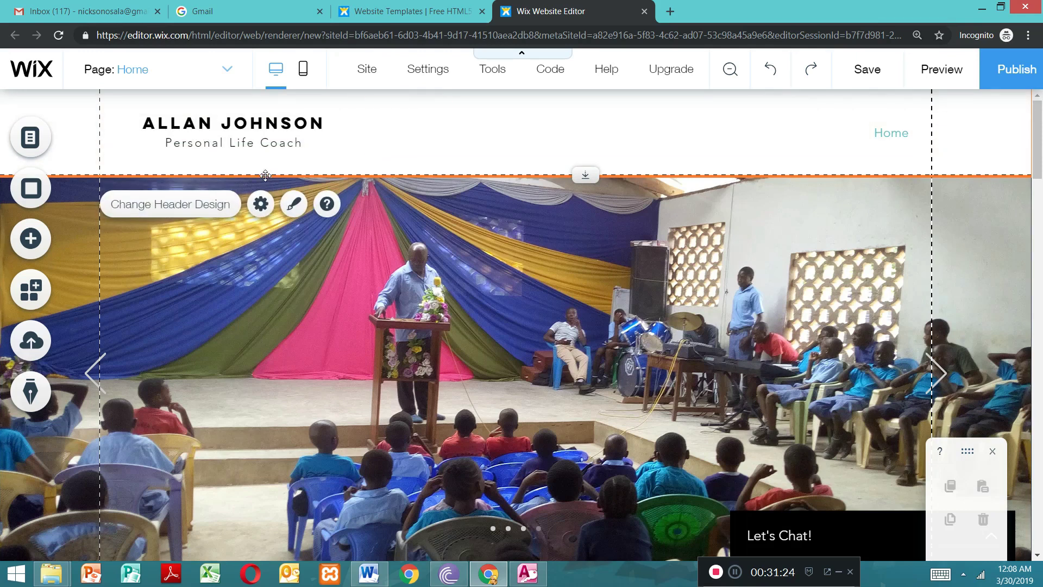
click(242, 130)
key(Delete)
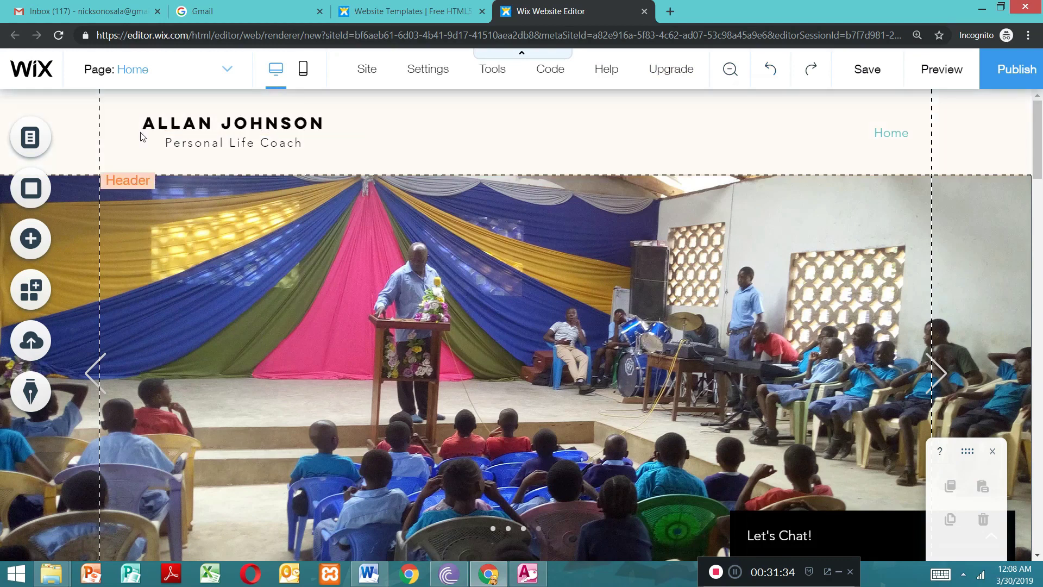
Step: Replace the template's name above the tagline in the header with "WESAPEFA CDC"
double_click(309, 124)
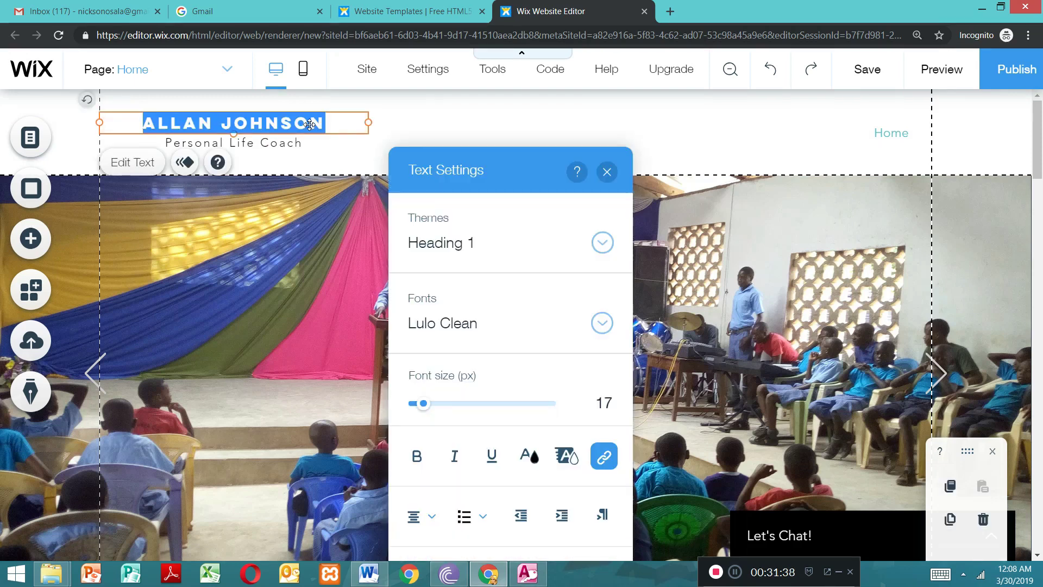
key(BackSpace)
text(WESA)
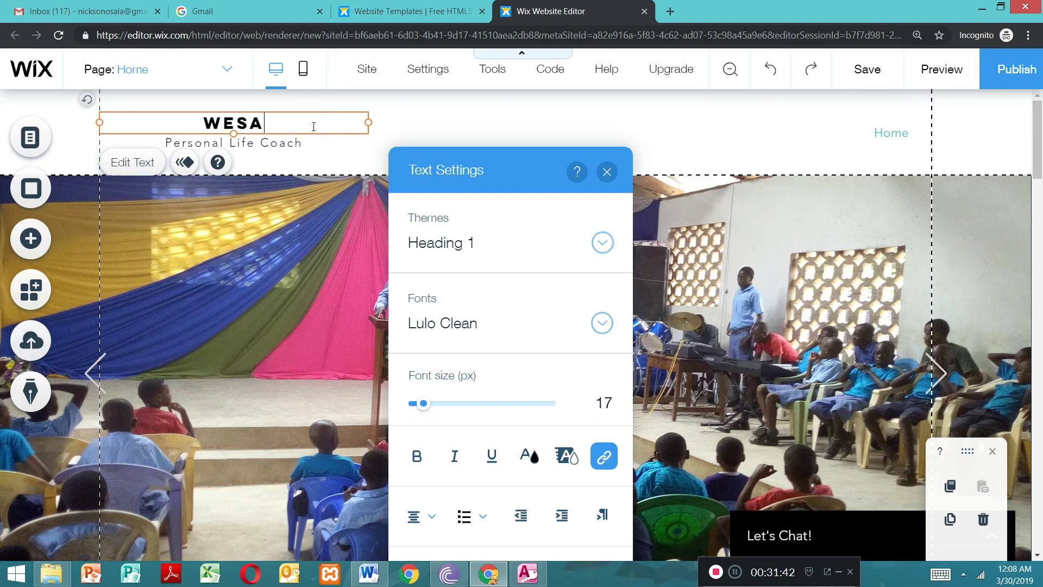
text(PEFA)
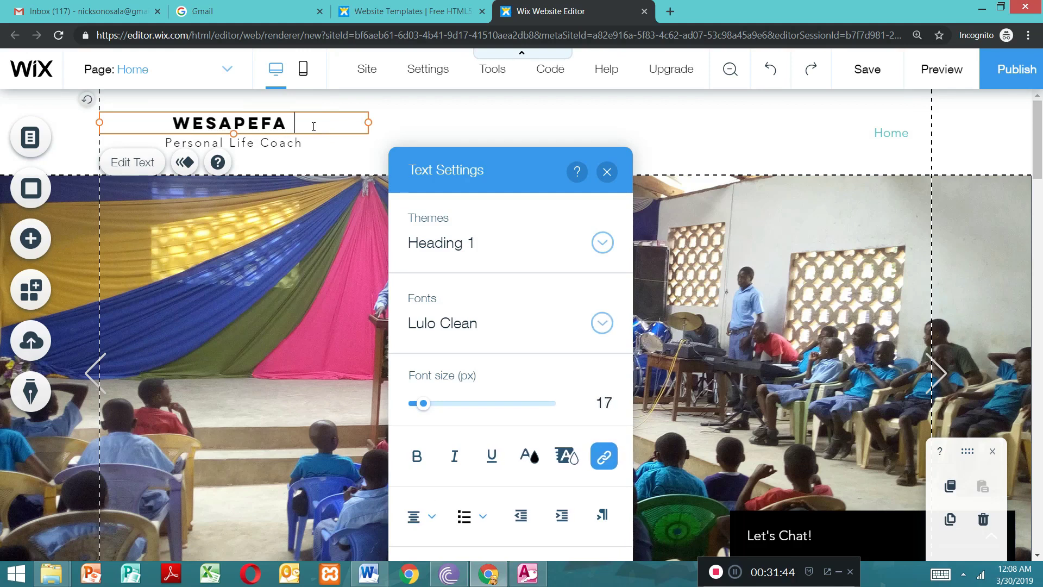
text( CDC)
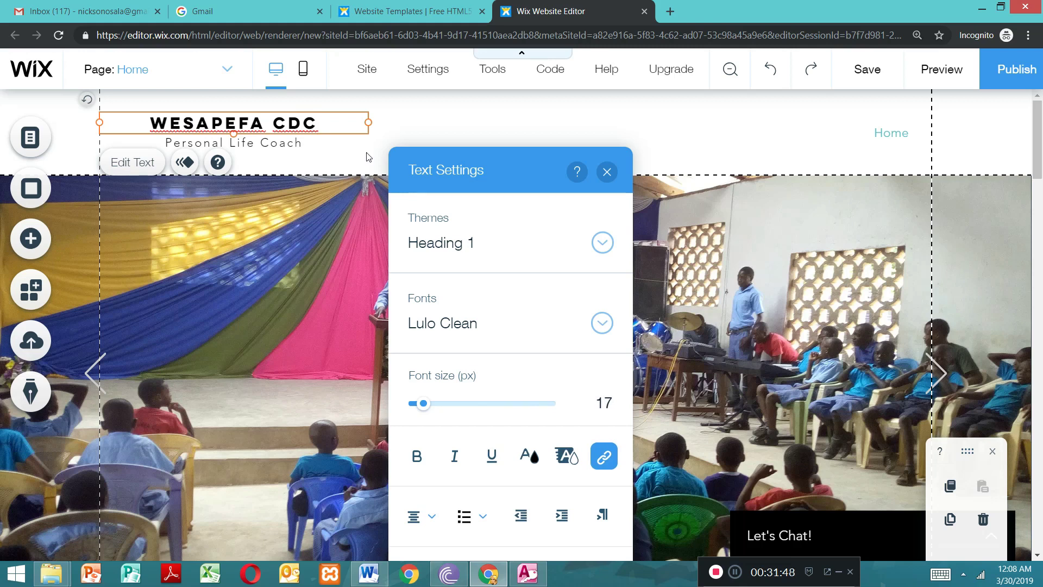
Step: Replace the "Personal Life Coach" tagline in the header with "Home of Champions" and finish editing the text
click(298, 146)
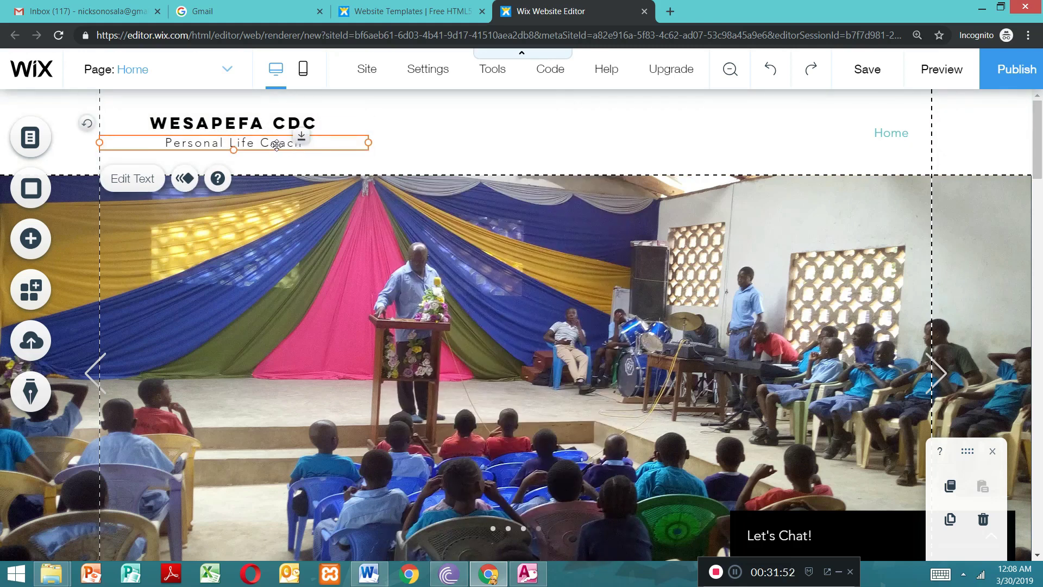
double_click(276, 145)
key(BackSpace)
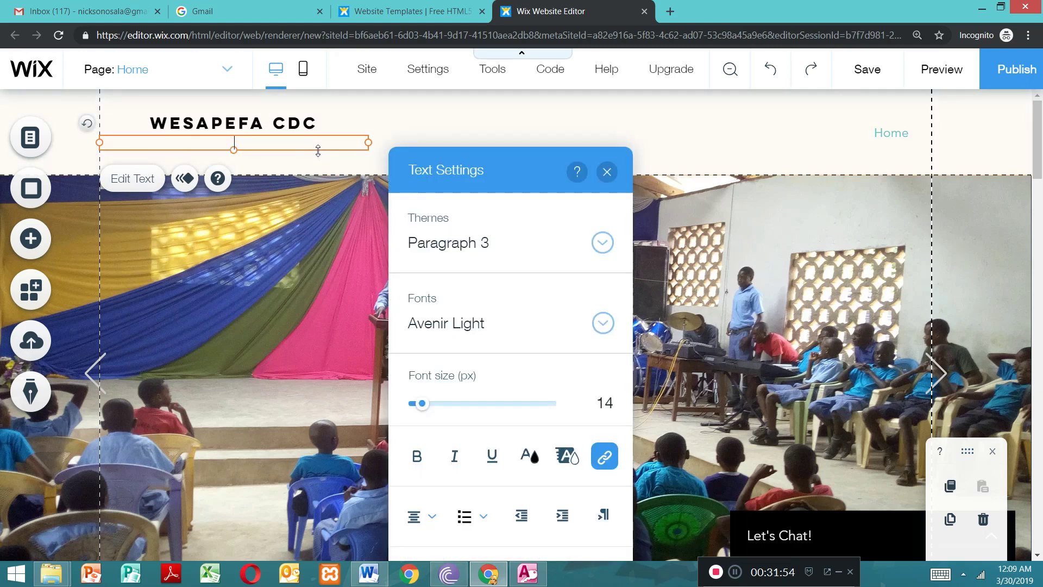
text(home)
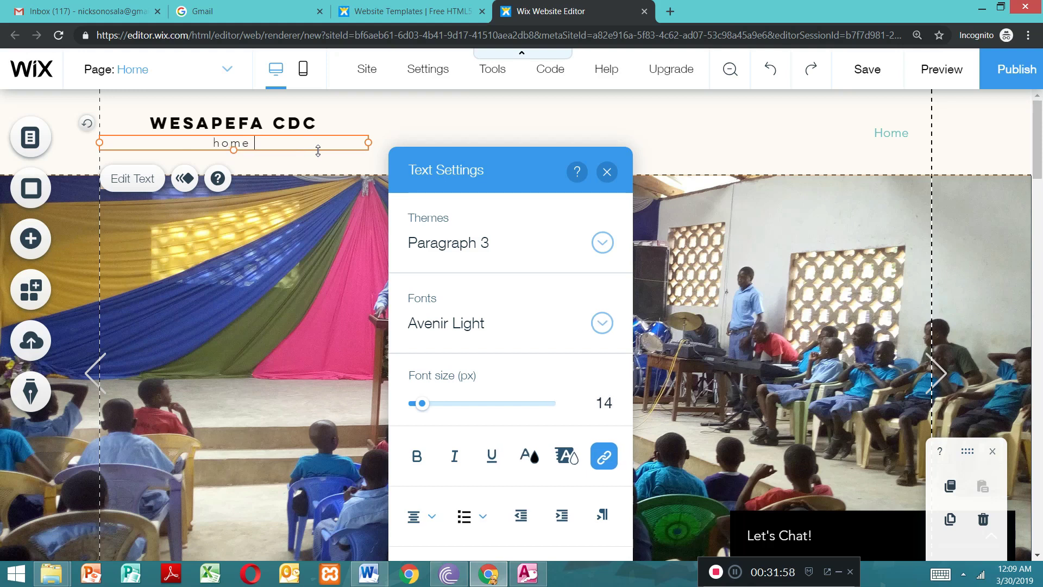
key(BackSpace)
key(BackSpace)
key(BackSpace)
text(Home of c)
key(BackSpace)
text(Champion)
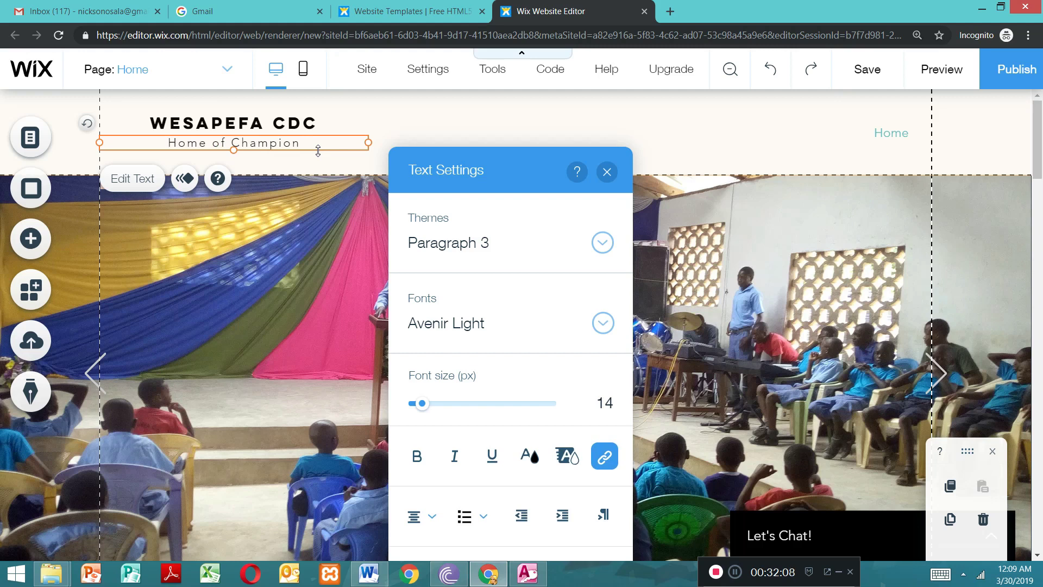
text(s)
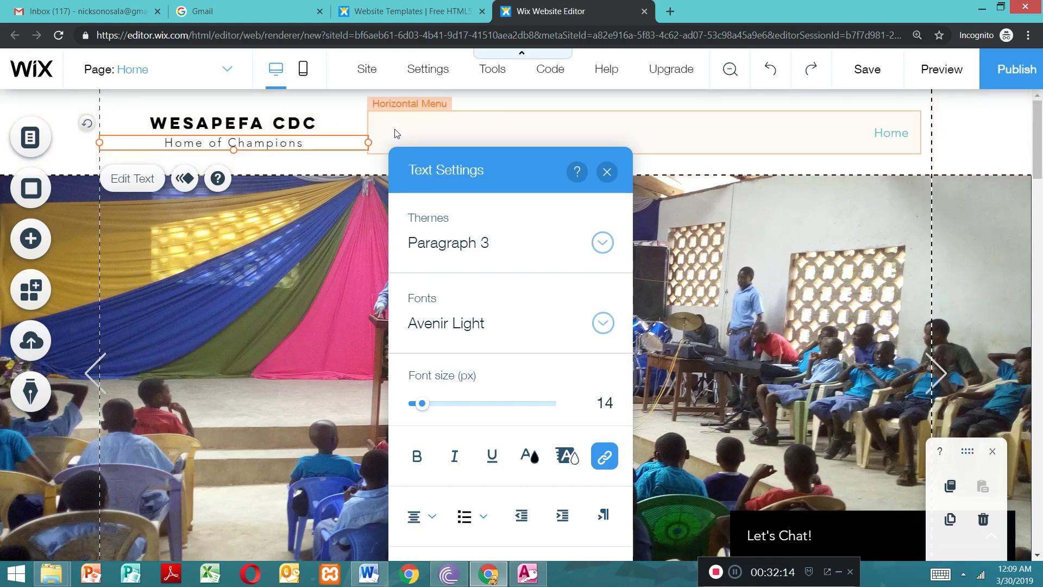
click(621, 139)
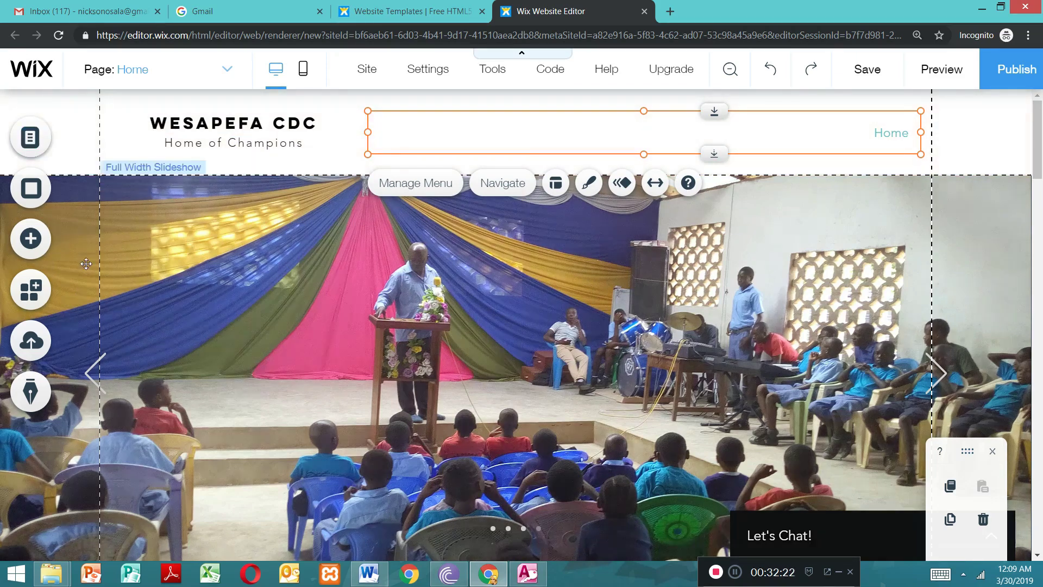
Step: Add the uploaded image logo.png from the site files to the page
click(32, 240)
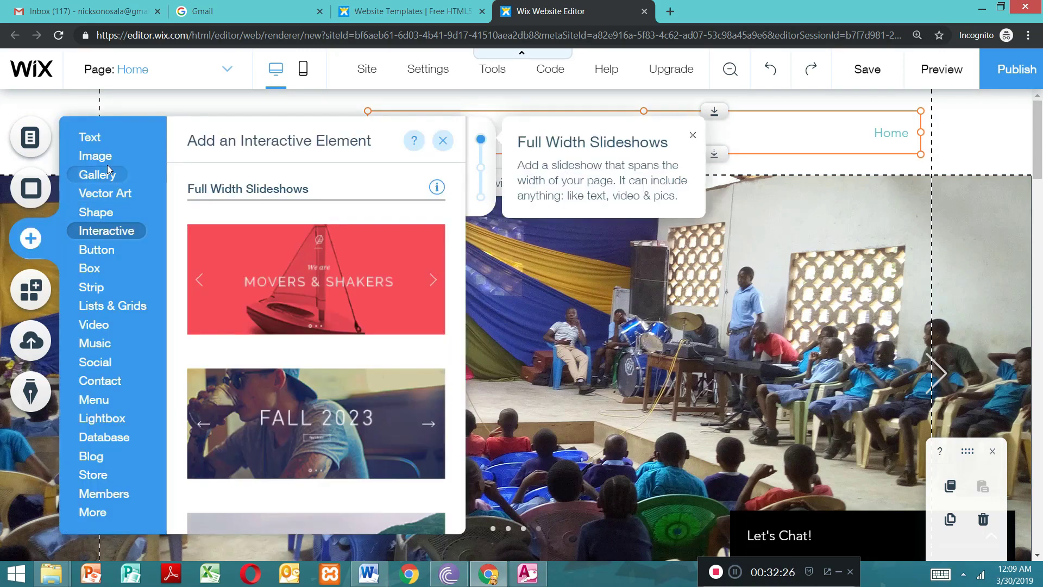
mouse_move(99, 157)
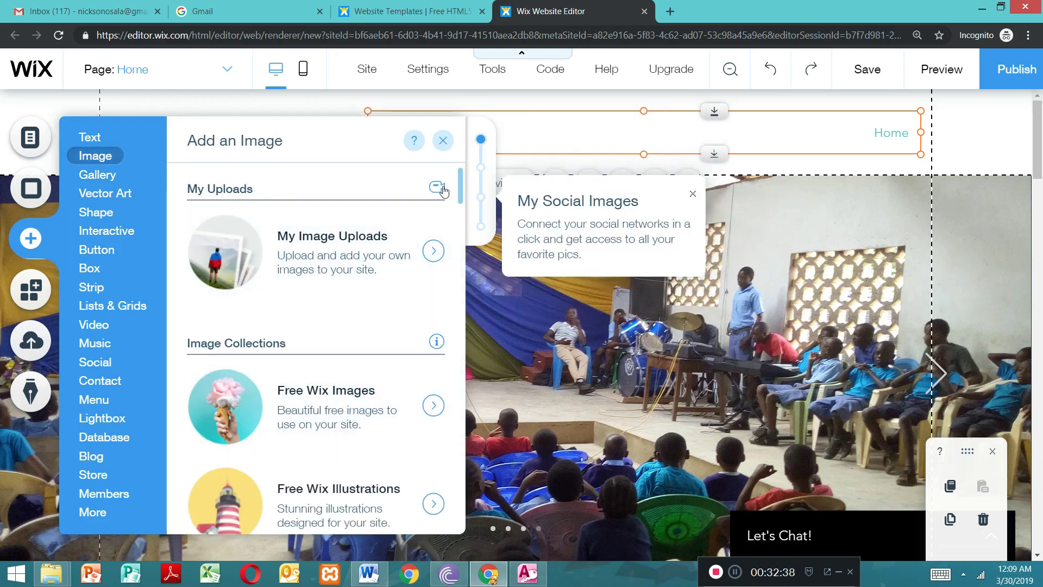
click(317, 239)
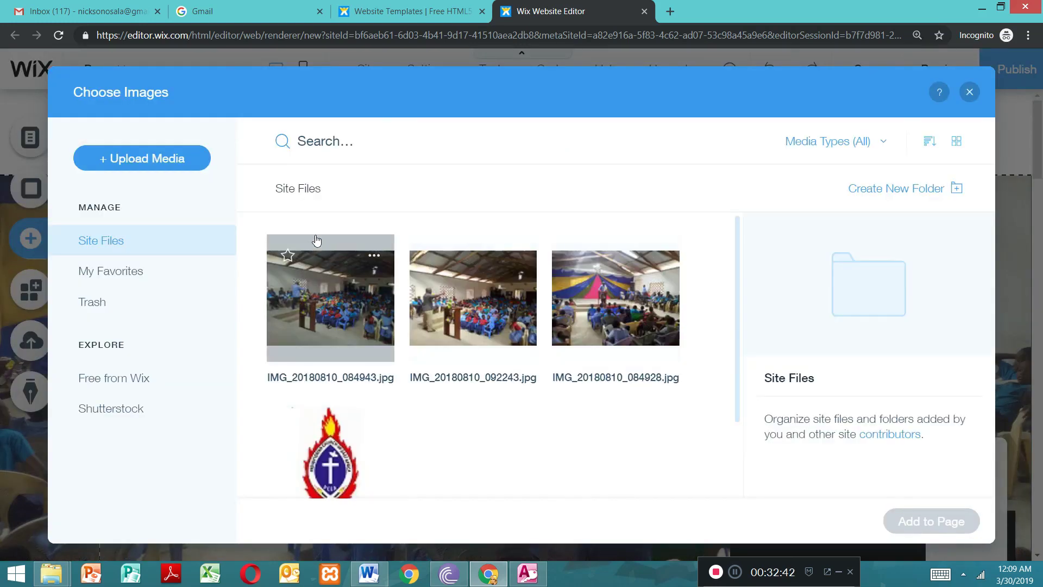
click(329, 451)
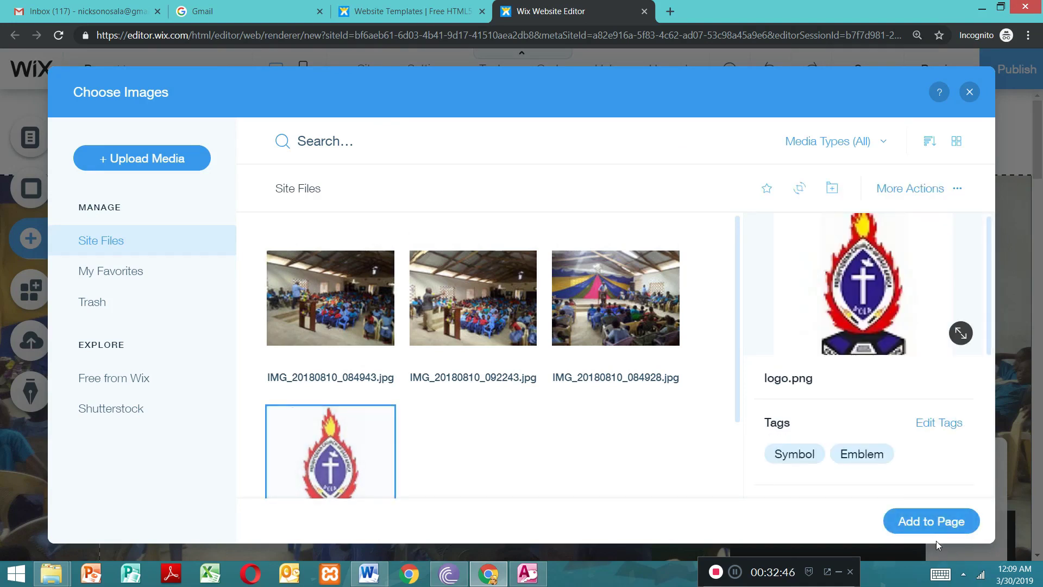
click(918, 523)
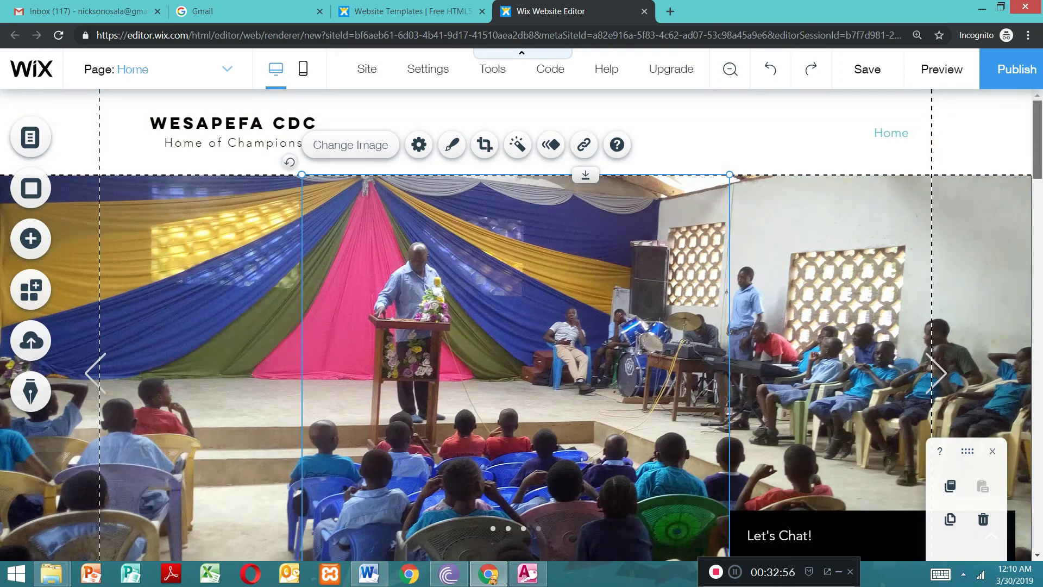
Step: Shrink the logo image over the slideshow proportionally to about a quarter of its inserted width
scroll(788, 279, down, 6)
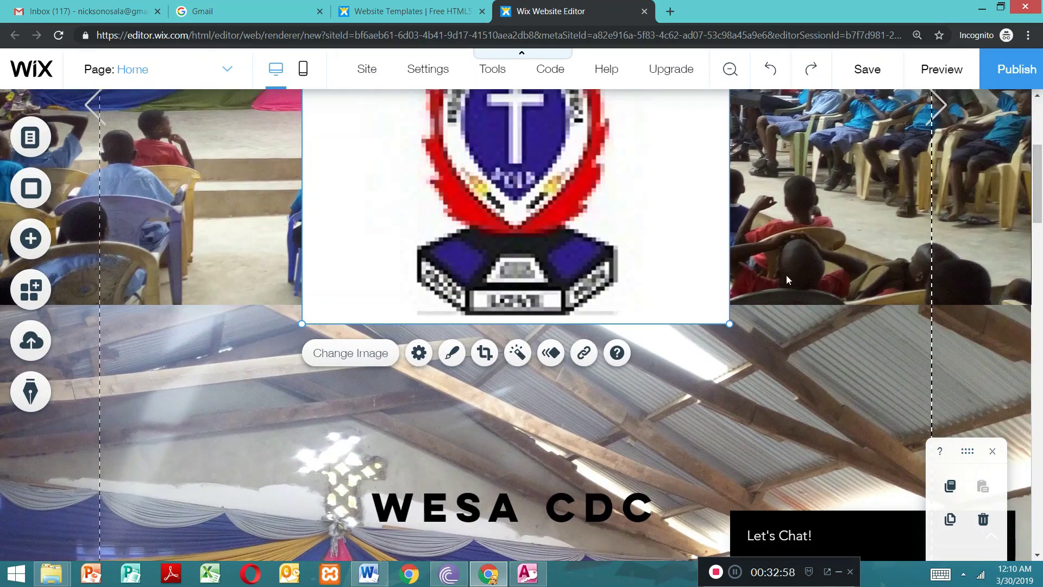
drag(712, 308, 573, 171)
drag(468, 184, 456, 170)
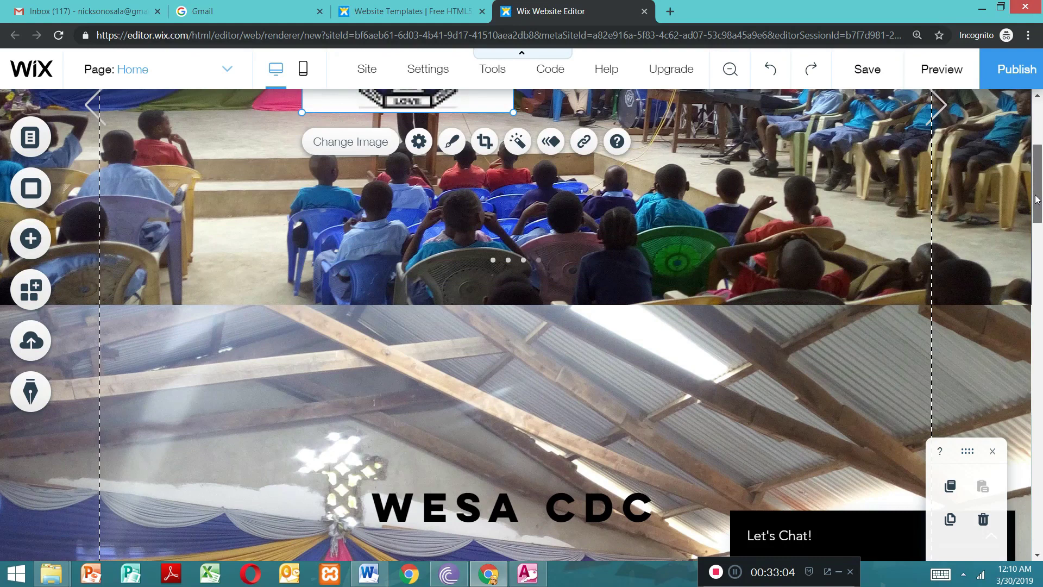
scroll(1036, 199, up, 5)
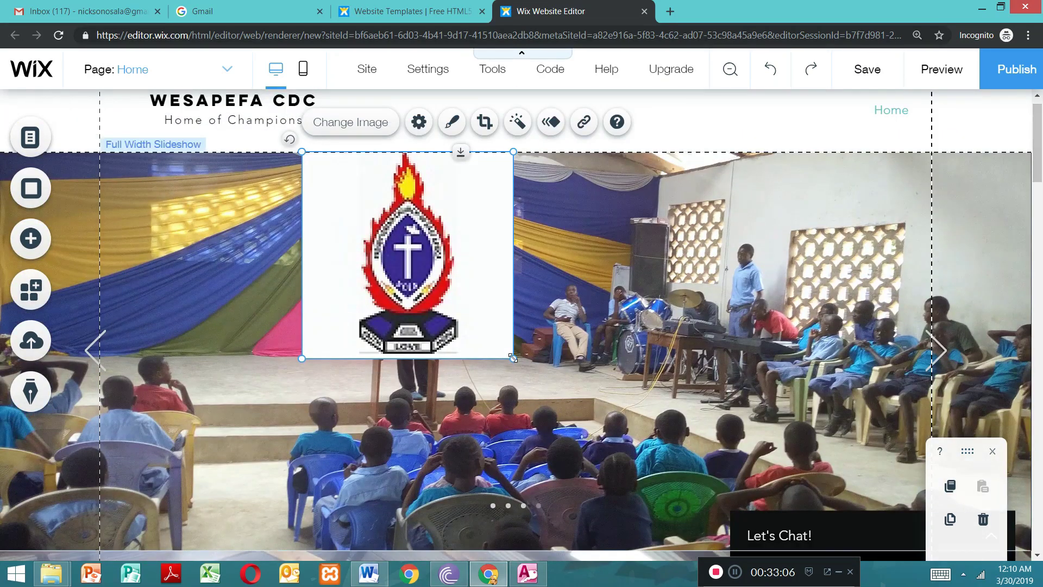
drag(512, 357, 409, 257)
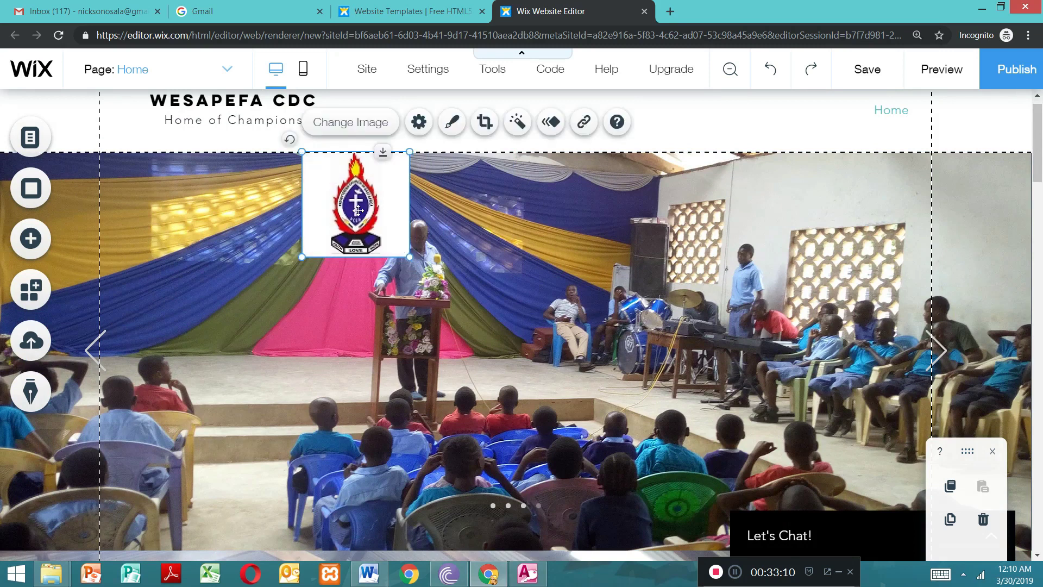
Step: Move the logo into the header, just left of the WESAPEFA CDC title
drag(367, 191, 72, 105)
drag(92, 175, 116, 124)
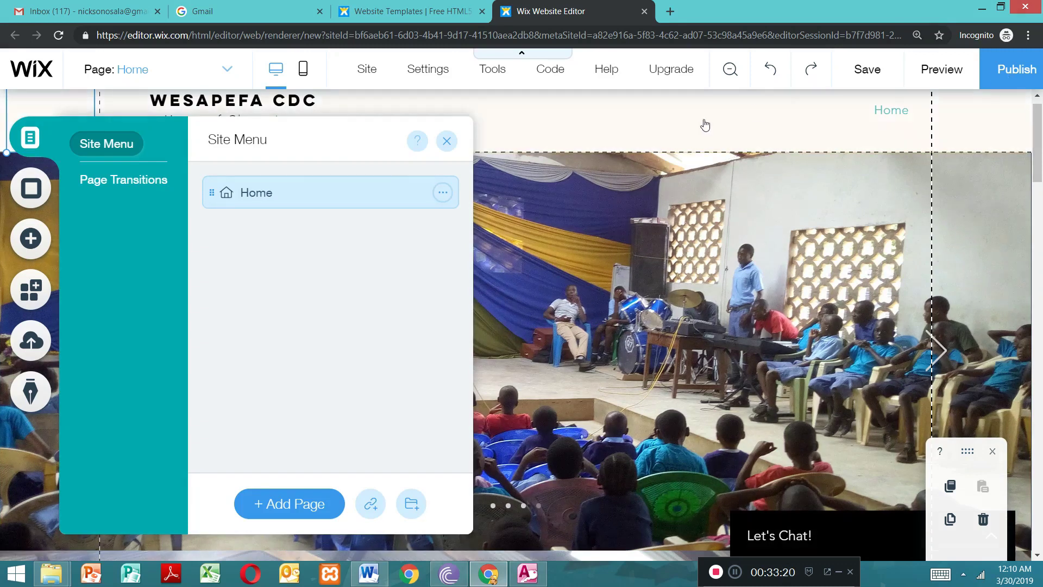
click(446, 143)
scroll(1041, 128, up, 1)
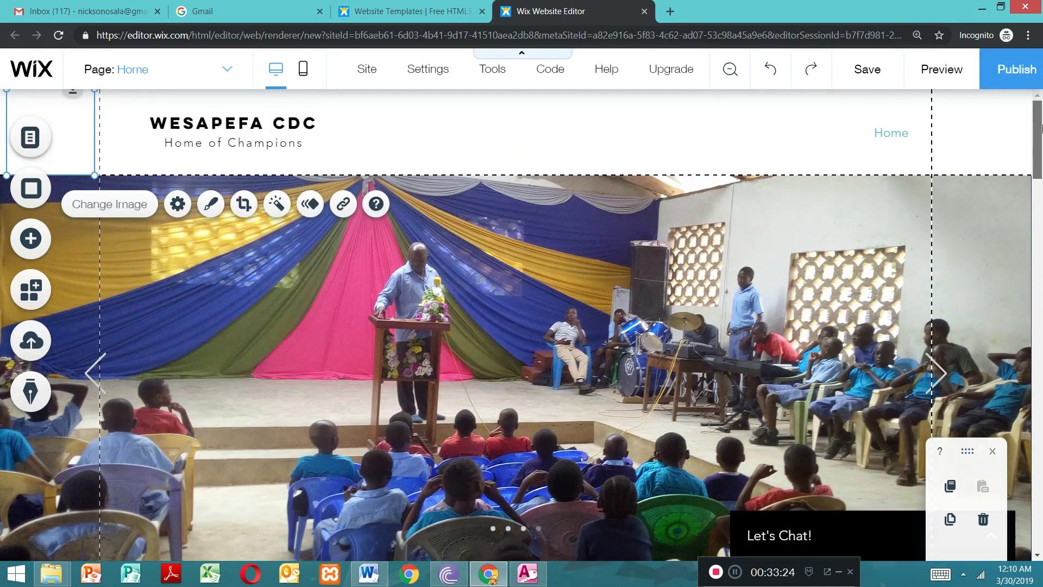
drag(88, 132, 107, 115)
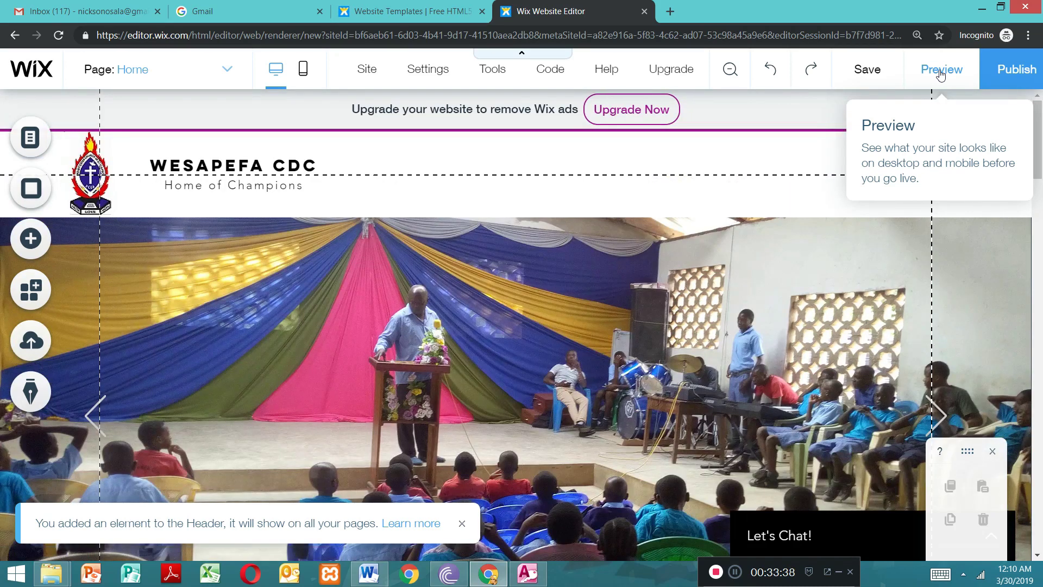
Step: Preview the site to check the header and the rotating slideshow, and return to editing
click(941, 71)
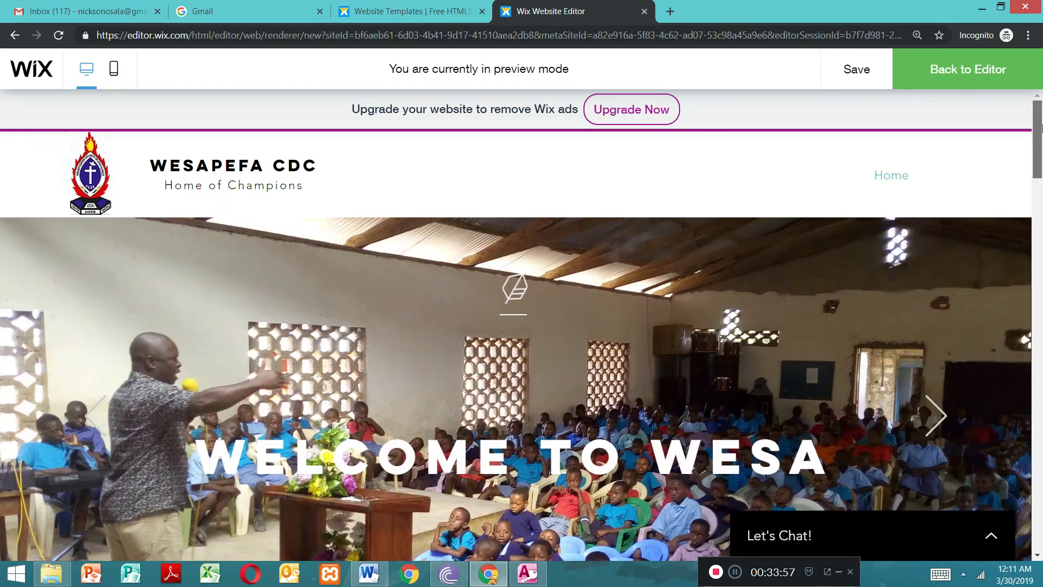
drag(1039, 122, 1029, 82)
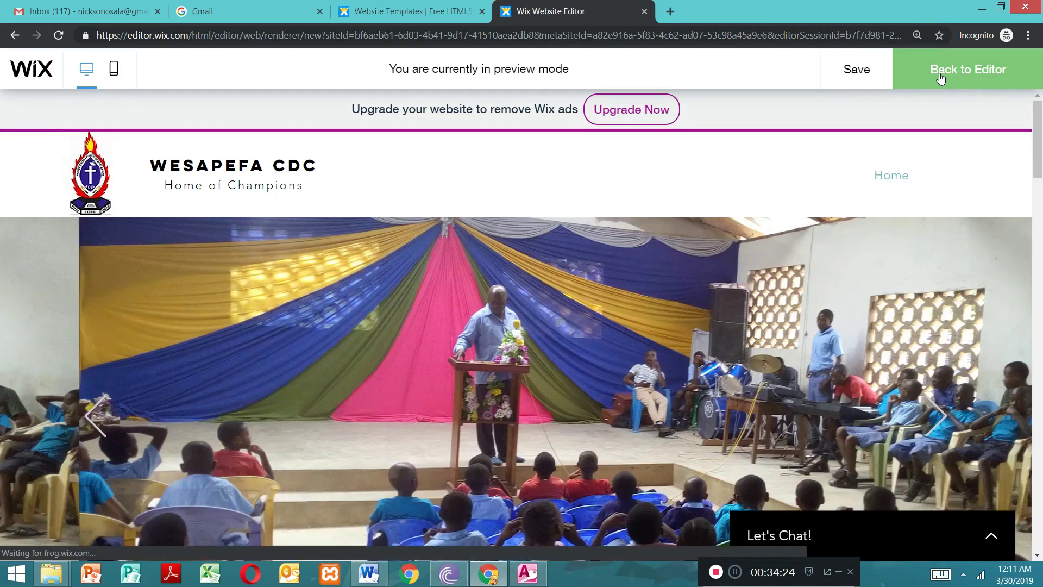
click(941, 79)
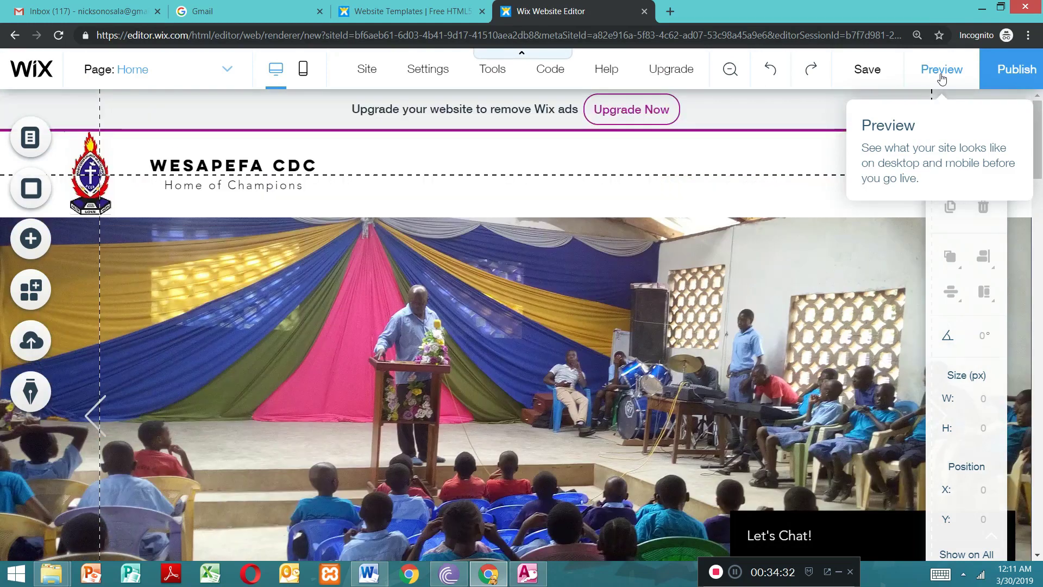
click(942, 80)
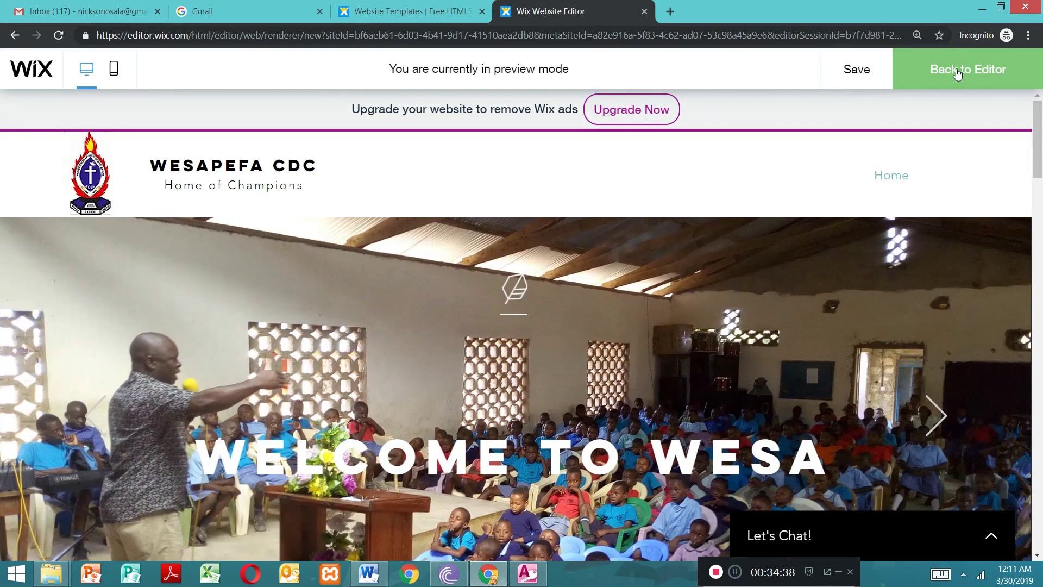
drag(1040, 150, 1012, 149)
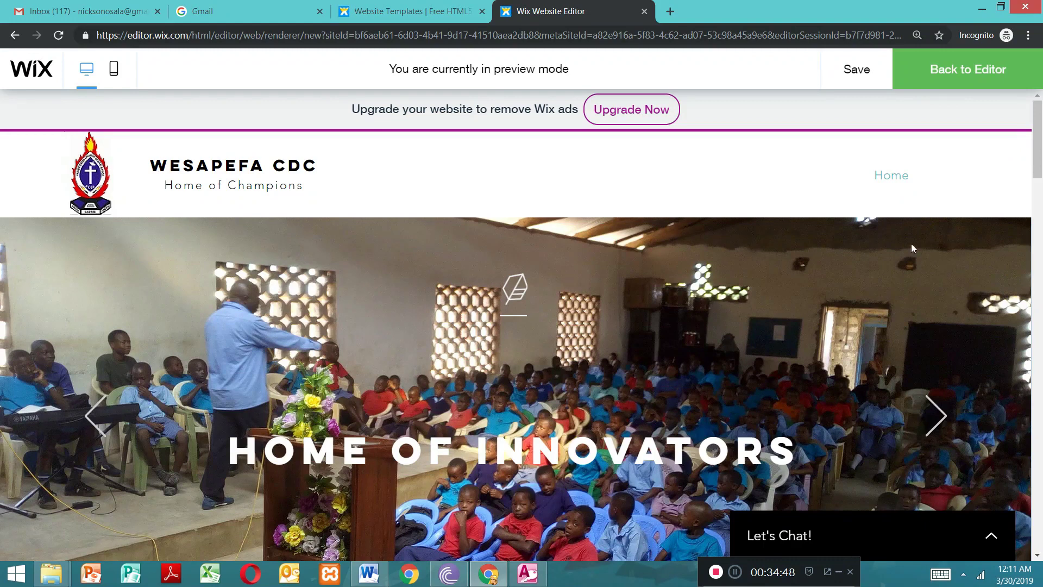
click(984, 74)
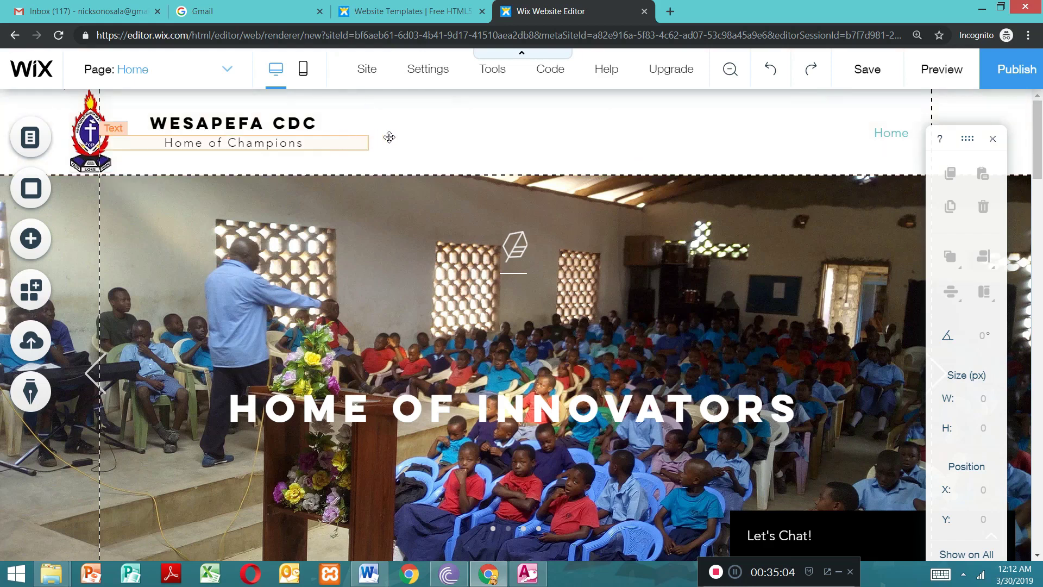
double_click(397, 135)
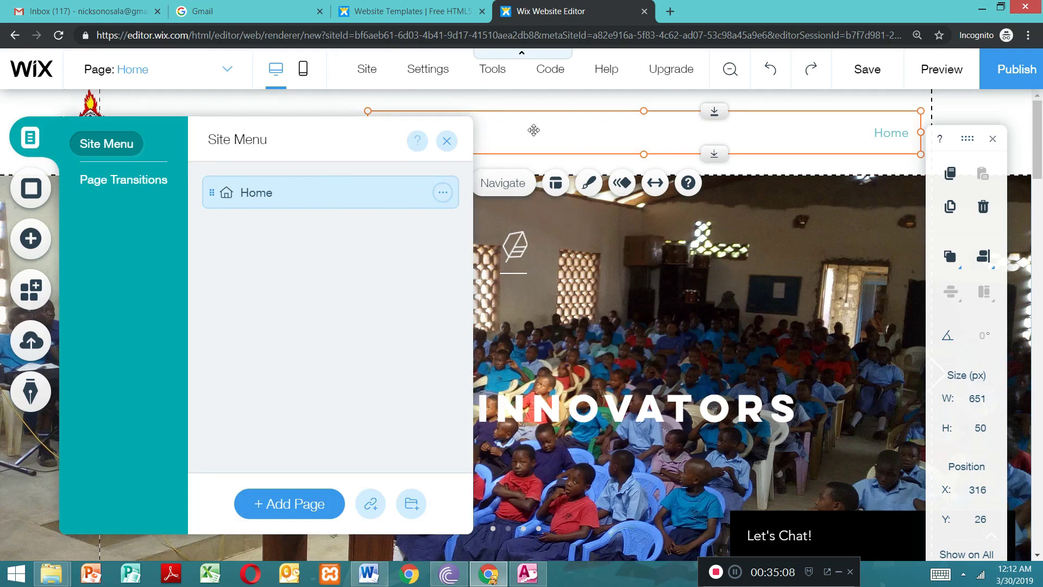
click(452, 146)
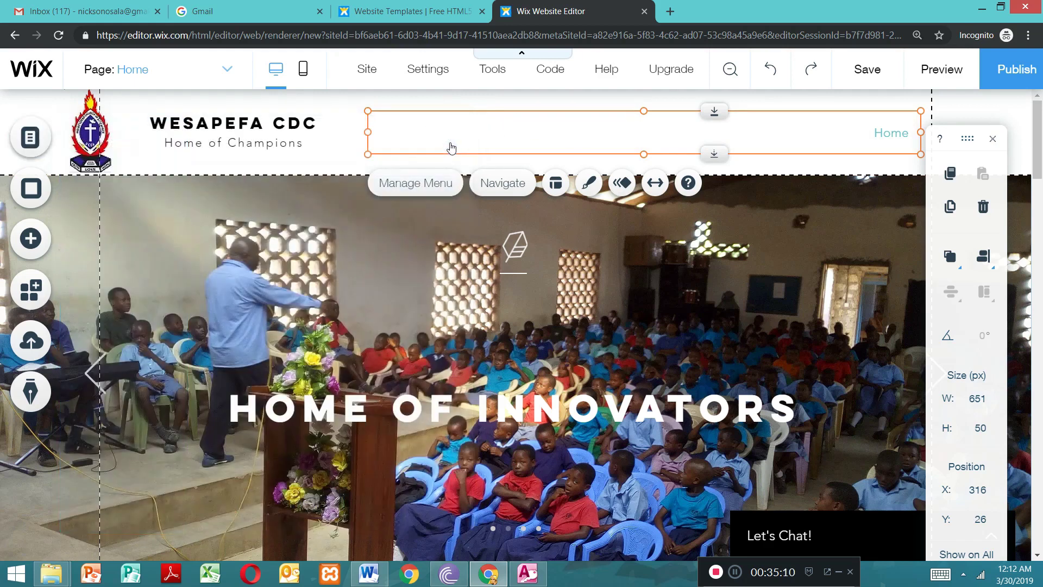
double_click(416, 136)
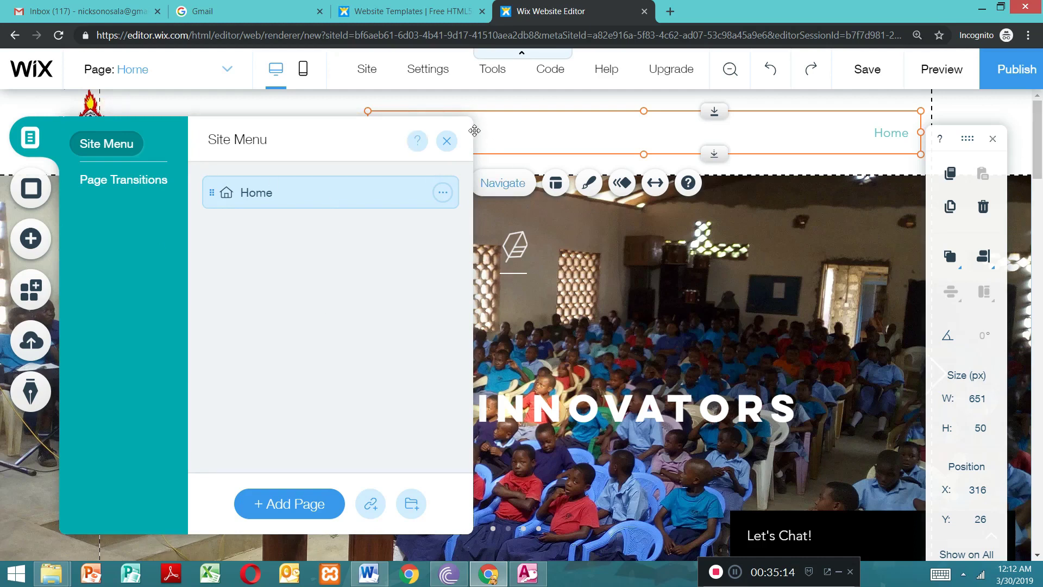
click(446, 142)
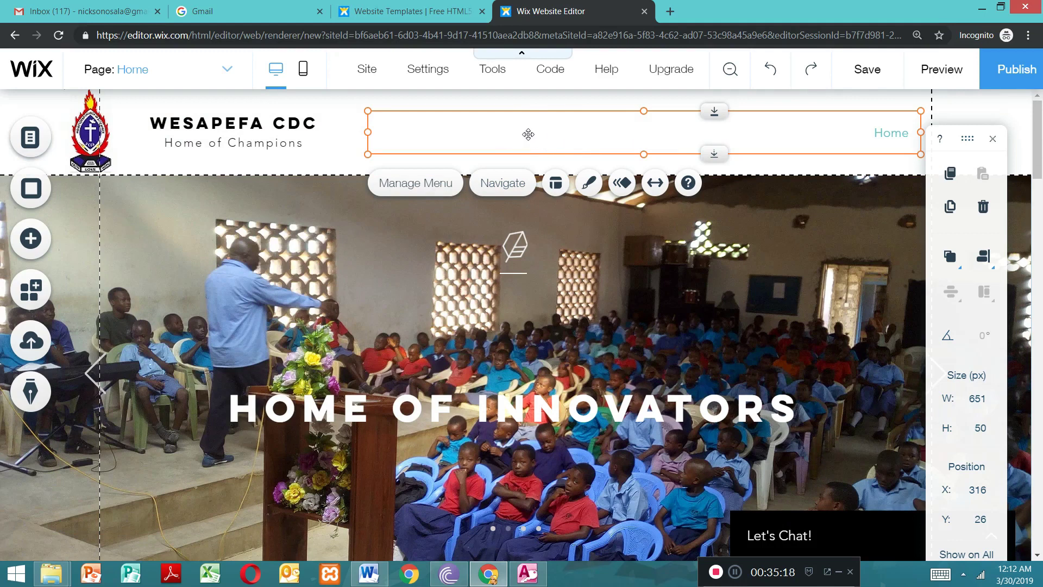
click(408, 182)
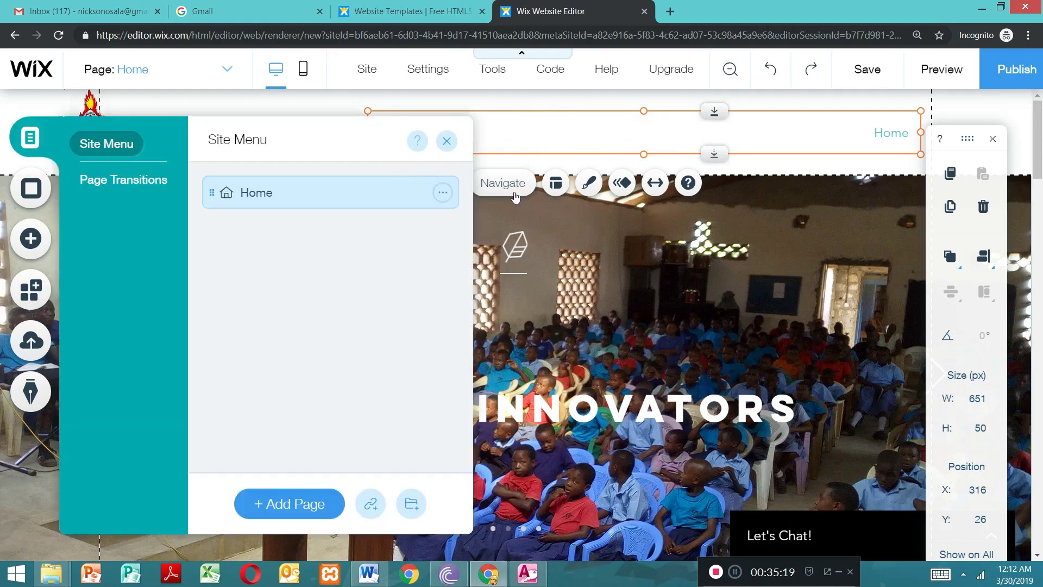
click(447, 142)
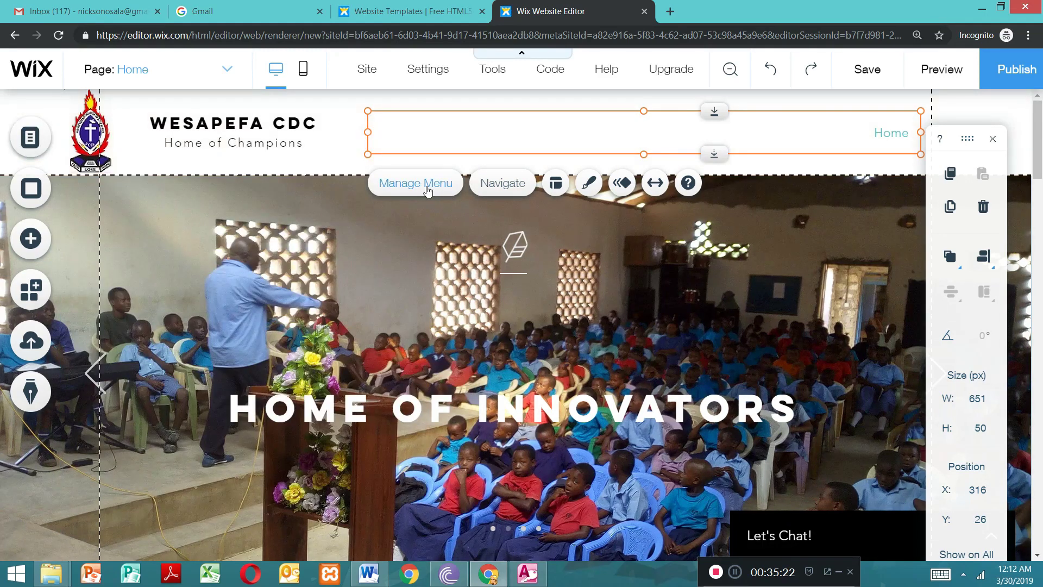
Step: Add a new page to the site menu and name it About us
click(426, 184)
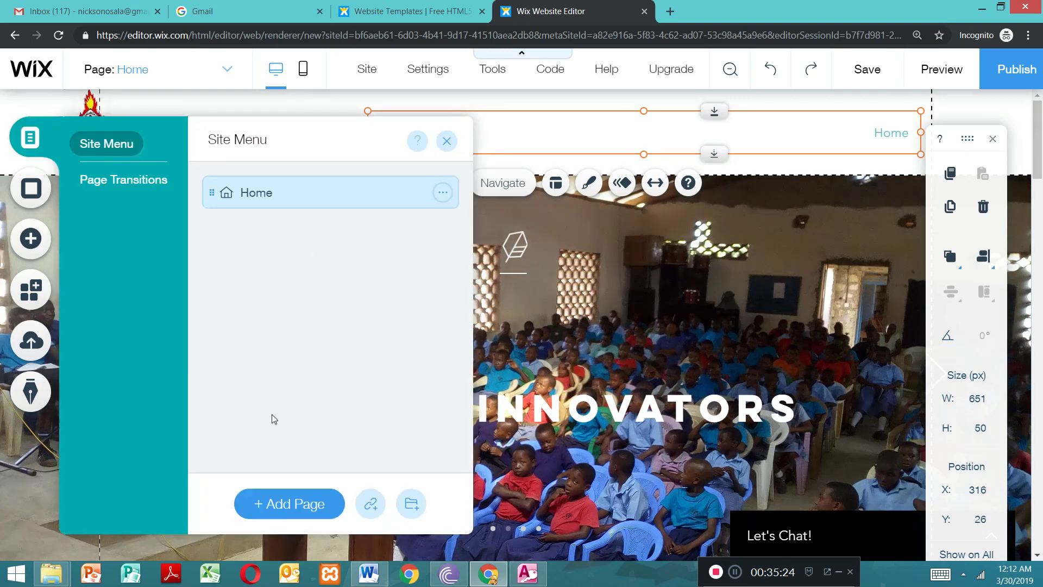
click(288, 512)
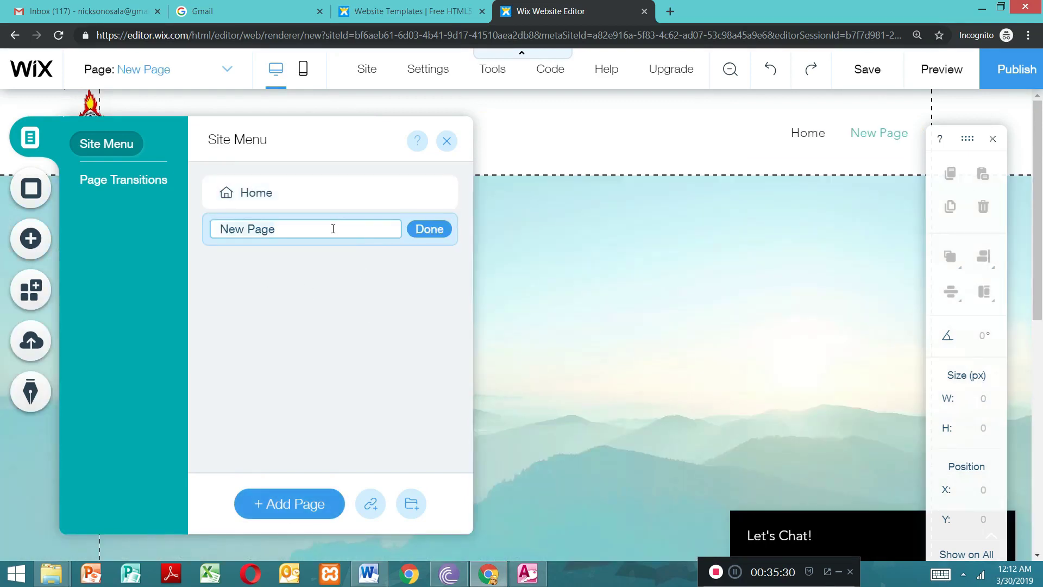
key(ctrl+a)
key(BackSpace)
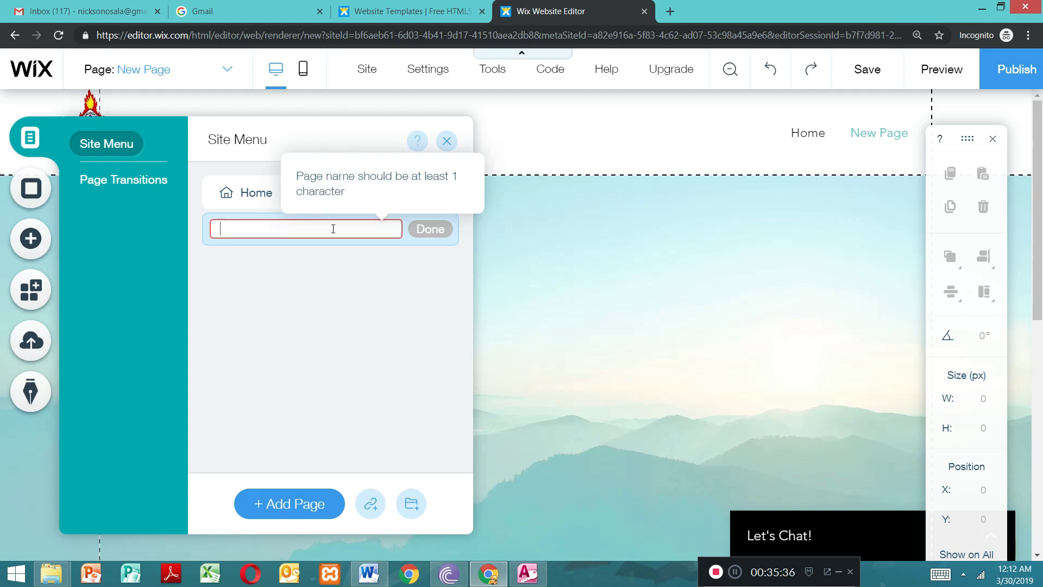
text(About us)
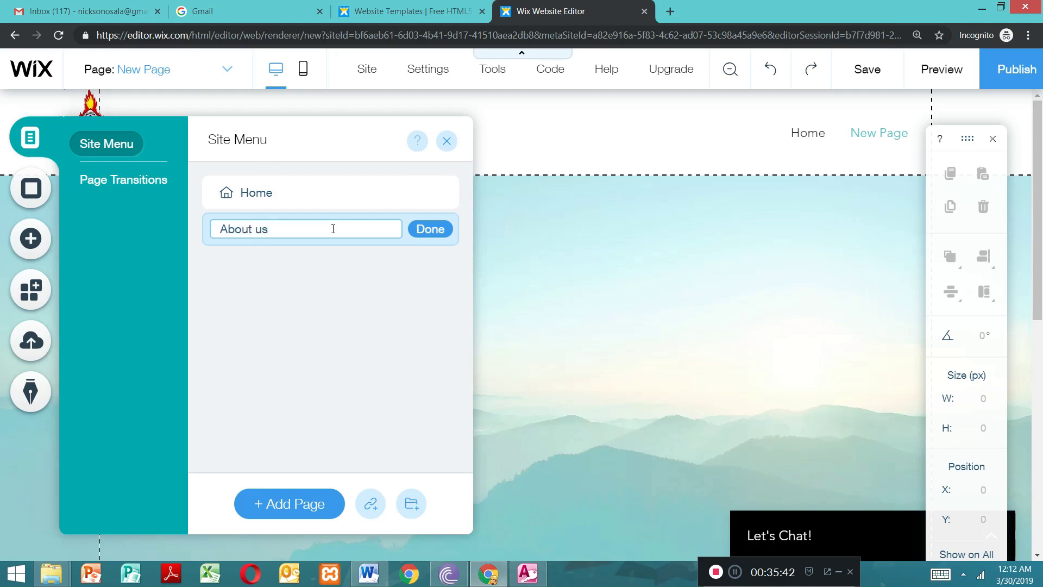
click(434, 241)
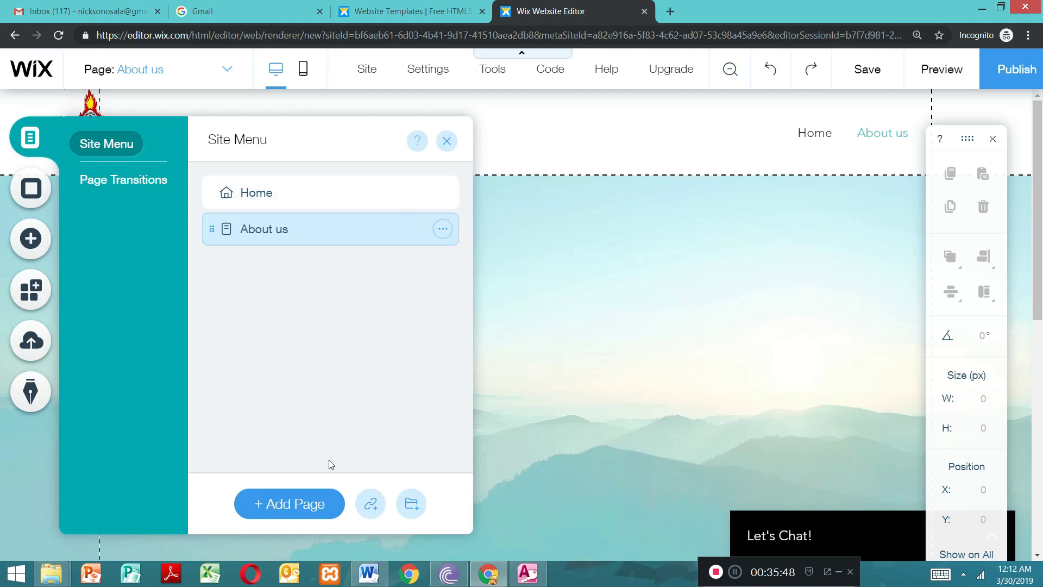
Step: Add another page named Our Programs below About us and close the site menu
click(303, 505)
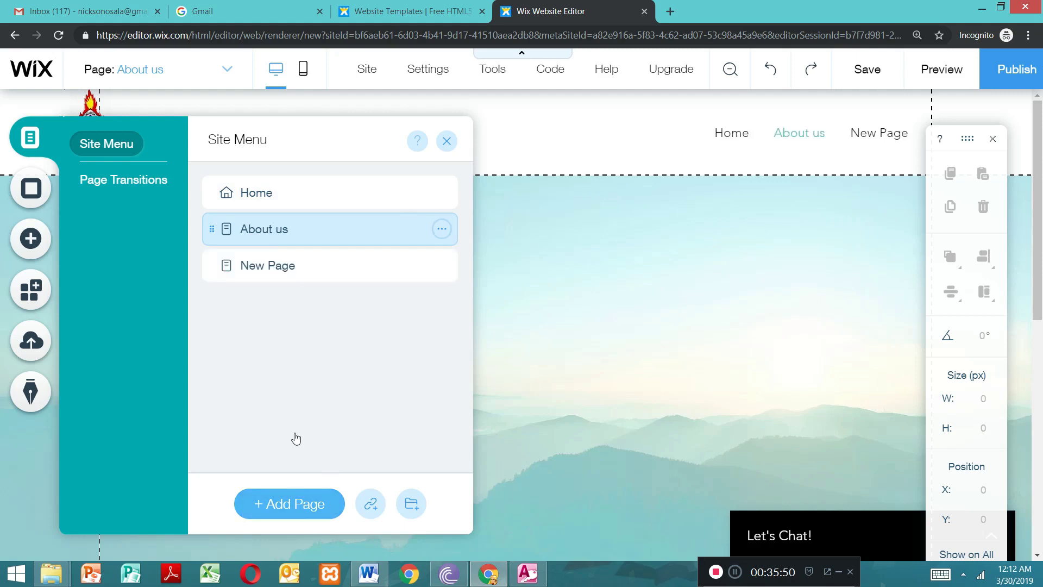
double_click(333, 264)
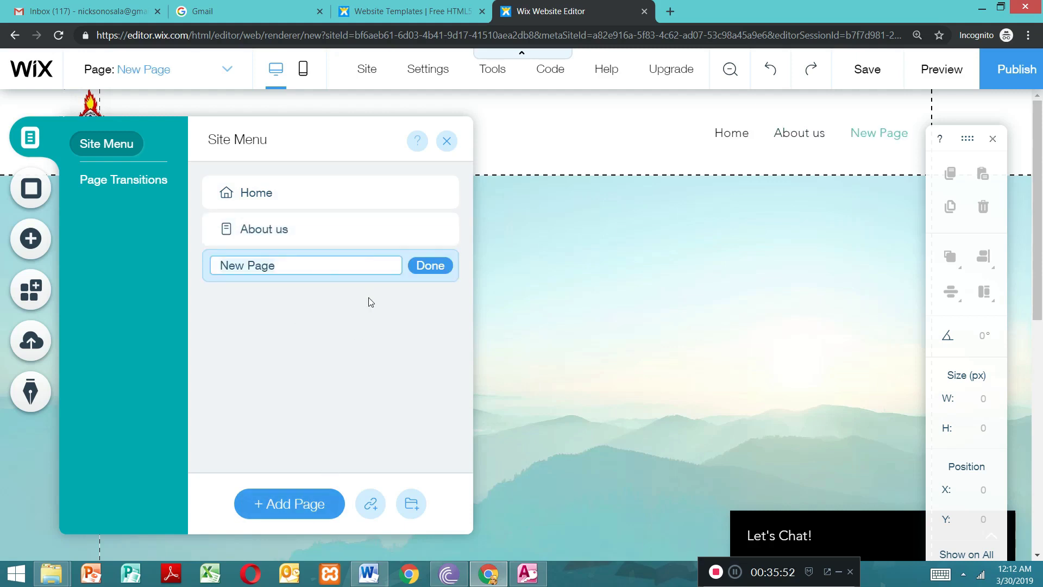
click(309, 266)
key(BackSpace)
key(BackSpace)
key(BackSpace)
key(BackSpace)
key(BackSpace)
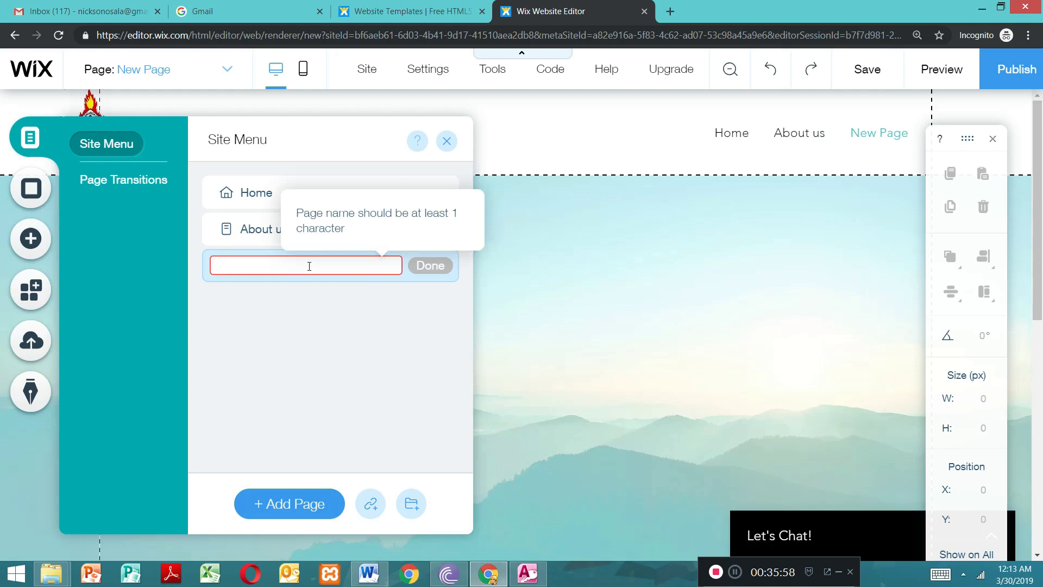
text(Our Programs)
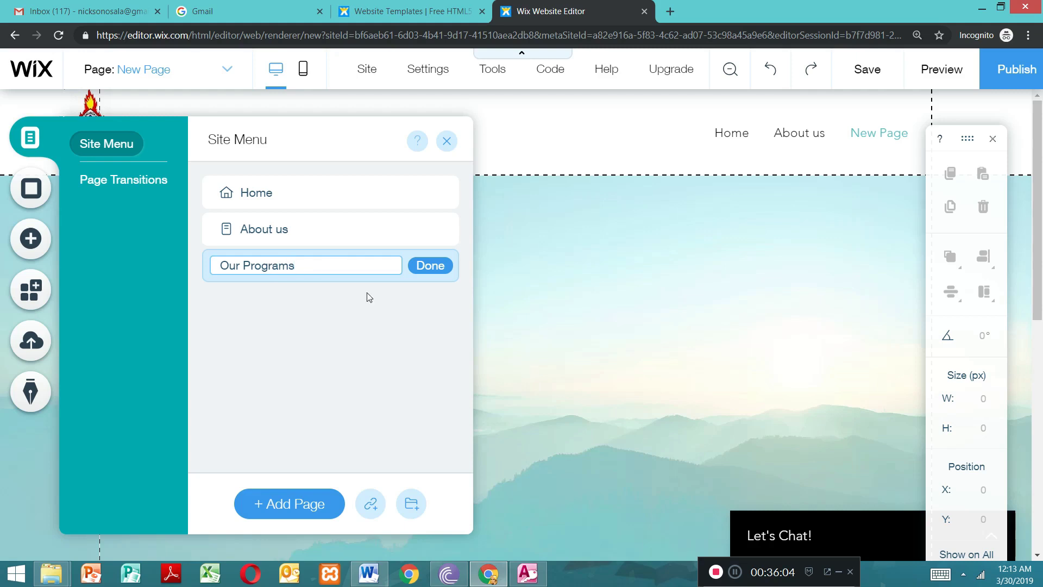
click(424, 266)
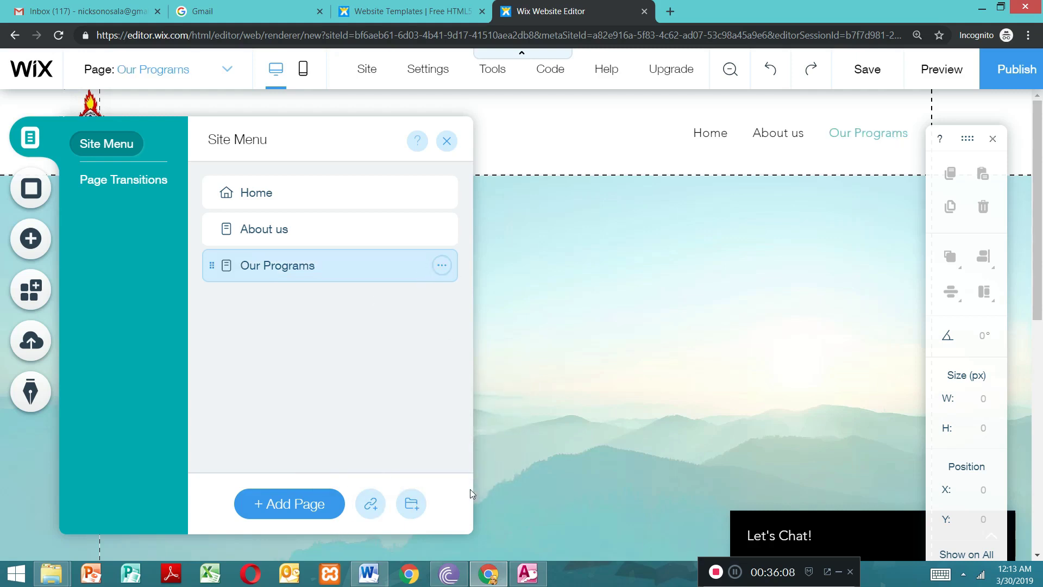
click(447, 141)
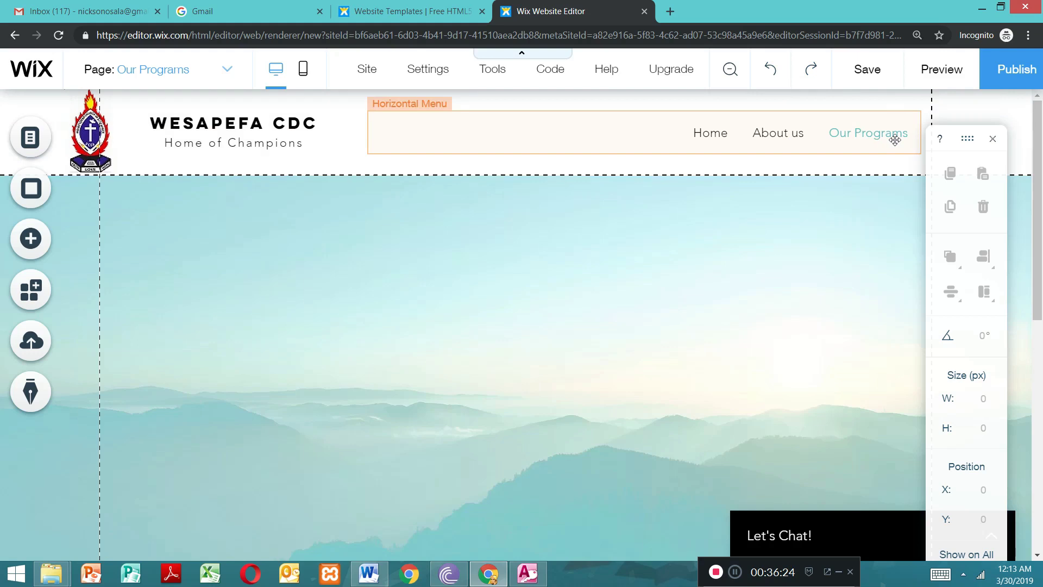
Step: Look over the Our Programs page and switch to the About us page for editing
drag(1040, 195, 1041, 456)
drag(1040, 421, 1009, 157)
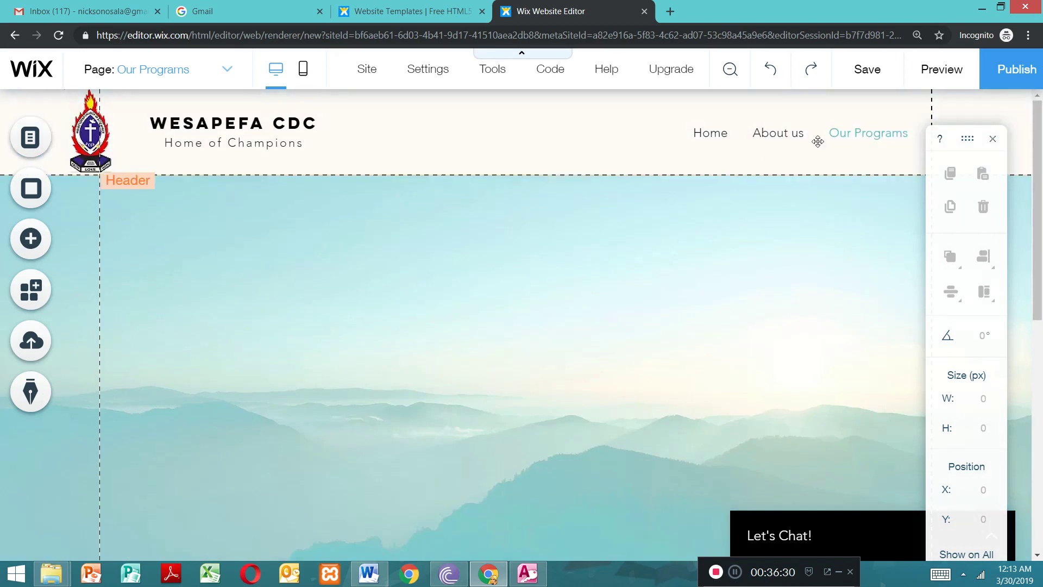
drag(1042, 158, 1015, 129)
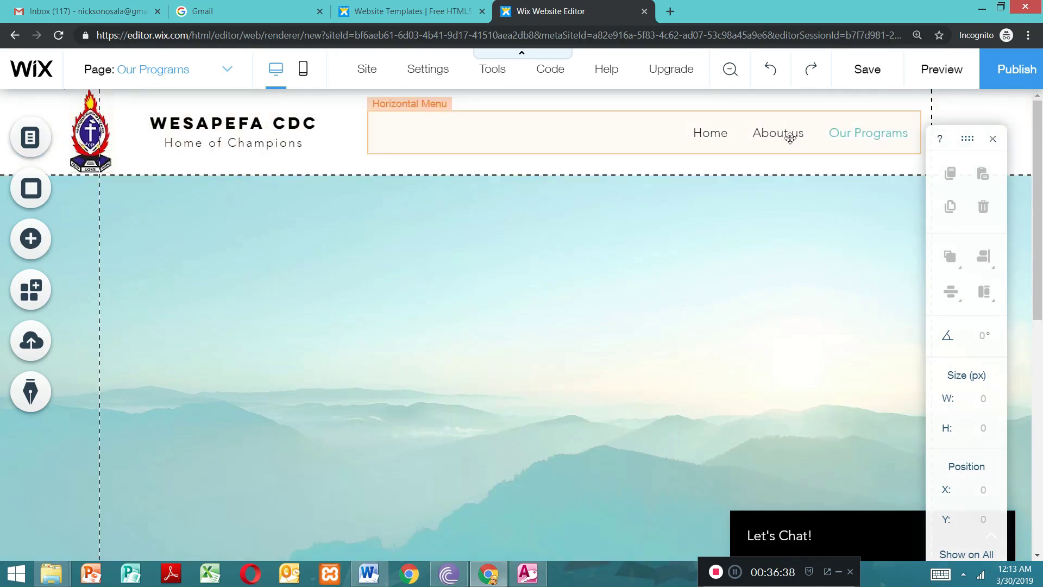
click(477, 135)
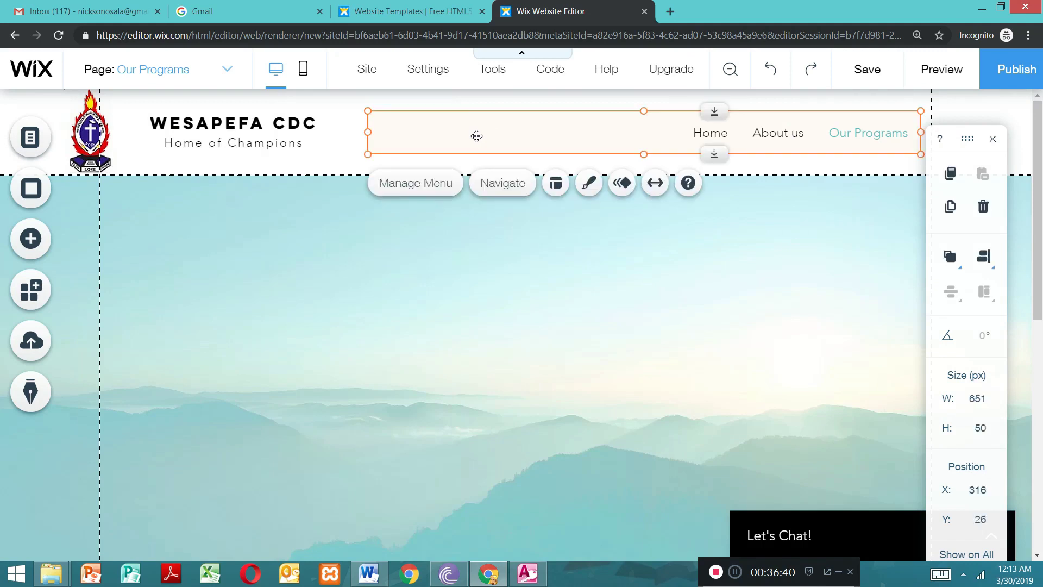
click(405, 182)
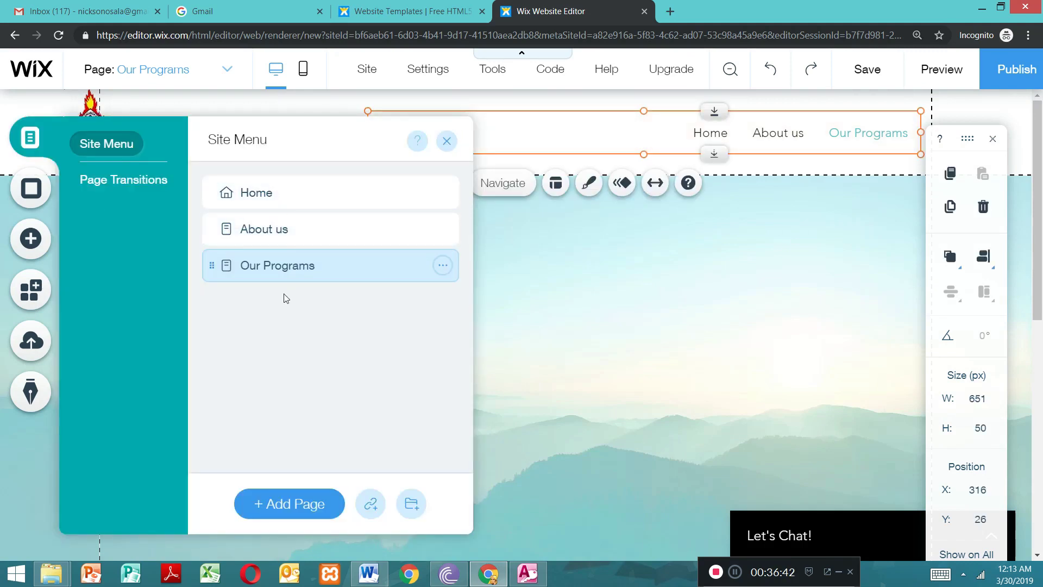
click(273, 230)
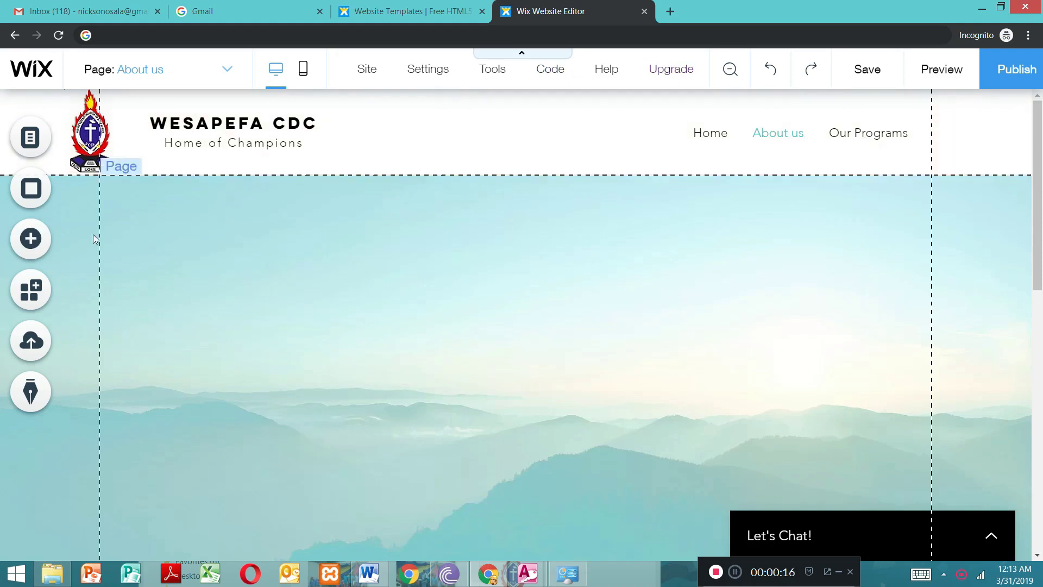
Step: Add the four-colour repeater with Entertainment, Lifestyle, Sports and Technology items to the About us page and dismiss the save reminder
click(32, 240)
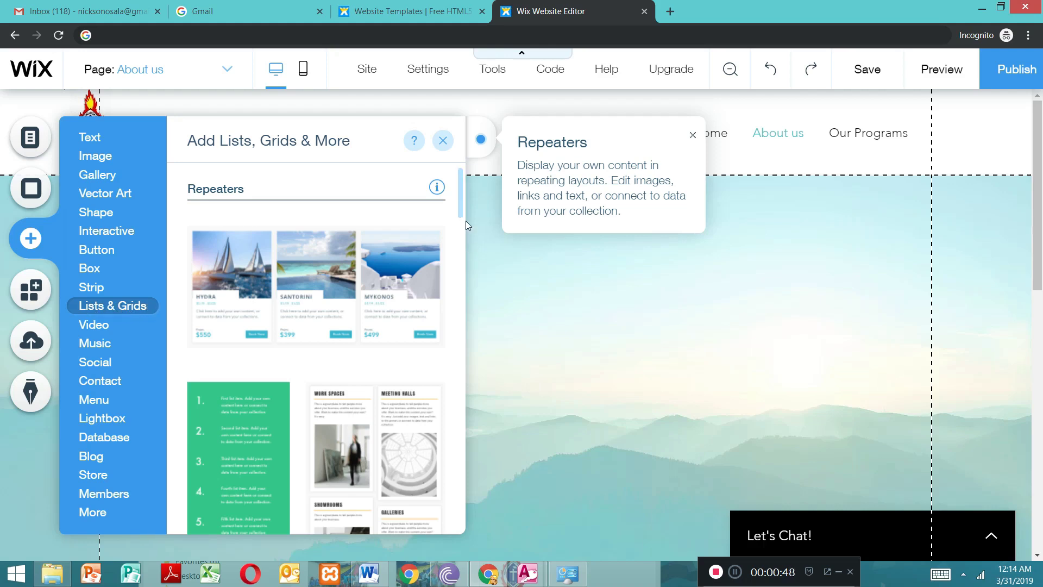
drag(460, 204, 467, 246)
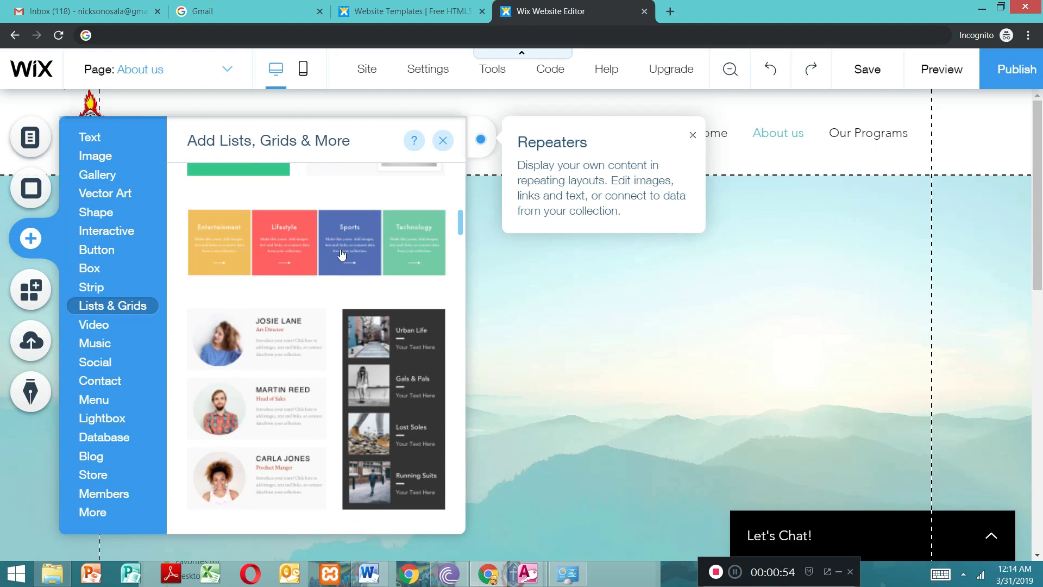
click(291, 250)
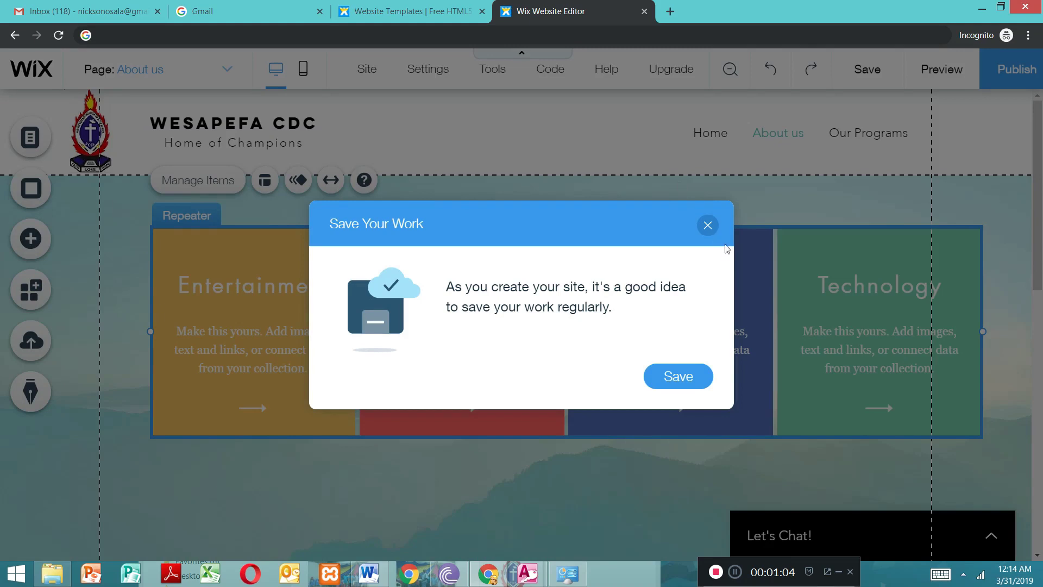
click(707, 225)
Step: Widen the repeater from the left page guideline almost to the right page edge and move the item titles up
scroll(580, 308, down, 1)
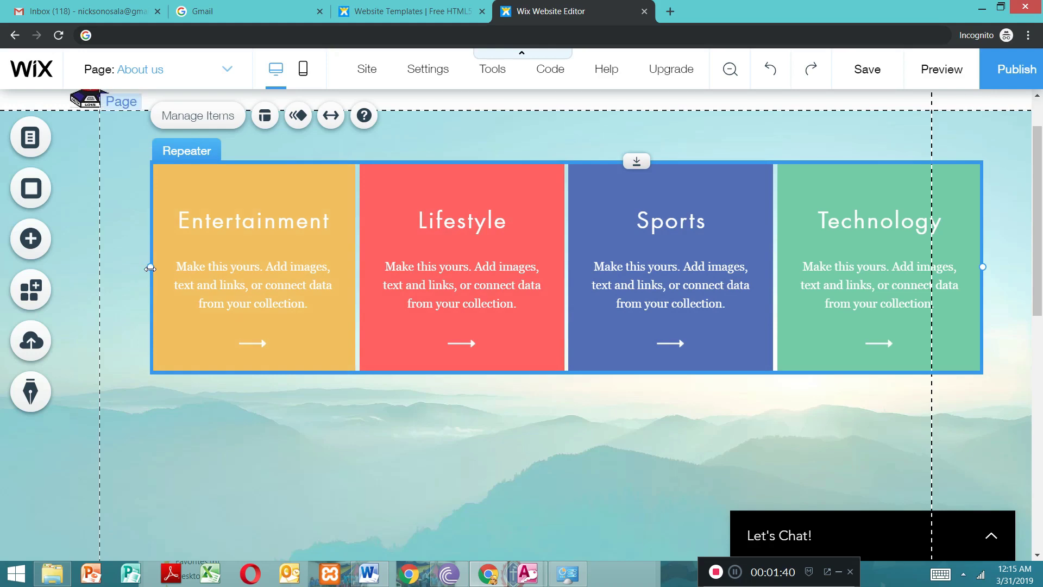
drag(135, 267, 99, 265)
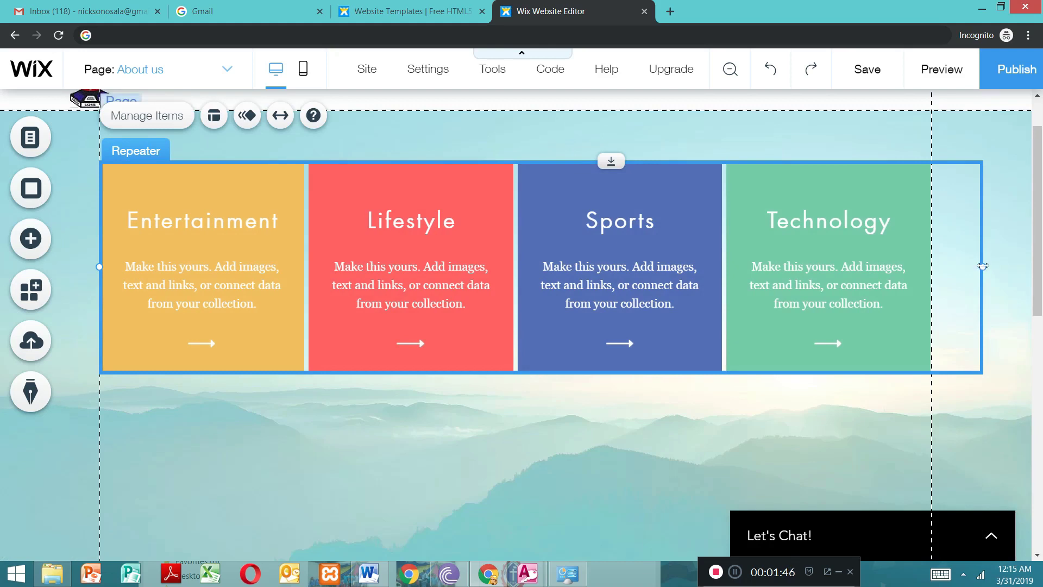
drag(997, 265, 1027, 263)
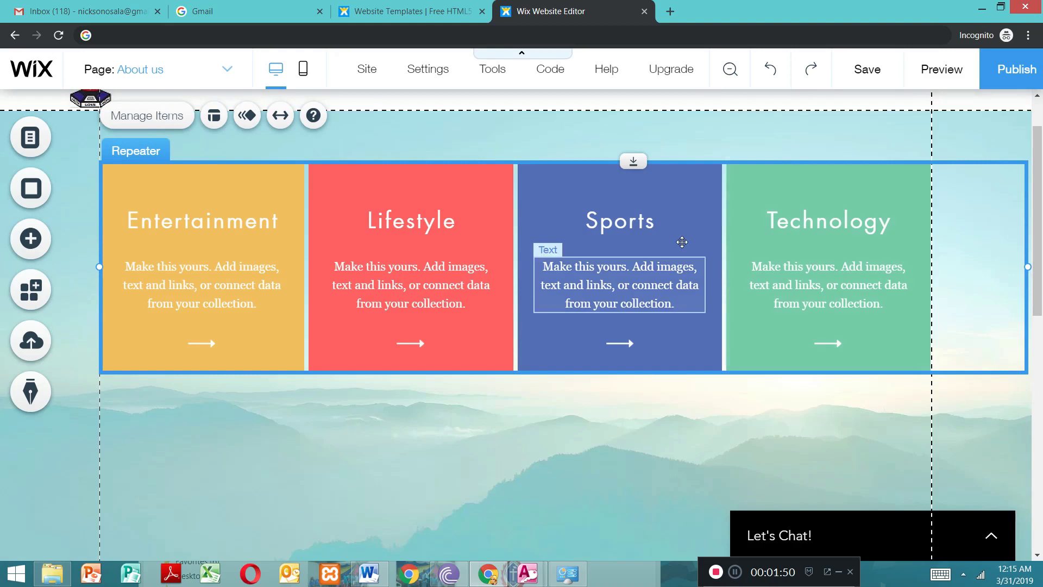
click(498, 196)
drag(531, 190, 525, 152)
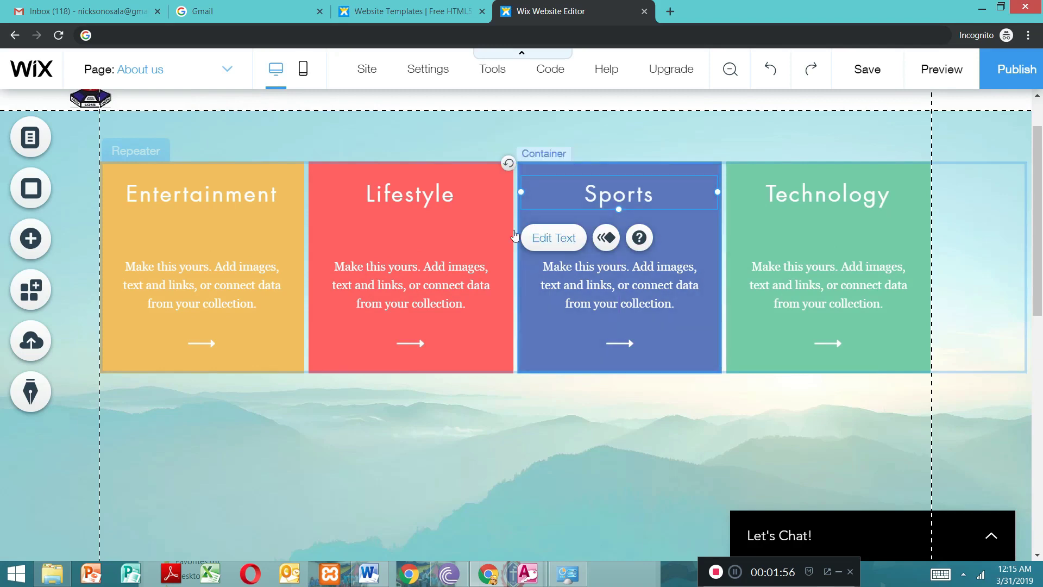
Step: Move the repeater up against the header's lower edge and slightly left of the page guideline
click(506, 304)
scroll(516, 291, down, 2)
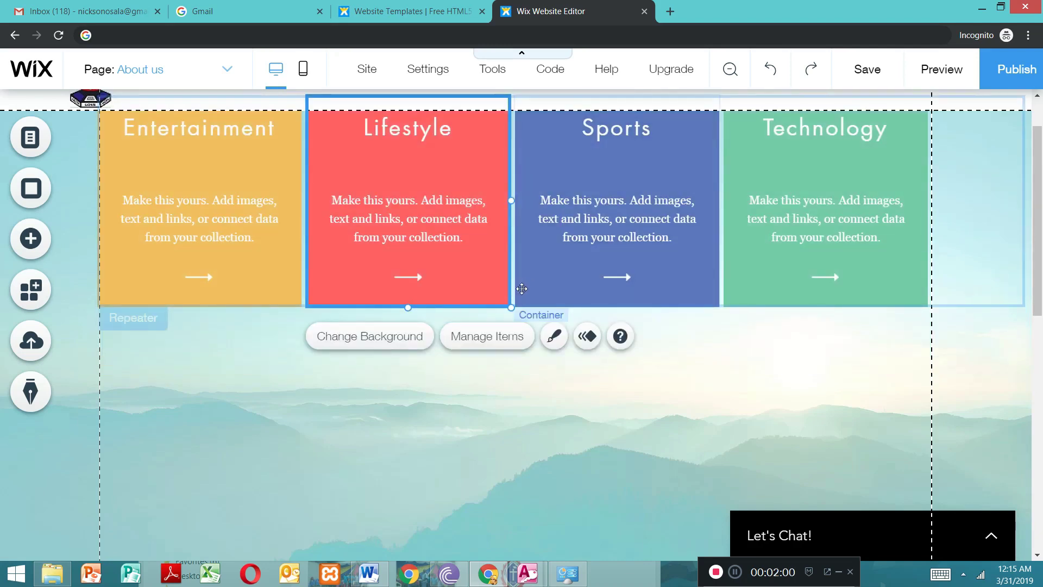
click(522, 288)
scroll(519, 290, up, 1)
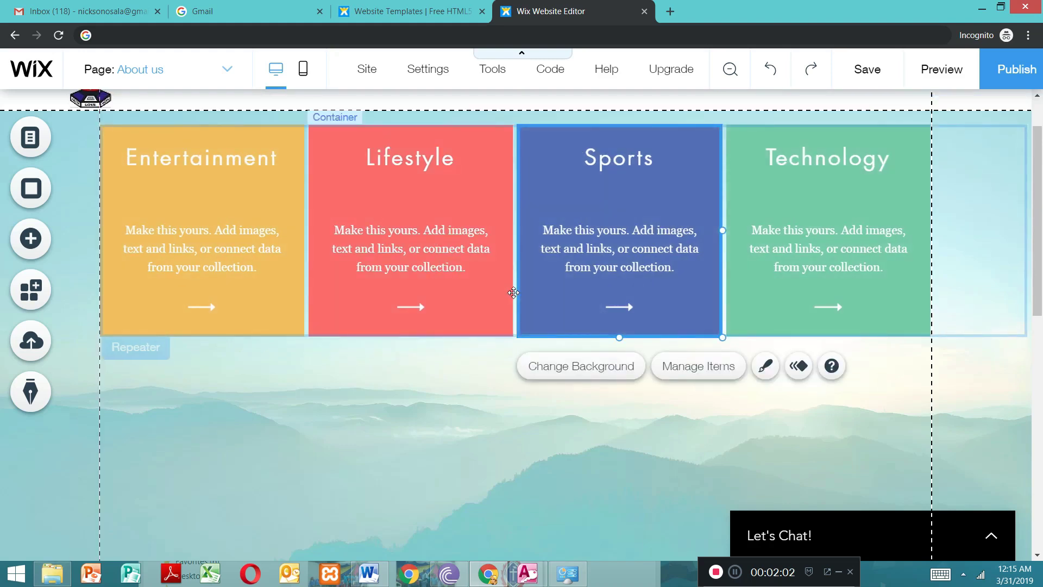
mouse_move(506, 285)
mouse_down()
mouse_move(500, 271)
mouse_move(499, 285)
mouse_up()
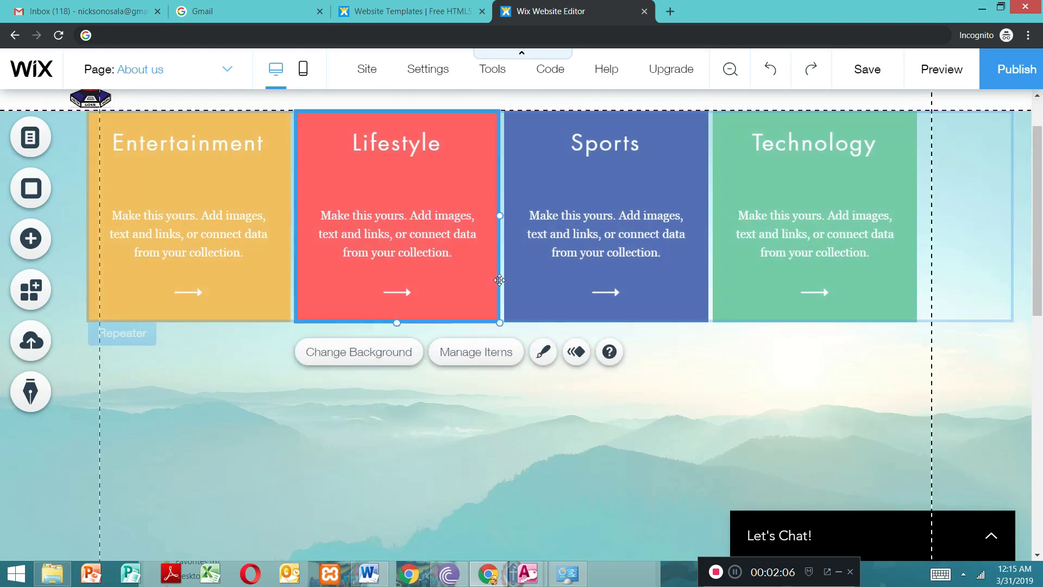
Step: Stretch the repeater items downward to about twice their original height
click(926, 353)
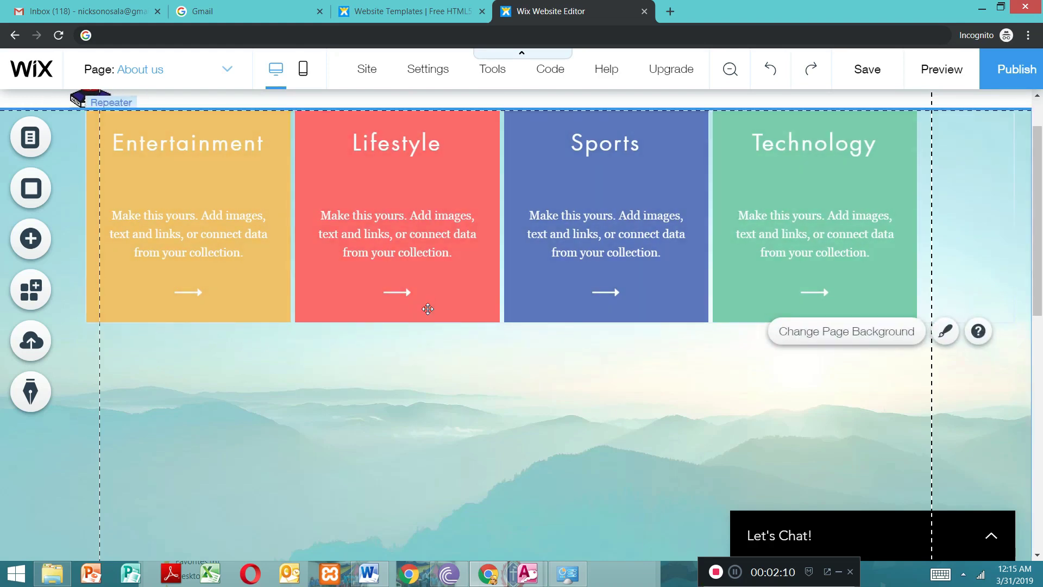
click(225, 302)
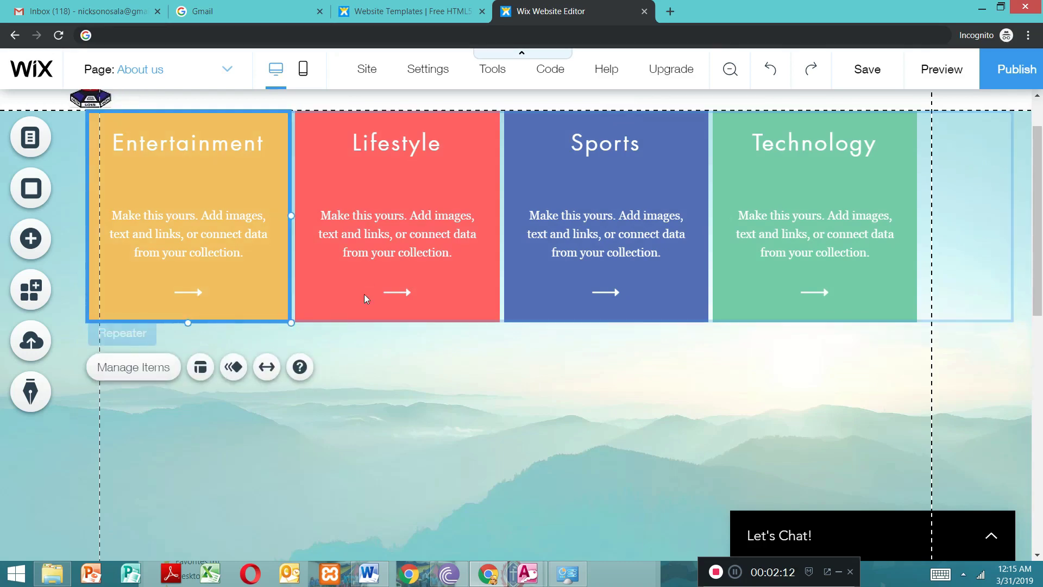
click(350, 287)
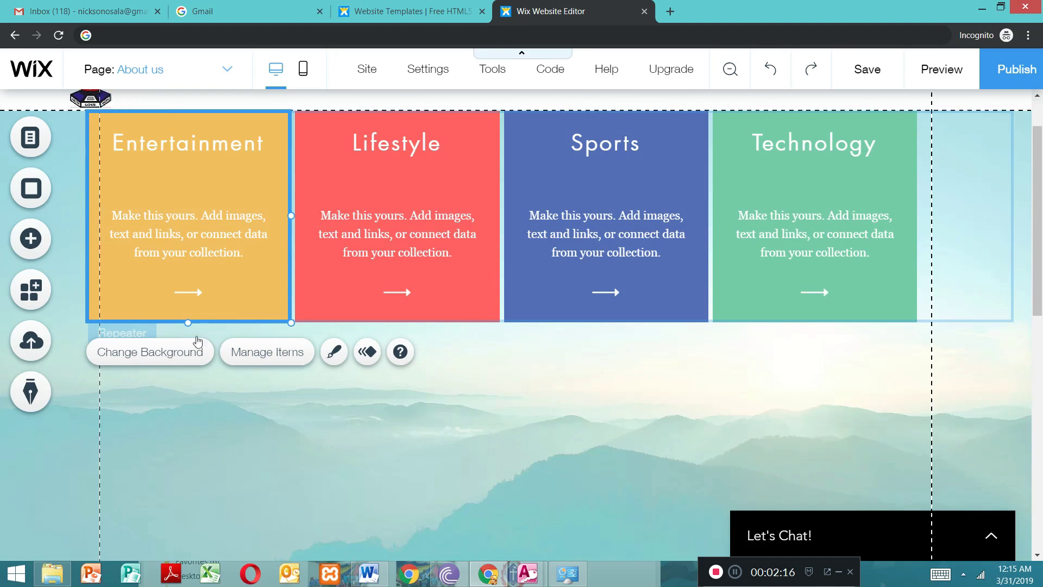
drag(187, 325, 187, 350)
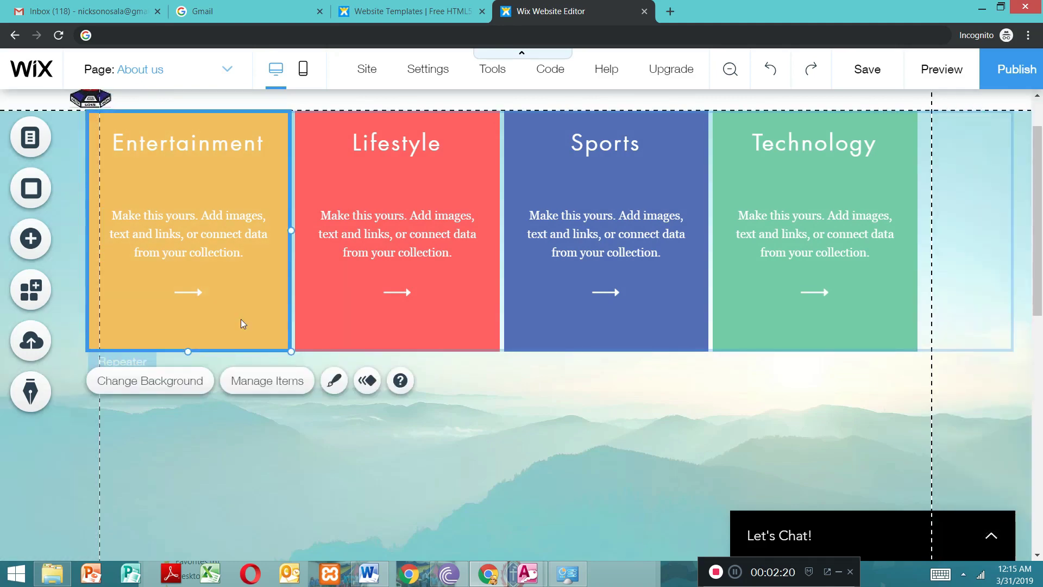
double_click(240, 318)
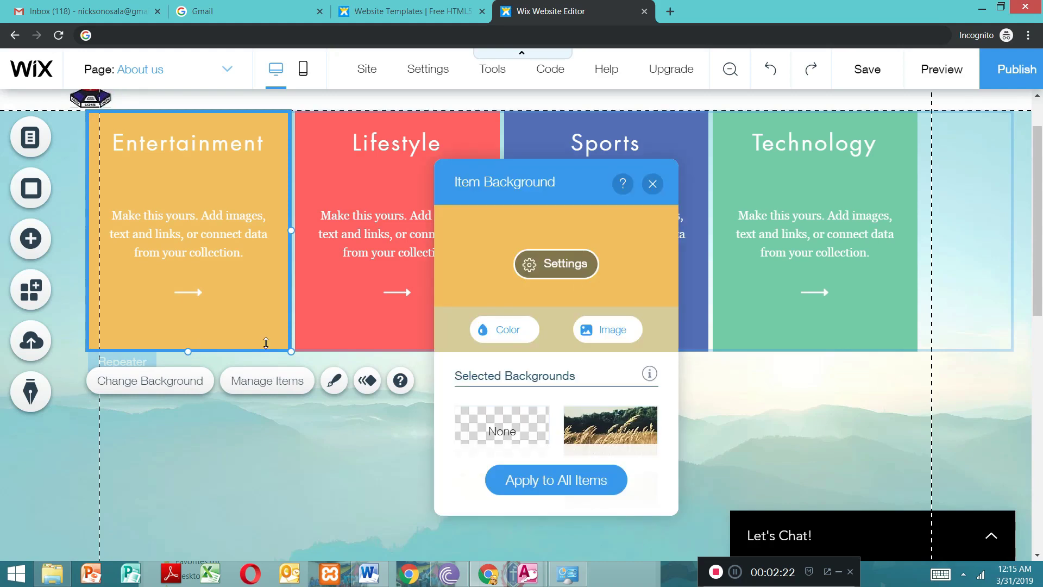
click(652, 184)
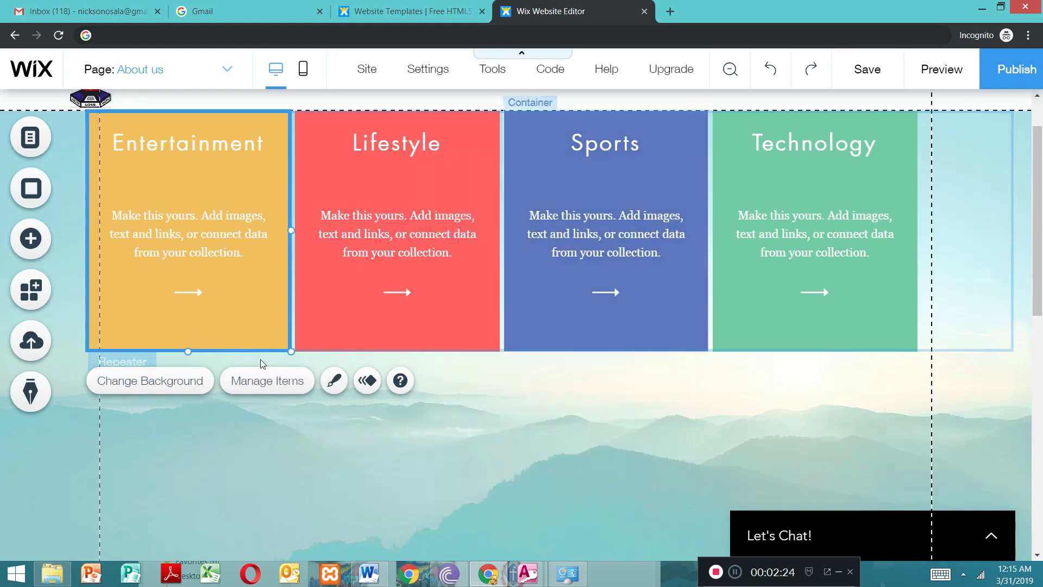
drag(189, 386, 209, 554)
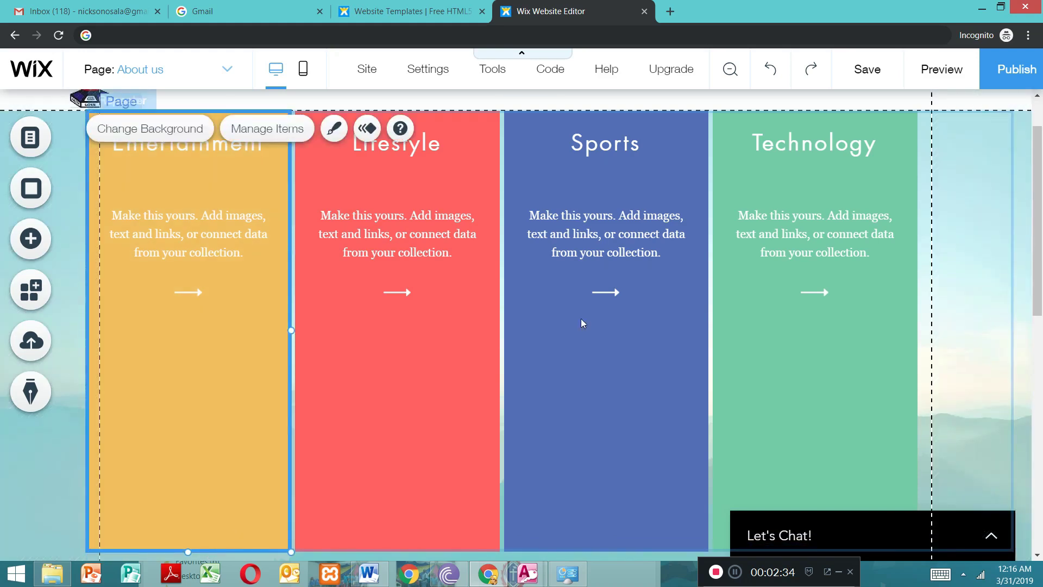
click(855, 413)
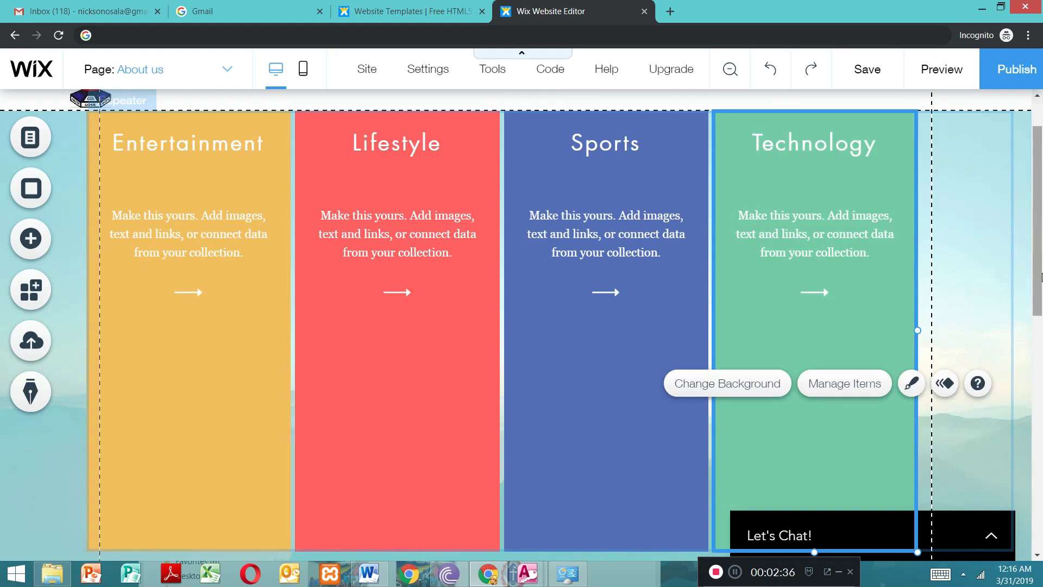
scroll(1040, 277, up, 2)
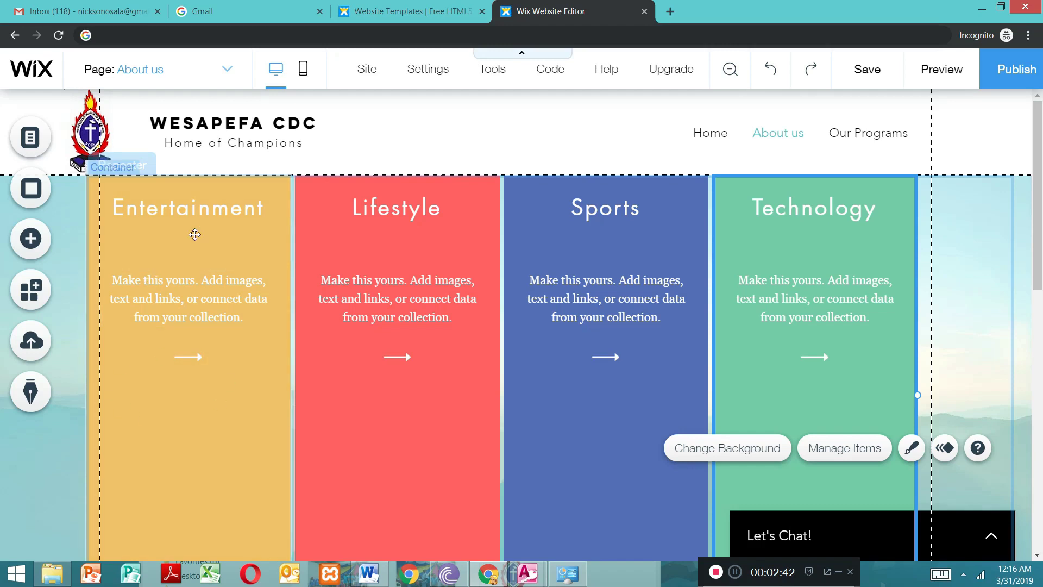
Step: Try the Wheat Field image as the background of the Entertainment item in the repeater
double_click(178, 418)
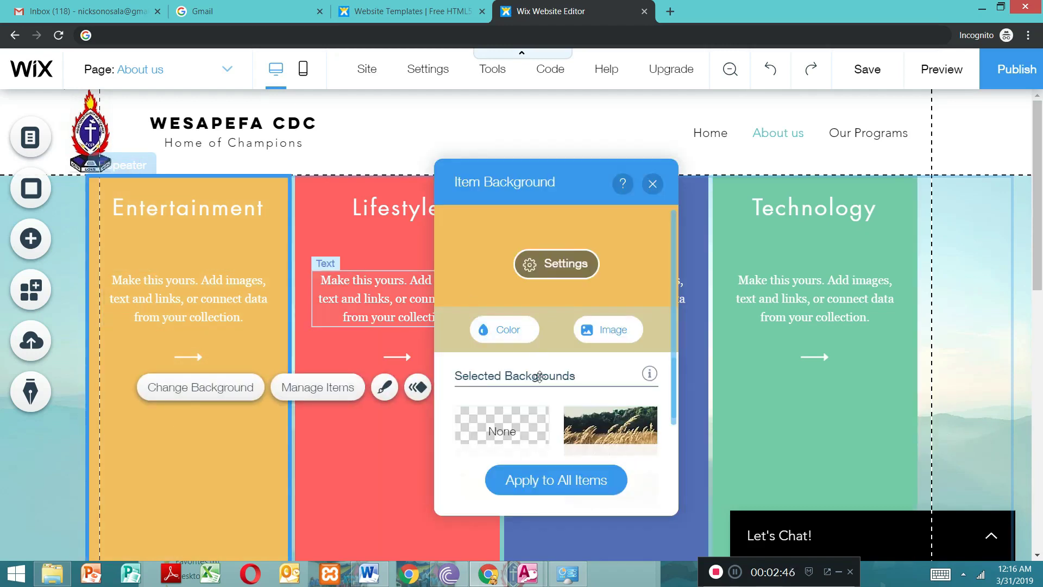
click(526, 428)
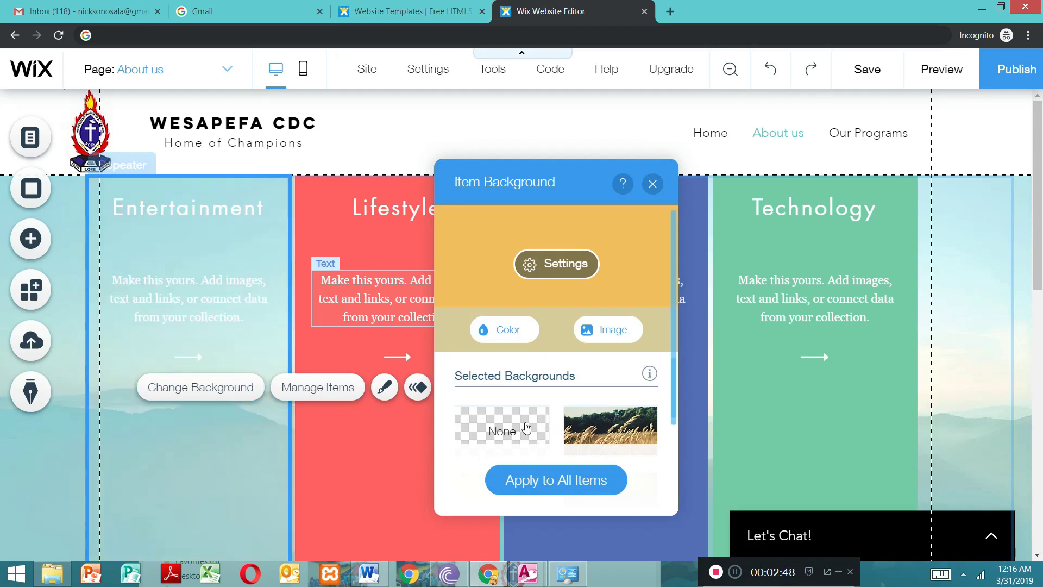
click(584, 432)
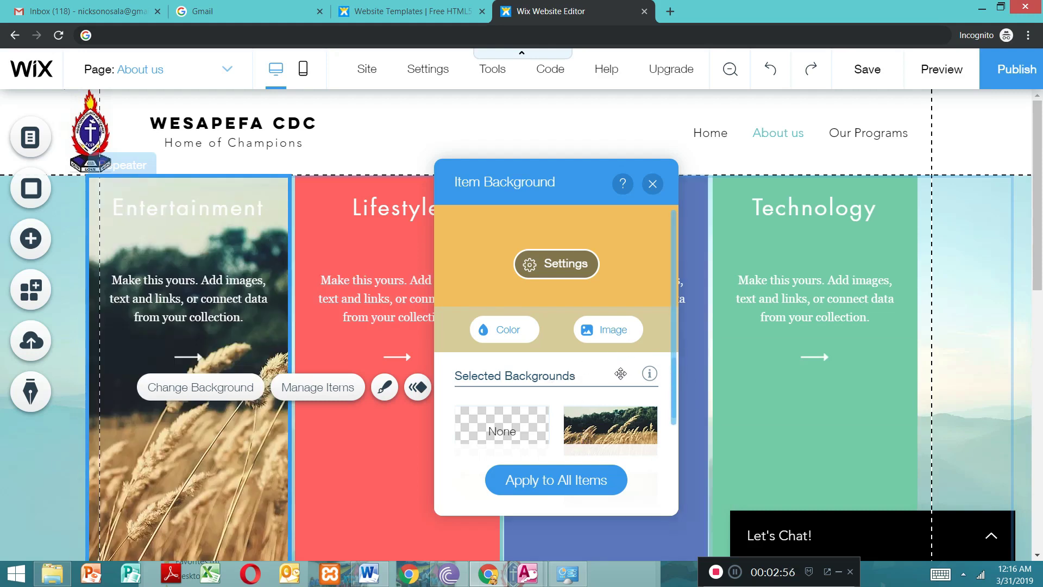
click(652, 183)
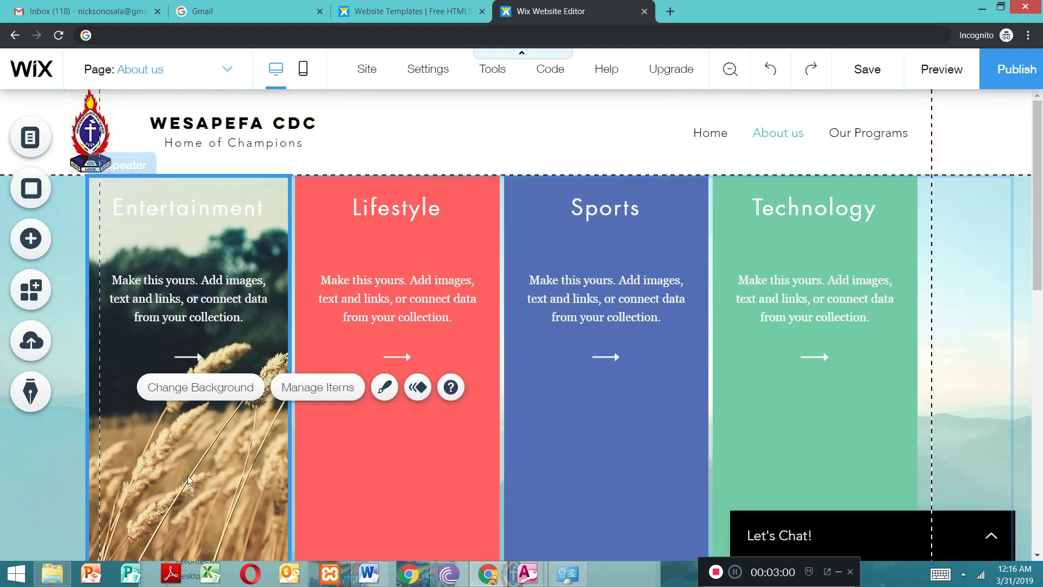
Step: Set the Entertainment item's background to the strong orange-red site colour after trying white, light blue, grey and salmon
double_click(168, 470)
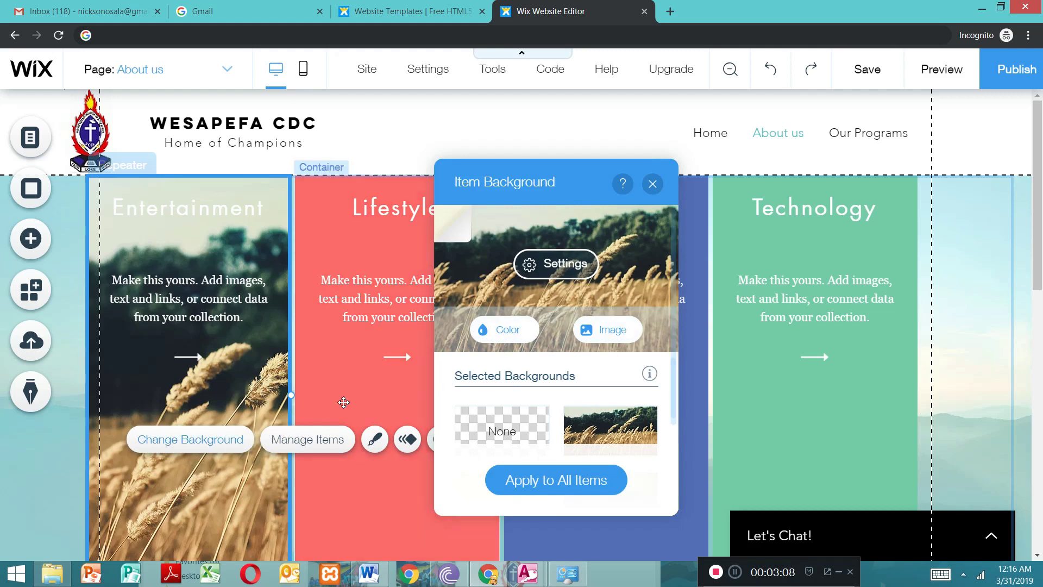
click(516, 340)
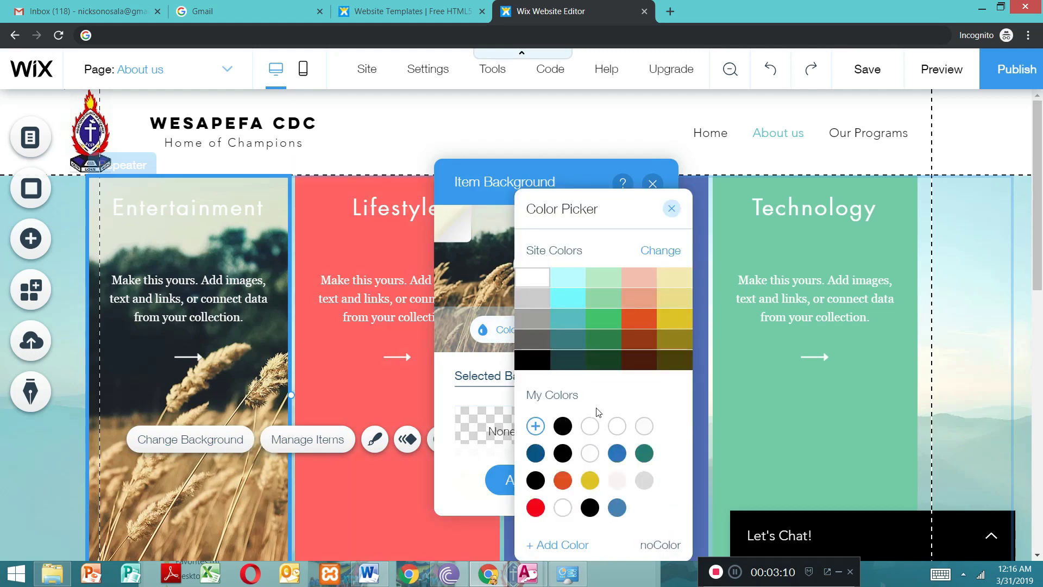
click(590, 426)
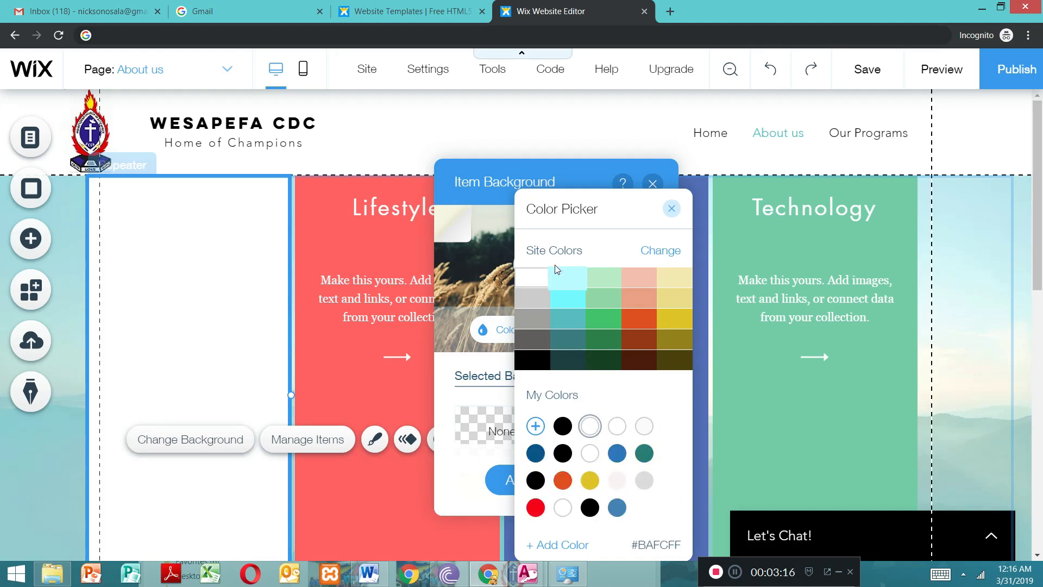
click(562, 289)
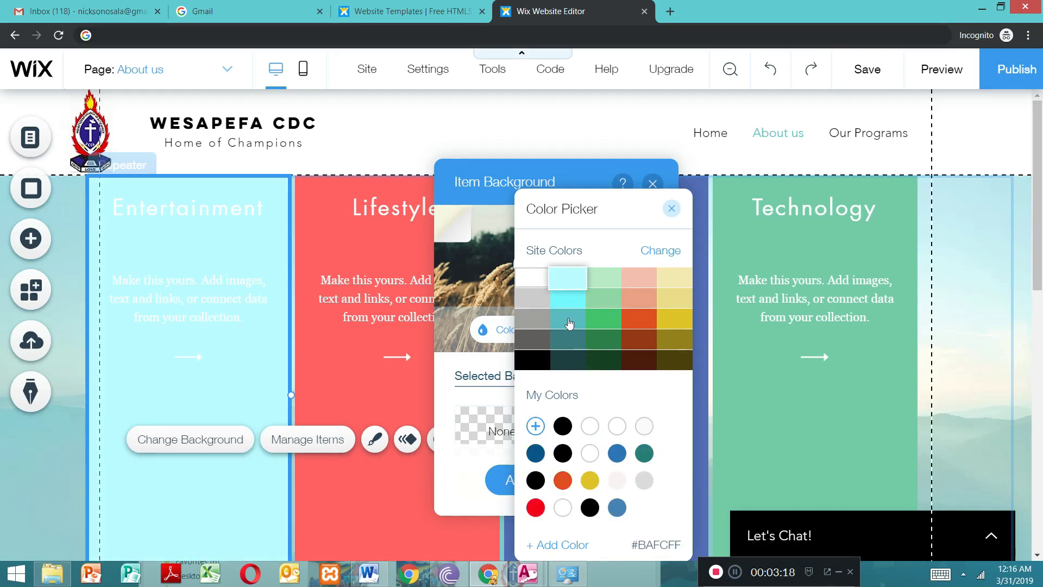
click(532, 279)
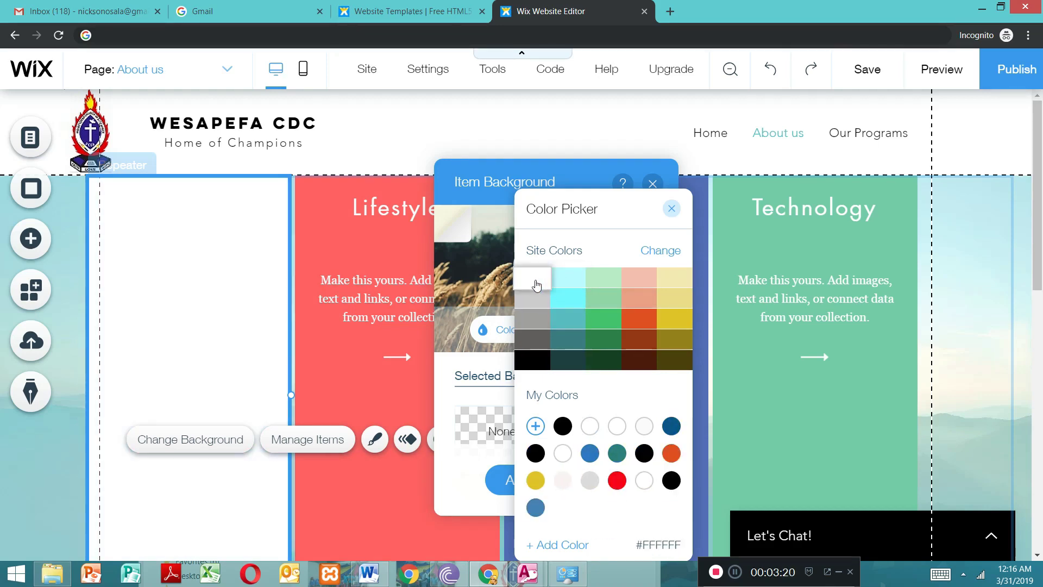
click(538, 308)
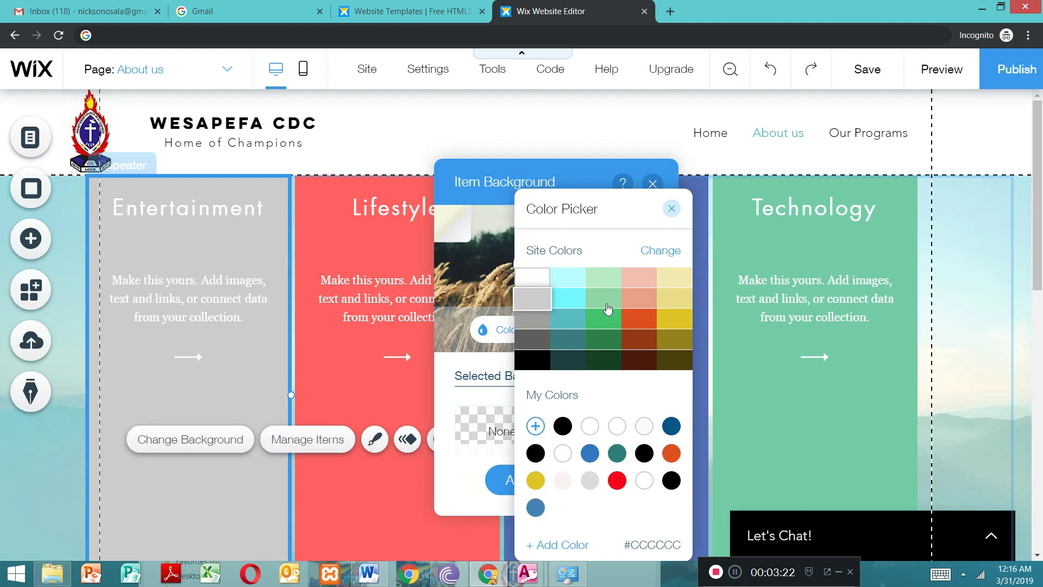
click(639, 305)
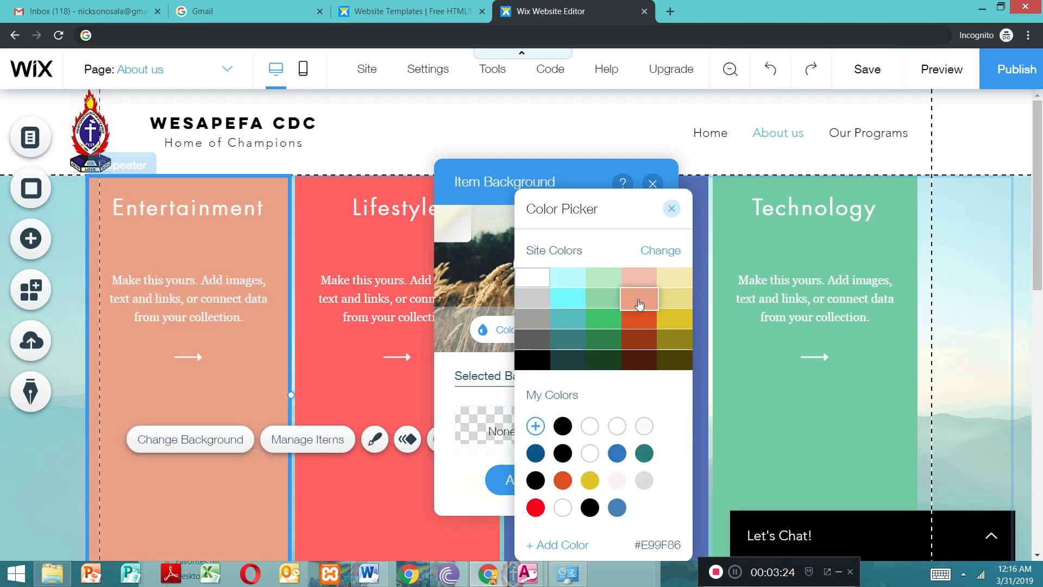
click(641, 318)
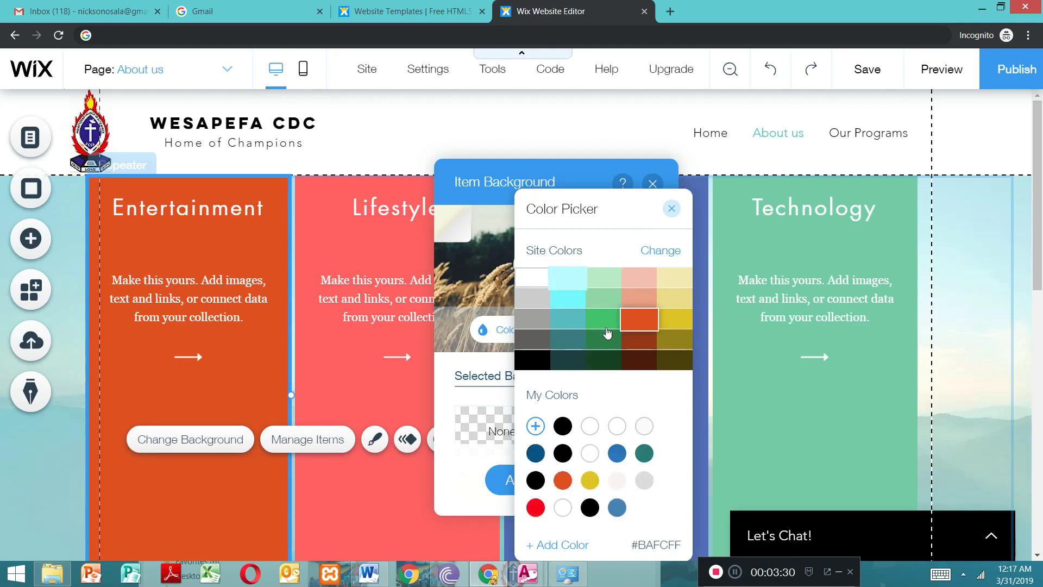
click(672, 211)
click(652, 183)
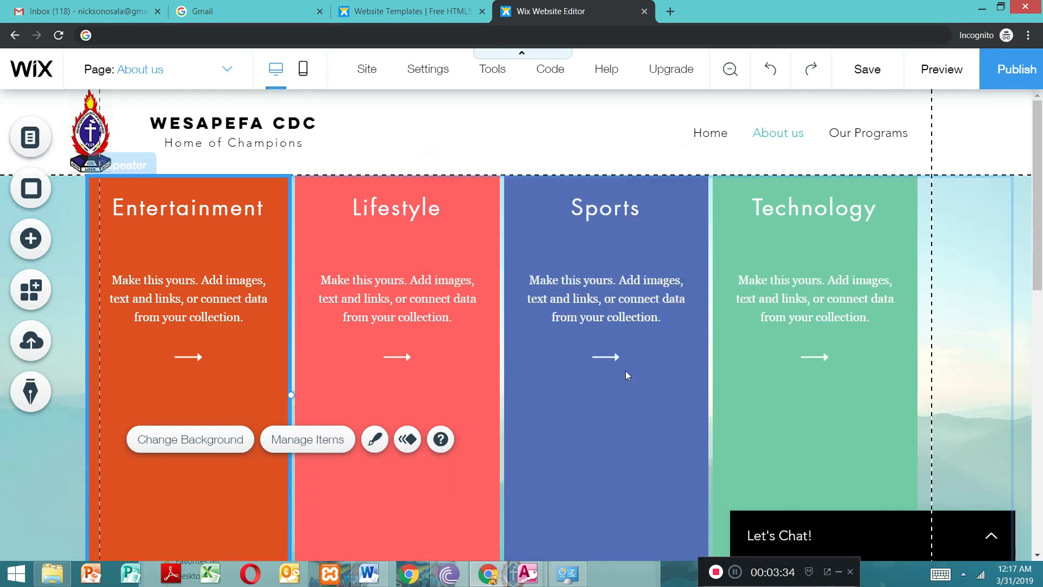
Step: Change the first repeater item's title from Entertainment to "Contacts"
click(201, 207)
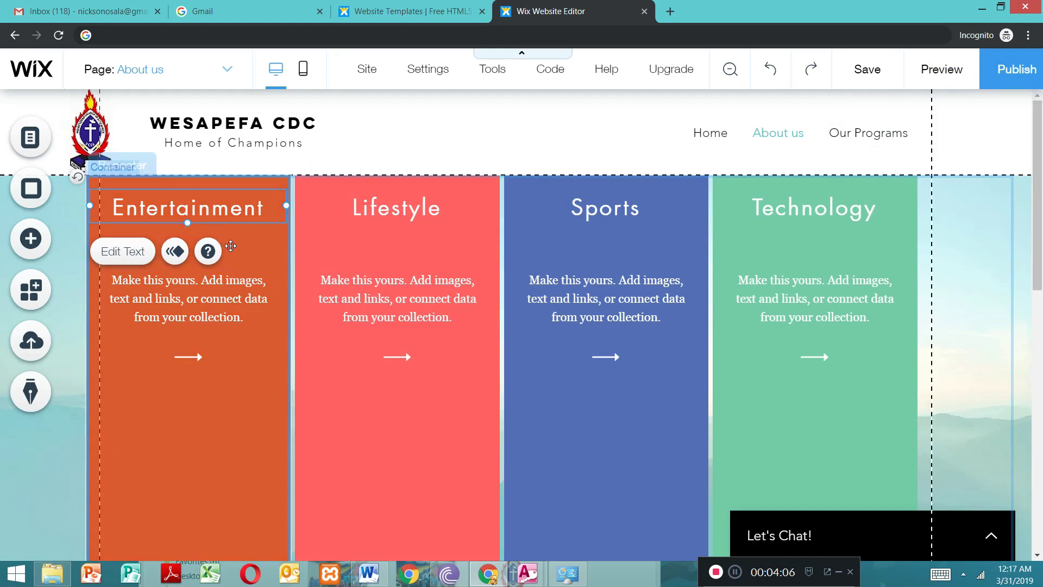
double_click(178, 211)
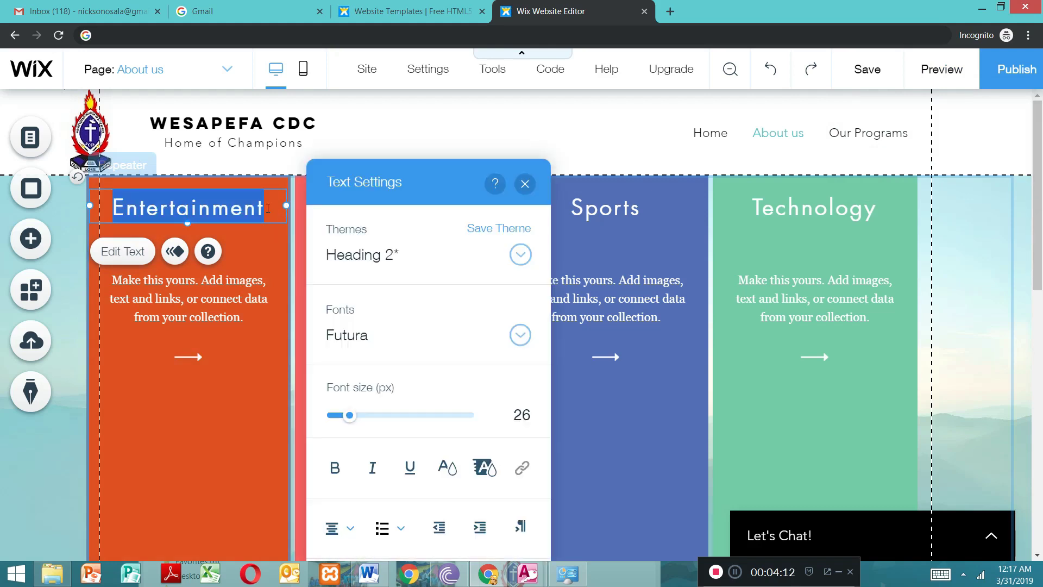
key(BackSpace)
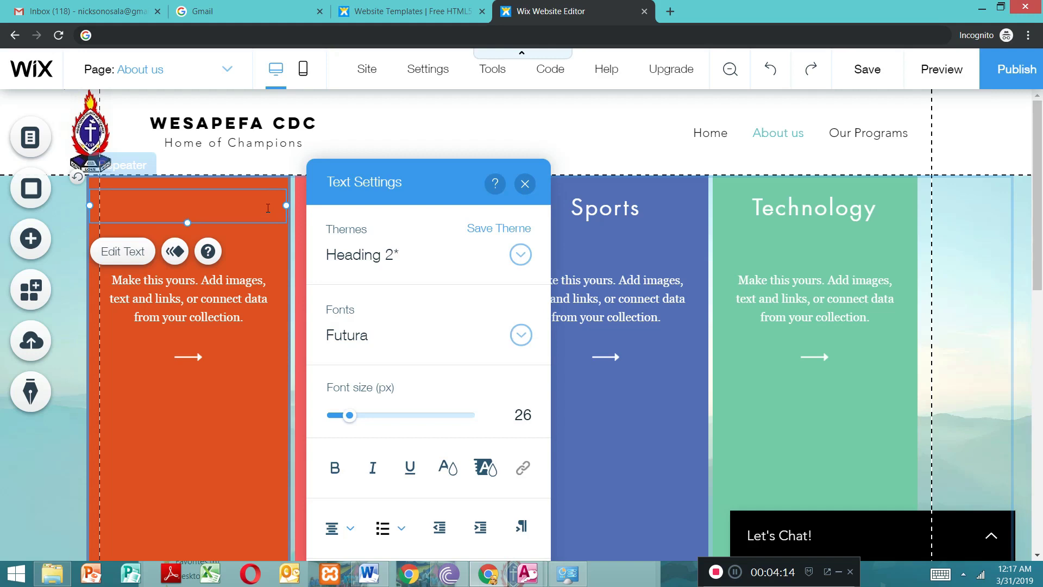
text(Av)
key(BackSpace)
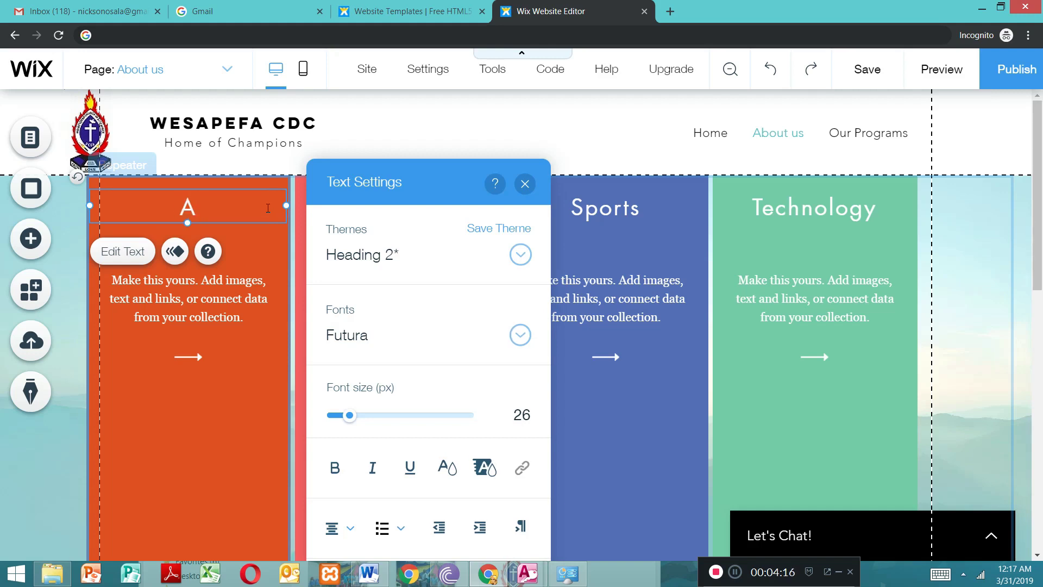
key(BackSpace)
text(Contacts)
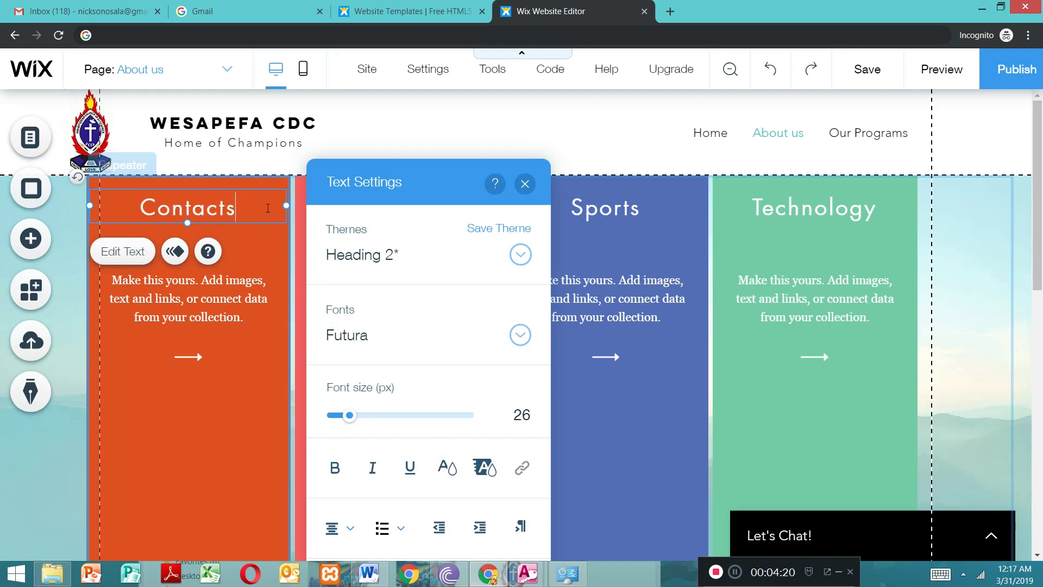
Step: Delete the placeholder paragraph below the Contacts title, leaving its text box ready for new content
click(245, 277)
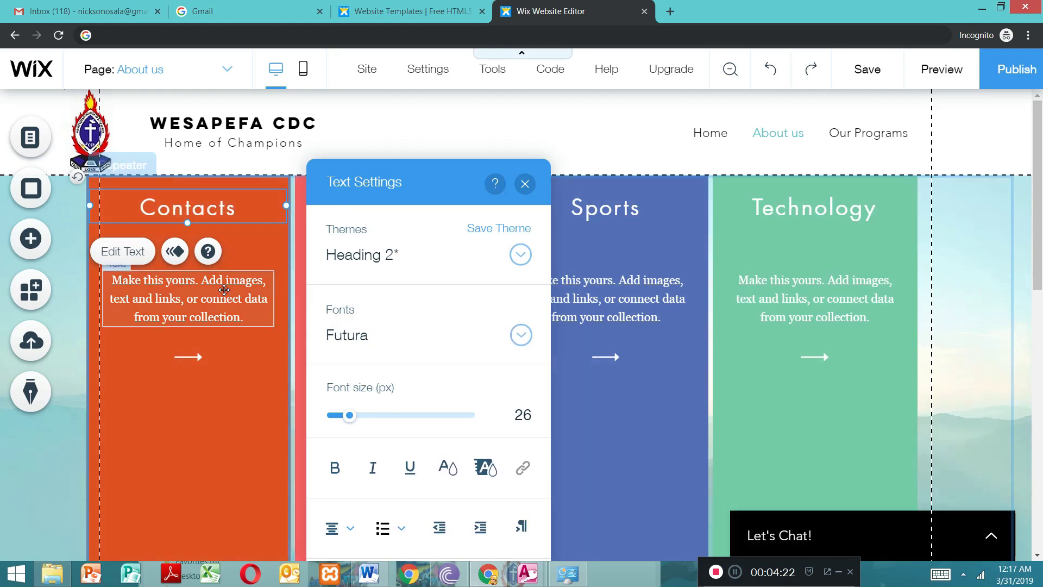
double_click(179, 302)
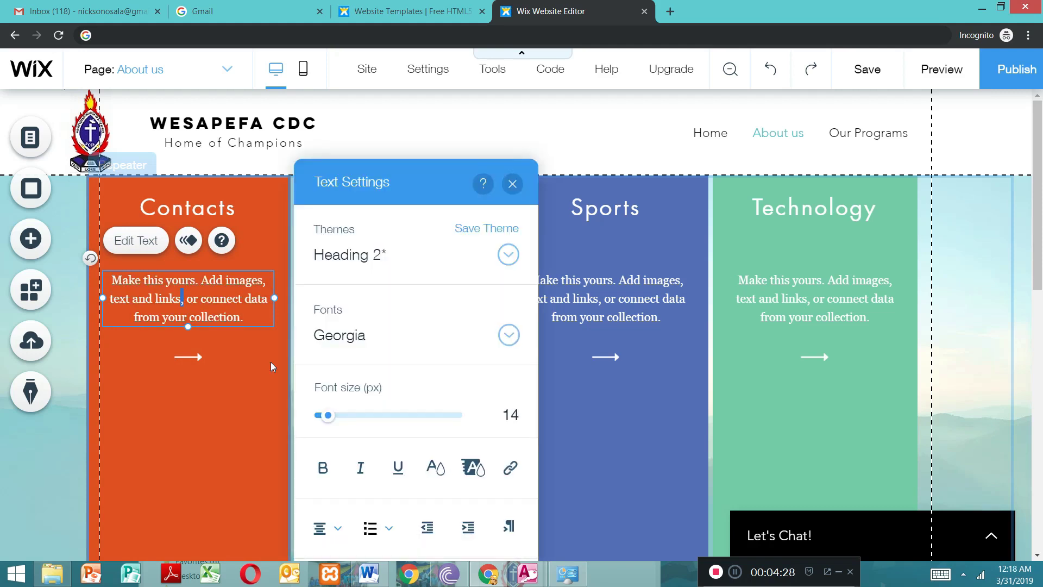
click(513, 184)
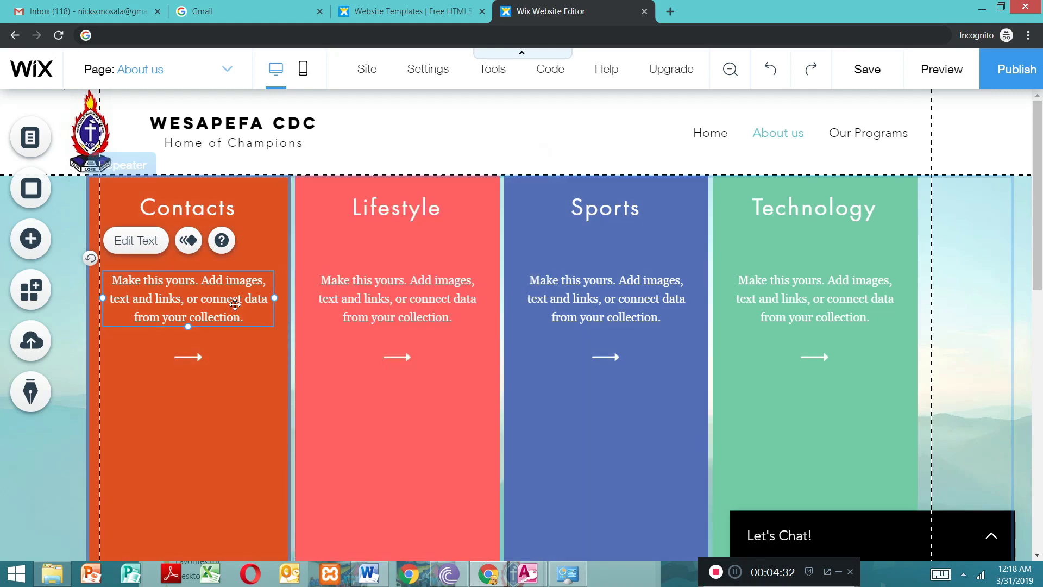
double_click(235, 304)
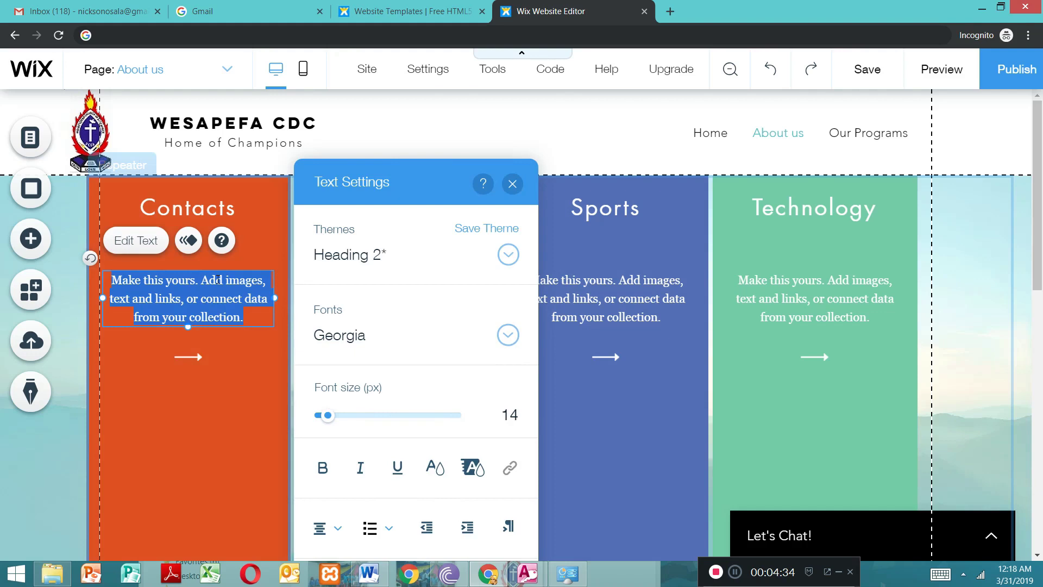
key(BackSpace)
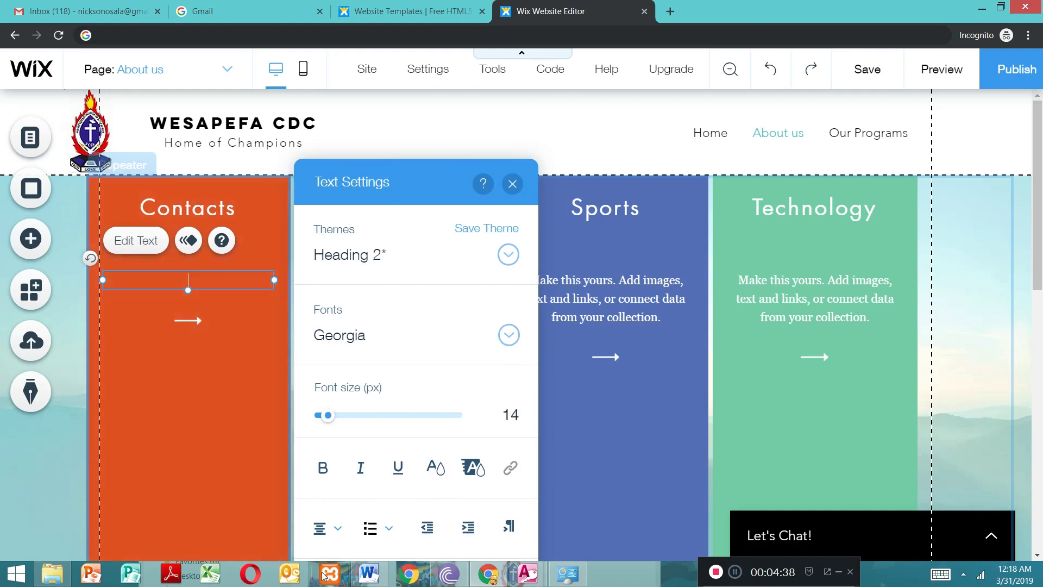
Step: Switch to the content document in Word, go to its beginning and maximize the window
click(369, 573)
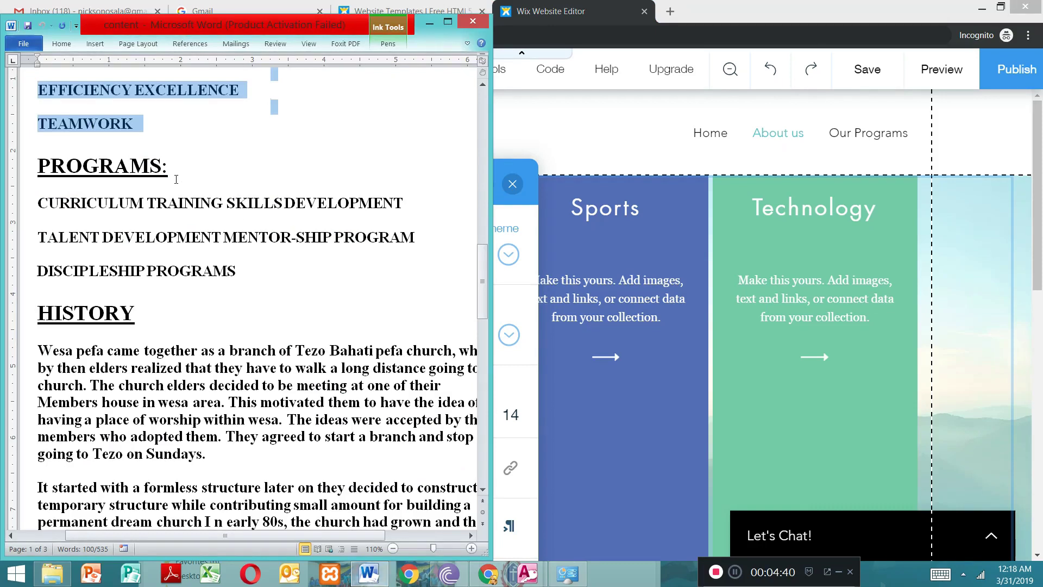
drag(486, 272, 472, 113)
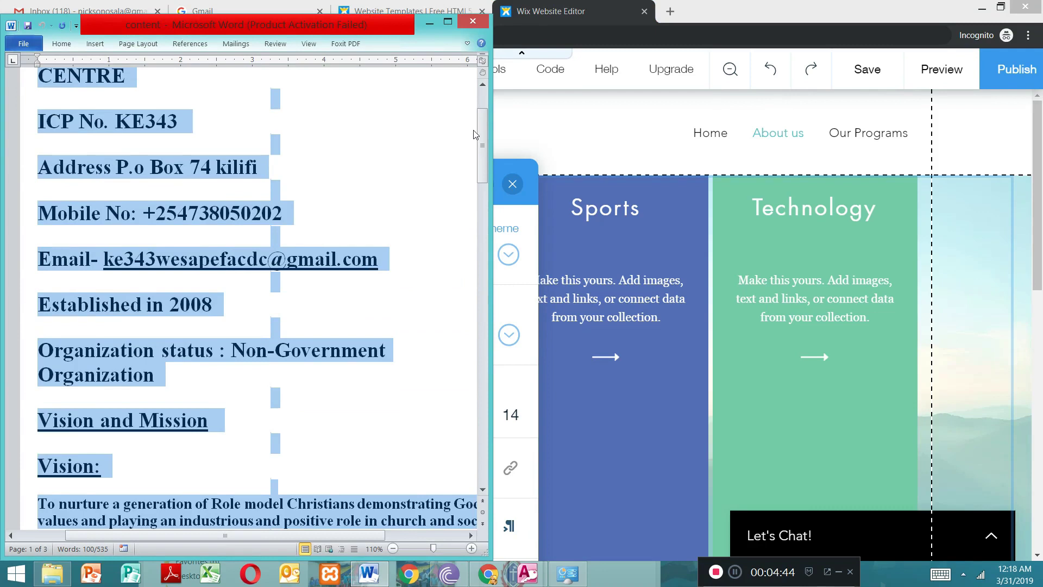
click(470, 114)
drag(486, 162, 487, 122)
drag(272, 533, 189, 499)
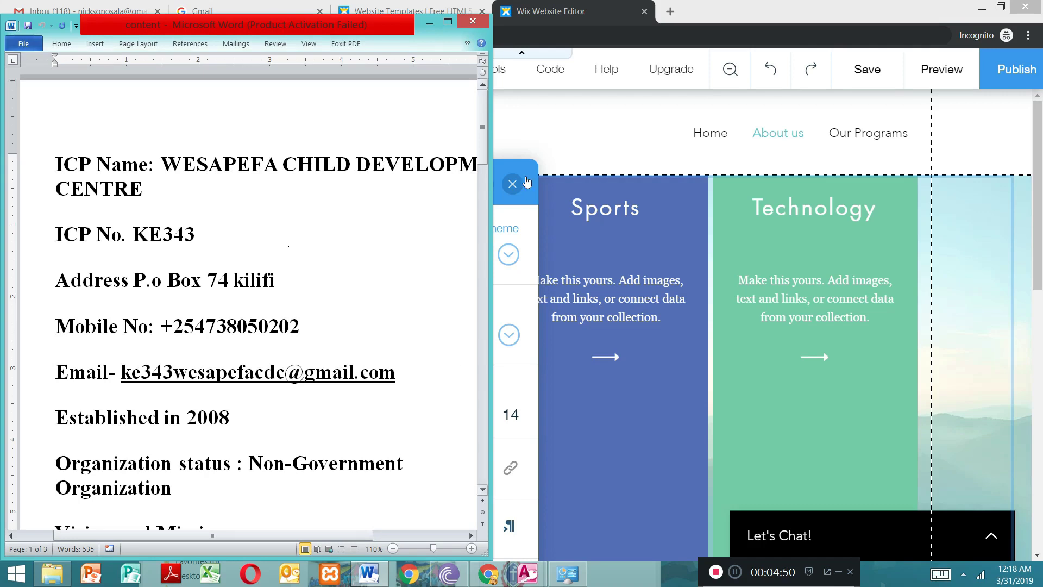
drag(481, 144, 480, 138)
click(455, 22)
Step: Reduce the font size of the organization details, from the ICP Name line through the Organization status line, to 20
drag(292, 141, 420, 484)
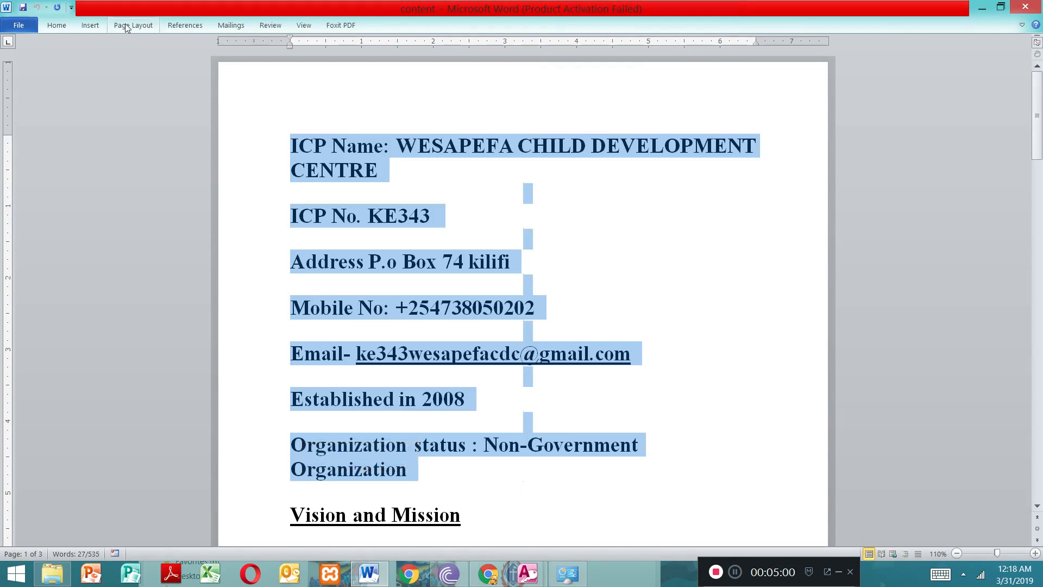
click(399, 142)
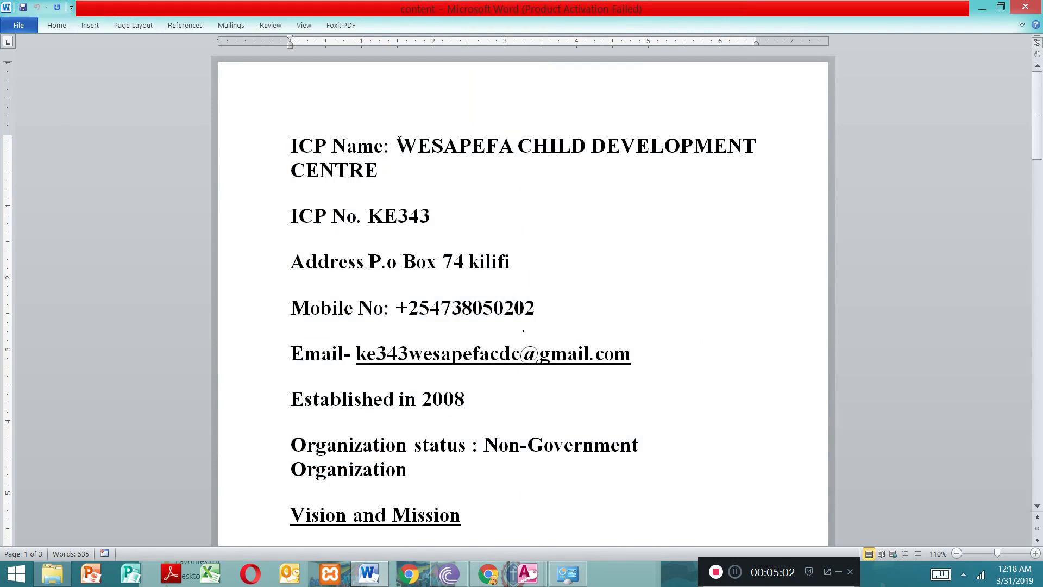
drag(286, 146, 454, 372)
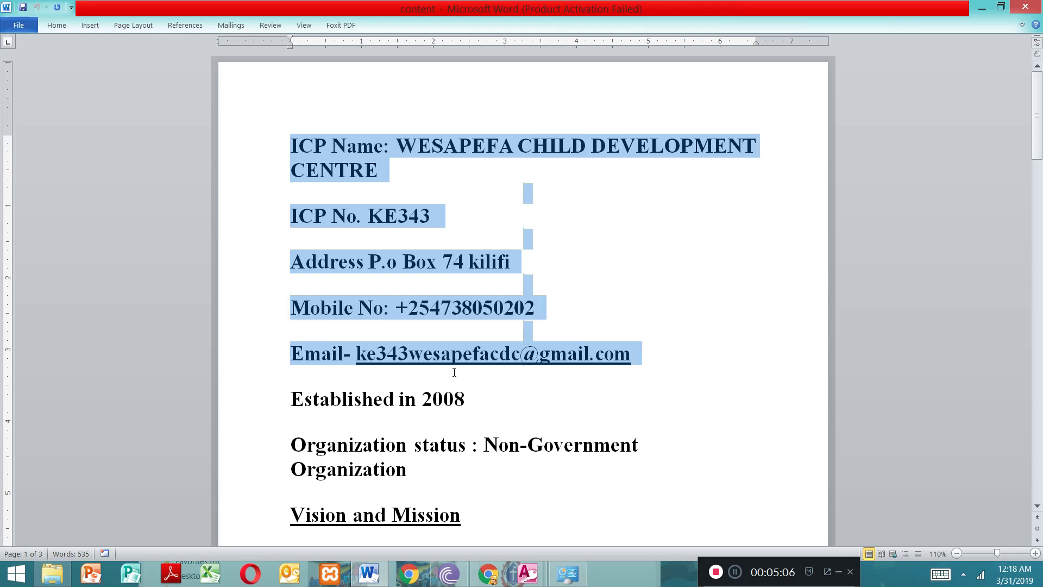
drag(454, 372, 482, 467)
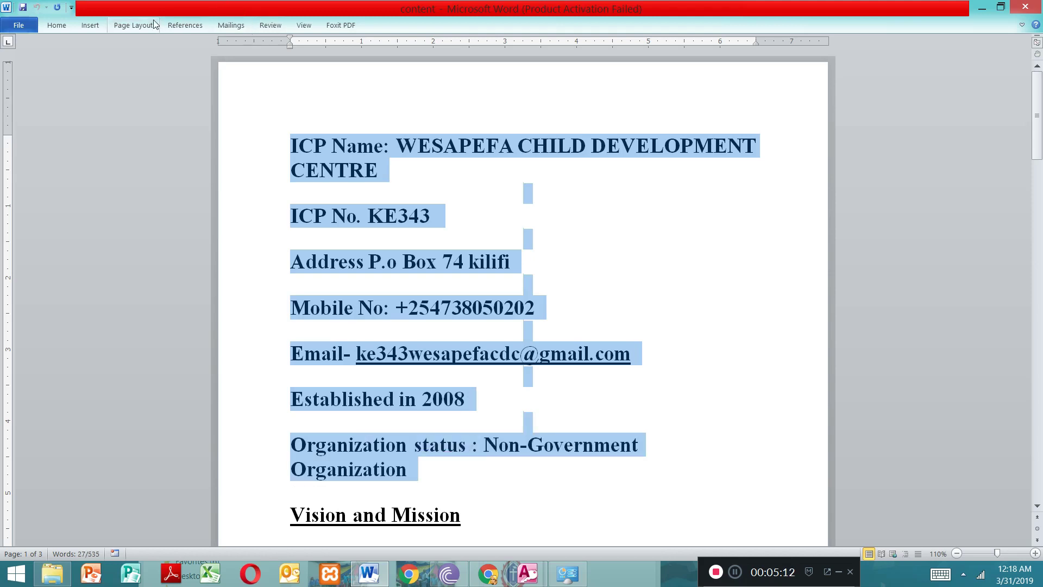
click(54, 25)
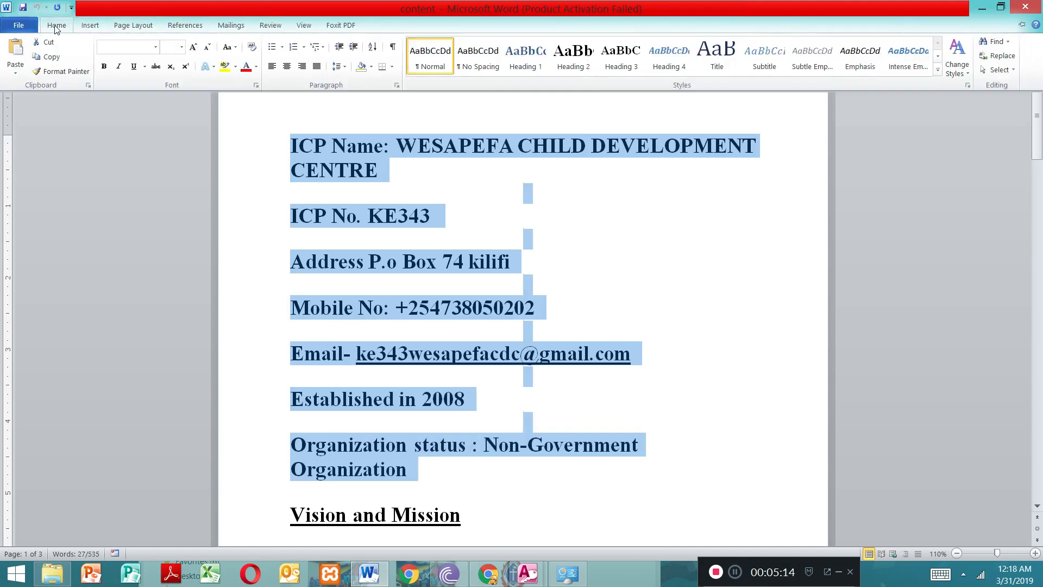
click(208, 48)
double_click(203, 50)
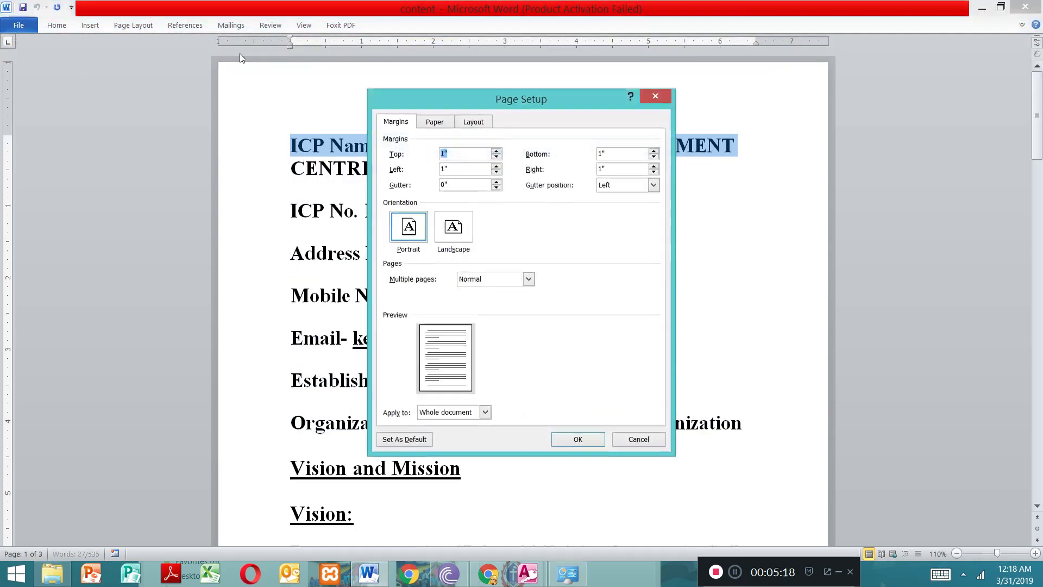
click(667, 102)
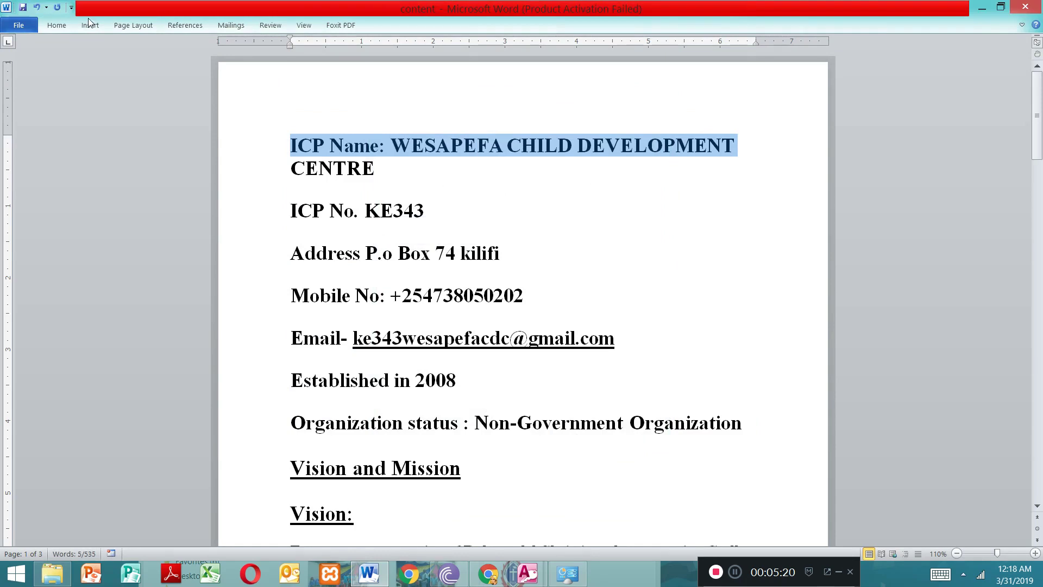
Step: Reduce the font size of the organization details further, from the ICP Name line through the Organization status line
click(89, 26)
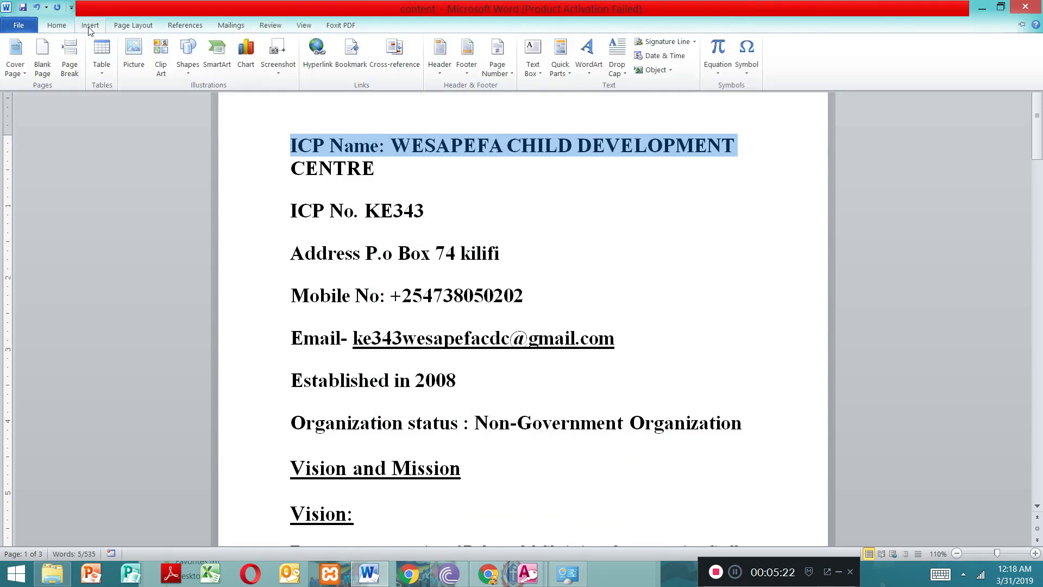
click(89, 28)
click(88, 27)
click(64, 29)
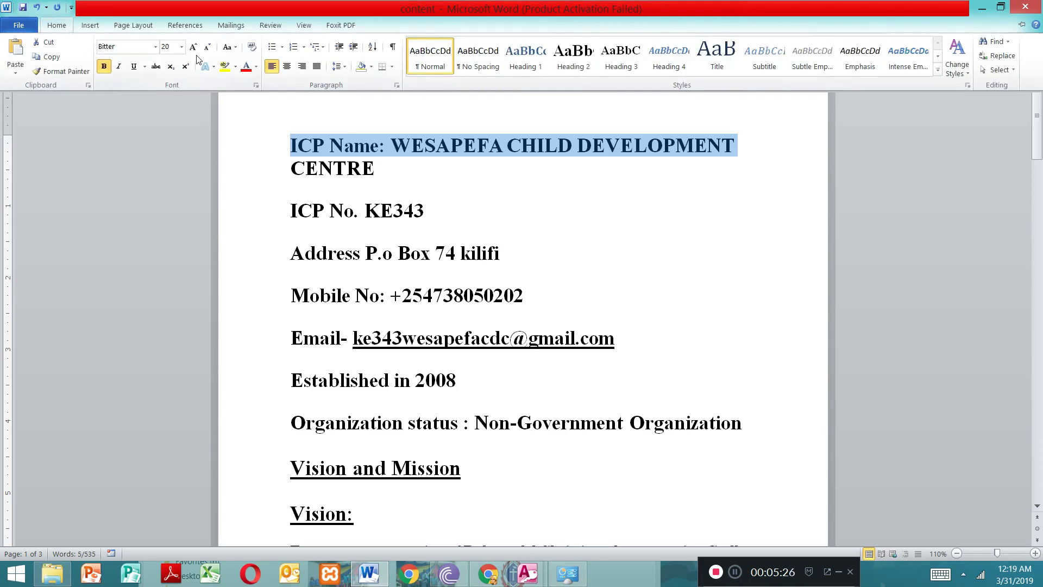
click(288, 150)
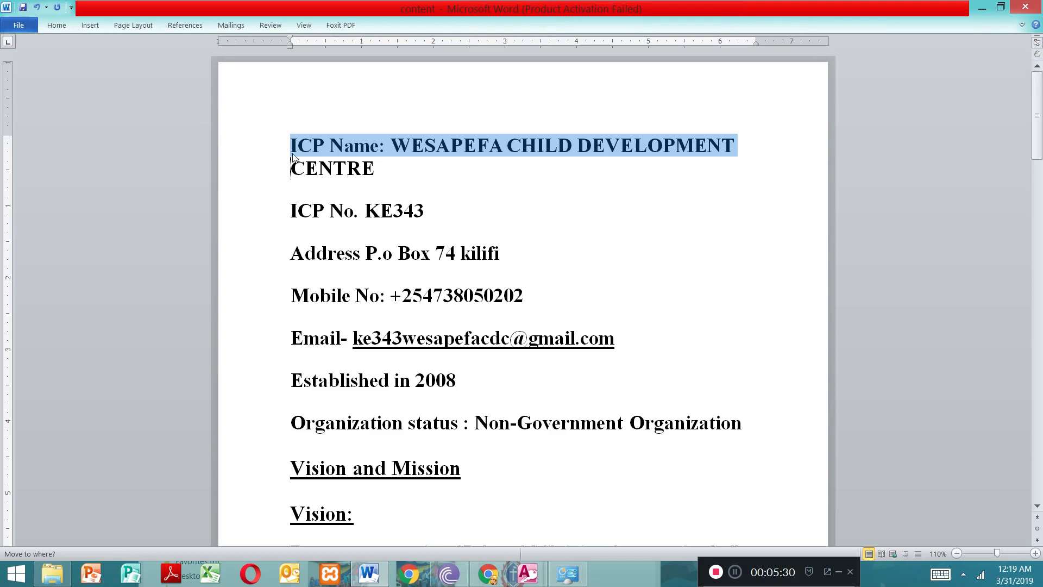
click(292, 146)
drag(293, 144, 424, 437)
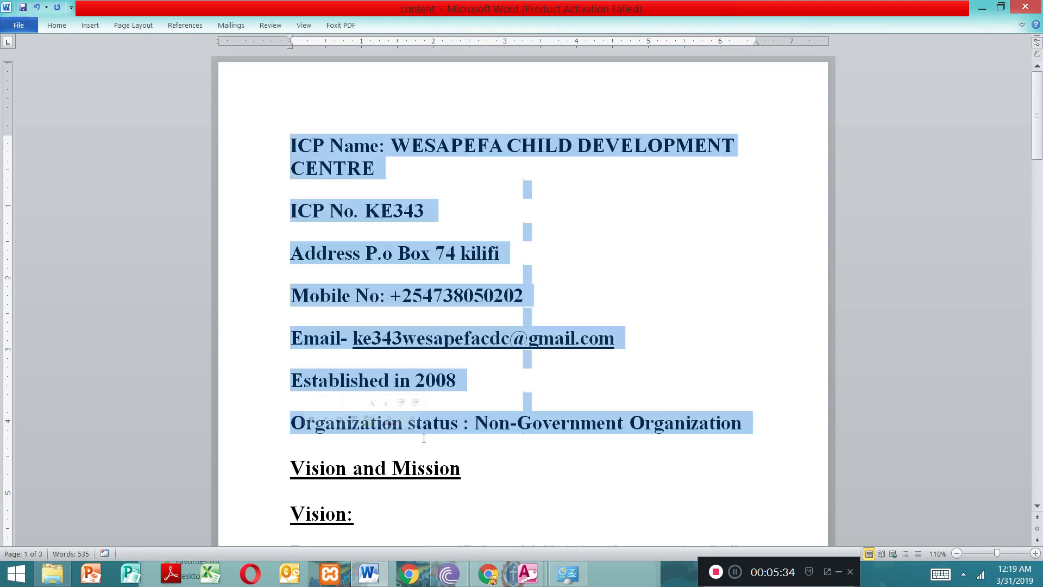
click(51, 27)
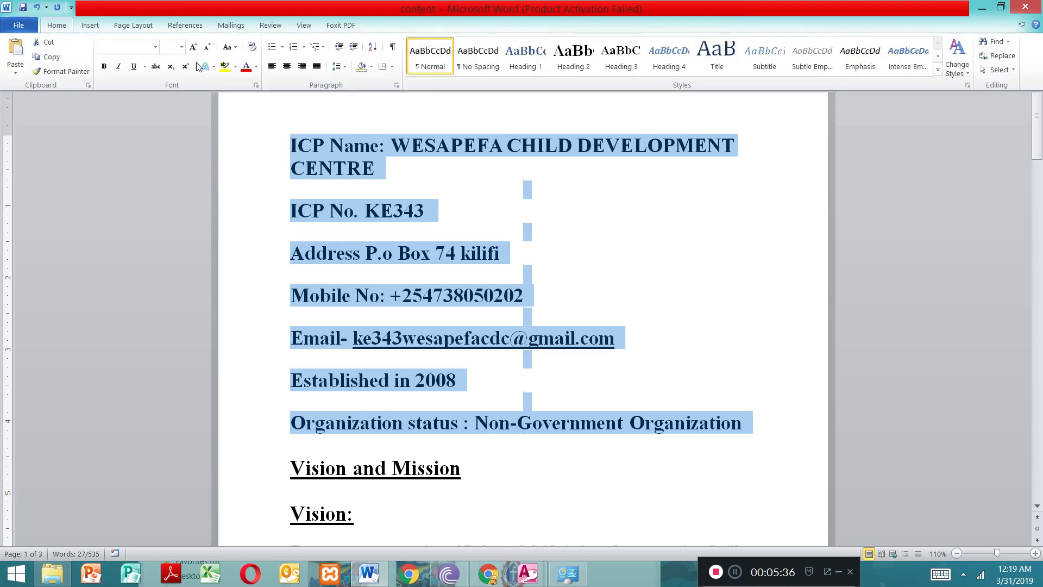
click(208, 49)
click(207, 49)
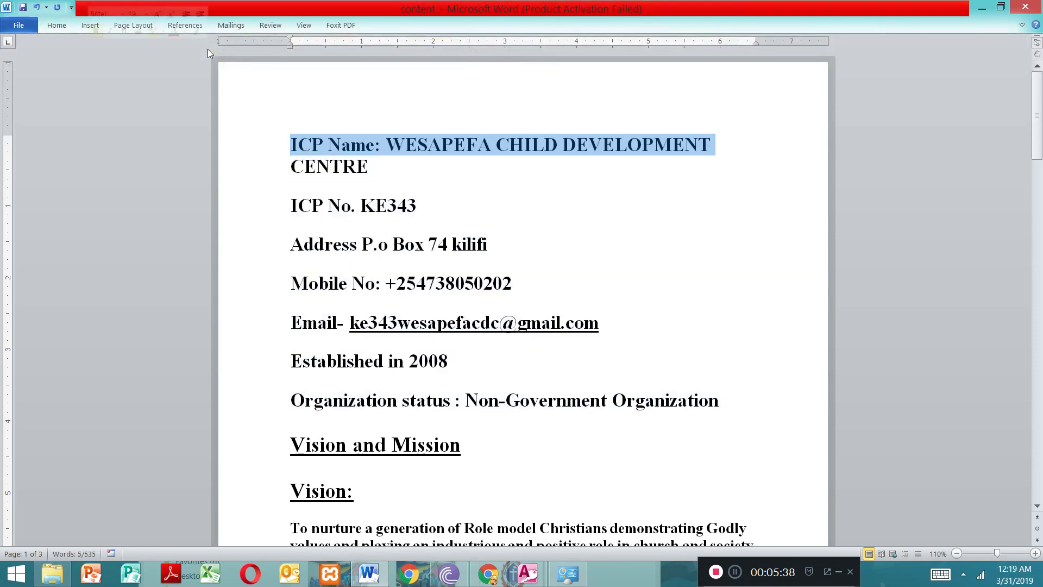
Step: Copy the organization details from ICP Name through Organization status, and paste them into the empty Contacts text box in the Wix editor
drag(499, 420, 294, 145)
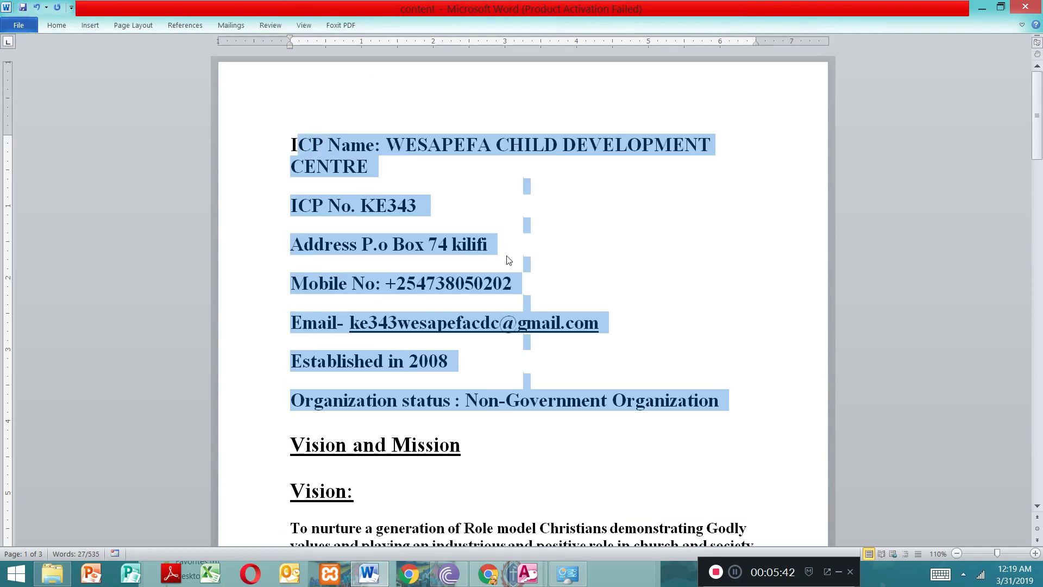
click(551, 442)
drag(533, 423, 298, 151)
click(982, 7)
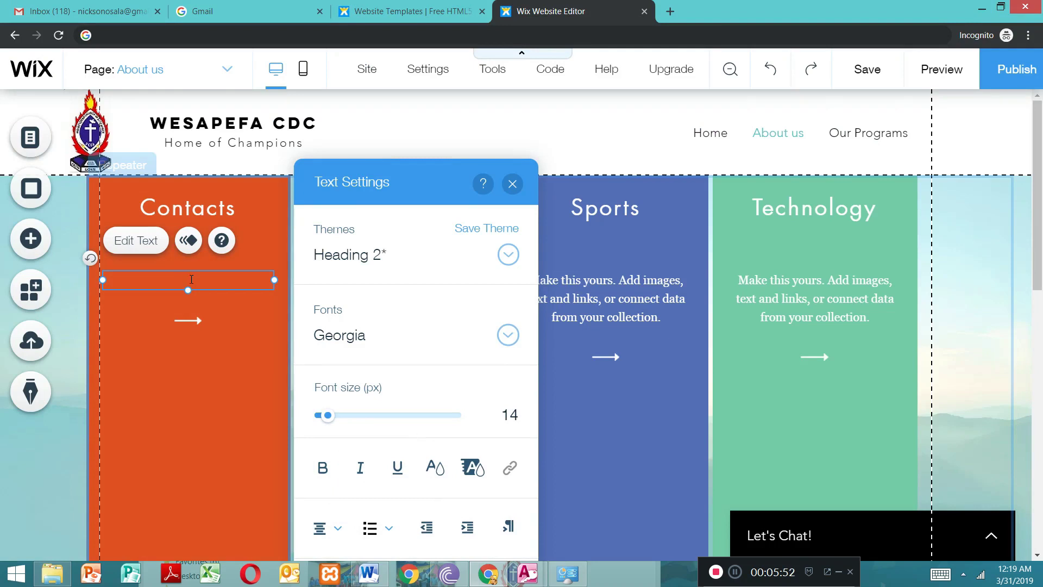
key(ctrl+v)
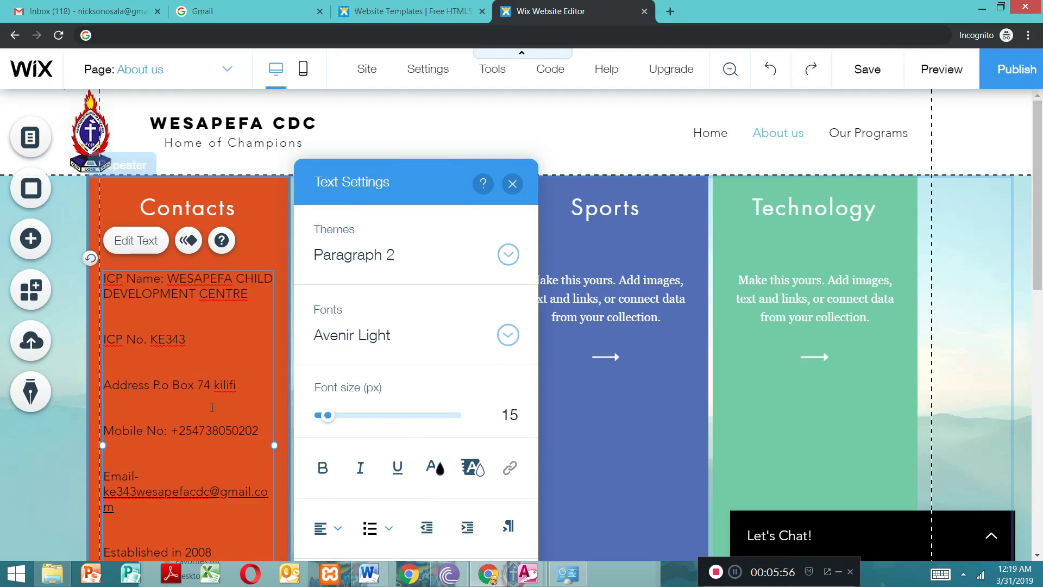
Step: Colour all the organization details in the Contacts item white (#FFFFFF) and make them bold
drag(1041, 257, 1042, 317)
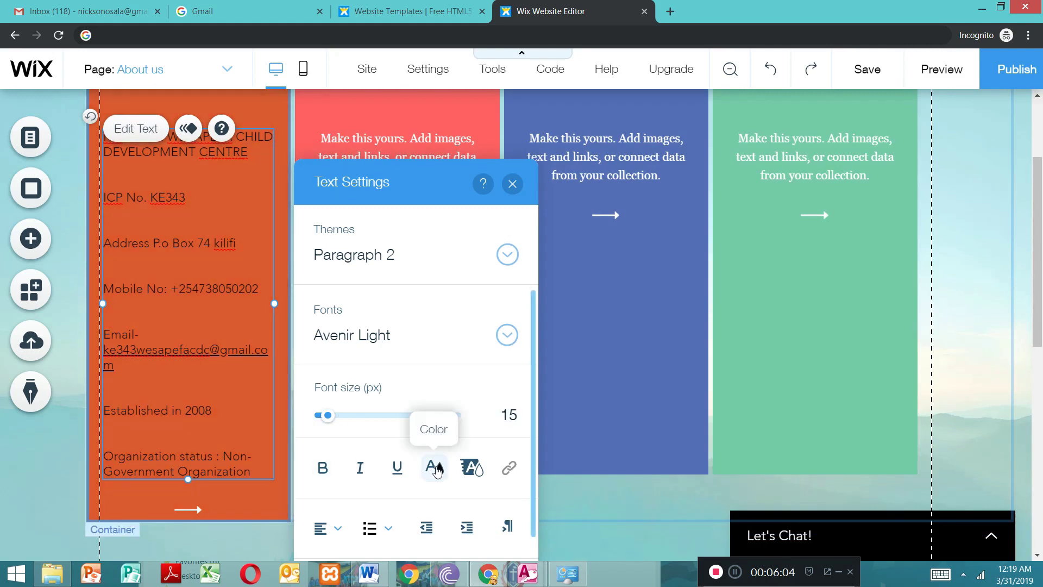
double_click(180, 289)
double_click(210, 329)
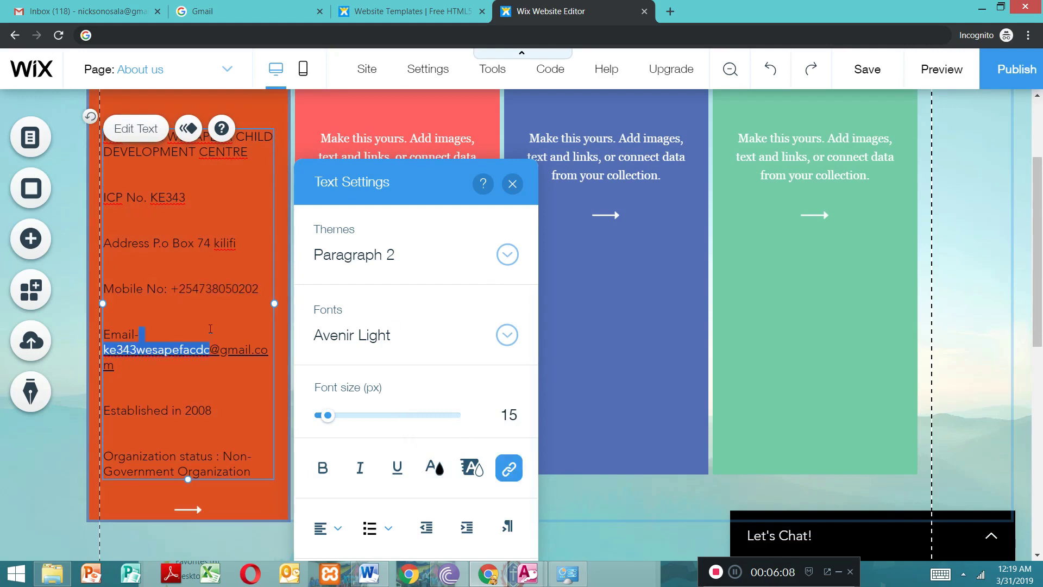
click(434, 467)
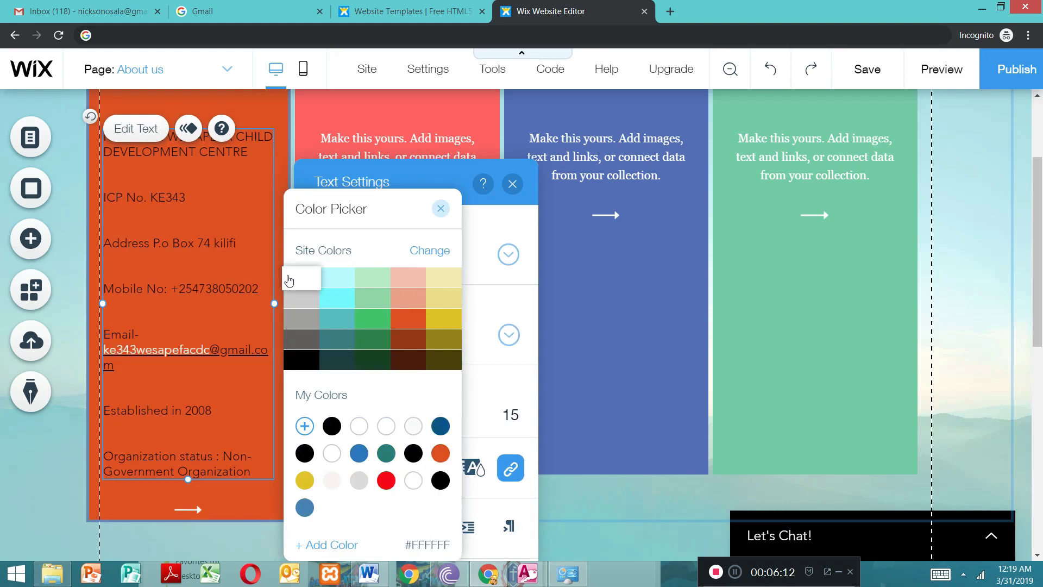
click(231, 428)
key(ctrl+a)
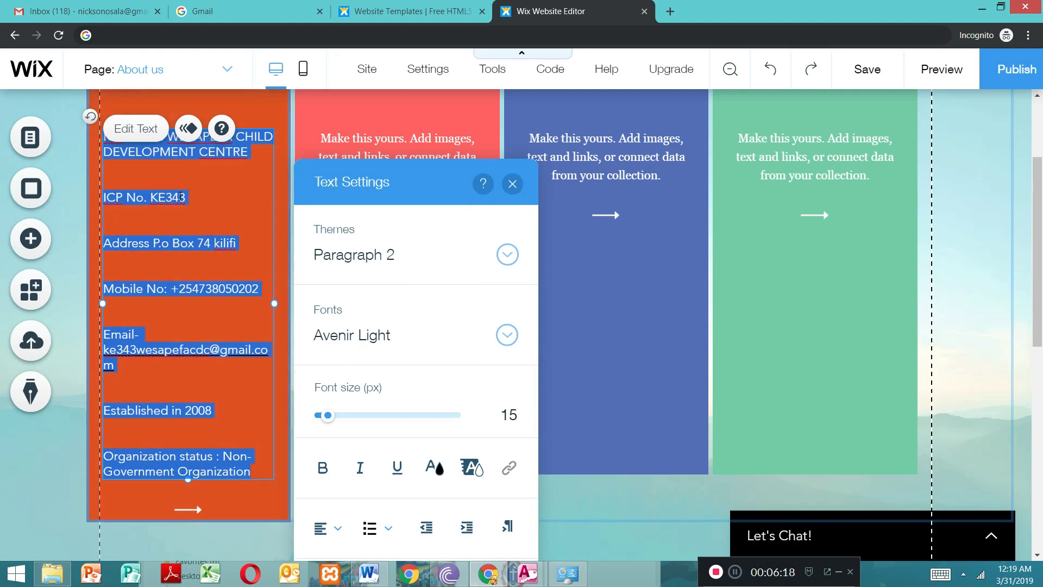
click(434, 468)
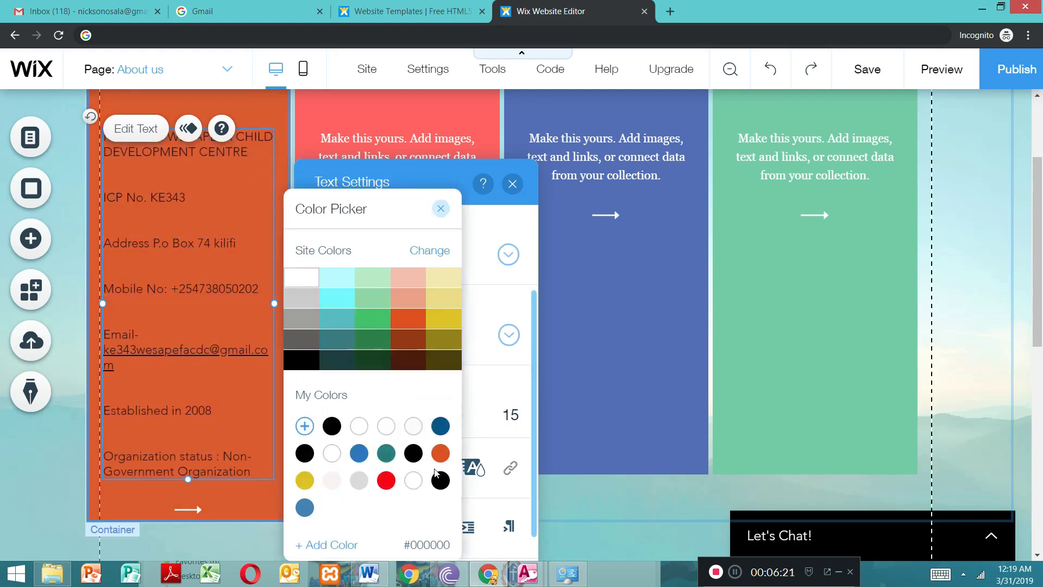
click(300, 281)
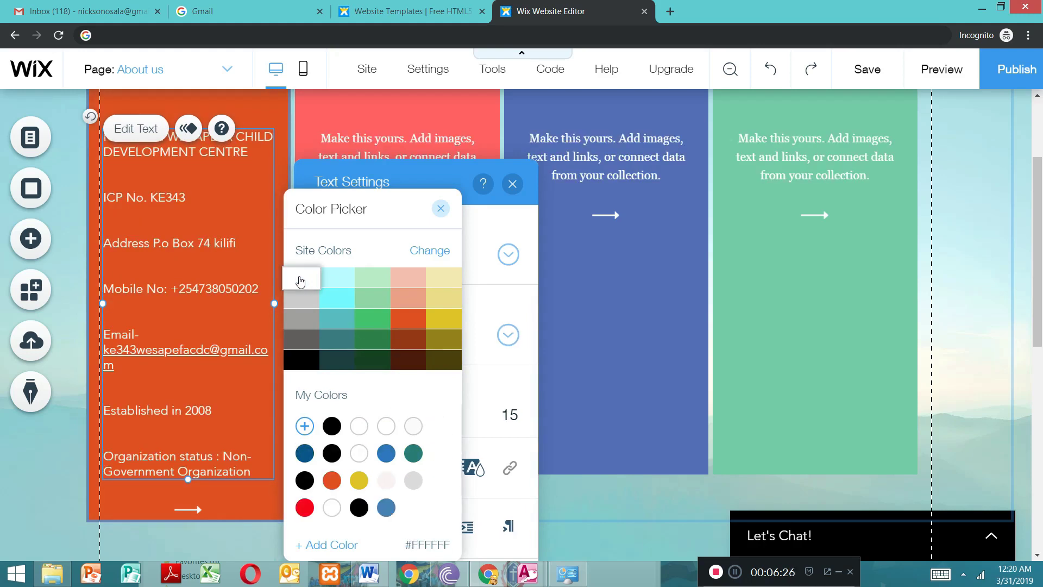
click(442, 208)
click(322, 467)
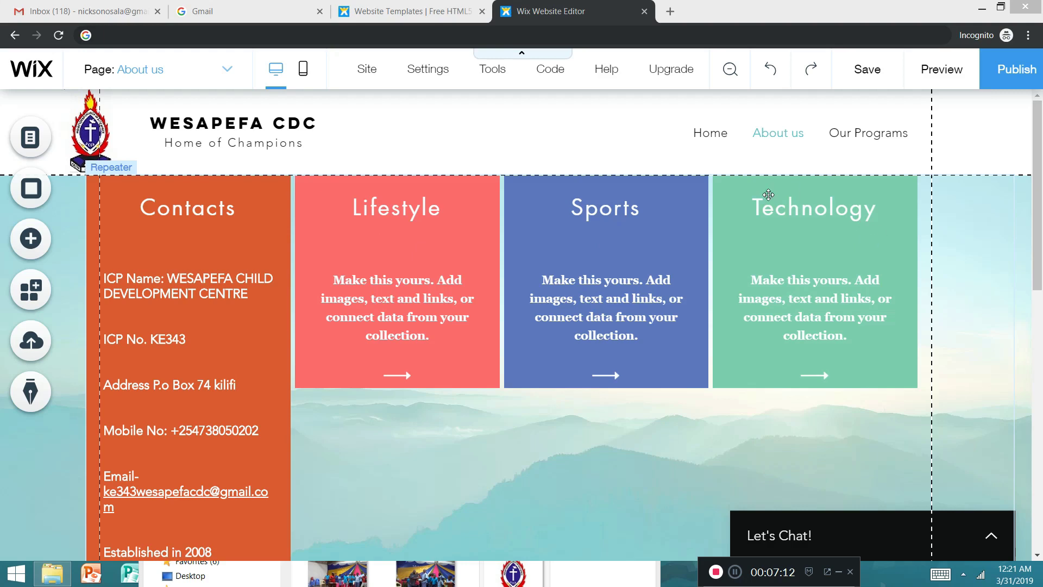
click(408, 209)
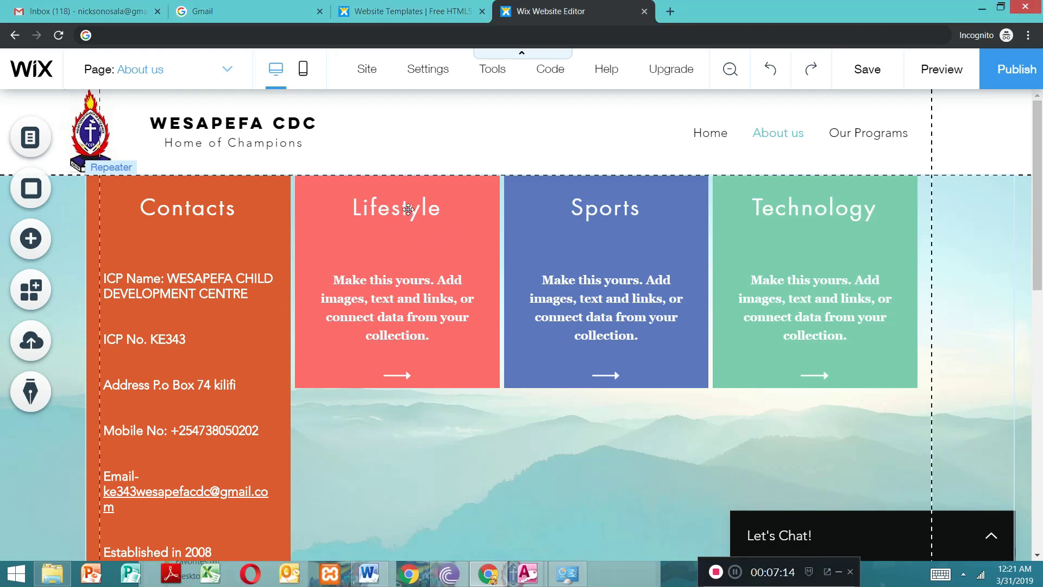
click(408, 209)
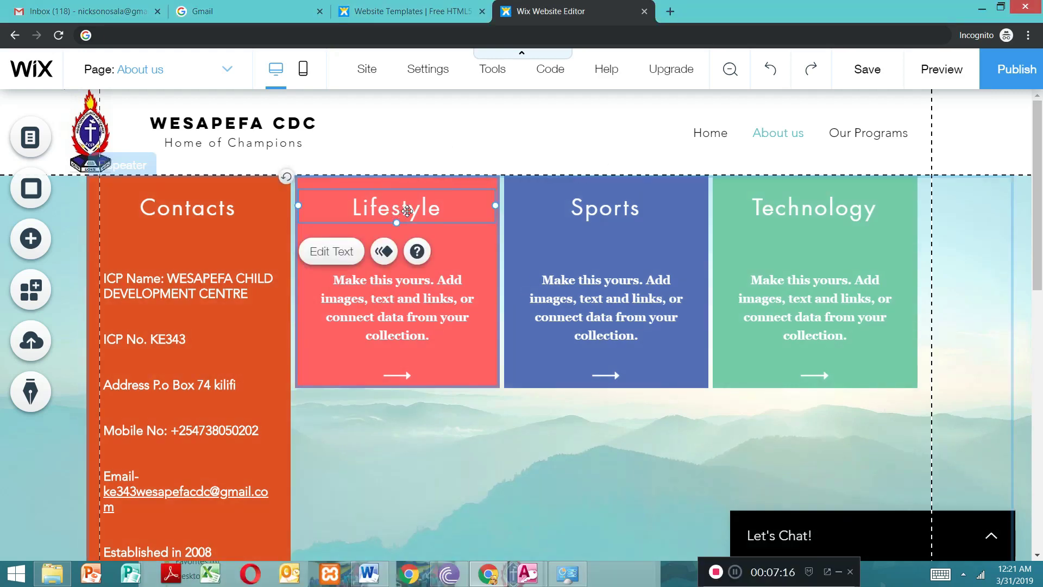
key(Delete)
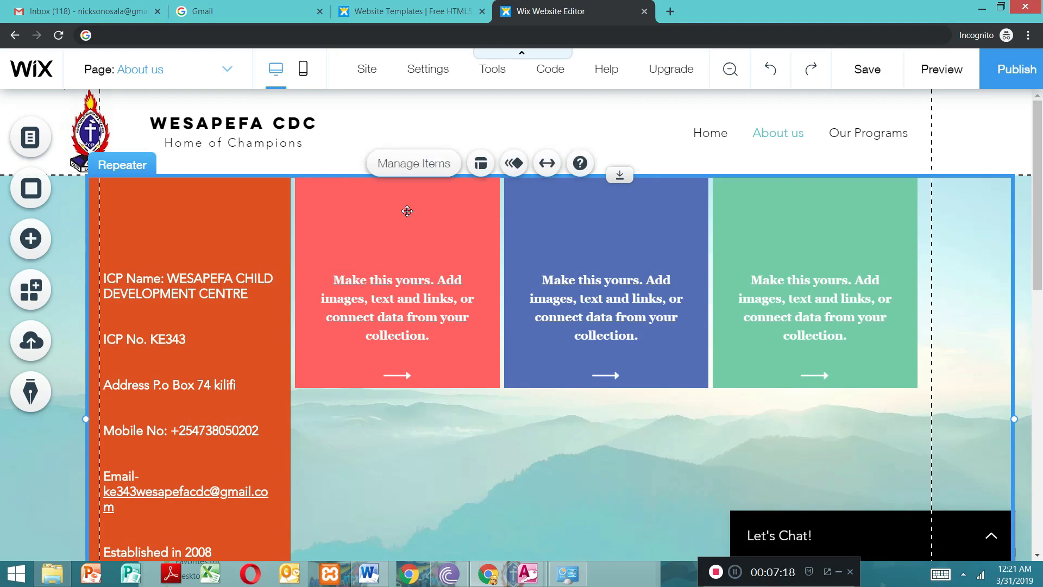
click(407, 211)
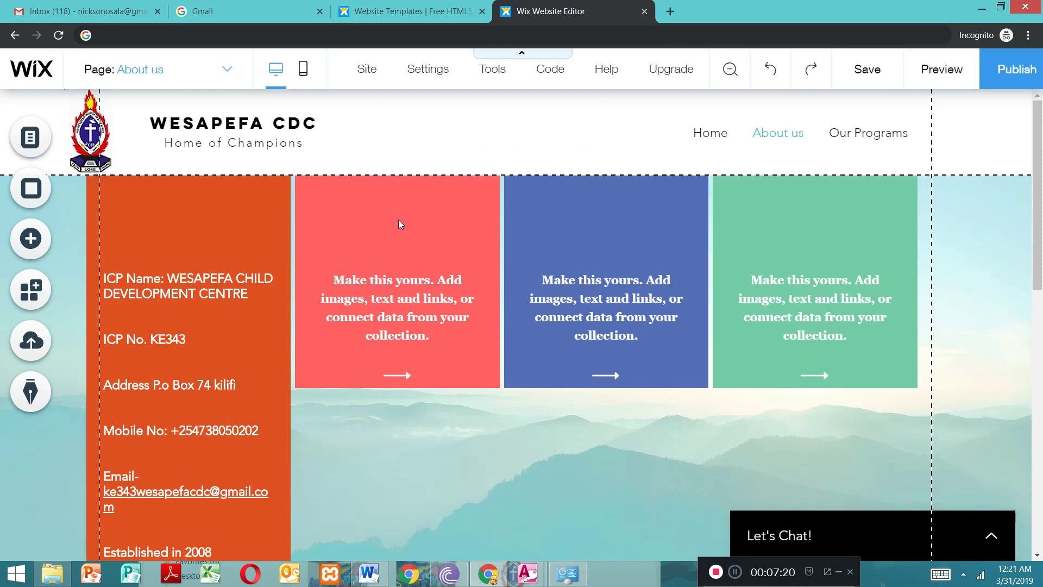
key(ctrl+z)
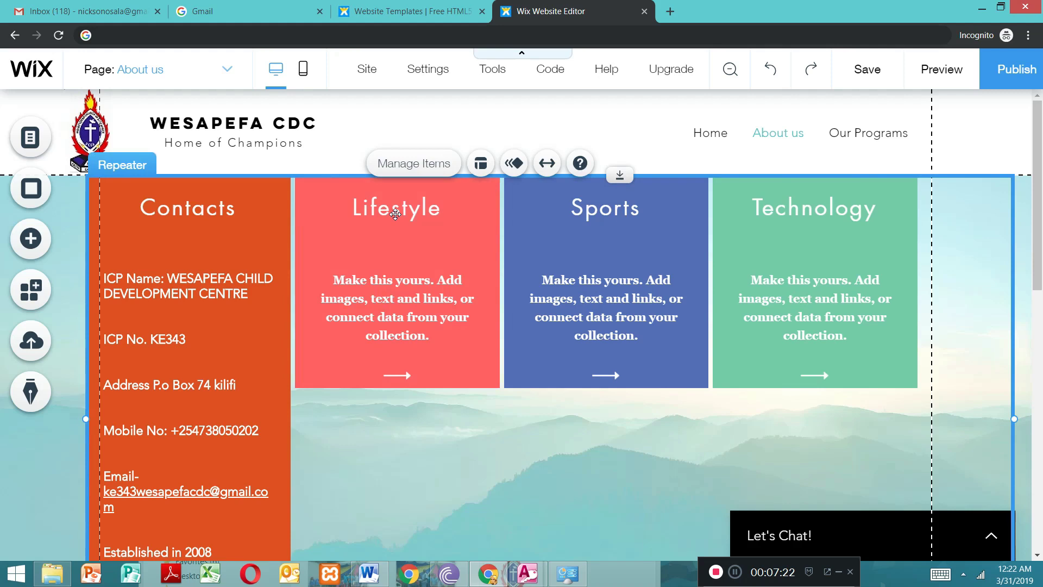
Step: Change the second repeater item's title from Lifestyle to "Vision statement"
click(395, 213)
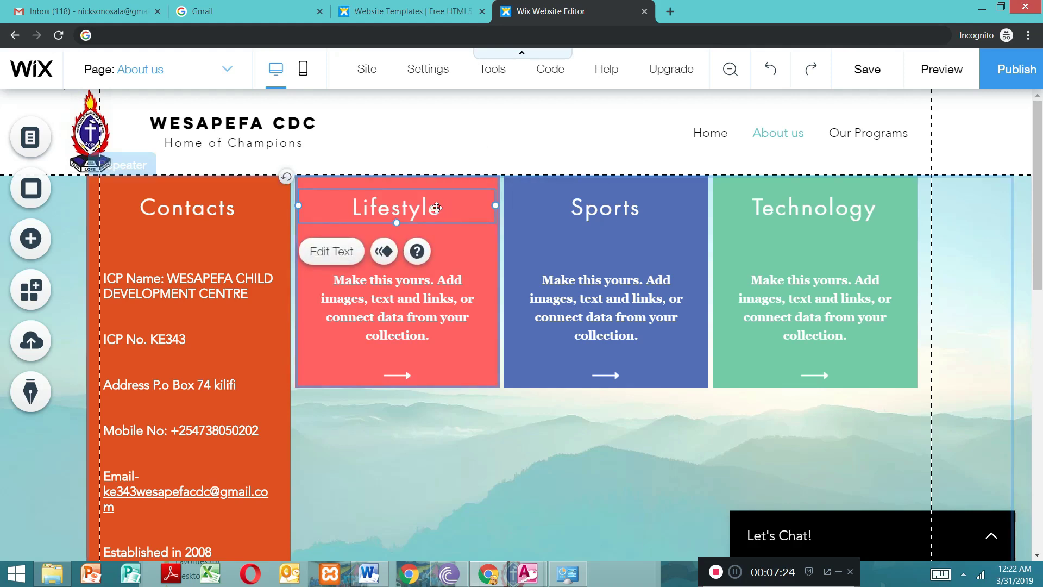
double_click(436, 208)
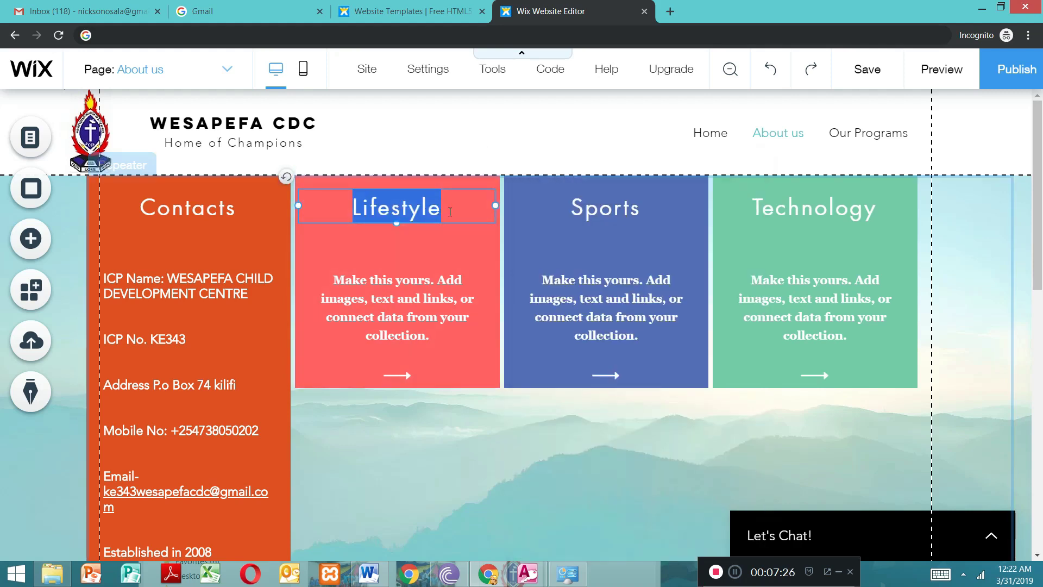
key(BackSpace)
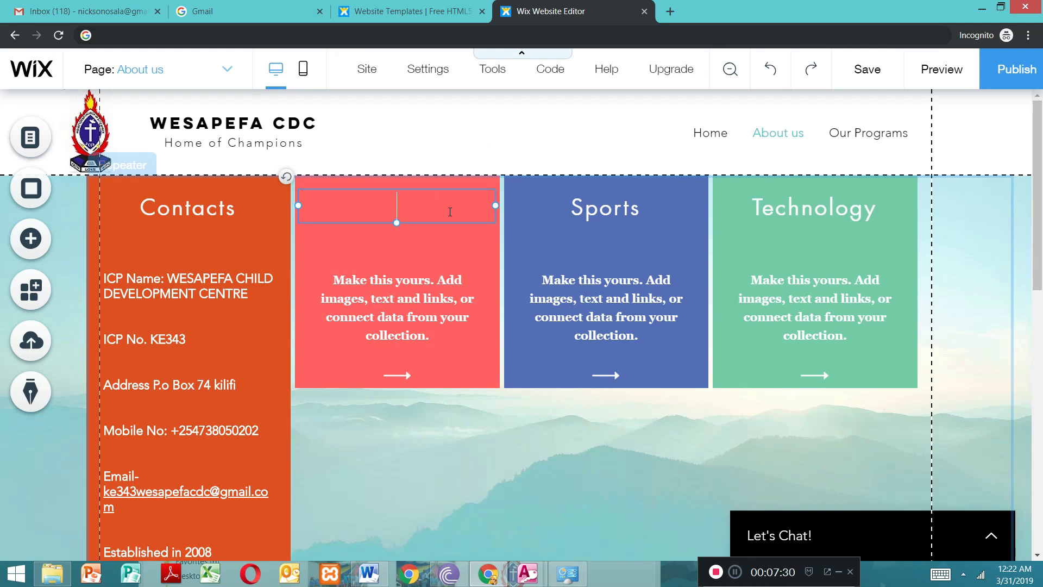
text(Vision statement)
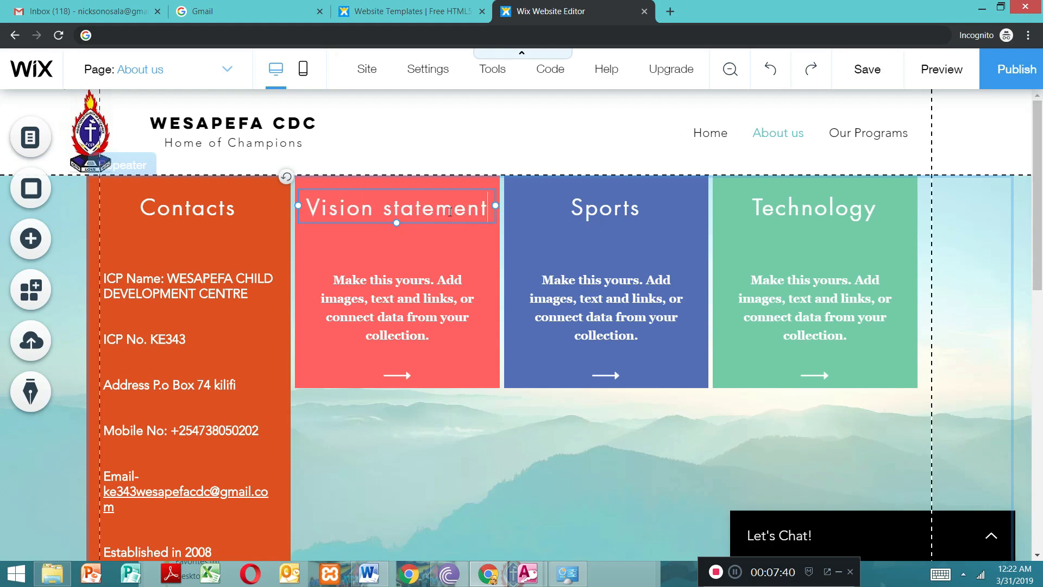
Step: Remove the extra blank lines between the Contacts details and widen their text box slightly so the e-mail address fits on one line
double_click(145, 322)
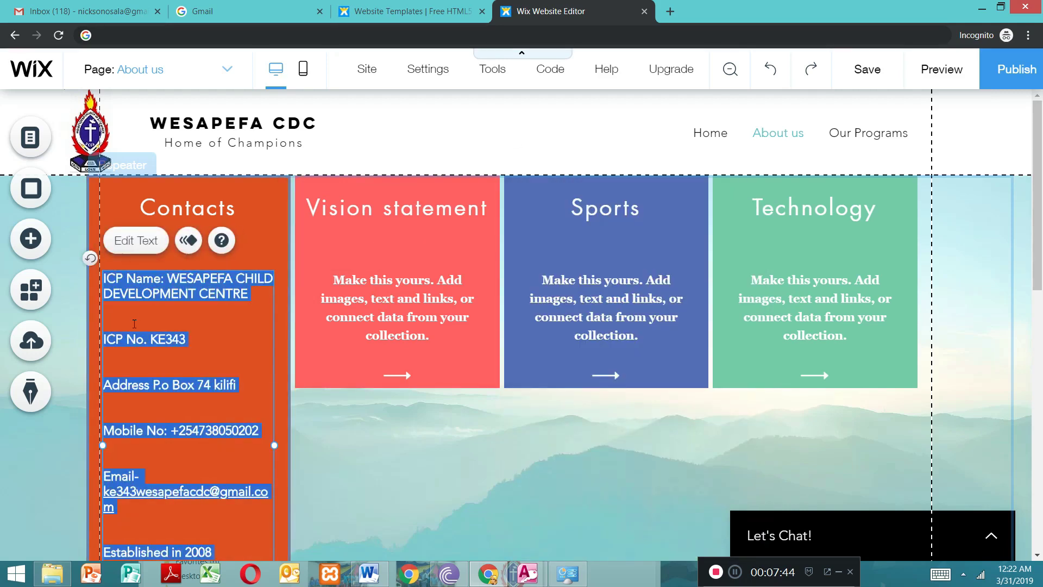
click(134, 324)
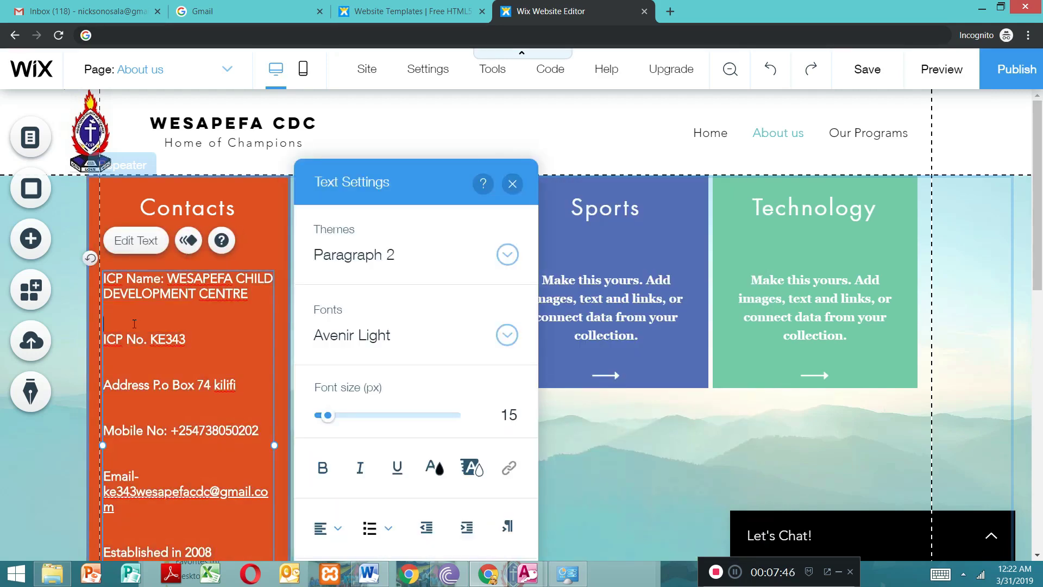
key(BackSpace)
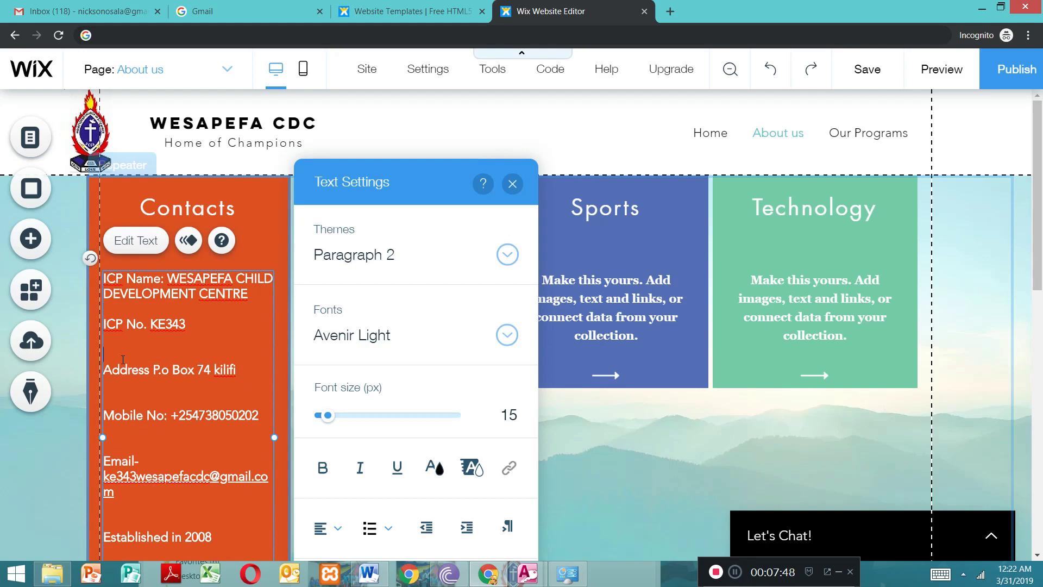
key(BackSpace)
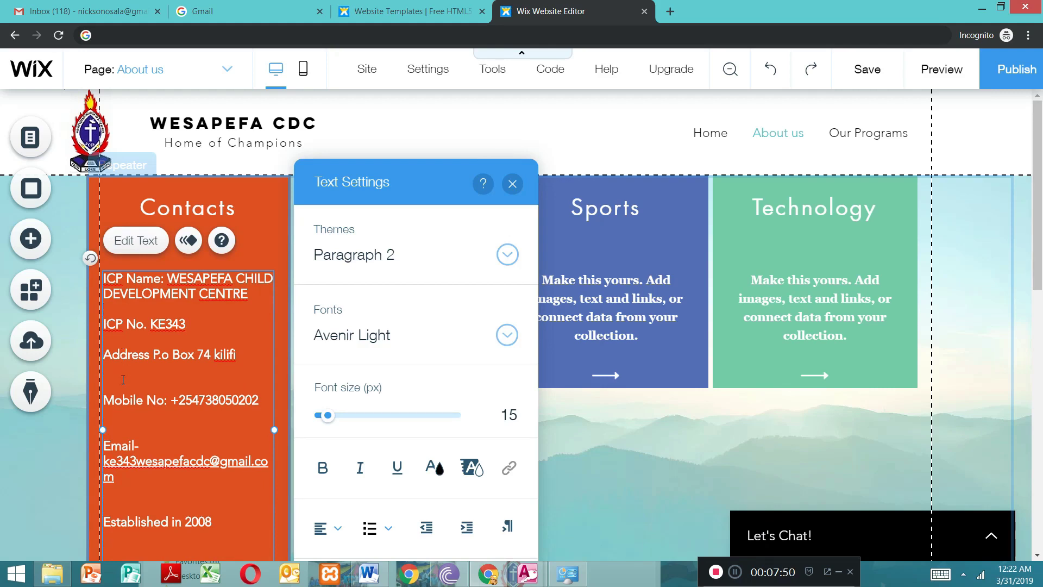
key(BackSpace)
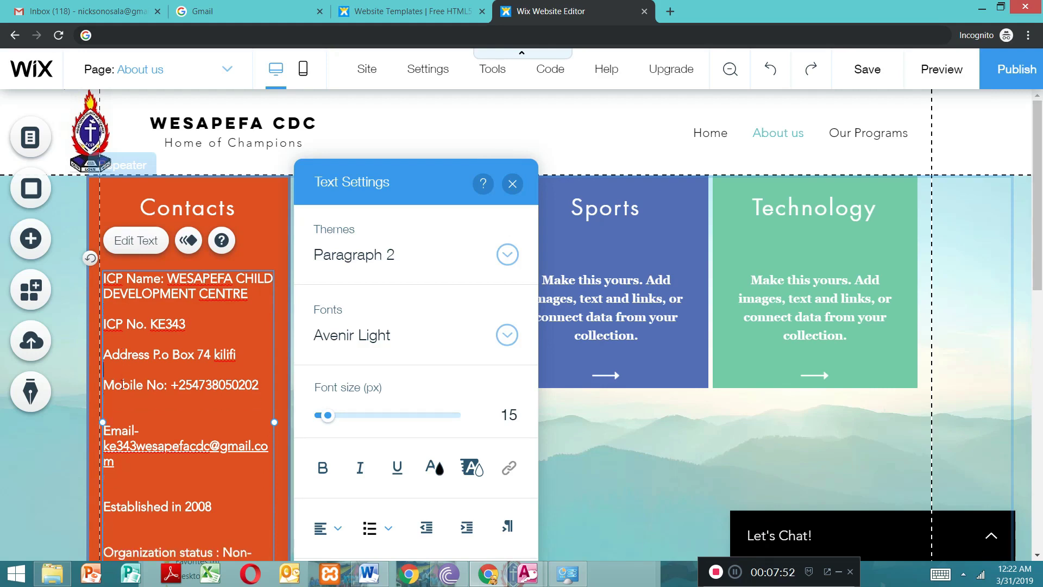
key(BackSpace)
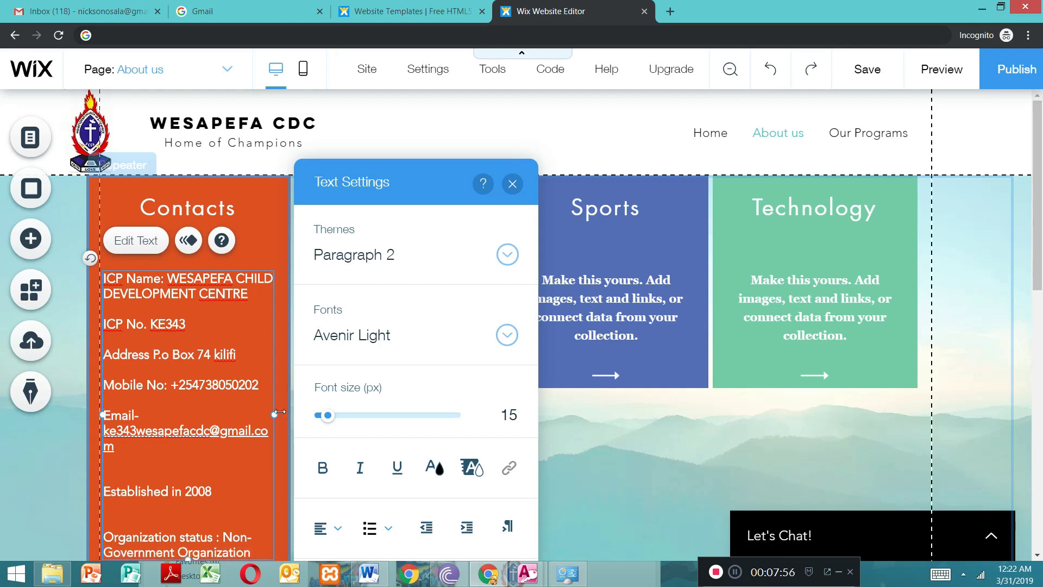
drag(278, 415, 287, 416)
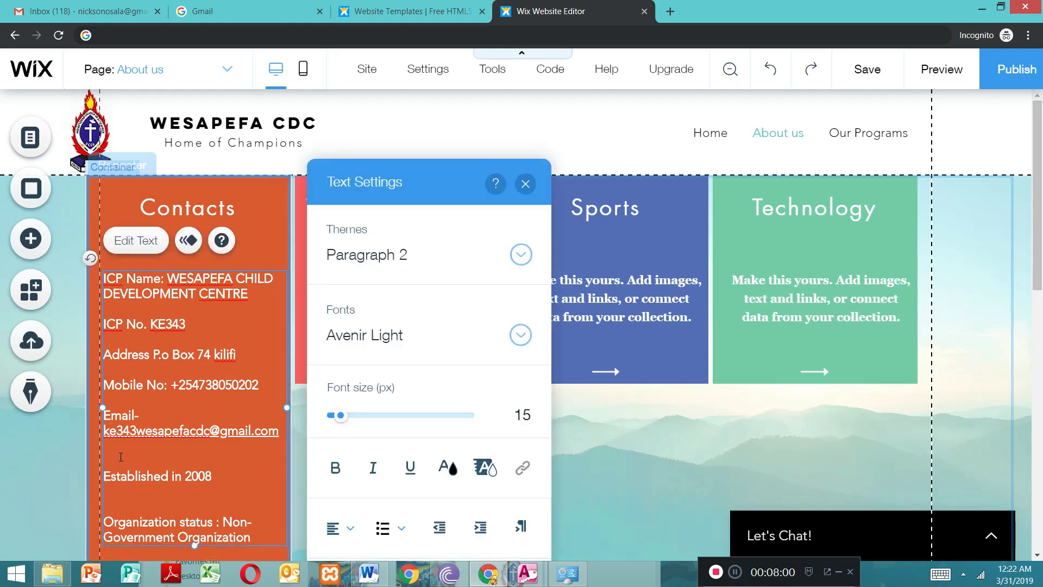
key(BackSpace)
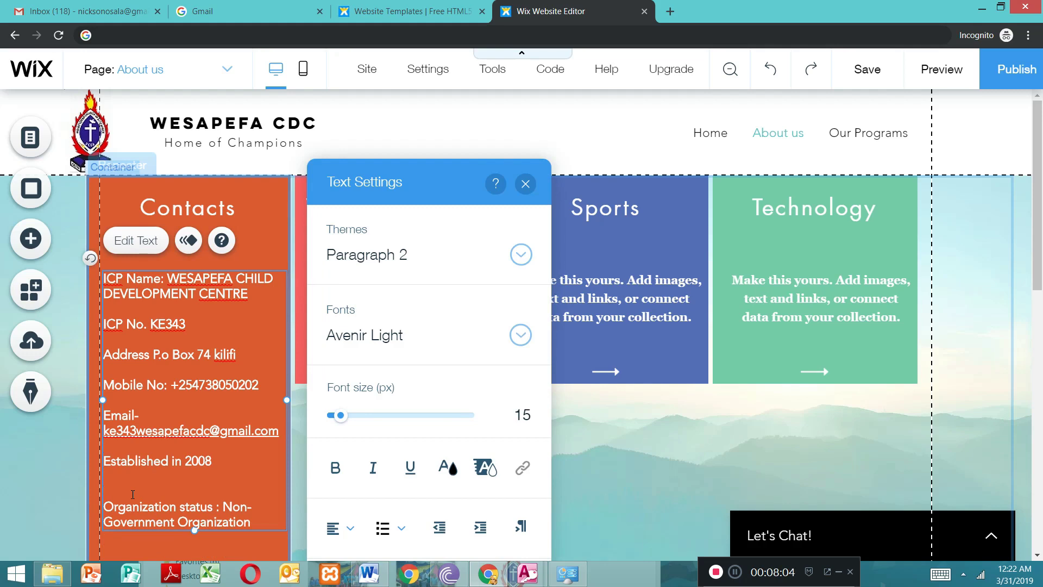
key(BackSpace)
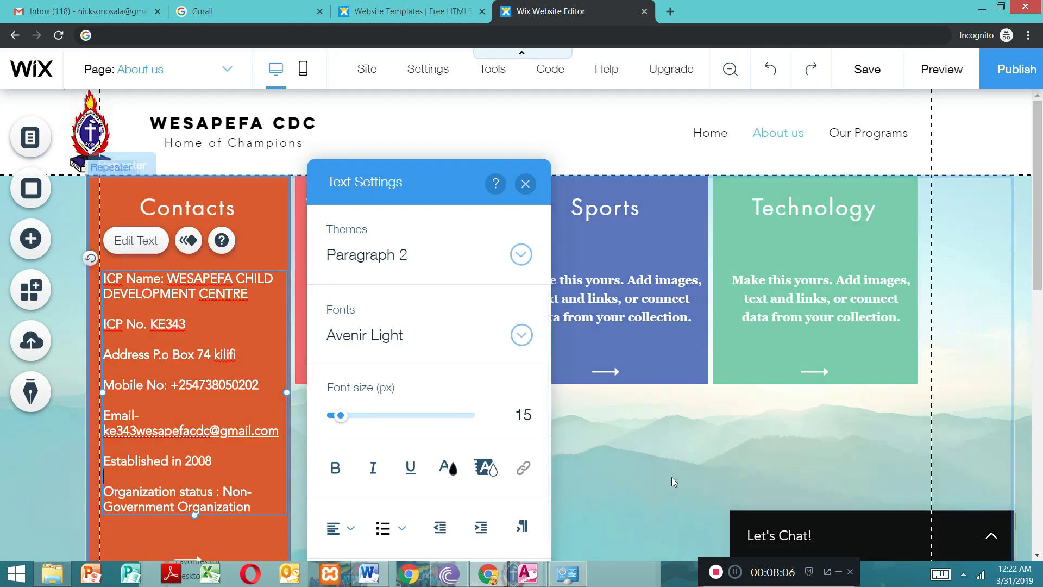
click(672, 477)
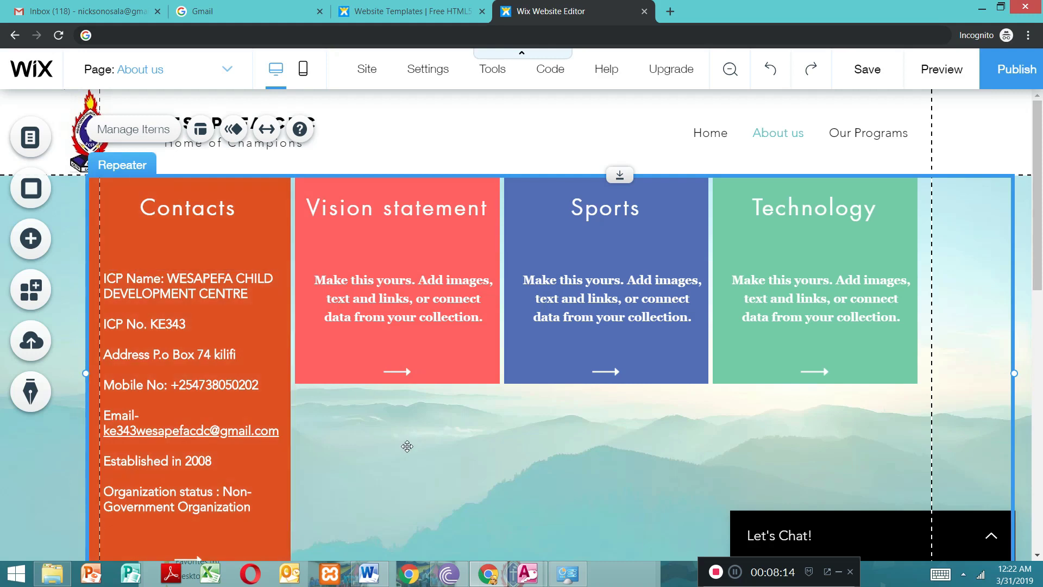
Step: Make the "Vision statement" title in the repeater bold and underlined
click(388, 208)
double_click(388, 208)
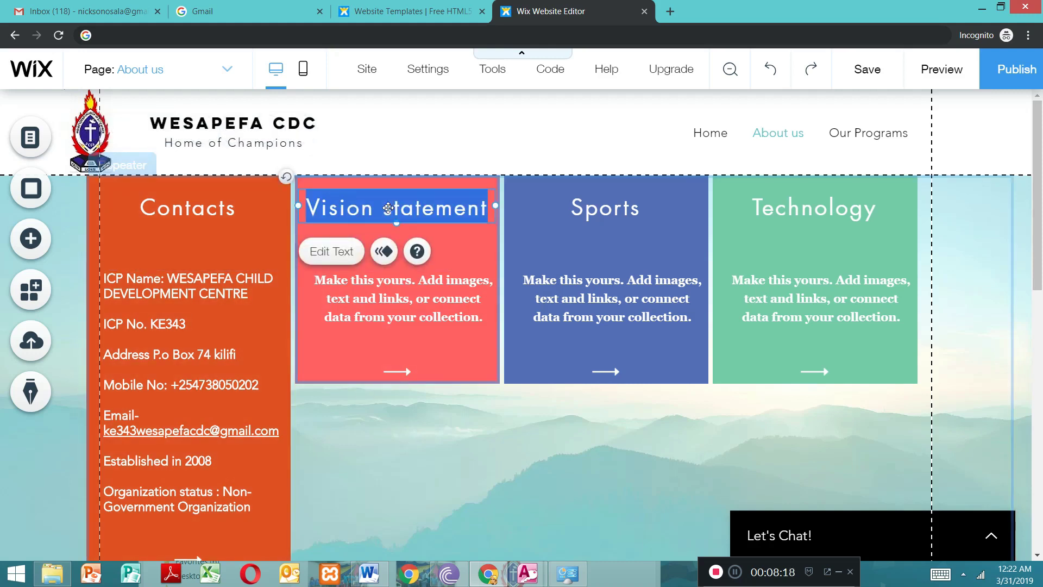
click(544, 468)
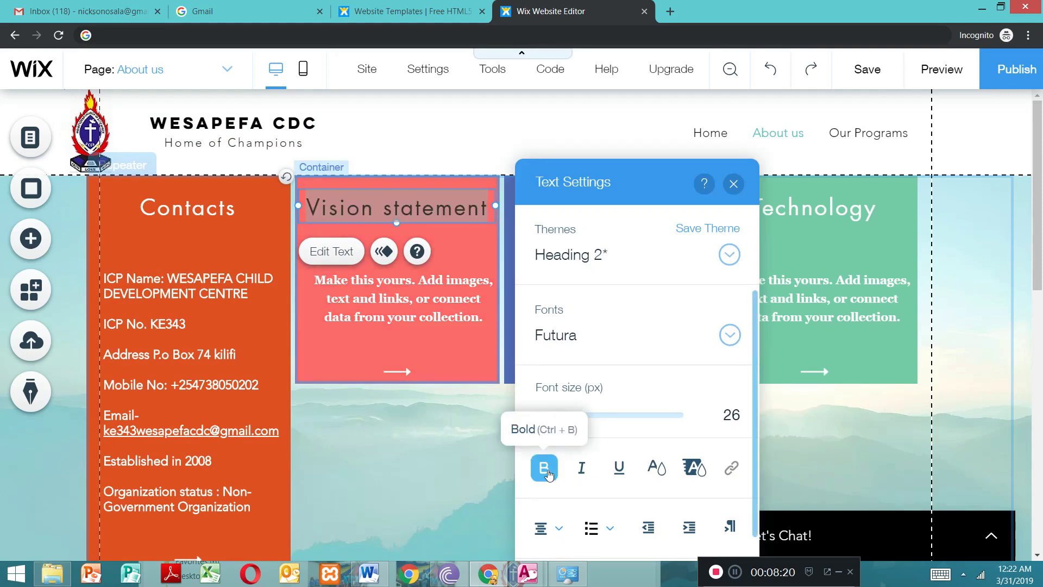
click(619, 468)
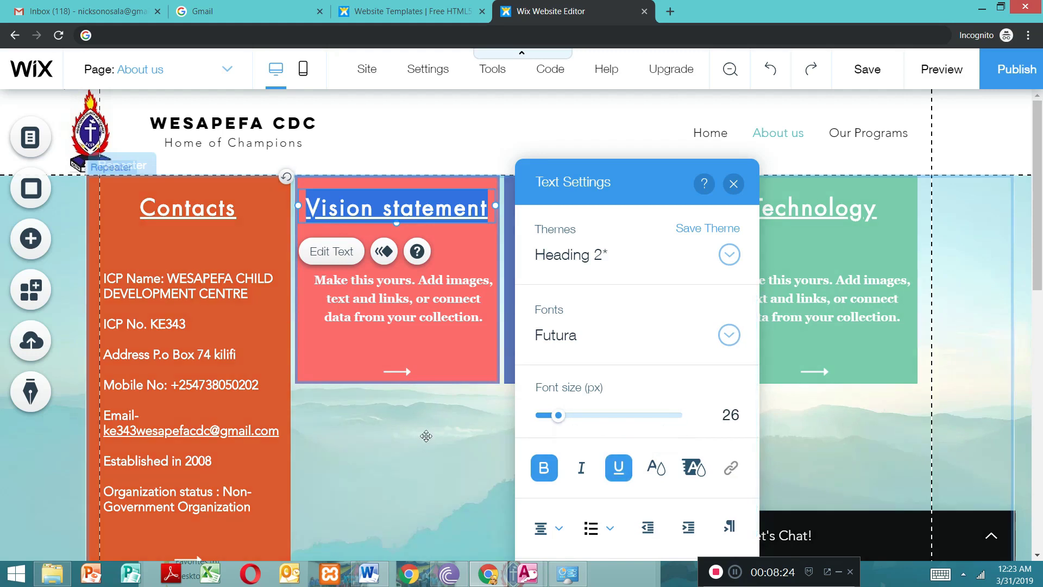
click(423, 399)
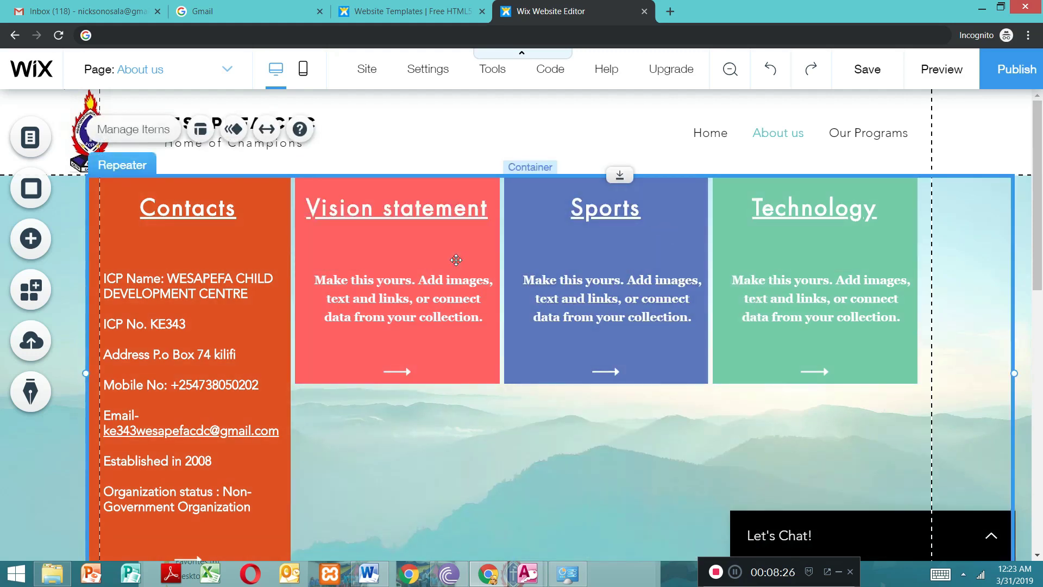
click(385, 295)
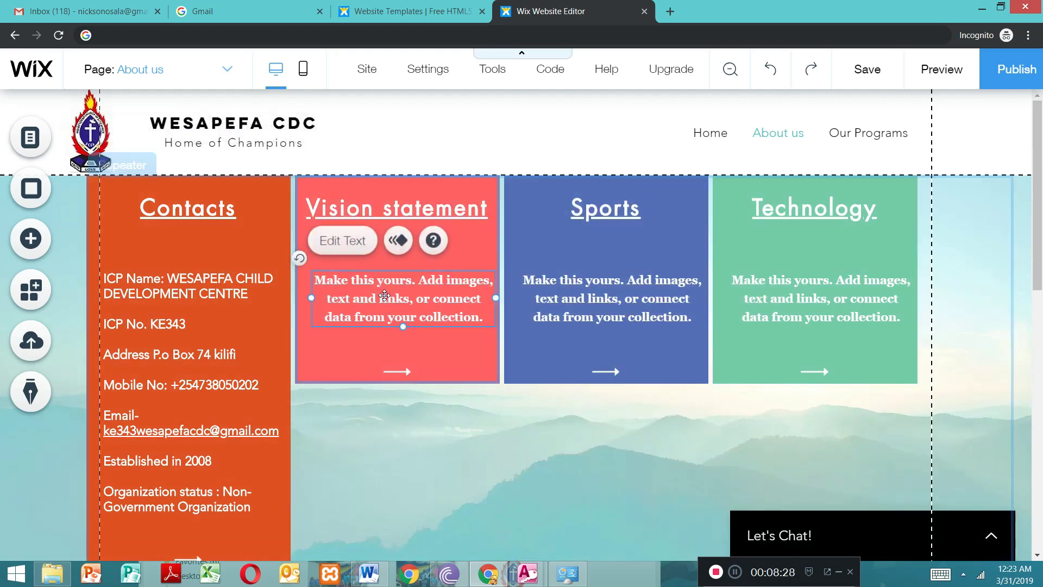
key(Delete)
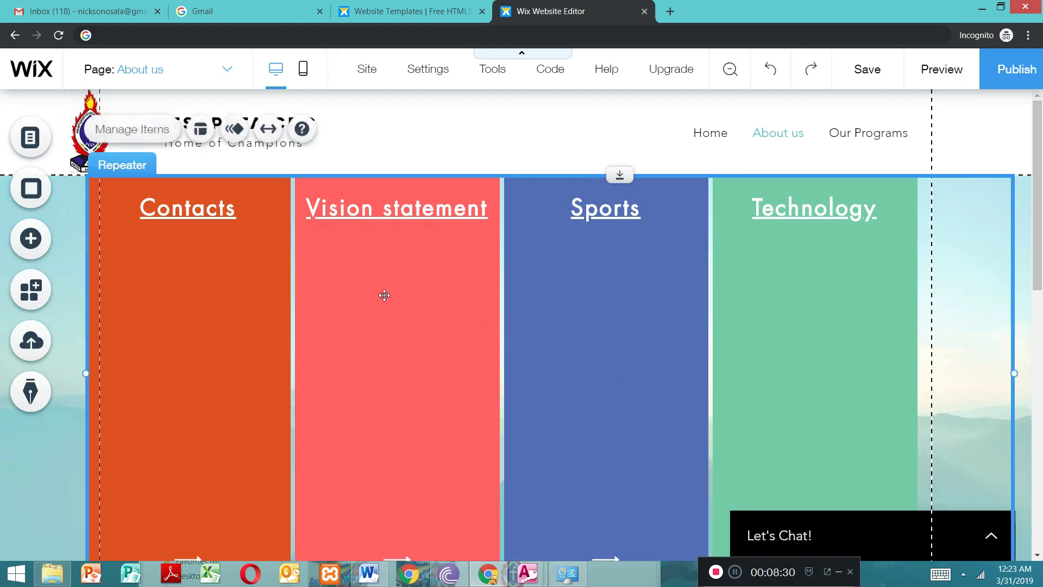
key(Escape)
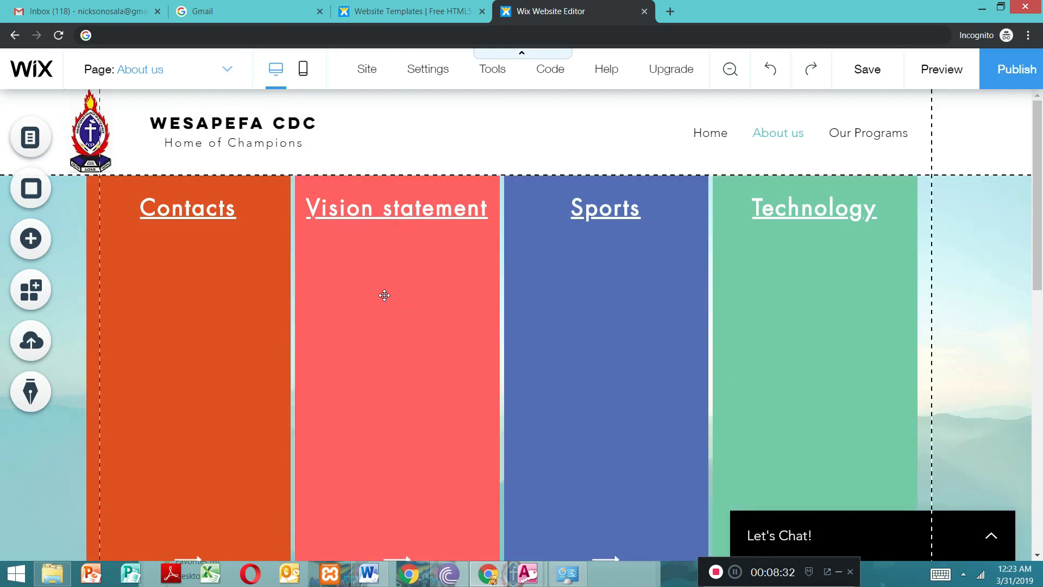
key(ctrl+z)
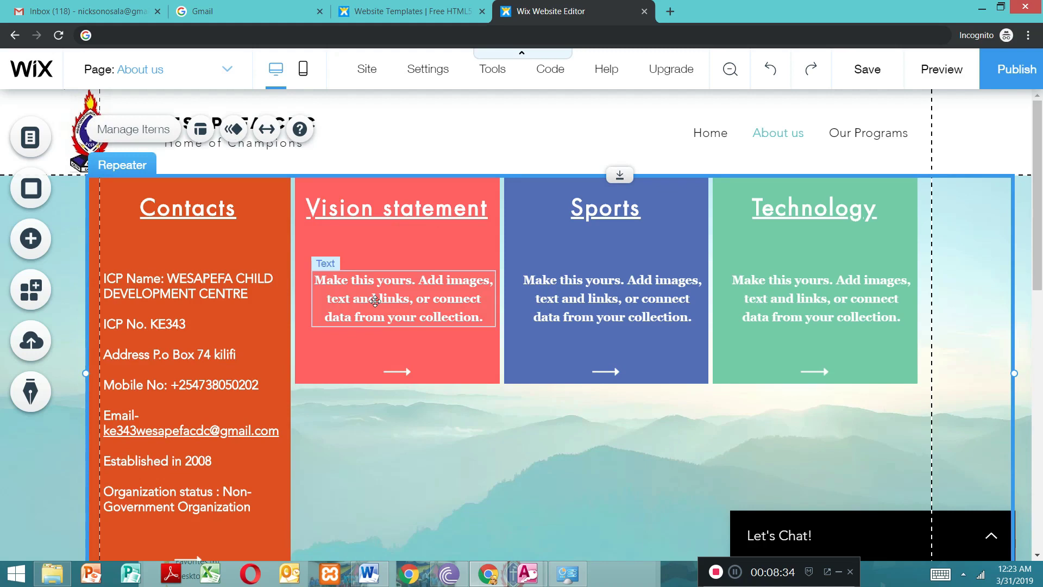
Step: Clear the placeholder text inside the Vision statement item while keeping its text box
click(374, 300)
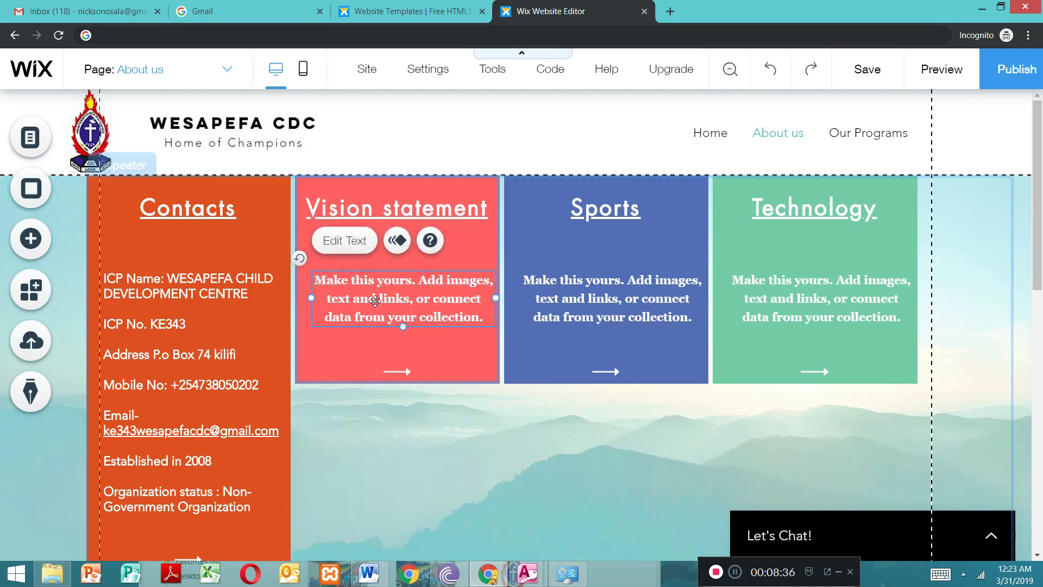
double_click(374, 300)
drag(480, 316, 316, 280)
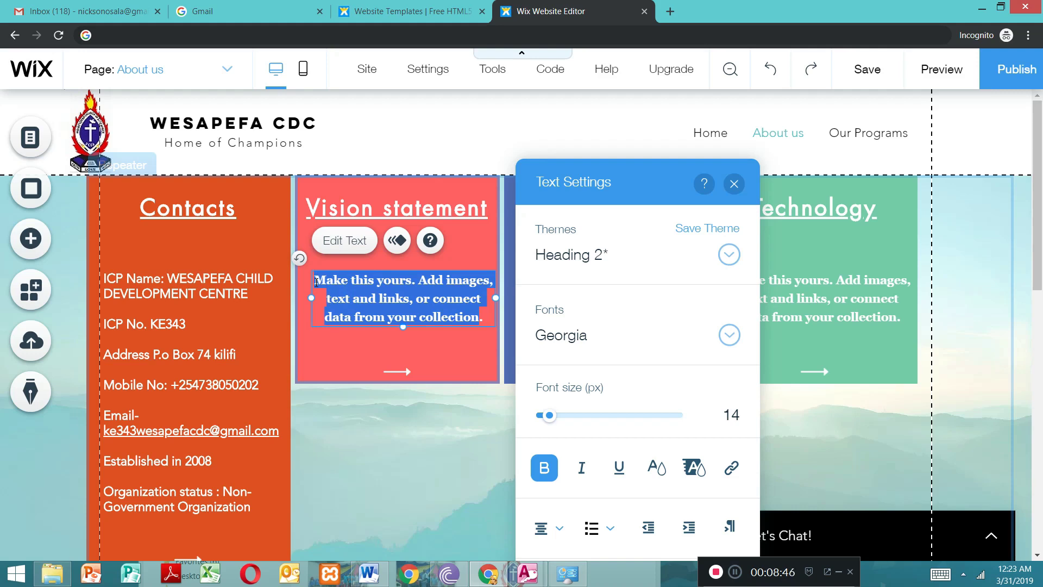
key(BackSpace)
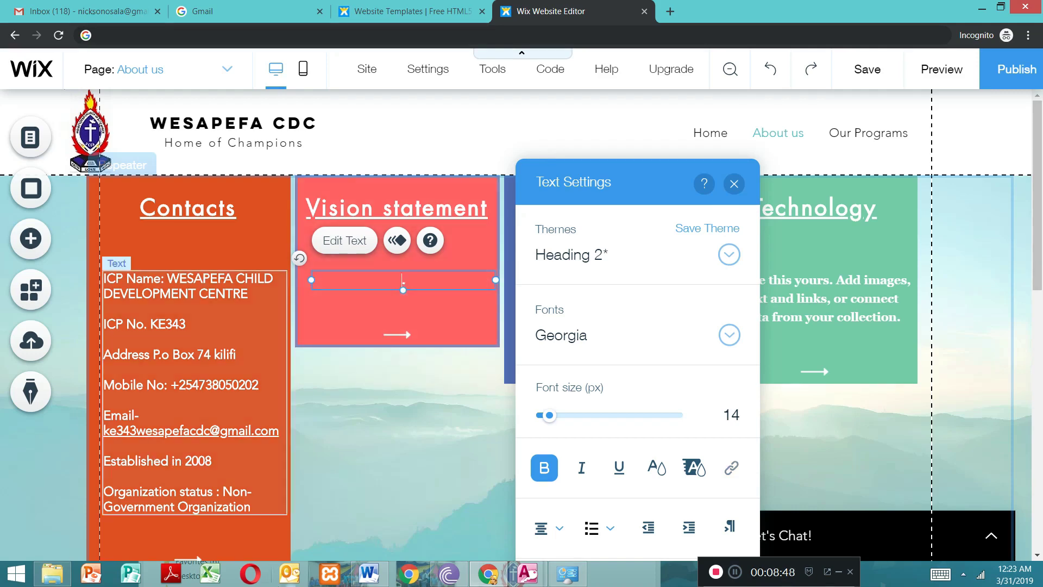
Step: Copy the paragraph under Vision in the Word document and paste it into the empty Vision statement text box in the Wix editor
click(368, 573)
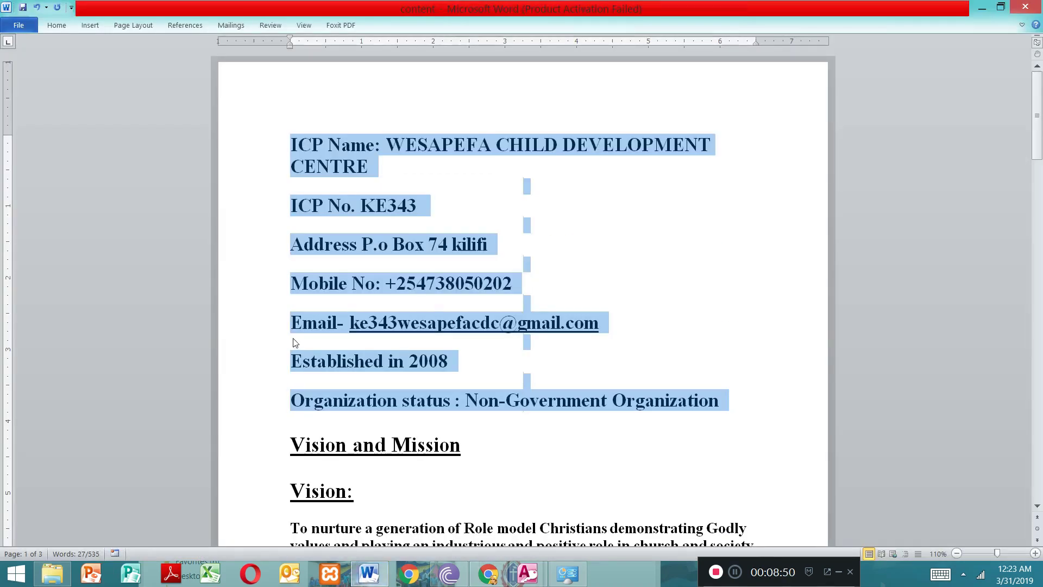
drag(1040, 140, 1042, 181)
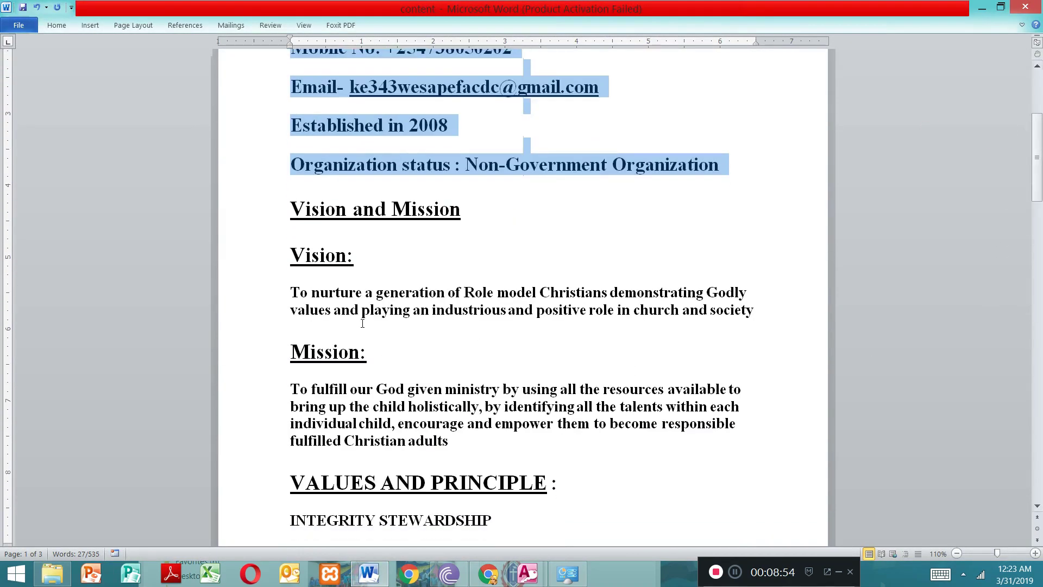
drag(756, 328, 287, 294)
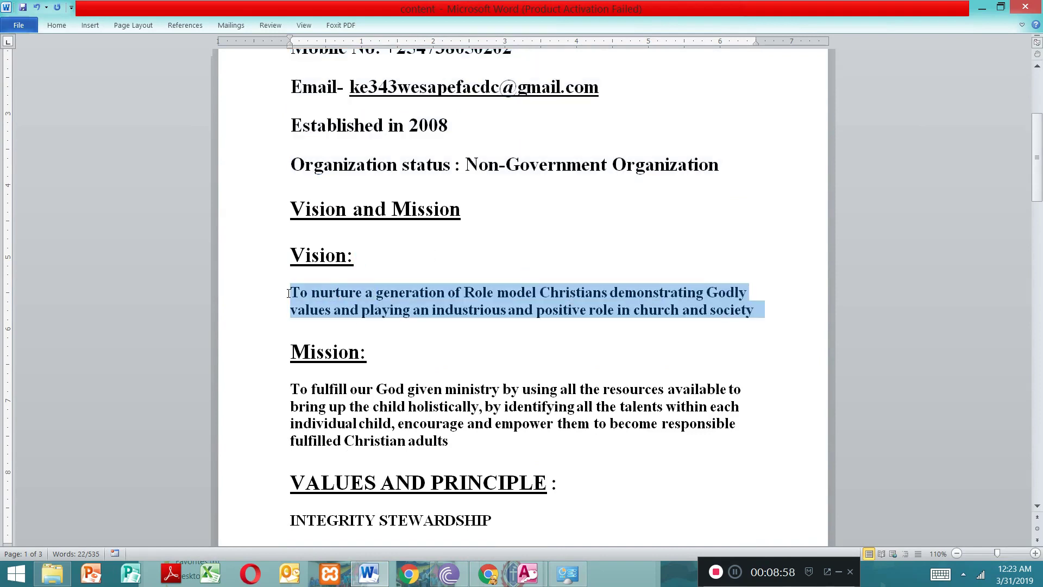
click(488, 574)
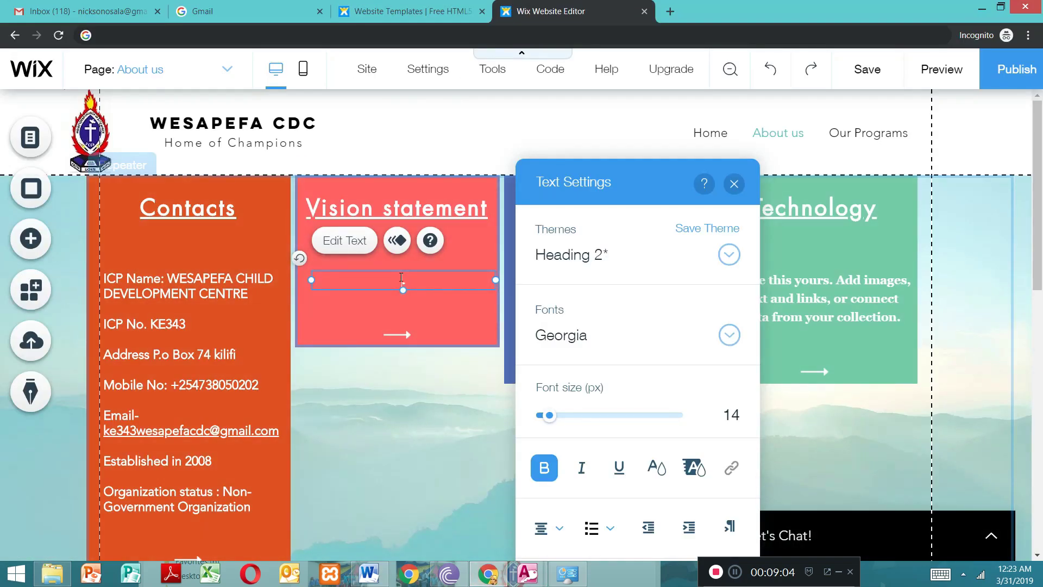
text(To nurture a generation of Role model Christians demonstrating Godly values and playing an industrious and positive role in church and society.)
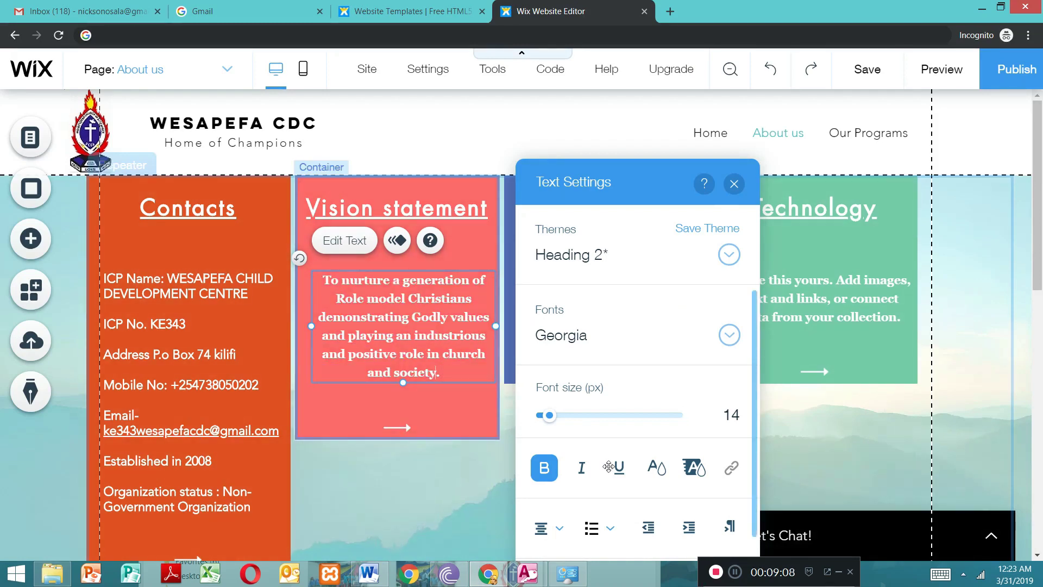
Step: Set the font size of the whole vision paragraph to 18 px
drag(551, 418, 567, 421)
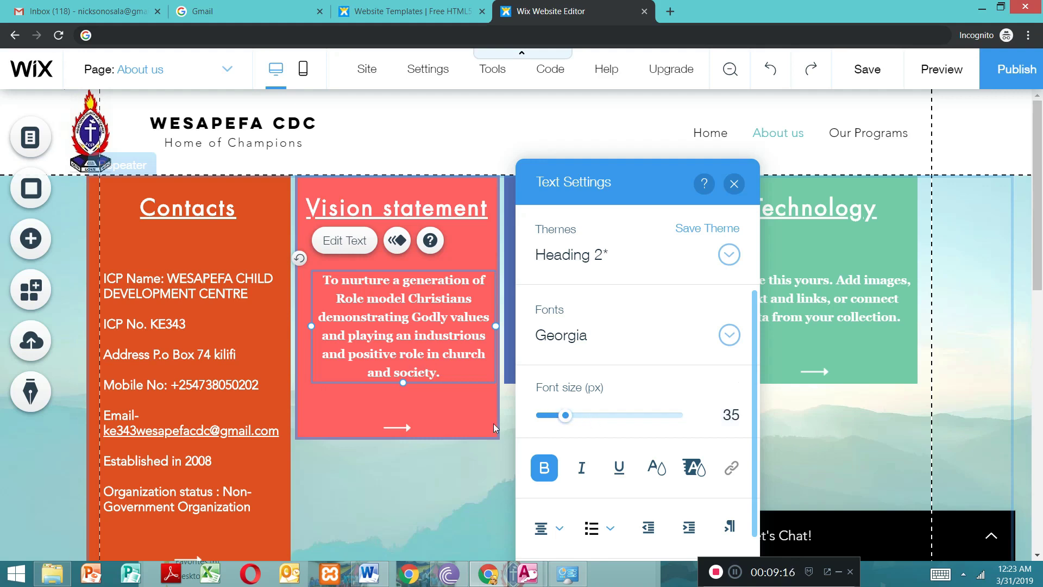
click(466, 400)
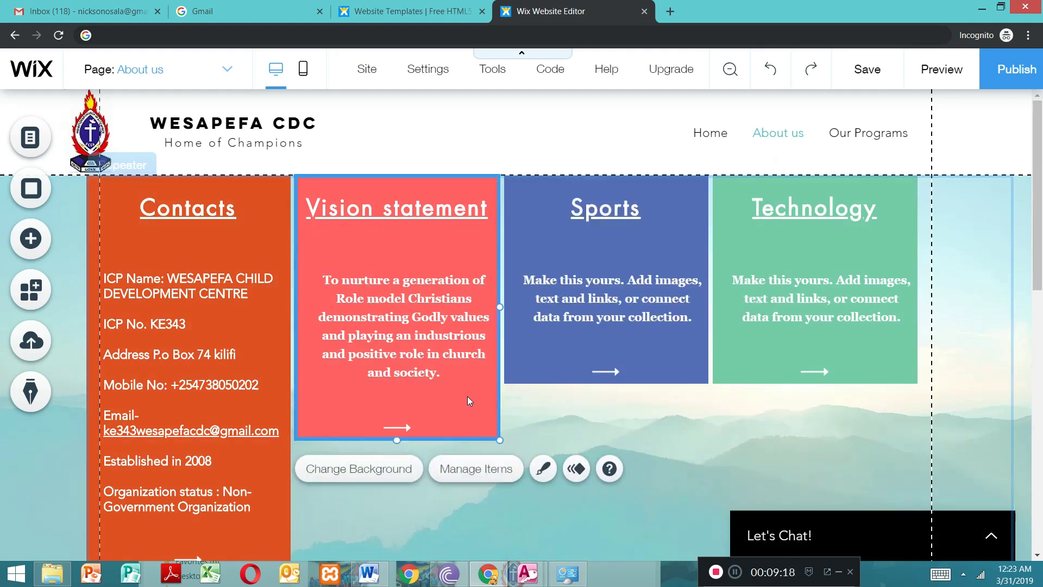
double_click(428, 333)
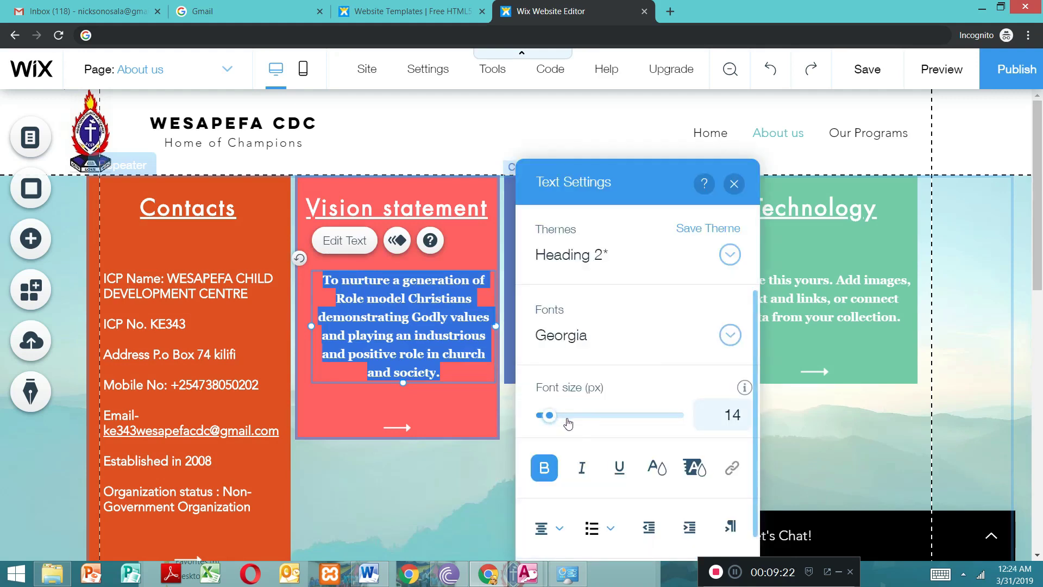
click(567, 419)
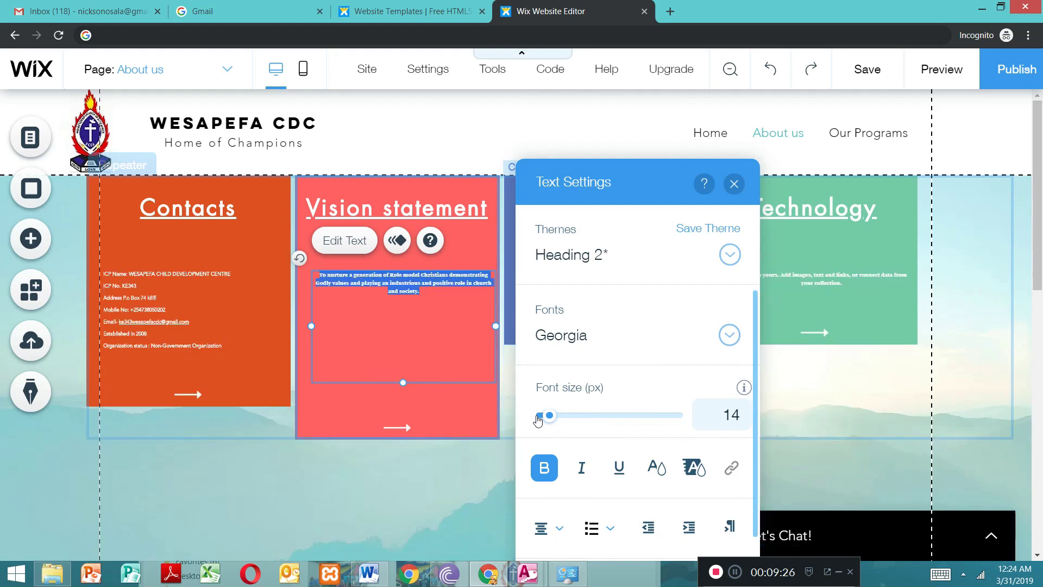
click(537, 419)
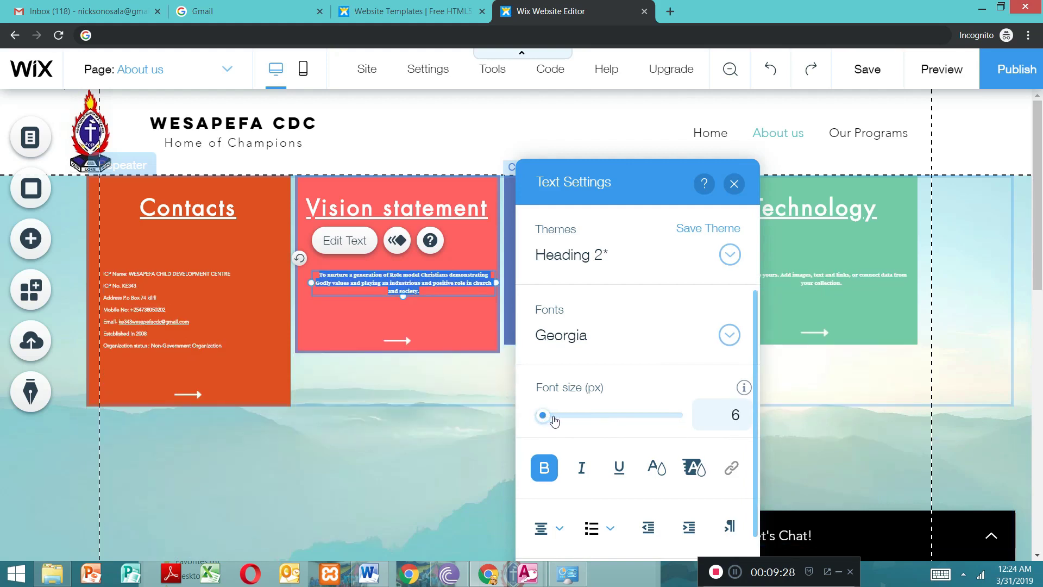
click(553, 416)
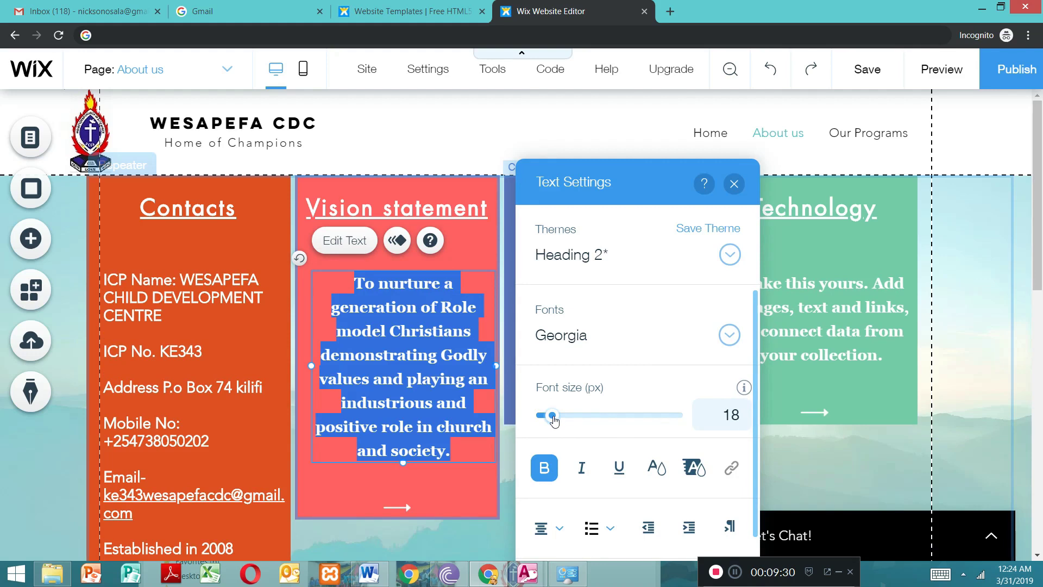
Step: Lengthen the Vision statement container downward so it extends well below its arrow
click(458, 490)
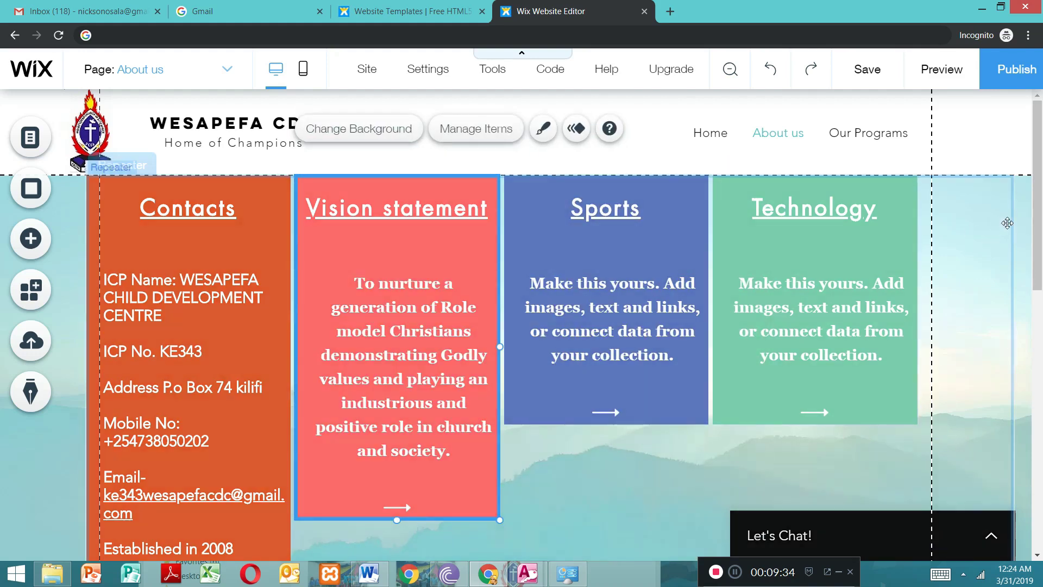
drag(1042, 210, 1039, 258)
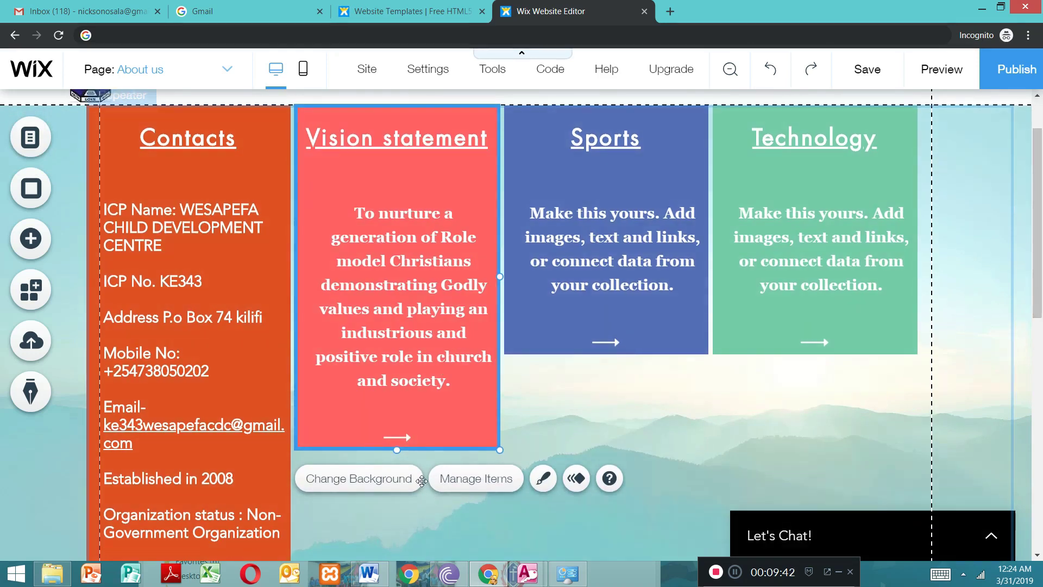
drag(396, 450, 402, 551)
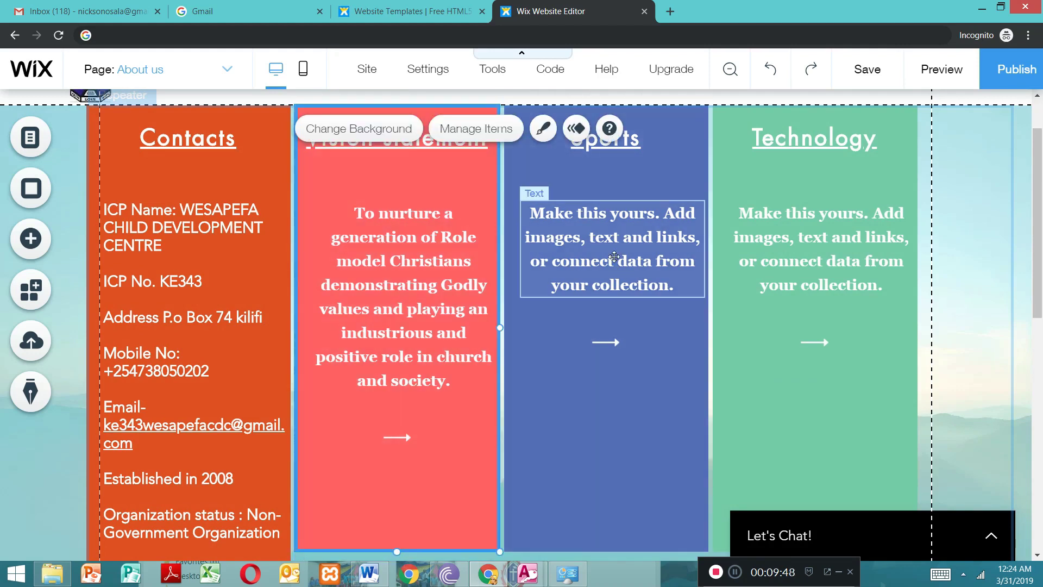
Step: Change the third repeater item's title from Sports to "mission statement"
click(633, 138)
click(633, 138)
click(633, 138)
key(BackSpace)
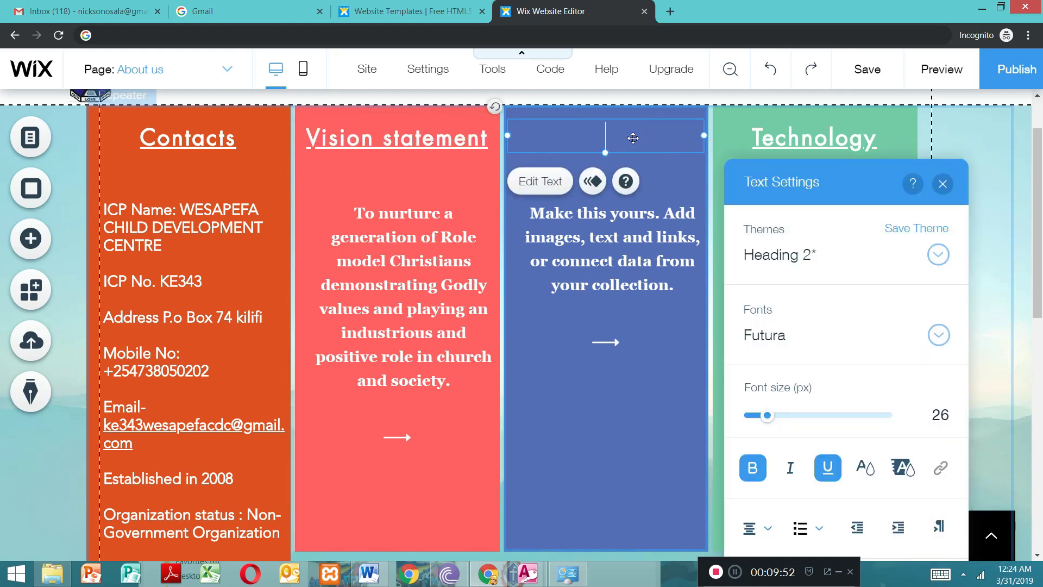
text(mi)
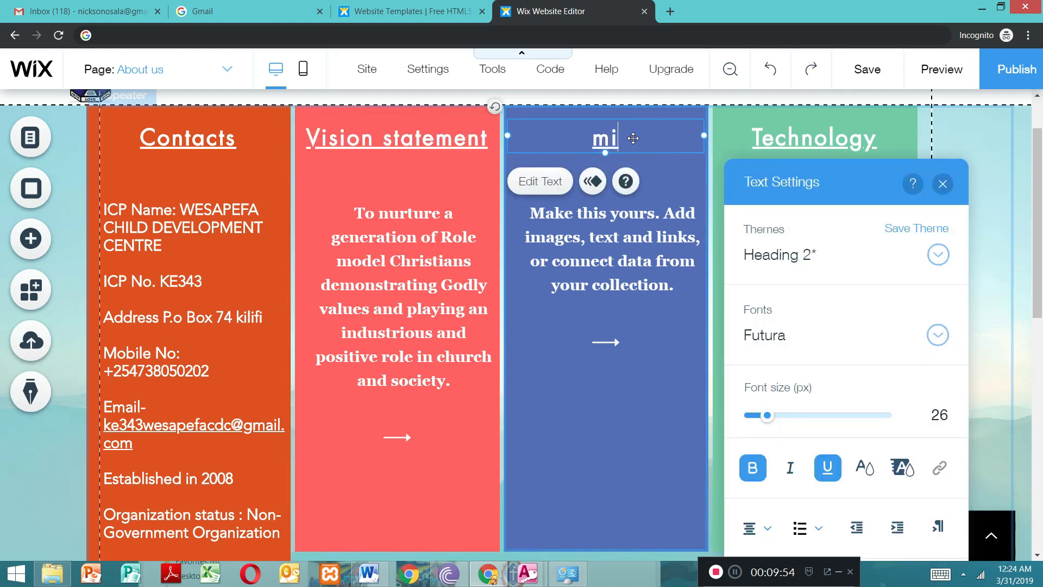
text(ssio)
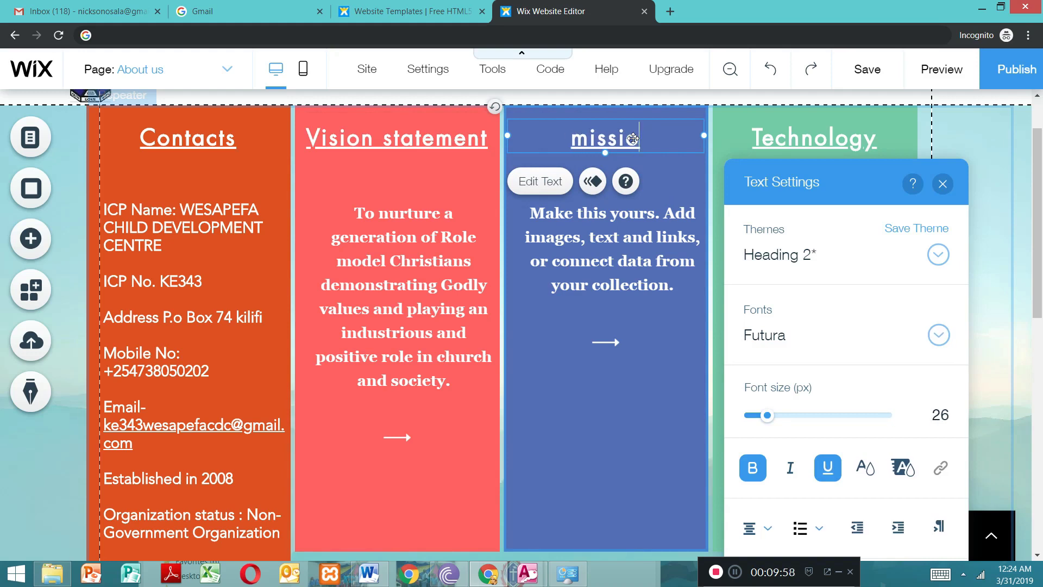
text(n )
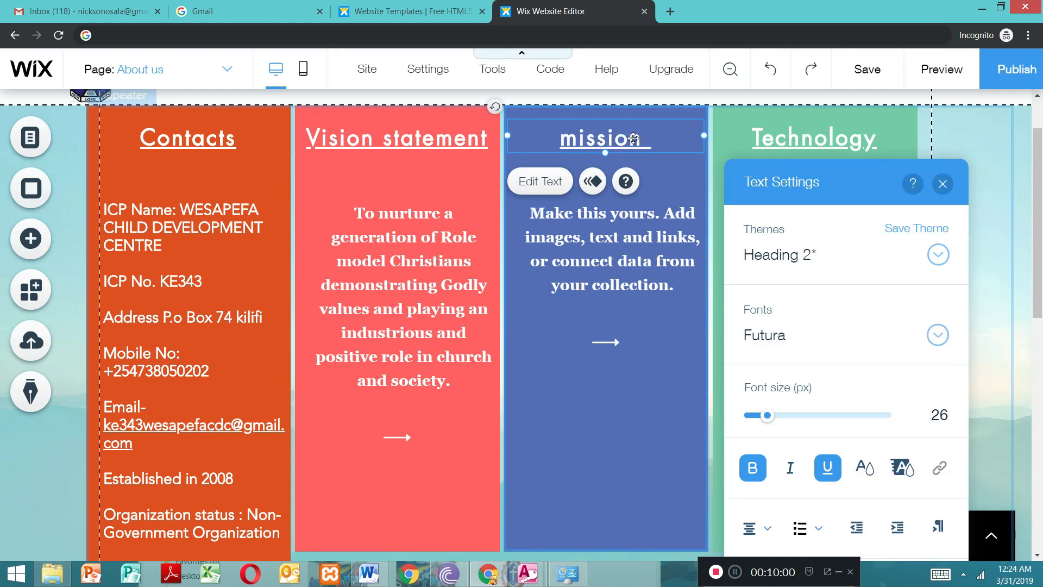
text(state)
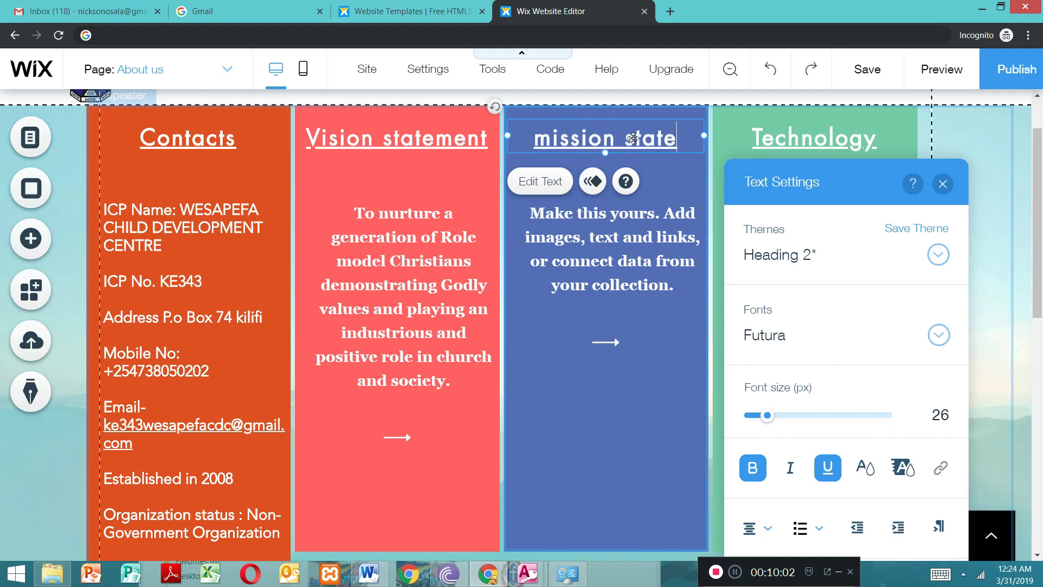
text(ment)
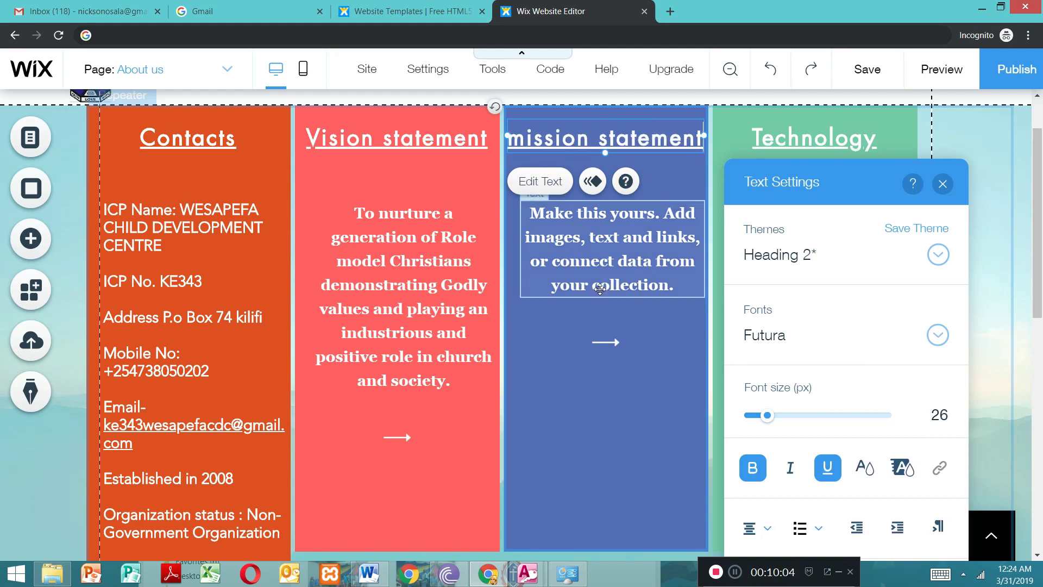
Step: Clear the placeholder text in the mission statement item while keeping its text box
click(640, 291)
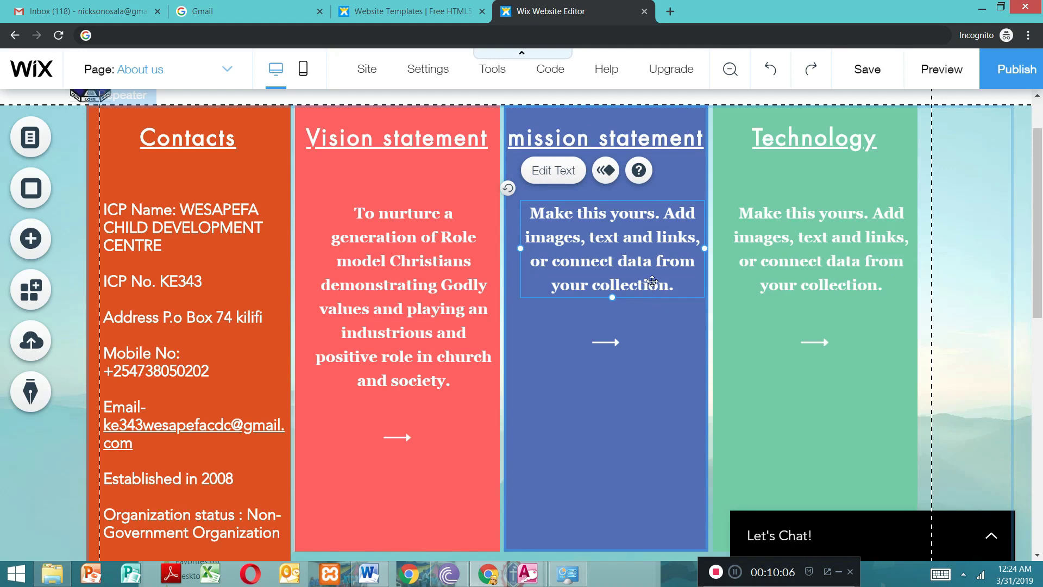
double_click(657, 279)
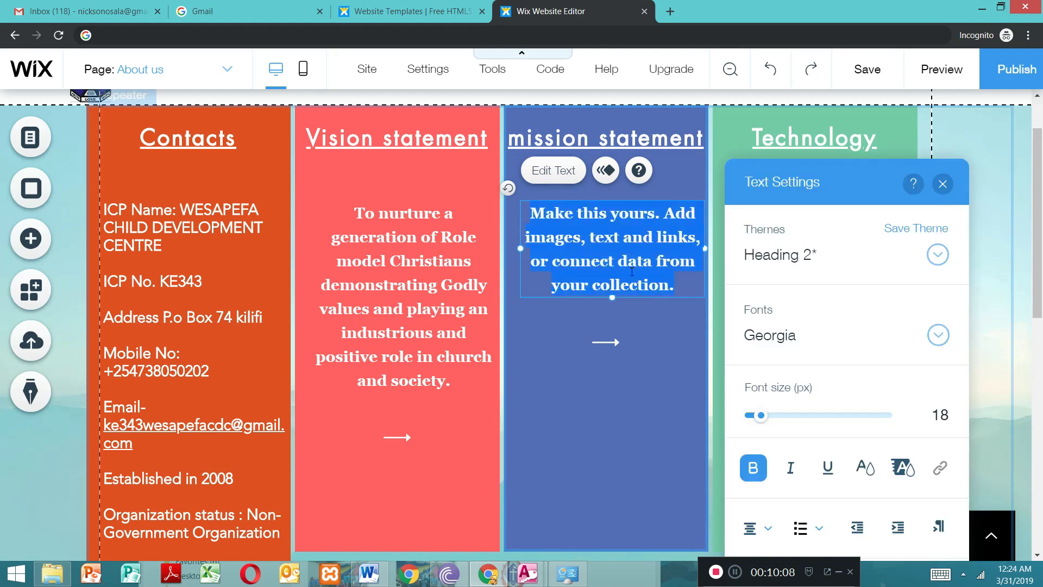
key(BackSpace)
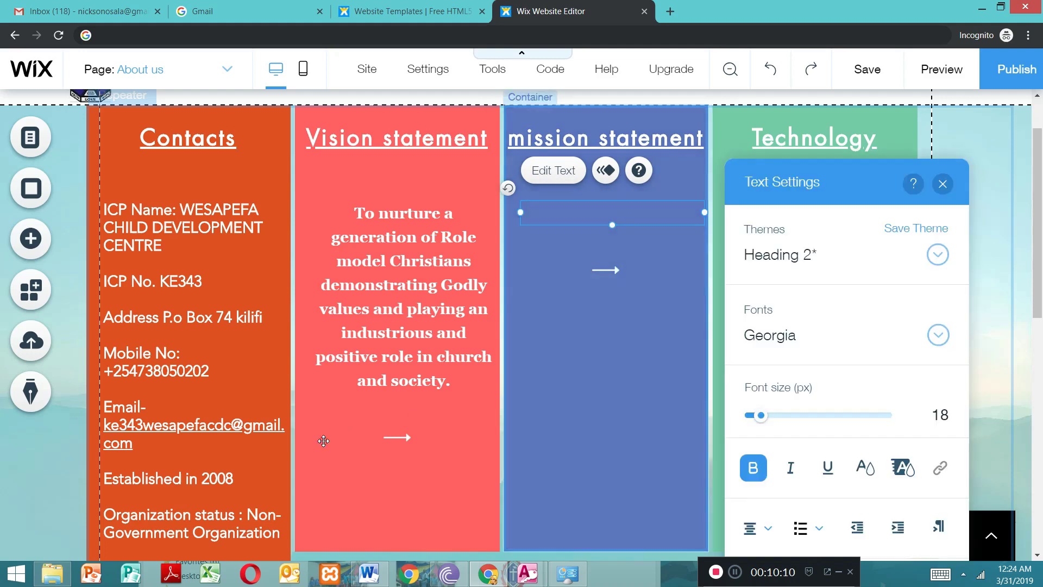
Step: Copy the mission paragraph, from "To fulfill our God given ministry" to "Christian adults", from the Word document into the mission statement item
click(369, 575)
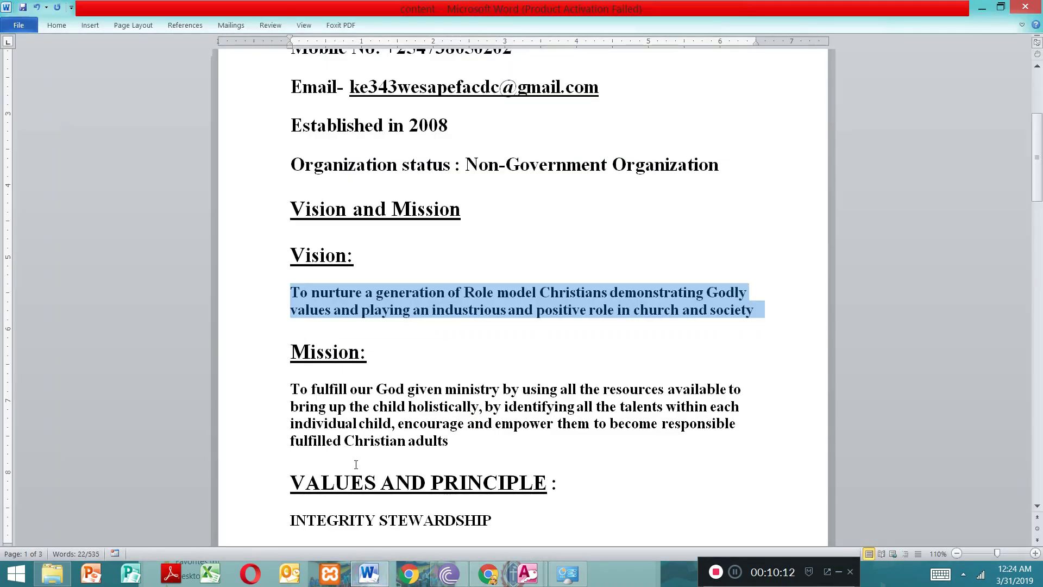
drag(444, 458, 271, 391)
key(ctrl+c)
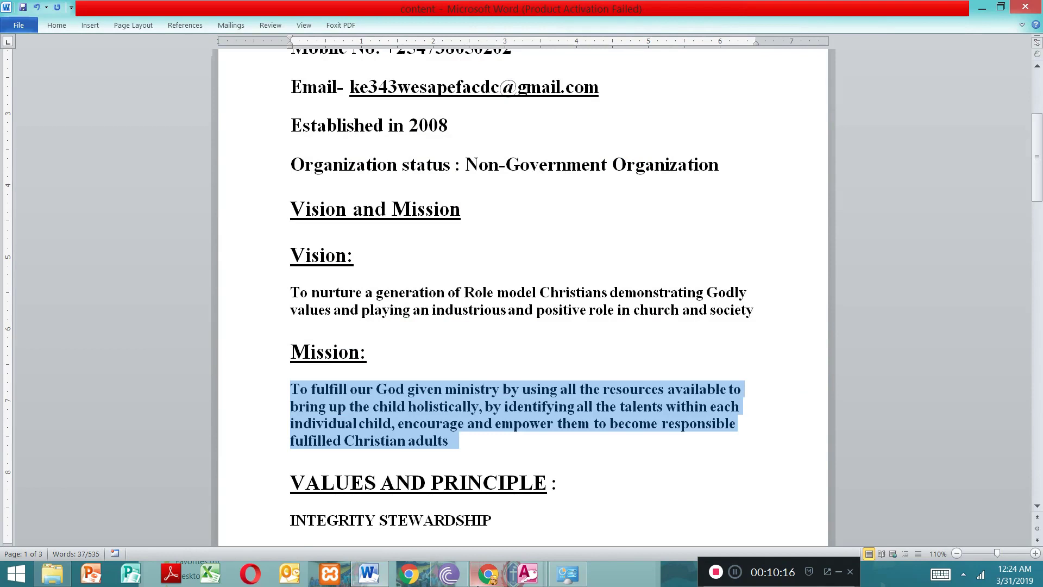
click(487, 573)
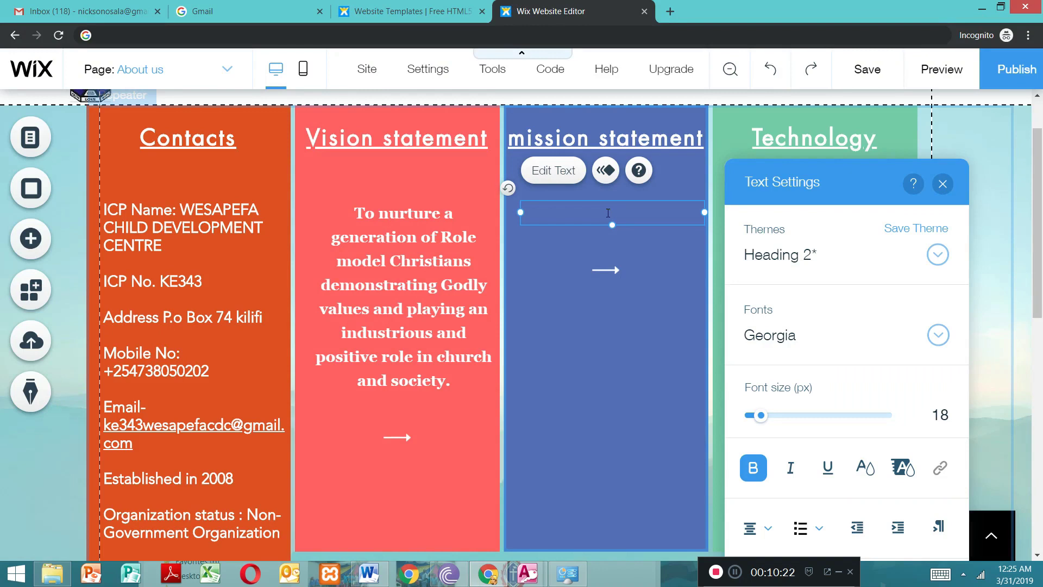
key(ctrl+v)
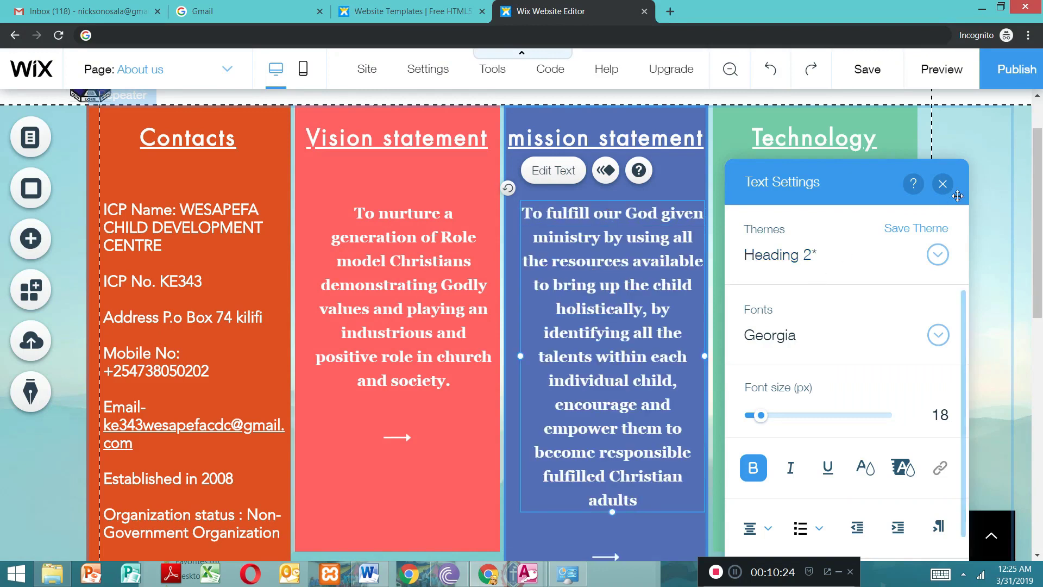
click(943, 184)
Step: Change the fourth repeater item's title from Technology to "Core values"
click(847, 141)
double_click(847, 141)
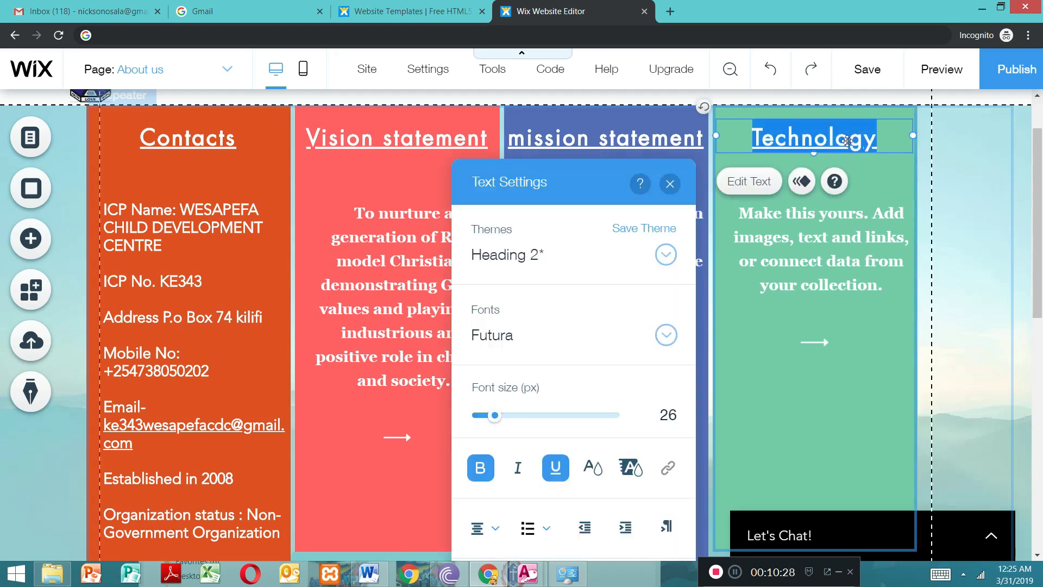
key(BackSpace)
text(Core values)
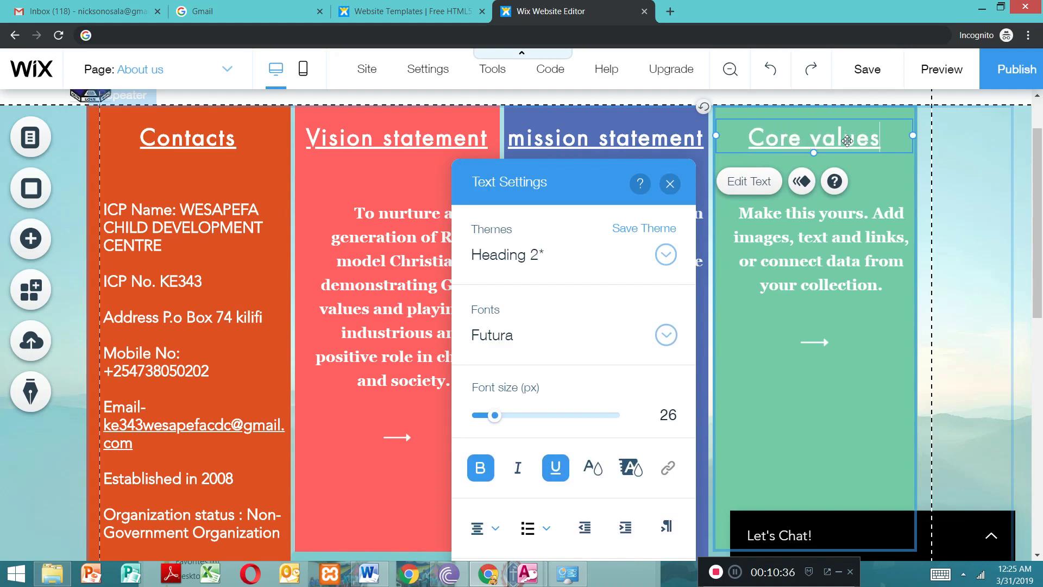
Step: Clear the placeholder text in the Core values item while keeping its text box
click(790, 248)
double_click(790, 248)
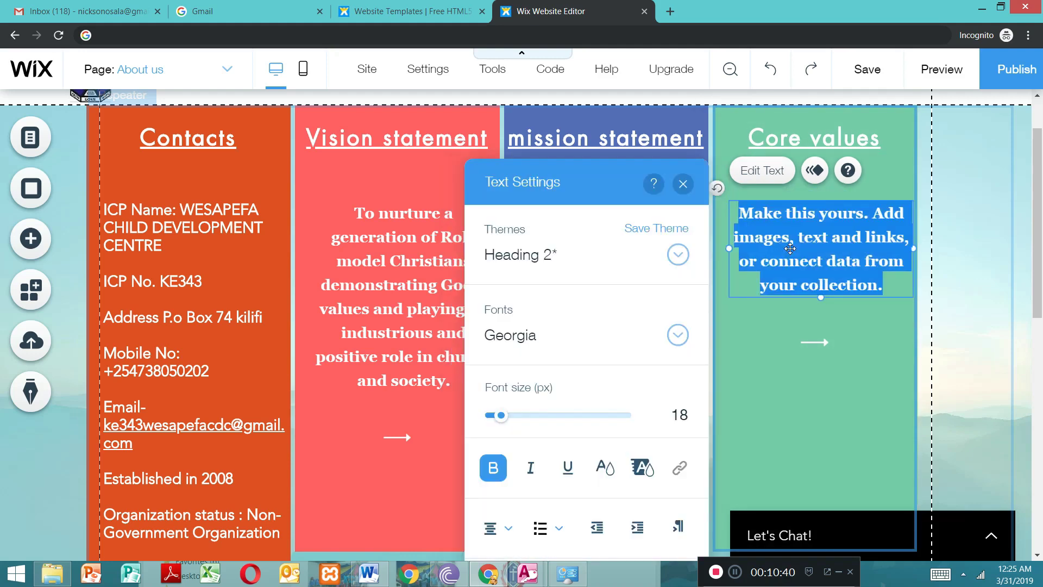
key(BackSpace)
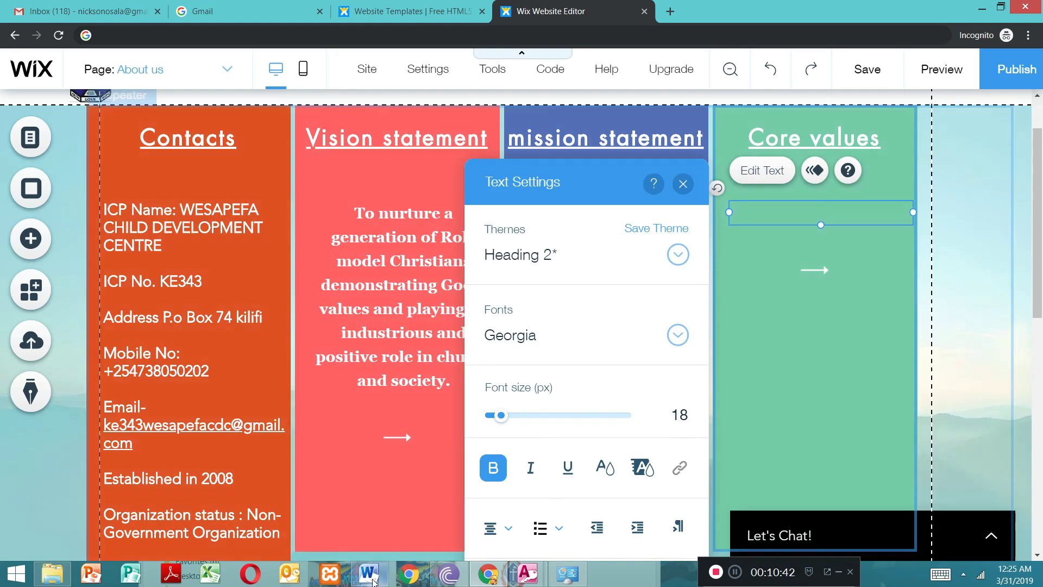
Step: In the Word document, put STEWARDSHIP and EXCELLENCE on their own lines under VALUES AND PRINCIPLE
click(369, 576)
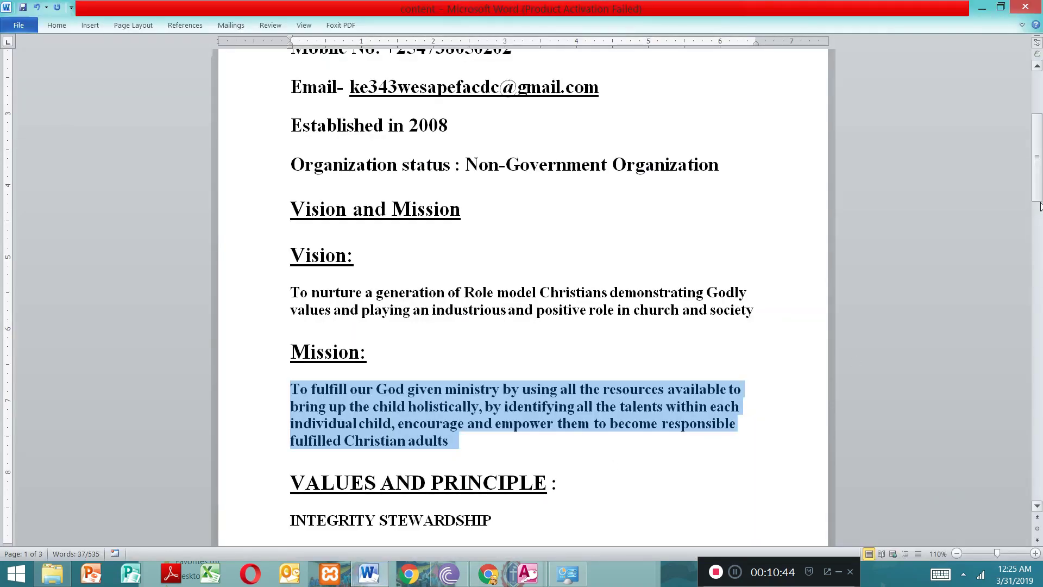
drag(1038, 193, 1040, 236)
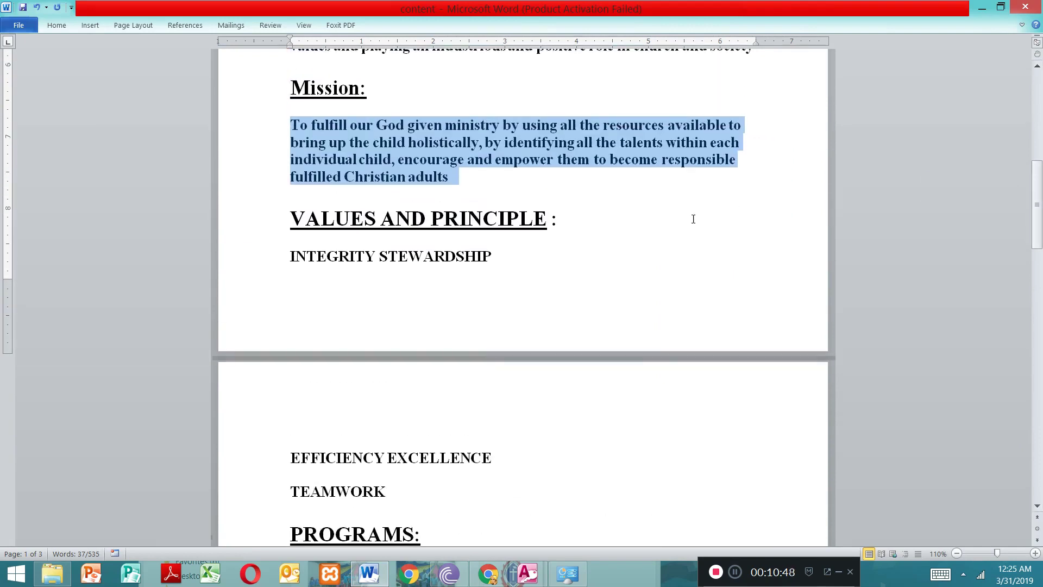
drag(290, 255, 341, 349)
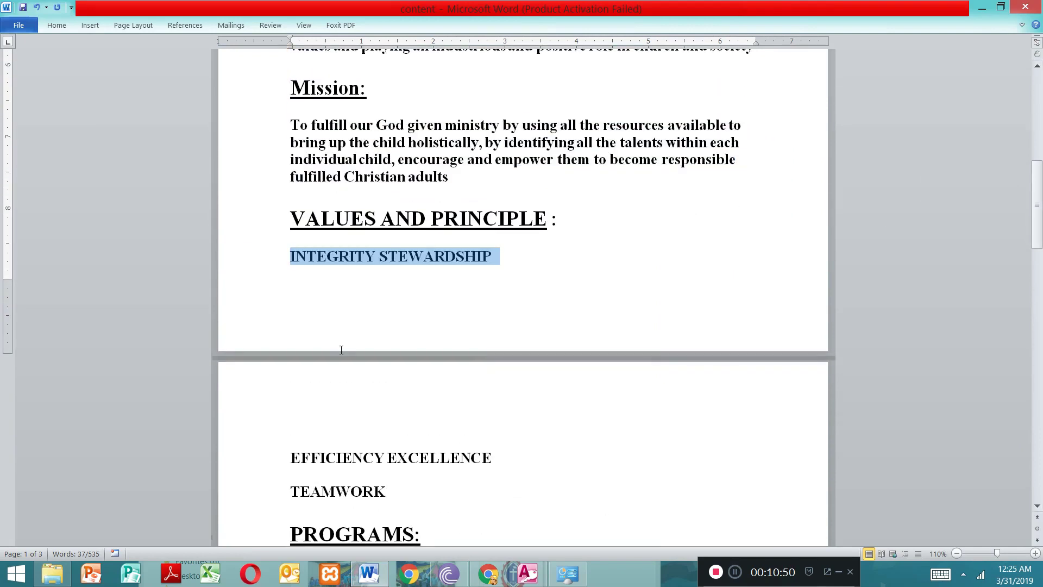
click(352, 388)
click(385, 258)
key(Return)
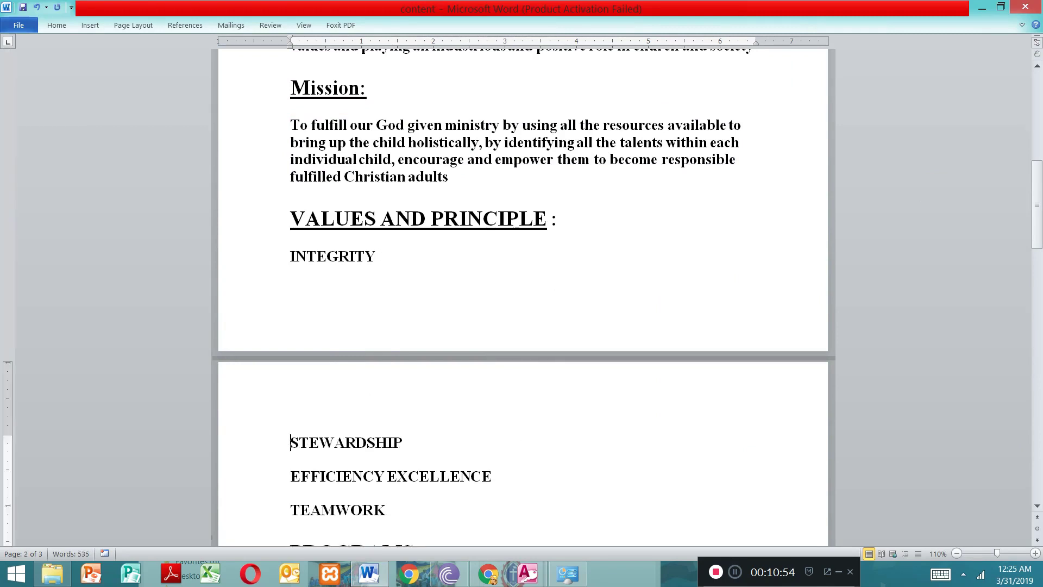
click(387, 476)
key(Return)
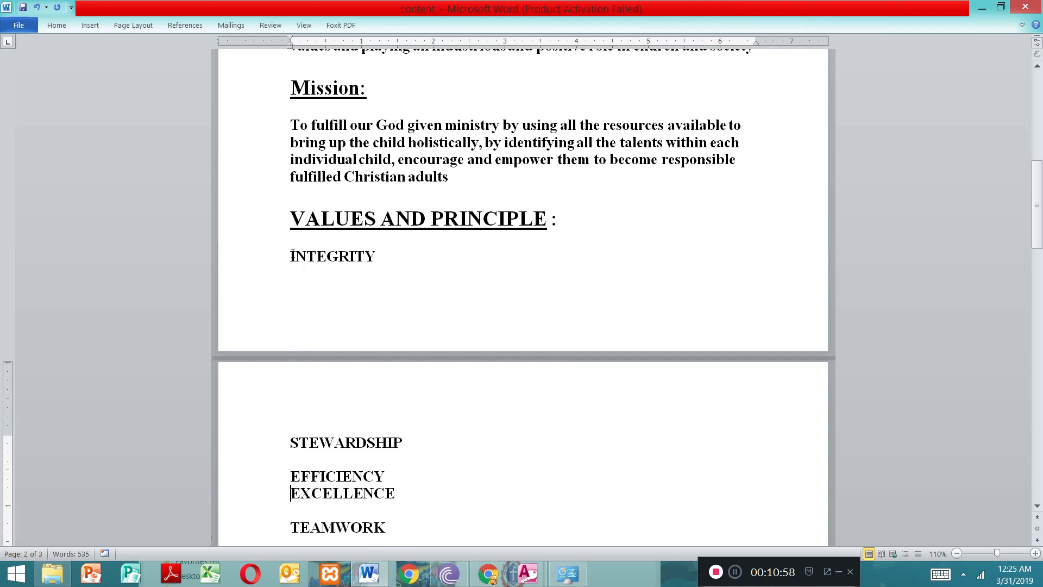
Step: Copy the values list from INTEGRITY through TEAMWORK in Word and paste it into the Core values text box in Wix
drag(292, 255, 341, 405)
drag(355, 474, 387, 463)
key(ctrl+c)
scroll(374, 532, down, 1)
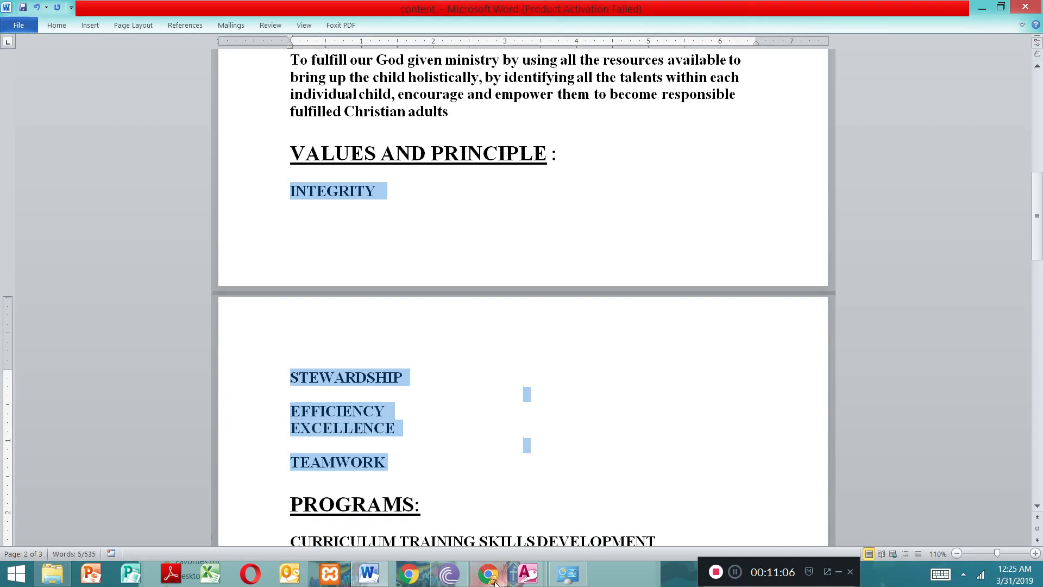
click(410, 575)
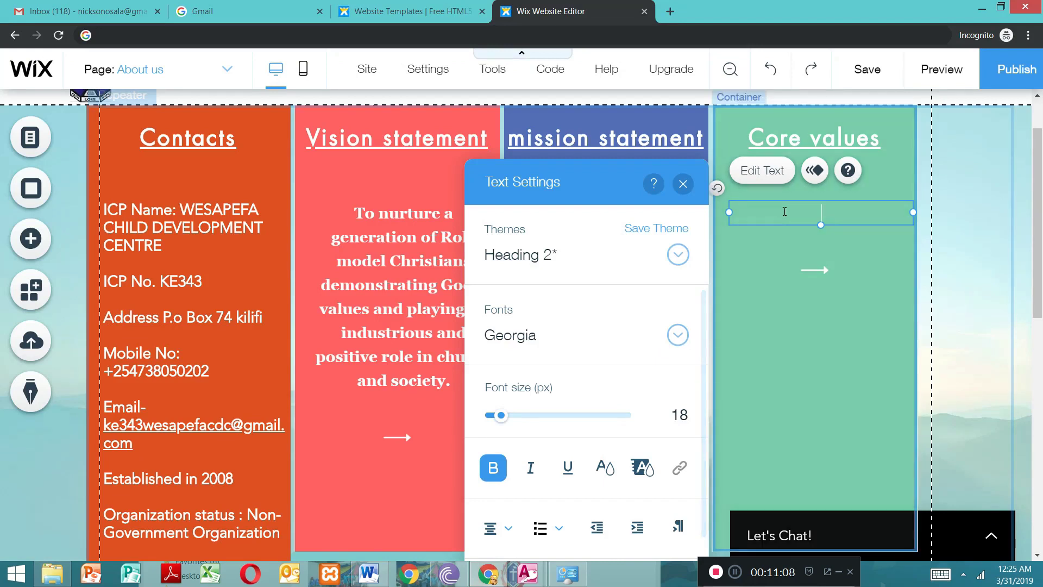
key(ctrl+v)
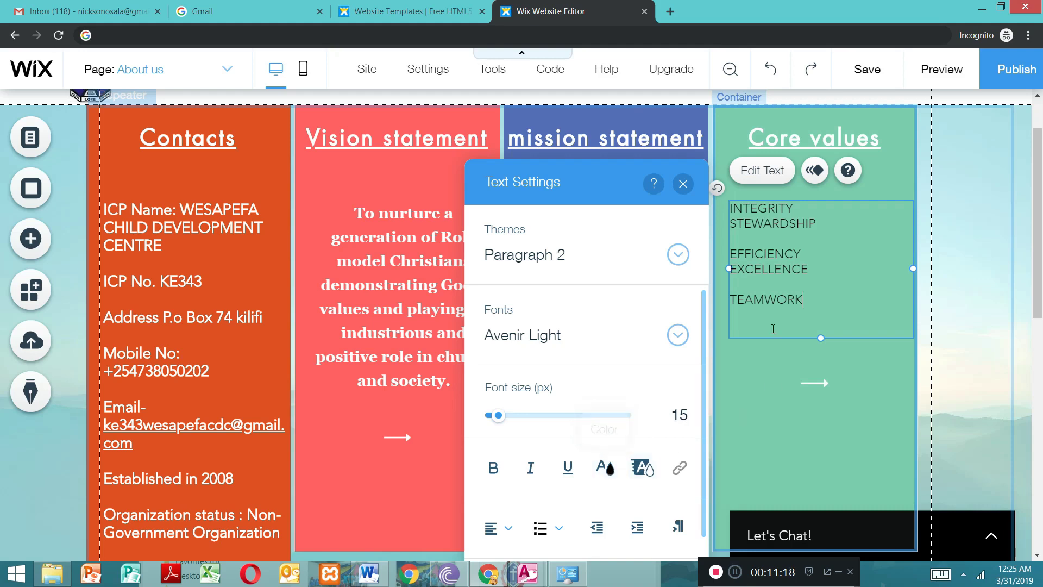
Step: Make the whole pasted Core values list white and bold, closing the Connectify pop-up that interrupts
double_click(828, 299)
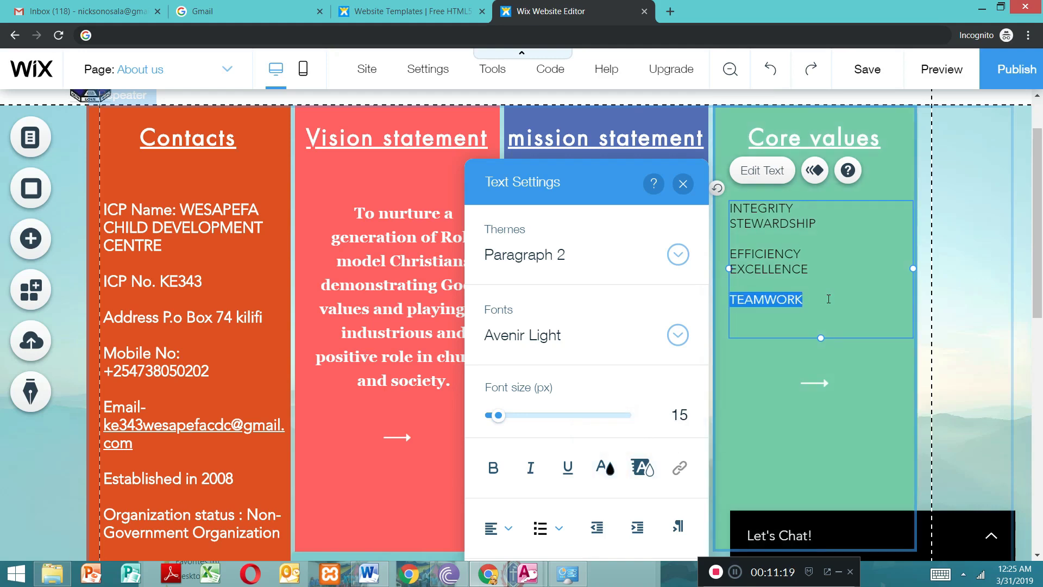
click(835, 262)
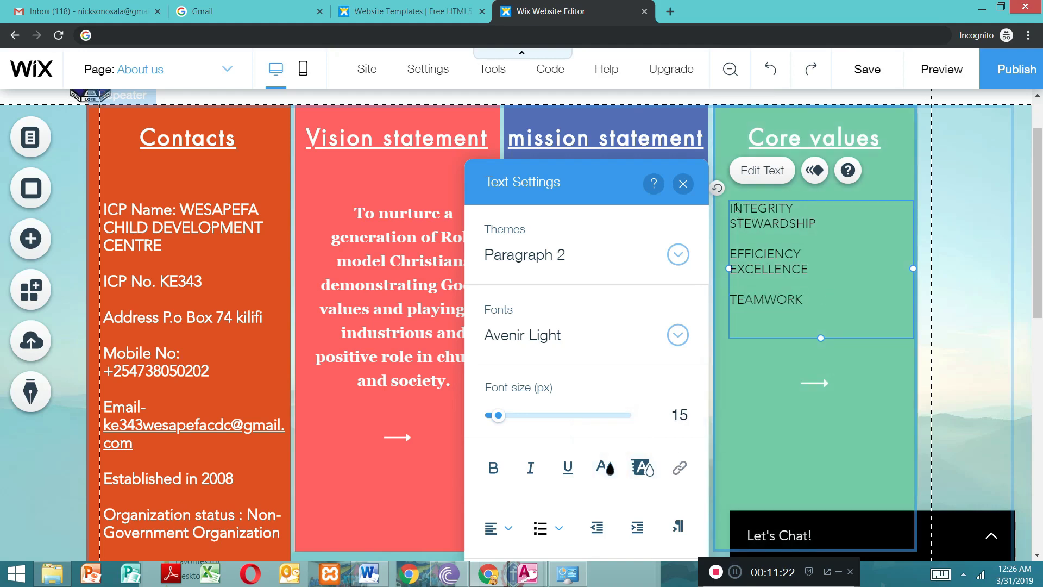
drag(732, 207, 791, 302)
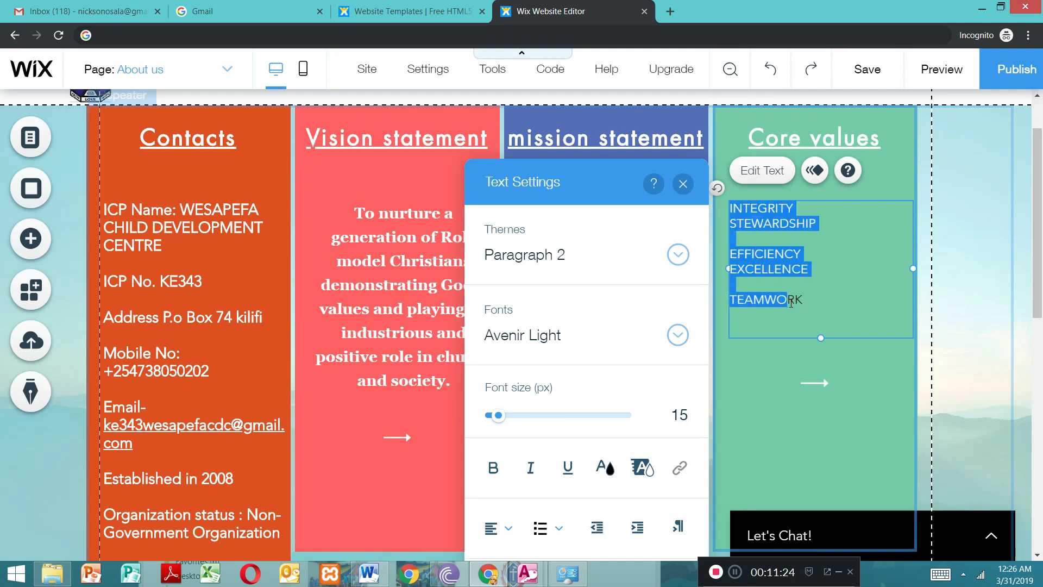
click(600, 472)
click(475, 279)
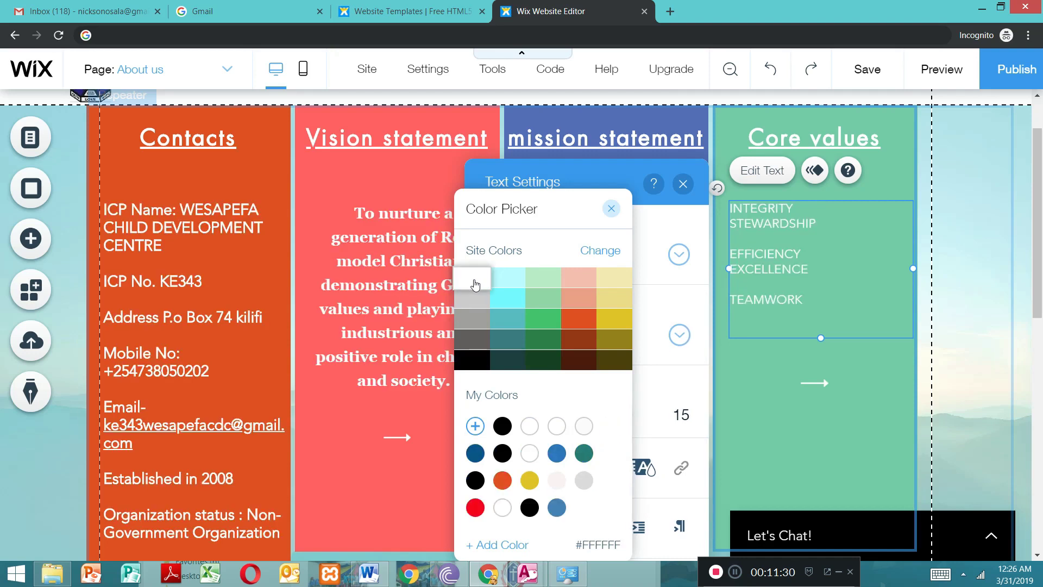
click(508, 288)
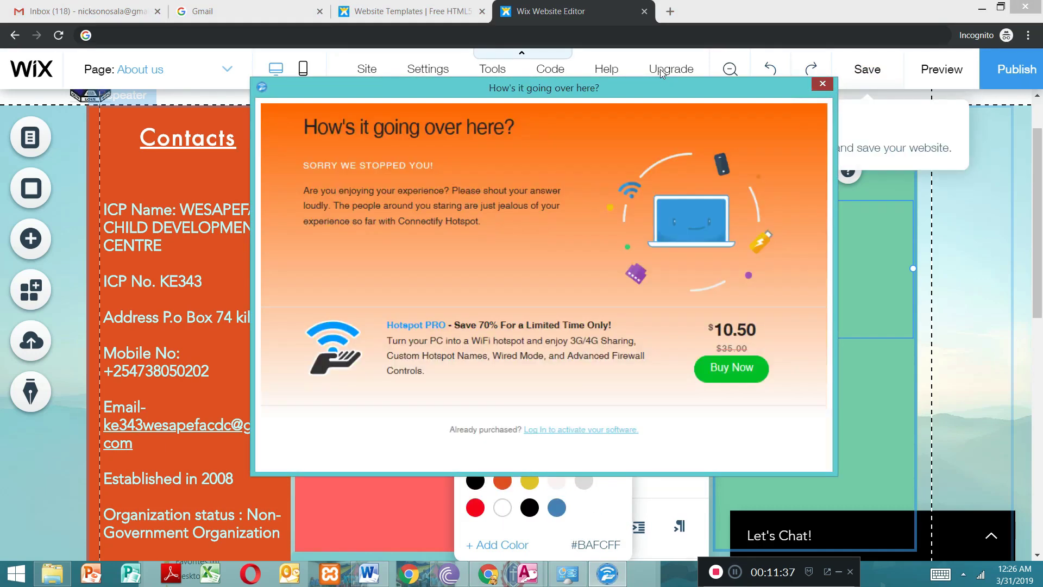
click(822, 83)
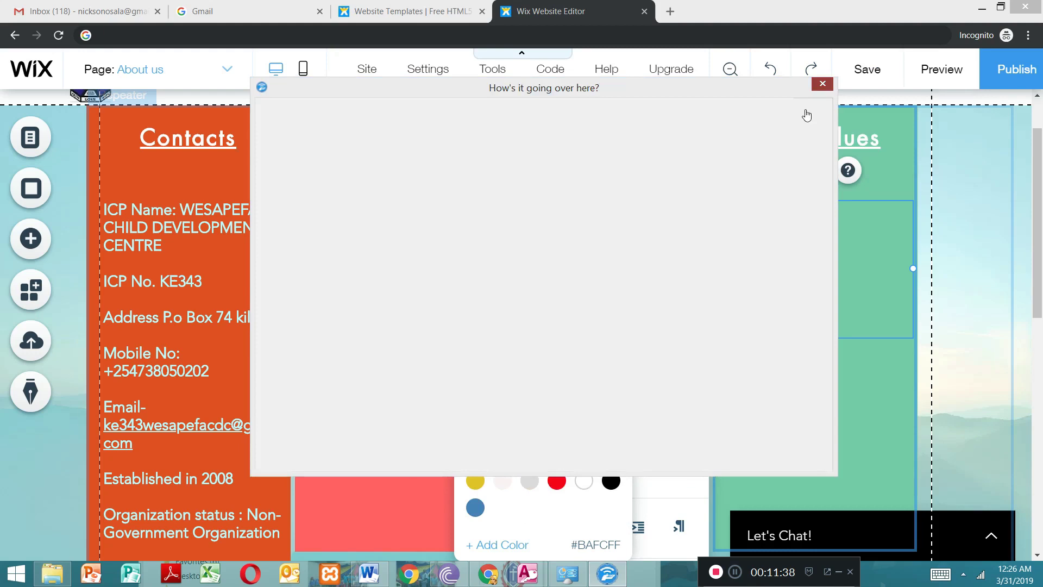
click(477, 286)
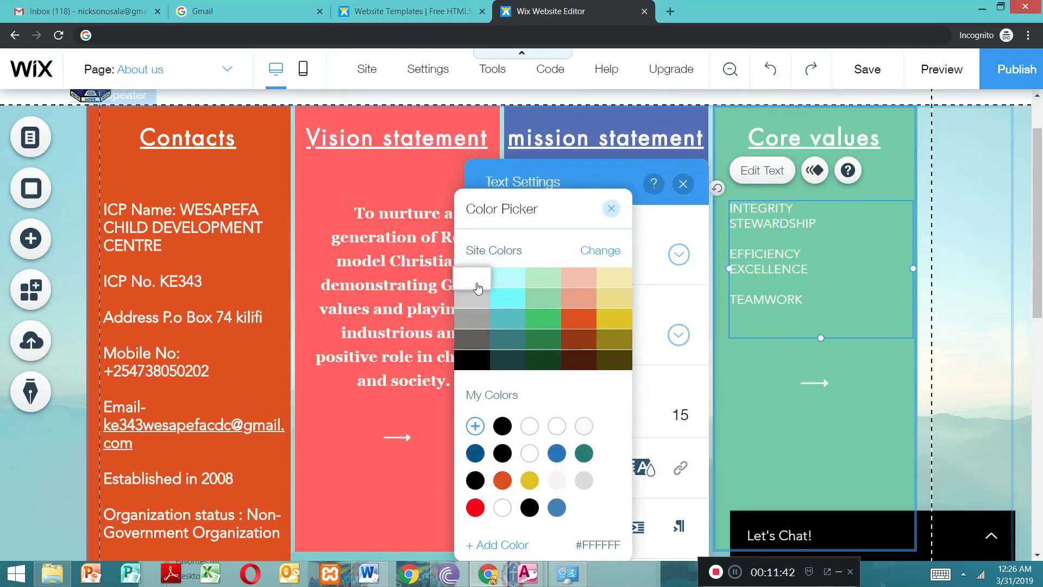
click(613, 213)
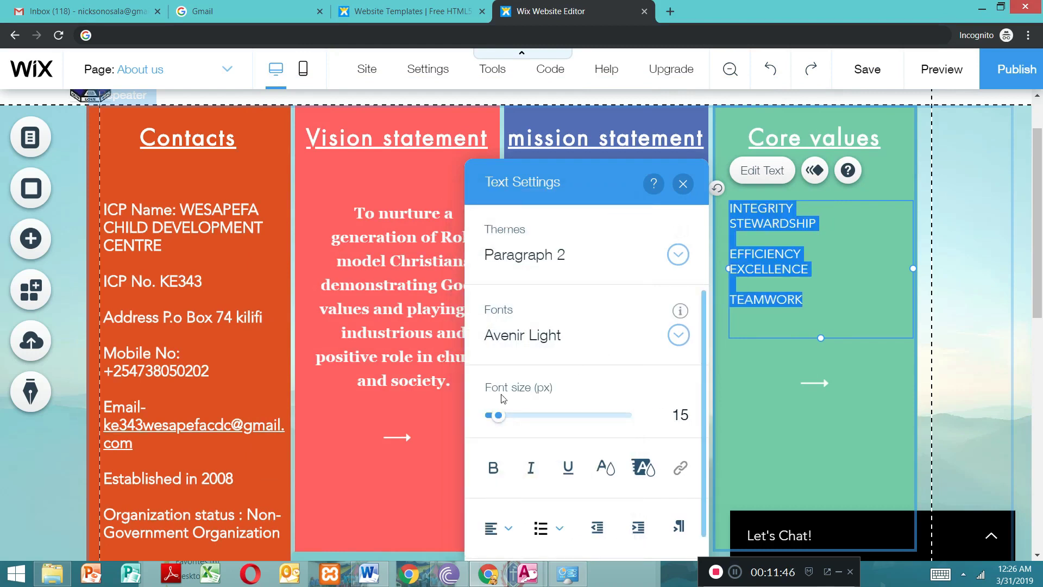
click(493, 470)
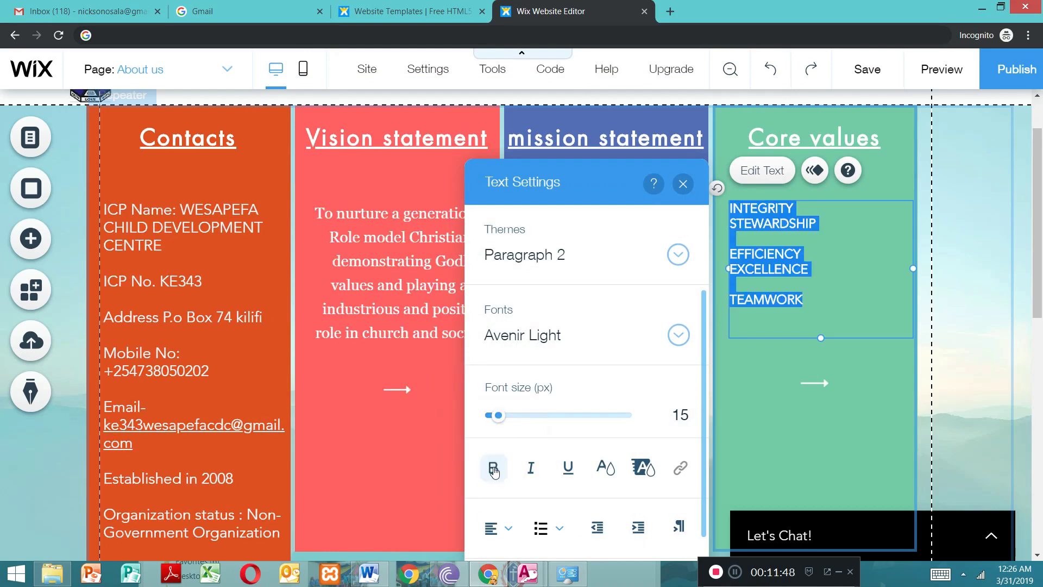
click(826, 373)
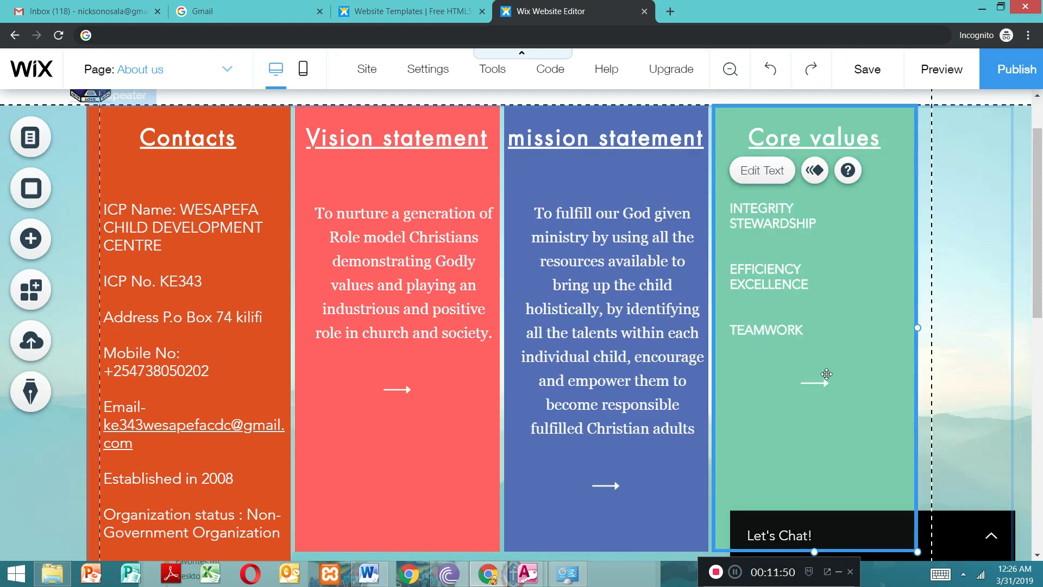
Step: Preview the site and look over the About us page's four columns from top to bottom
scroll(1041, 296, up, 3)
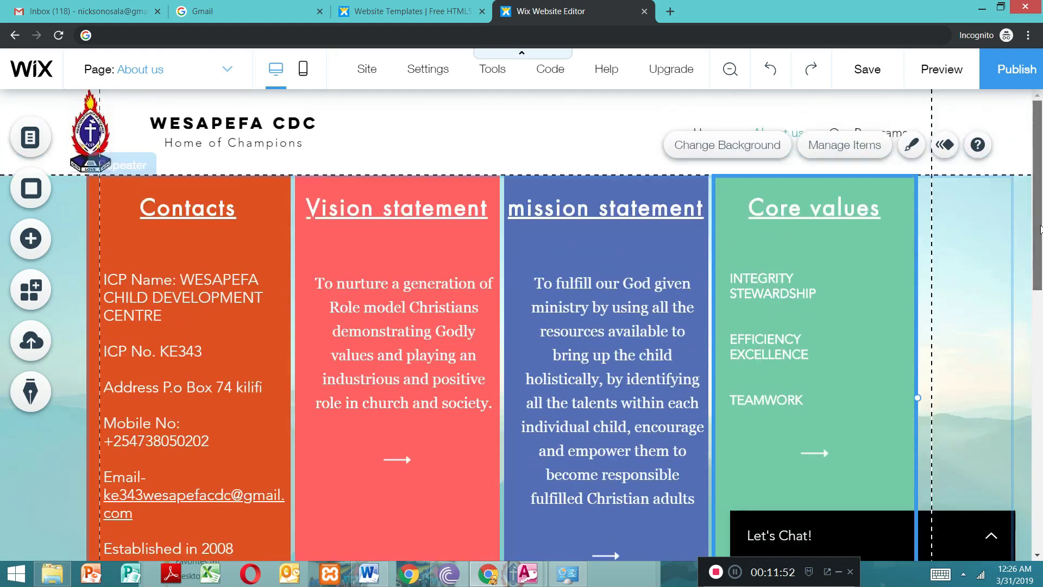
scroll(1041, 296, down, 5)
scroll(1002, 265, down, 4)
scroll(1002, 265, up, 7)
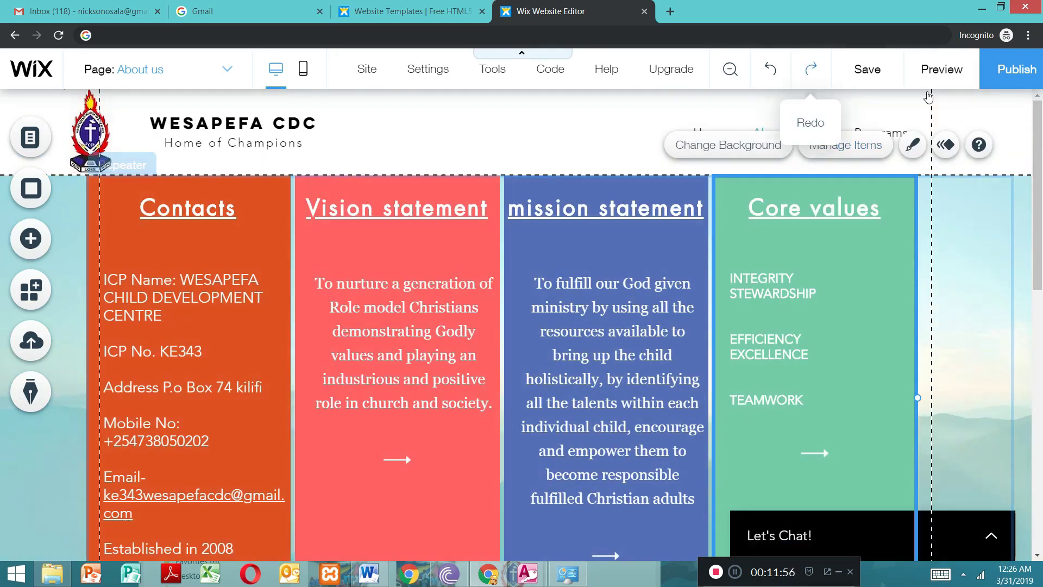
click(938, 75)
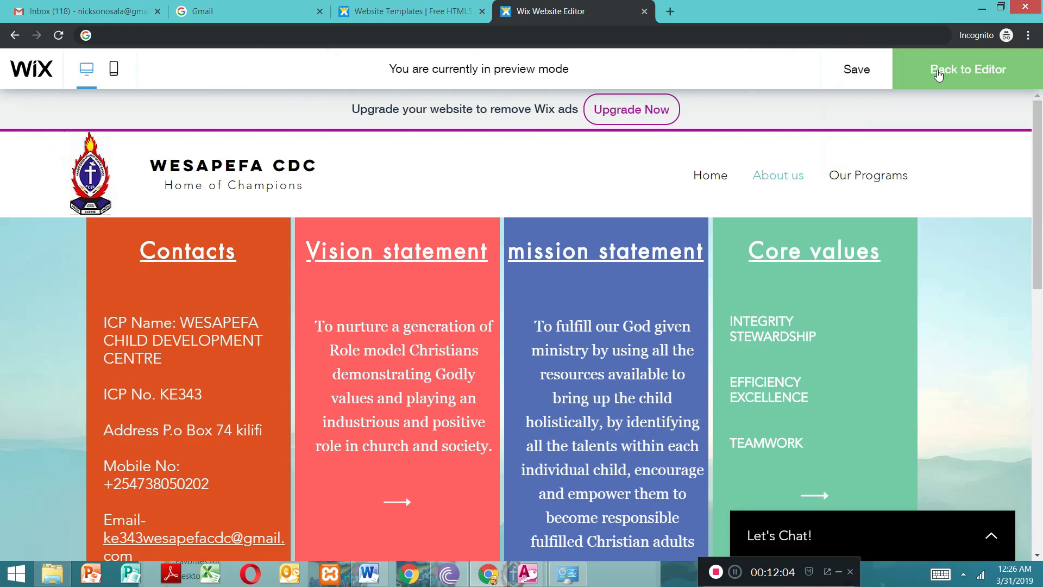
scroll(521, 326, down, 5)
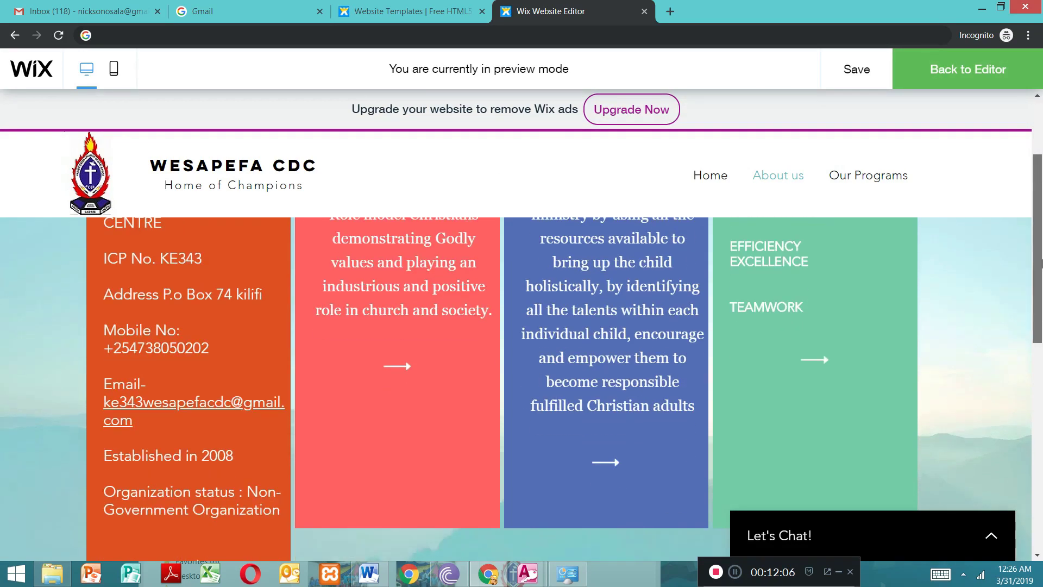
scroll(1017, 148, up, 3)
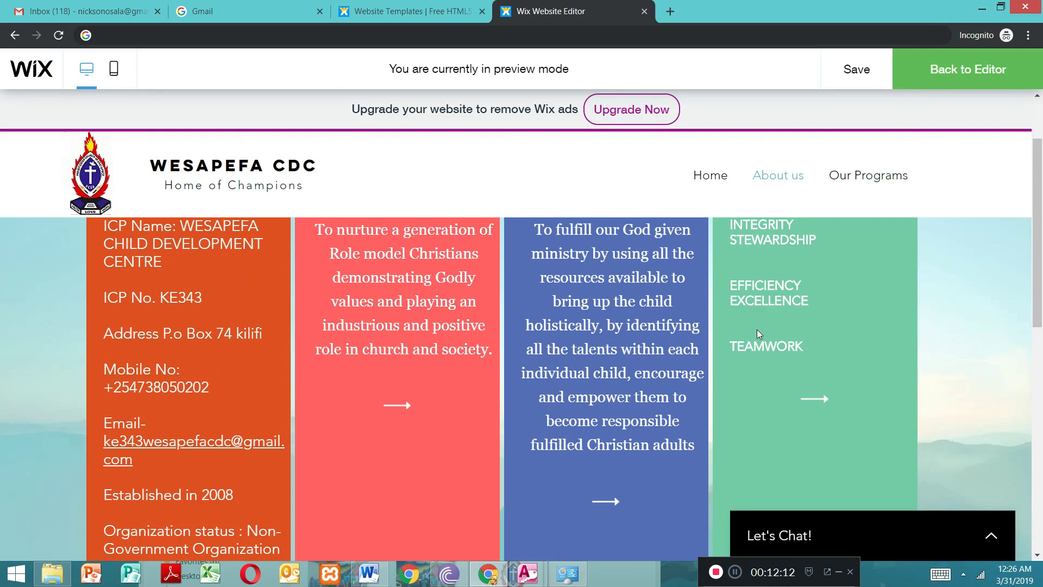
scroll(1038, 244, up, 2)
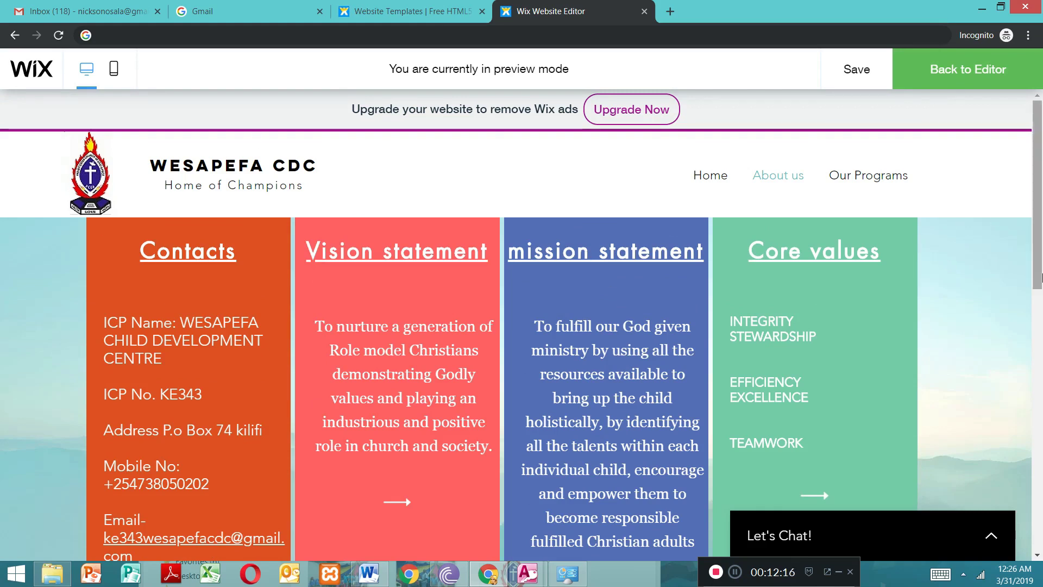
Step: Open the Home page in the preview and look through its slideshow and the section below it
click(720, 182)
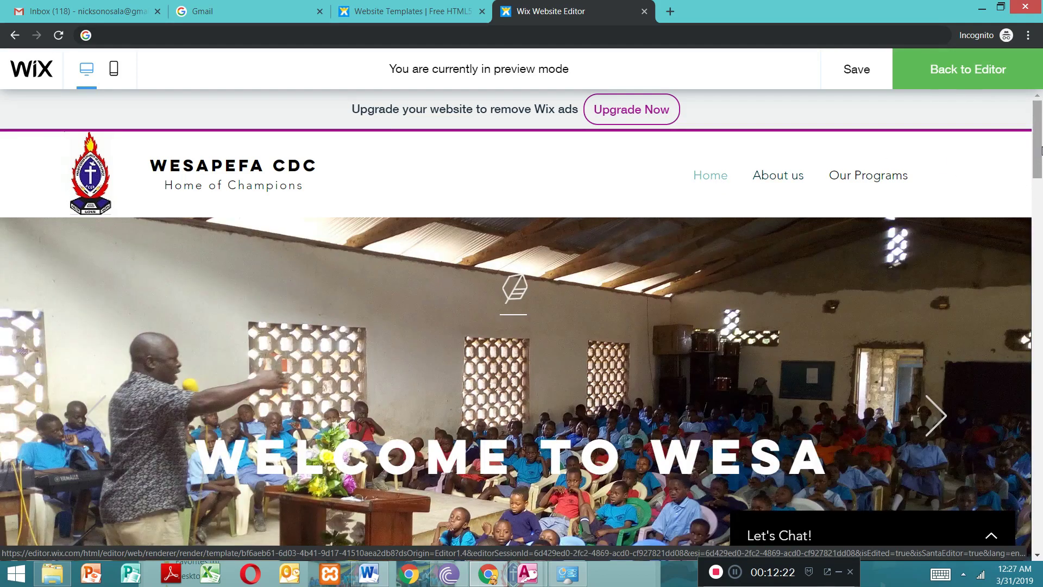
drag(1040, 149, 1040, 182)
scroll(1040, 182, down, 2)
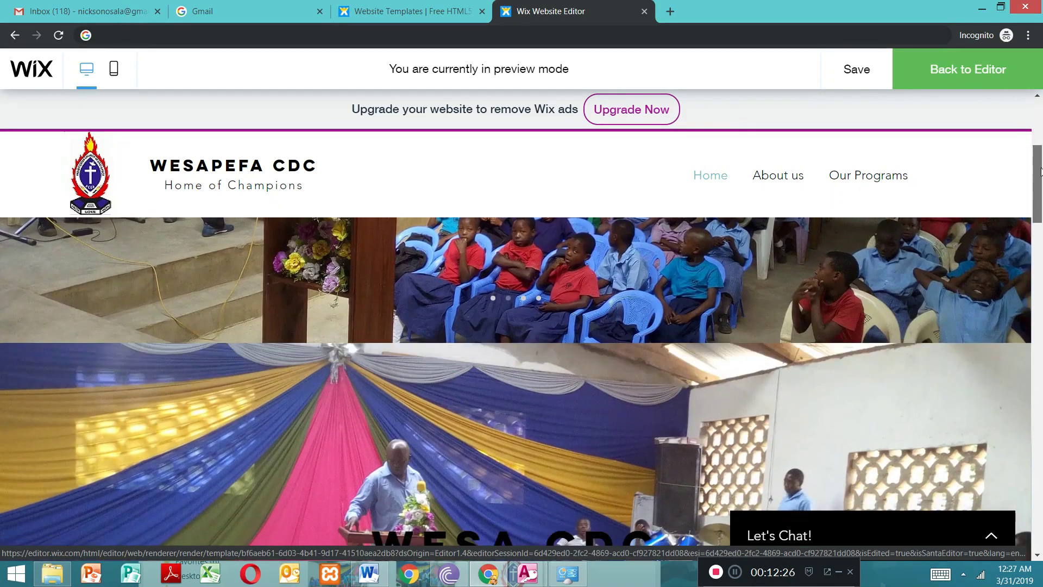
drag(1033, 88, 1022, 78)
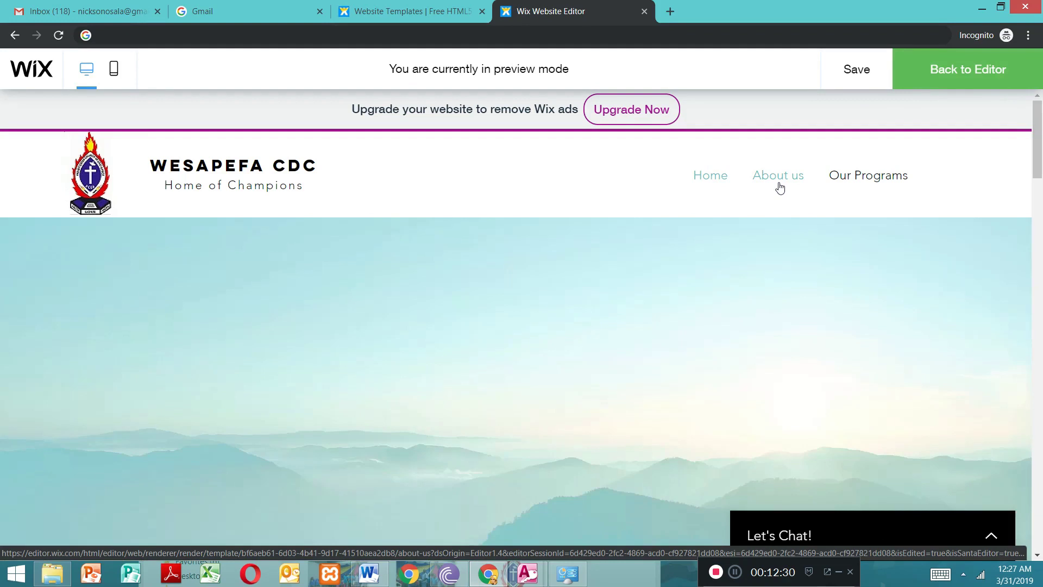
Step: Open the About us page in the preview and look over its four columns from top to bottom
click(779, 179)
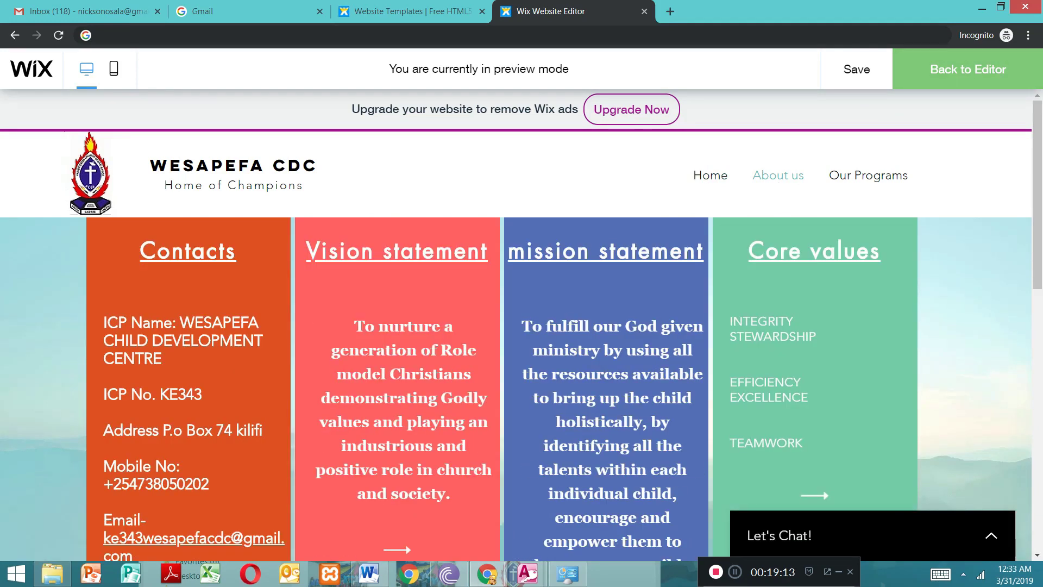
scroll(1040, 163, down, 7)
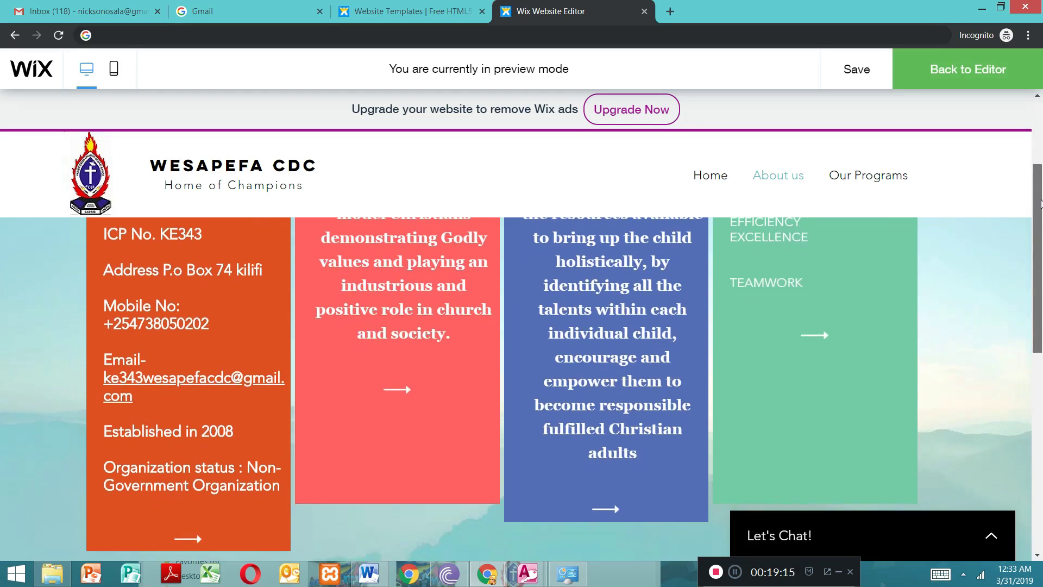
scroll(1040, 230, up, 7)
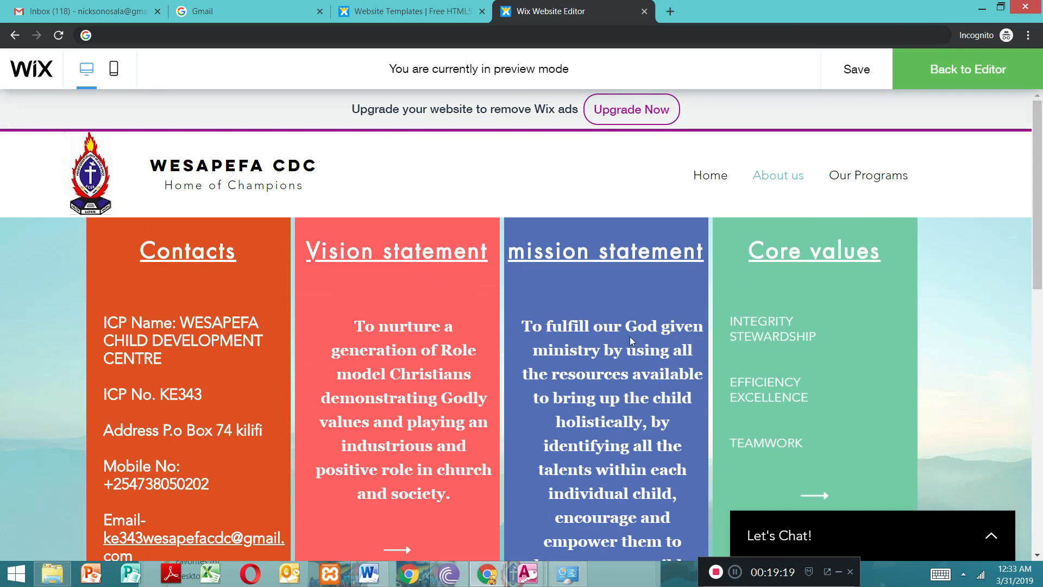
Step: Switch to the empty Our Programs page, return to editing it and open the choice of elements to add
click(856, 182)
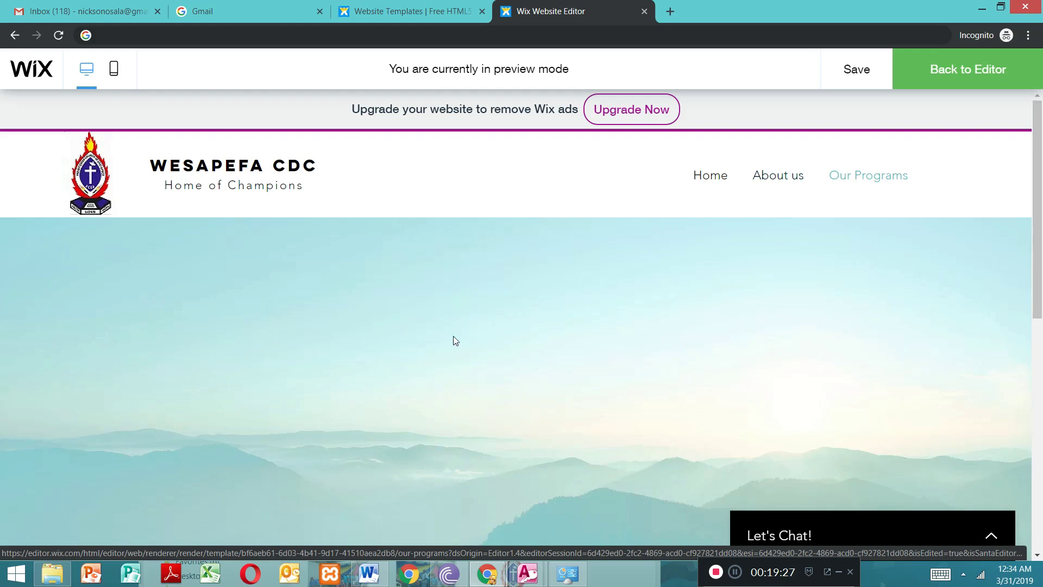
click(949, 77)
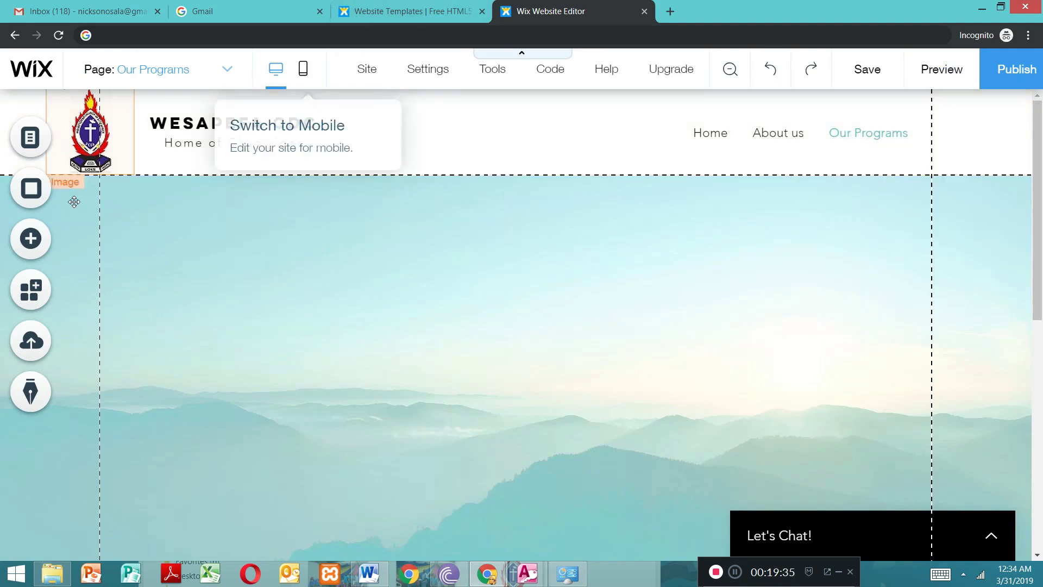
click(30, 239)
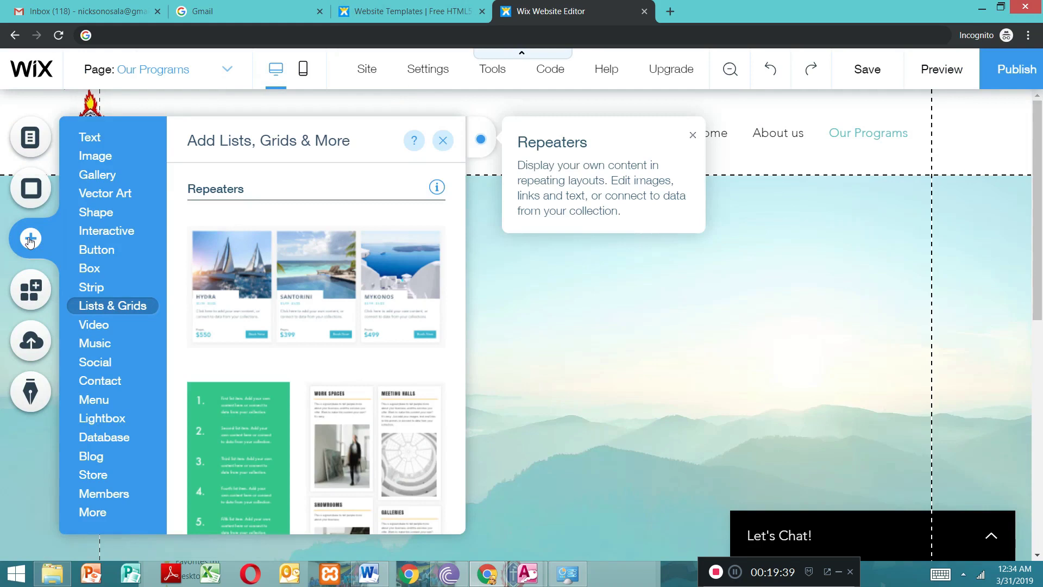
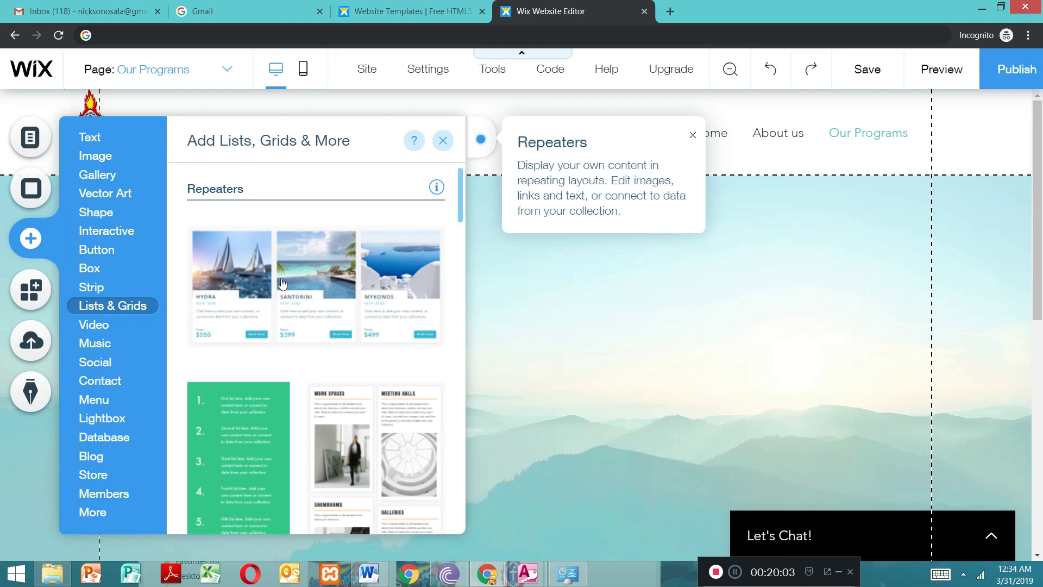
Step: Add the repeater with three image cards (Hydra, Santorini, Mykonos) to the Our Programs page and dismiss the save reminder
click(358, 310)
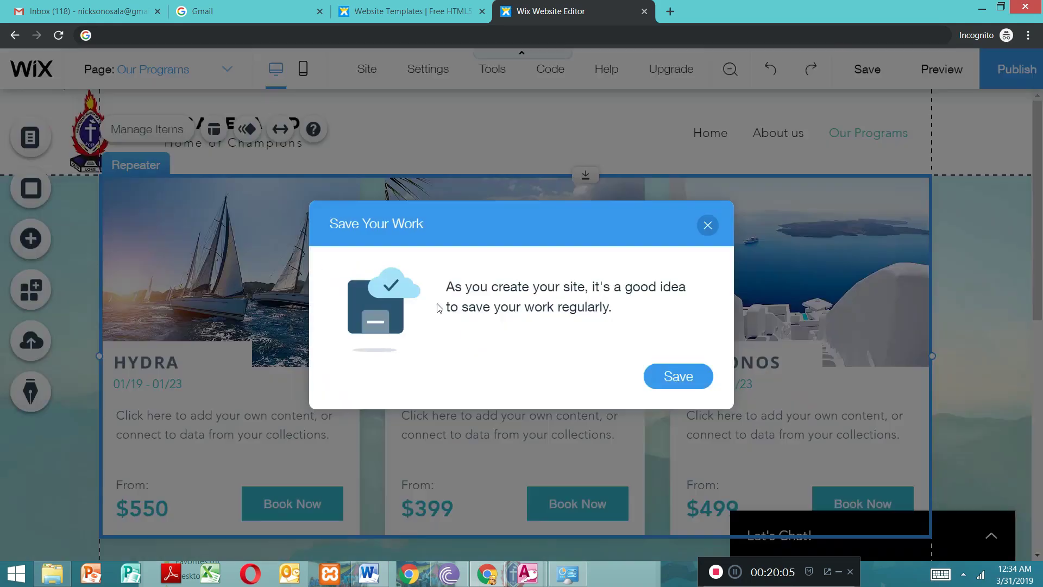
click(705, 226)
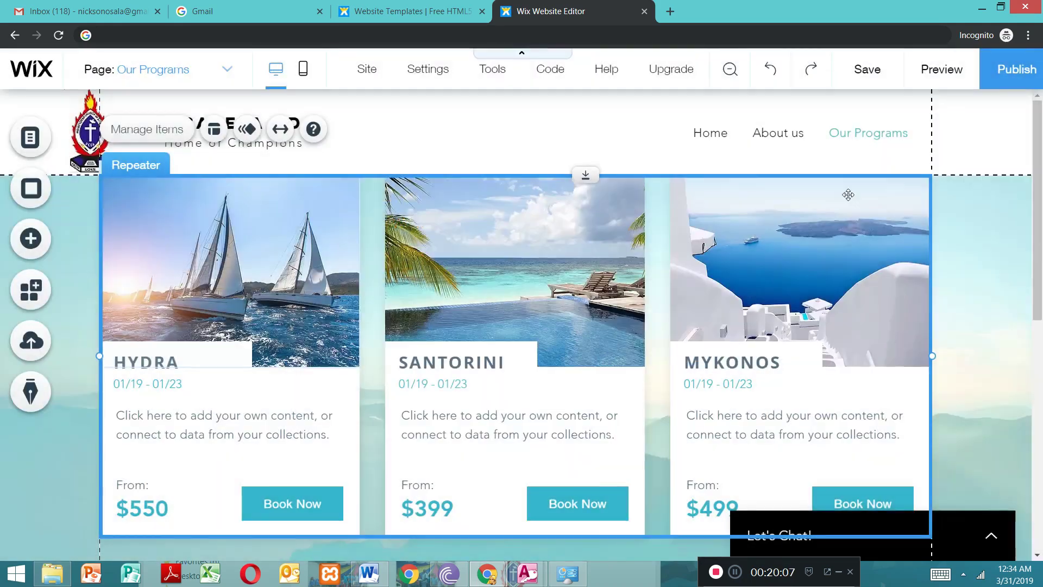
scroll(1039, 217, down, 4)
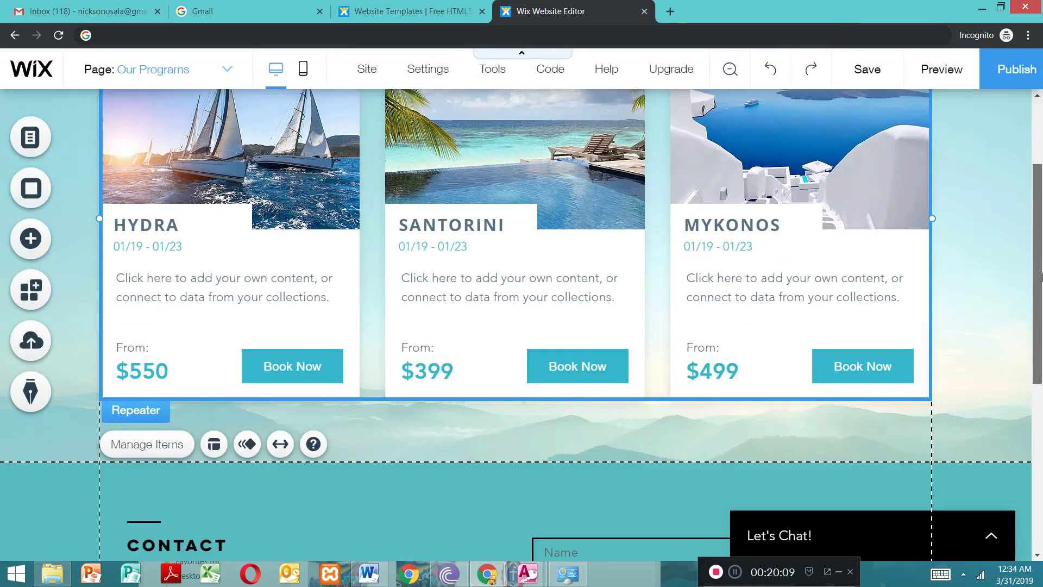
scroll(1039, 263, up, 4)
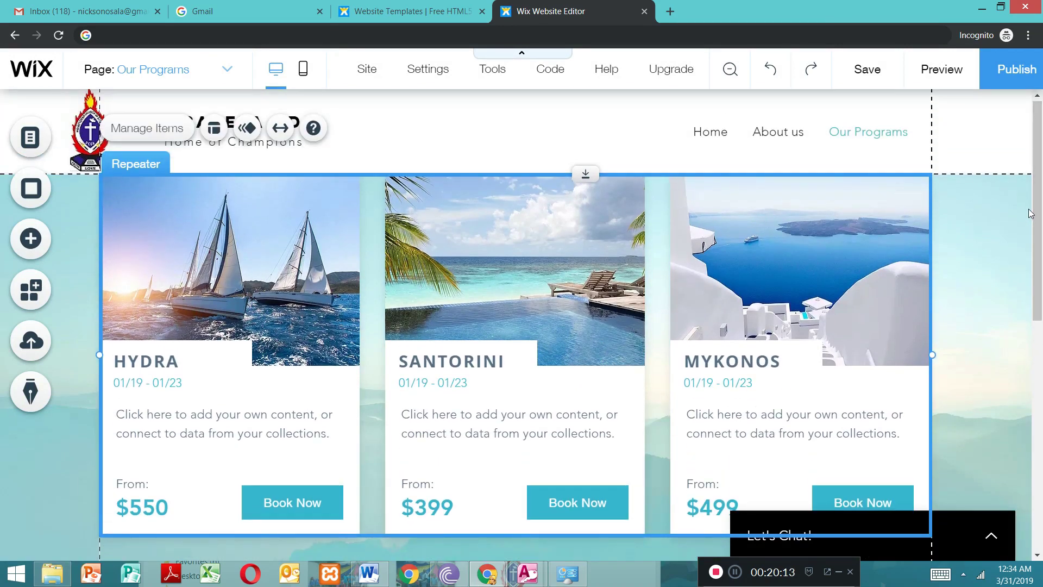
click(169, 363)
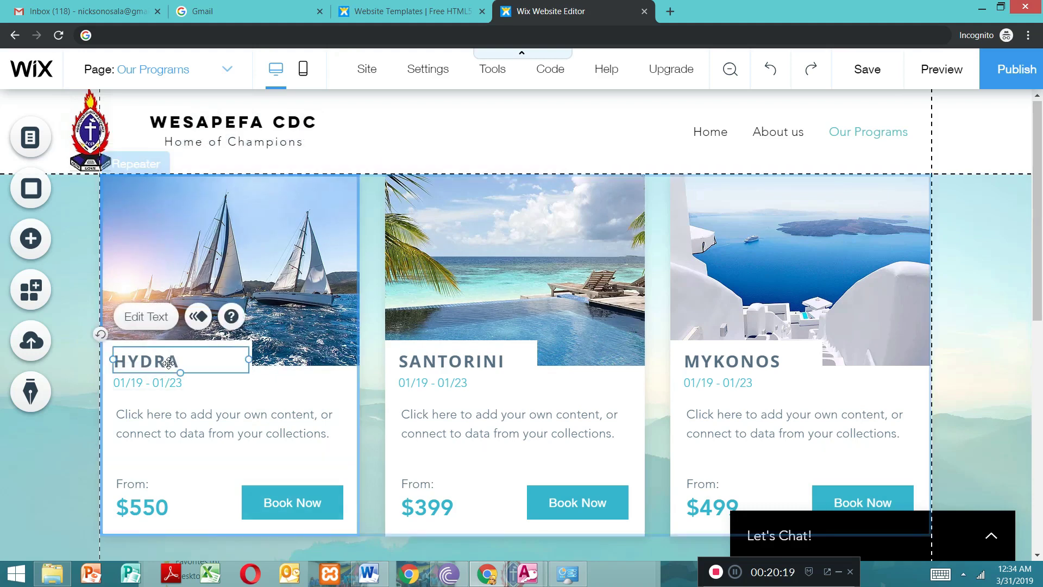
key(Delete)
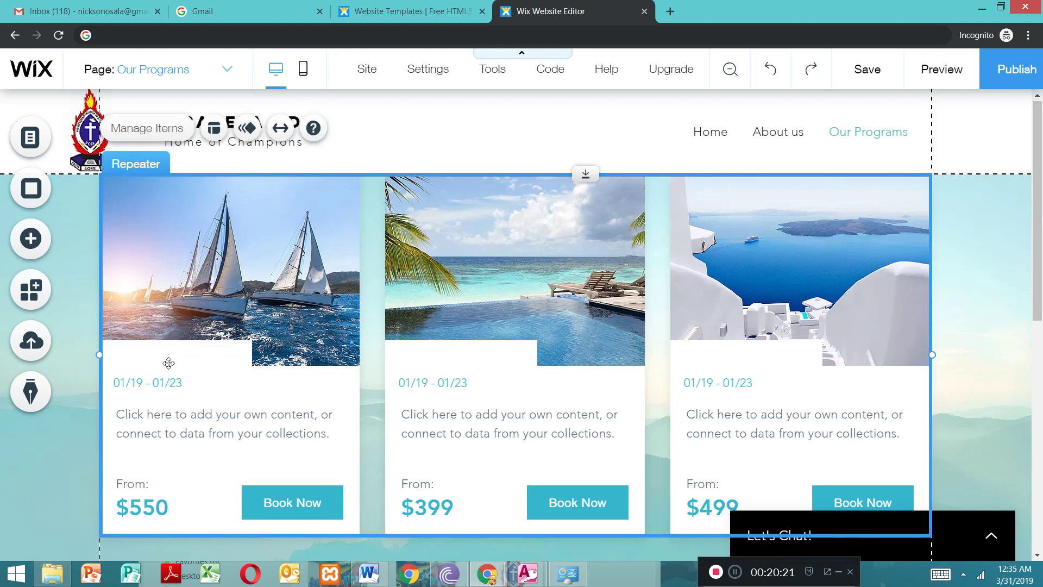
key(Escape)
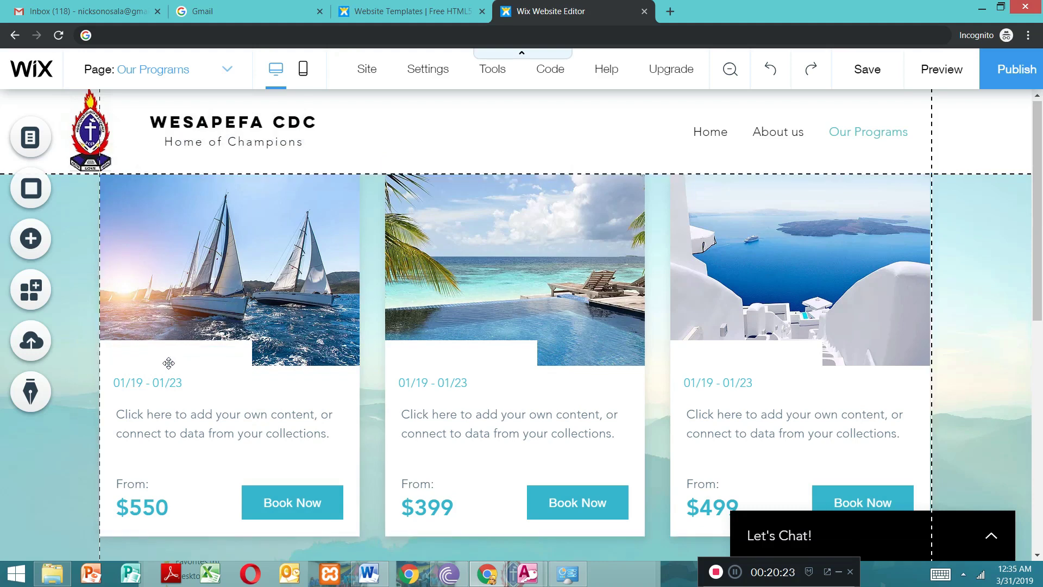
key(ctrl+z)
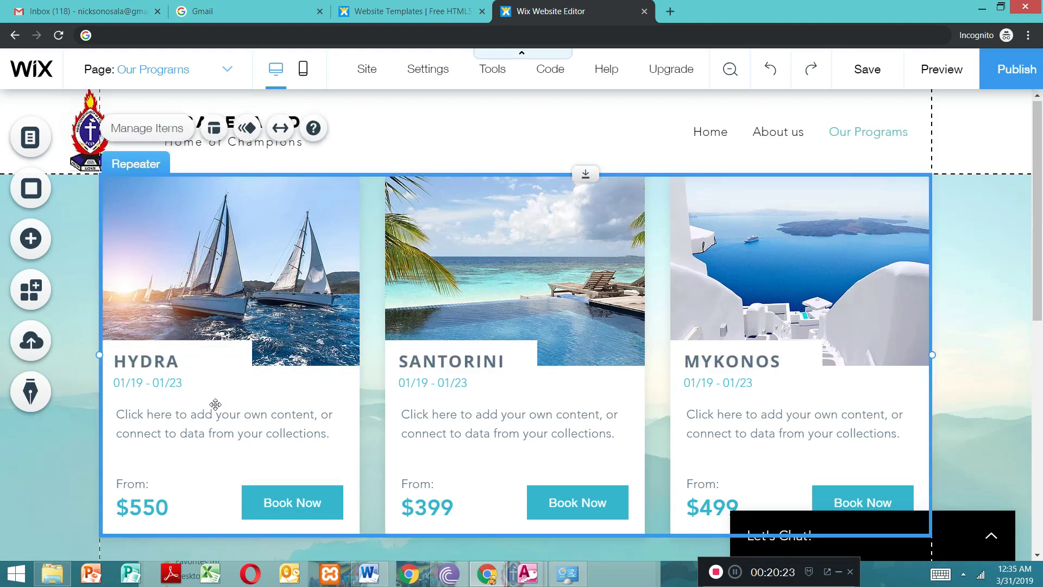
click(166, 363)
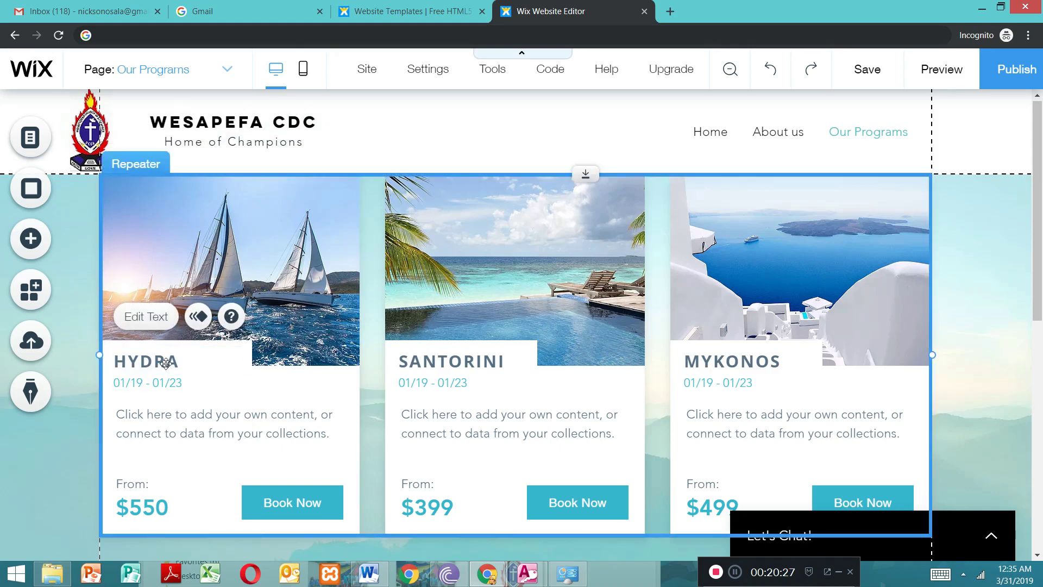
key(Delete)
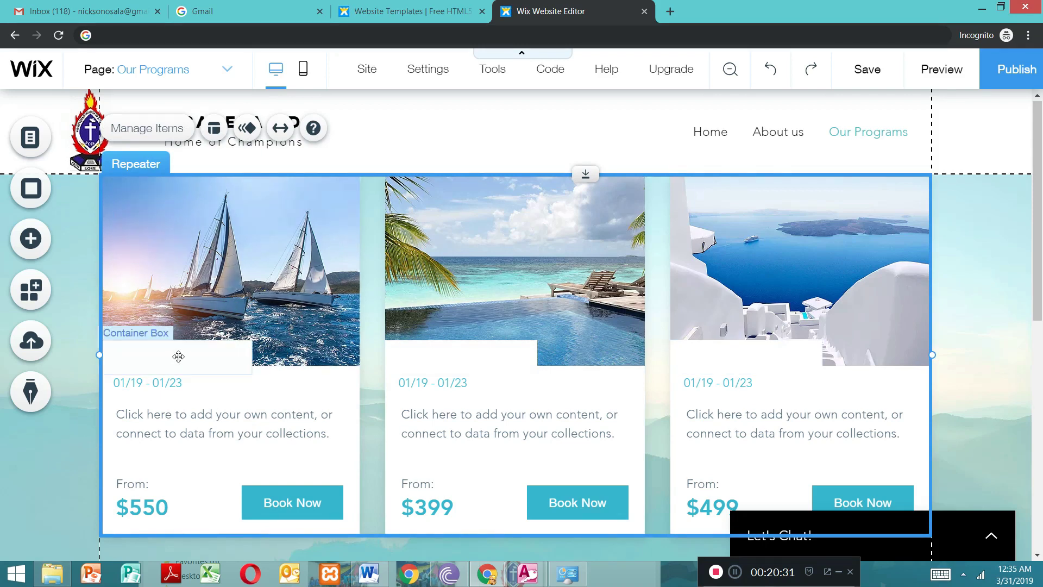
key(Escape)
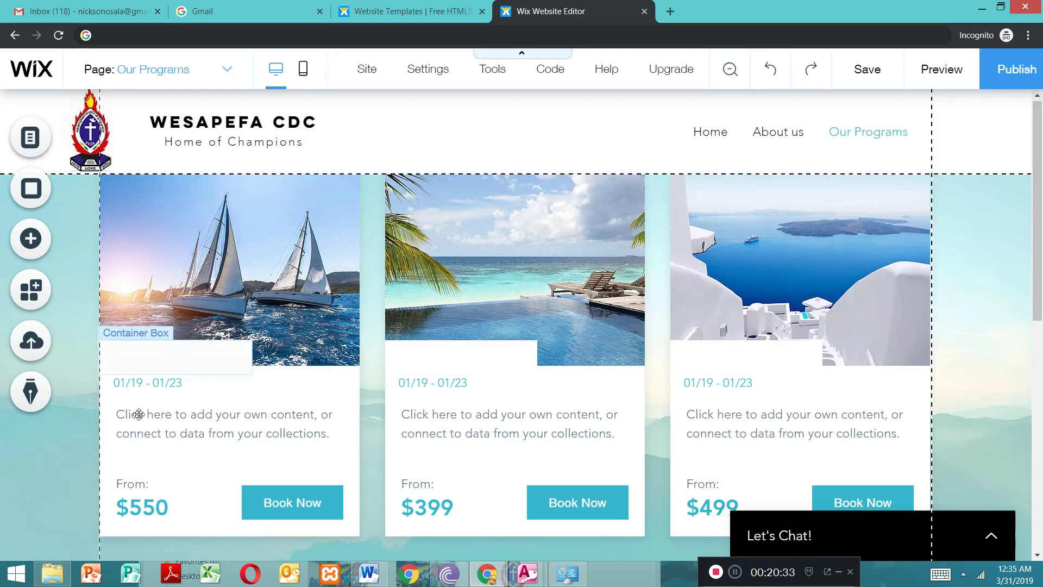
key(ctrl+z)
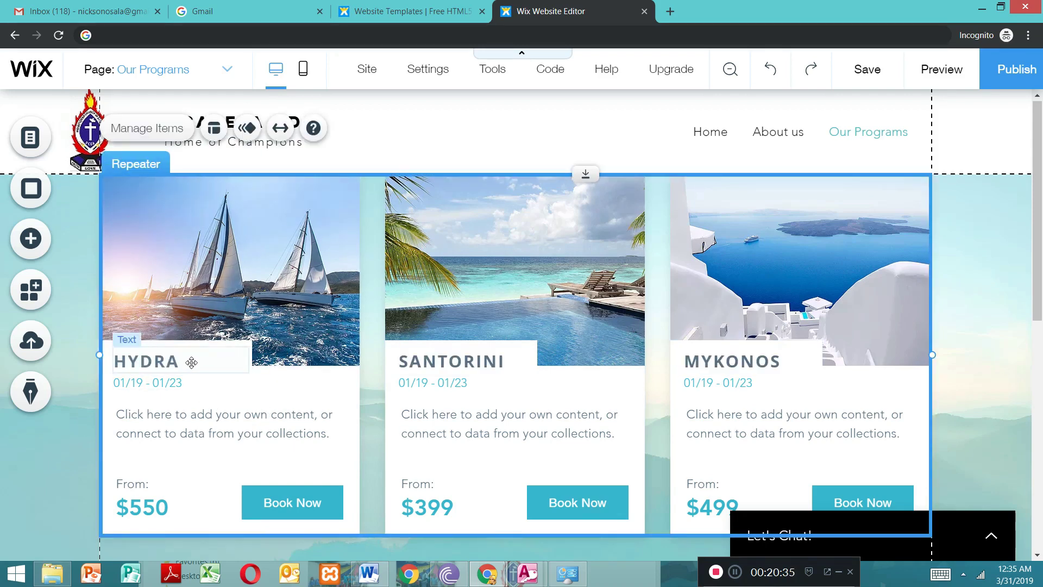
Step: Replace the first card's HYDRA heading with "CSP" and close the text settings
click(175, 359)
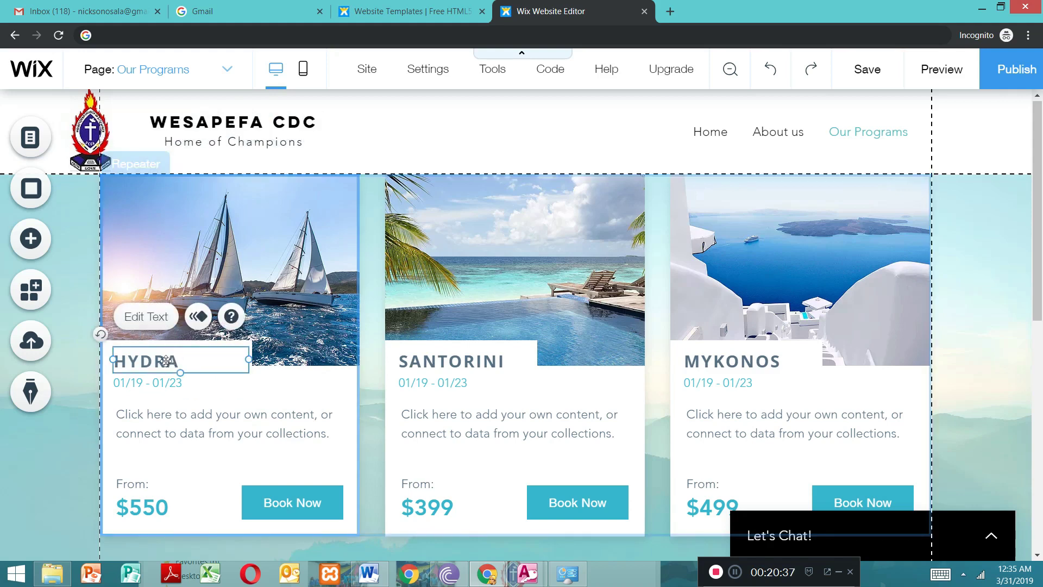
double_click(163, 360)
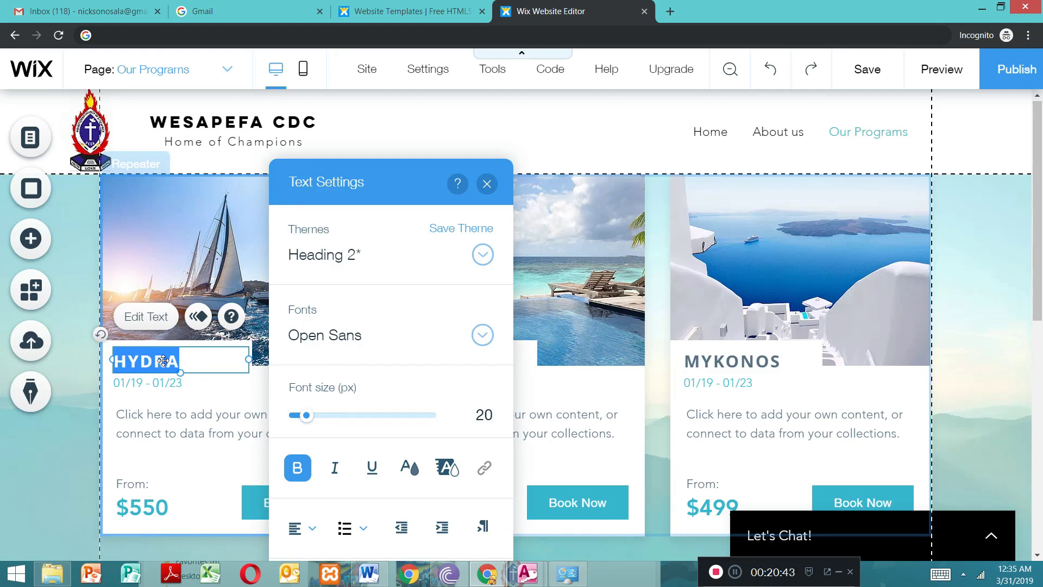
key(BackSpace)
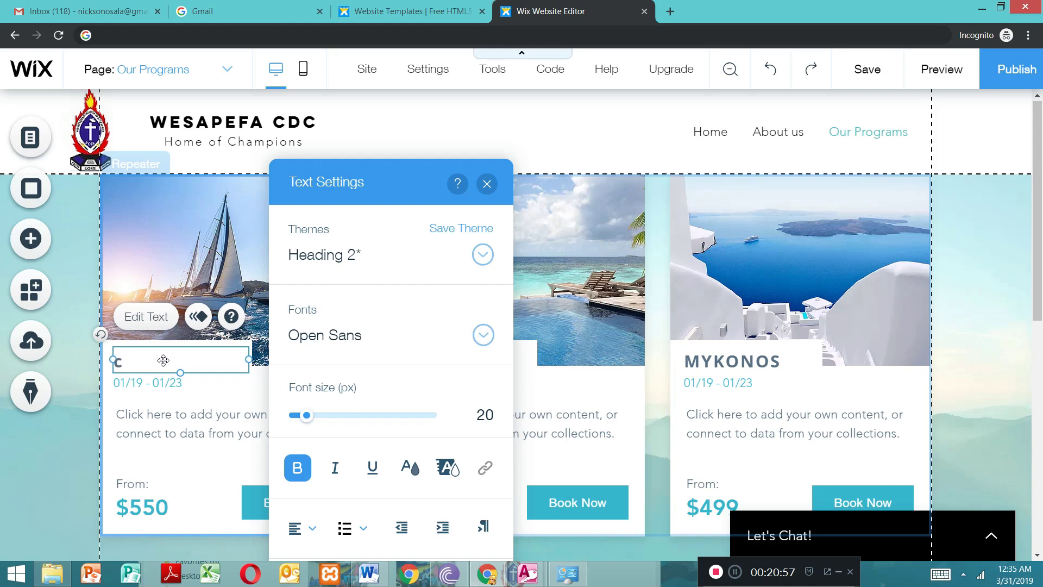
text(sp)
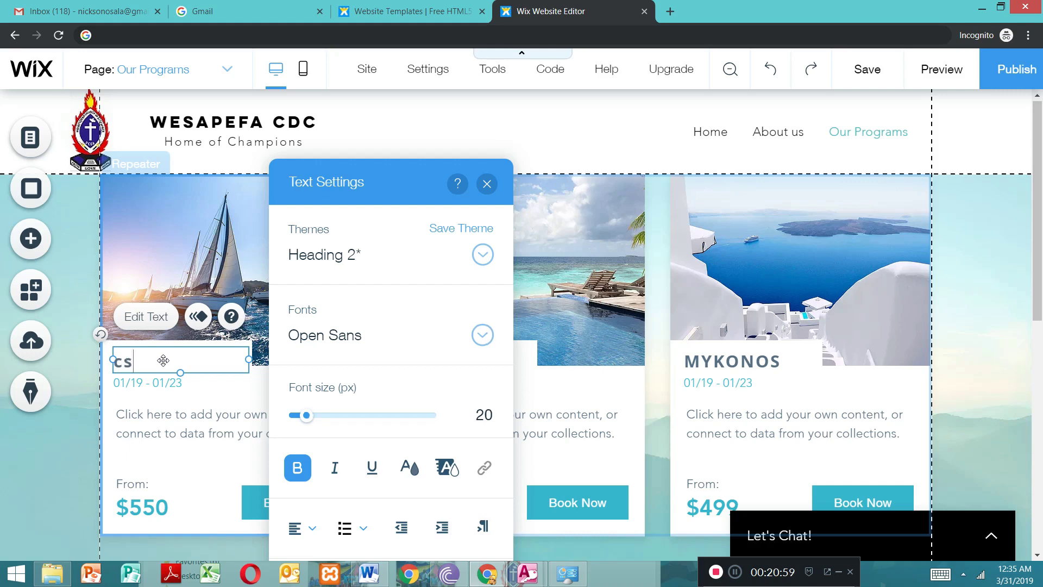
key(BackSpace)
key(BackSpace)
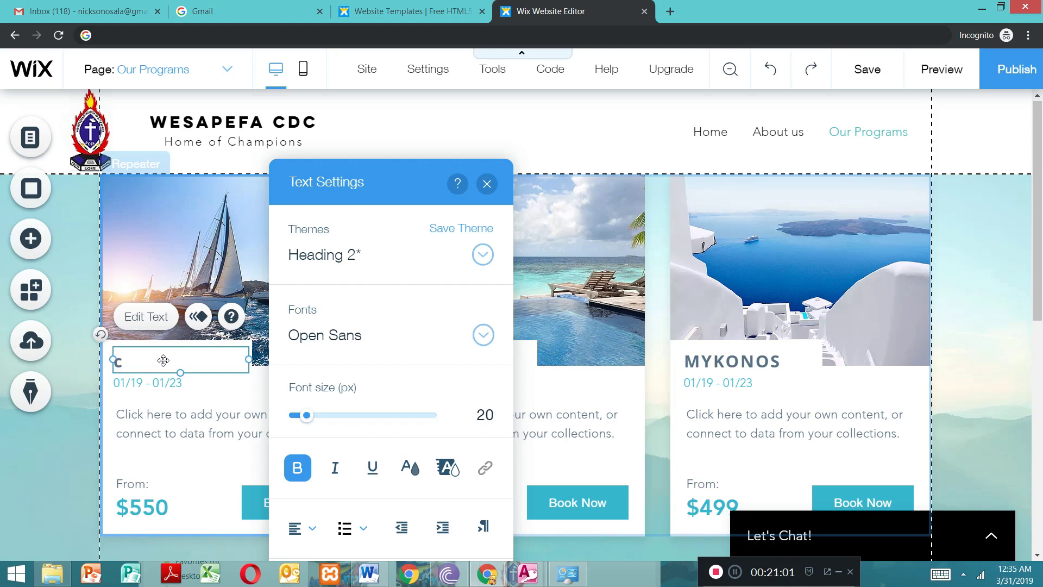
text(csp)
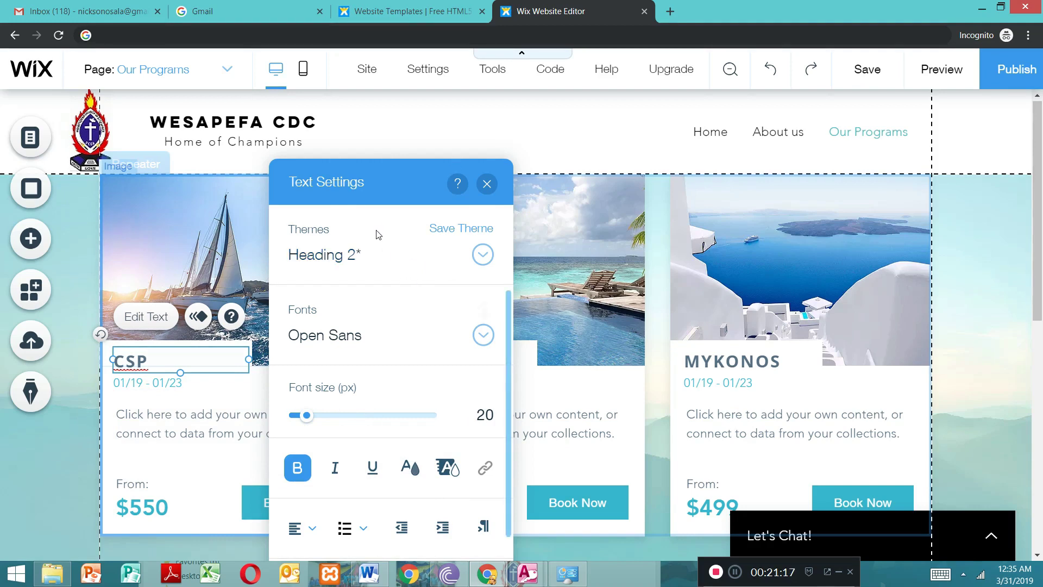
click(486, 183)
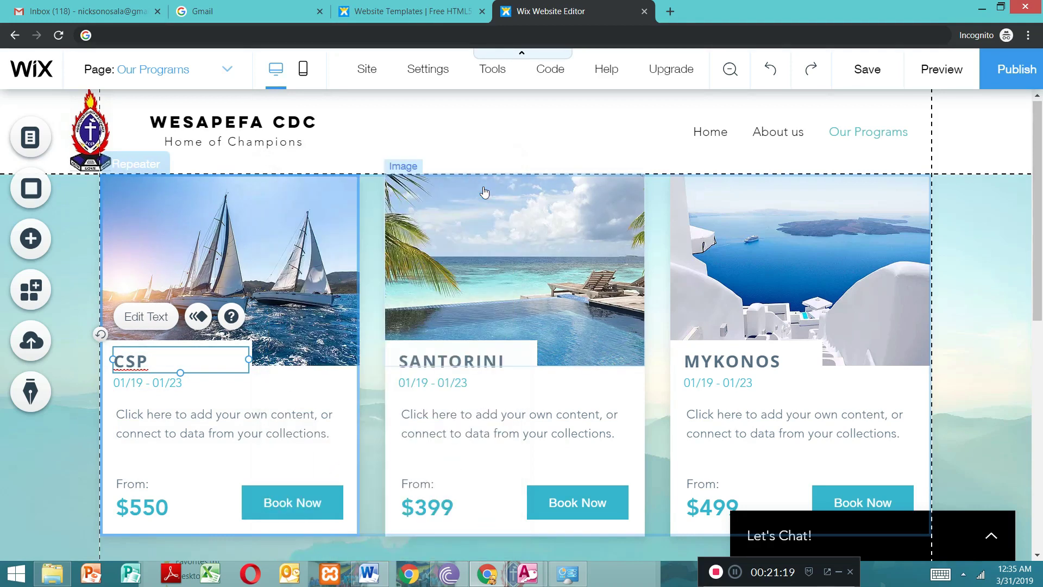
Step: Replace the first card's description with the placeholder text "This program does.........n,cxknnknknkcxbjbjcbbjjbxc"
click(186, 417)
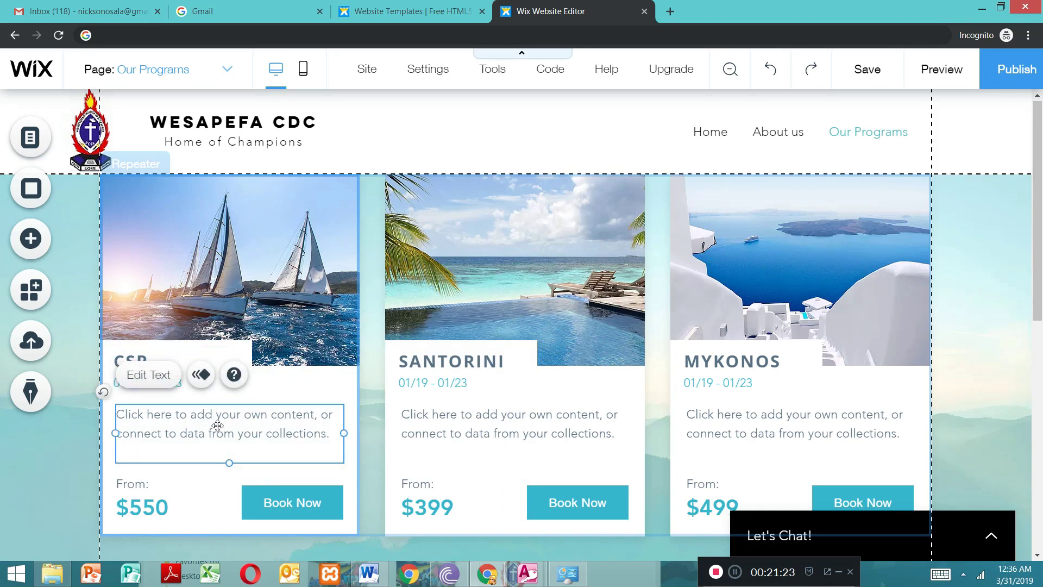
double_click(217, 426)
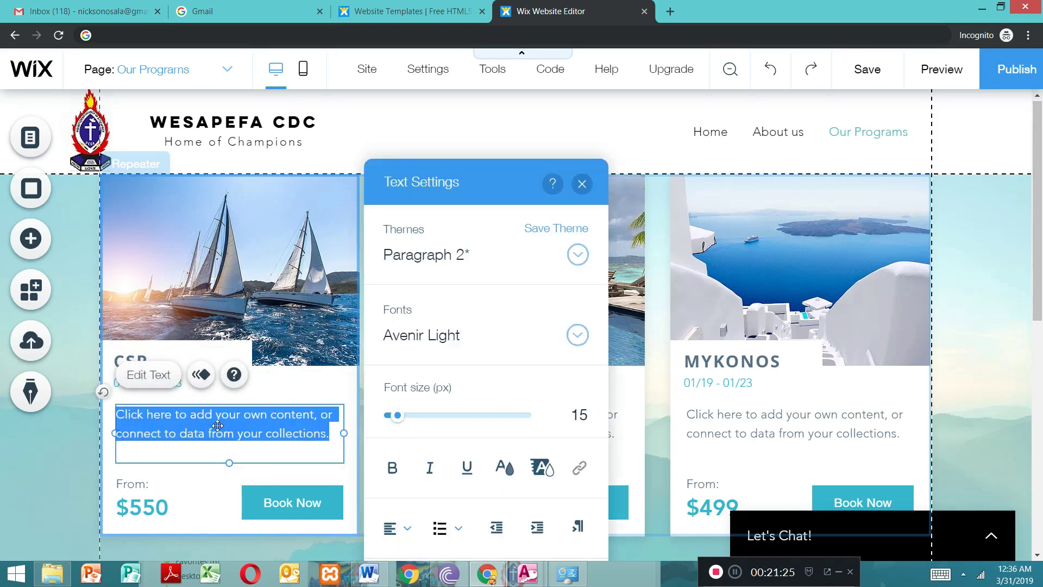
key(BackSpace)
text(This )
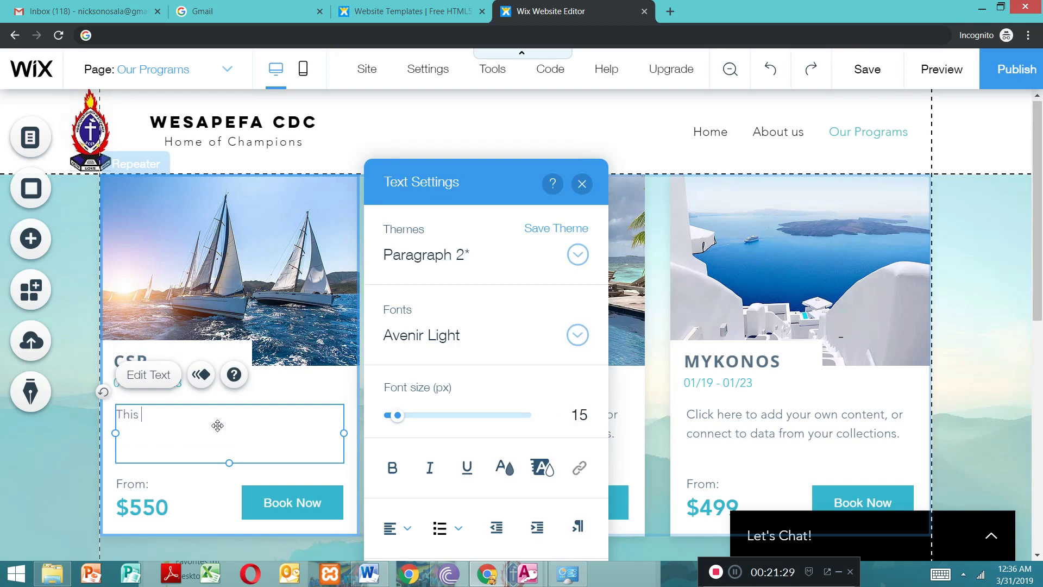
text(programdoes.....)
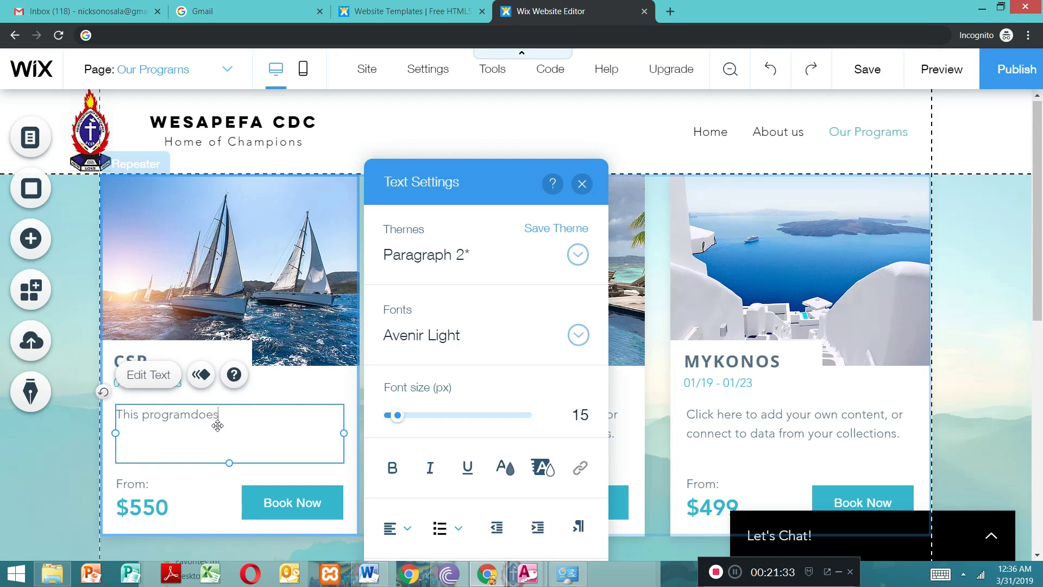
text(.... n,cxknnknknkcxbjbjcbbjjbxc)
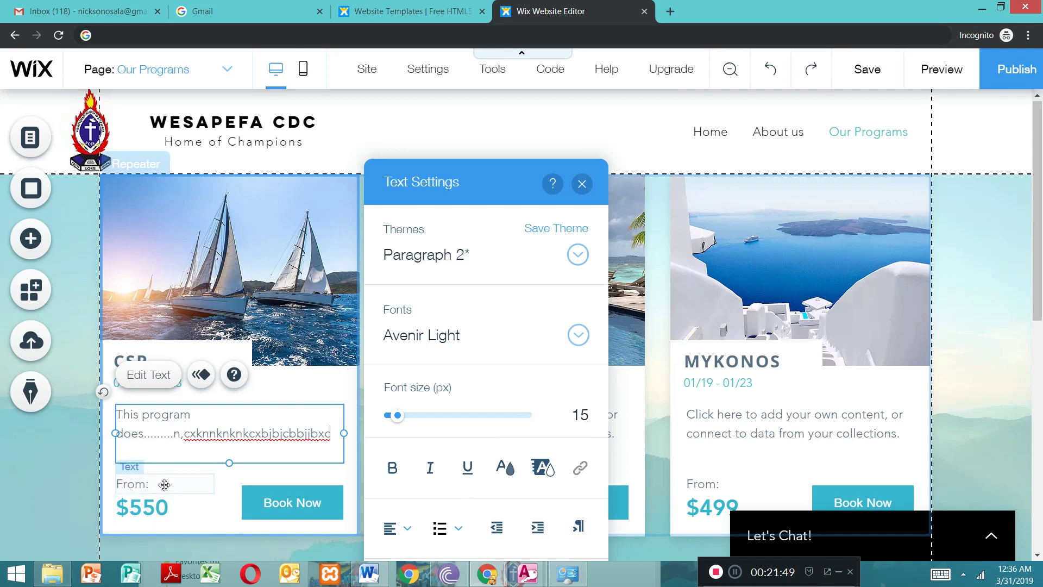
Step: Replace the "From:" label on the first card with "started on"
click(164, 483)
double_click(164, 485)
key(BackSpace)
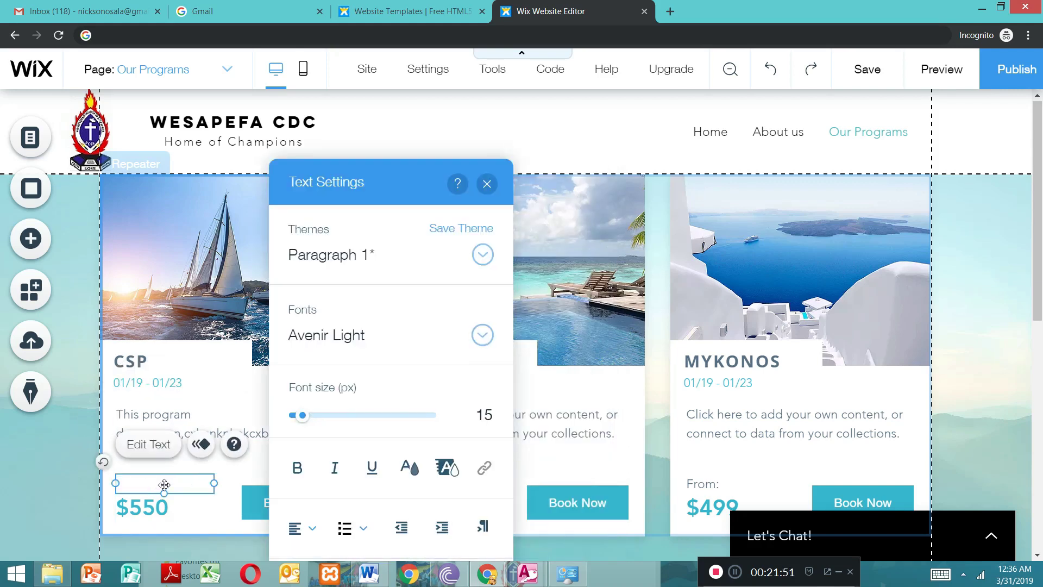
text(Started on)
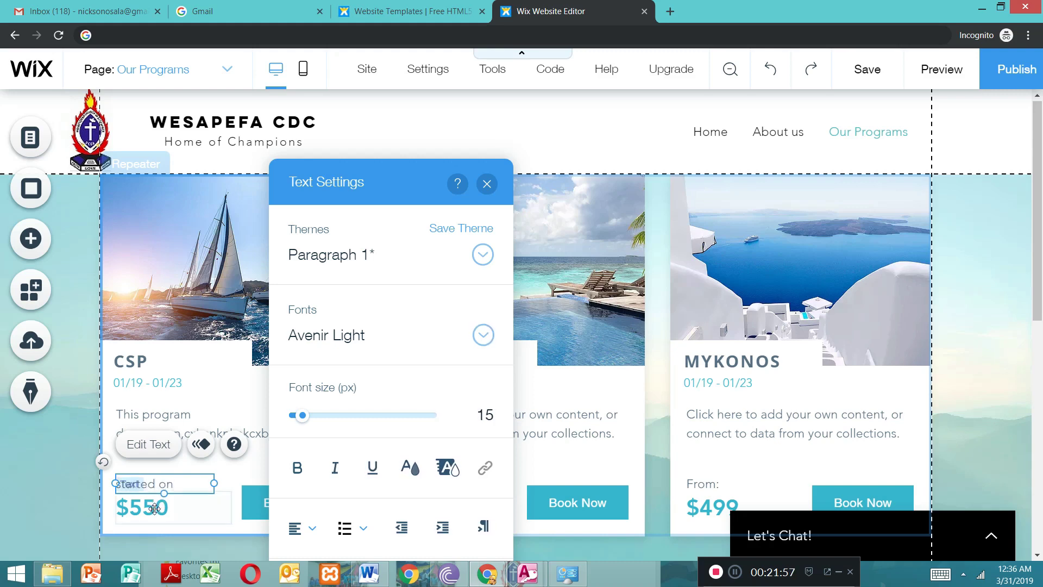
Step: Replace the first card's price with the date 23/03/2019 and widen its text box so the date fits on one line
click(154, 508)
double_click(155, 508)
key(BackSpace)
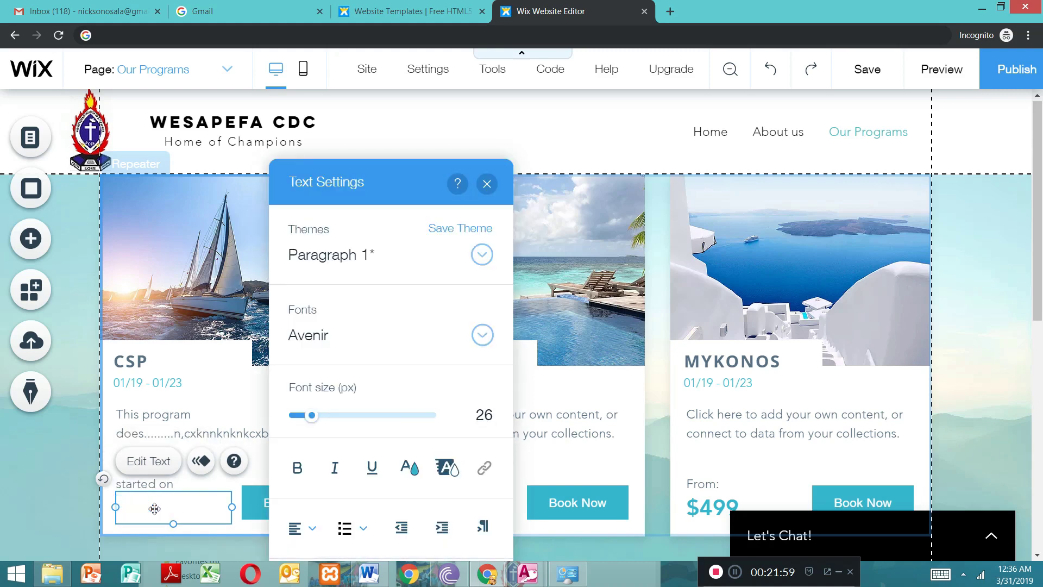
text(23/03/2019)
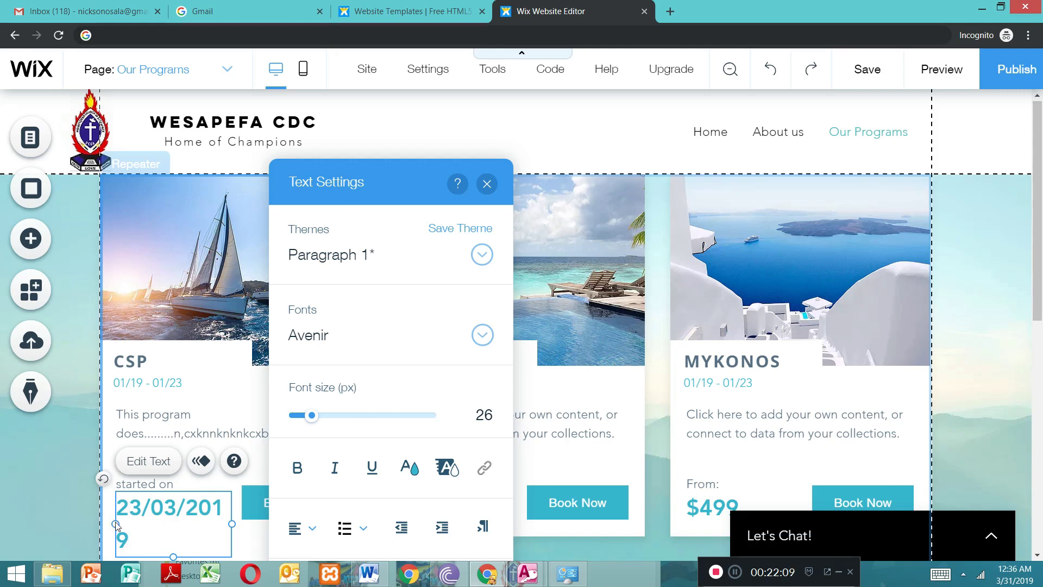
drag(115, 523, 106, 524)
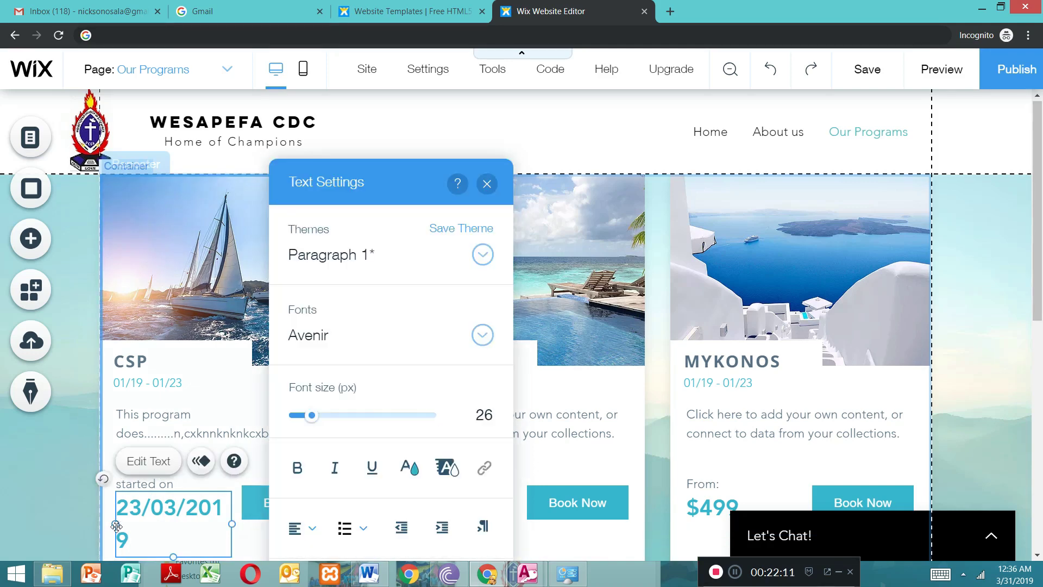
click(486, 184)
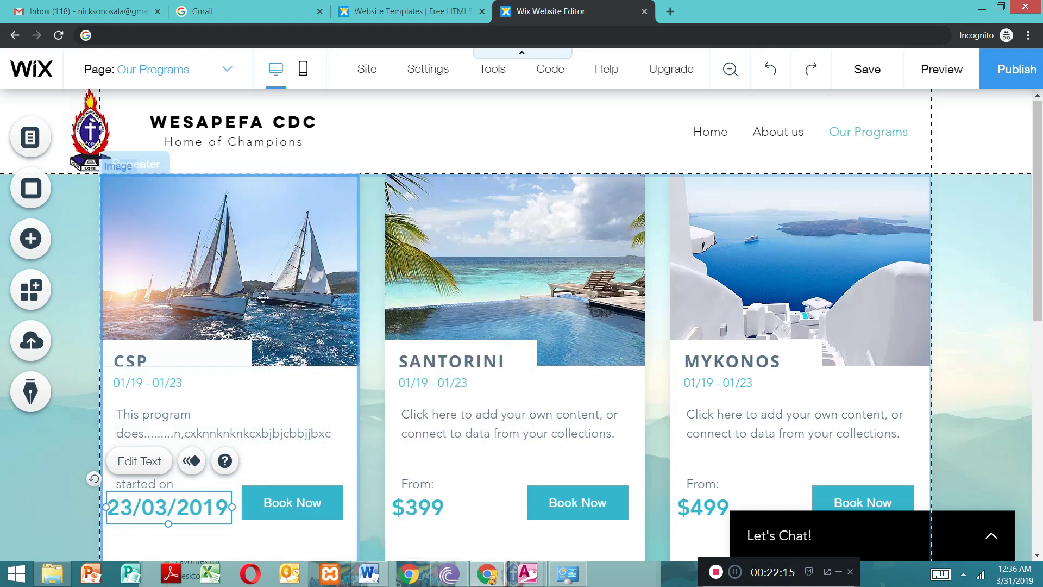
Step: Change the first card's sailboat image to IMG_20180810_084928.jpg from the site files
click(212, 281)
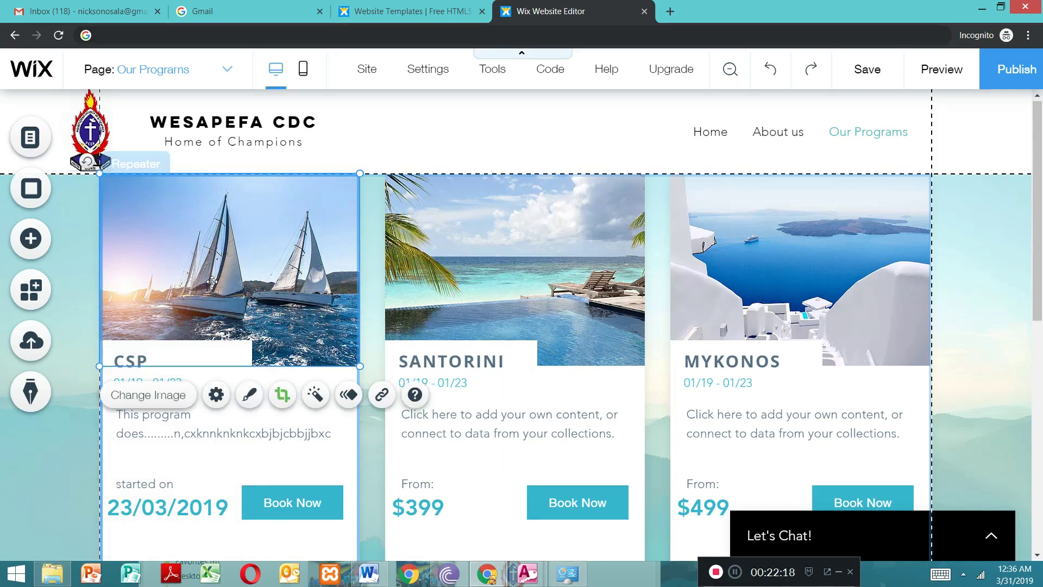
click(162, 401)
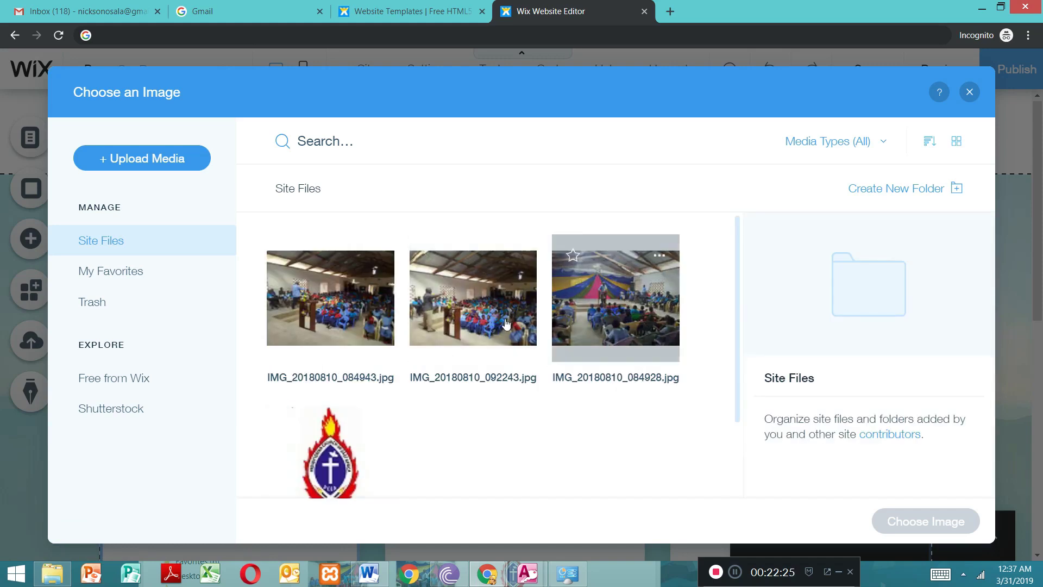
click(603, 320)
click(922, 524)
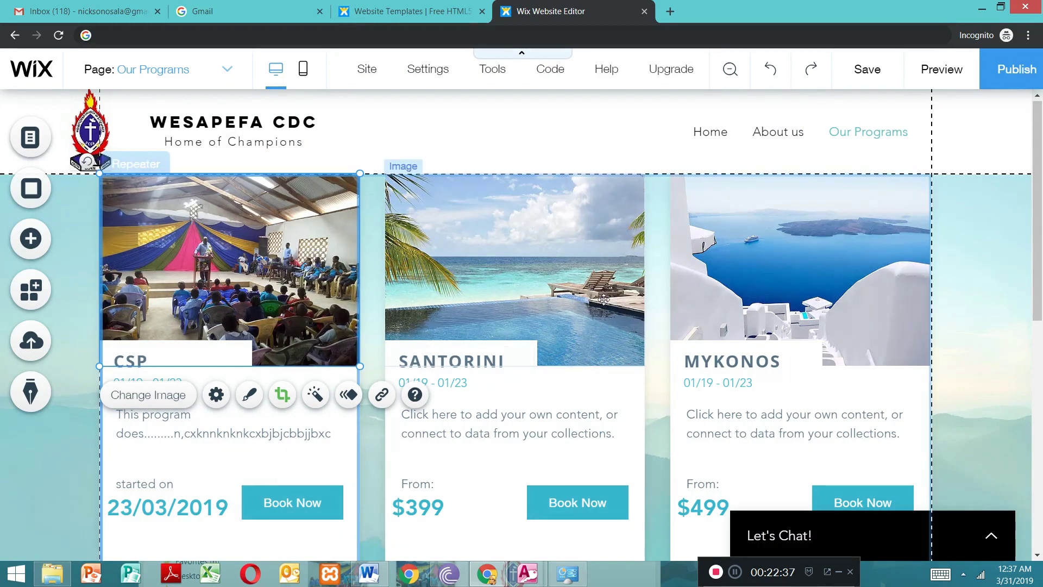
Step: Replace the second card's SANTORINI heading with "cdsp"
click(460, 361)
double_click(460, 361)
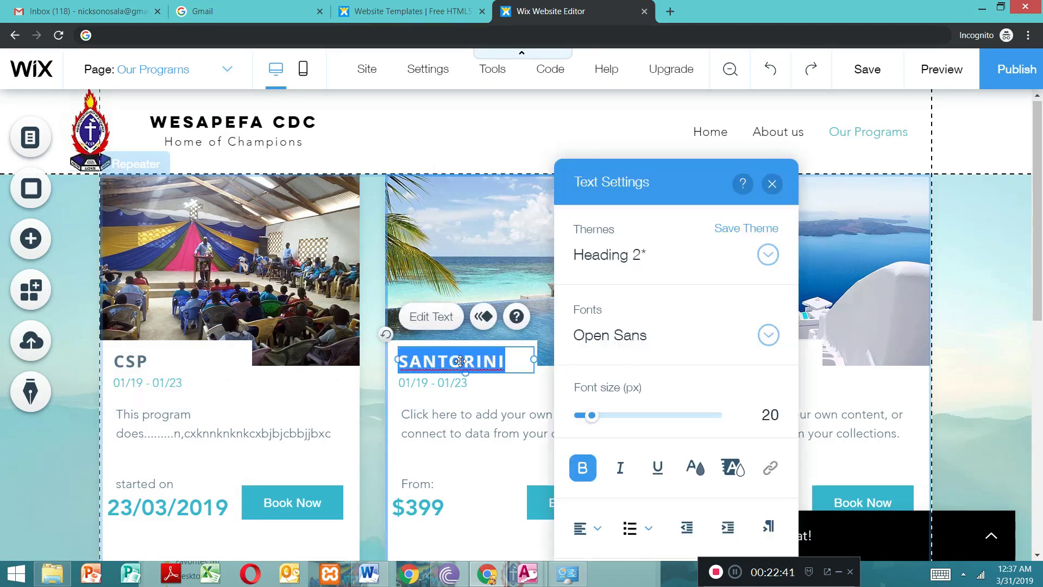
text(cdsp)
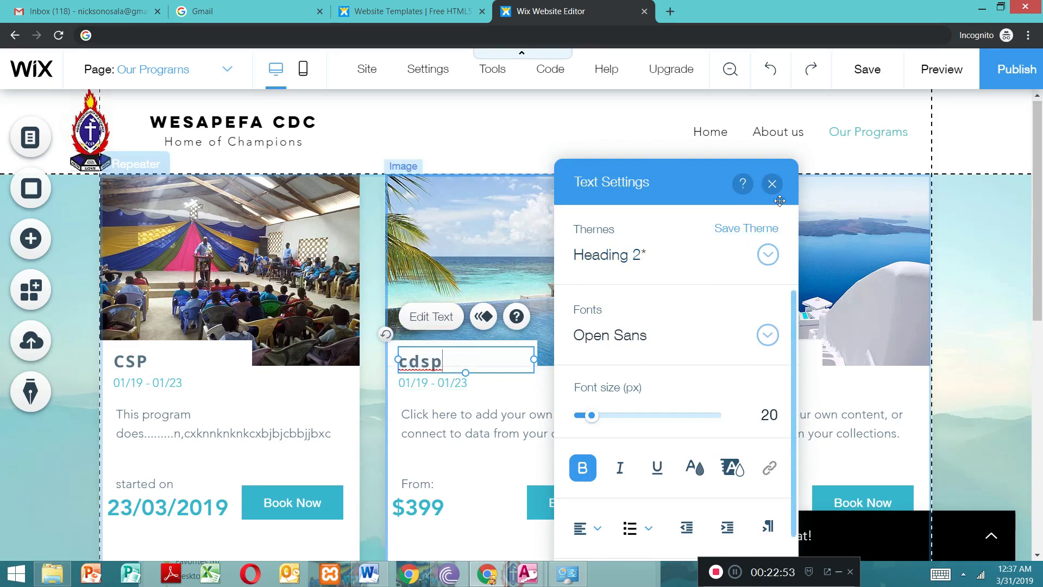
Step: Replace the second card's placeholder description with "nhsdk.b, bbb,vxnbbjkfk,mm,f"
click(772, 184)
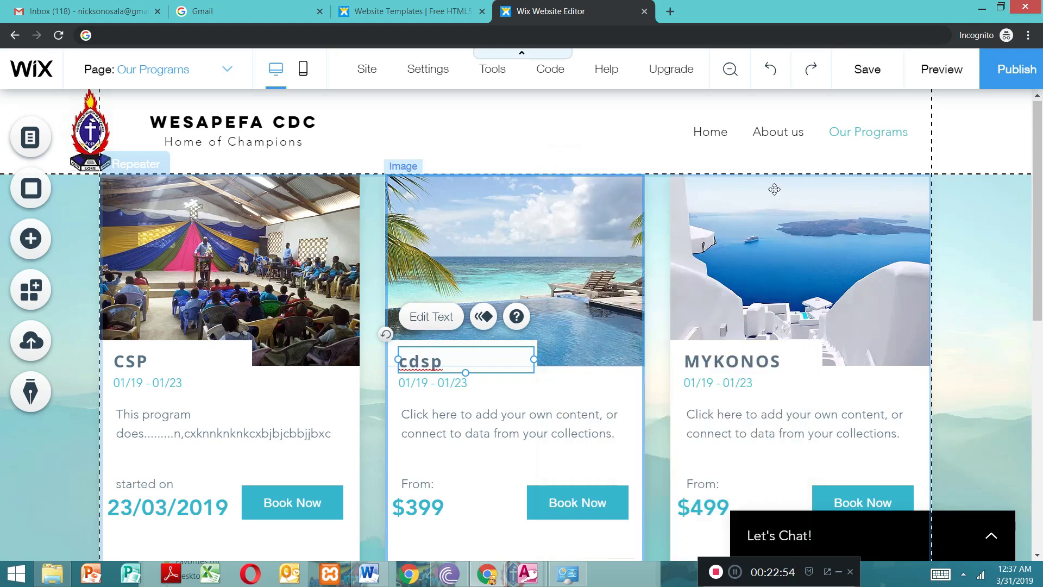
click(481, 427)
double_click(481, 427)
key(BackSpace)
text(nhsdk.b, bbb,vxnbbjkfk,mm,f)
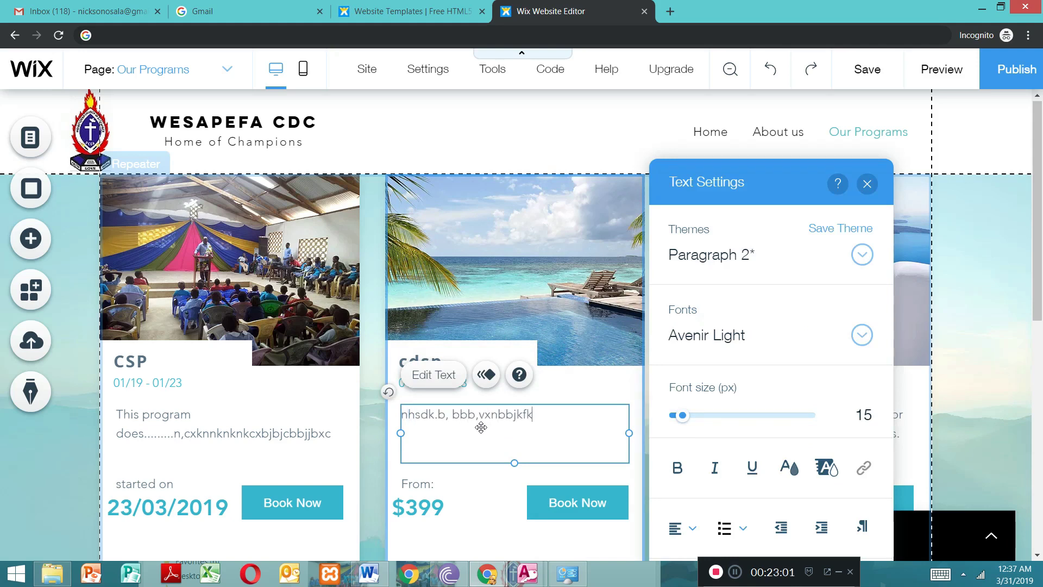
Step: Delete the Book Now button from the repeater cards
click(333, 506)
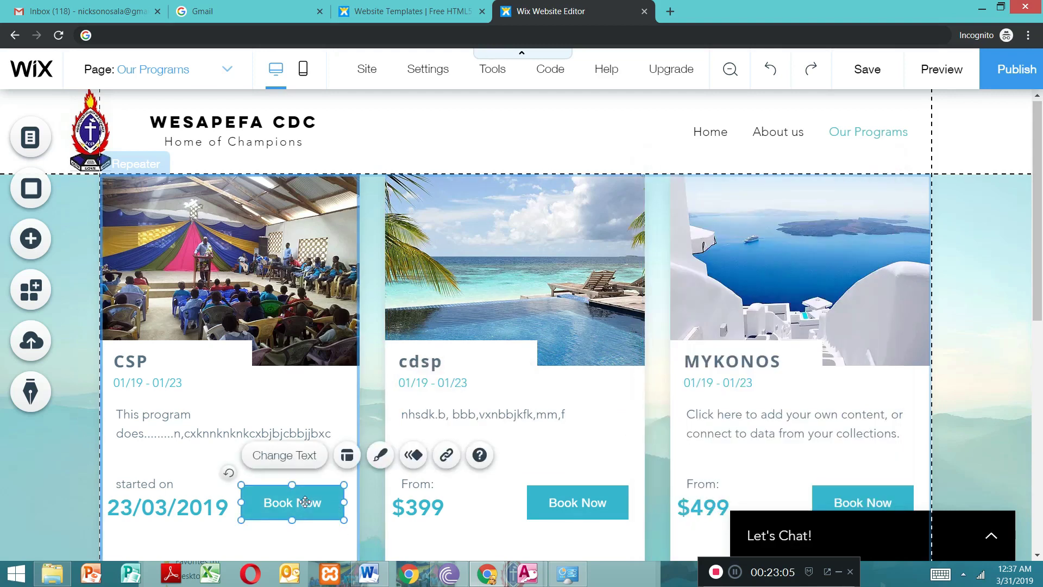
key(Delete)
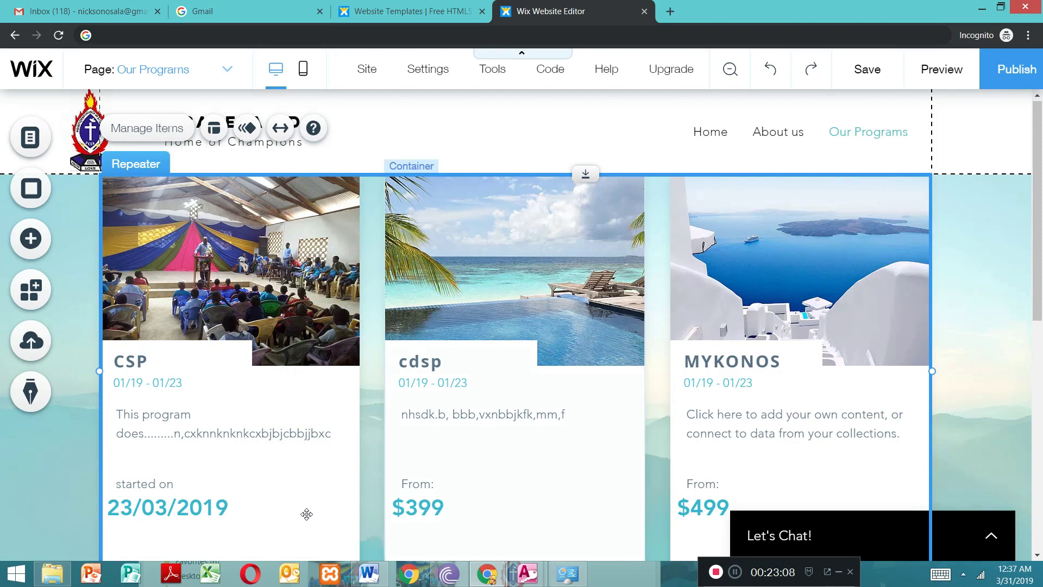
click(306, 514)
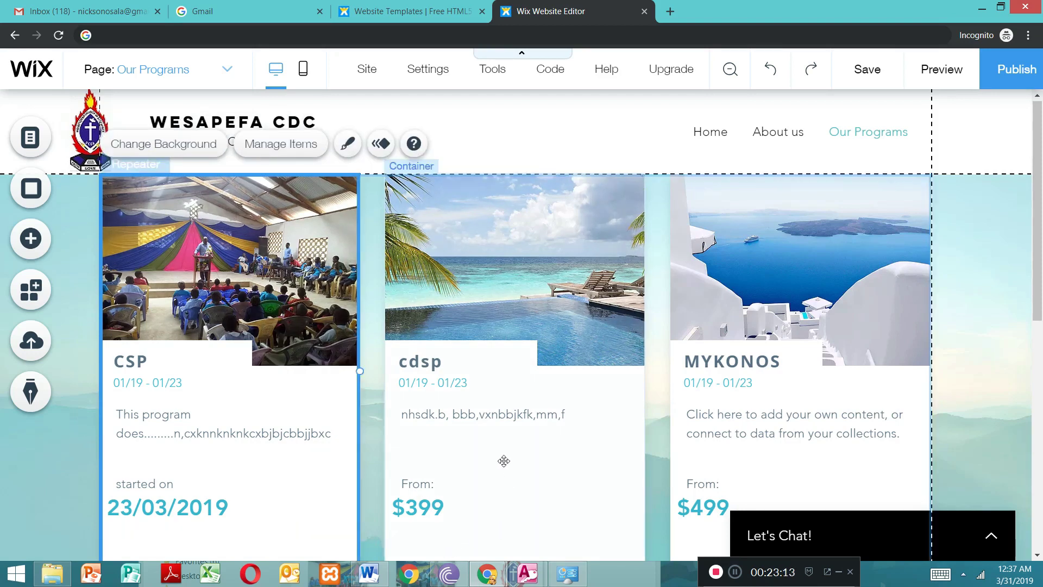
Step: Replace the second card's price with the date 23/03/2019
click(432, 510)
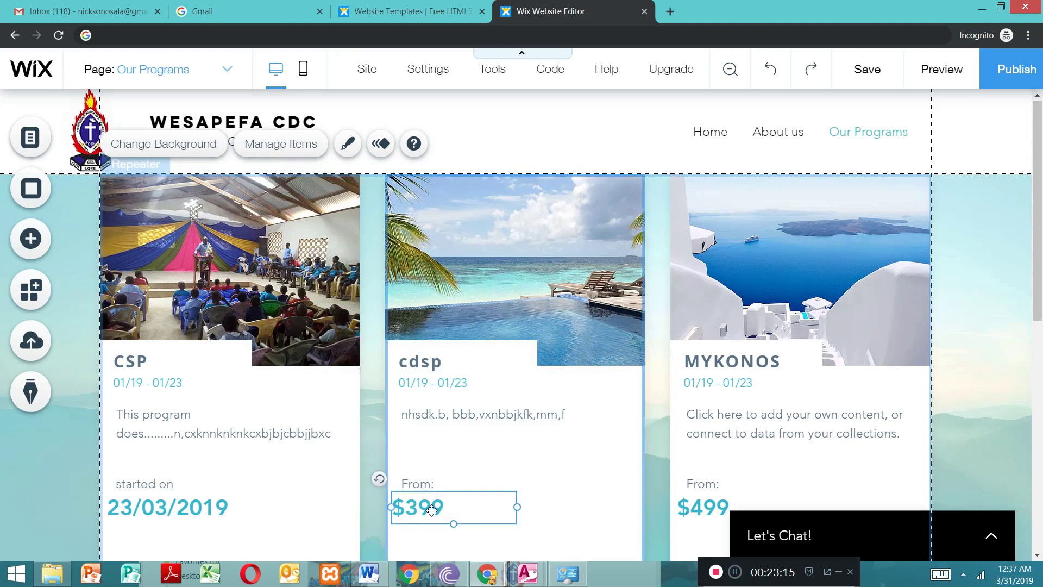
double_click(432, 510)
key(BackSpace)
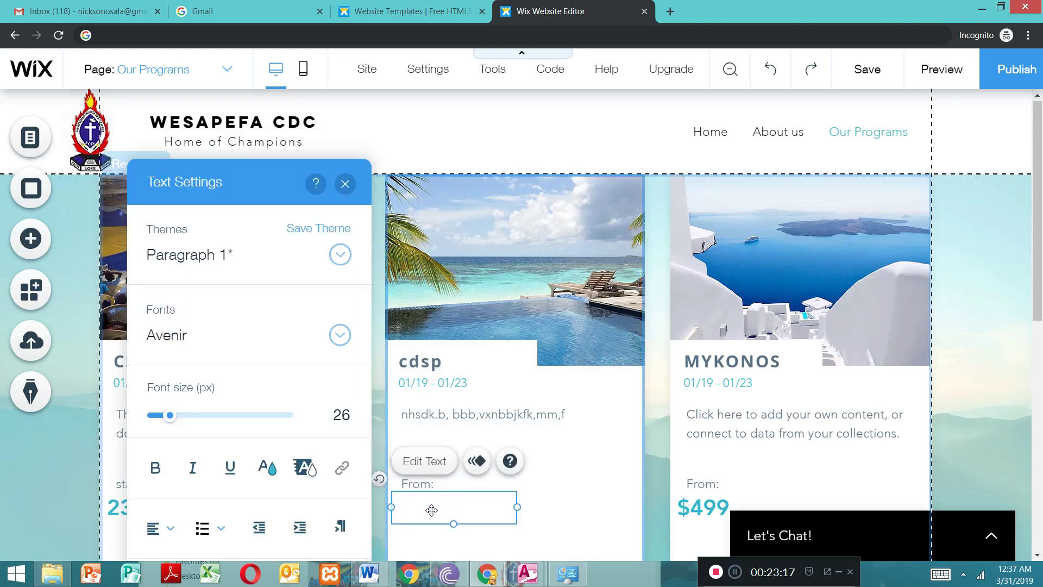
text(23/03/2019)
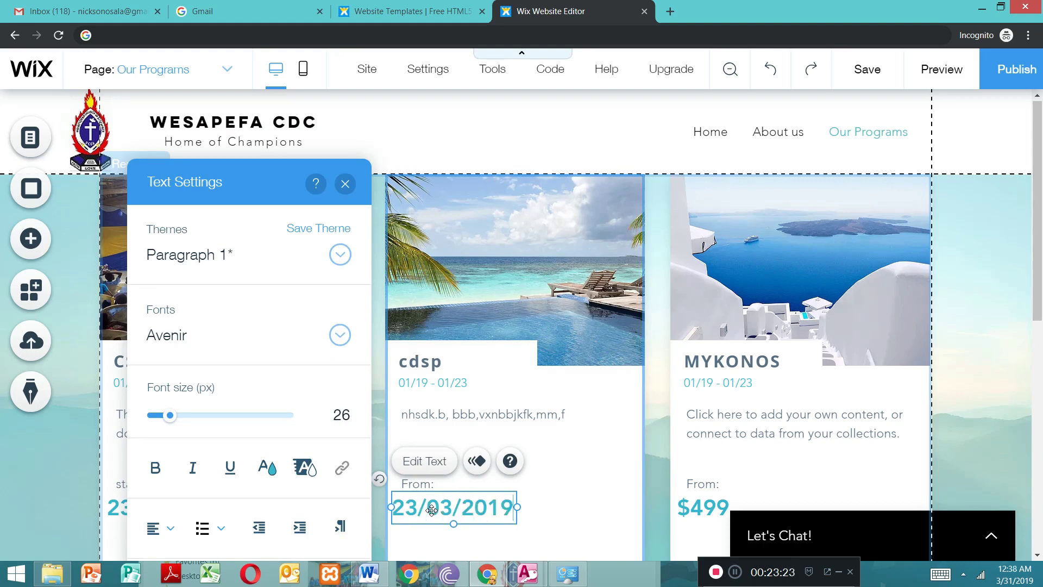
click(592, 475)
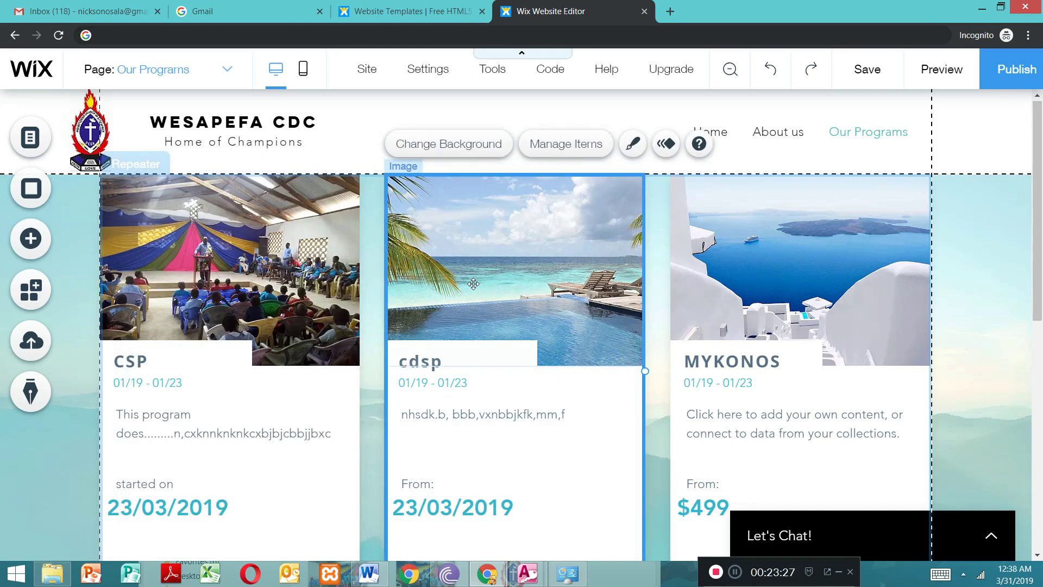
Step: Change the second card's beach image to IMG_20180810_084943.jpg from the site files
click(496, 253)
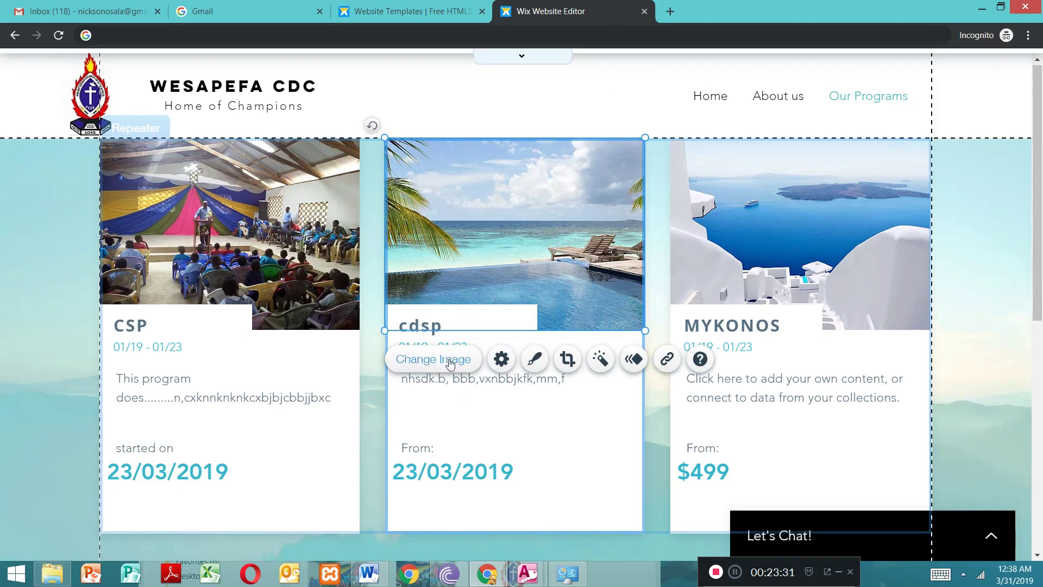
click(436, 359)
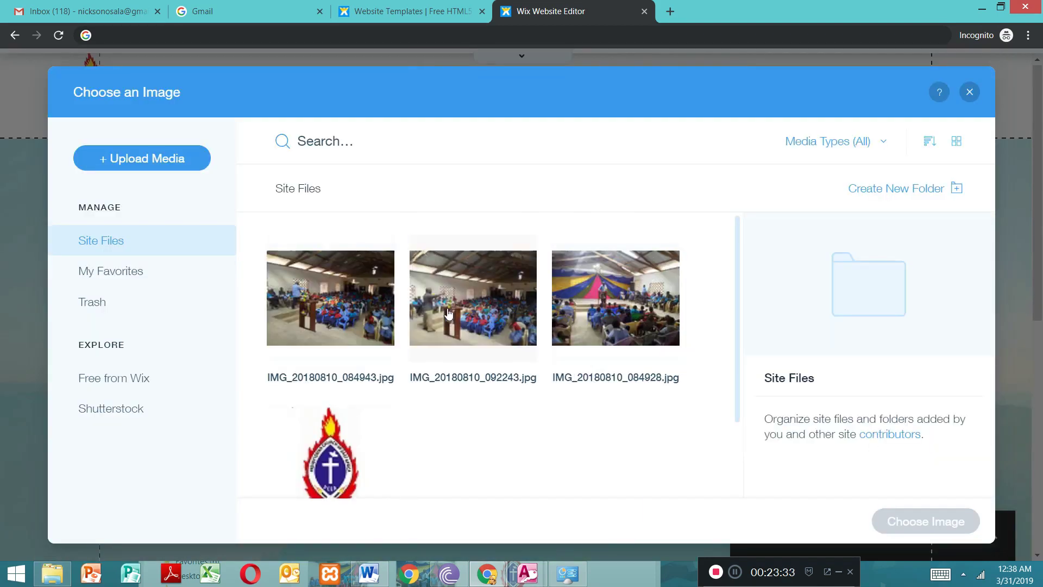
click(320, 325)
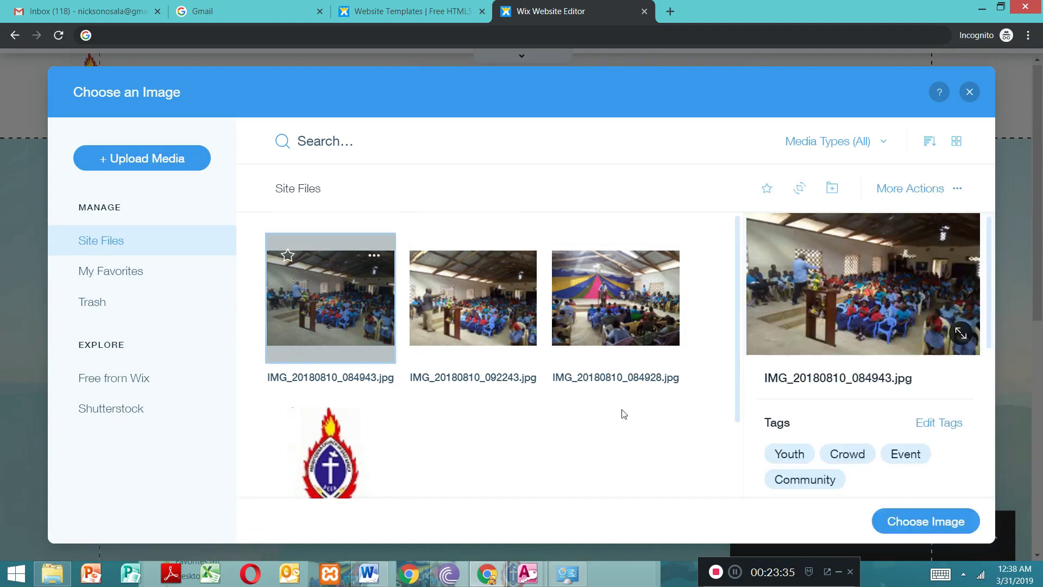
click(947, 526)
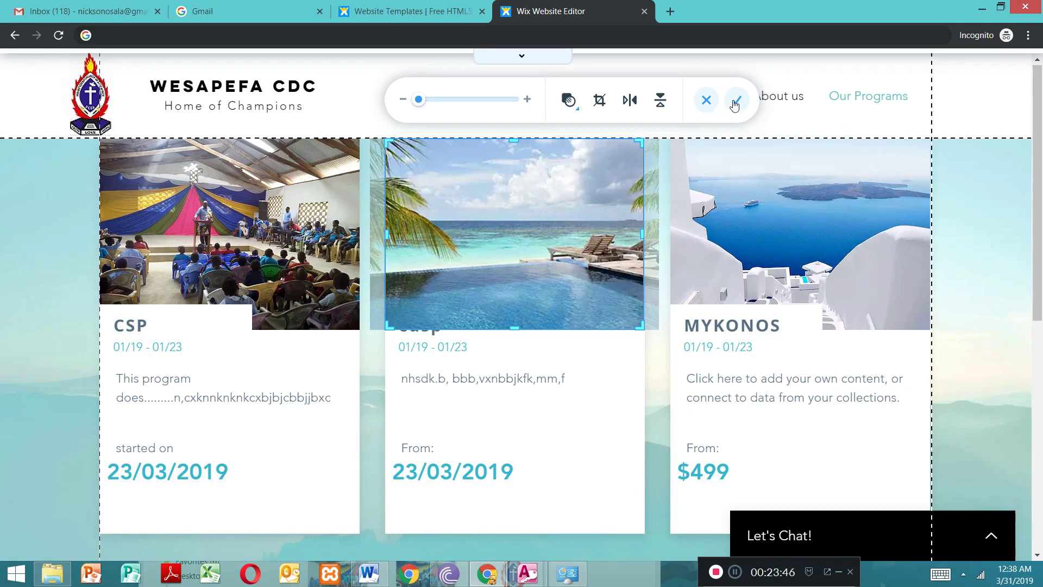
click(708, 102)
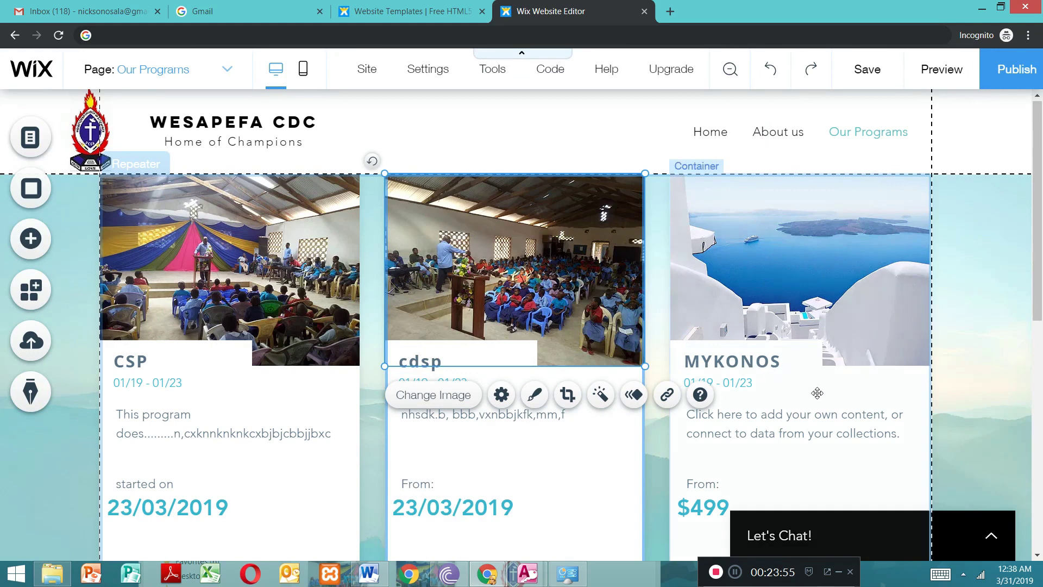
Step: Delete Item 3, the MYKONOS card, from the programs repeater
click(802, 256)
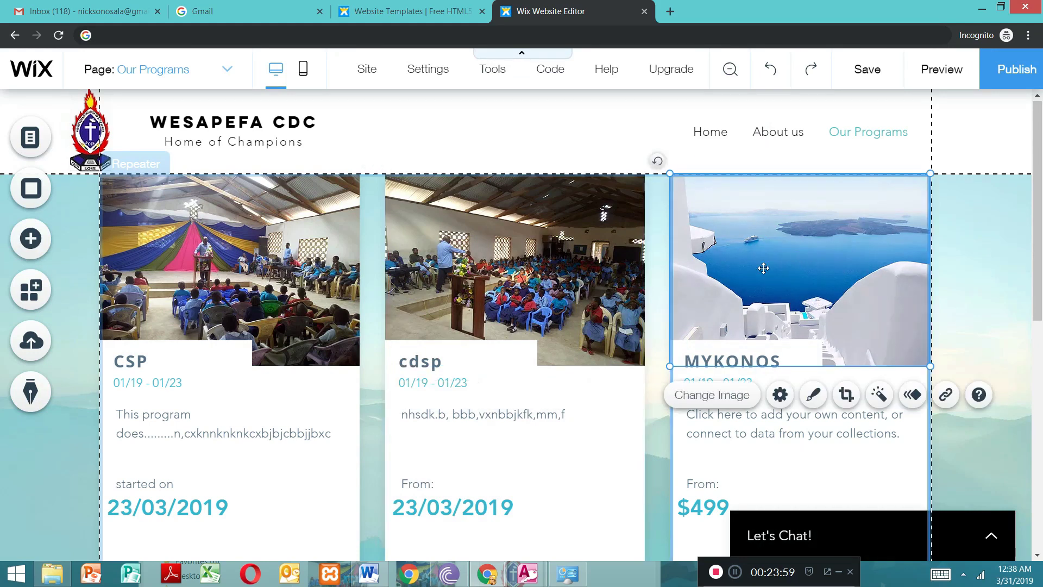
click(657, 434)
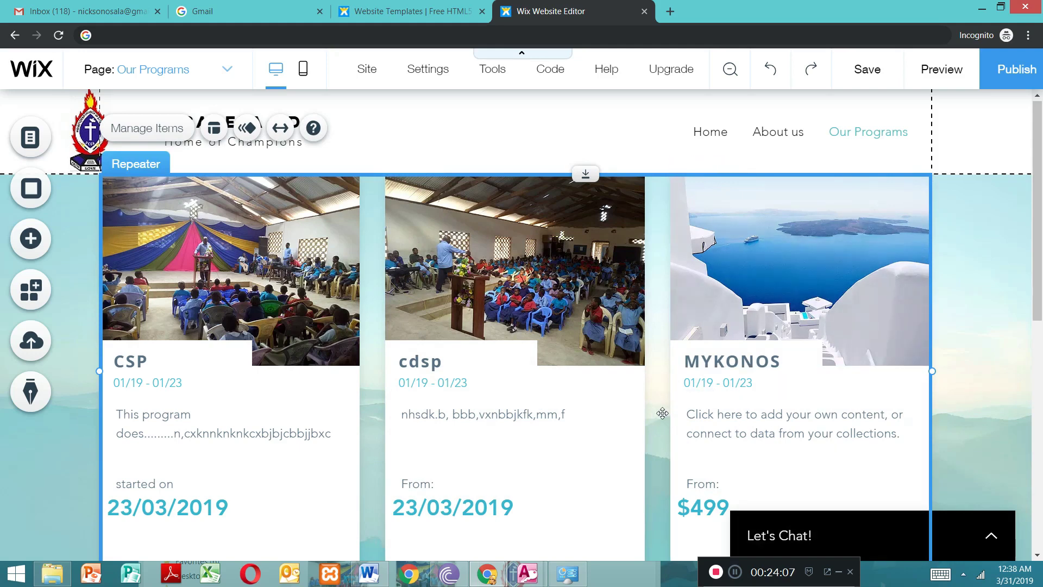
click(174, 130)
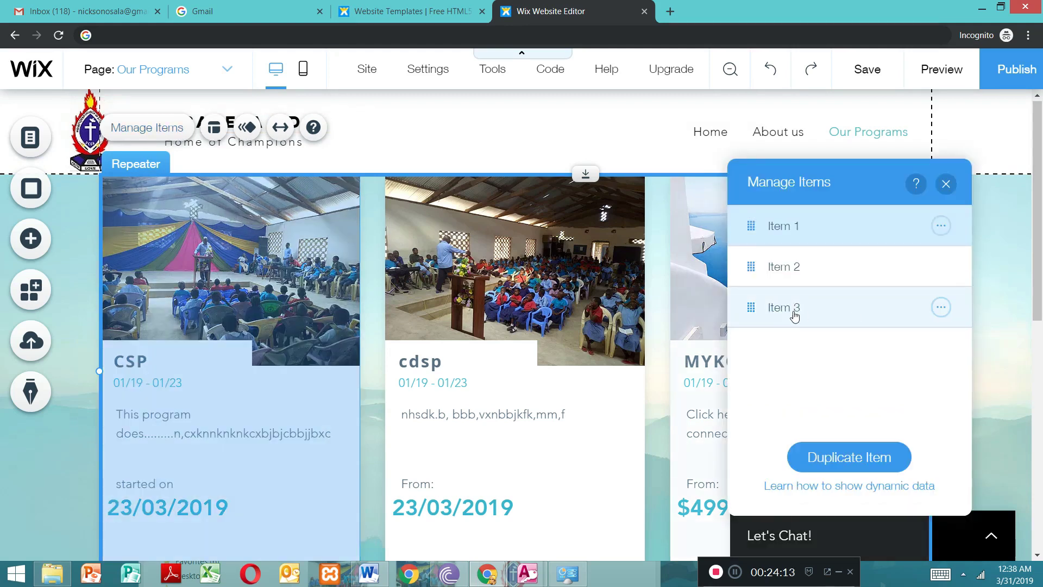
click(940, 307)
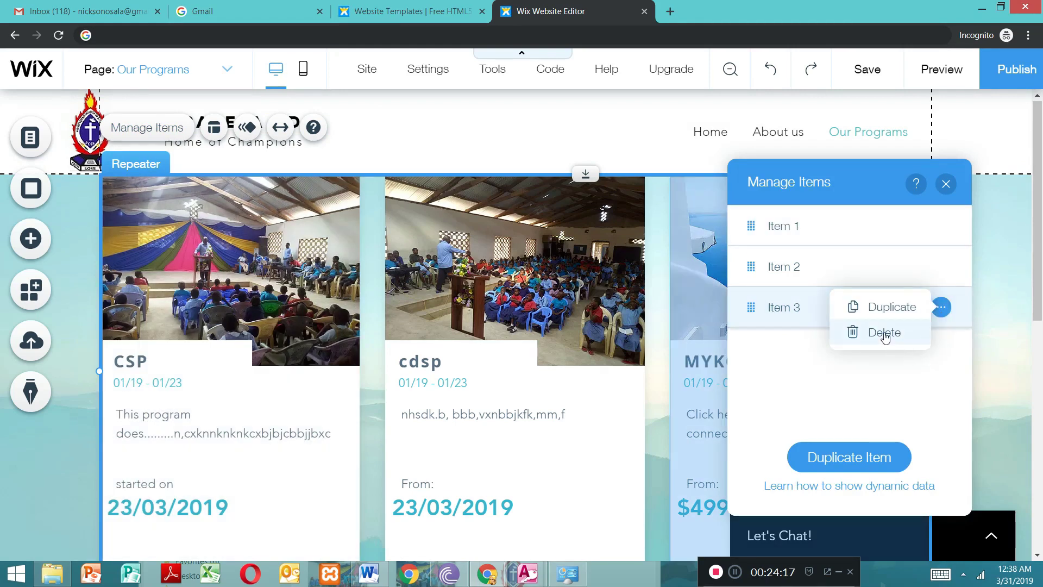
click(884, 333)
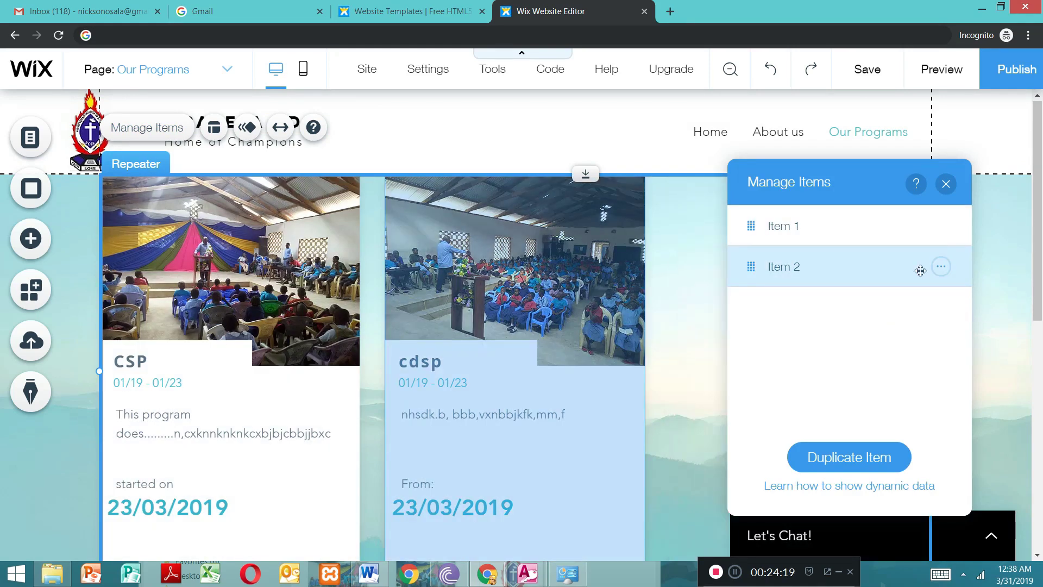
click(945, 184)
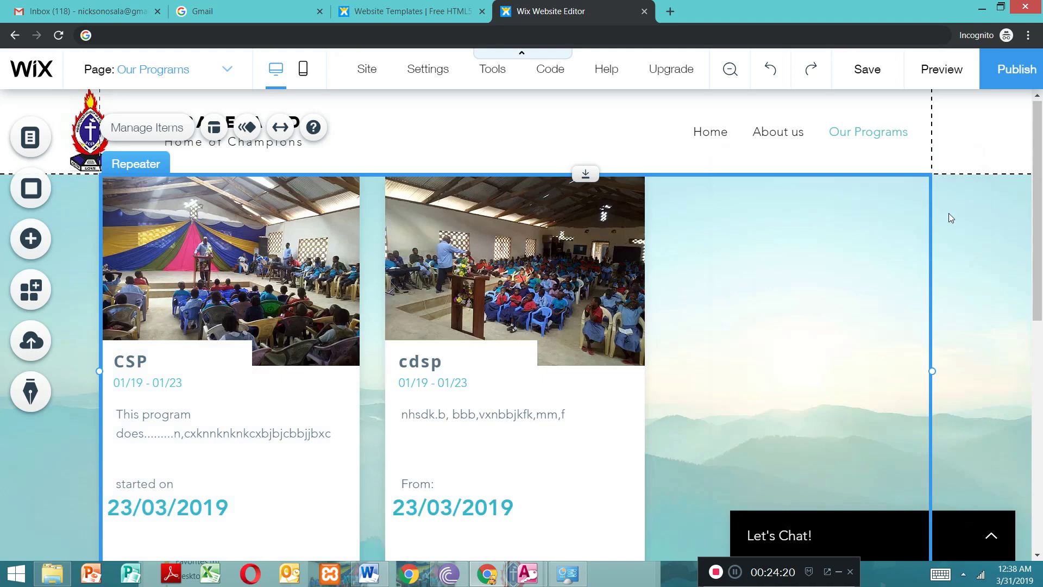
click(610, 418)
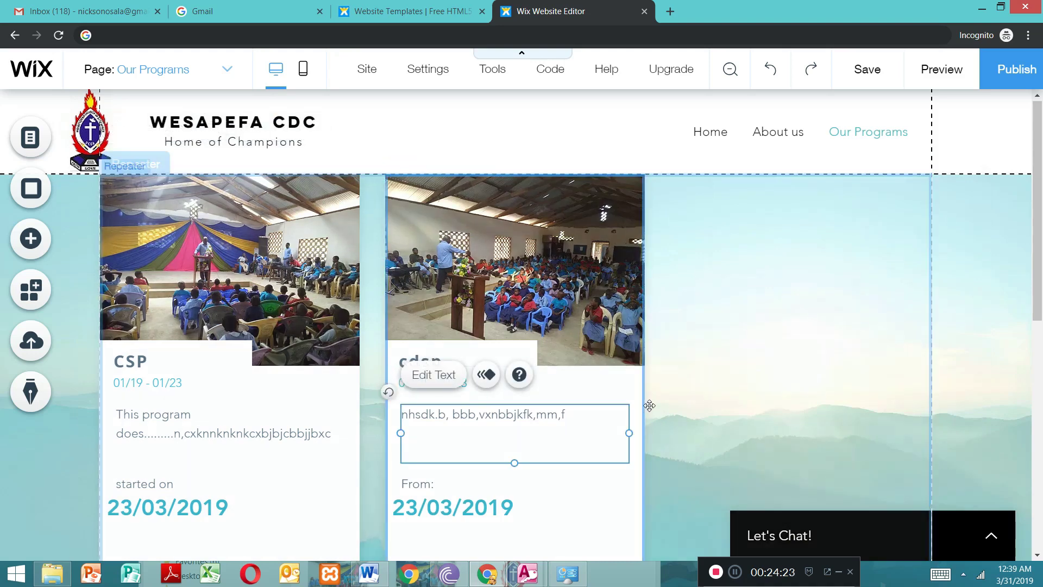
click(648, 368)
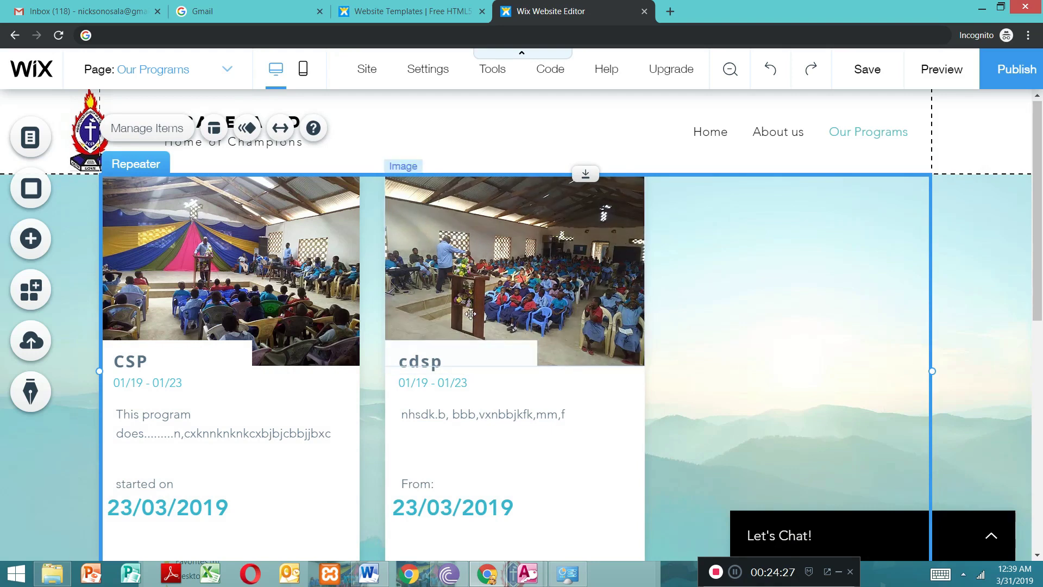
click(584, 446)
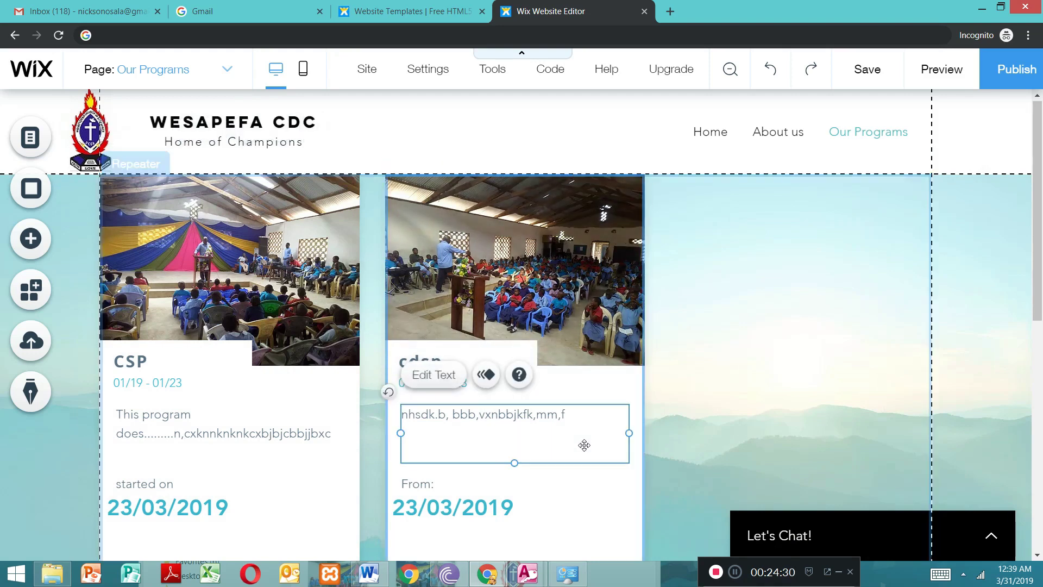
Step: Try the wheat-field image as the second card's background and undo that background change
click(607, 508)
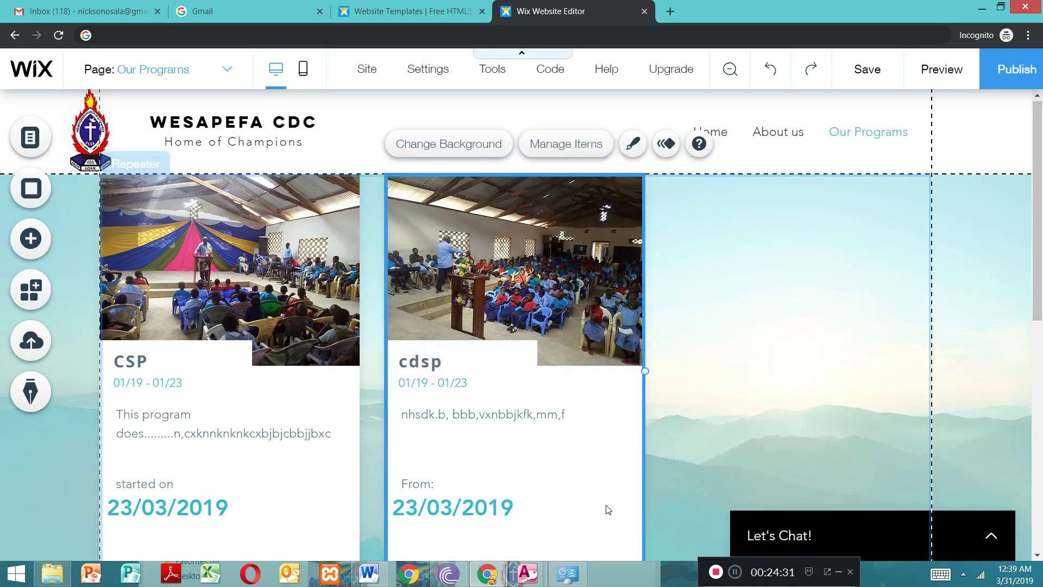
double_click(584, 461)
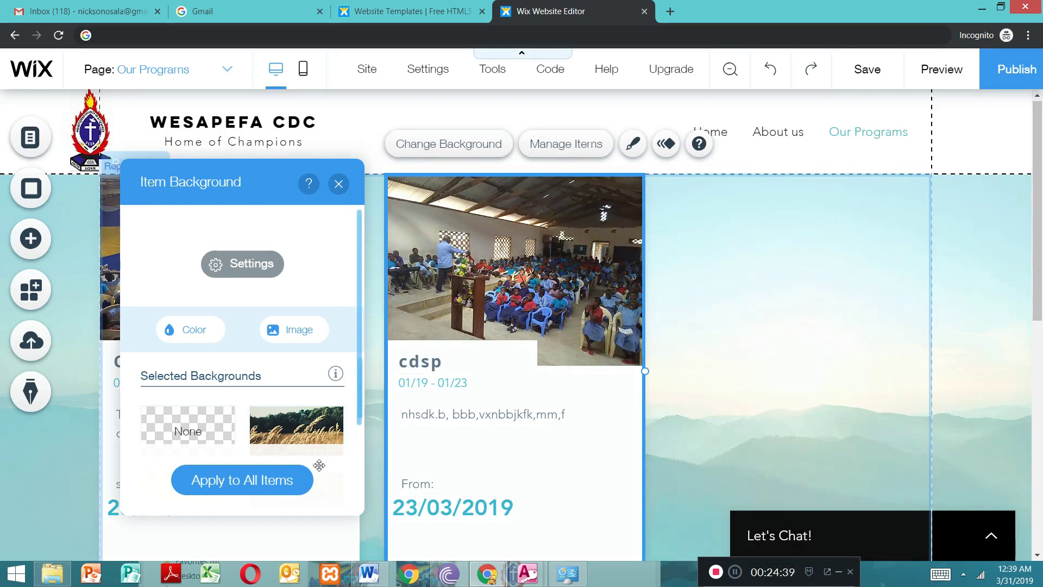
click(303, 438)
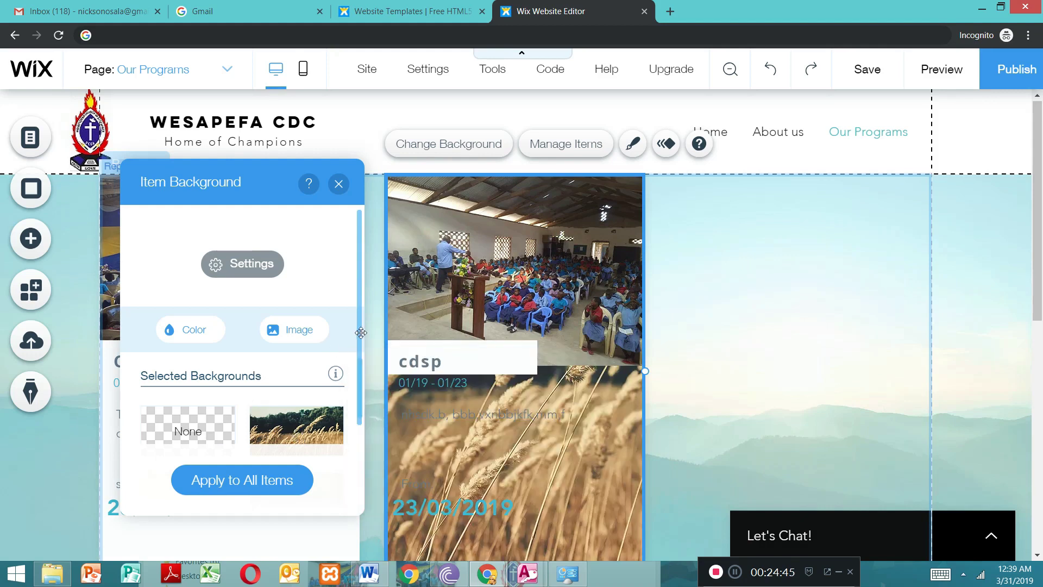
click(773, 71)
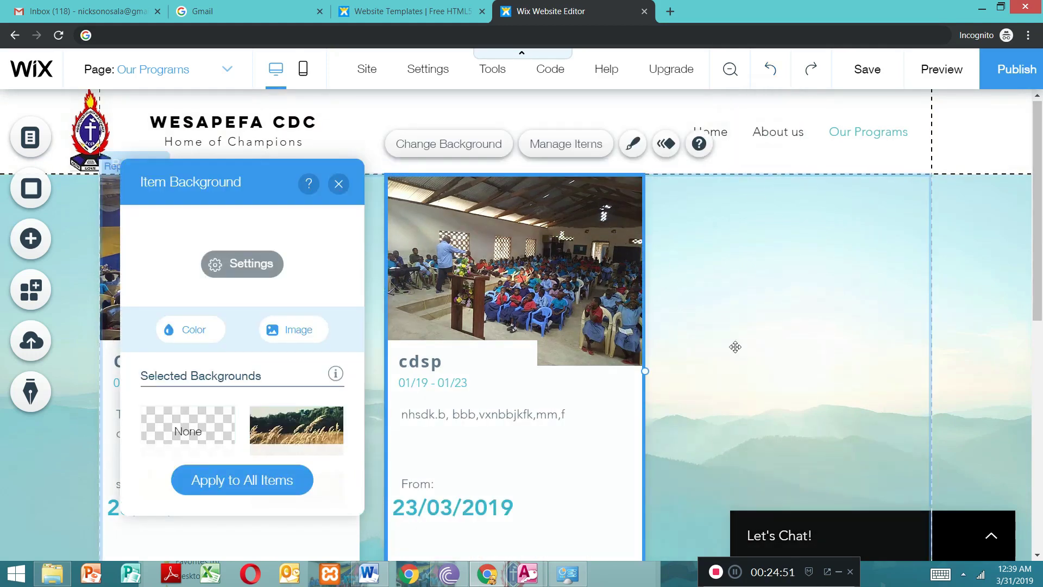
click(339, 184)
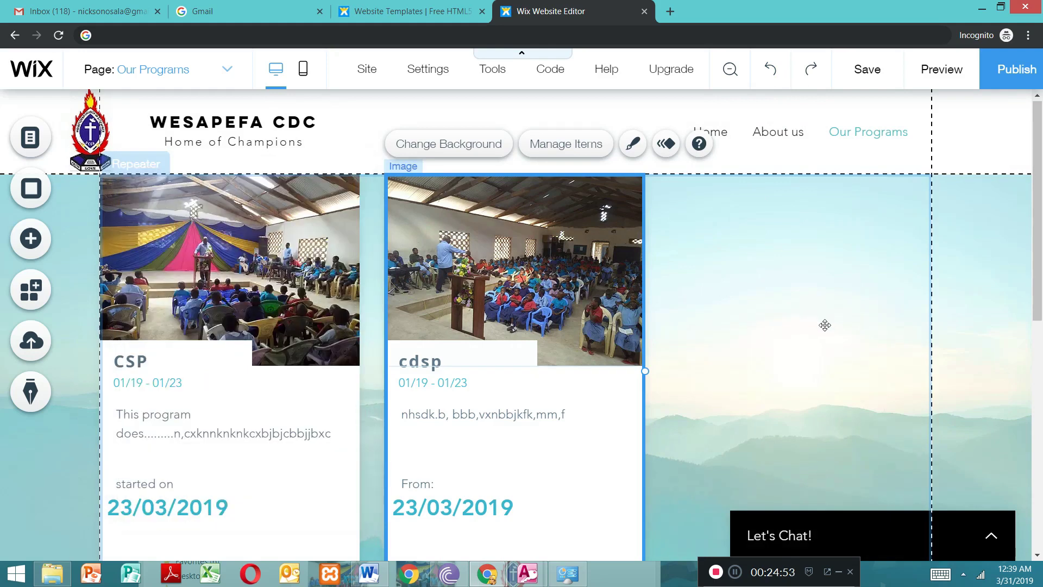
Step: Lengthen the Our Programs page by moving the footer boundary down, leaving empty space below the program cards
click(816, 326)
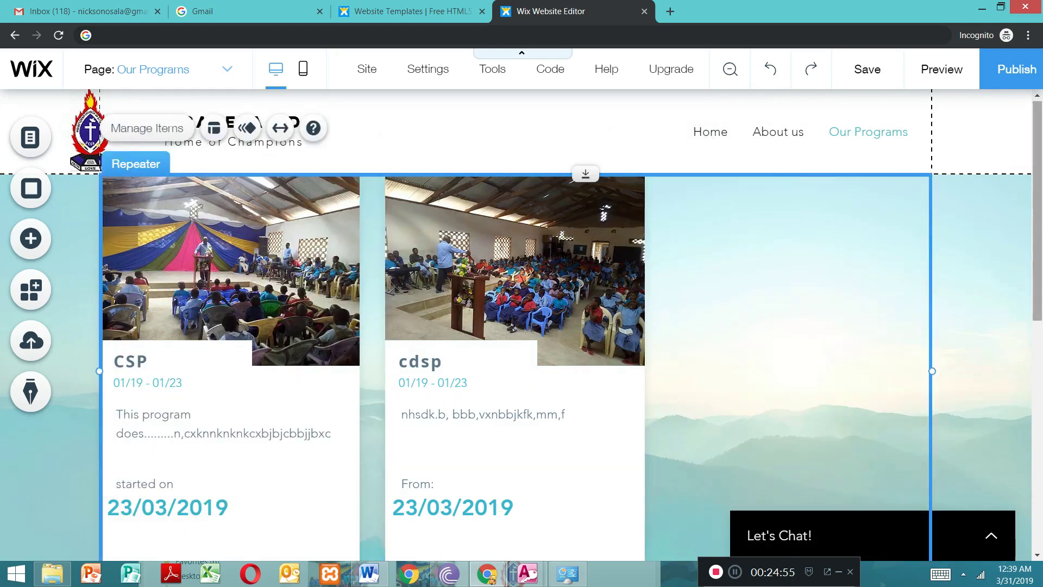
drag(1037, 198, 1029, 281)
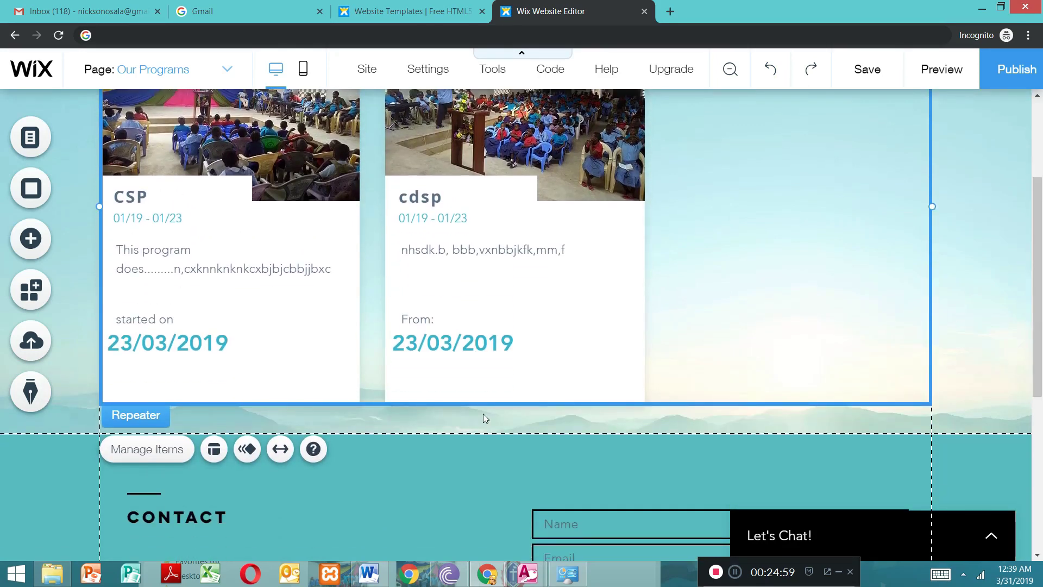
click(494, 460)
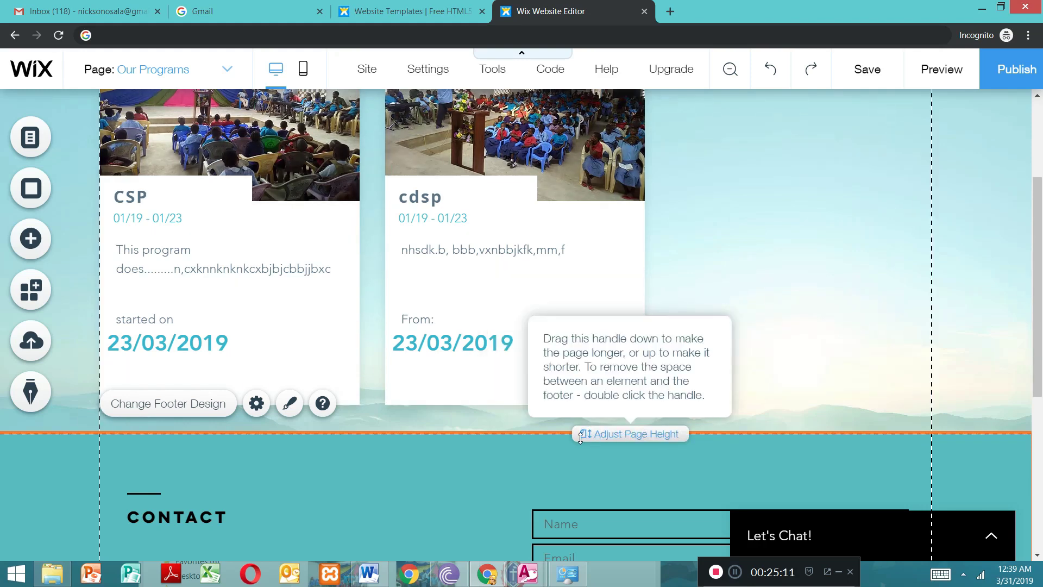
drag(580, 434, 627, 584)
mouse_move(1039, 209)
mouse_down()
mouse_move(1042, 246)
mouse_move(1039, 227)
mouse_up()
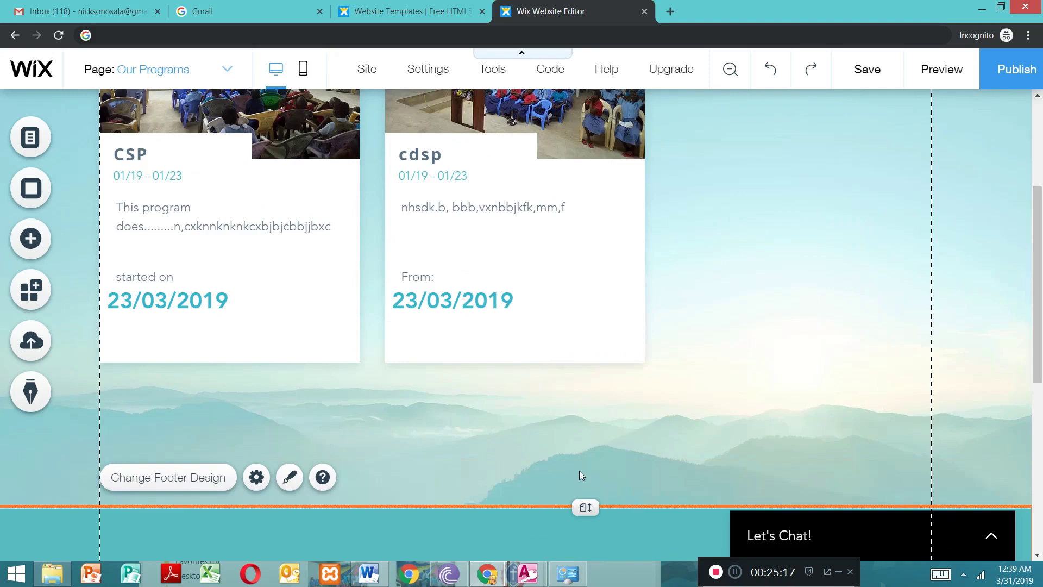
drag(583, 506, 592, 582)
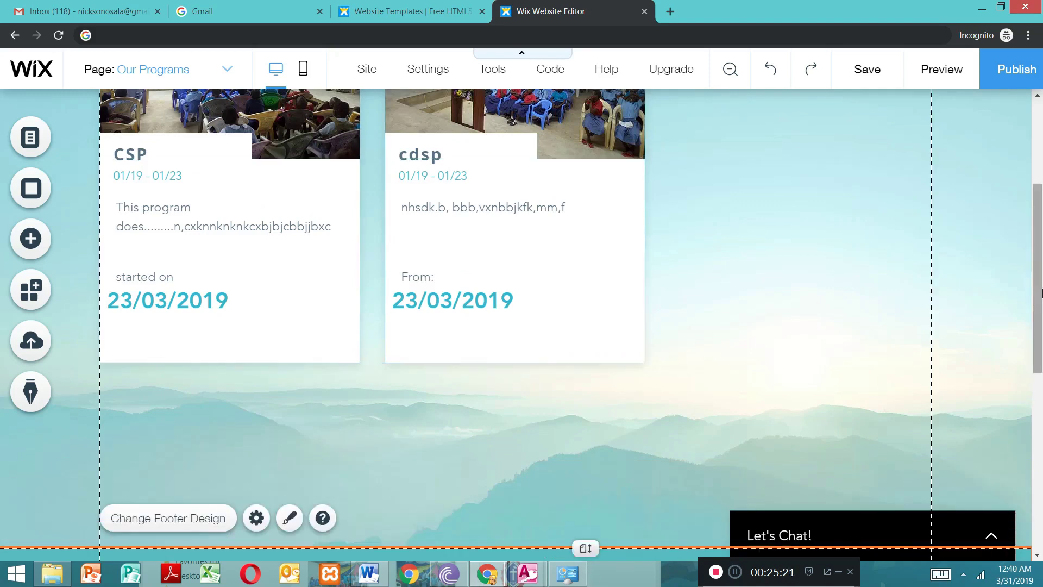
scroll(592, 373, down, 3)
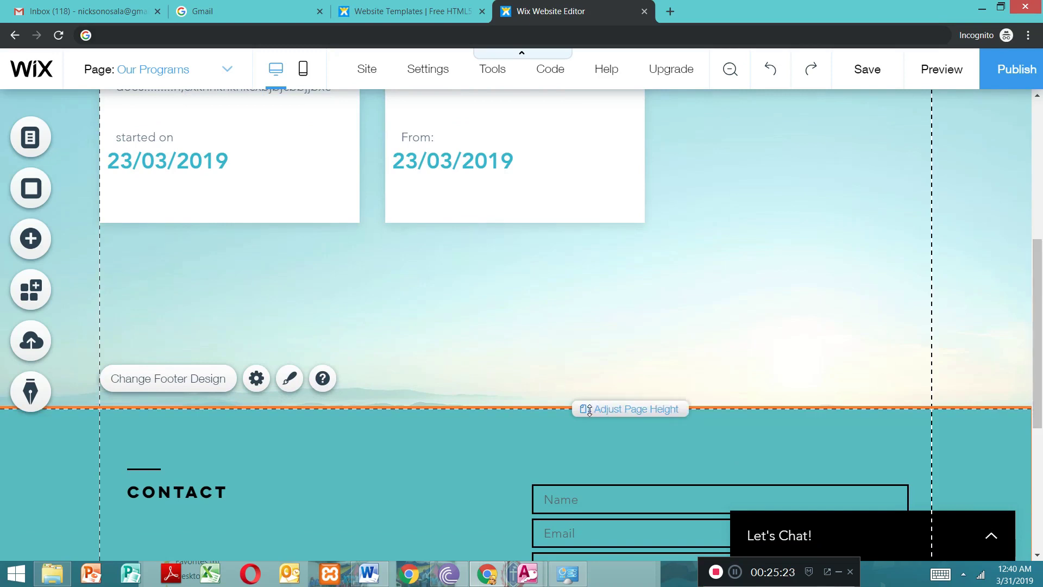
drag(596, 463, 600, 503)
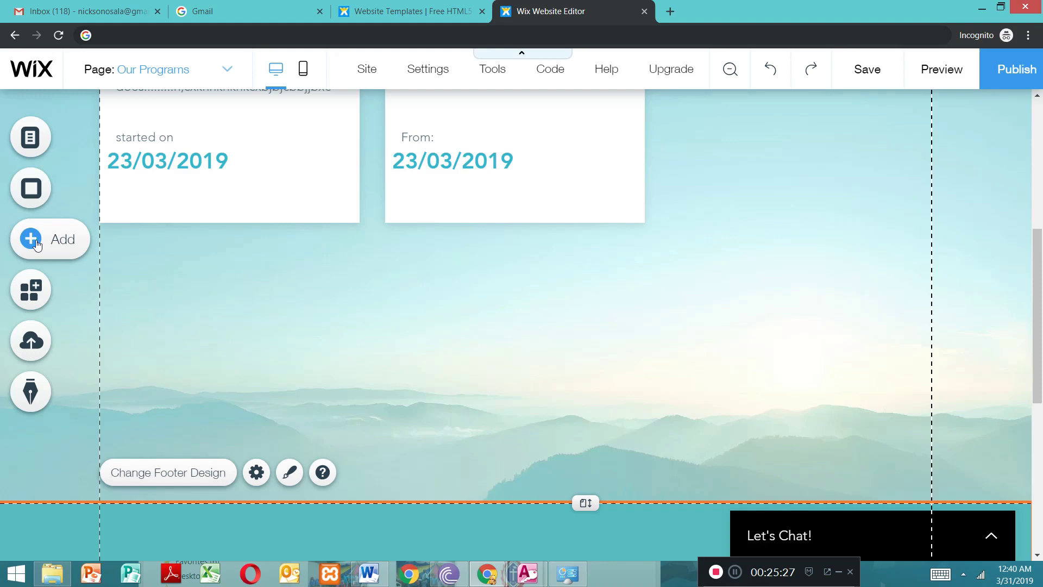
Step: Add another three-card Hydra, Santorini and Mykonos repeater in the empty space below the existing program cards
click(37, 244)
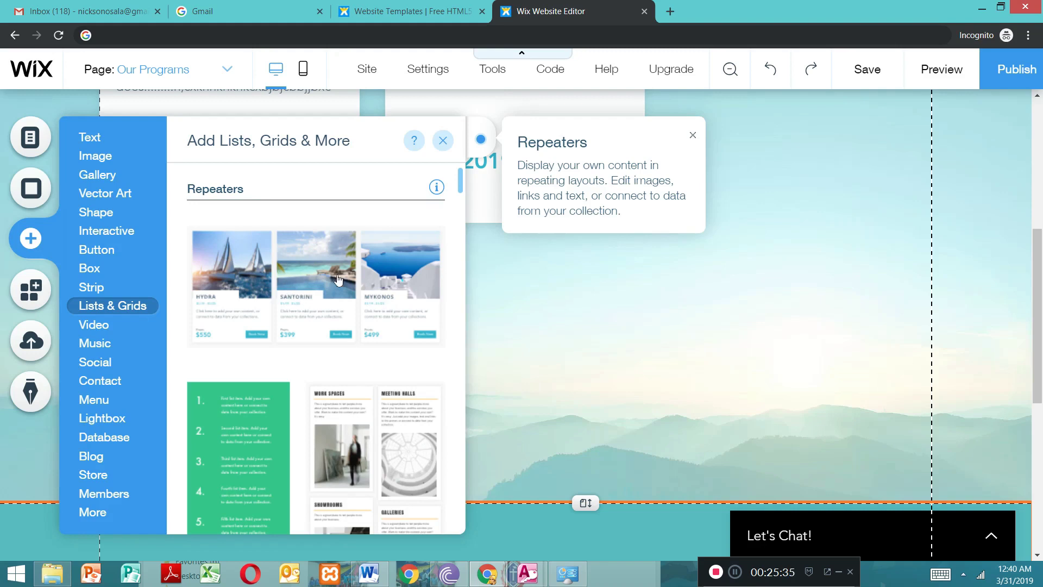
click(302, 276)
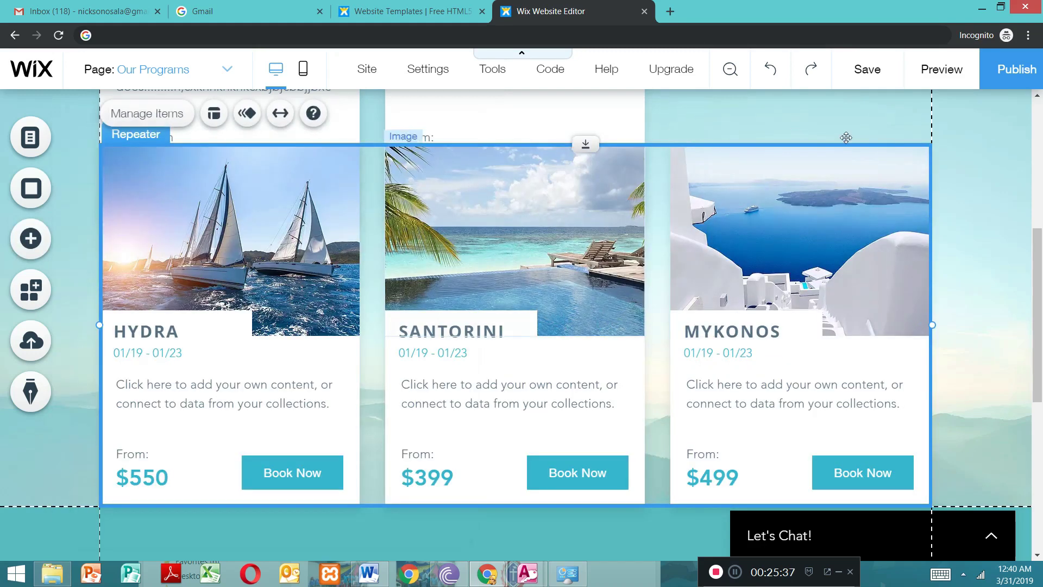
drag(1038, 251, 1039, 190)
scroll(1038, 189, down, 3)
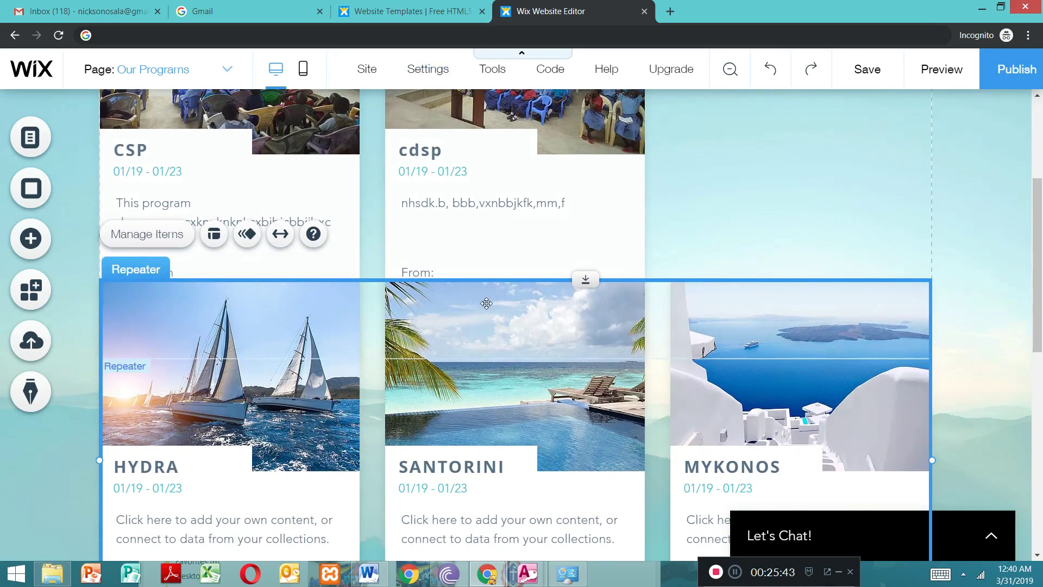
scroll(493, 255, down, 3)
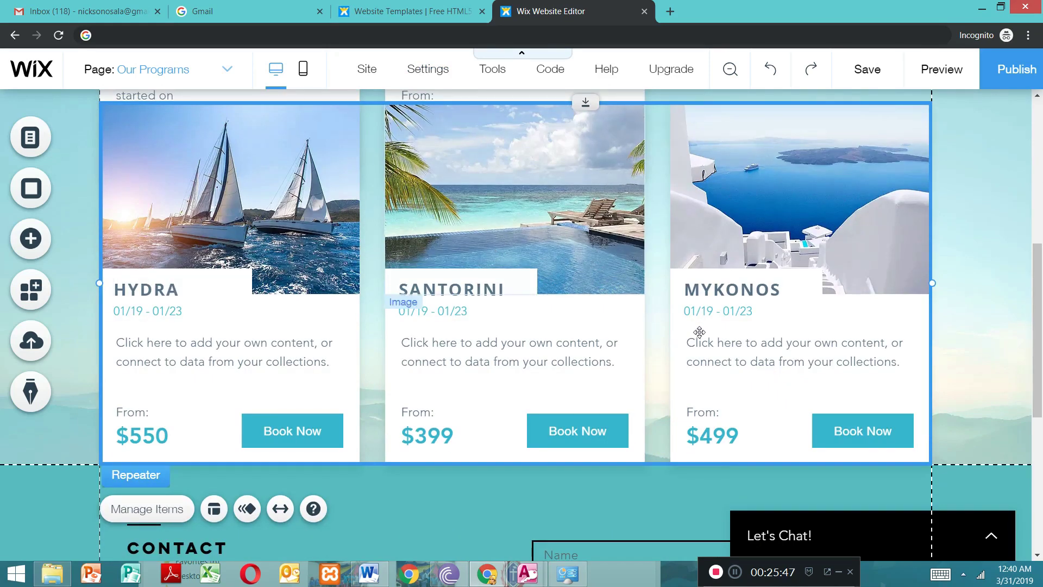
drag(1039, 343, 1038, 230)
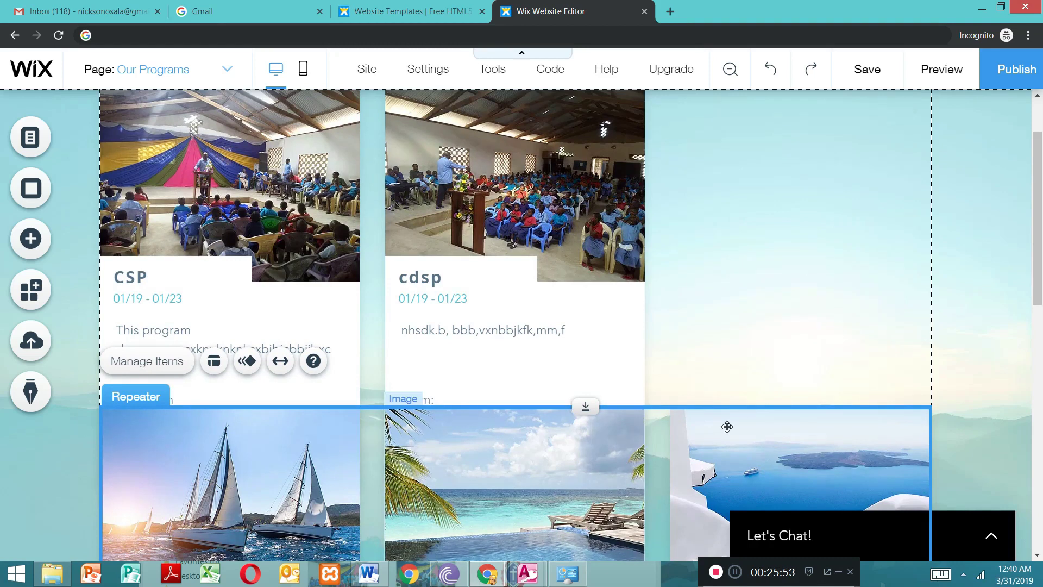
drag(1039, 303, 1040, 374)
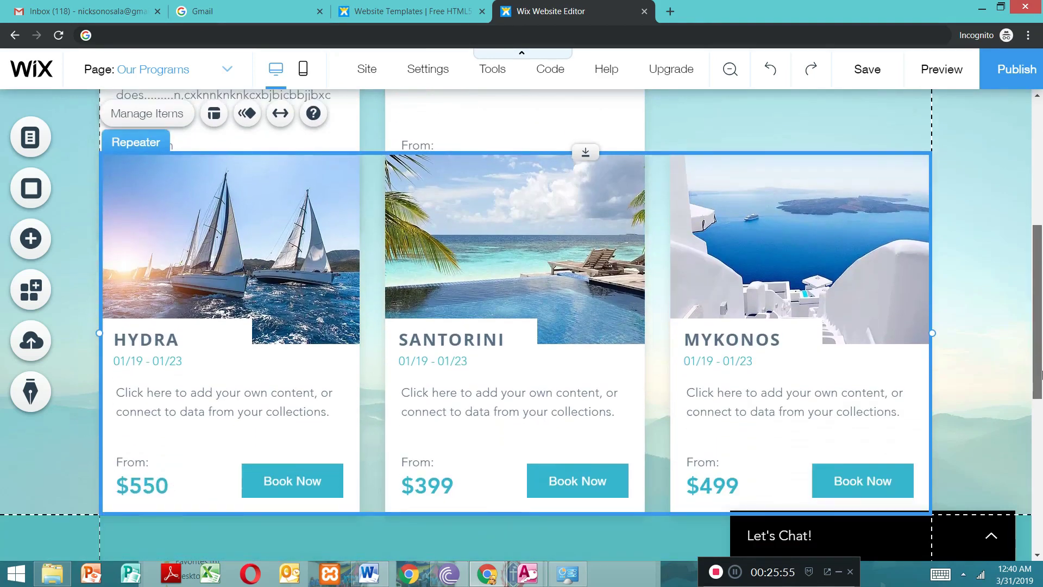
Step: Delete the Book Now button and clear the price text from the cards of the new repeater
click(337, 476)
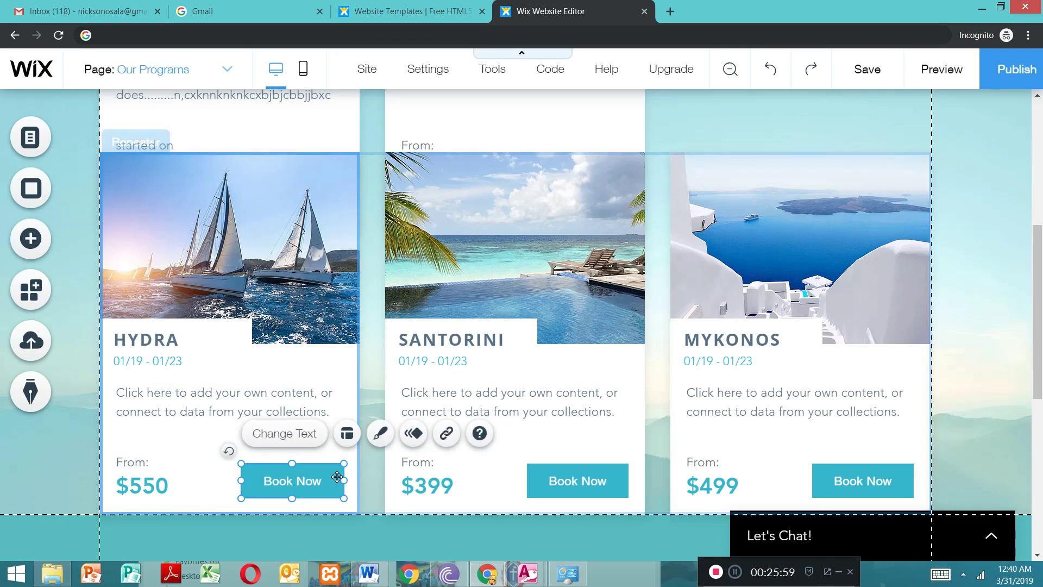
key(Delete)
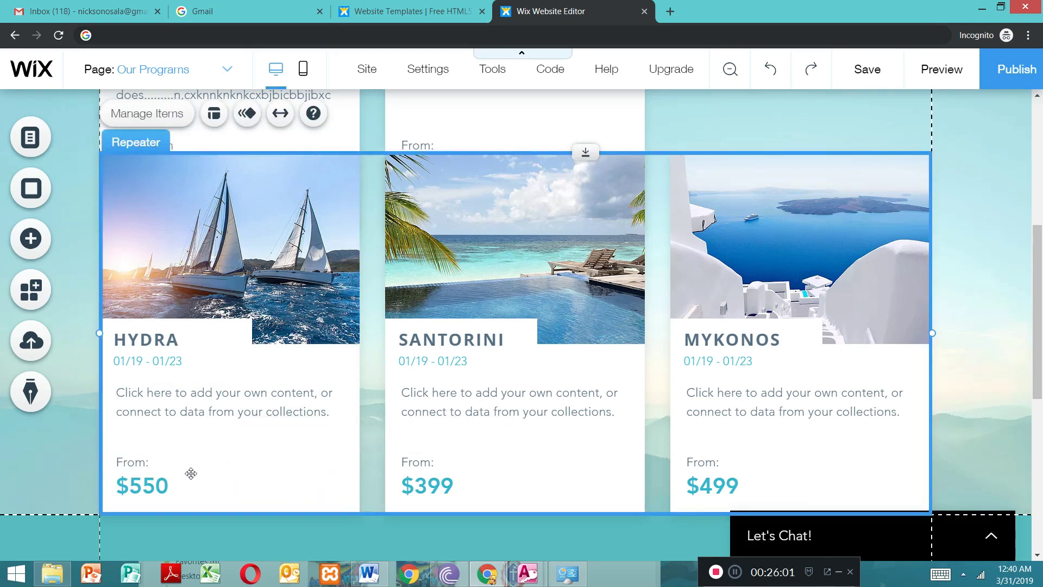
click(154, 487)
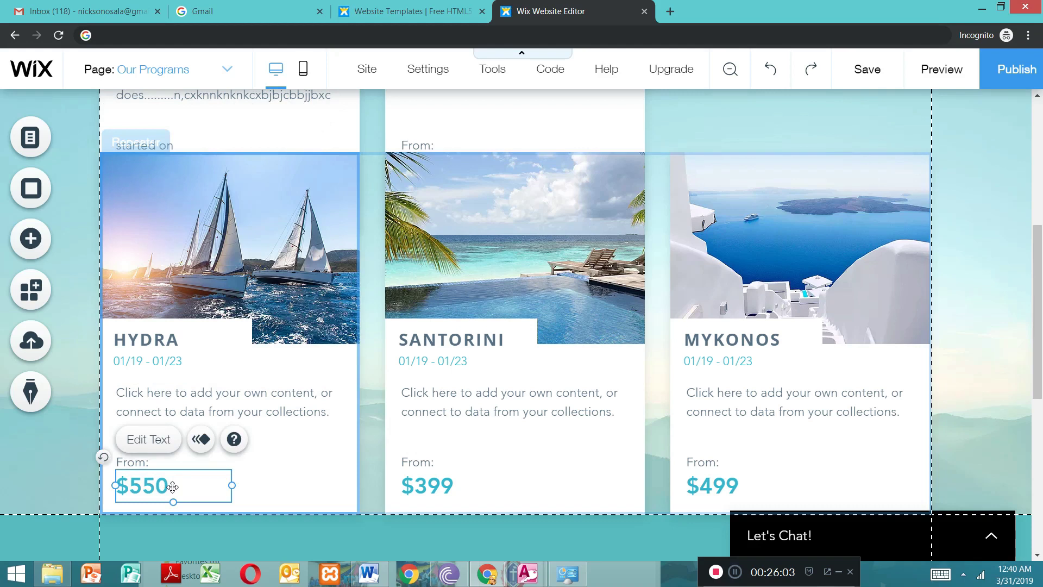
double_click(172, 486)
key(BackSpace)
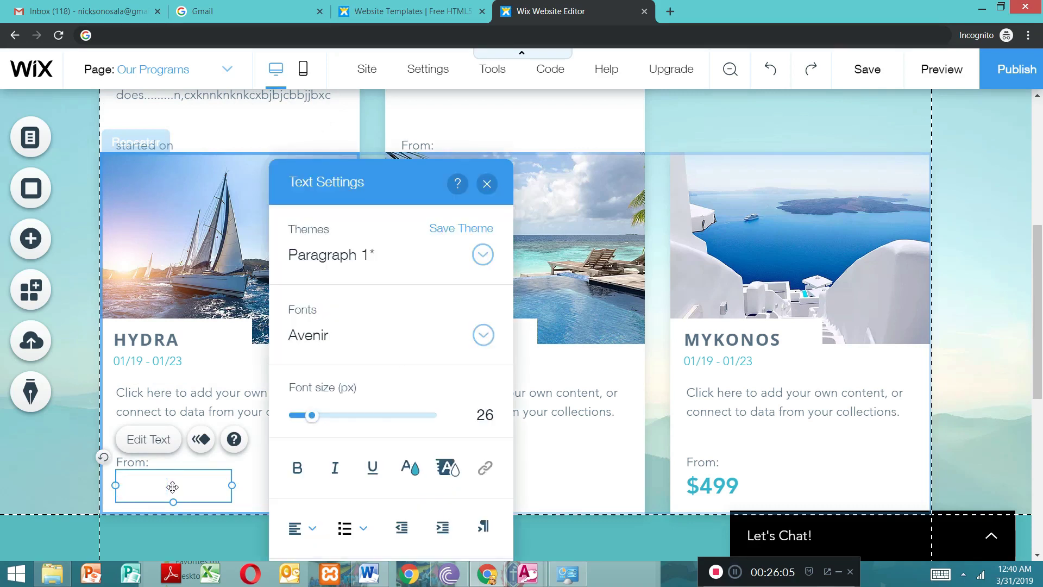
click(487, 183)
click(447, 494)
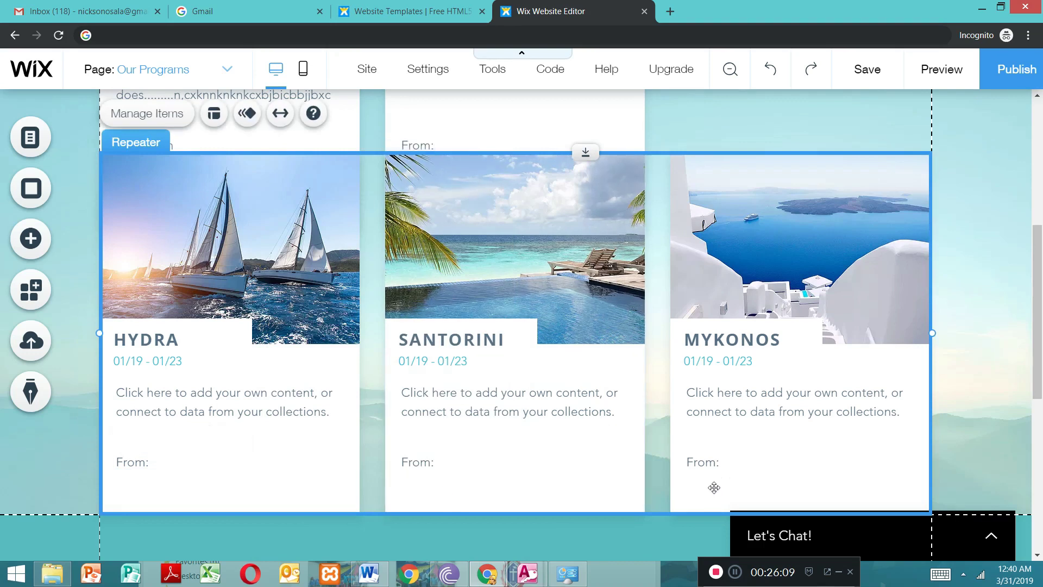
click(625, 396)
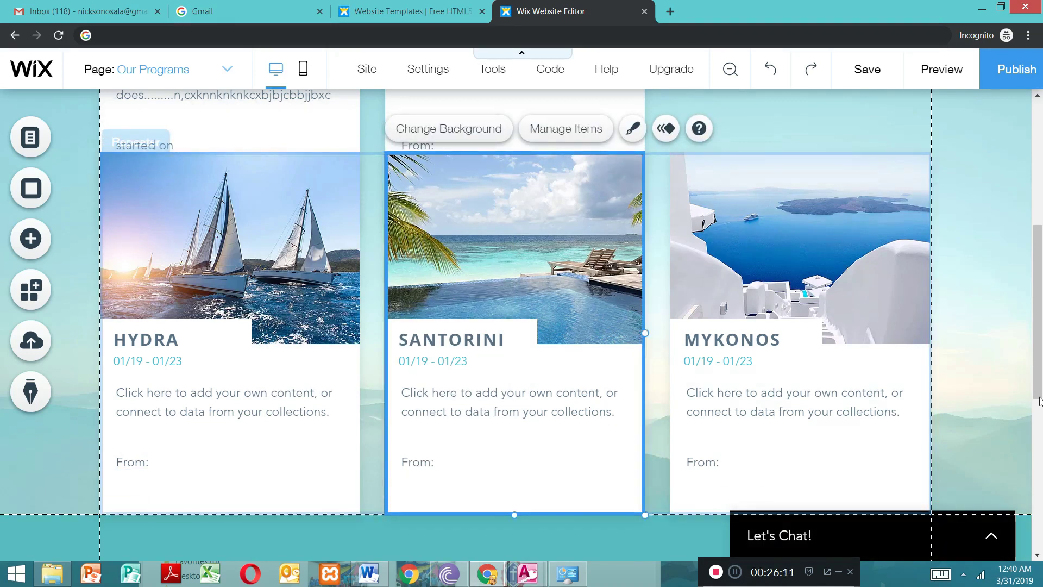
Step: Preview the site, look through the Home, About us and Our Programs pages, and return to the editor
scroll(1040, 387, up, 6)
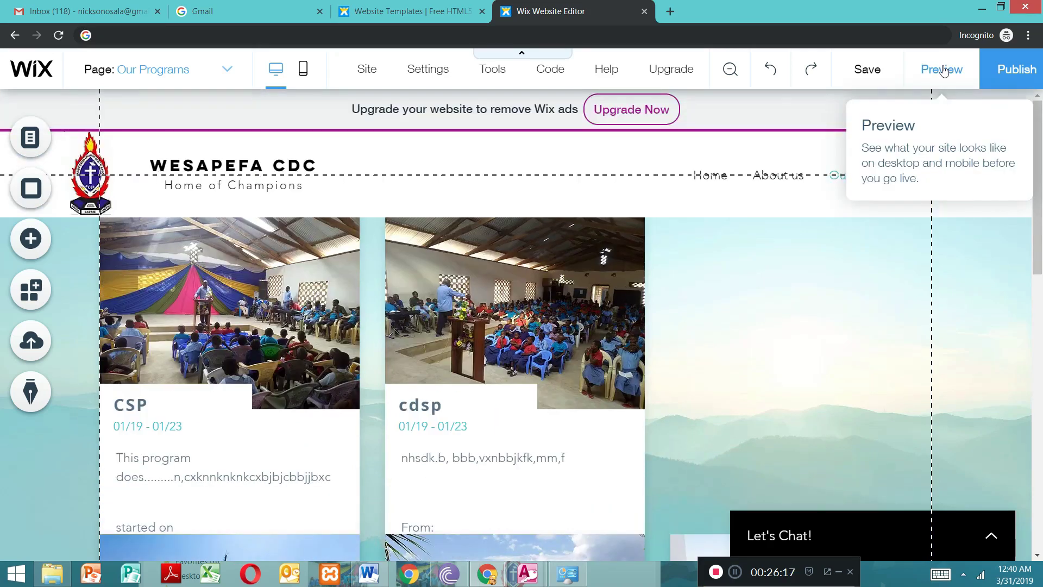
click(944, 71)
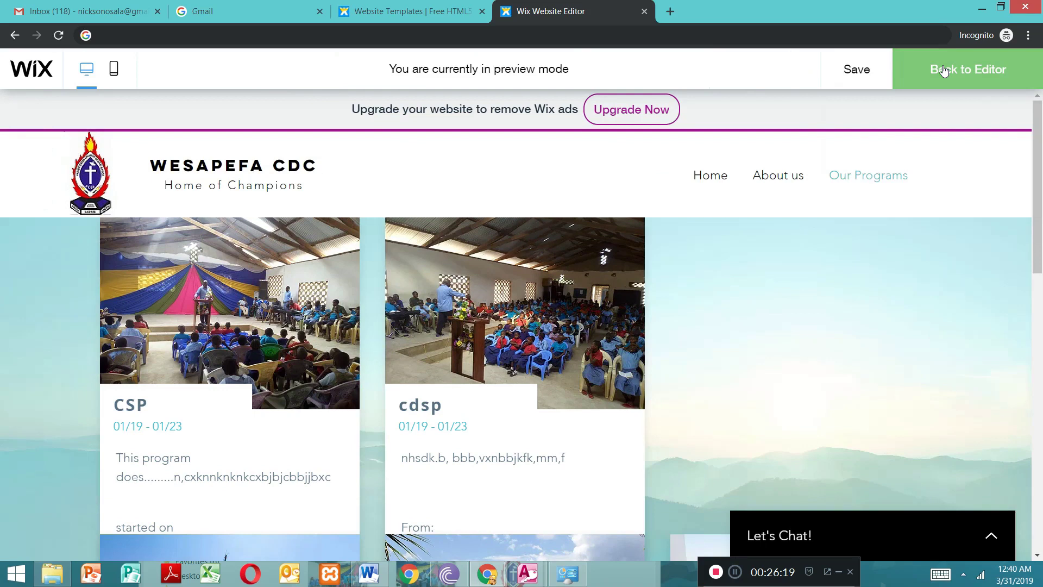
drag(1041, 128, 1025, 54)
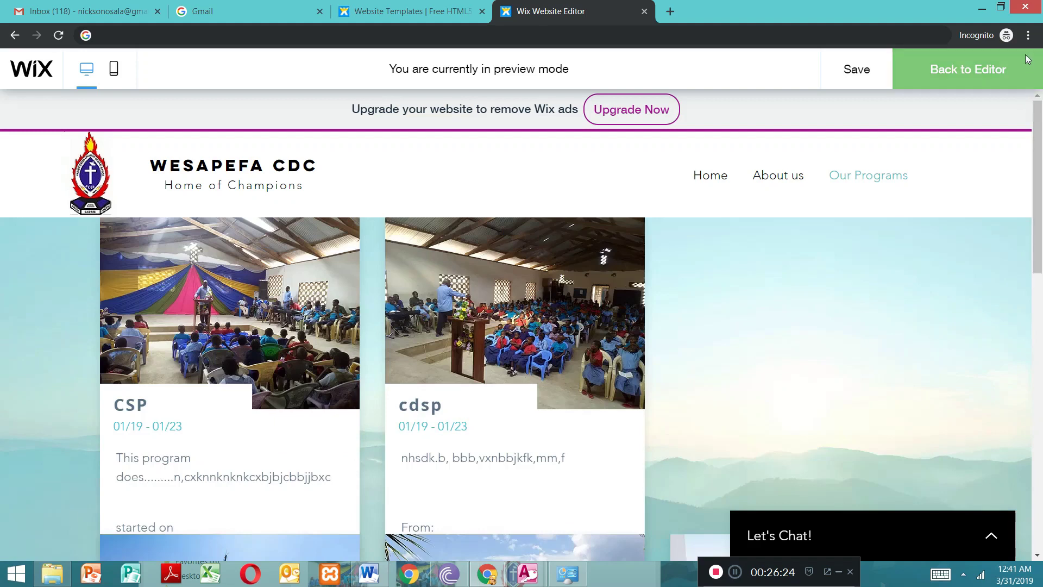
click(712, 180)
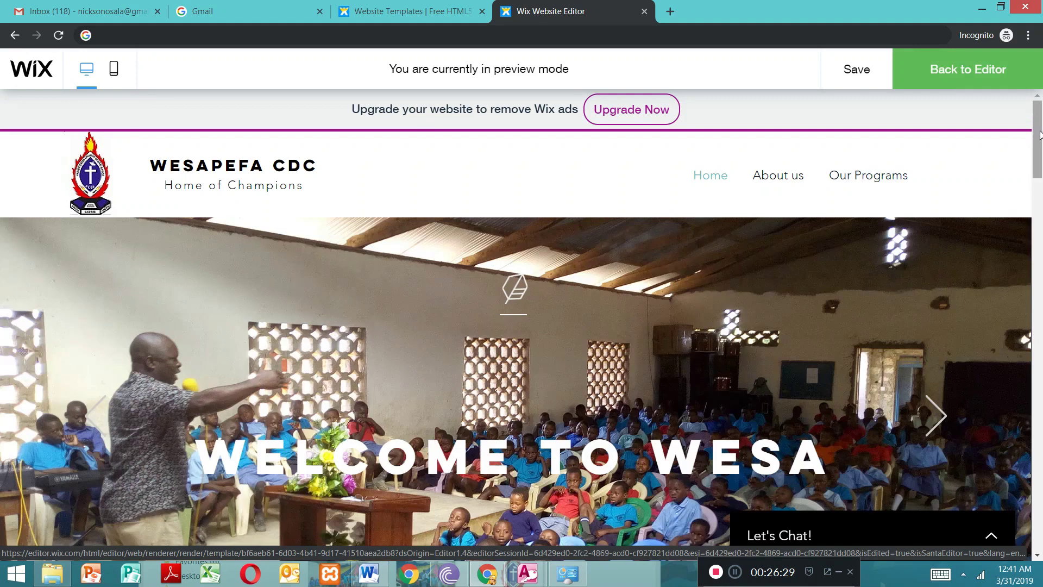
scroll(1039, 135, down, 4)
click(791, 182)
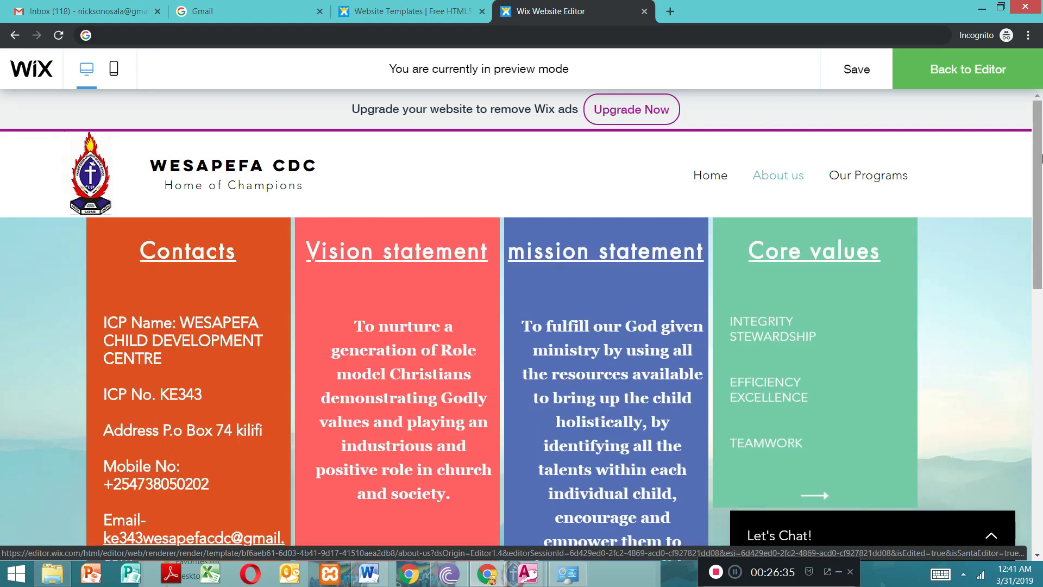
scroll(1042, 157, down, 3)
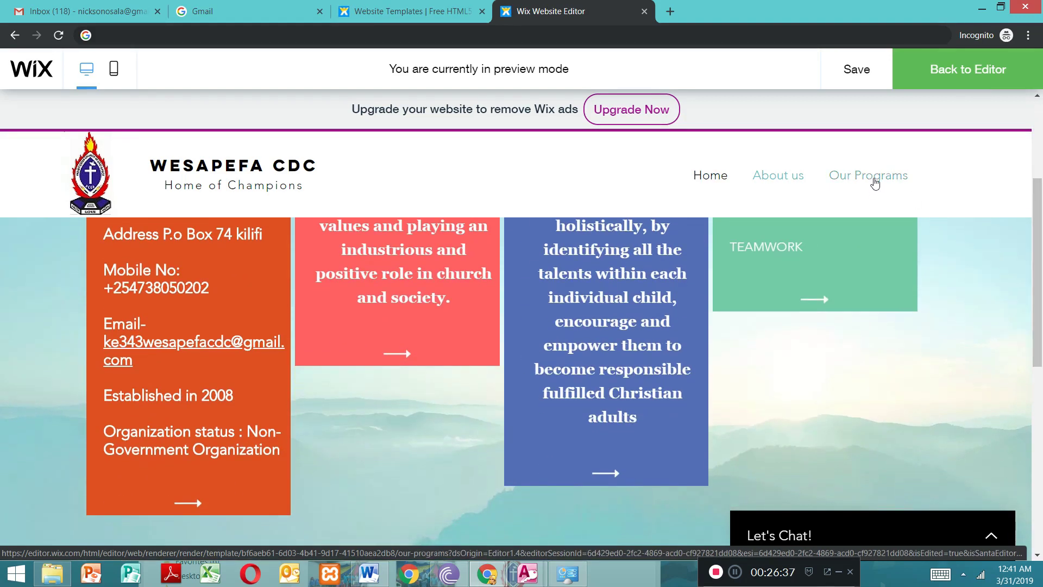
click(874, 182)
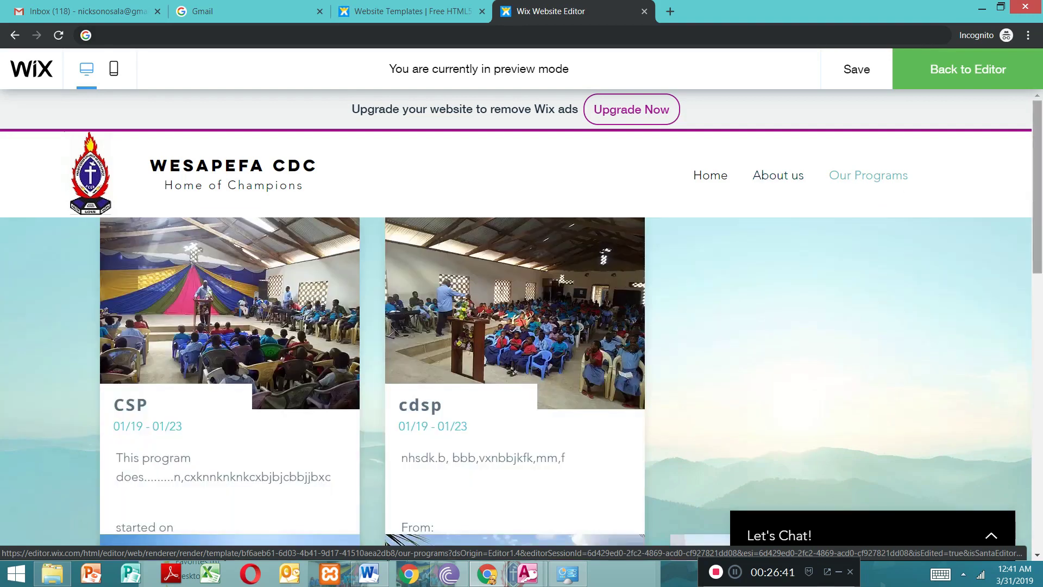
scroll(1042, 171, down, 7)
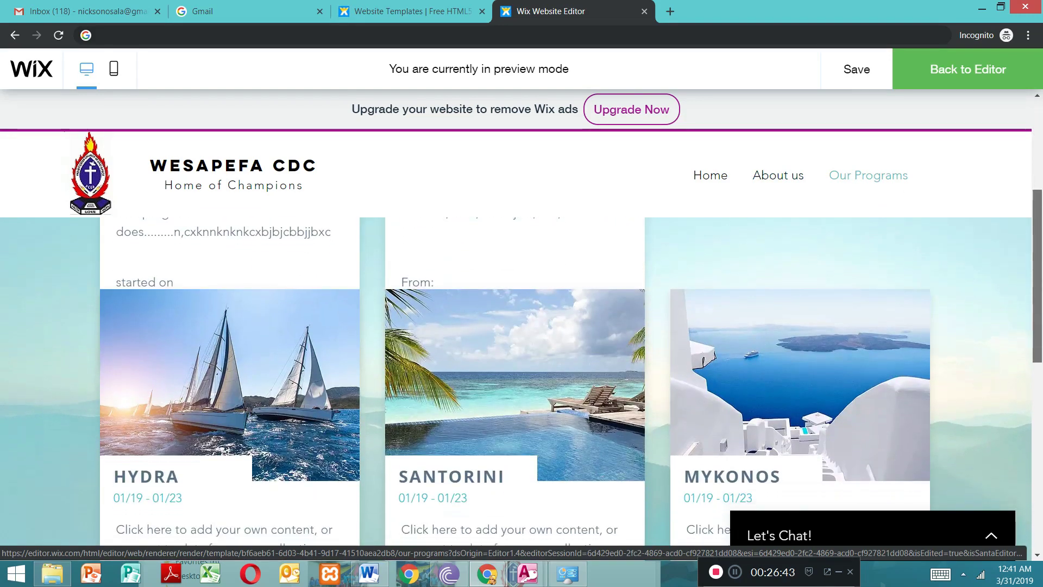
scroll(1039, 279, up, 7)
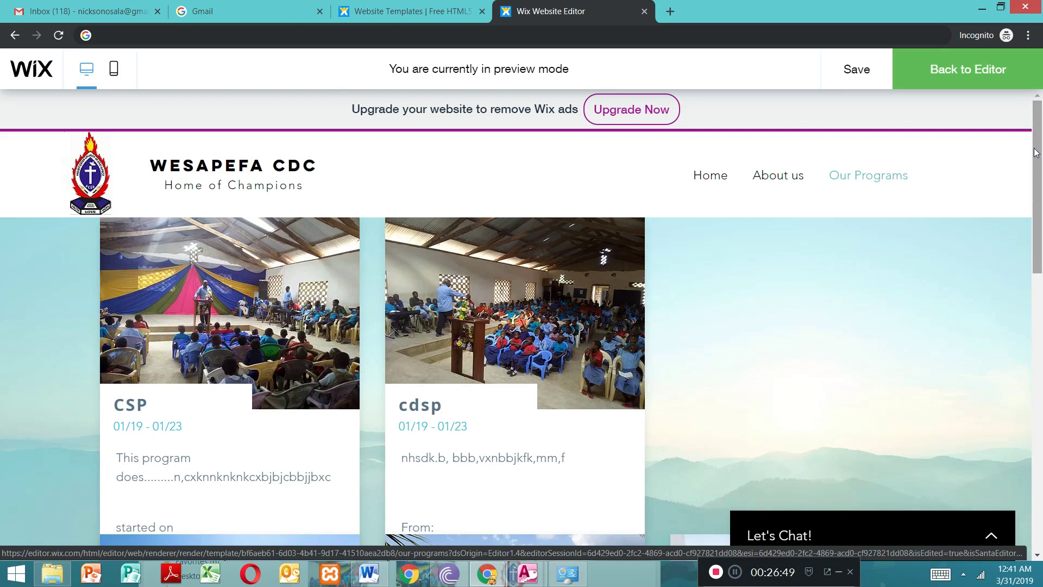
scroll(1036, 152, down, 9)
scroll(1008, 200, up, 5)
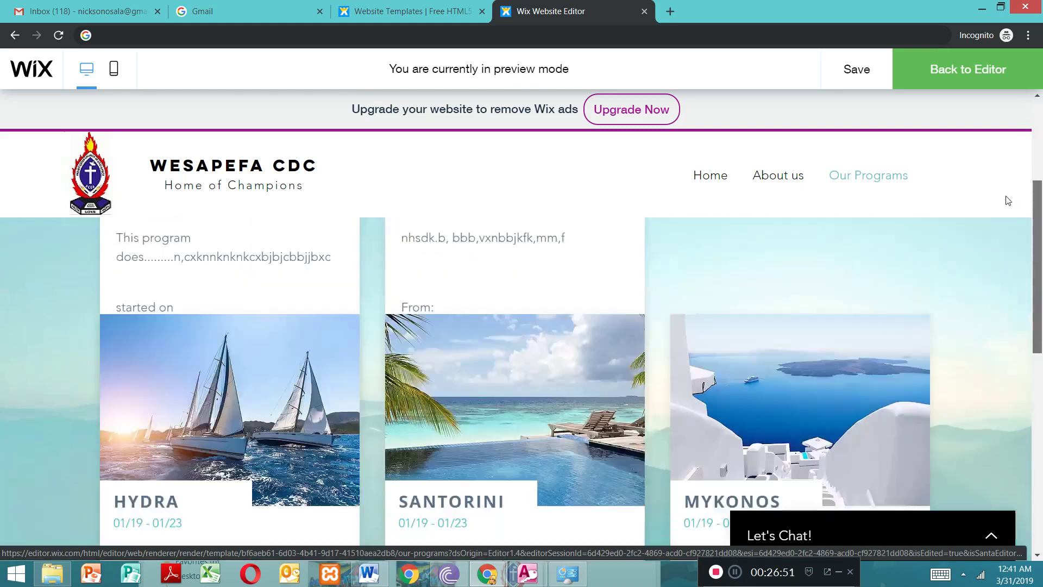
scroll(1007, 200, up, 4)
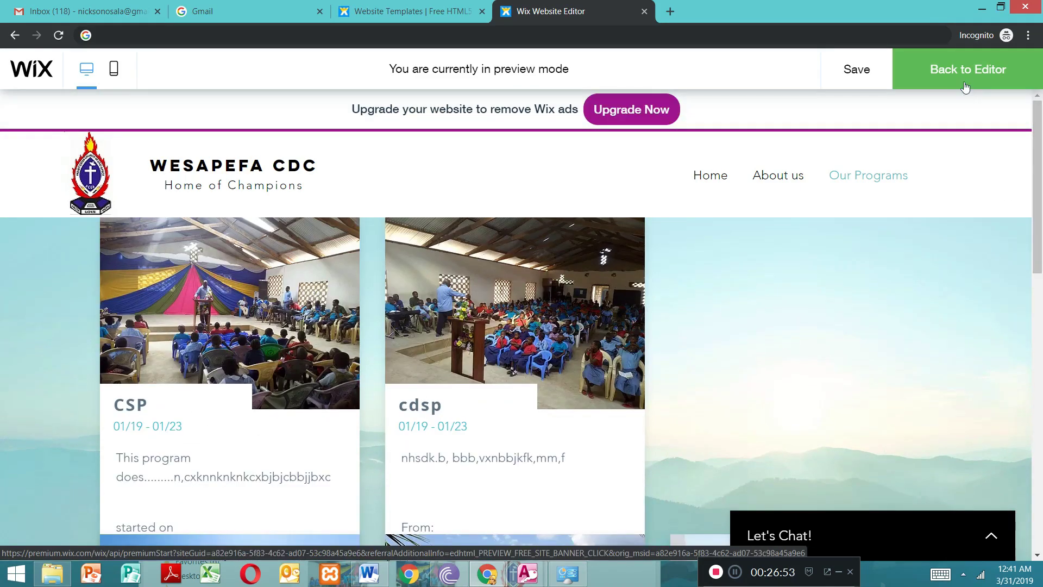
click(964, 84)
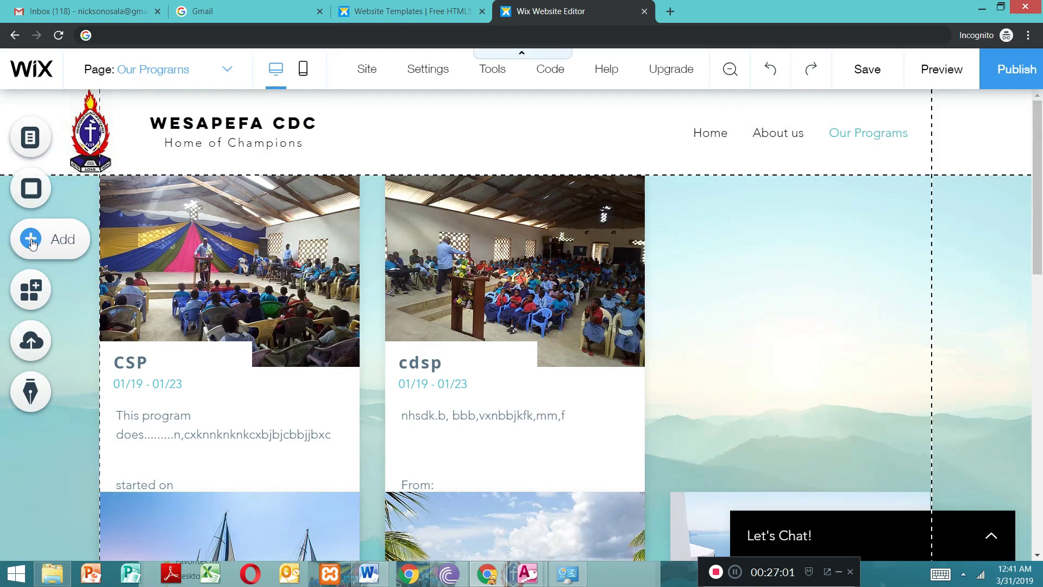
click(31, 239)
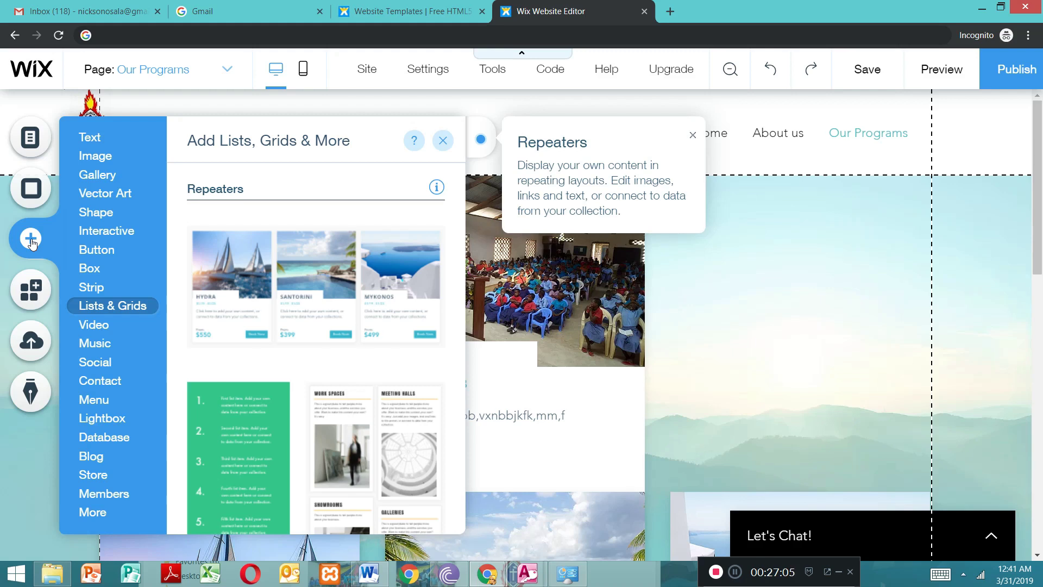
click(124, 237)
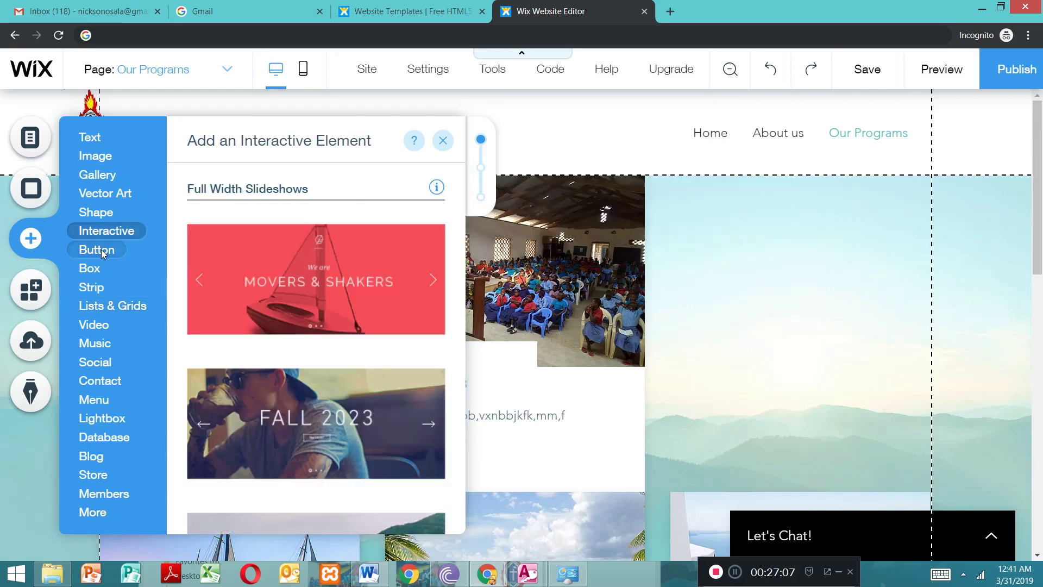
click(104, 253)
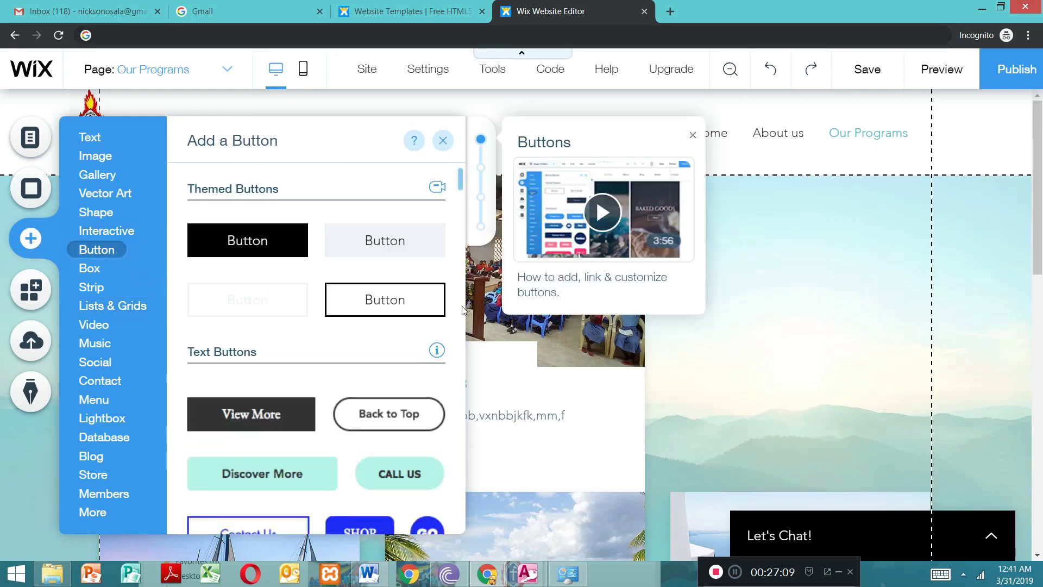
drag(462, 175, 472, 234)
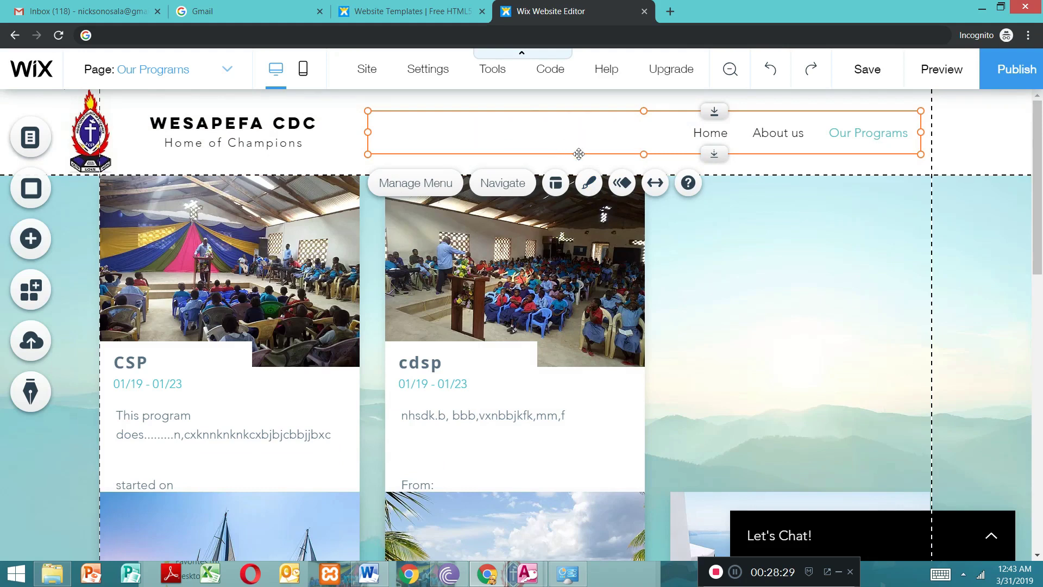
Step: Try the themed design with vertical dividers, then the bold black-and-green design on the header's horizontal menu
click(591, 185)
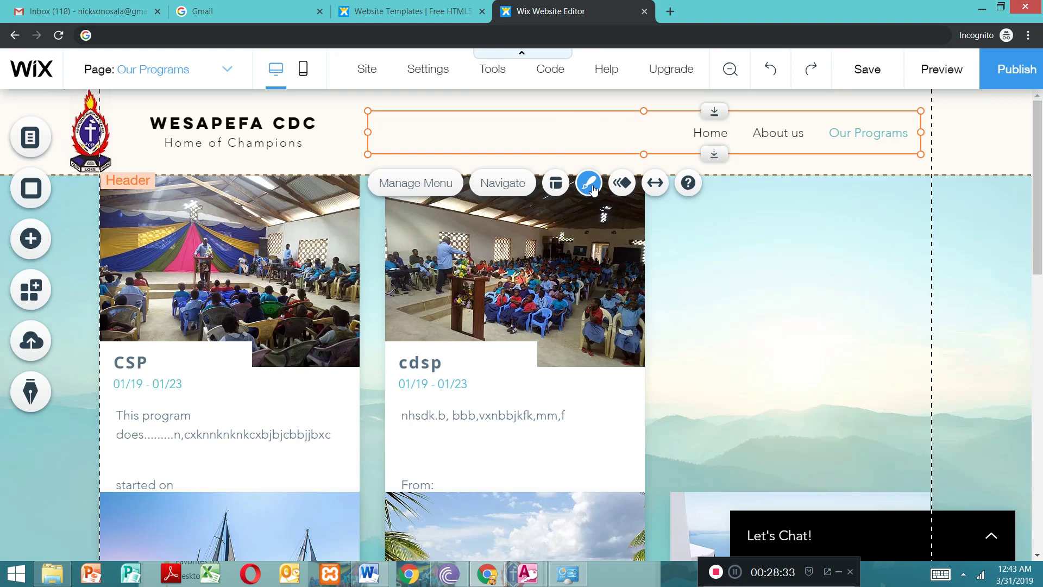
click(224, 311)
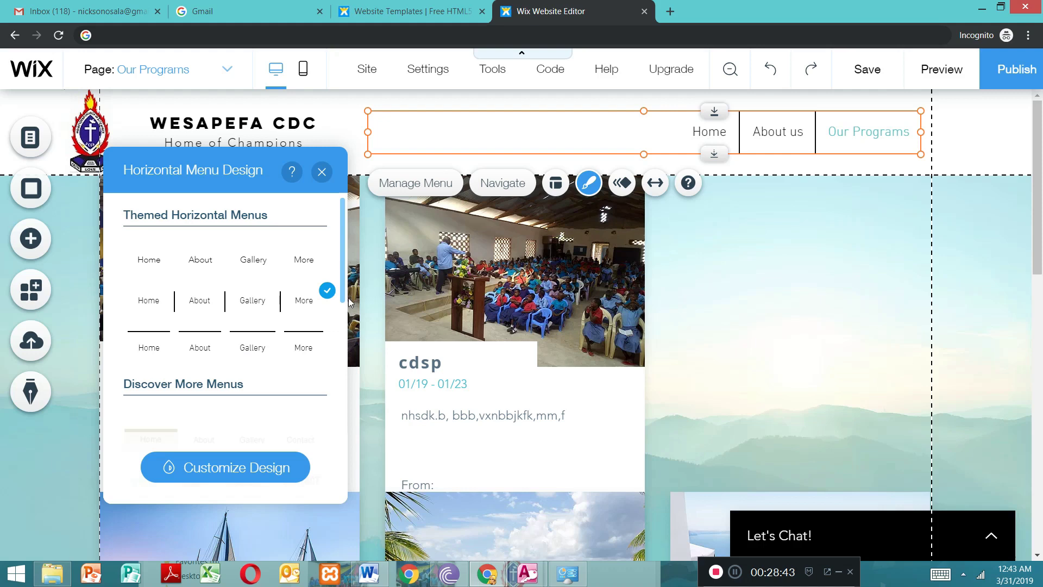
scroll(345, 302, down, 2)
scroll(352, 322, down, 2)
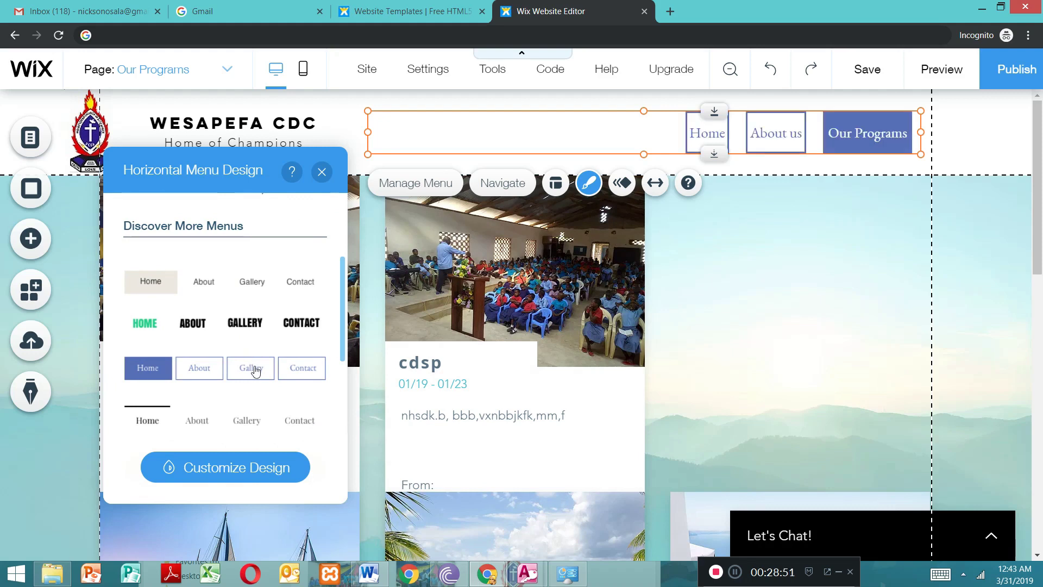
click(250, 330)
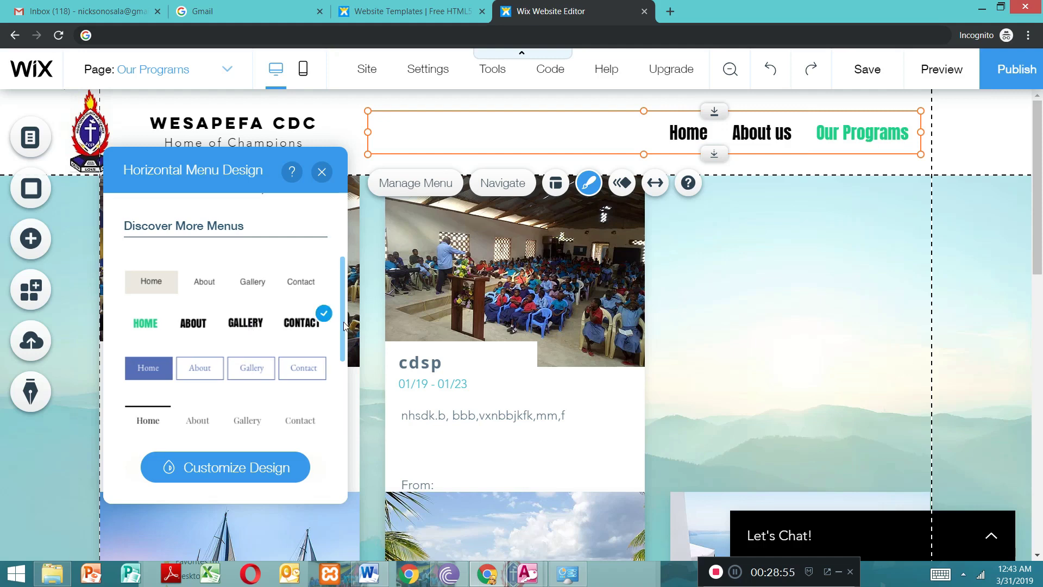
Step: Look through more horizontal menu designs and apply the blue boxed design to the header menu
drag(343, 308, 343, 369)
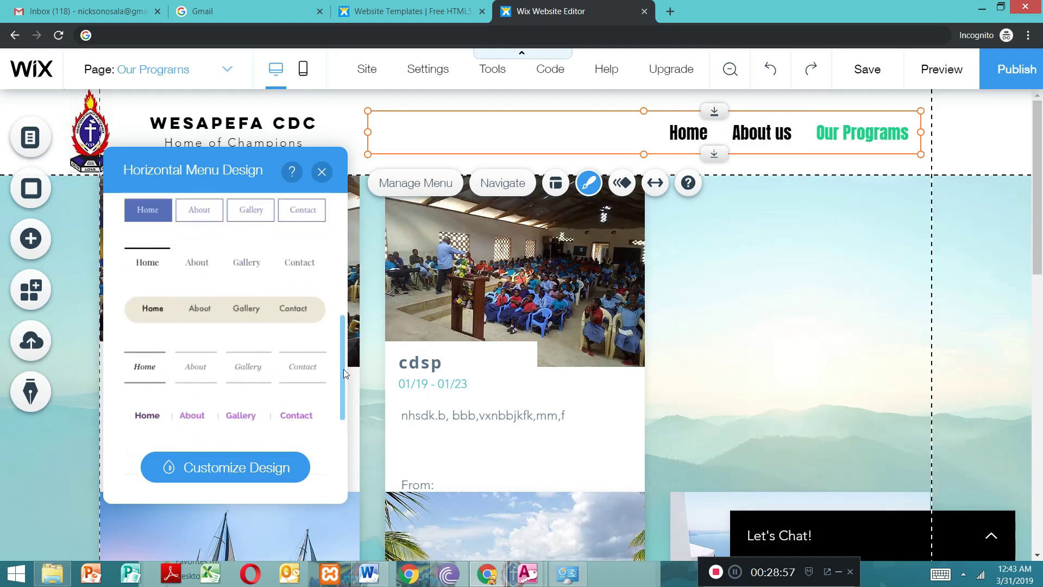
click(281, 315)
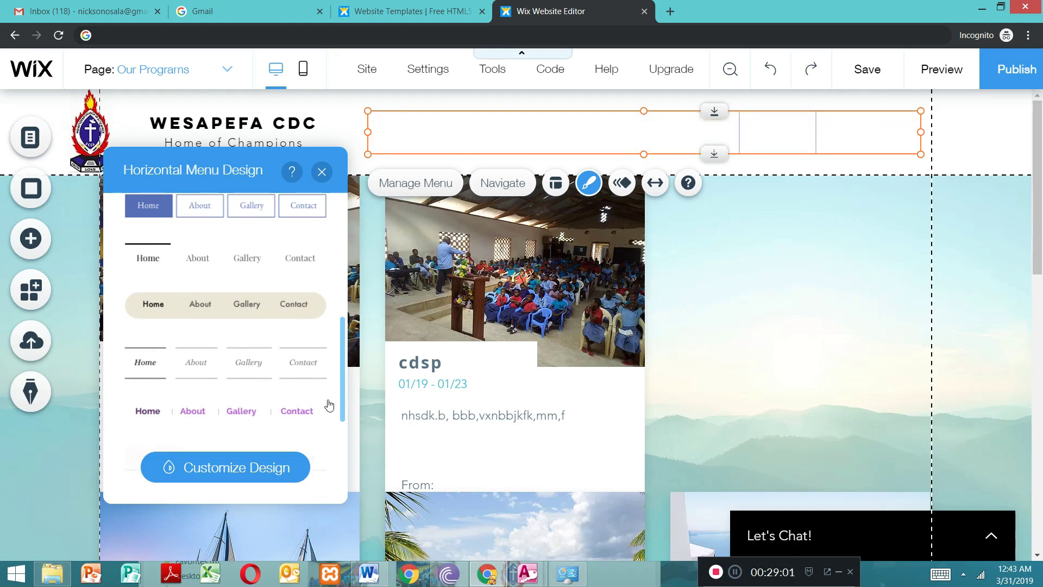
drag(341, 389, 341, 435)
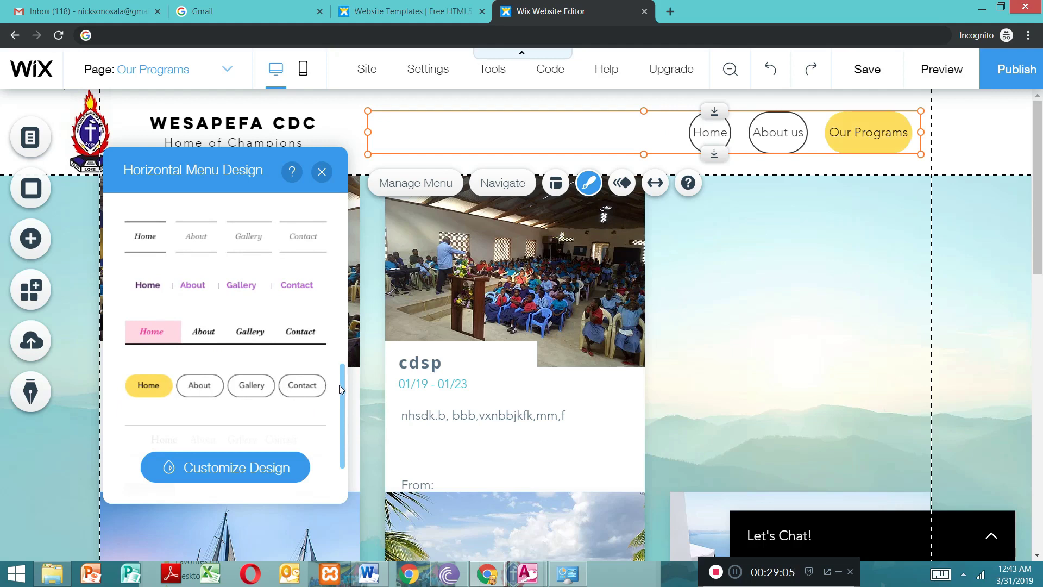
drag(344, 386, 343, 314)
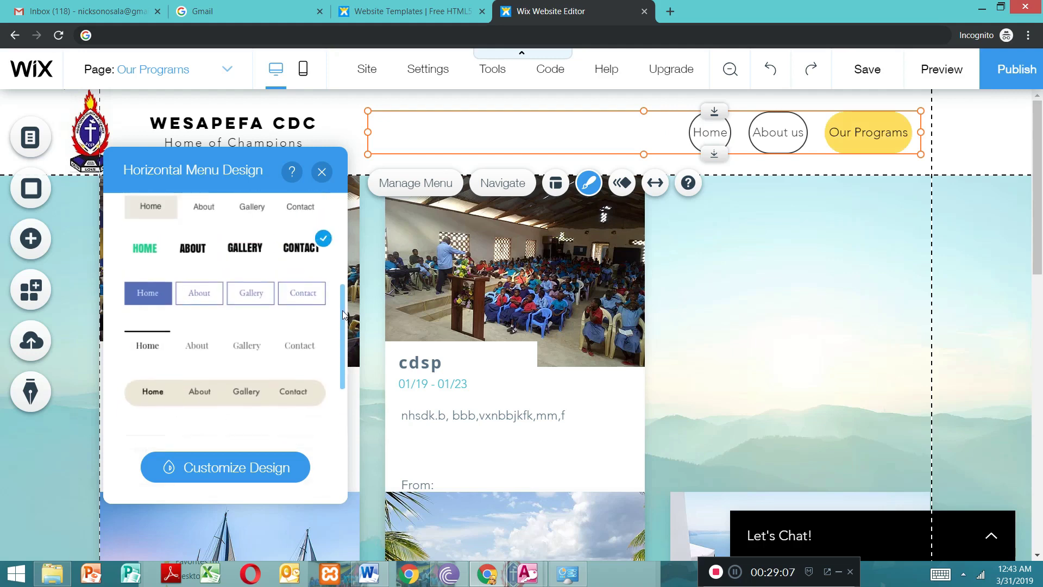
click(277, 292)
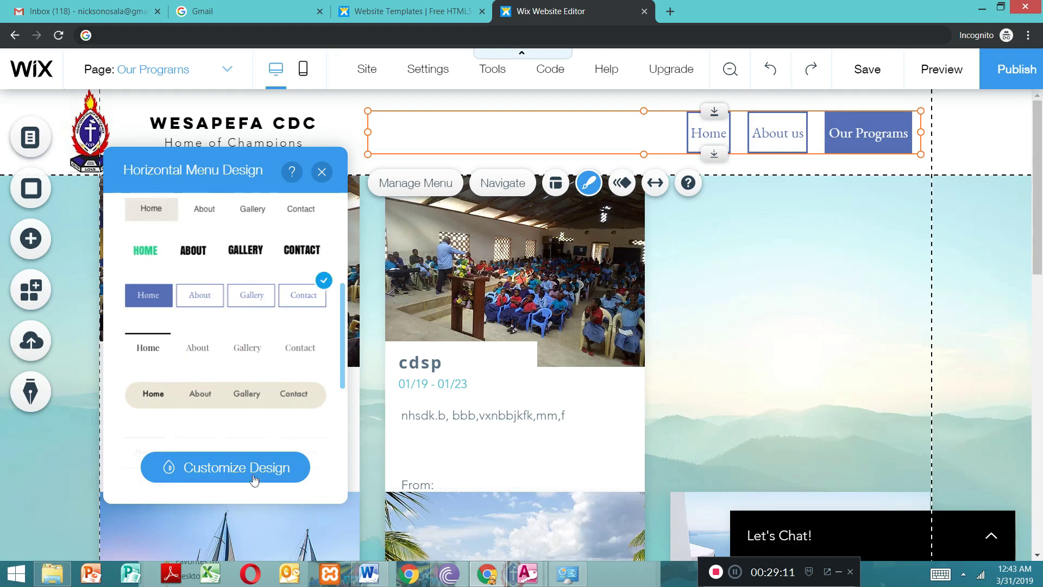
click(326, 178)
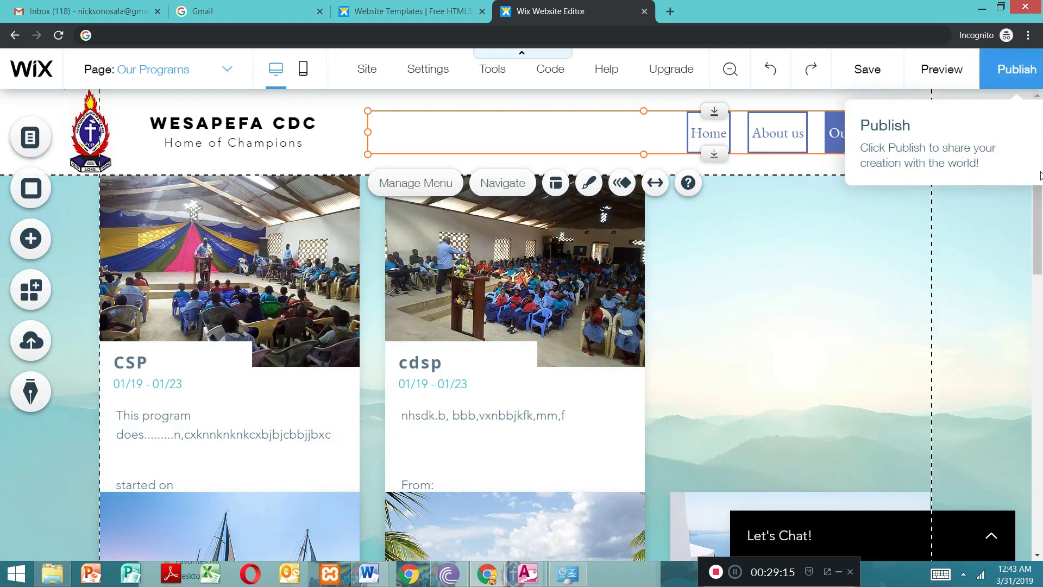
Step: Start publishing the site and save it on a free Wix.com domain with the site name WesaPefacdc
click(1003, 75)
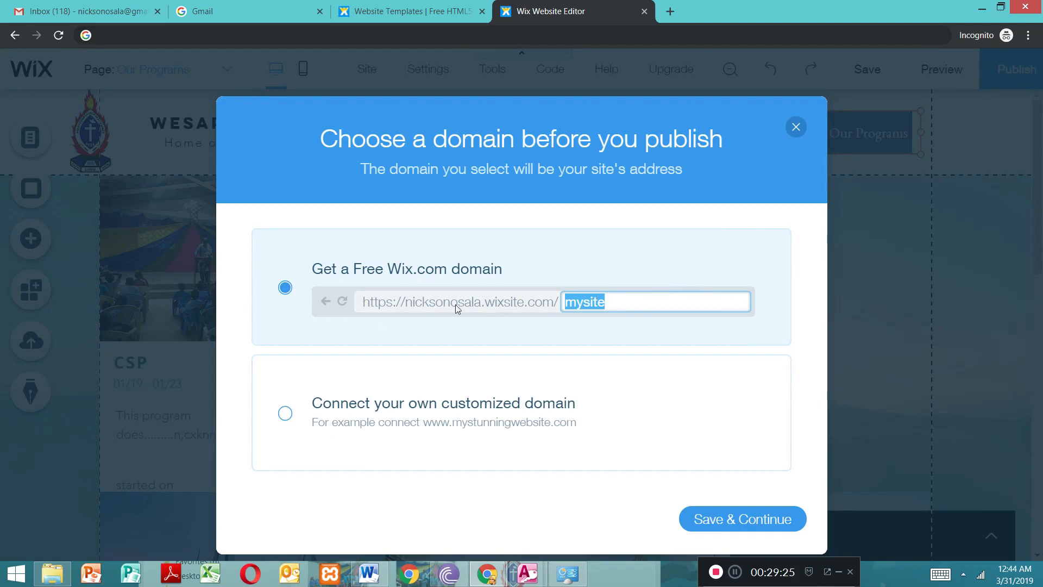
mouse_move(455, 301)
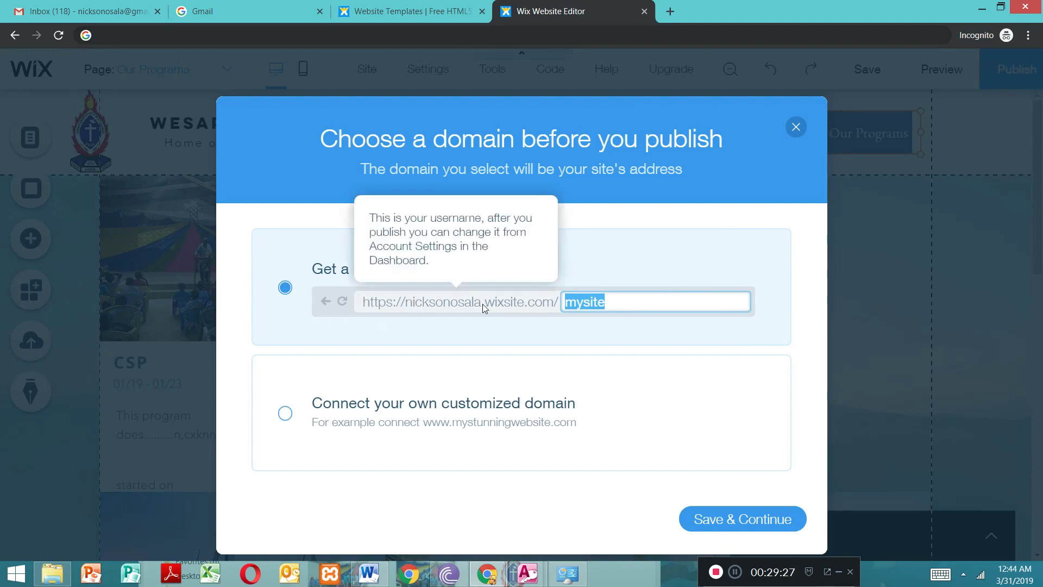
click(612, 305)
key(BackSpace)
key(BackSpace)
key(BackSpace)
key(BackSpace)
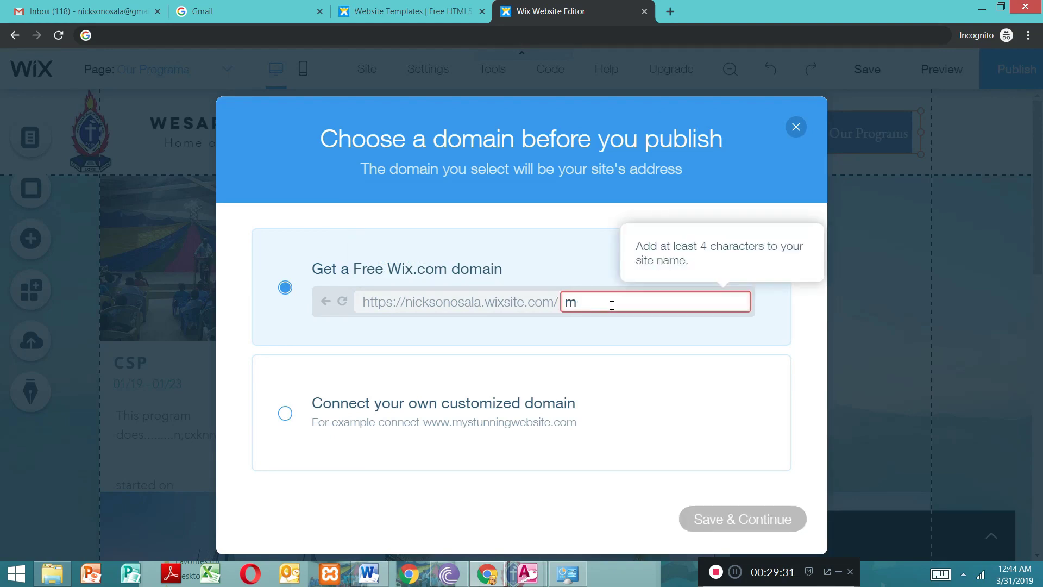
text(WesaPefs)
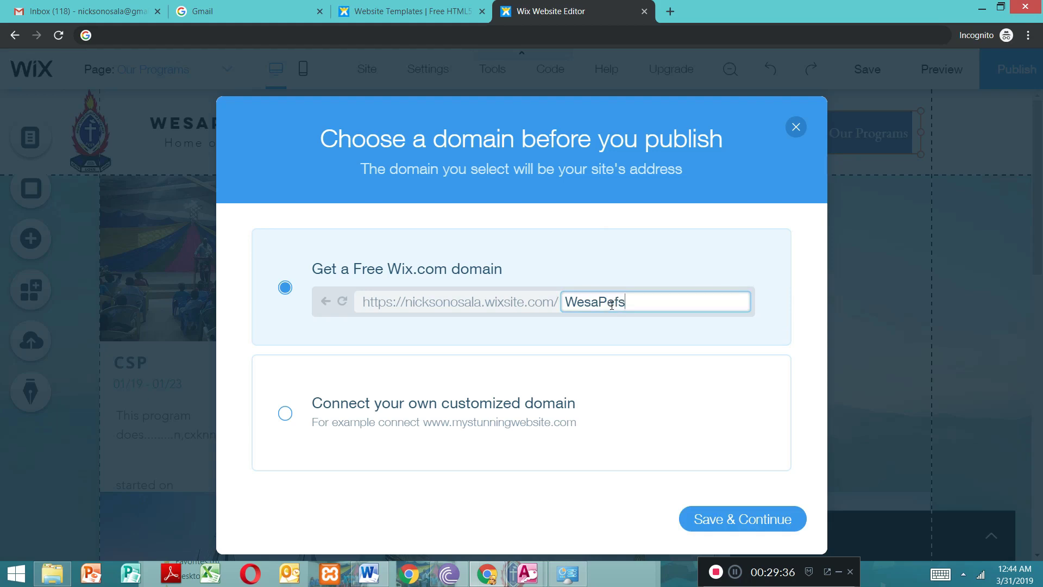
key(BackSpace)
text(acdc)
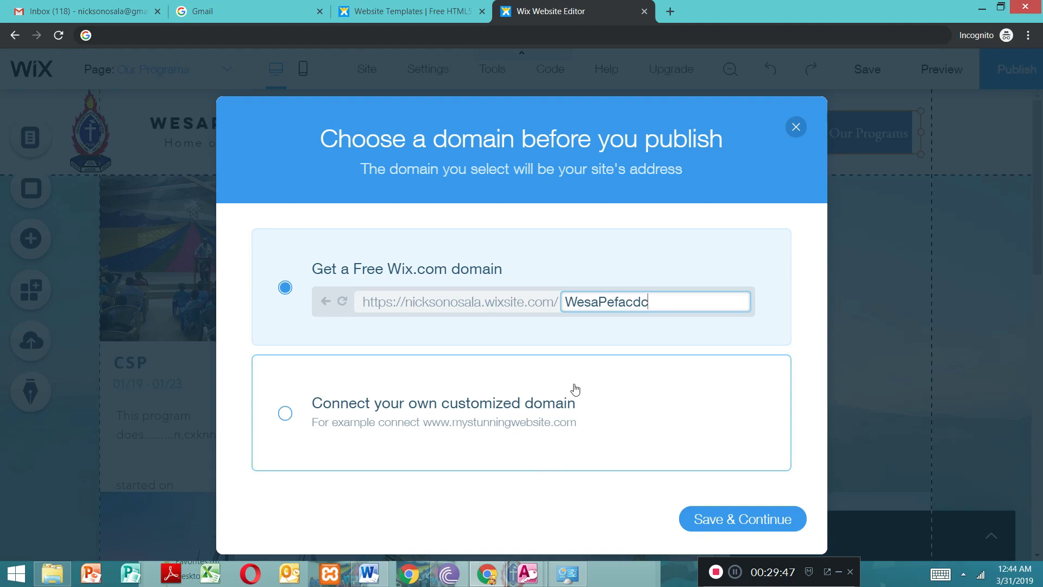
click(732, 526)
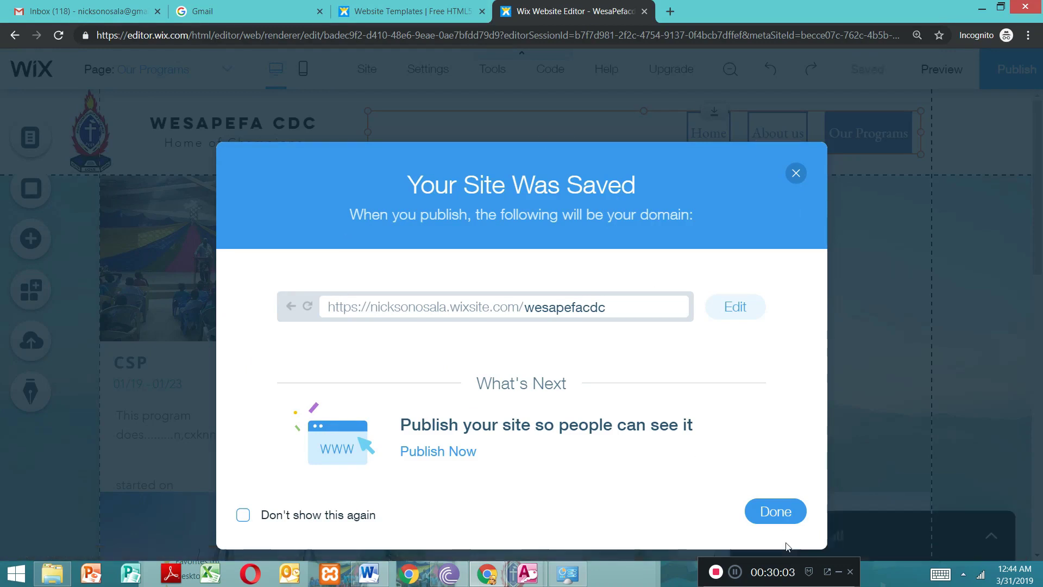
Step: Finish publishing the saved site and look over the Our Programs page in the editor
click(771, 514)
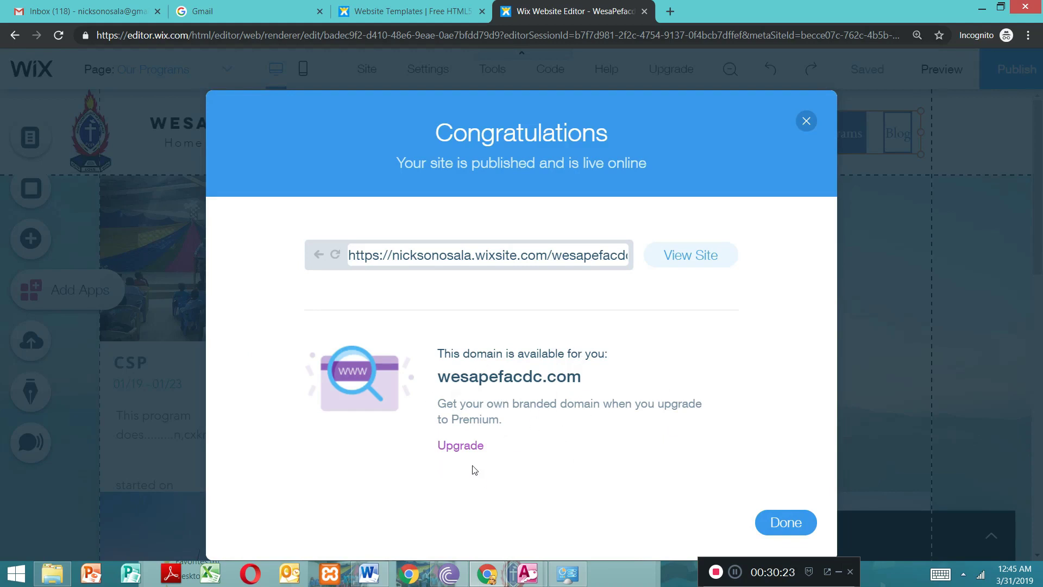
click(785, 521)
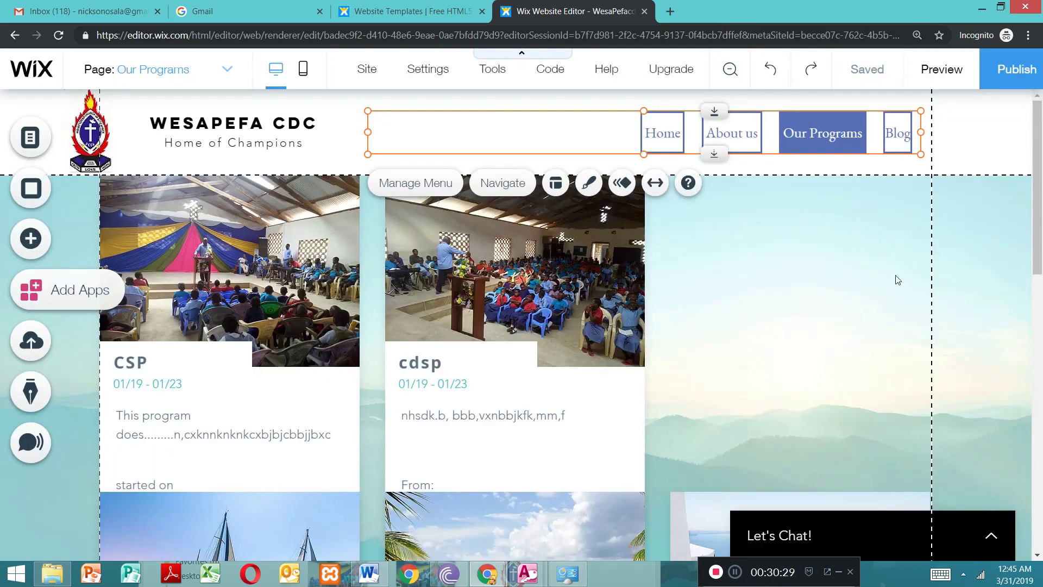
drag(1039, 163, 1040, 196)
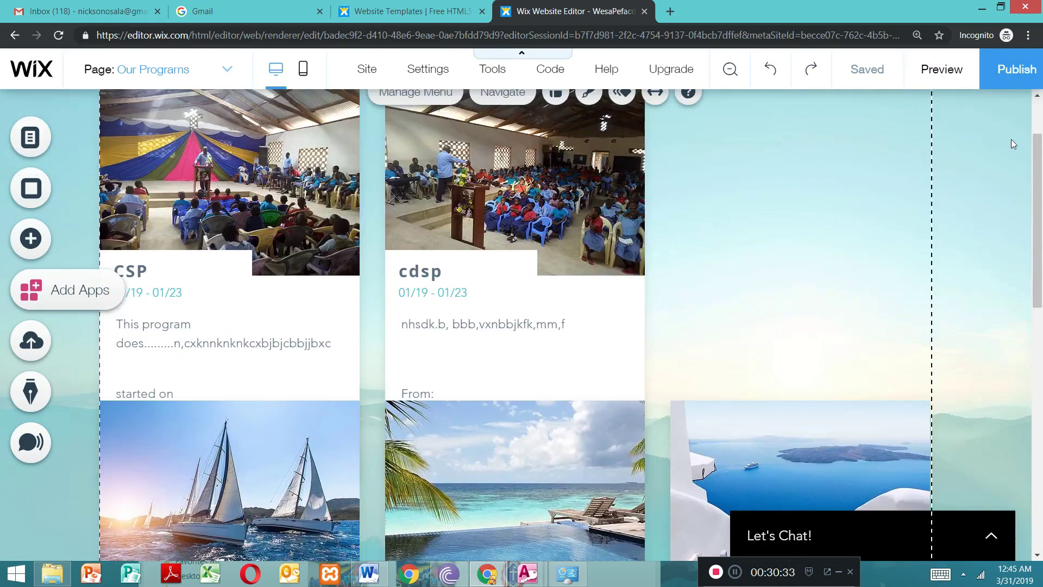
drag(1039, 152, 1040, 119)
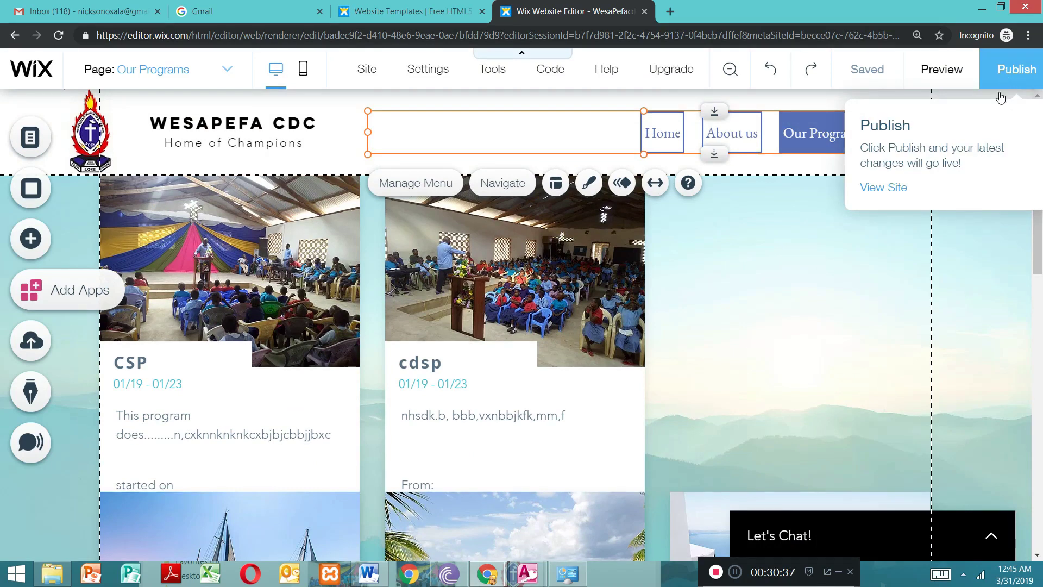
Step: Publish the site again and open the live site in the browser
click(1005, 73)
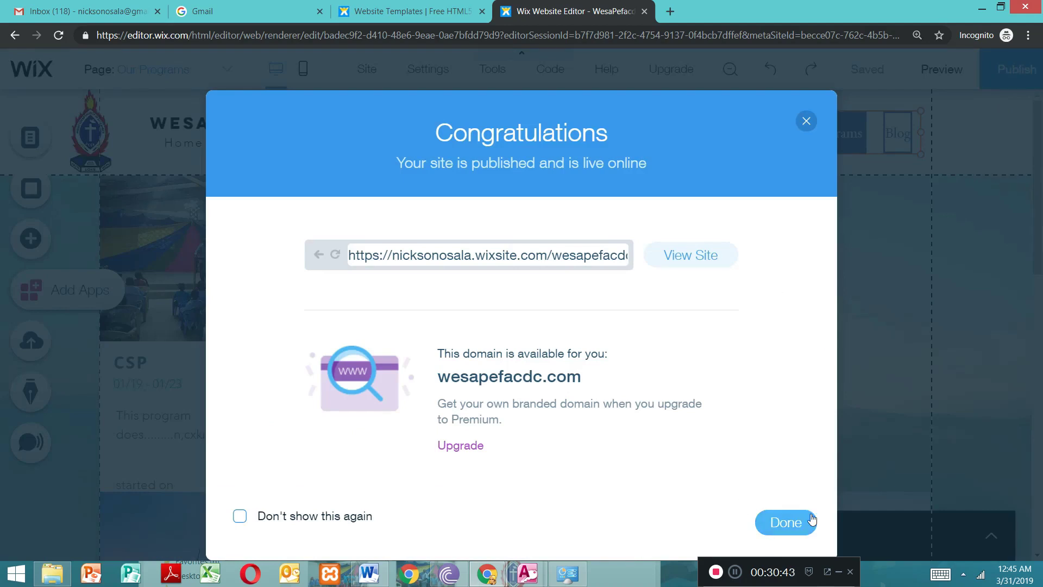
click(796, 522)
mouse_move(1014, 84)
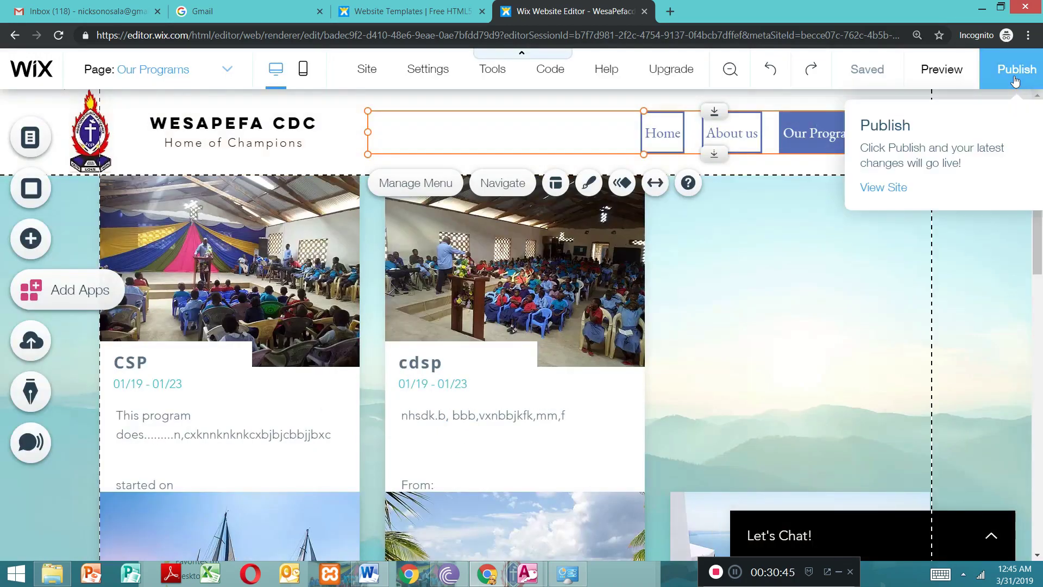
click(880, 187)
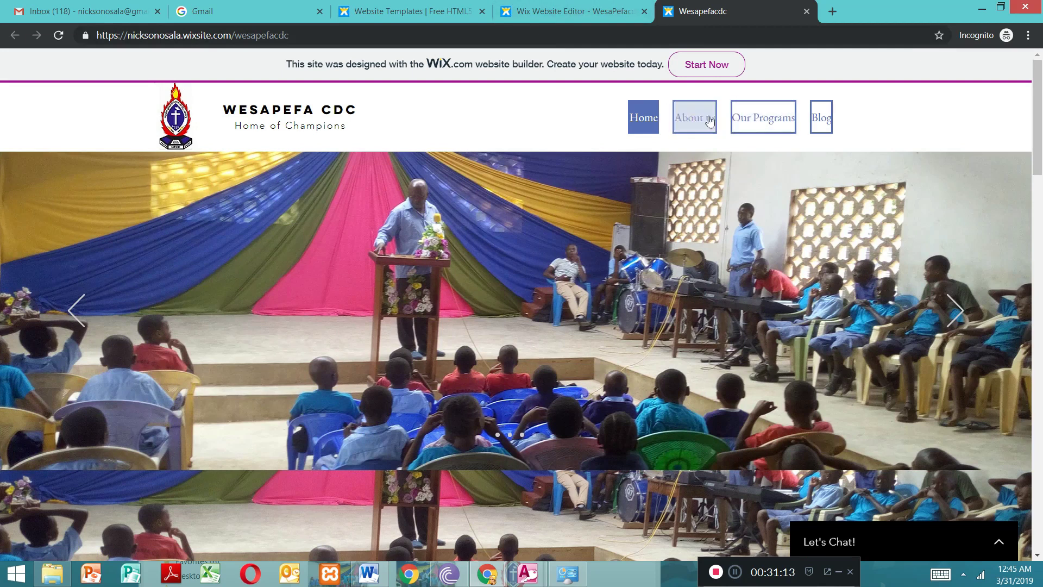
Step: Return to the editor and apply the themed horizontal menu design with vertical dividers to the header menu
click(573, 10)
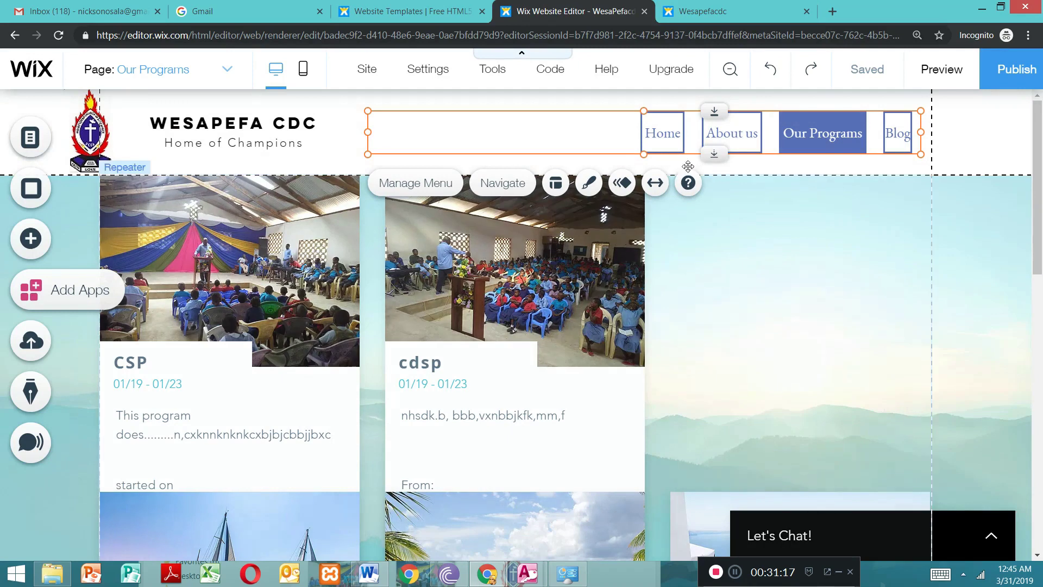
click(591, 184)
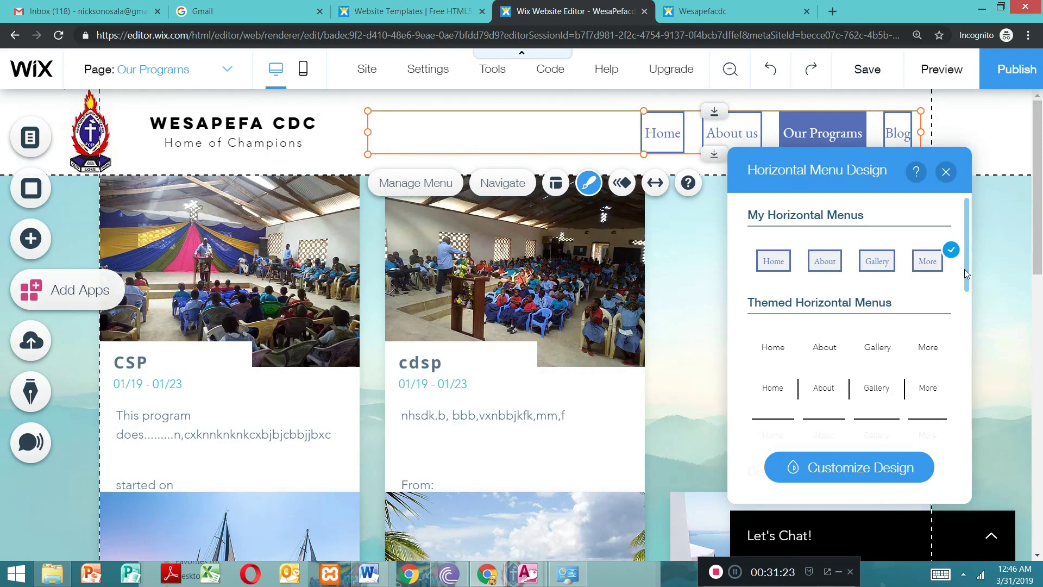
scroll(963, 272, down, 3)
click(869, 311)
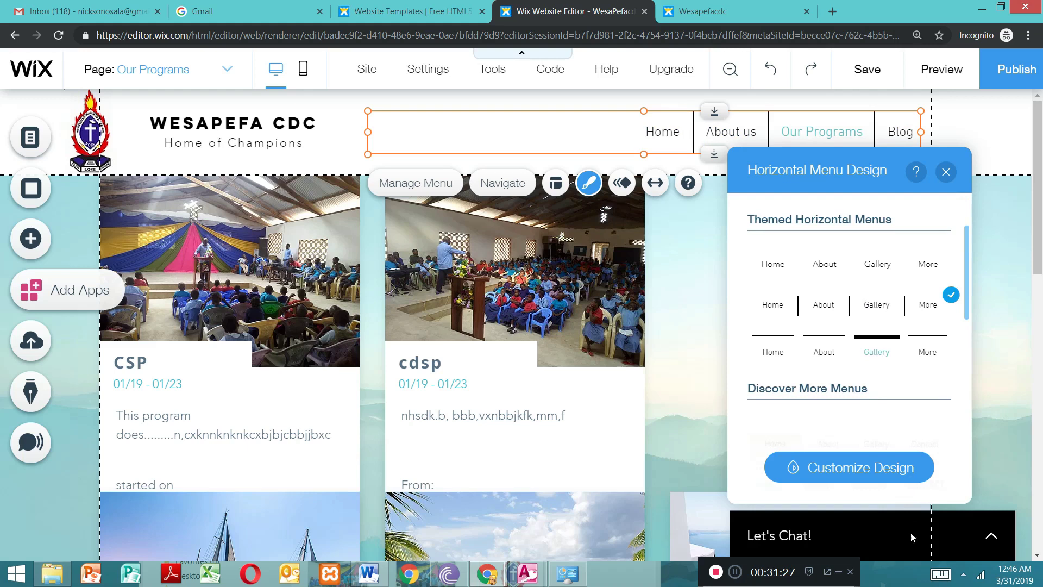
click(943, 176)
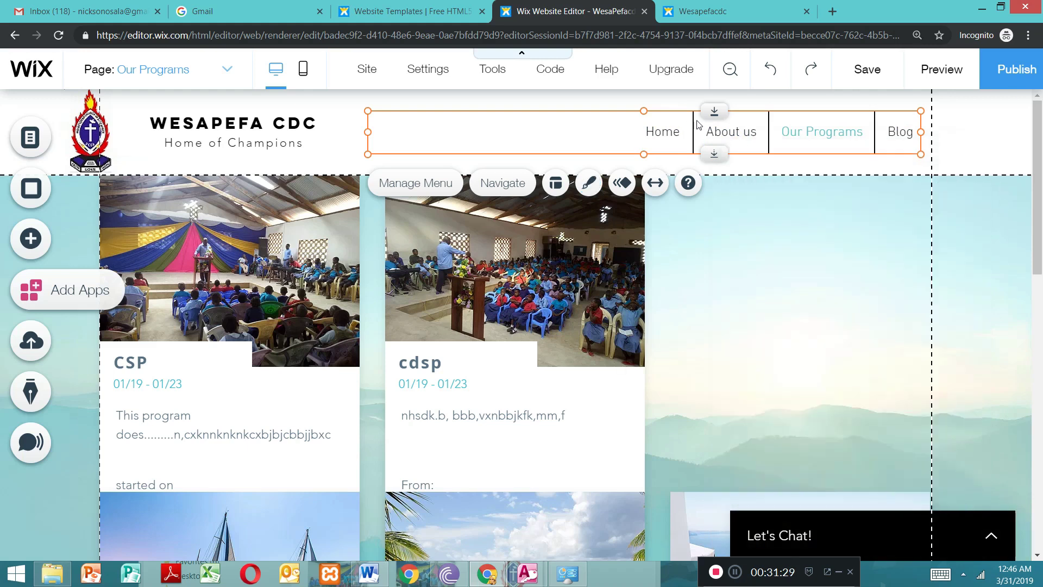
Step: Publish the menu restyle and reload the live site to load the latest version
click(1011, 75)
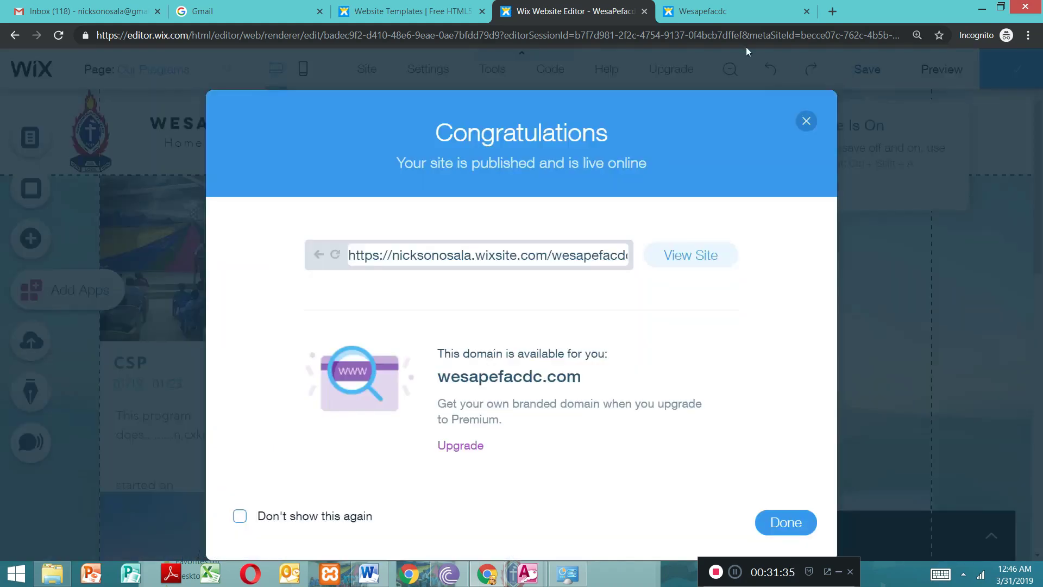
click(806, 123)
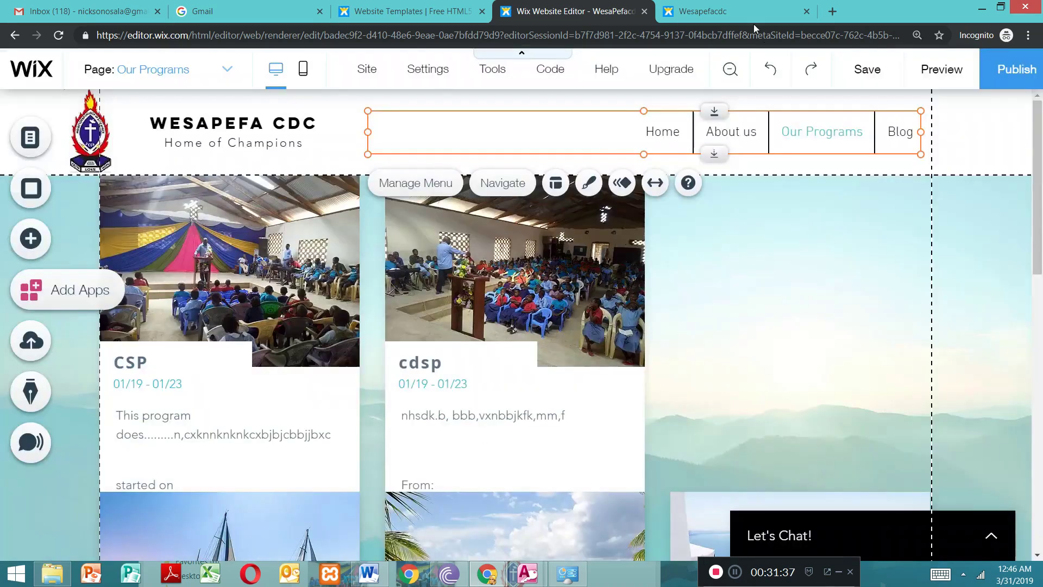
click(743, 11)
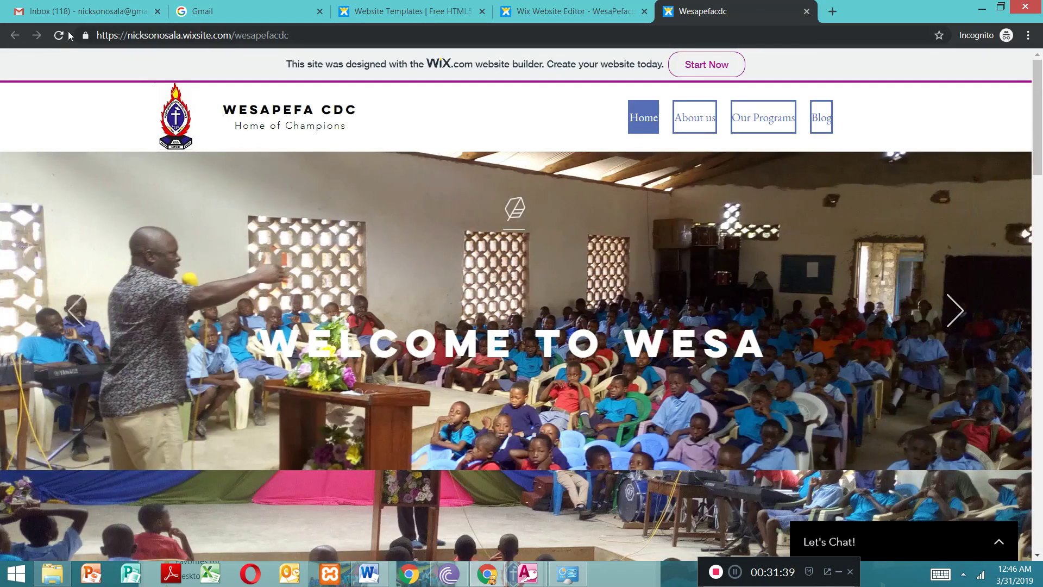
click(64, 35)
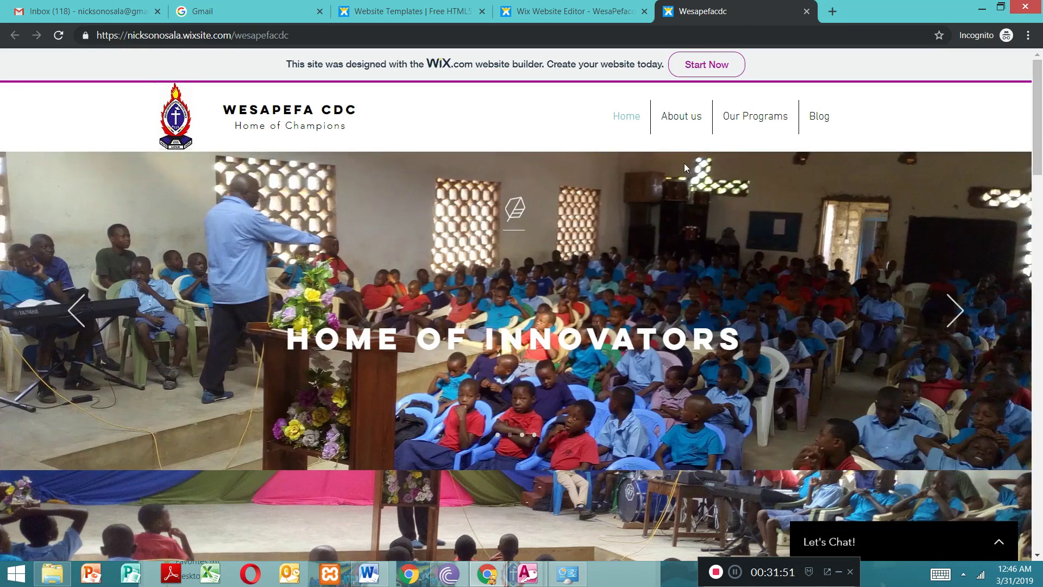
Step: Check the About us, Our Programs and Blog pages of the live site
drag(1041, 153, 987, 149)
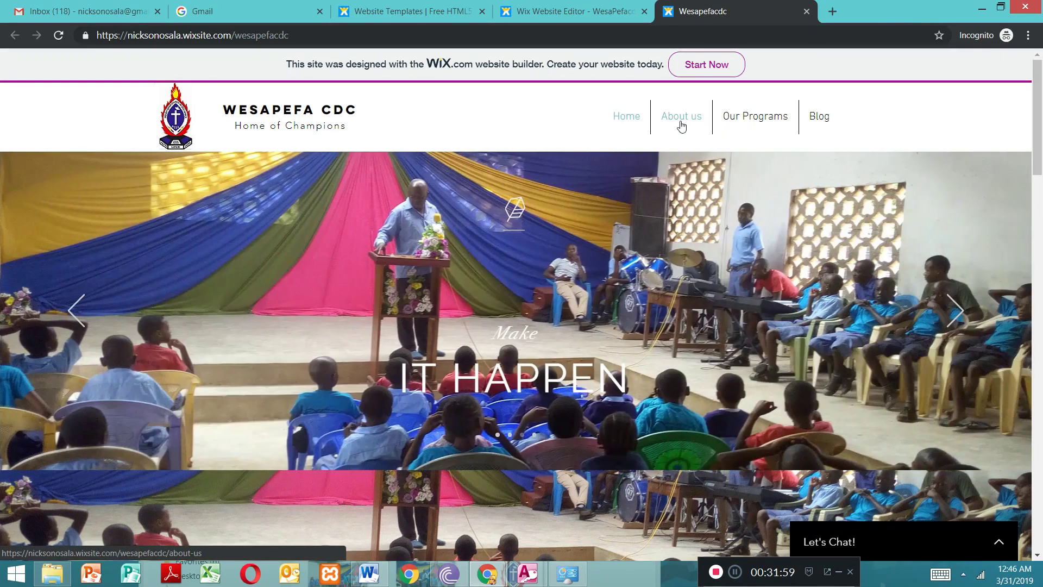
click(681, 116)
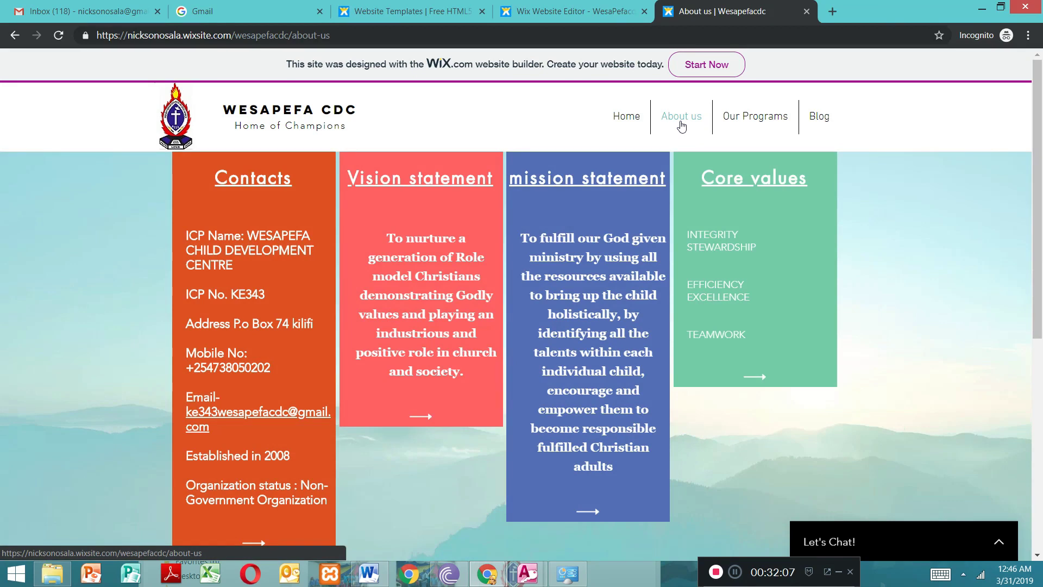
click(737, 125)
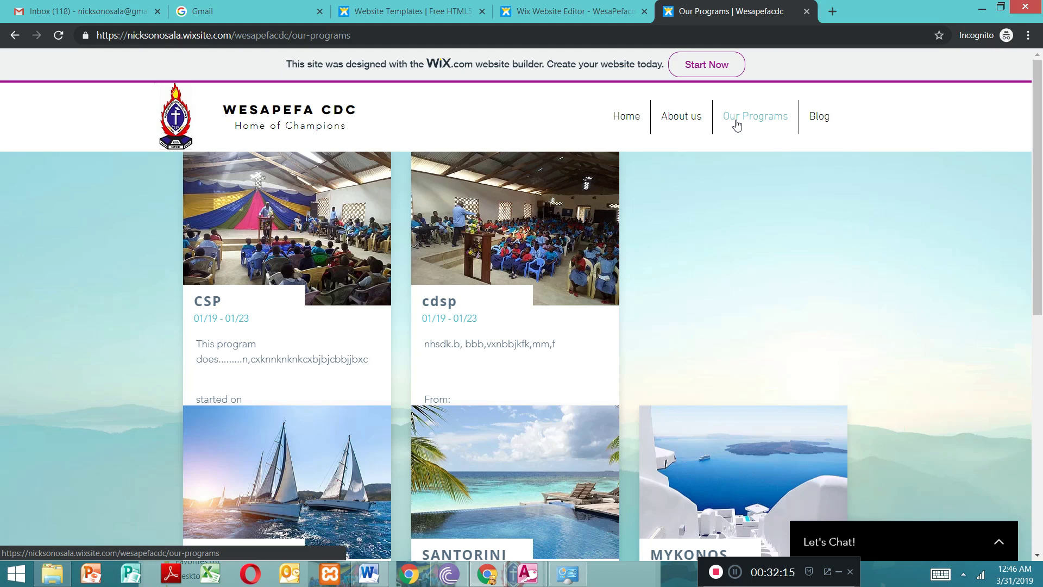
drag(1037, 170, 1037, 306)
click(808, 119)
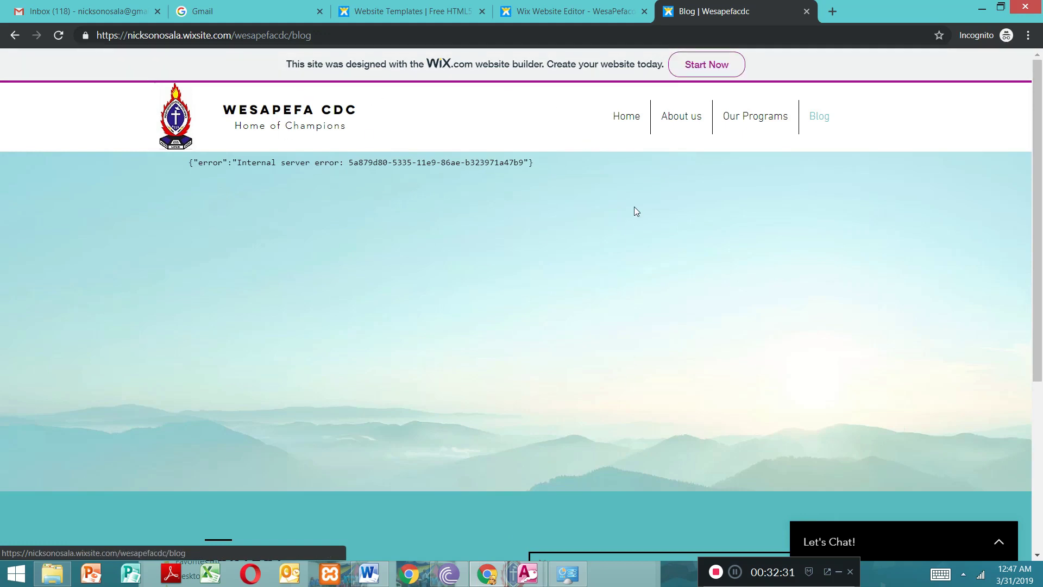
Step: Go back through the live site's Our Programs, About us and Home pages to review their content
click(754, 123)
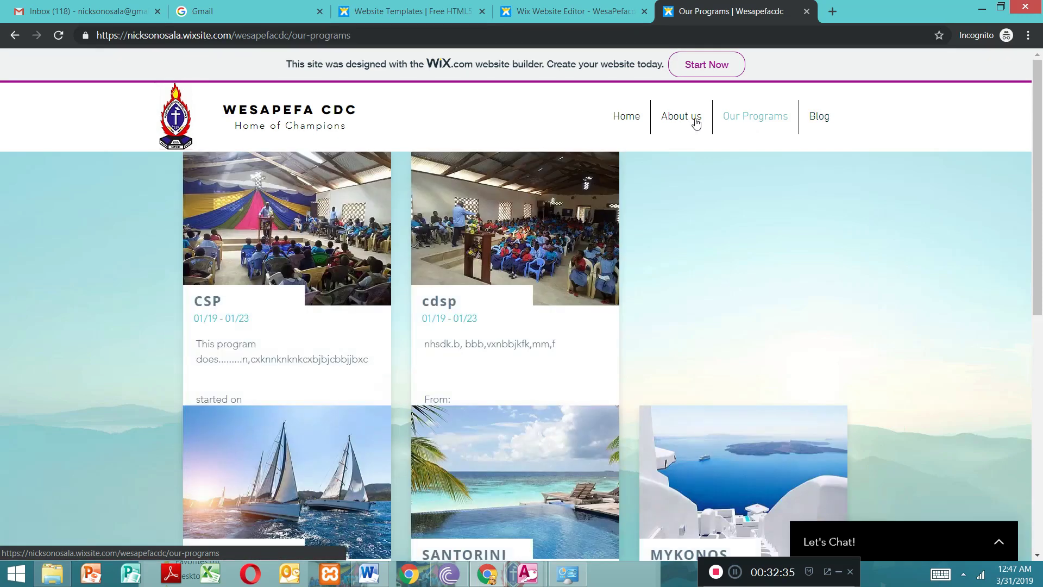
drag(1041, 199, 996, 109)
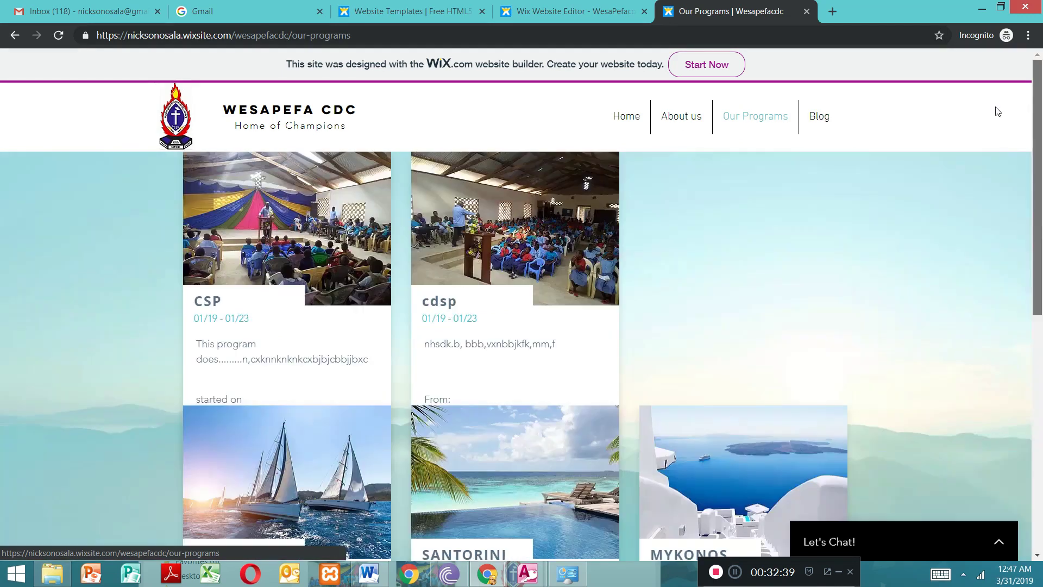
click(672, 119)
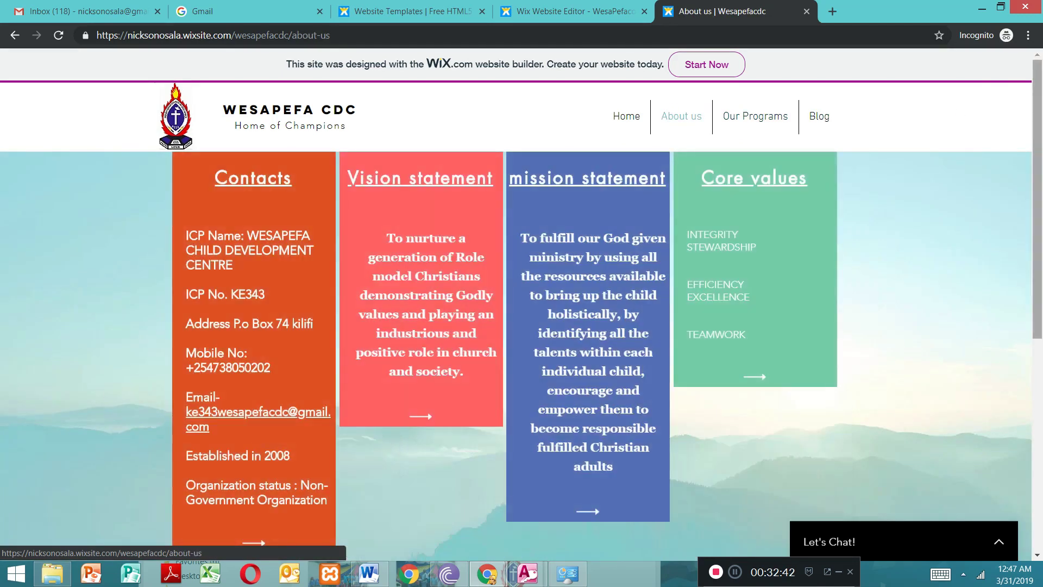
drag(1041, 207, 677, 111)
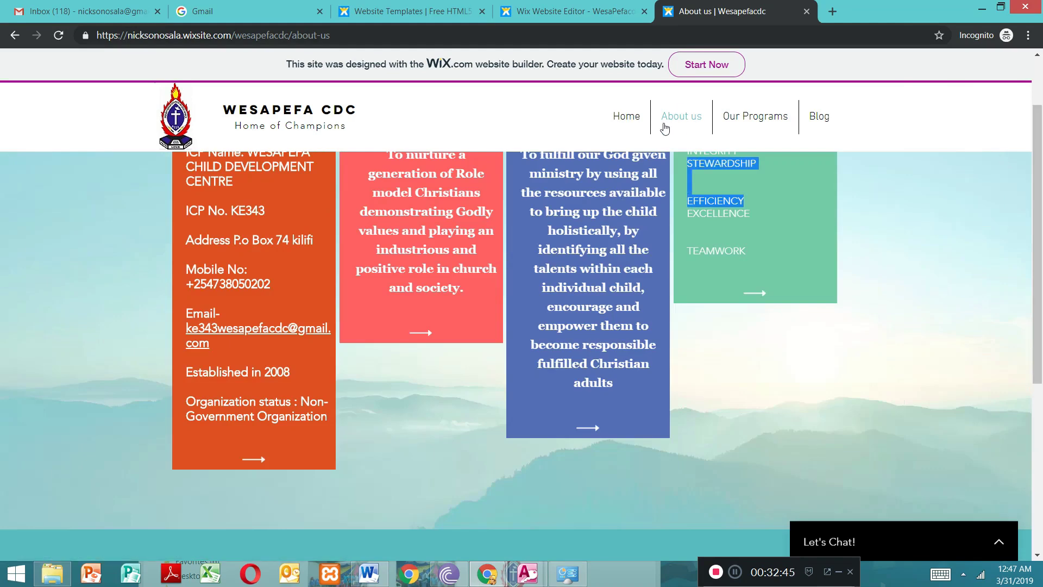
click(634, 118)
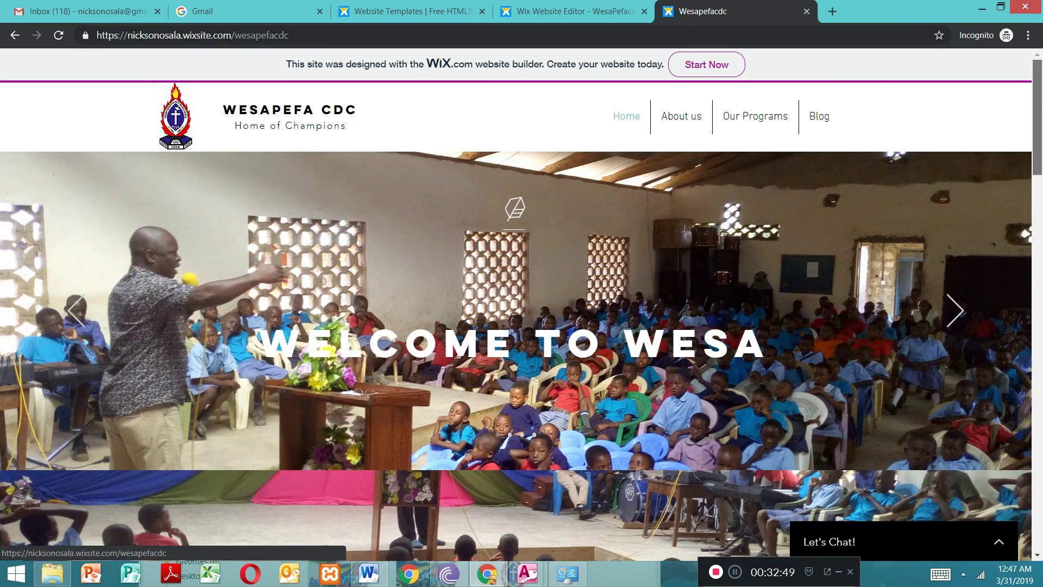
scroll(1013, 154, down, 6)
scroll(1013, 153, up, 6)
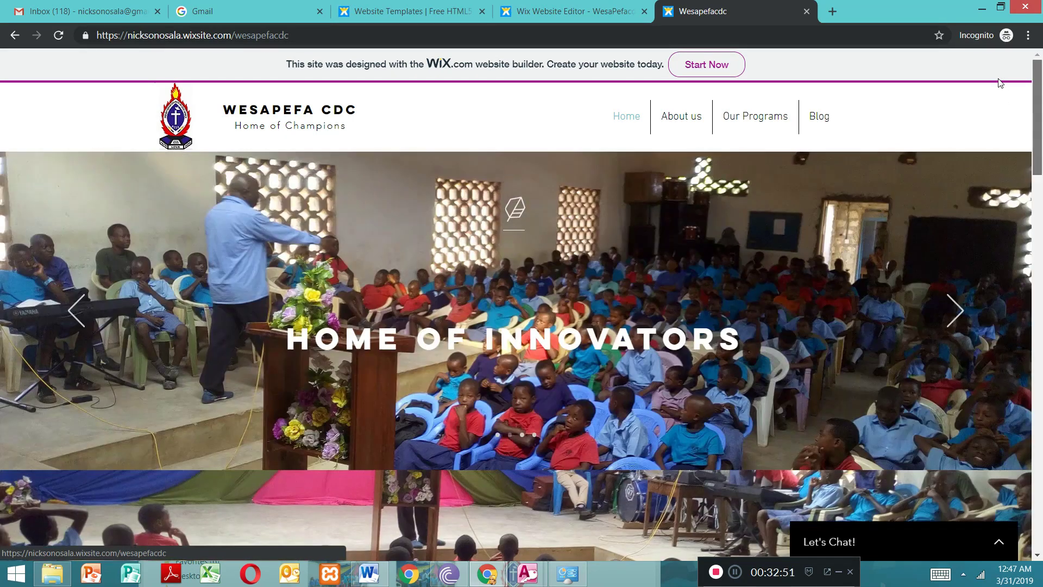